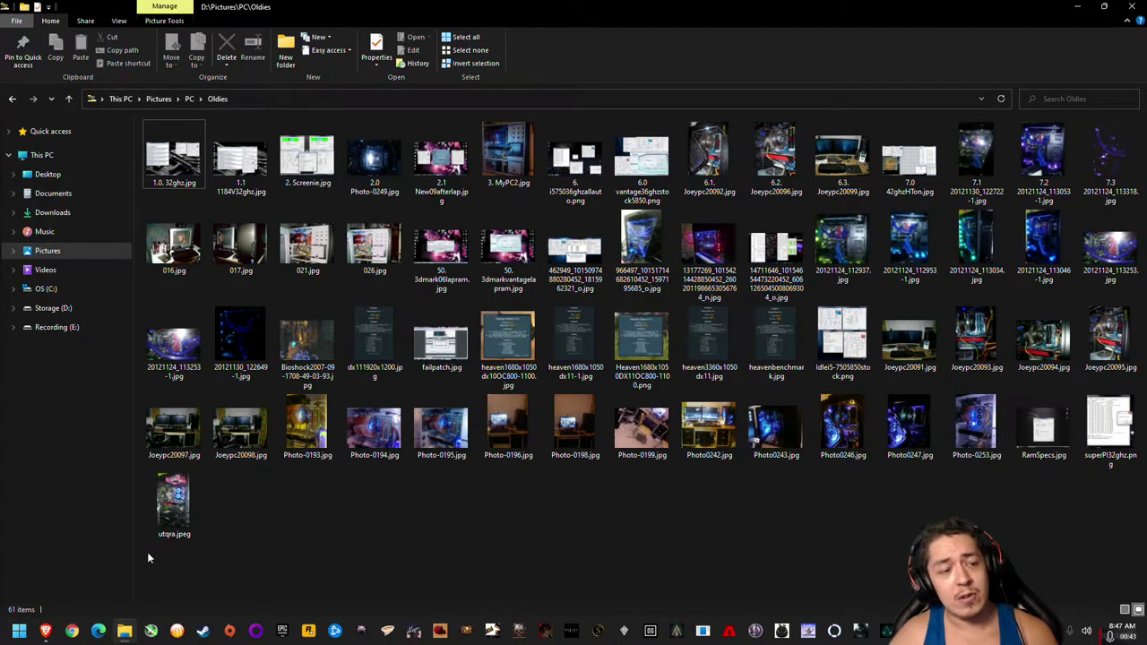
# Switch to the Brave browser and review the Winaero Tweaker download page
pyautogui.click(45, 631)
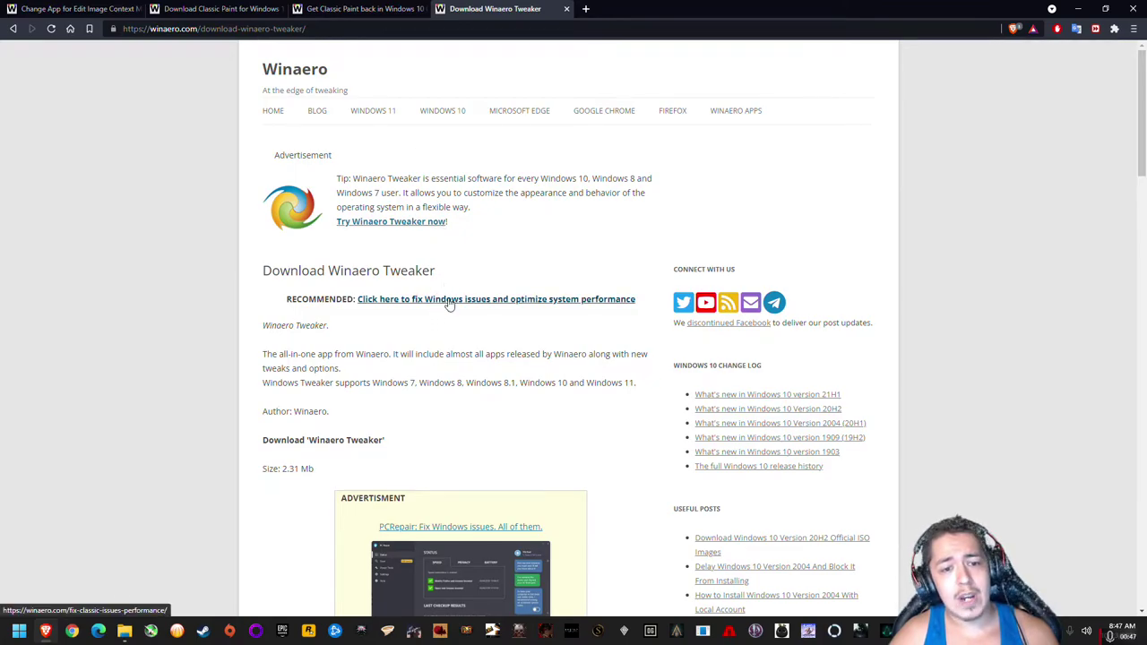
pyautogui.scroll(-7, 449, 304)
pyautogui.scroll(7, 445, 502)
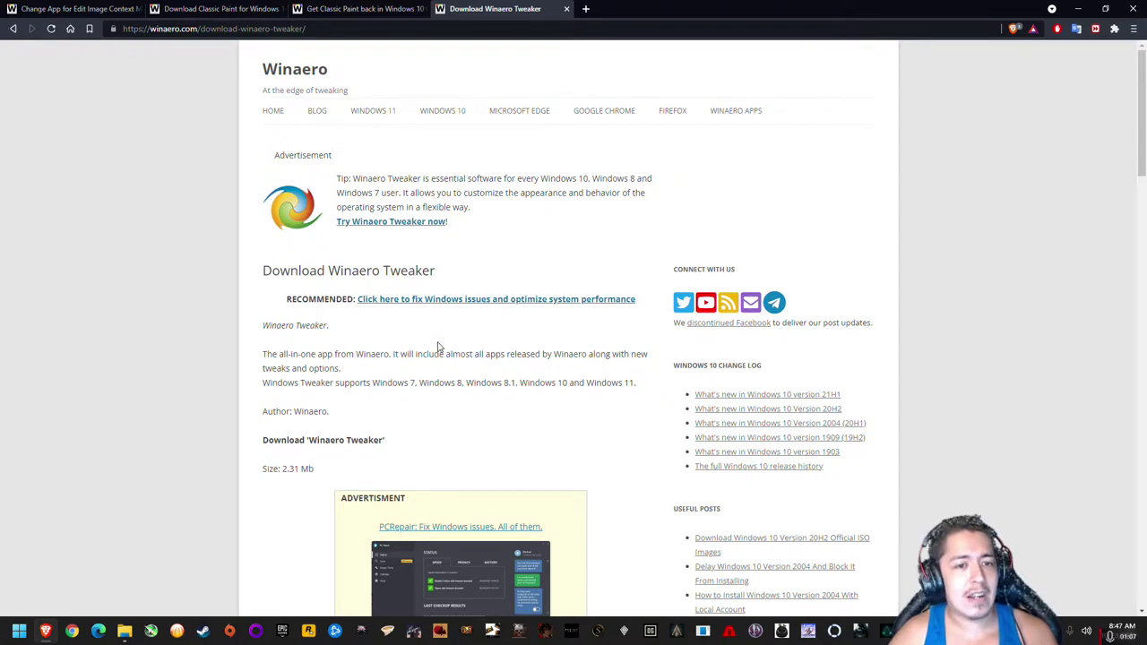
# Launch Winaero Tweaker, view the Disable Background Apps tweak, and browse the list of available tweaks
pyautogui.click(19, 631)
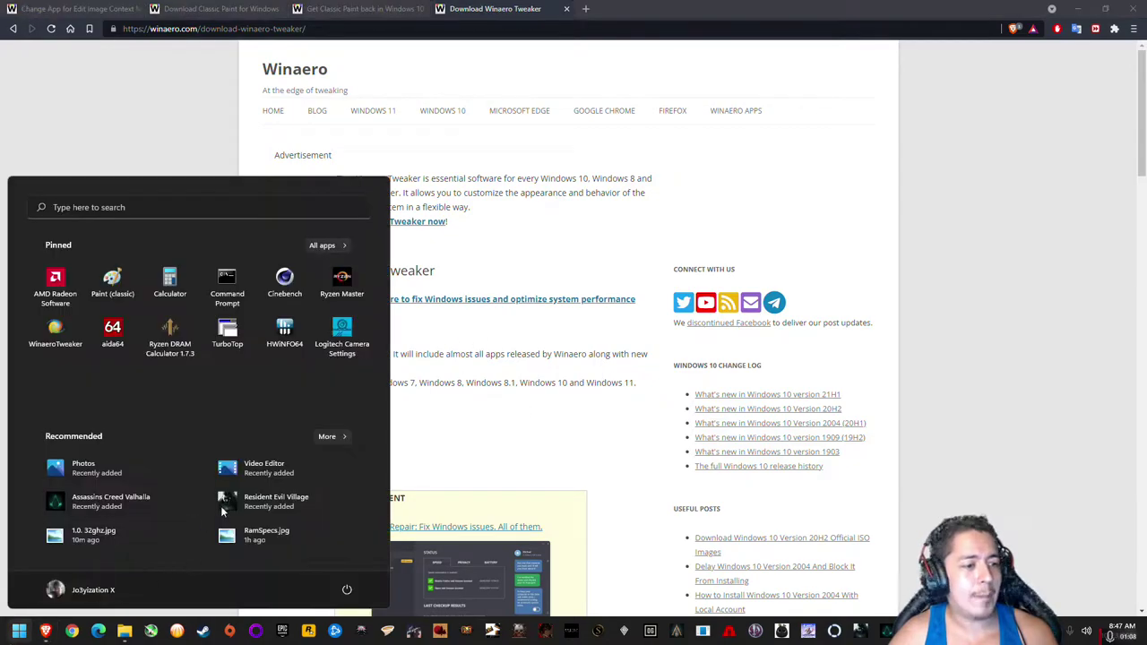
pyautogui.click(55, 345)
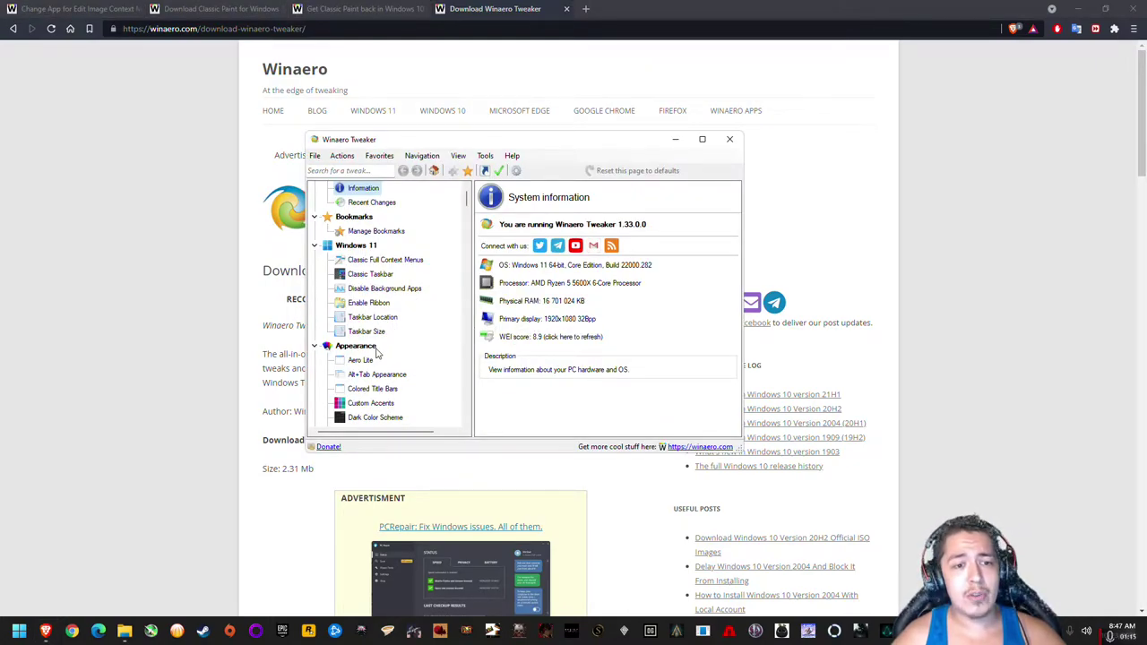
pyautogui.click(399, 289)
pyautogui.moveTo(467, 199); pyautogui.dragTo(456, 302)
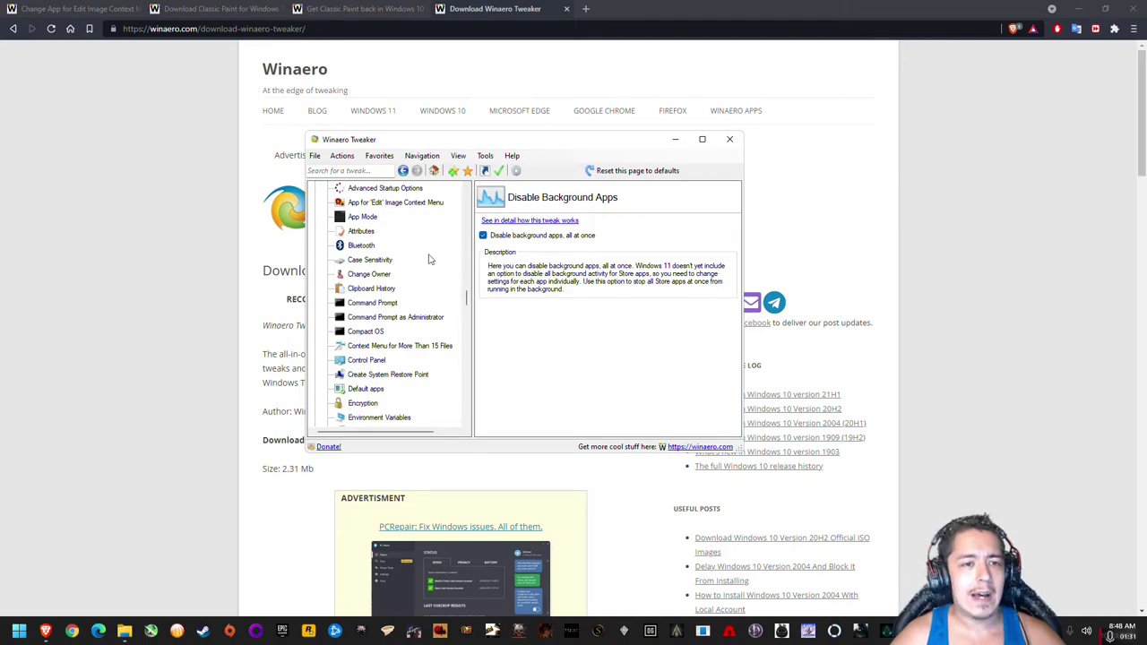
# Search the tweaks for "svc" and view the Split Threshold for Svchost page
pyautogui.click(355, 171)
pyautogui.write('size')
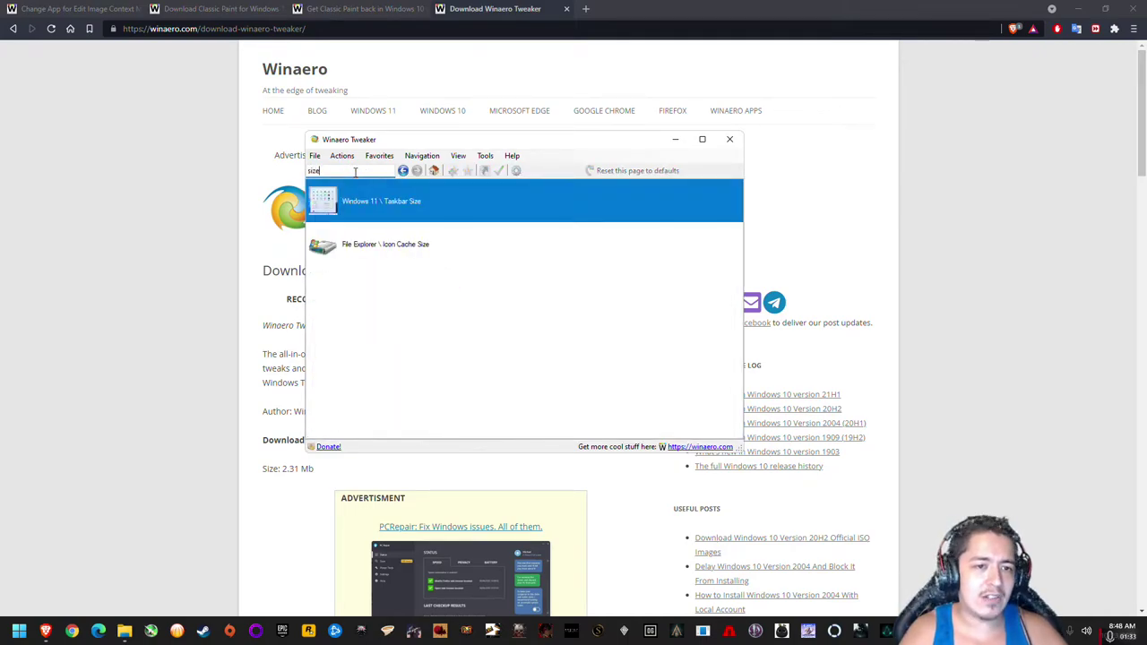
pyautogui.moveTo(333, 168); pyautogui.dragTo(271, 174)
pyautogui.press('BackSpace')
pyautogui.write('svc')
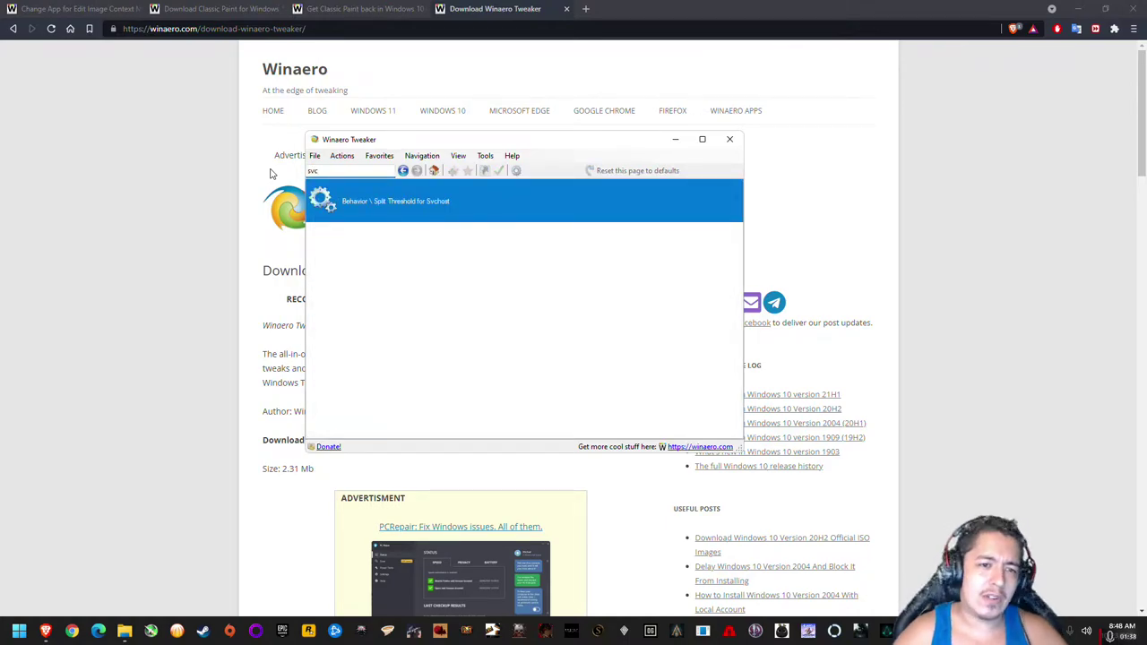
pyautogui.click(455, 210)
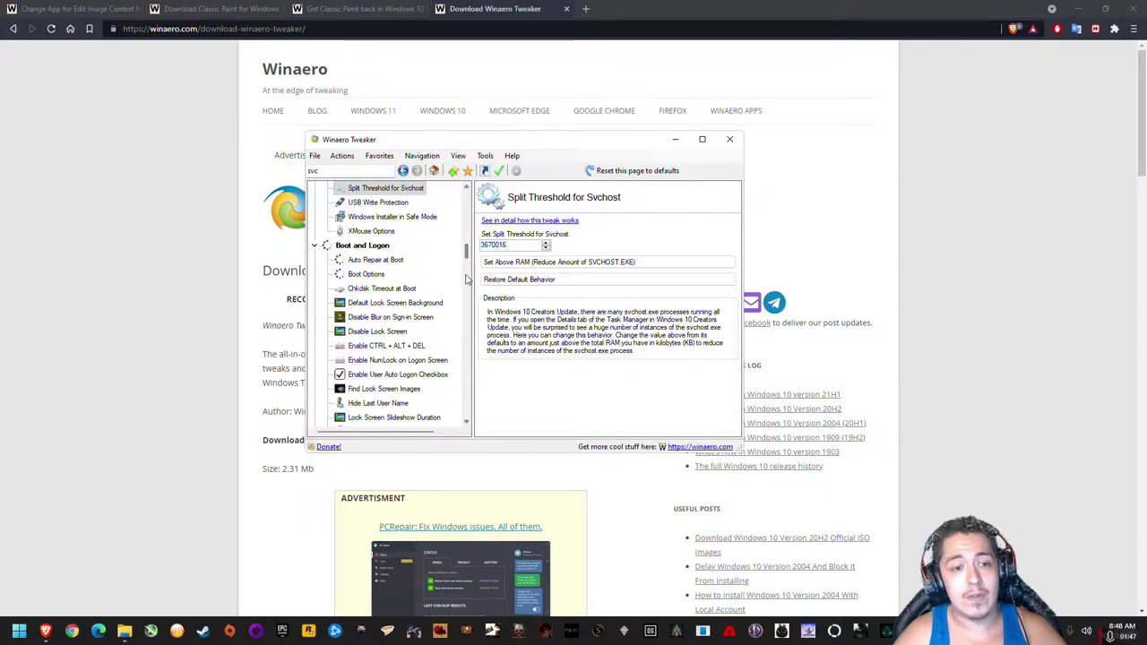
# Search the tweaks for "photo" and open the Activate Windows Photo Viewer page
pyautogui.moveTo(469, 253); pyautogui.dragTo(466, 248)
pyautogui.scroll(10, 408, 304)
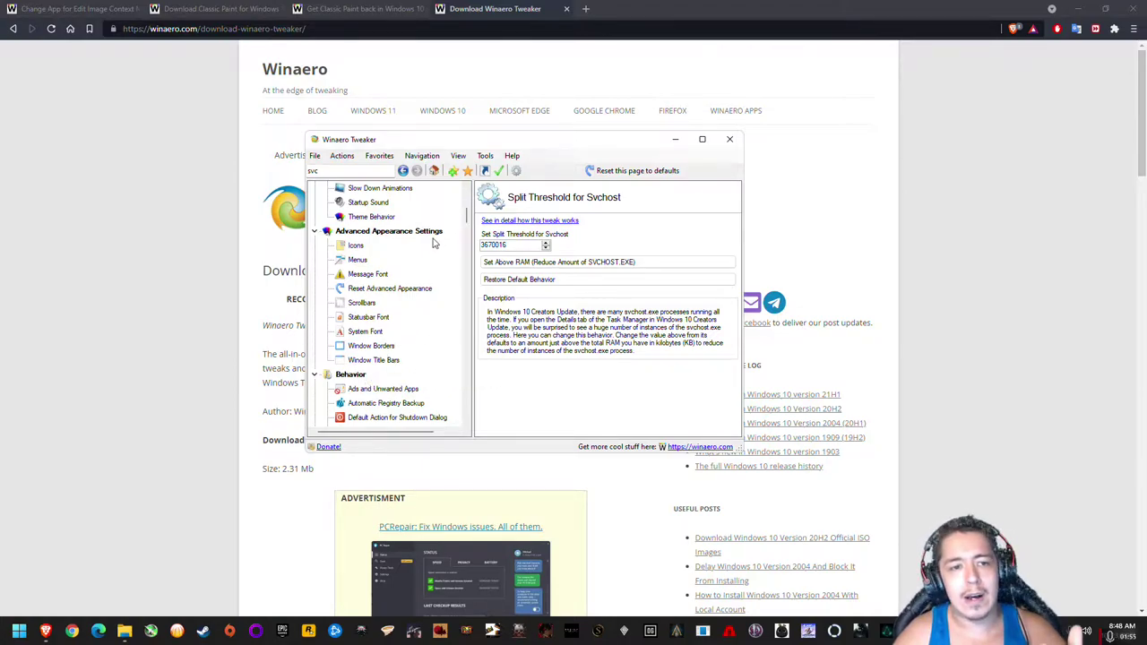
pyautogui.scroll(3, 412, 269)
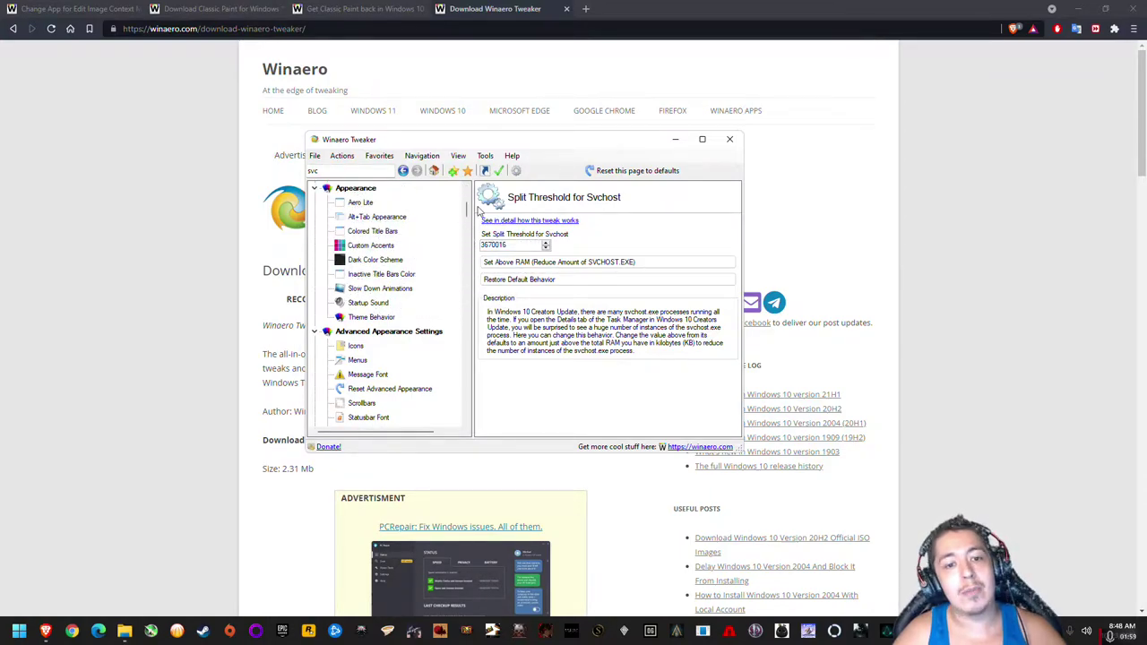
pyautogui.scroll(4, 462, 215)
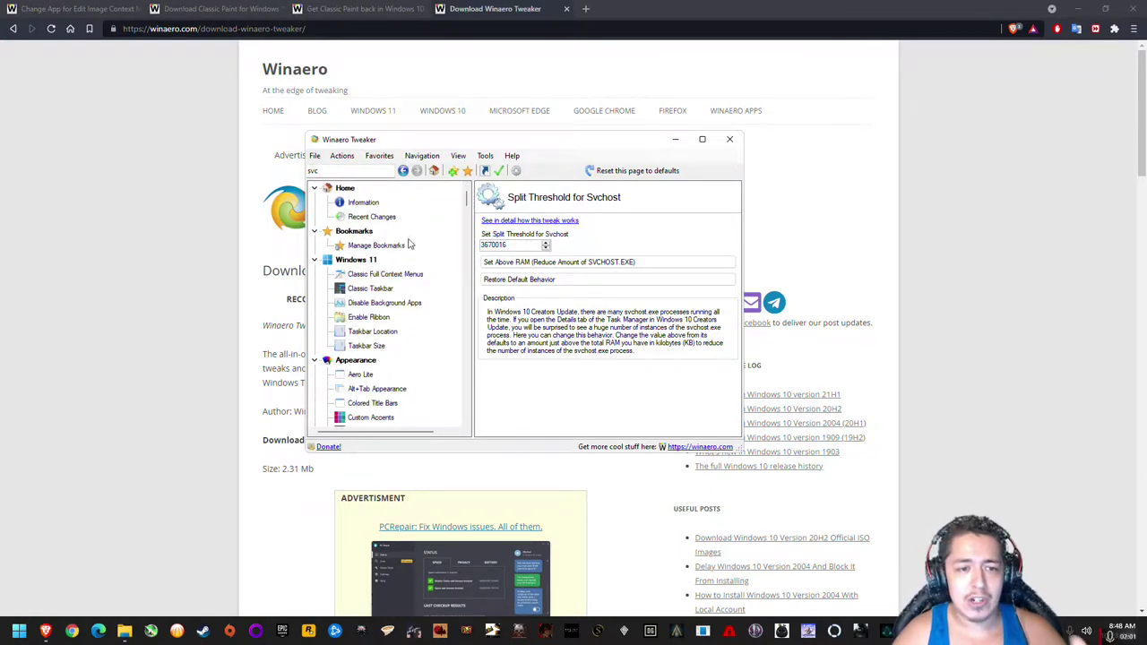
pyautogui.doubleClick(310, 171)
pyautogui.write('c')
pyautogui.press('BackSpace')
pyautogui.write('photos')
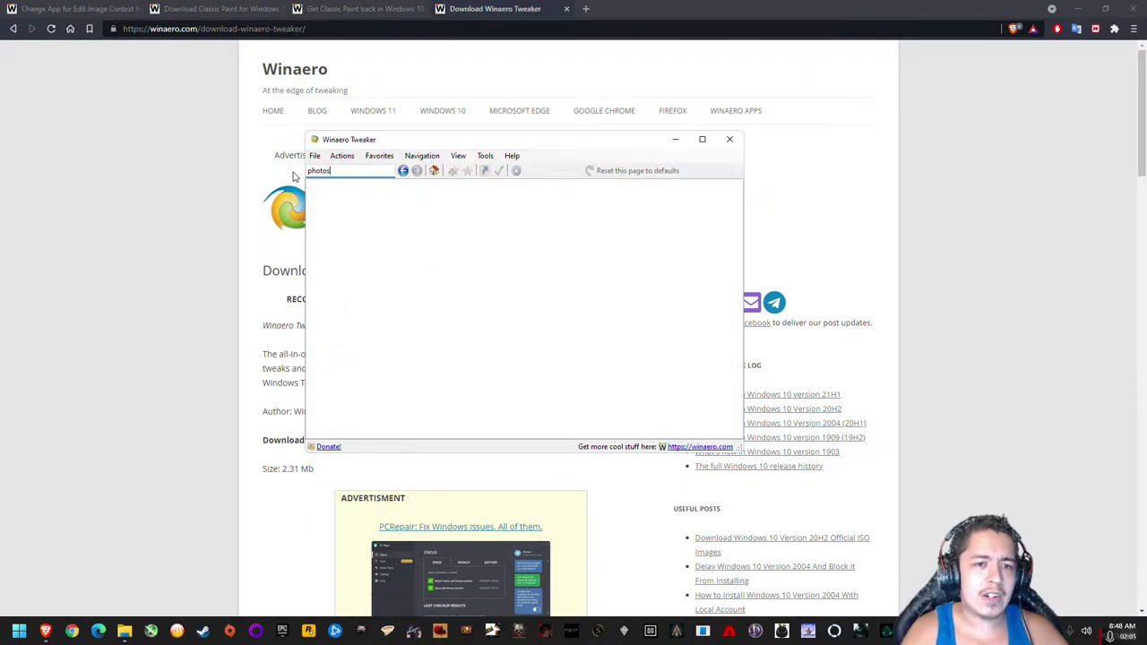
pyautogui.press('BackSpace')
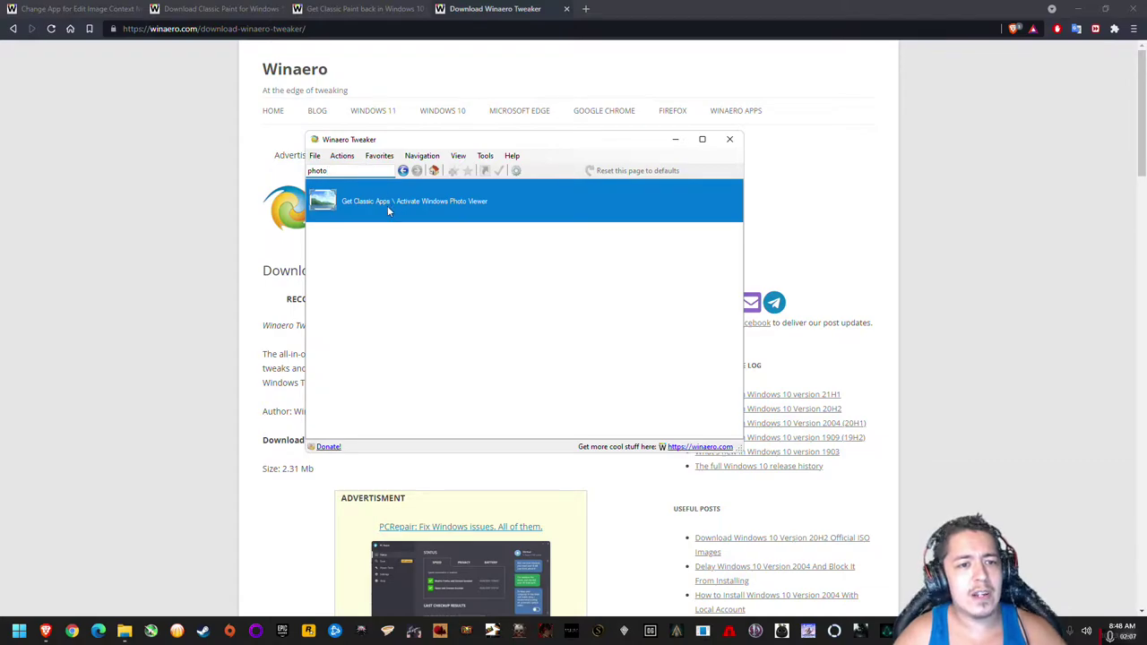
pyautogui.click(380, 204)
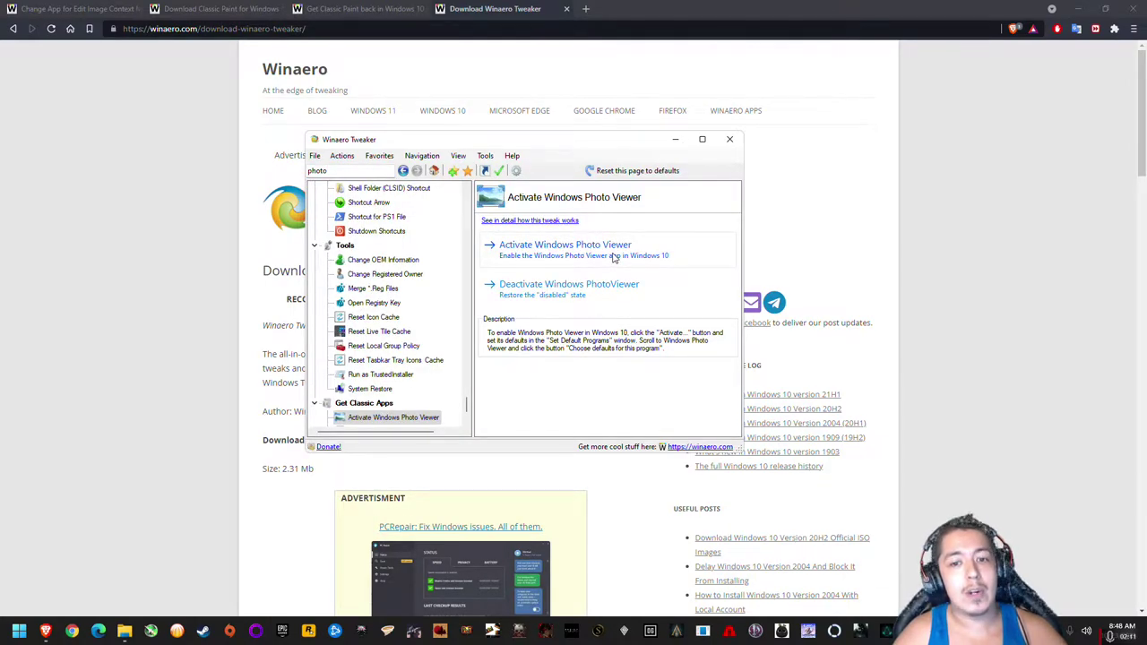
# Search Windows for "default" and open the Default apps page in Settings
pyautogui.click(18, 631)
pyautogui.write('de')
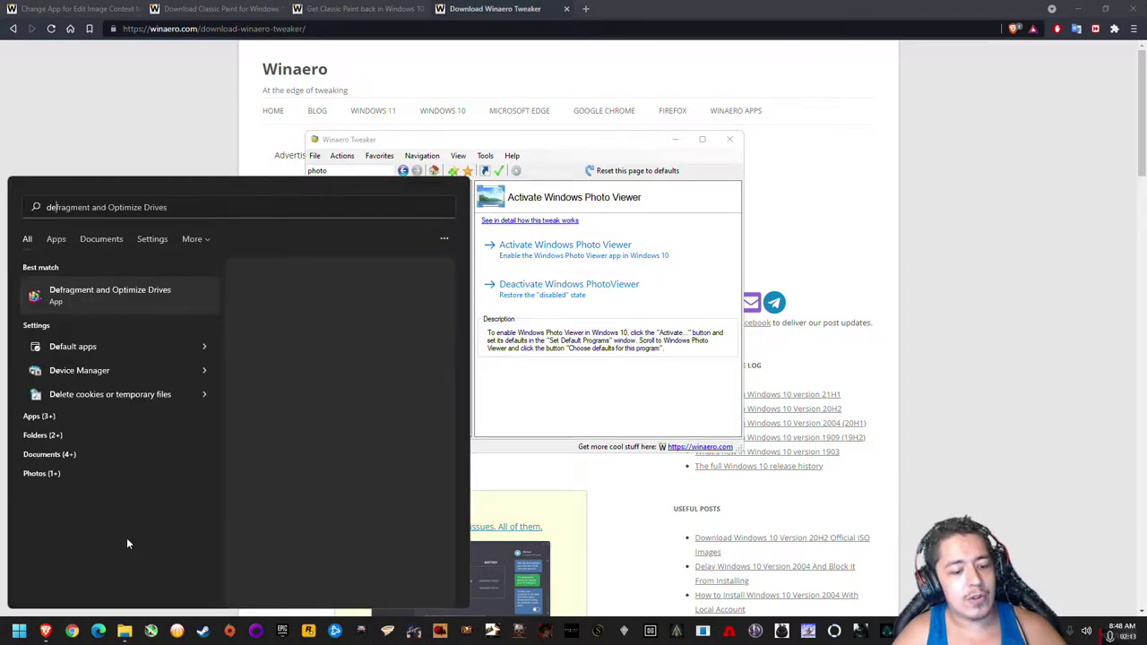
pyautogui.write('f')
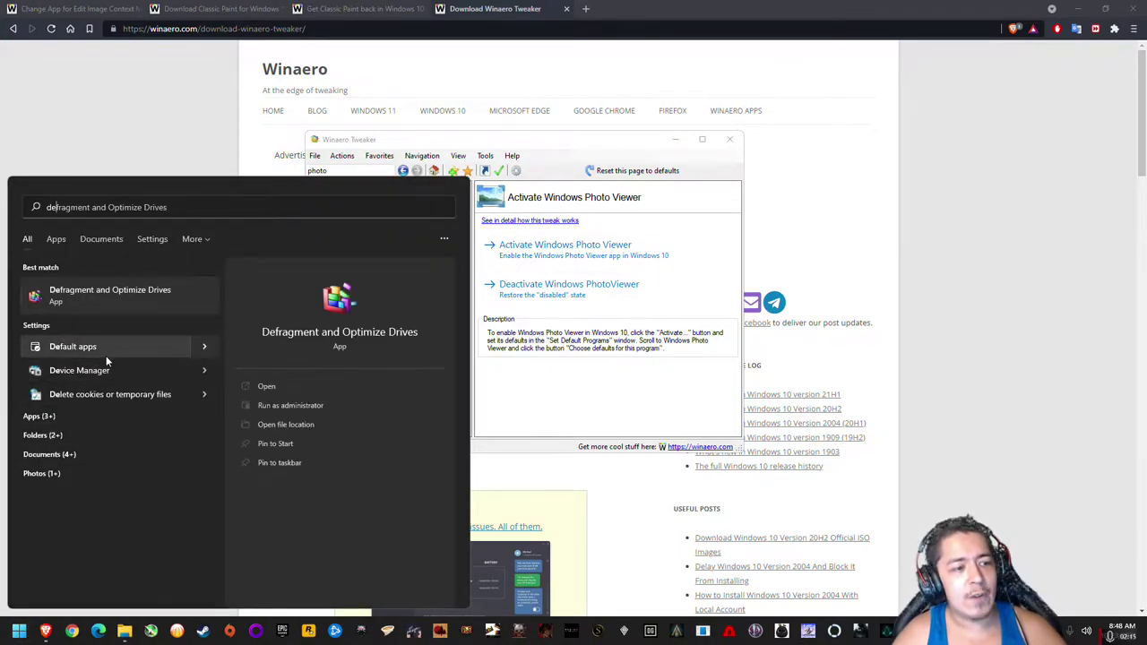
pyautogui.write('ault')
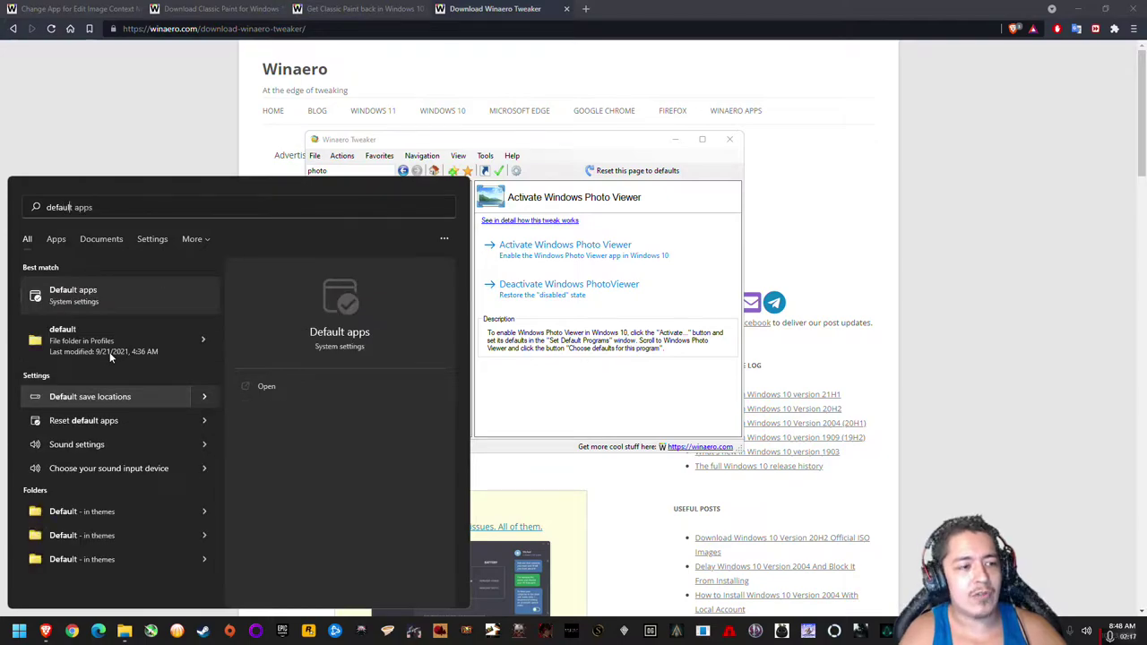
pyautogui.click(163, 303)
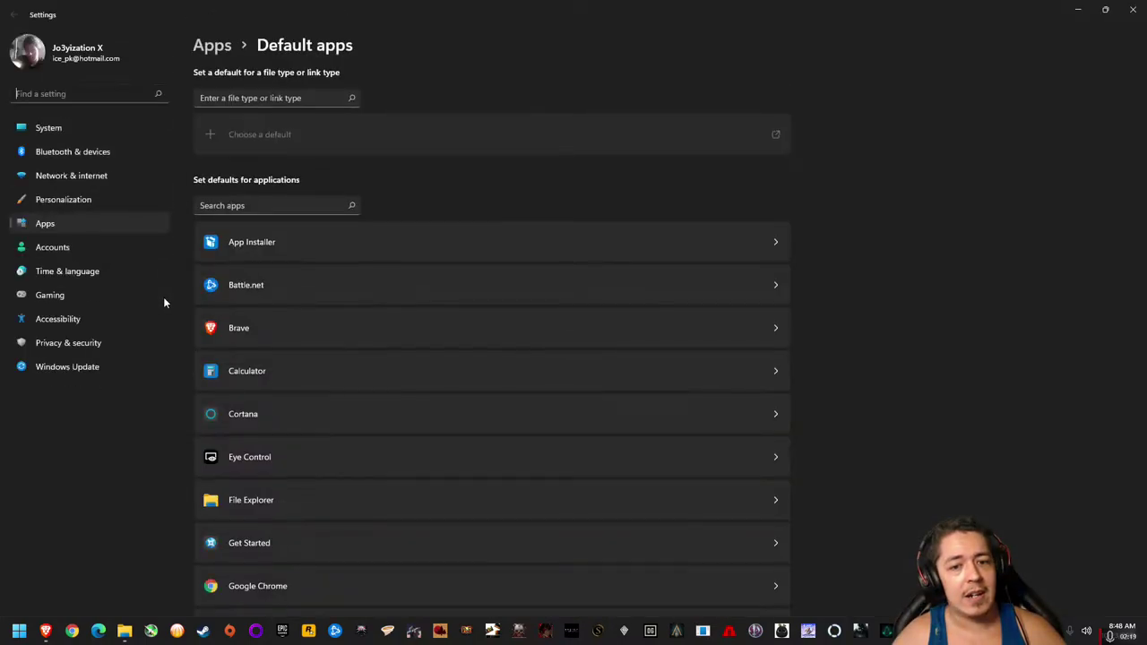
# Find Windows Photo Viewer by searching the apps for "windows photo", open its defaults, and review its file type associations
pyautogui.click(295, 205)
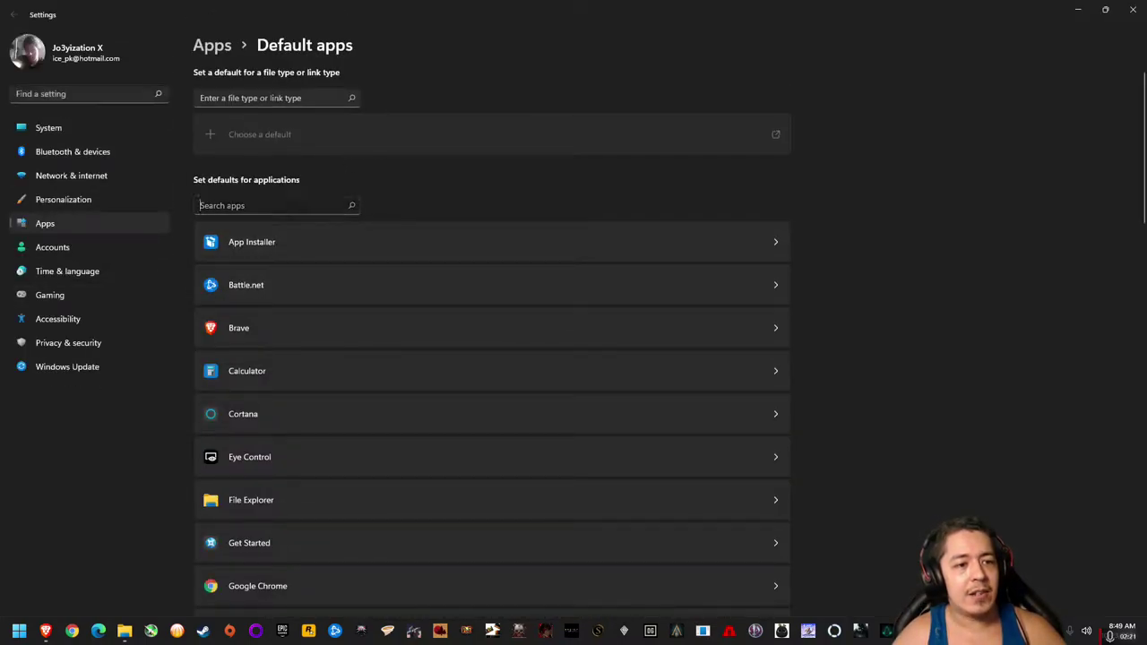
pyautogui.write('windows pho')
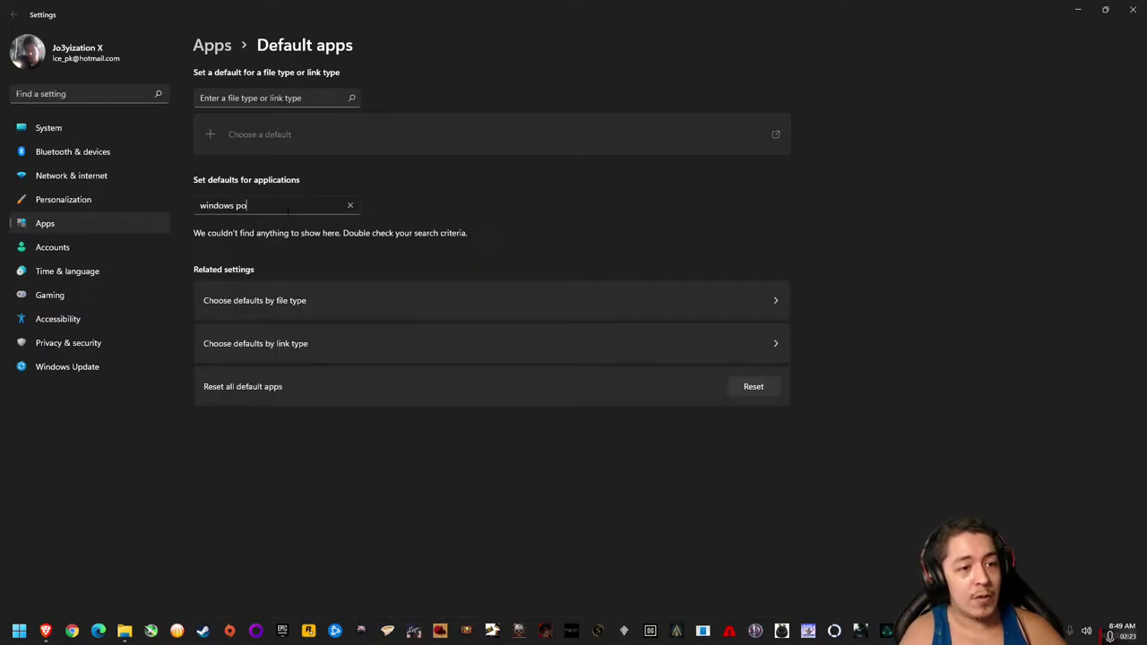
pyautogui.write('to')
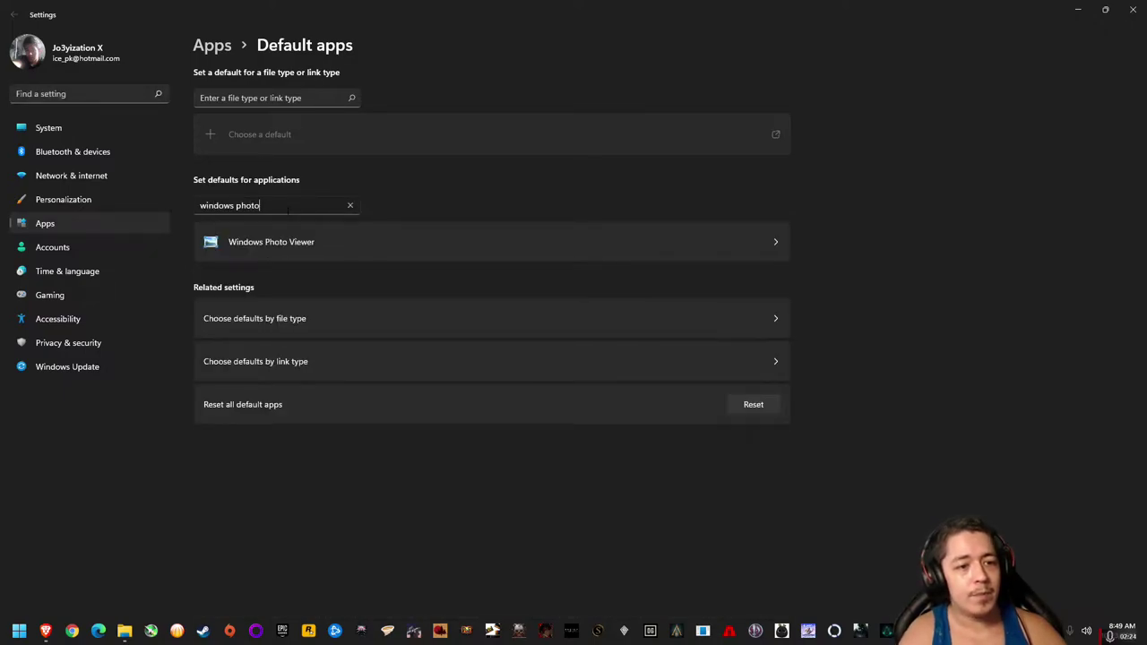
pyautogui.click(326, 238)
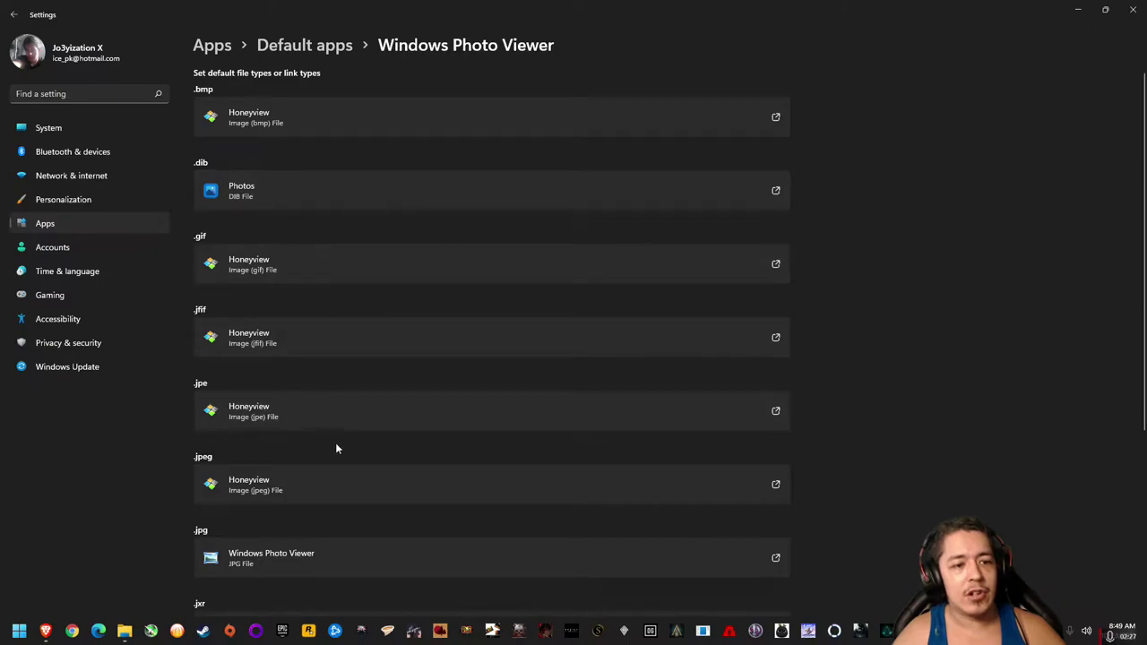
pyautogui.scroll(-3, 336, 448)
pyautogui.scroll(3, 414, 277)
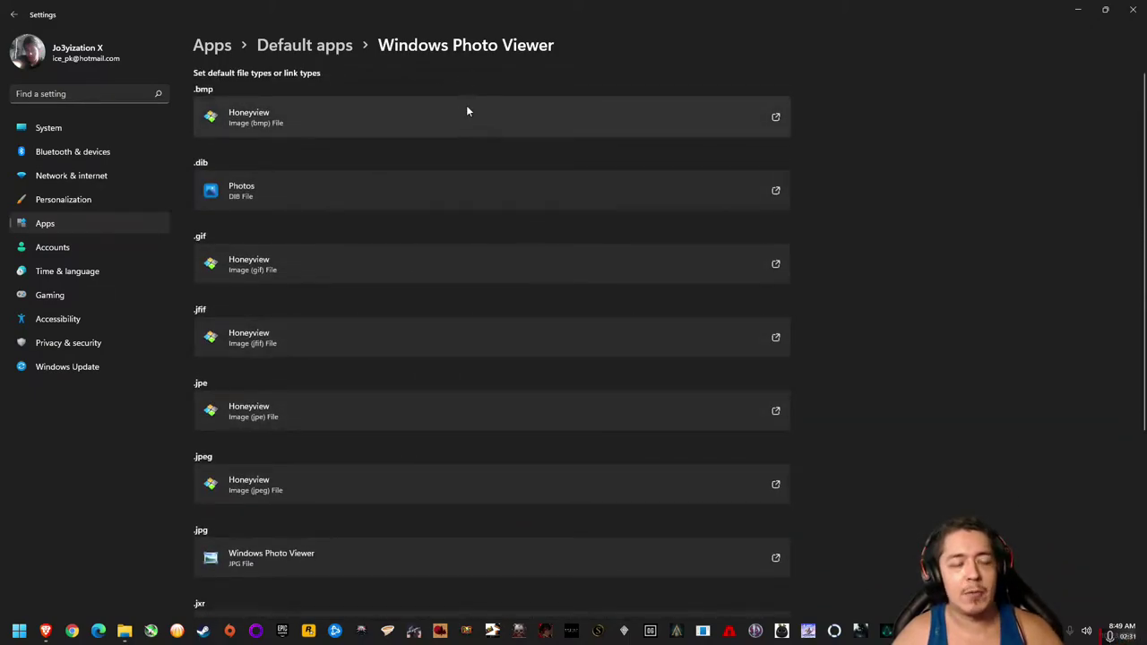
# Set Windows Photo Viewer as the default app for .bmp files
pyautogui.click(305, 123)
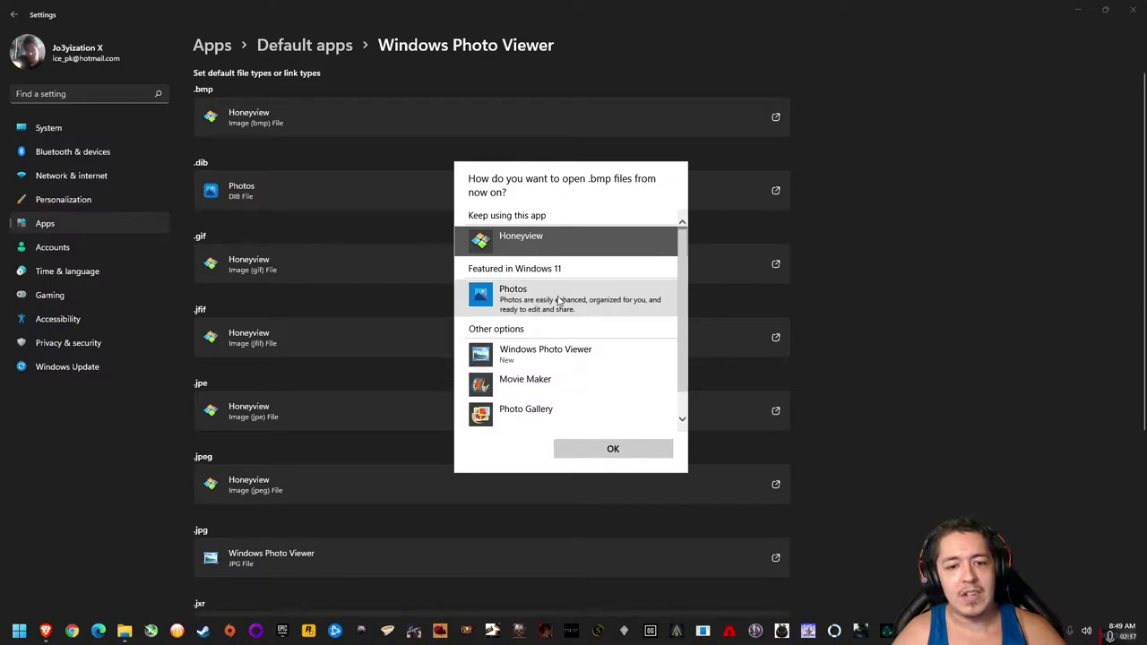
pyautogui.doubleClick(545, 354)
pyautogui.scroll(-3, 269, 448)
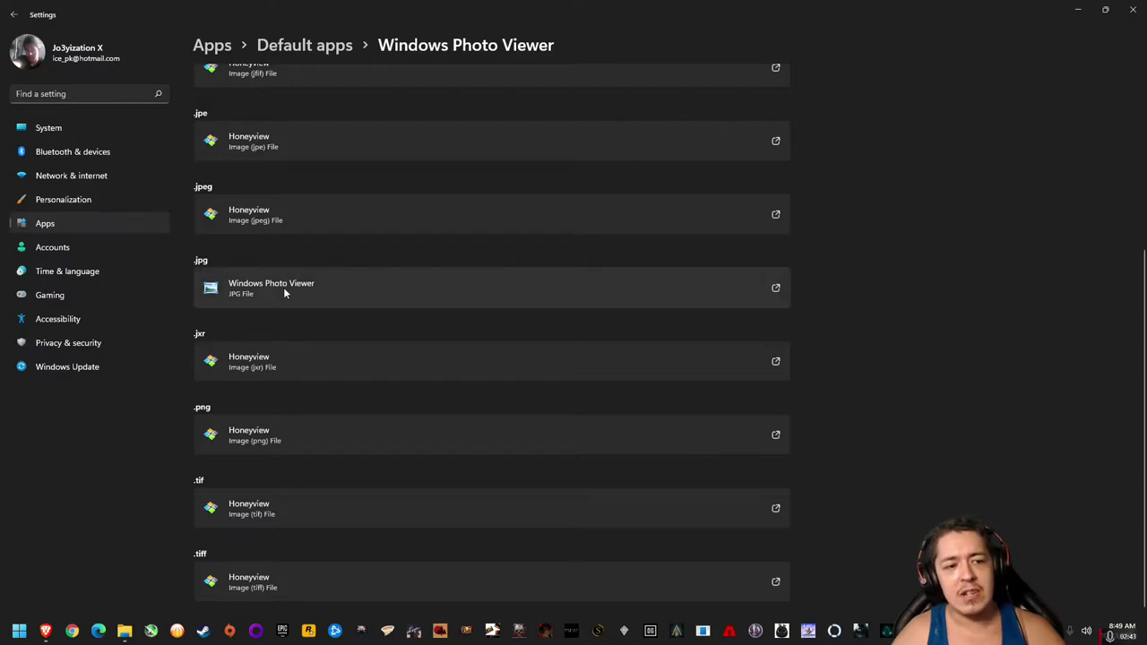
# Switch to File Explorer and open 1.0. 32ghz.jpg from the Oldies folder in its default viewer
pyautogui.click(124, 631)
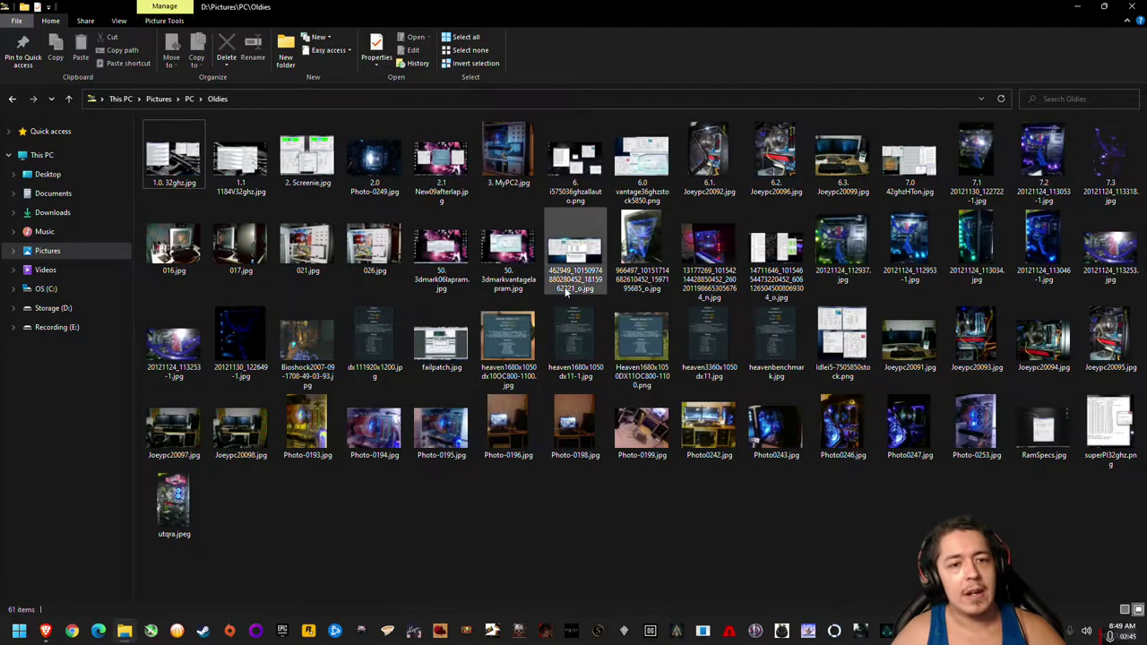
pyautogui.click(175, 170)
pyautogui.rightClick(180, 164)
pyautogui.click(168, 186)
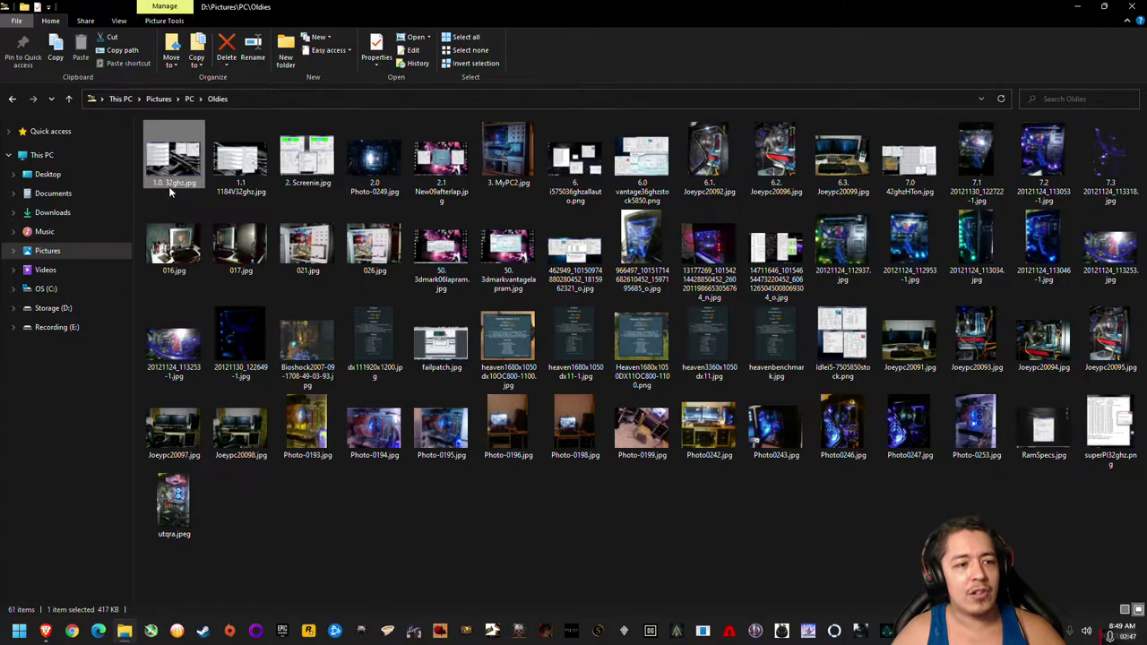
pyautogui.doubleClick(180, 163)
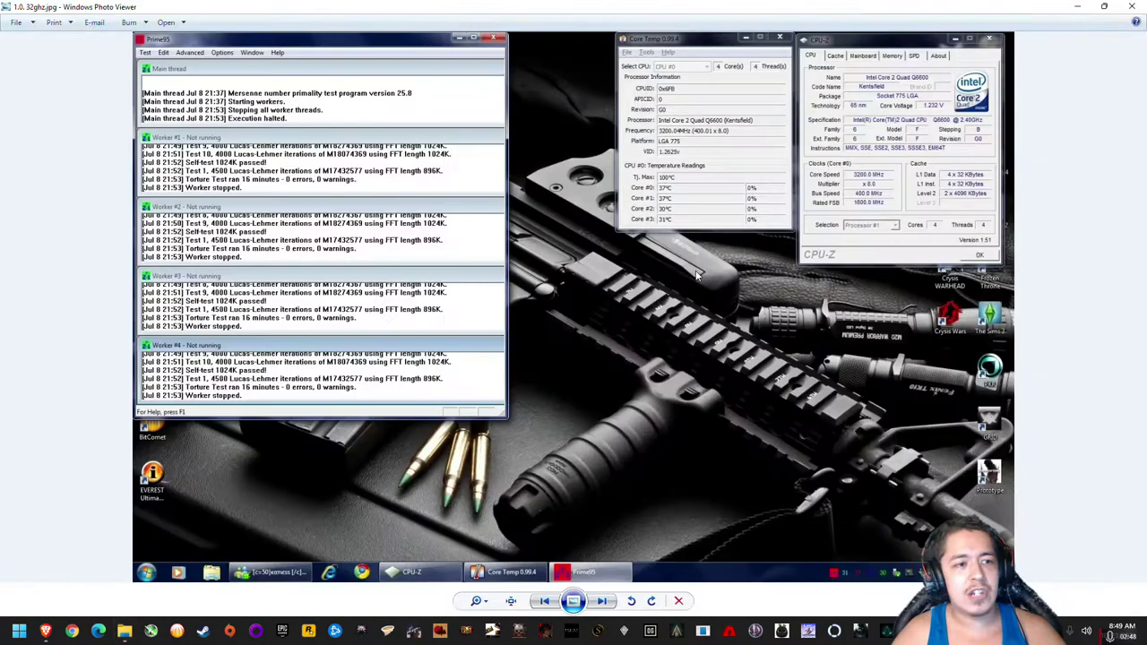
# Step forward and backward through the folder's images in Windows Photo Viewer, returning to 1.0. 32ghz.jpg
pyautogui.click(603, 602)
pyautogui.click(545, 601)
pyautogui.press('Right')
pyautogui.press('Left')
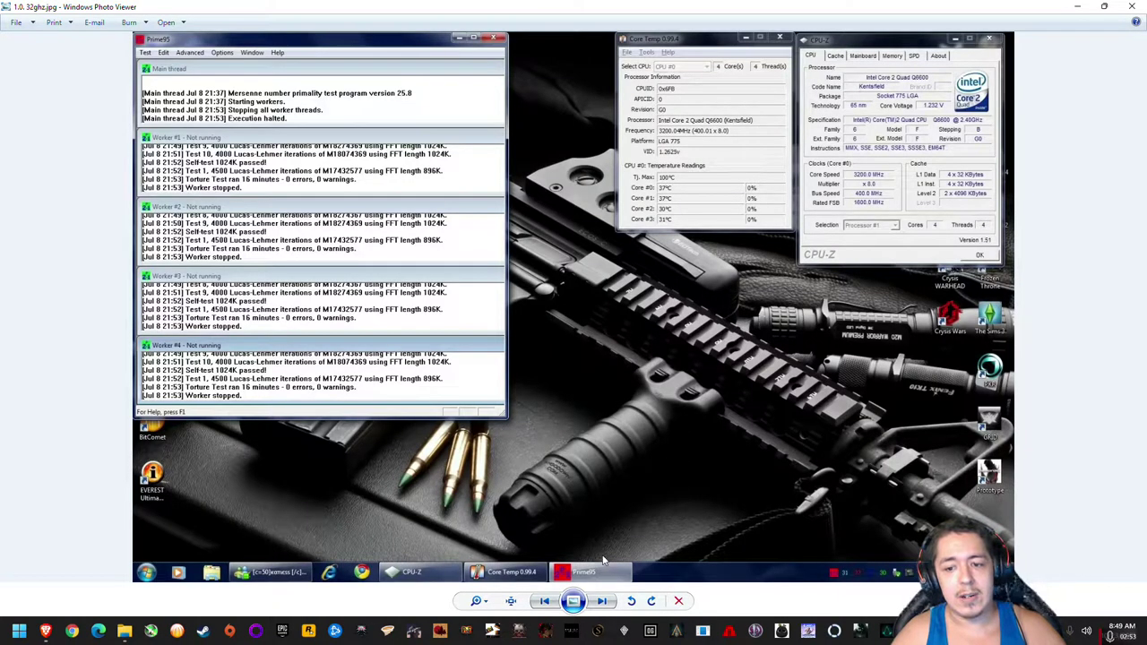
pyautogui.click(602, 601)
pyautogui.click(602, 601)
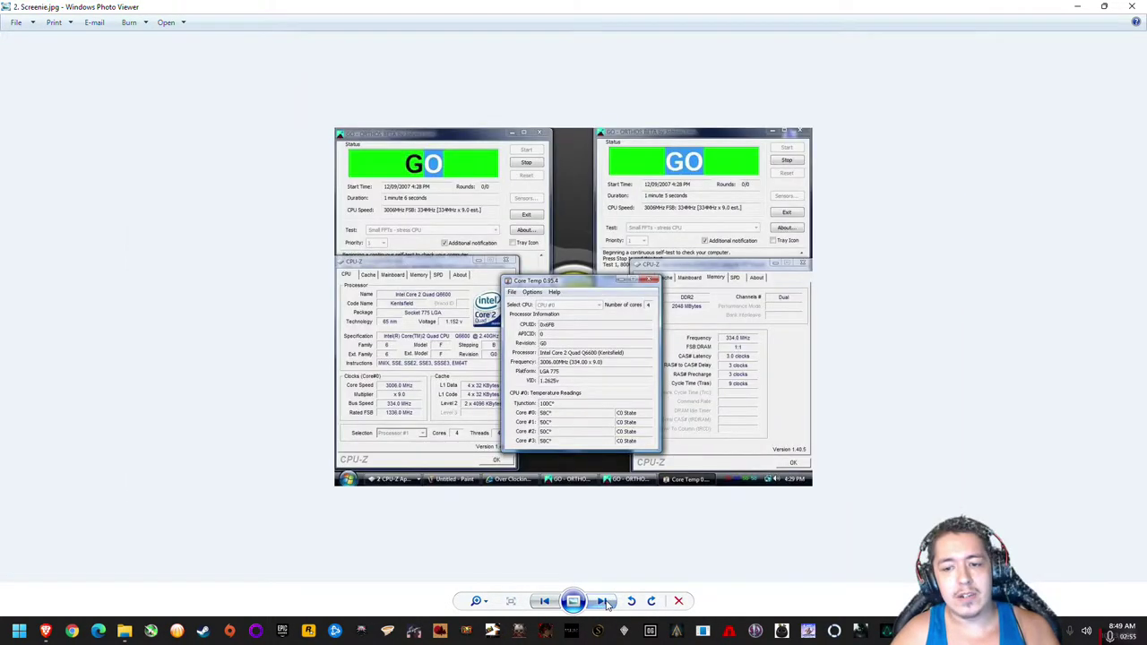
pyautogui.click(545, 601)
pyautogui.click(545, 601)
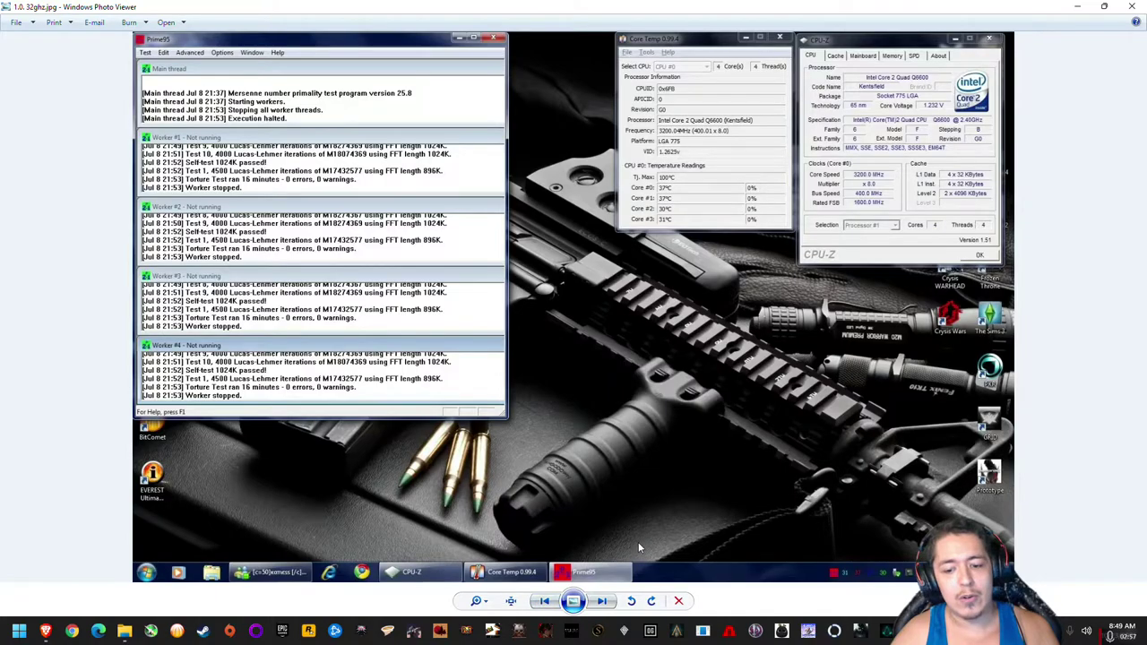
pyautogui.press('Right')
pyautogui.press('Right')
pyautogui.press('Left')
pyautogui.press('Left')
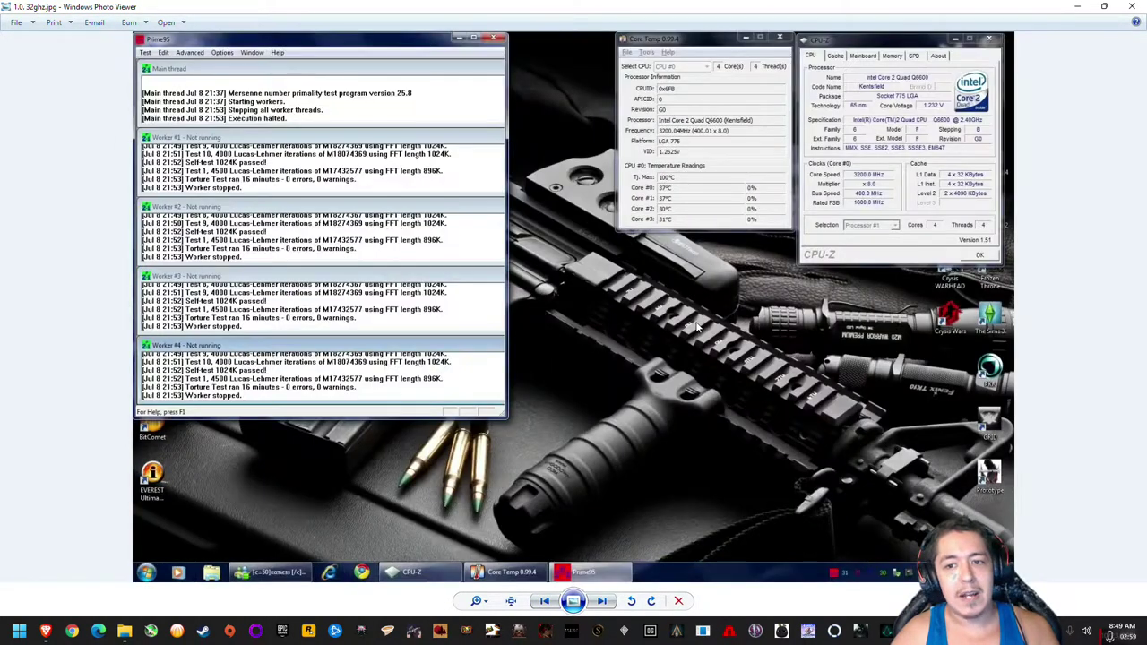
pyautogui.press('Left')
pyautogui.press('Right')
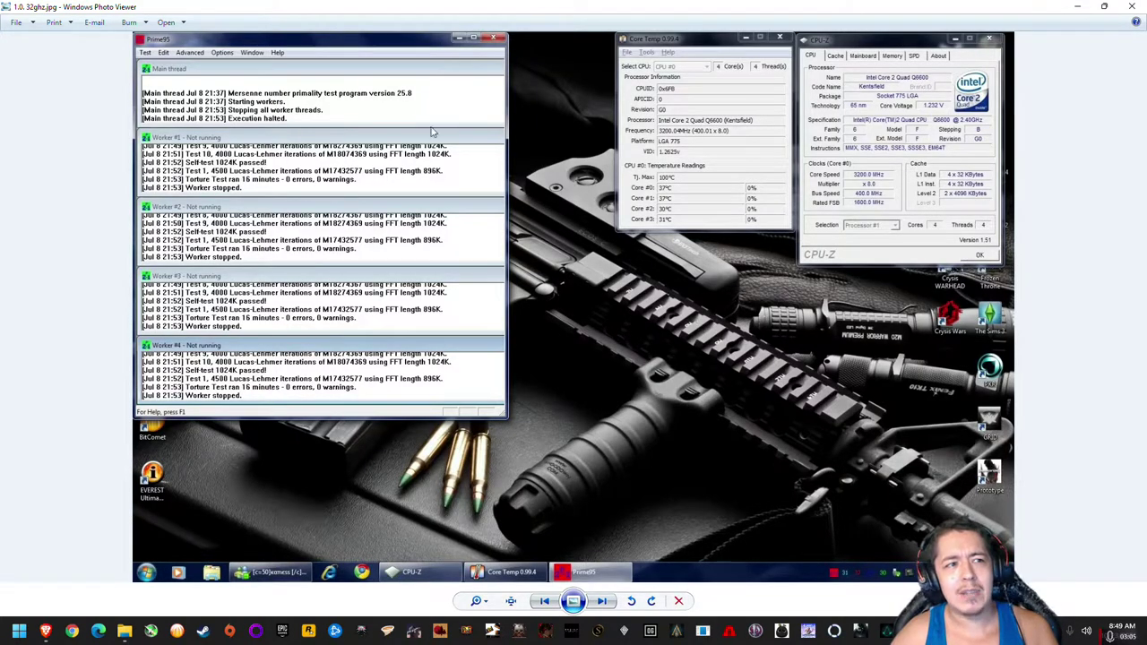
# Check the file commands offered for the photo, and close Windows Photo Viewer
pyautogui.click(17, 22)
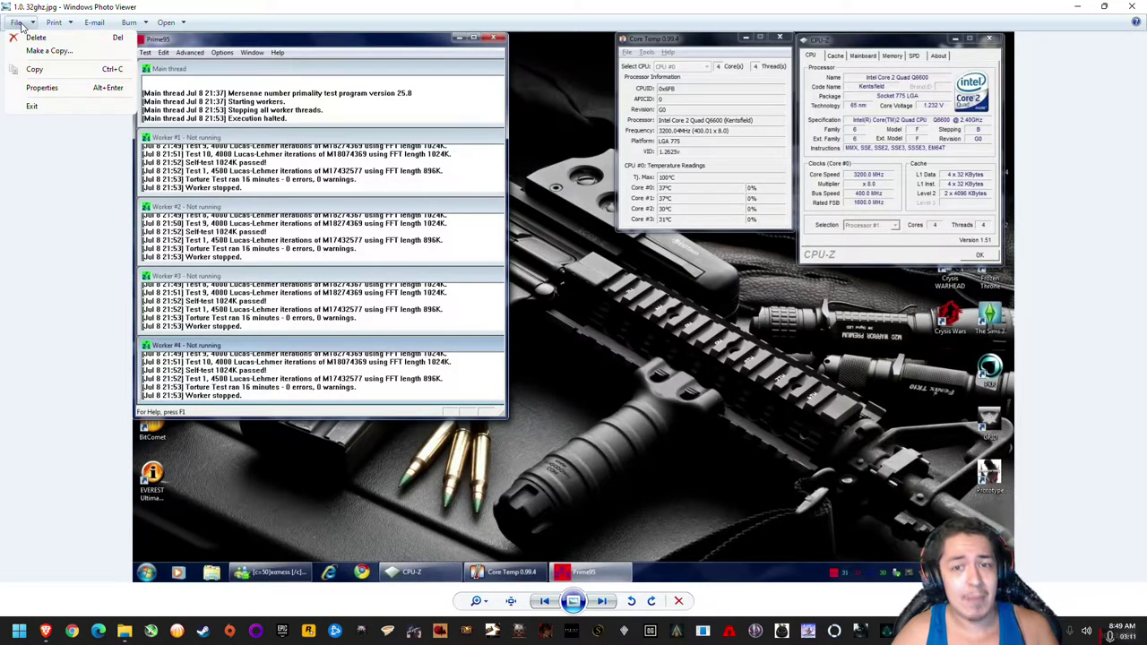
pyautogui.click(46, 268)
pyautogui.click(1131, 6)
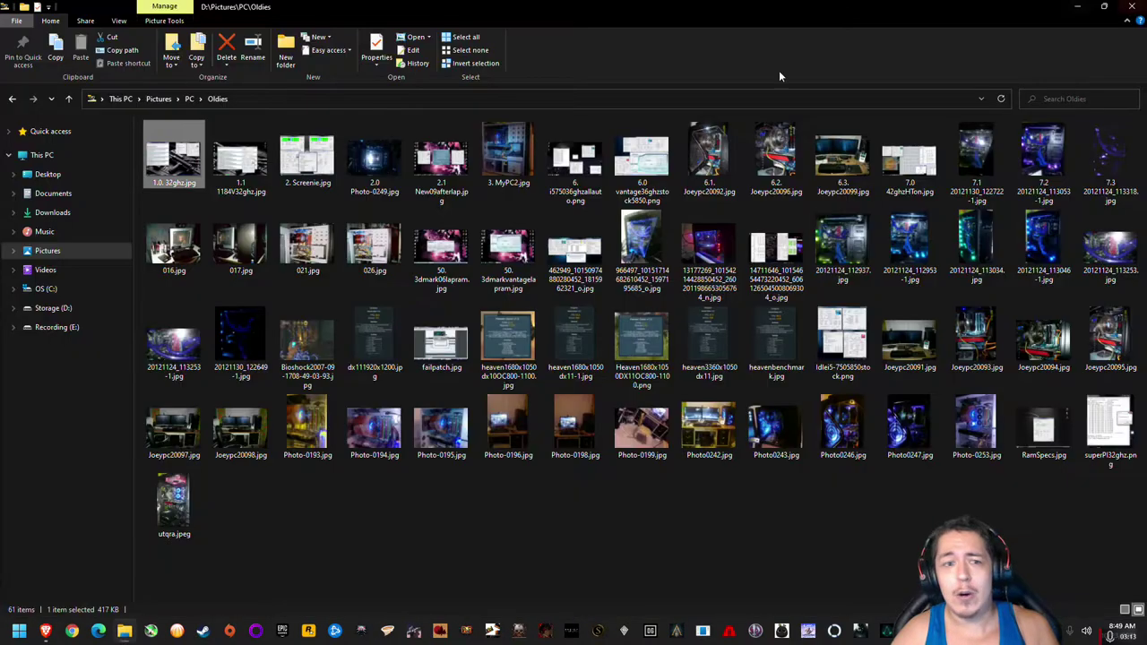
# Open 1.0. 32ghz.jpg from the Oldies folder with the Photos app, and maximize its window
pyautogui.rightClick(174, 162)
pyautogui.moveTo(239, 298)
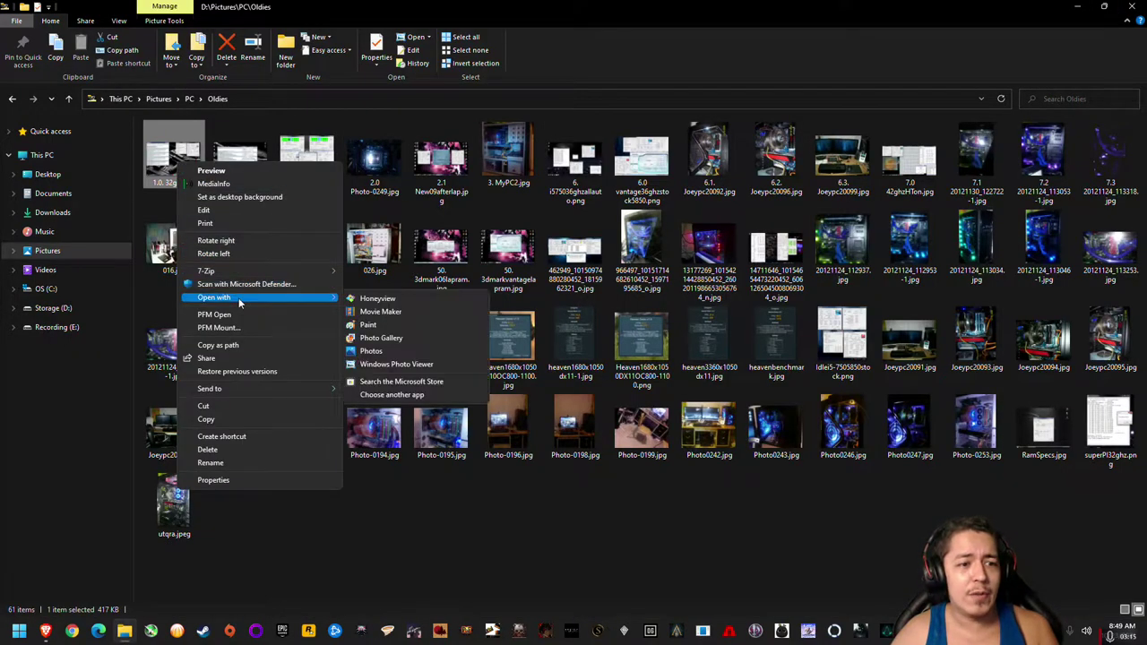
pyautogui.click(370, 351)
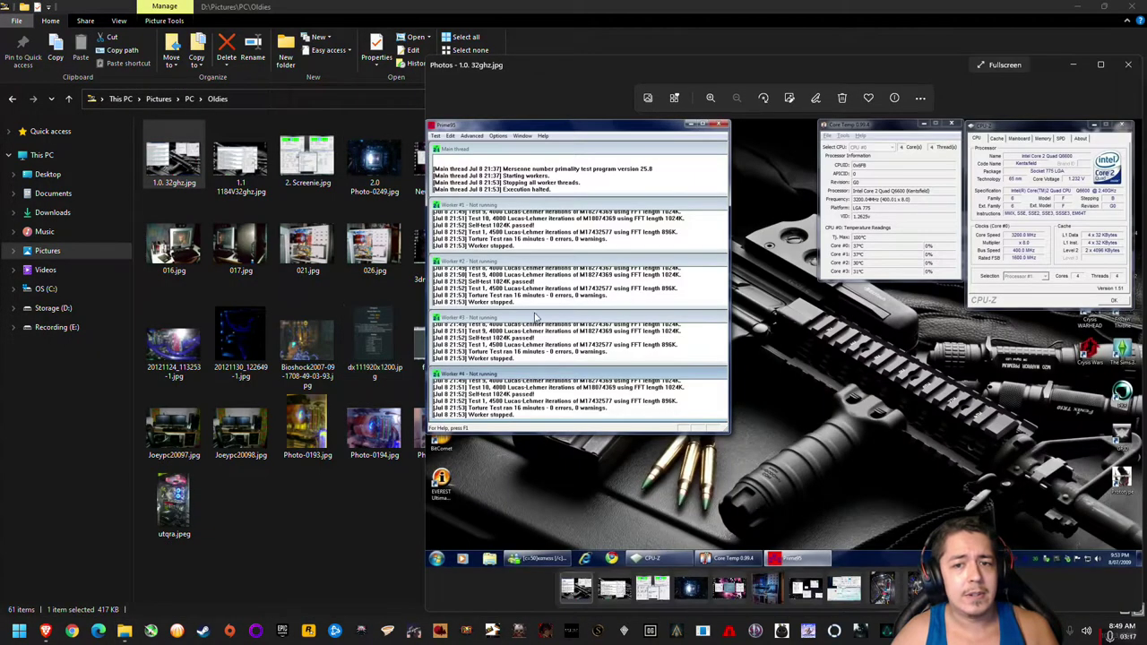
pyautogui.moveTo(811, 70); pyautogui.dragTo(565, 54)
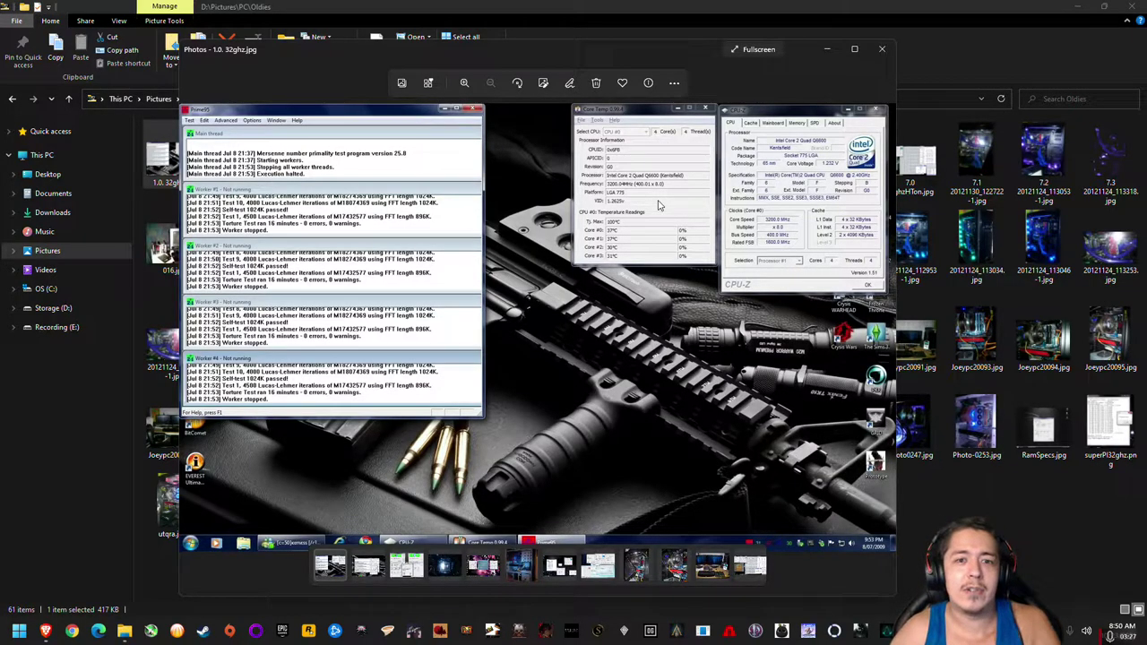
pyautogui.click(852, 50)
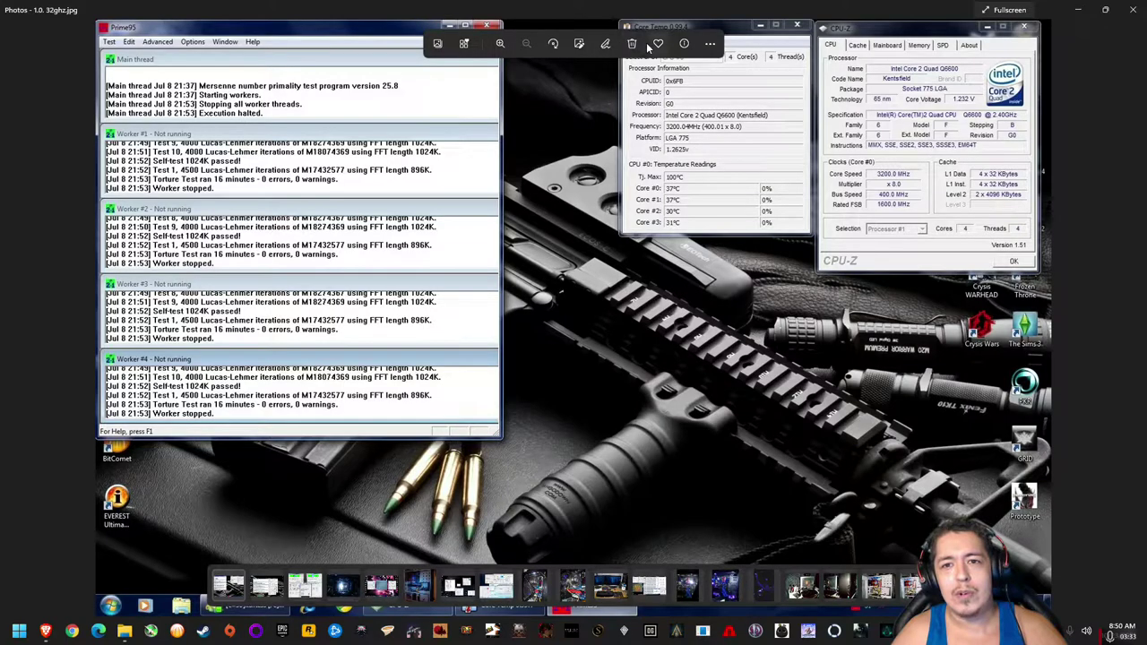
# Look through the Collection, Albums, People, Folders and Video Editor sections of the Photos app
pyautogui.click(436, 44)
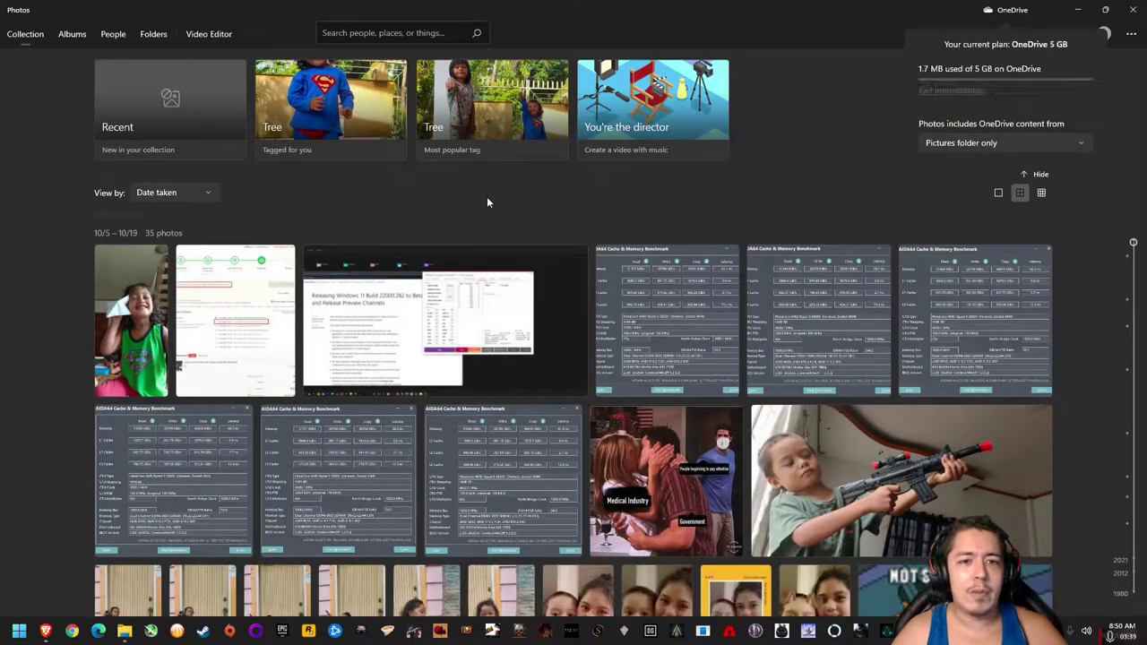
pyautogui.click(326, 197)
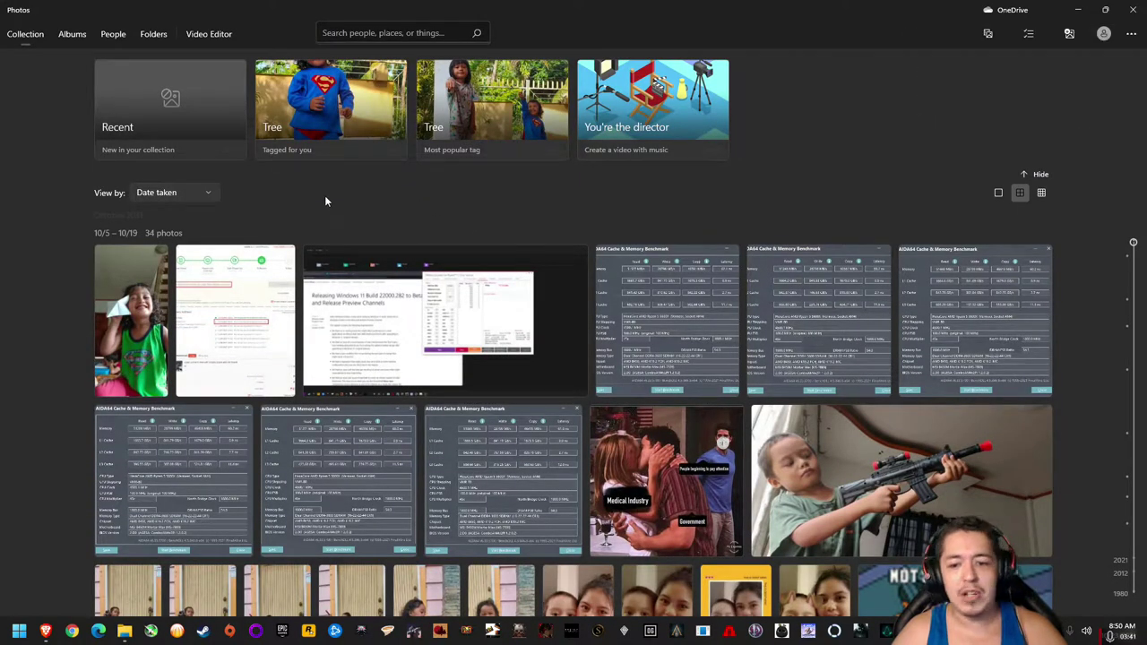
pyautogui.click(70, 35)
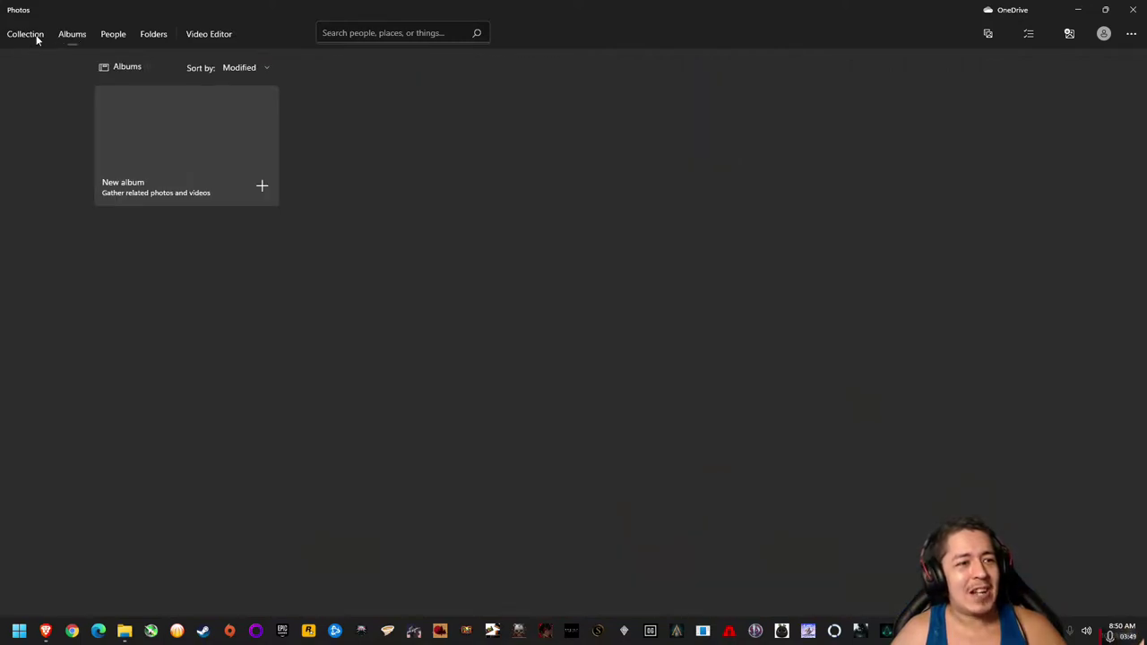
pyautogui.click(31, 34)
pyautogui.click(111, 34)
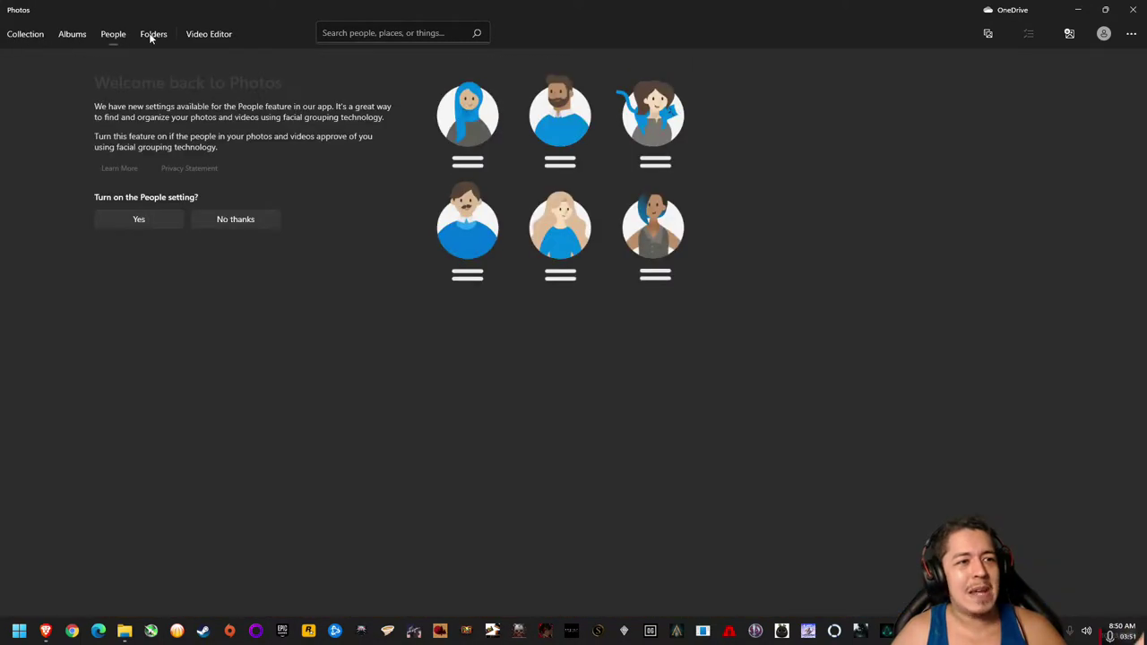
pyautogui.click(151, 35)
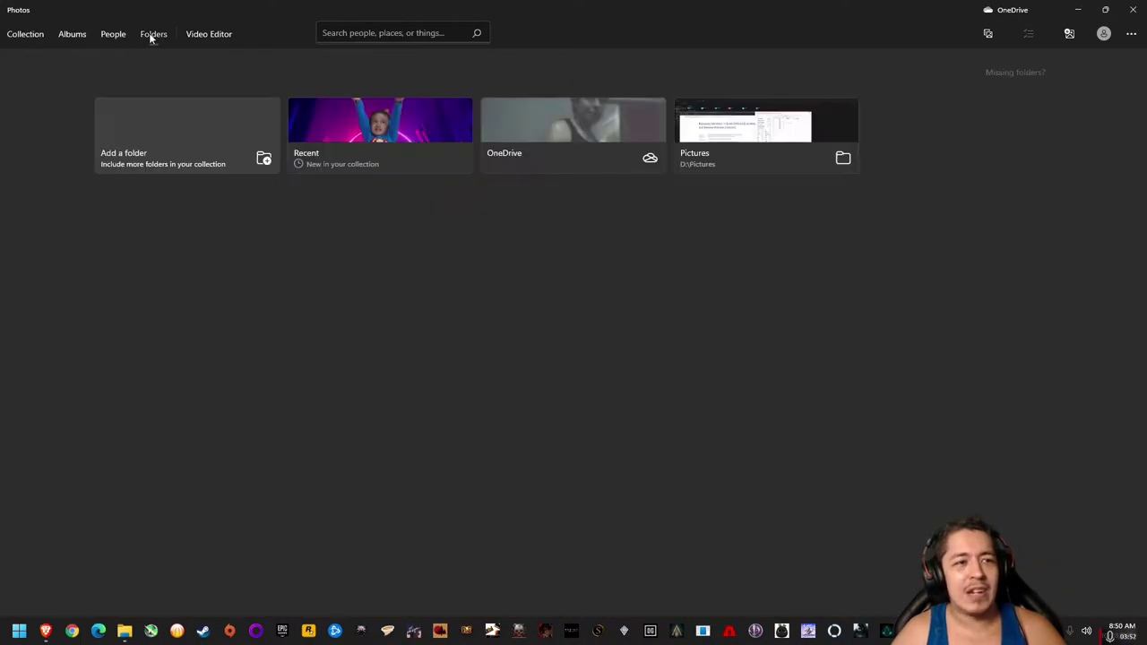
pyautogui.click(197, 34)
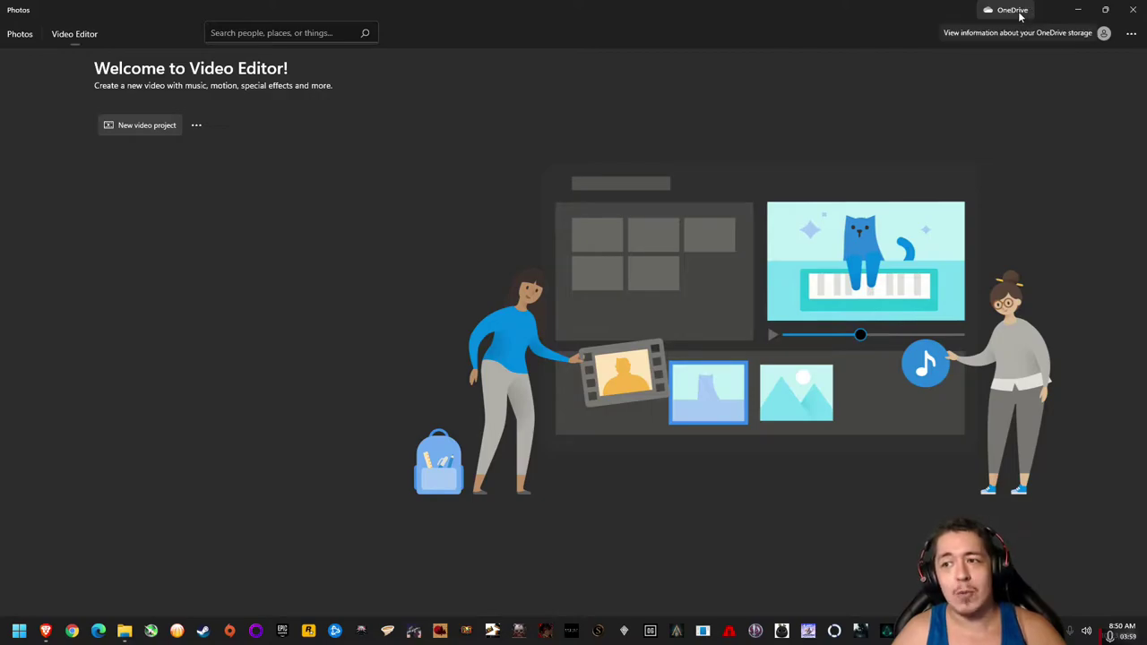
# Check the account options in Photos, return to the photo collection and close the app
pyautogui.click(1106, 34)
pyautogui.click(706, 152)
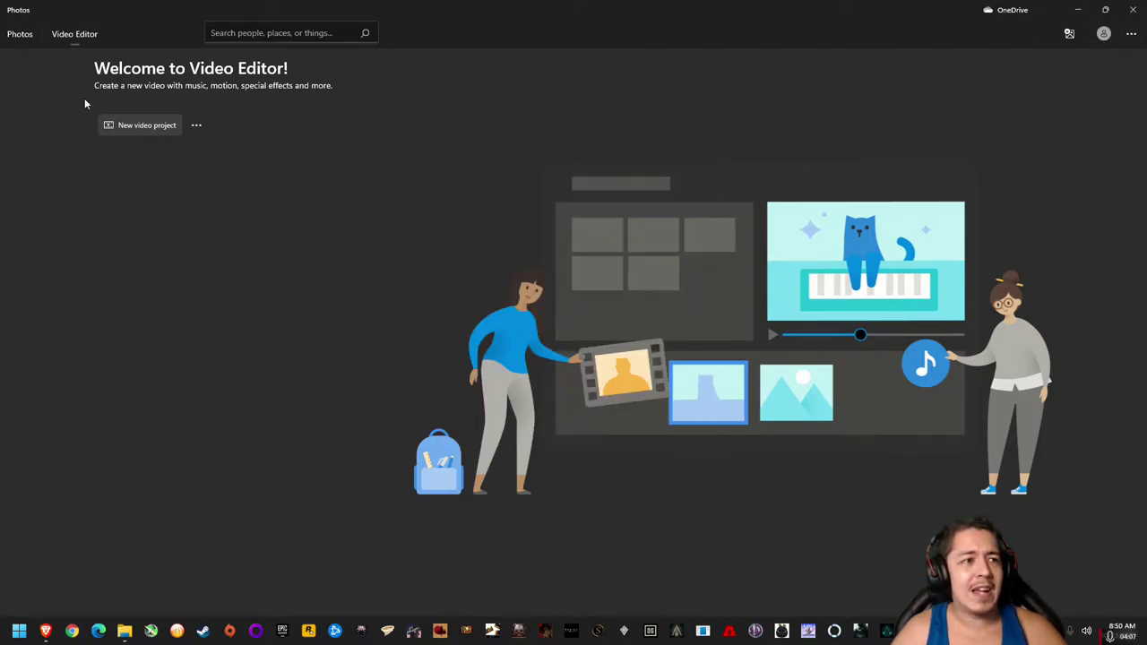
pyautogui.click(14, 39)
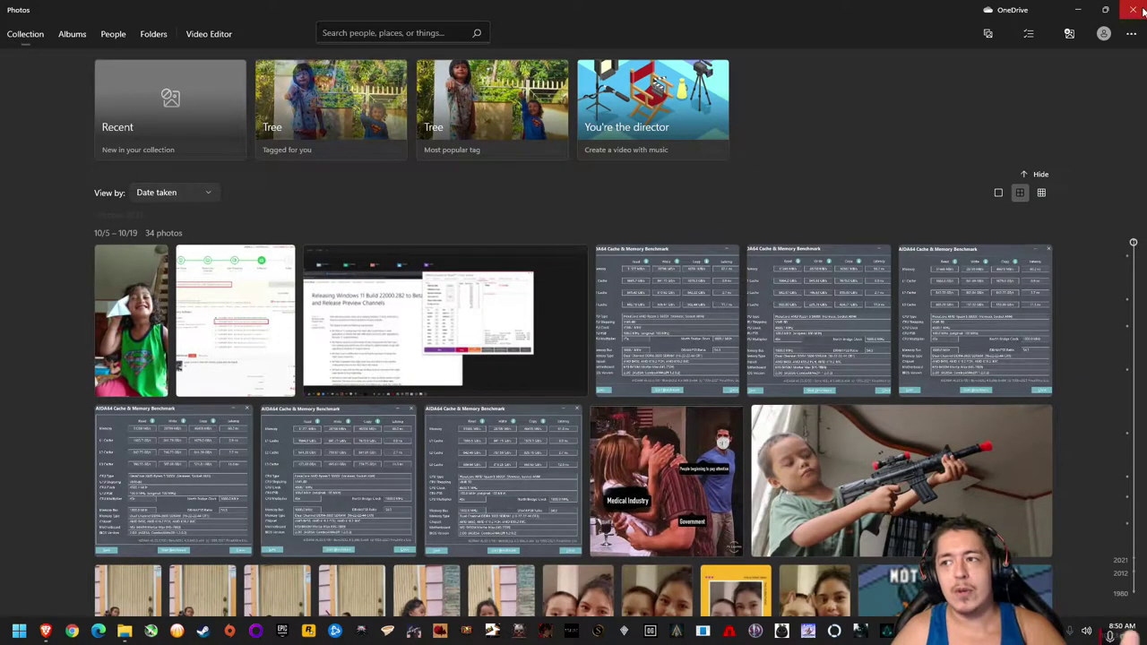
pyautogui.click(1136, 10)
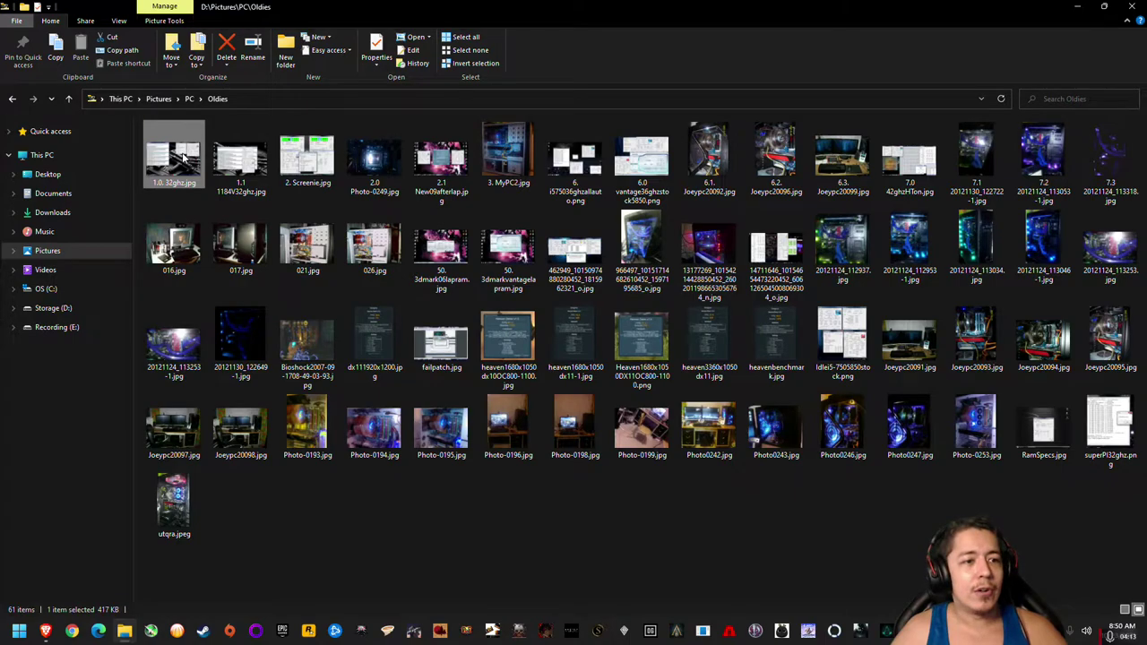
# Switch to the browser and bring up the Download Classic Paint for Windows 10 article, selecting its web address
pyautogui.click(45, 631)
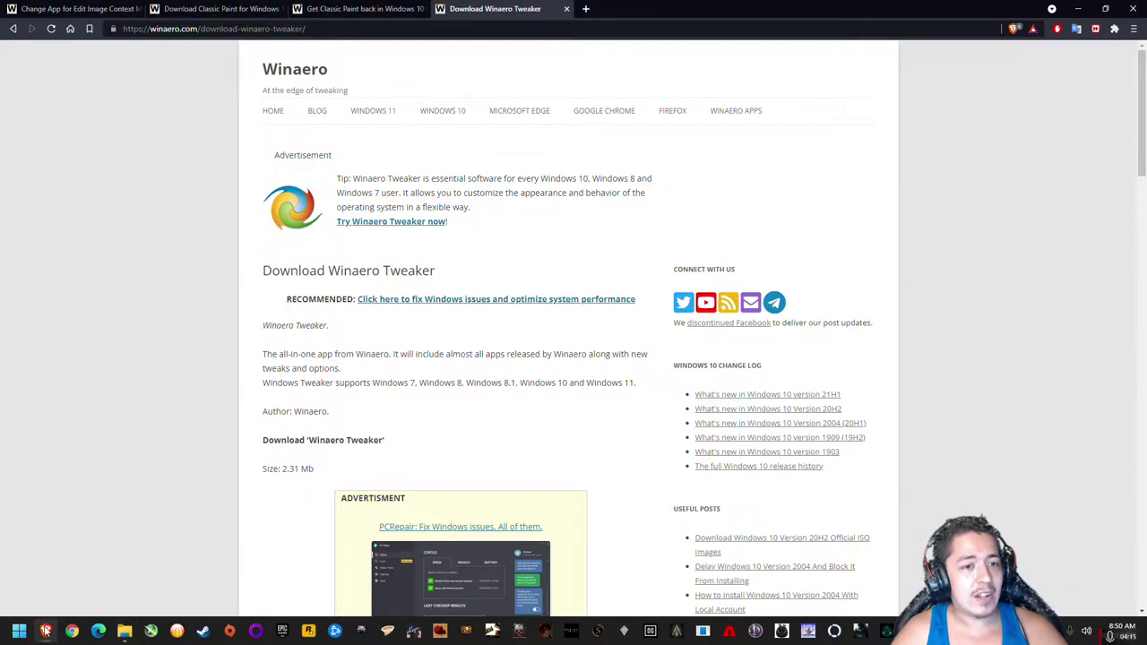
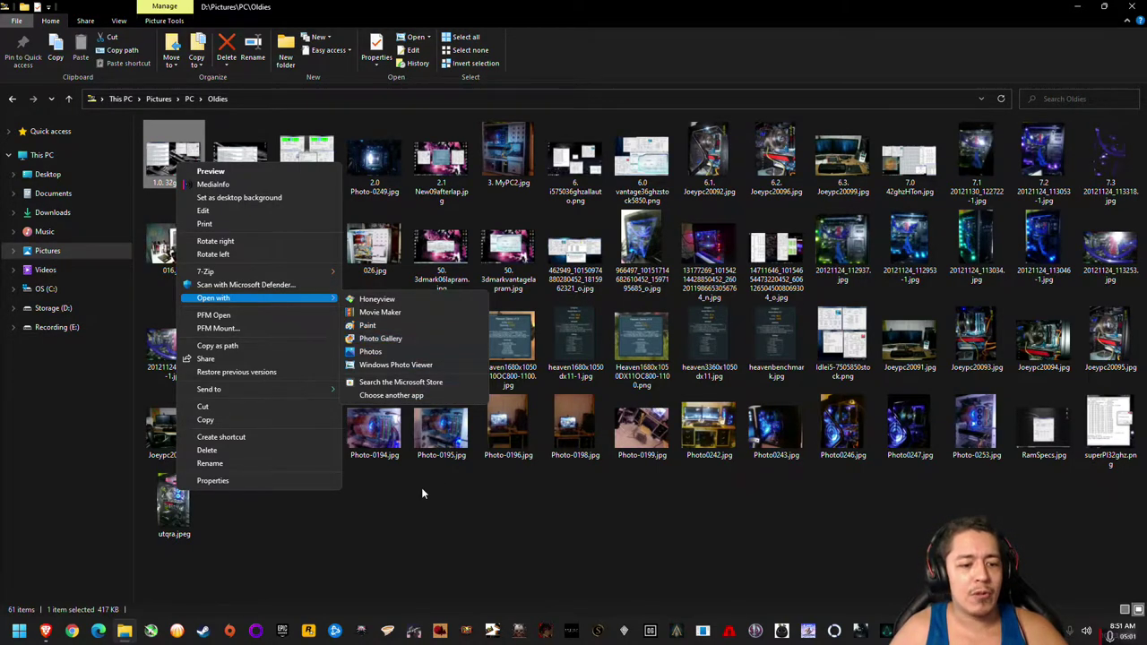
pyautogui.click(402, 520)
pyautogui.click(124, 631)
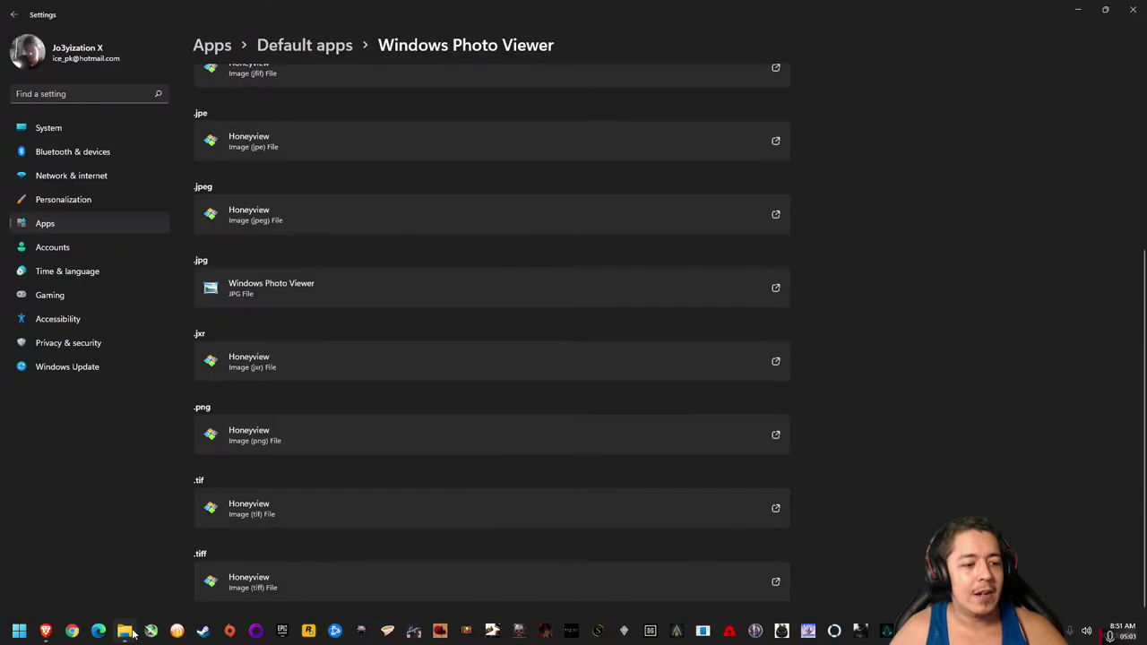
pyautogui.click(51, 635)
pyautogui.click(244, 9)
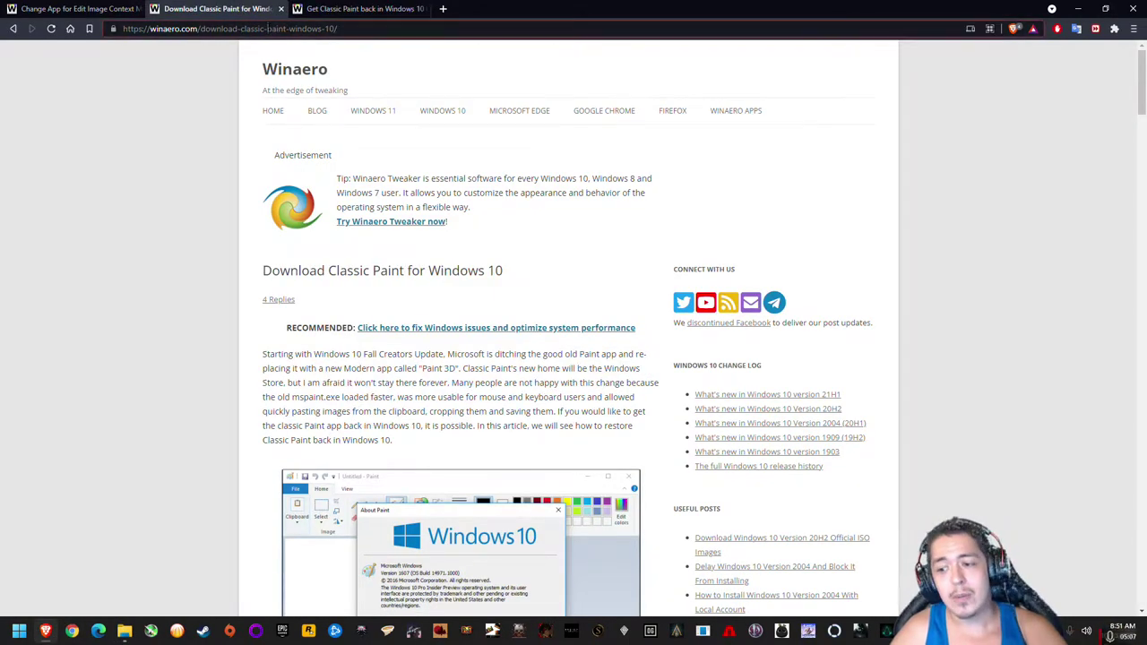
pyautogui.click(278, 28)
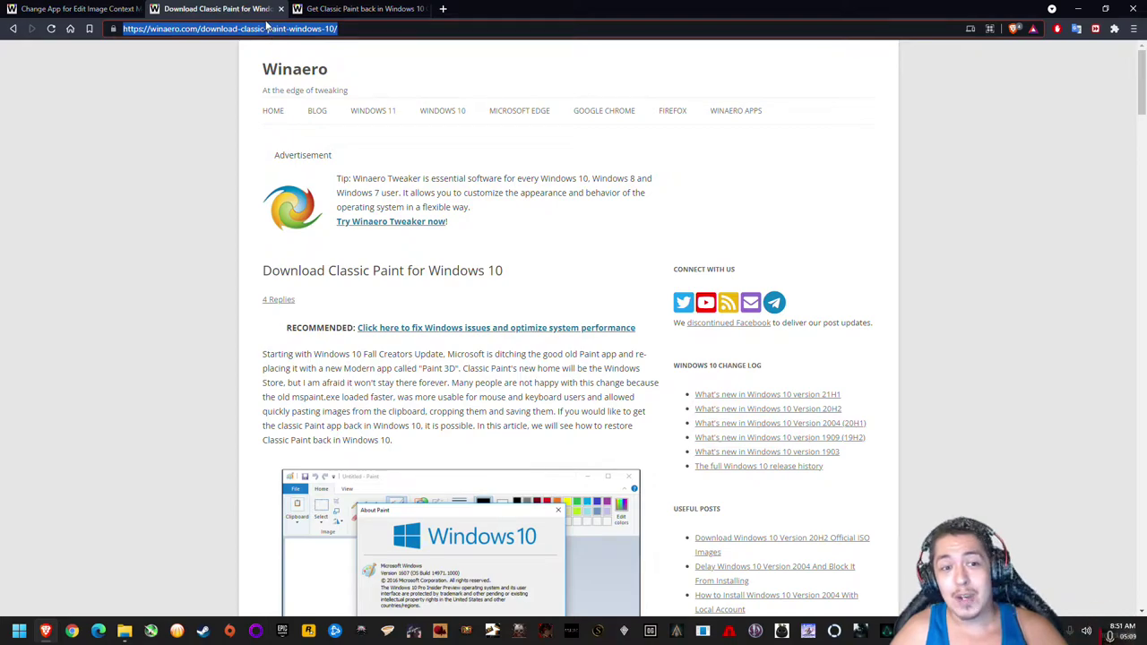
# Read through the Download Classic Paint for Windows 10 article, including its screenshots and installation instructions
pyautogui.scroll(-3, 511, 437)
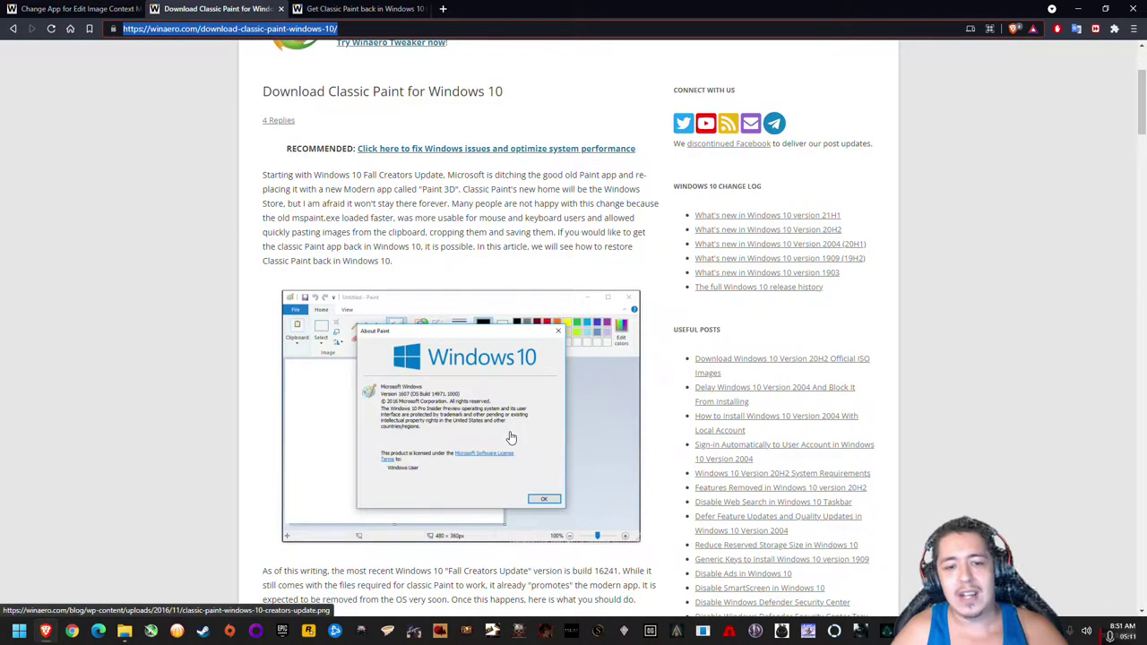
pyautogui.scroll(-2, 510, 438)
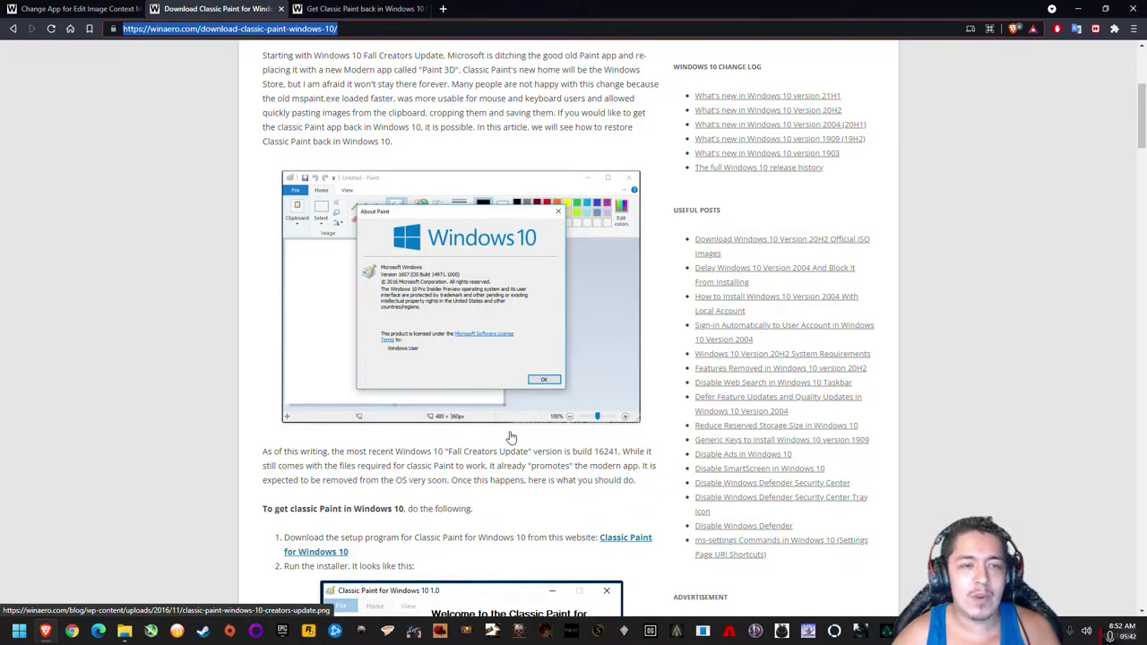
pyautogui.scroll(2, 510, 437)
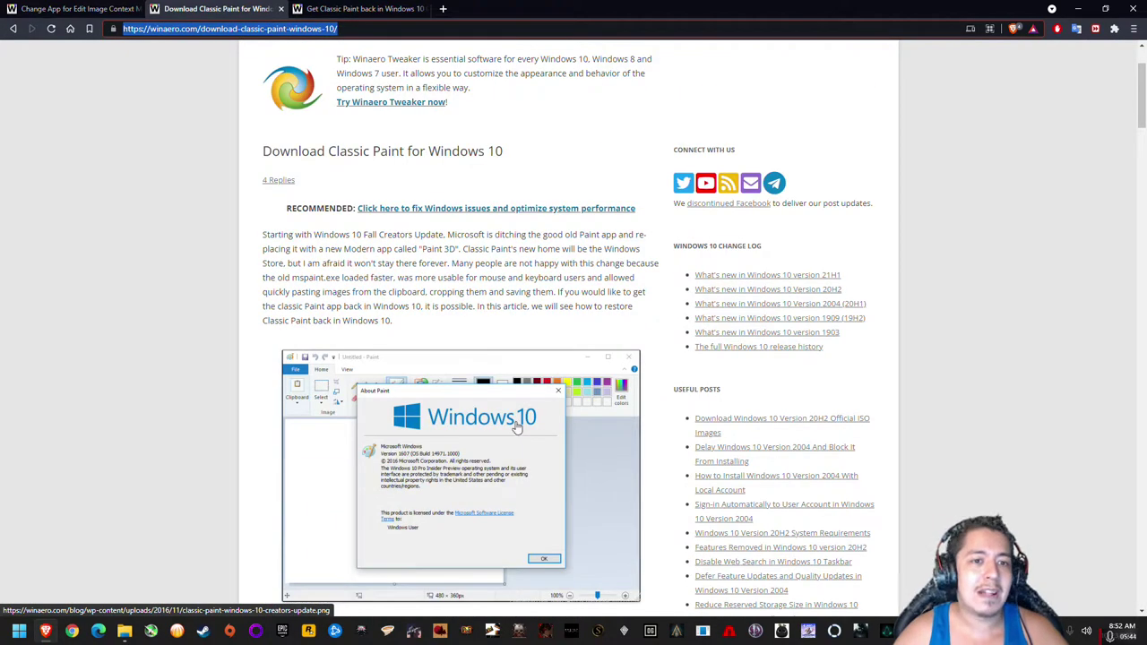
pyautogui.scroll(-10, 550, 279)
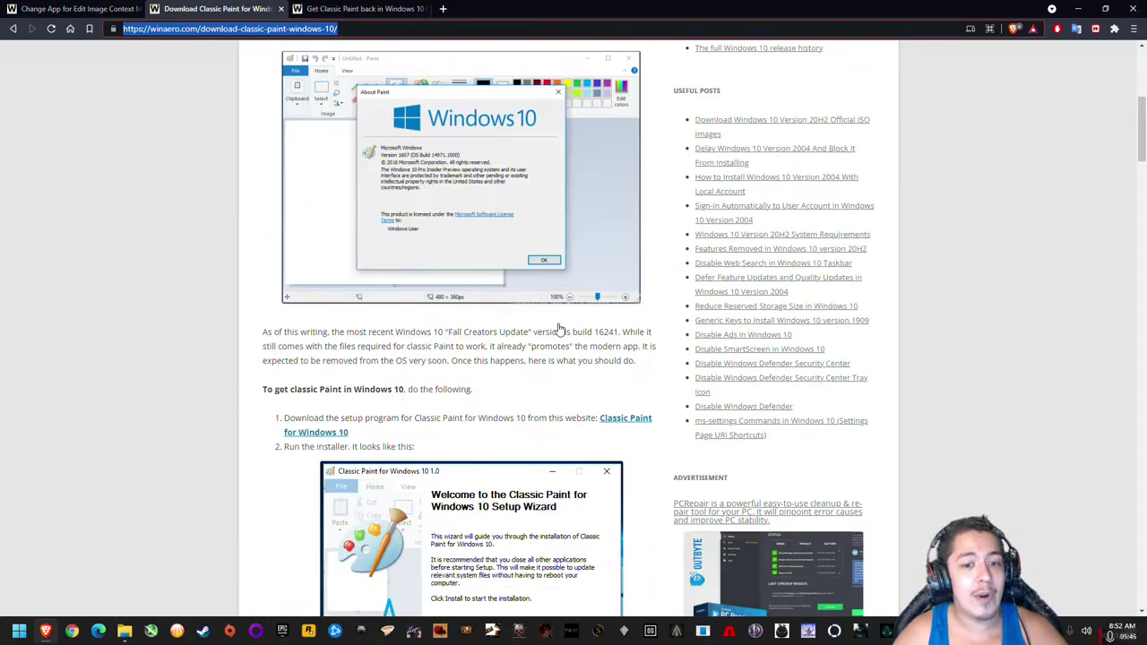
pyautogui.scroll(9, 558, 330)
pyautogui.scroll(3, 558, 330)
pyautogui.scroll(-12, 558, 328)
pyautogui.scroll(9, 559, 328)
pyautogui.scroll(2, 559, 328)
pyautogui.scroll(-1, 558, 328)
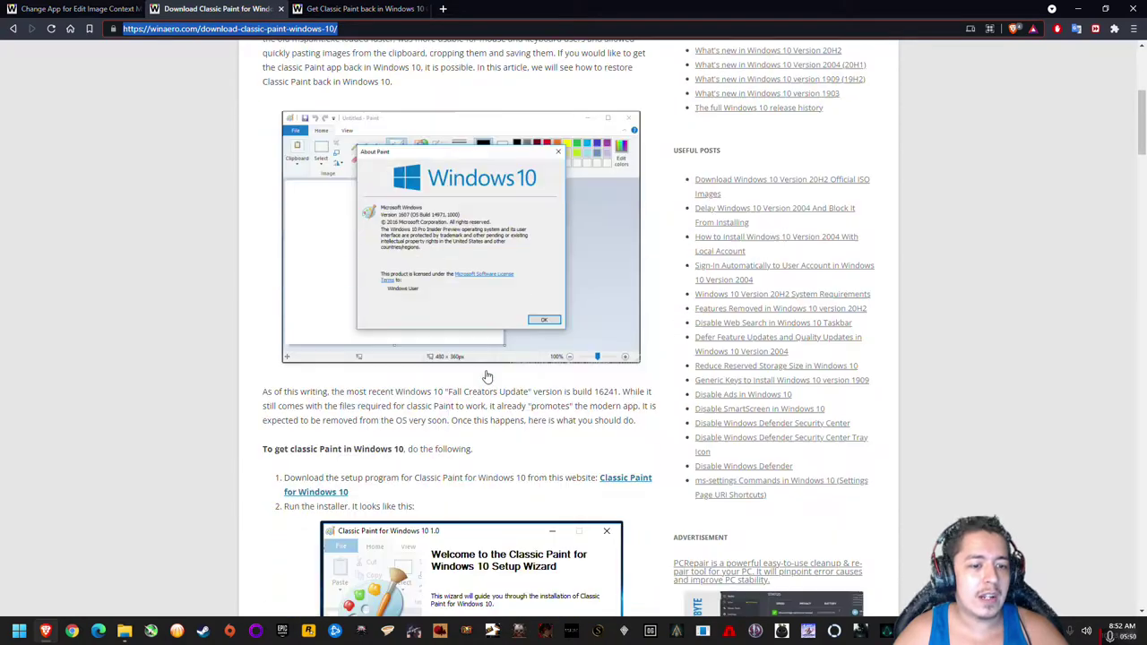
# Follow the article's Classic Paint for Windows 10 link and locate the Paint download on the win7games.com page
pyautogui.click(625, 482)
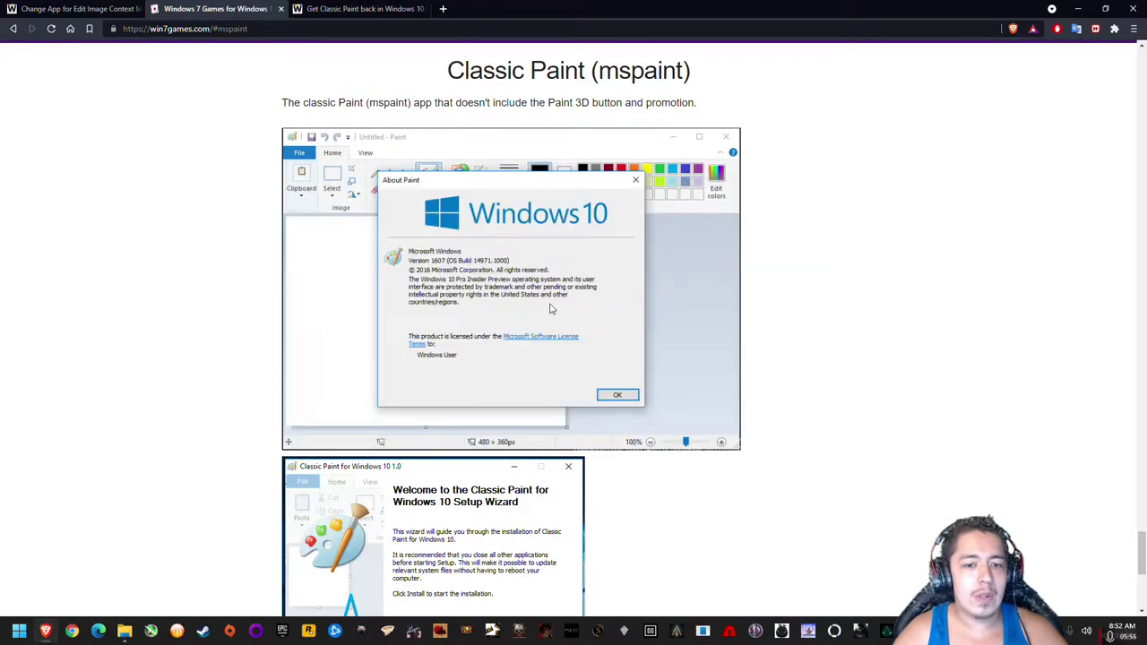
pyautogui.scroll(-5, 602, 190)
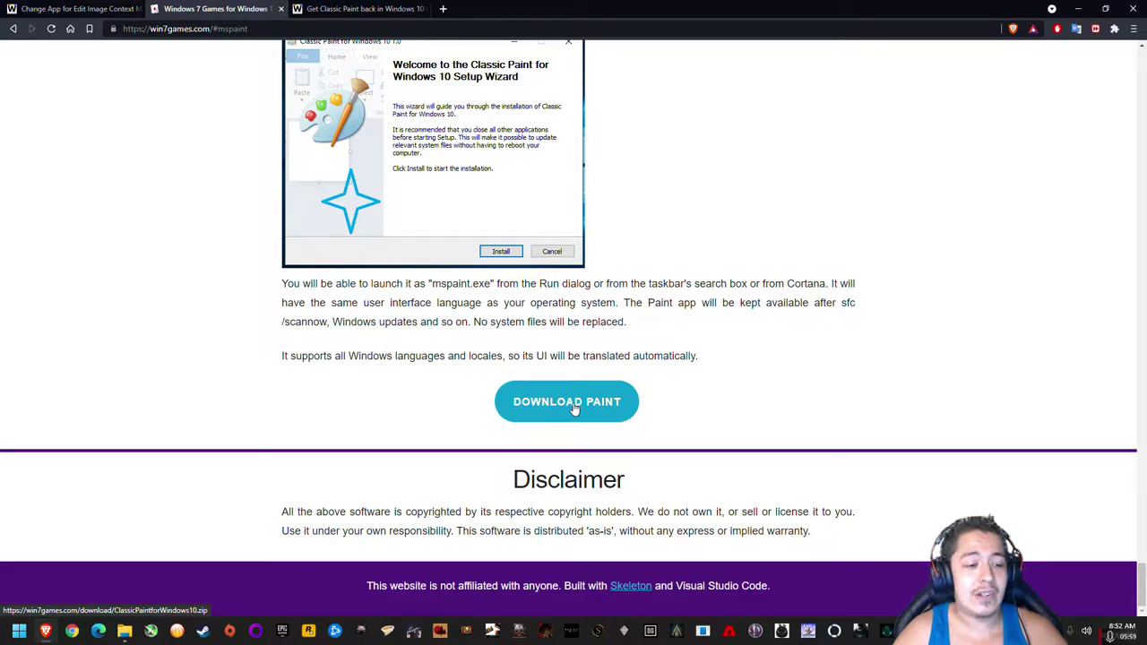
pyautogui.scroll(10, 573, 408)
pyautogui.scroll(-3, 289, 445)
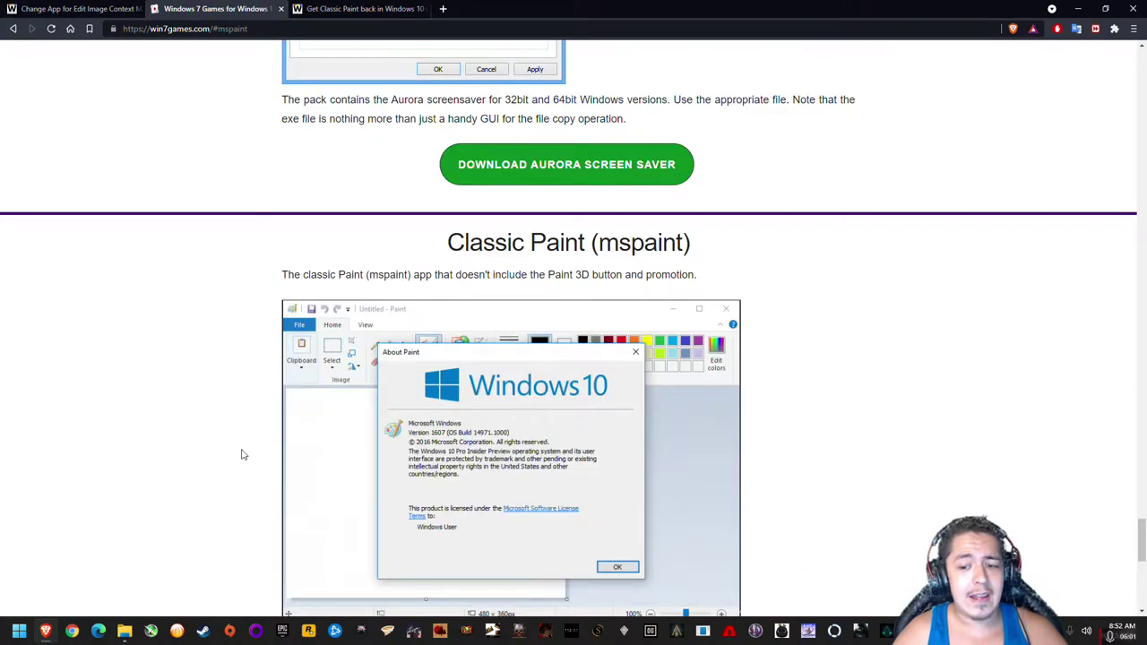
# Switch to File Explorer, open 1.0. 32ghz.jpg with Paint, and view the Resize options without changing the image
pyautogui.click(124, 630)
pyautogui.rightClick(172, 168)
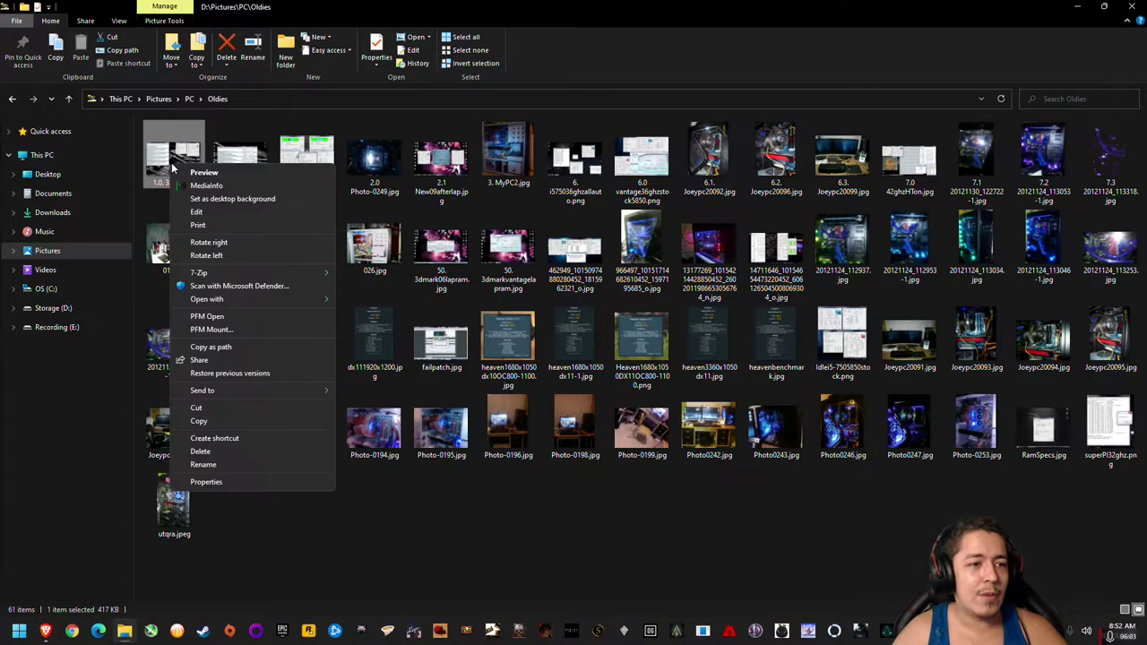
pyautogui.moveTo(248, 296)
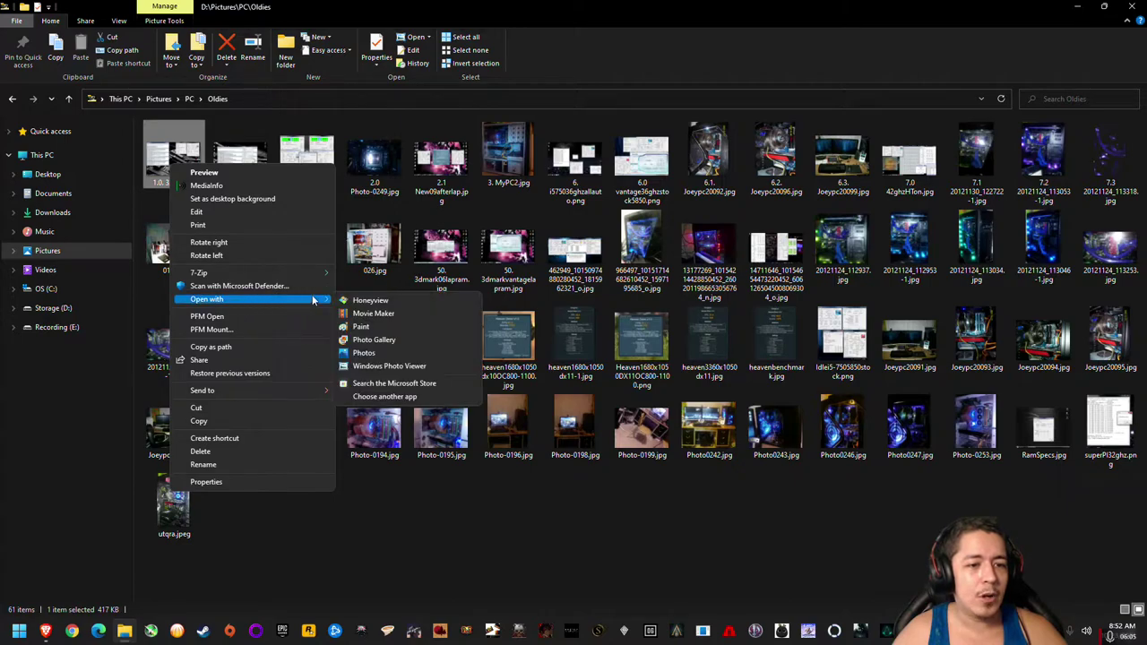
pyautogui.click(359, 328)
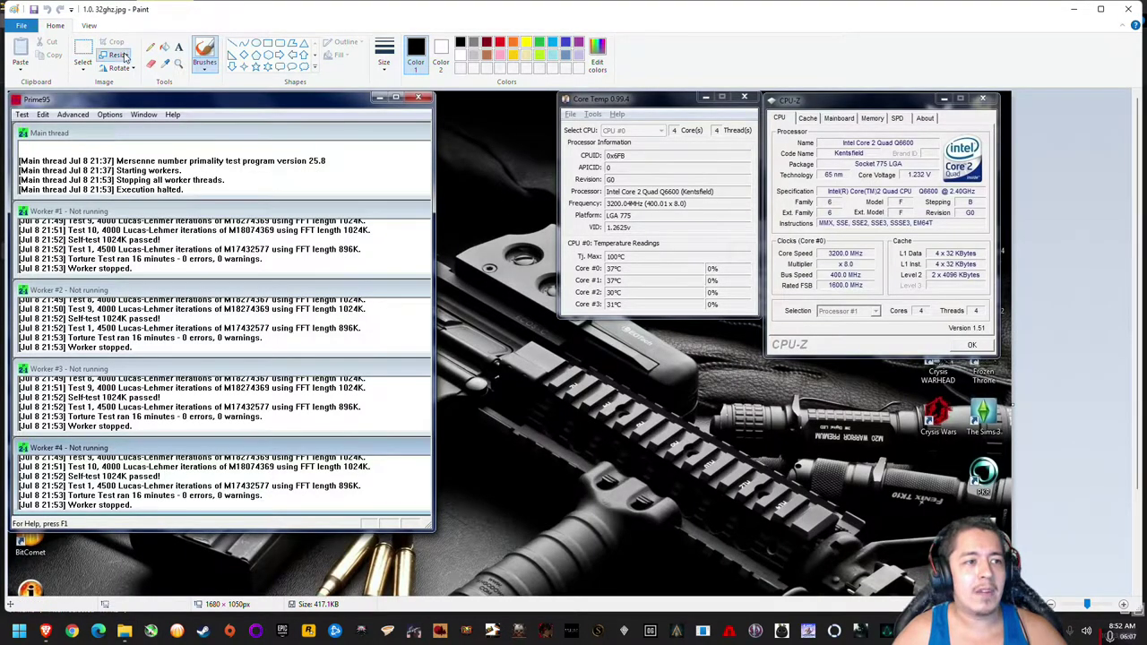
pyautogui.click(124, 55)
pyautogui.click(159, 274)
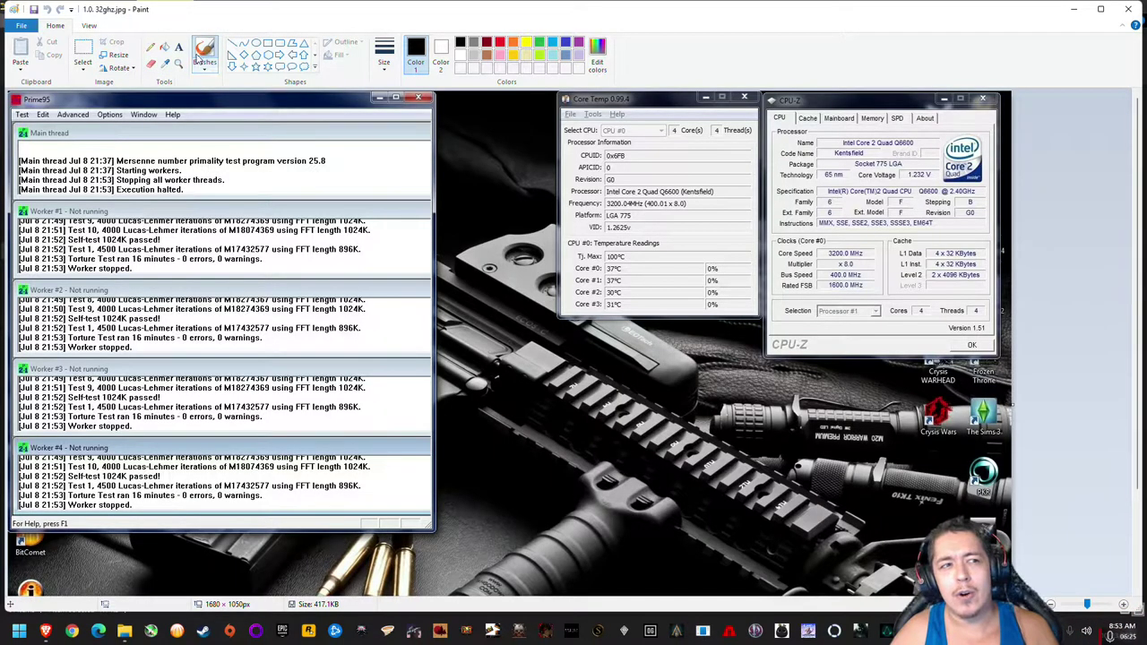
pyautogui.scroll(1, 304, 16)
# Move the Paint window and shrink it to a small size in front of the Oldies folder
pyautogui.moveTo(305, 17)
pyautogui.mouseDown()
pyautogui.moveTo(398, 26)
pyautogui.moveTo(401, 69)
pyautogui.mouseUp()
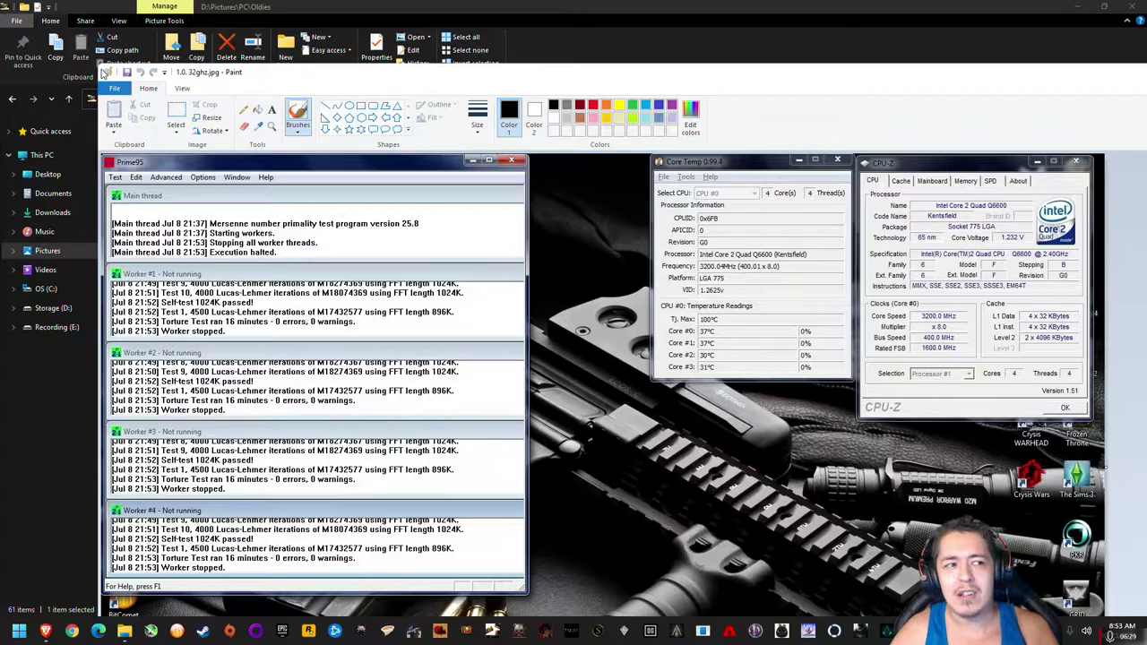
pyautogui.moveTo(101, 71)
pyautogui.mouseDown()
pyautogui.moveTo(555, 116)
pyautogui.moveTo(295, 46)
pyautogui.moveTo(314, 59)
pyautogui.mouseUp()
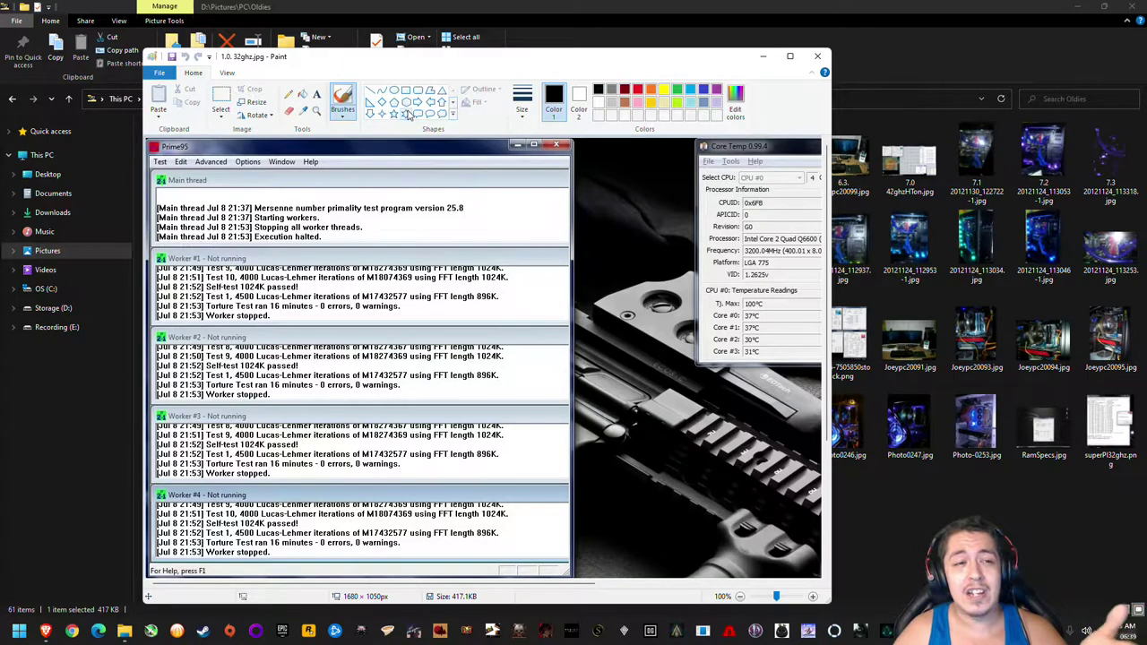
pyautogui.click(344, 101)
pyautogui.moveTo(146, 52)
pyautogui.mouseDown()
pyautogui.moveTo(224, 58)
pyautogui.moveTo(415, 224)
pyautogui.moveTo(365, 280)
pyautogui.moveTo(370, 324)
pyautogui.moveTo(463, 310)
pyautogui.moveTo(391, 282)
pyautogui.moveTo(529, 288)
pyautogui.mouseUp()
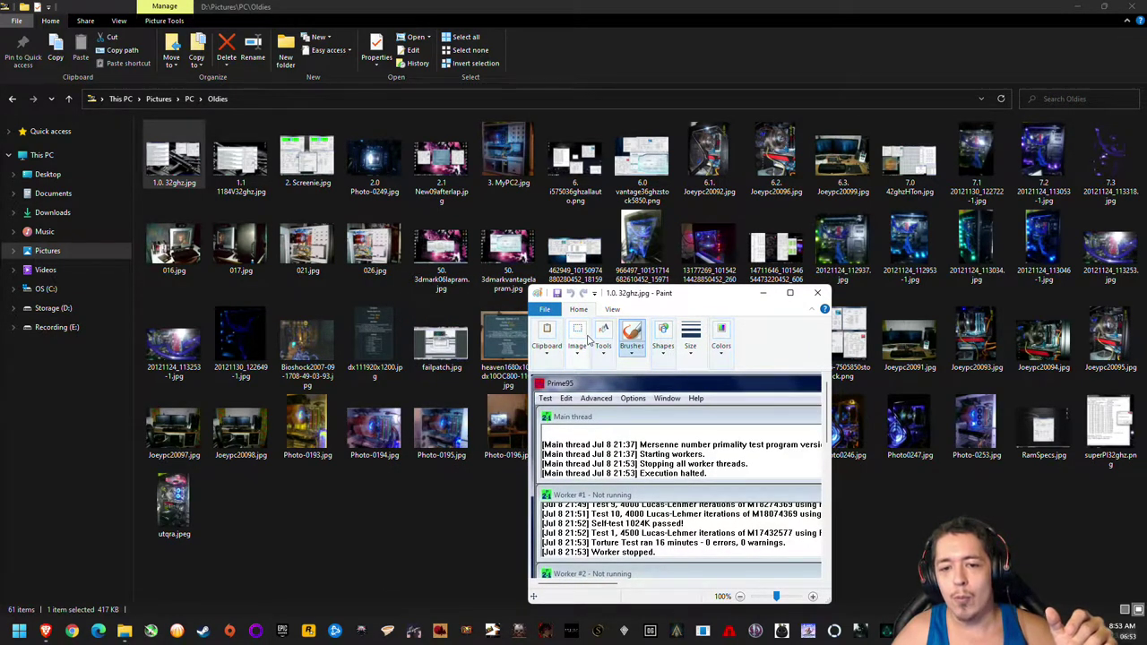
# Examine the Image and Size options in the compact Paint window
pyautogui.click(579, 348)
pyautogui.click(579, 347)
pyautogui.click(580, 348)
pyautogui.click(581, 348)
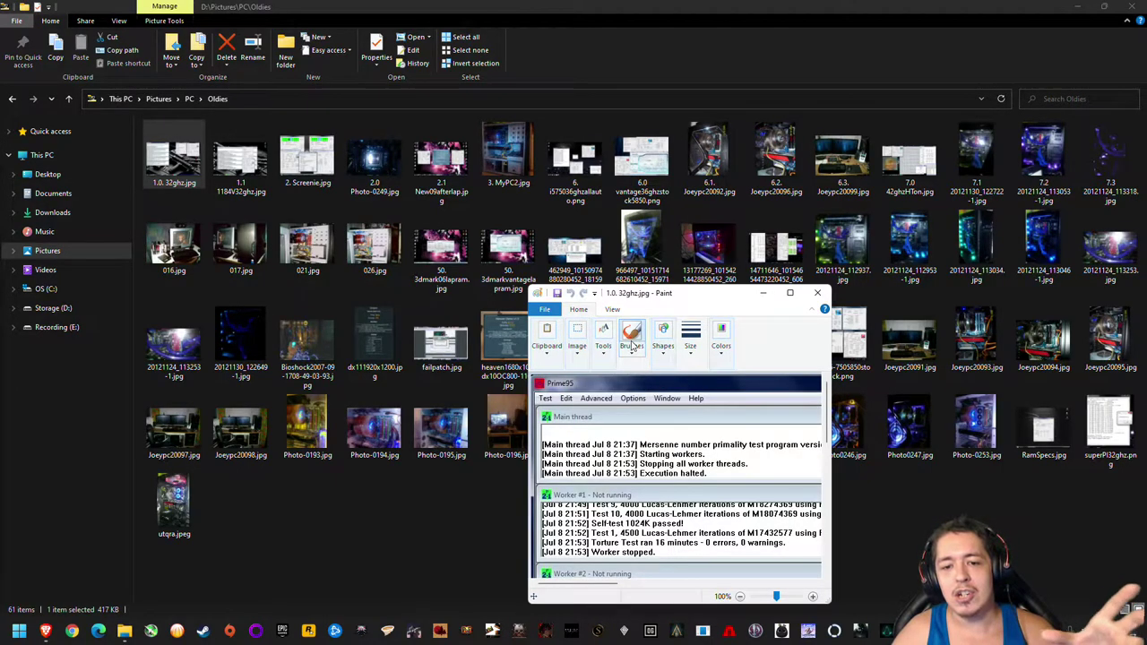
pyautogui.click(691, 342)
pyautogui.click(695, 341)
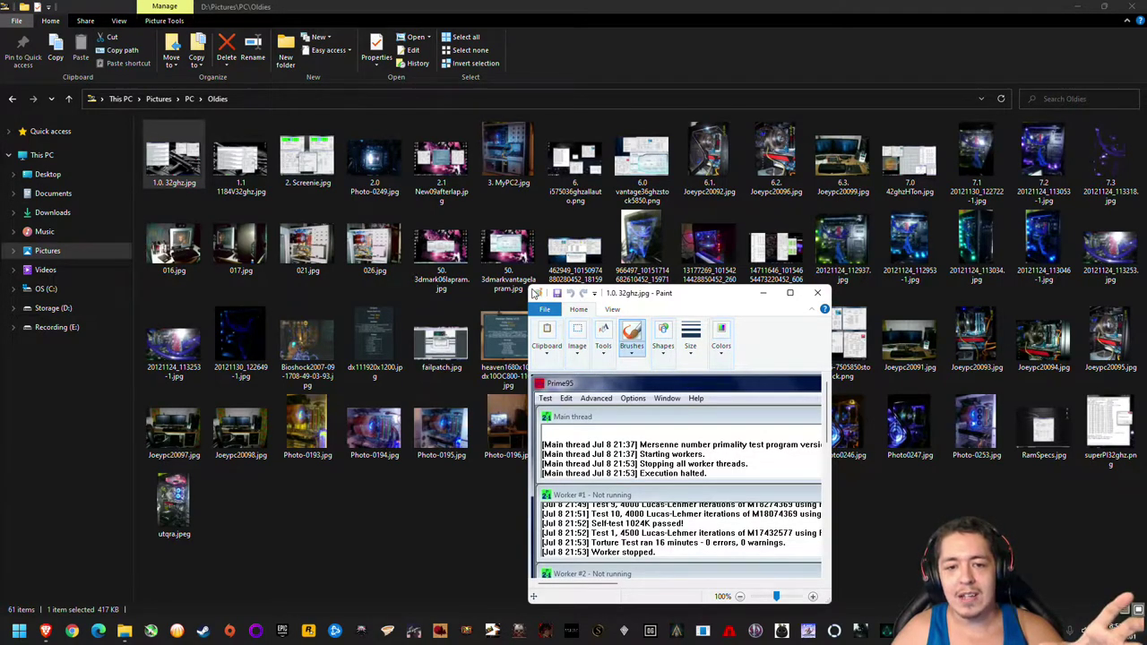
# Enlarge the compact Paint window slightly and close it to return to the Oldies folder
pyautogui.moveTo(533, 293)
pyautogui.mouseDown()
pyautogui.moveTo(248, 134)
pyautogui.moveTo(568, 256)
pyautogui.moveTo(192, 119)
pyautogui.moveTo(171, 87)
pyautogui.moveTo(270, 110)
pyautogui.moveTo(558, 224)
pyautogui.moveTo(260, 207)
pyautogui.moveTo(496, 225)
pyautogui.mouseUp()
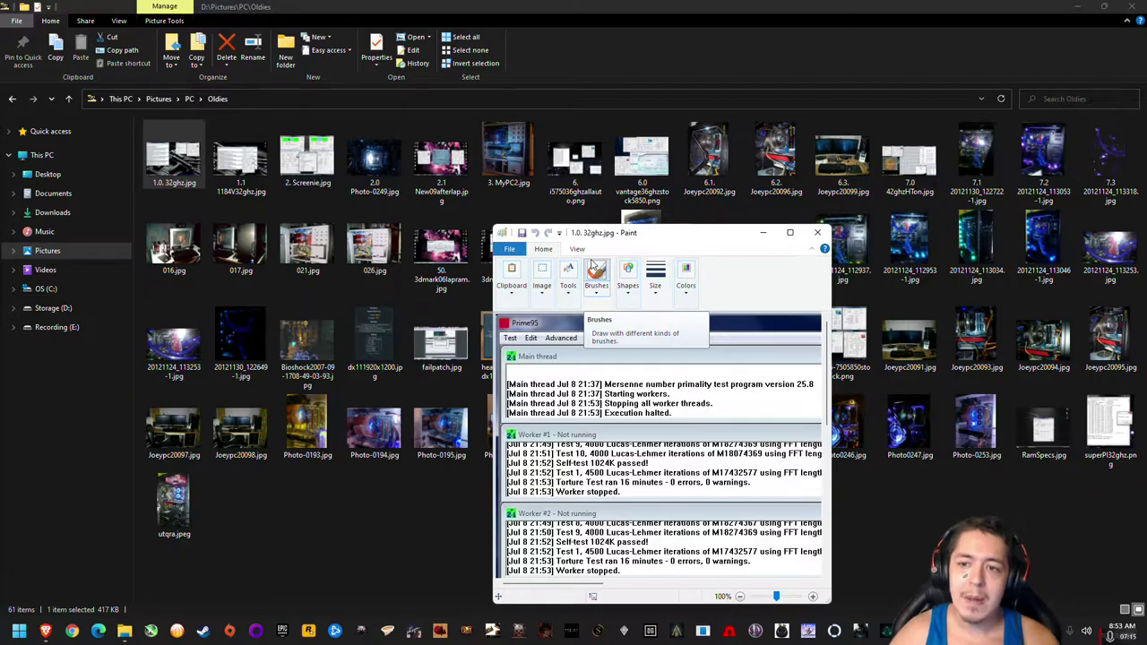
pyautogui.click(818, 232)
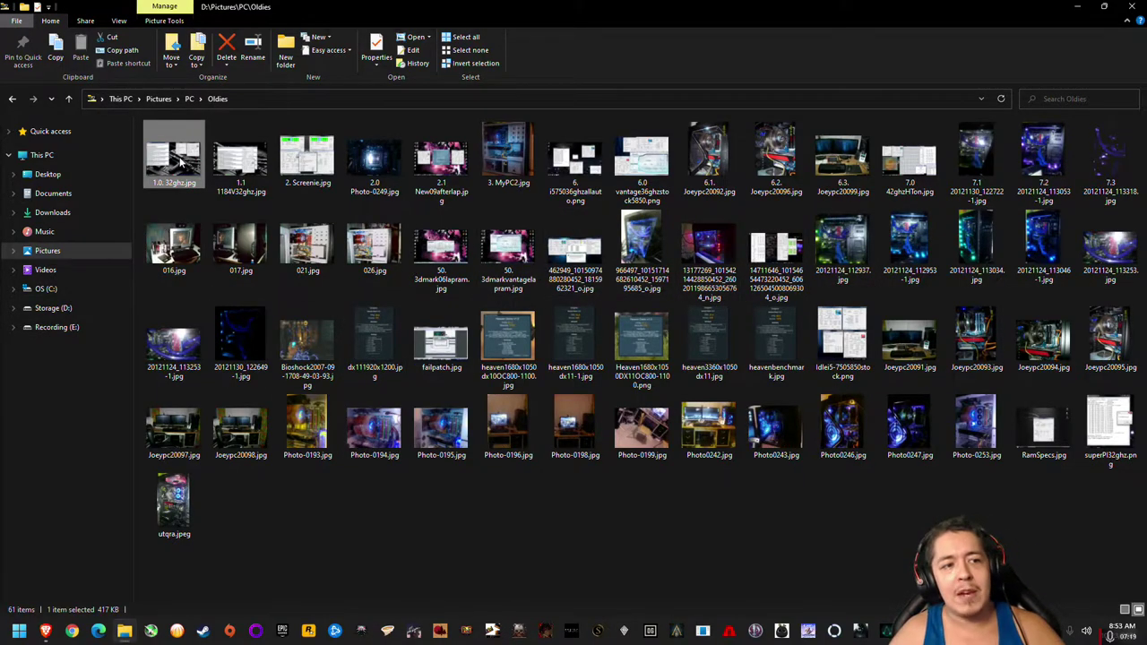
pyautogui.rightClick(179, 157)
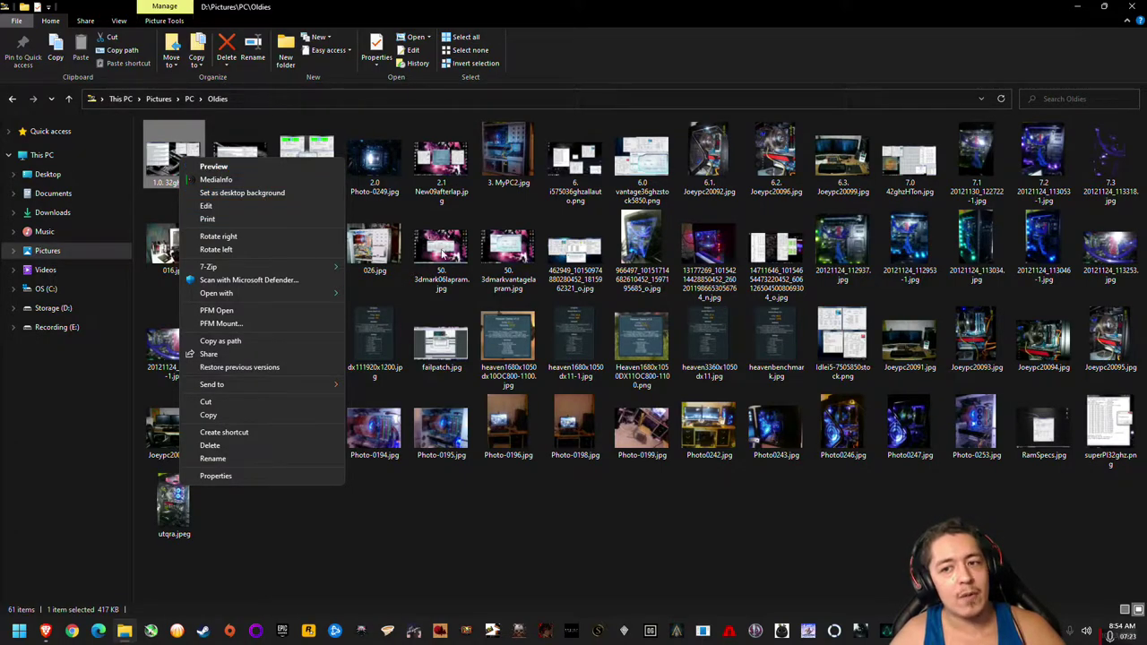
pyautogui.click(459, 506)
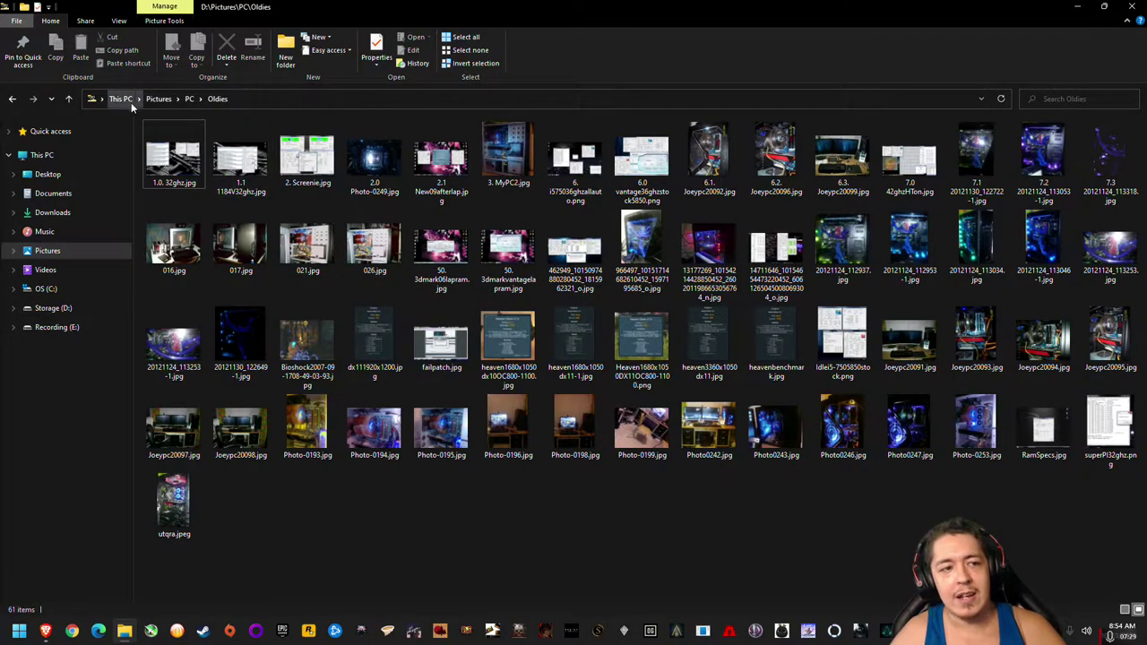
# Open 1.0. 32ghz.jpg from the Oldies folder with Photos
pyautogui.rightClick(173, 158)
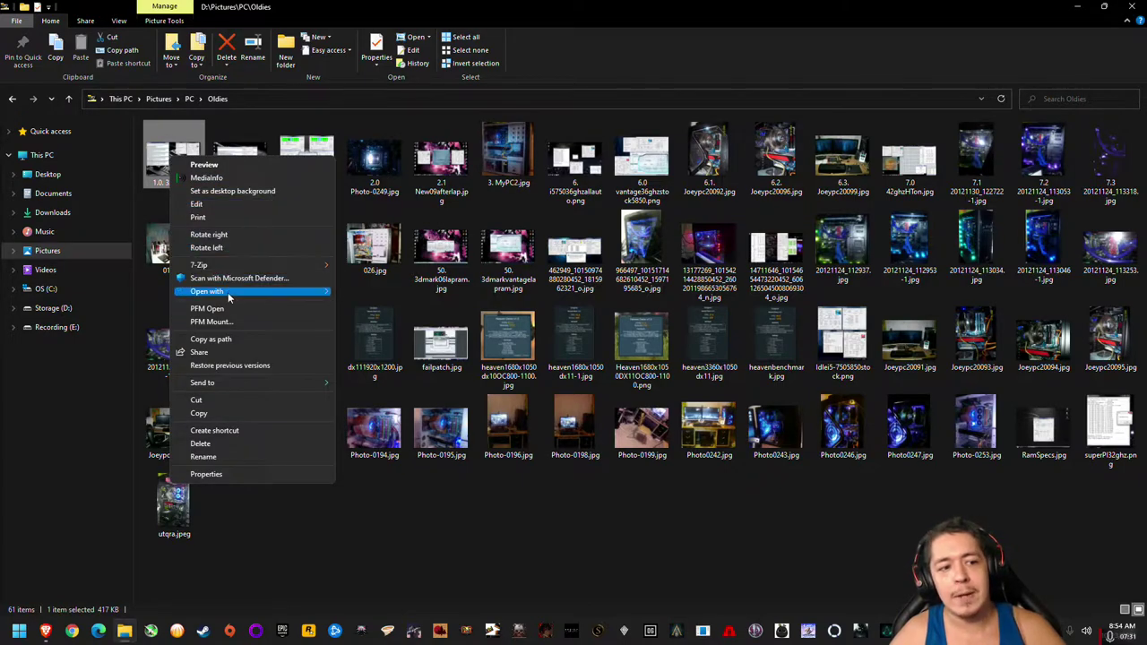
pyautogui.moveTo(229, 295)
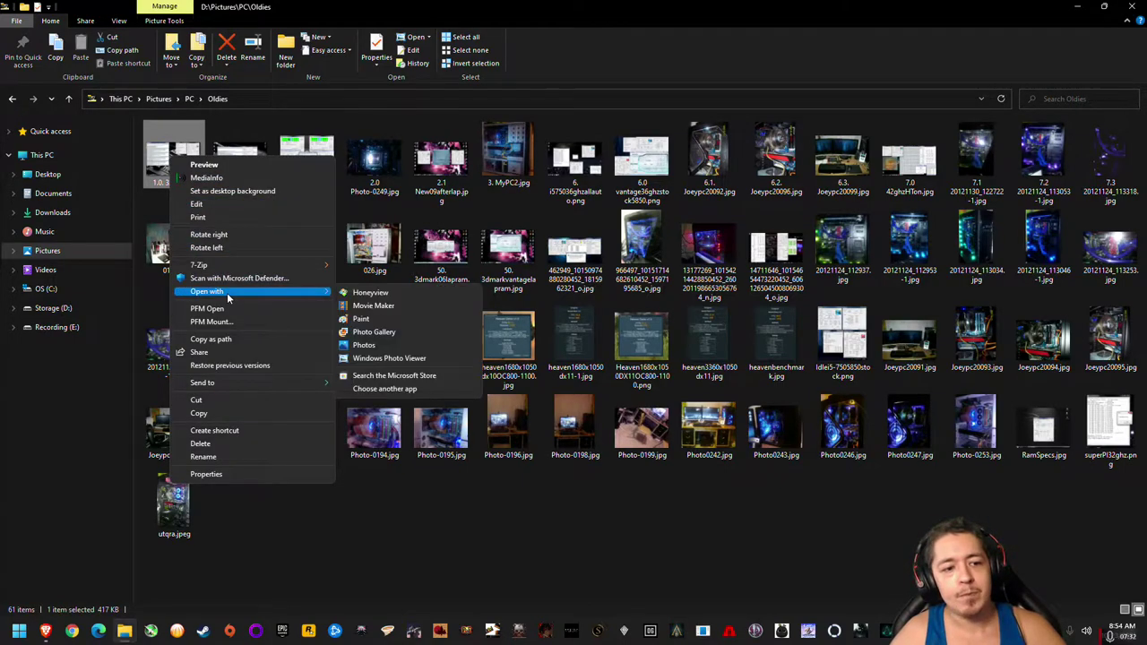
pyautogui.click(365, 347)
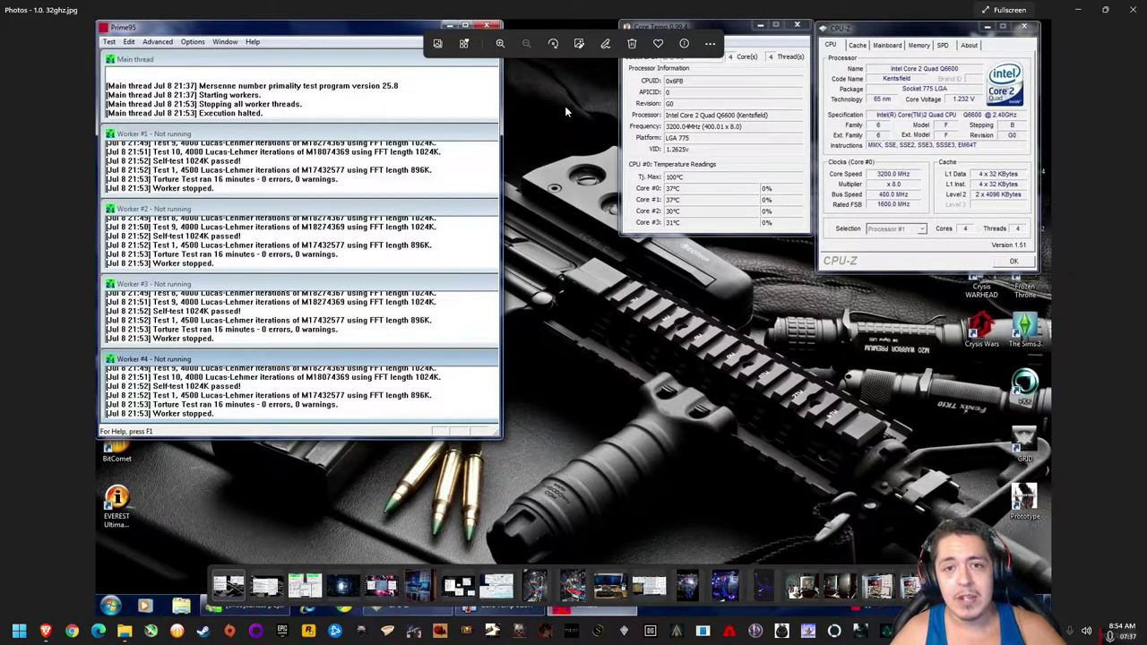
# Try cropping the image to its lower-right portion in Photos with the window reduced, and leave the editor without saving
pyautogui.click(582, 45)
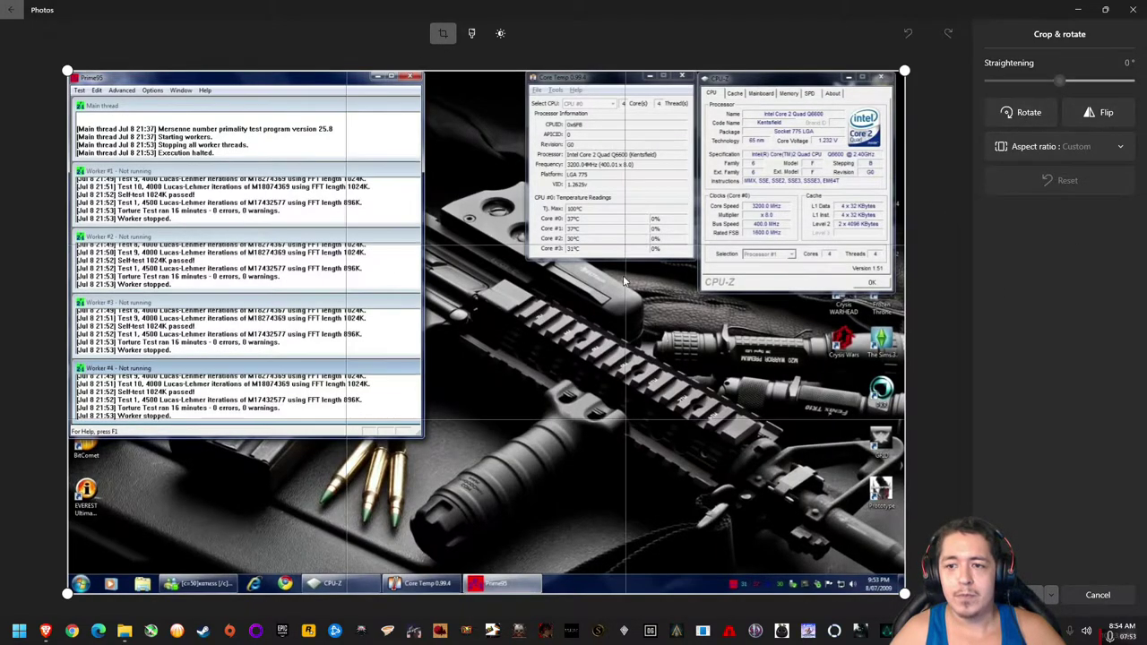
pyautogui.moveTo(68, 70); pyautogui.dragTo(533, 247)
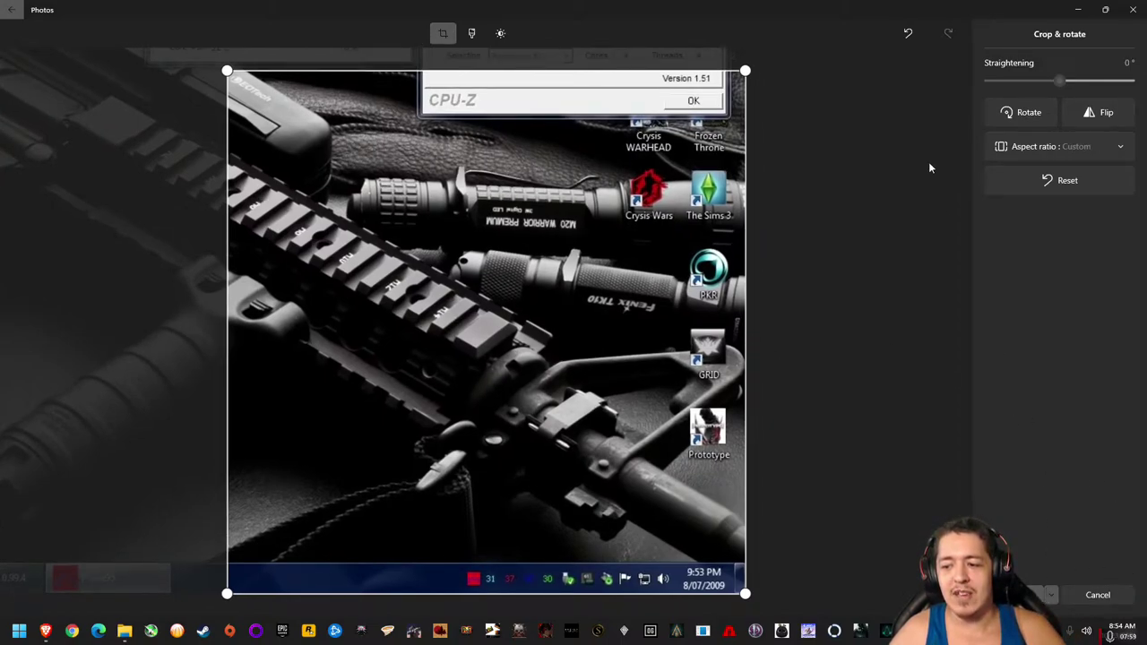
pyautogui.moveTo(868, 11); pyautogui.dragTo(552, 15)
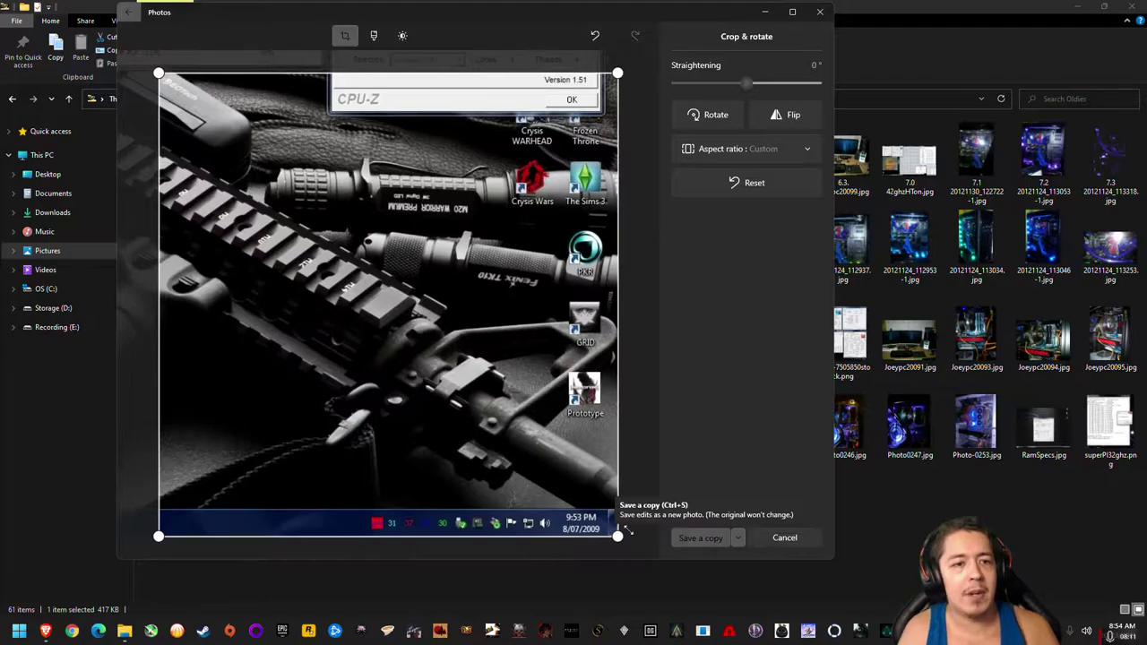
pyautogui.moveTo(159, 73); pyautogui.dragTo(281, 200)
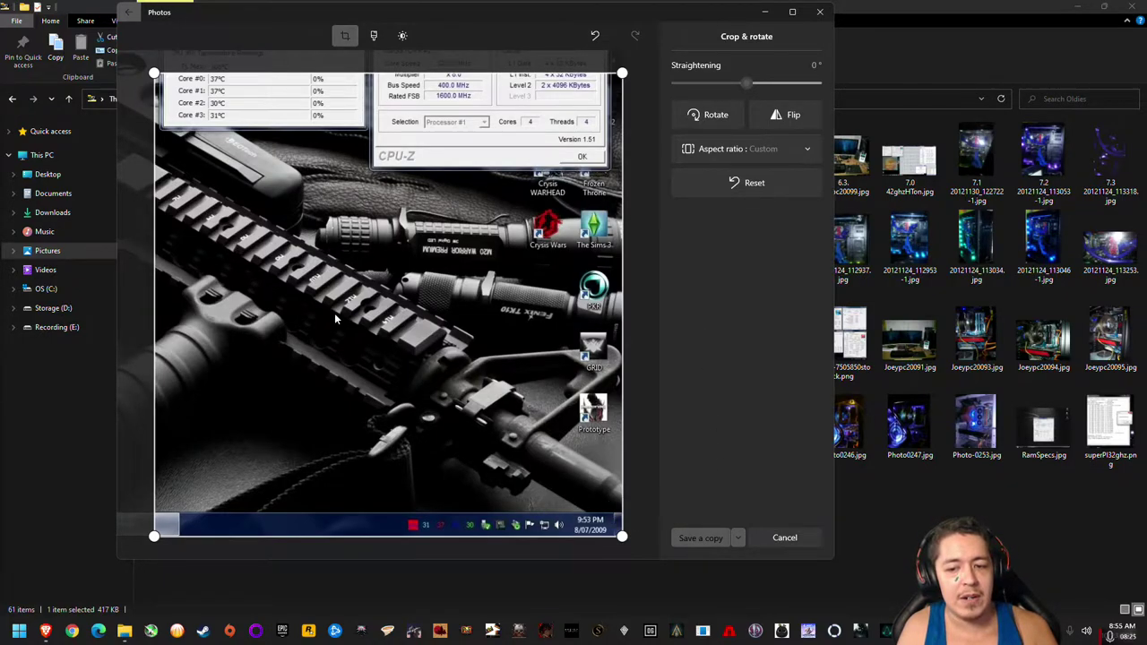
pyautogui.click(130, 14)
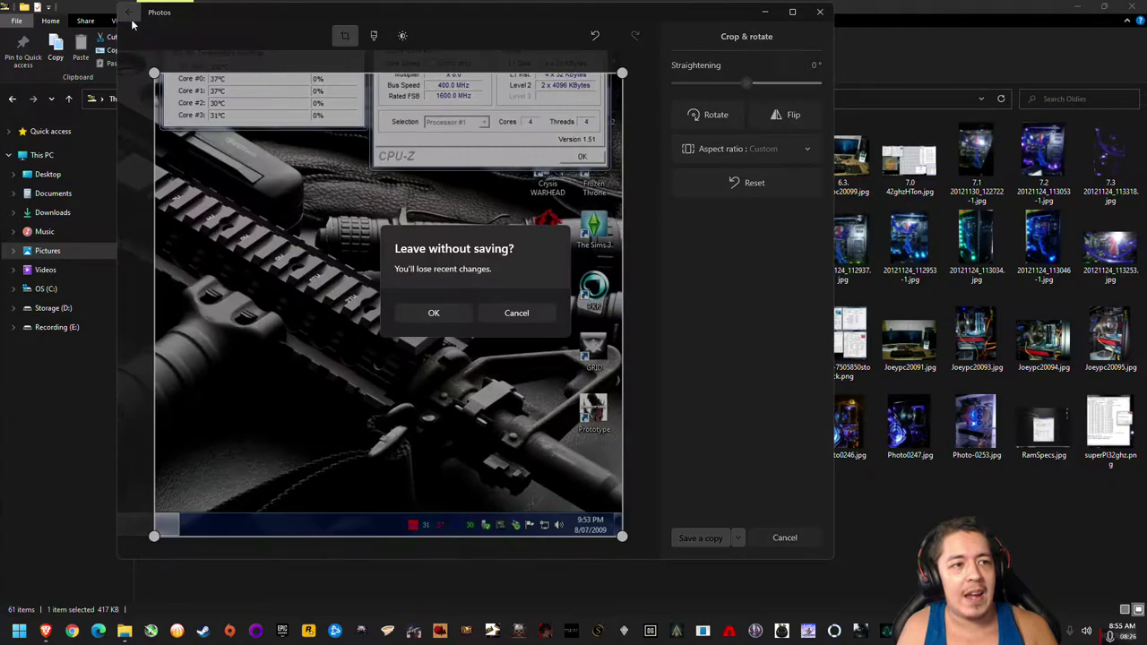
pyautogui.click(455, 319)
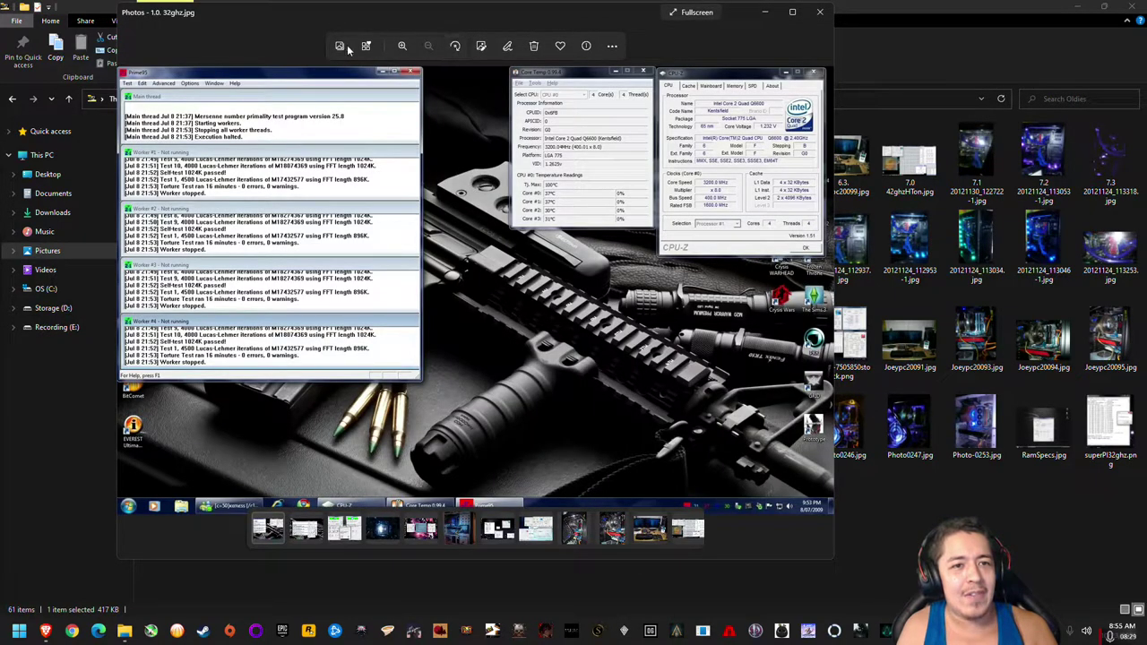
# Try a custom resize of the image in Photos to a width of 1550, and close Photos without saving a resized copy
pyautogui.click(608, 49)
pyautogui.click(611, 49)
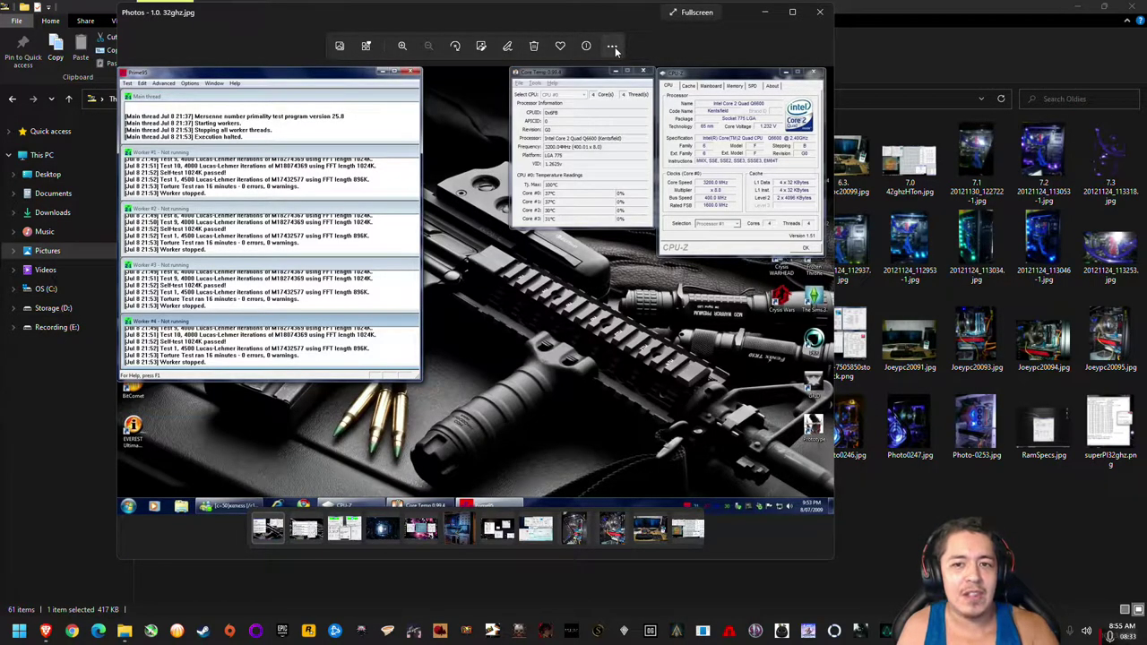
pyautogui.click(614, 49)
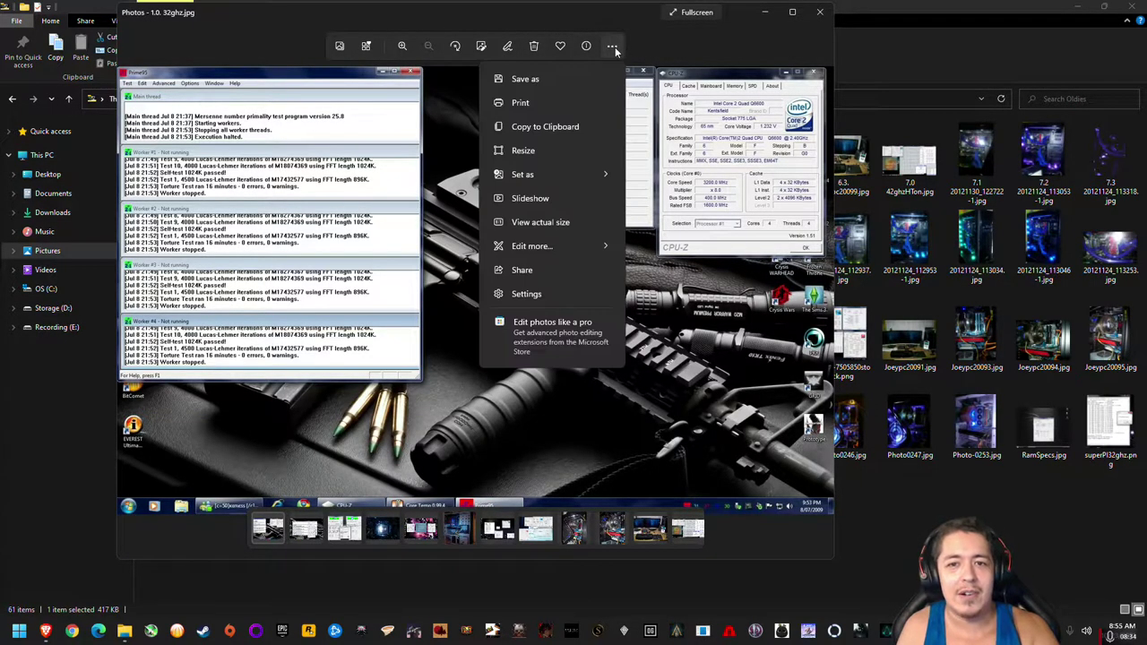
pyautogui.click(563, 150)
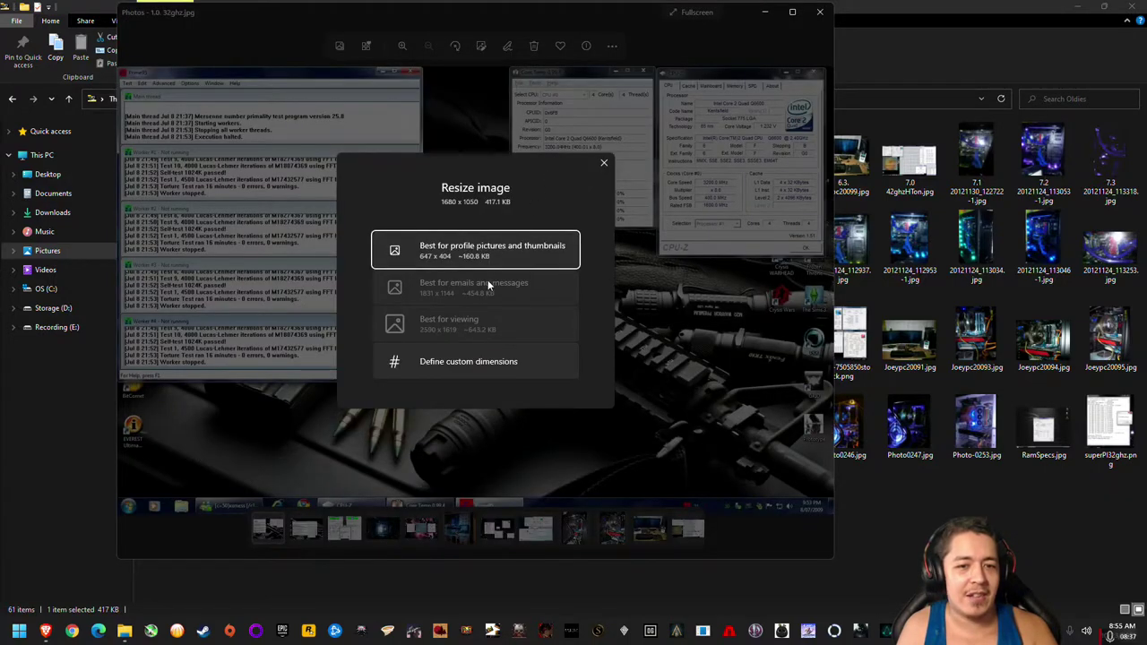
pyautogui.click(466, 362)
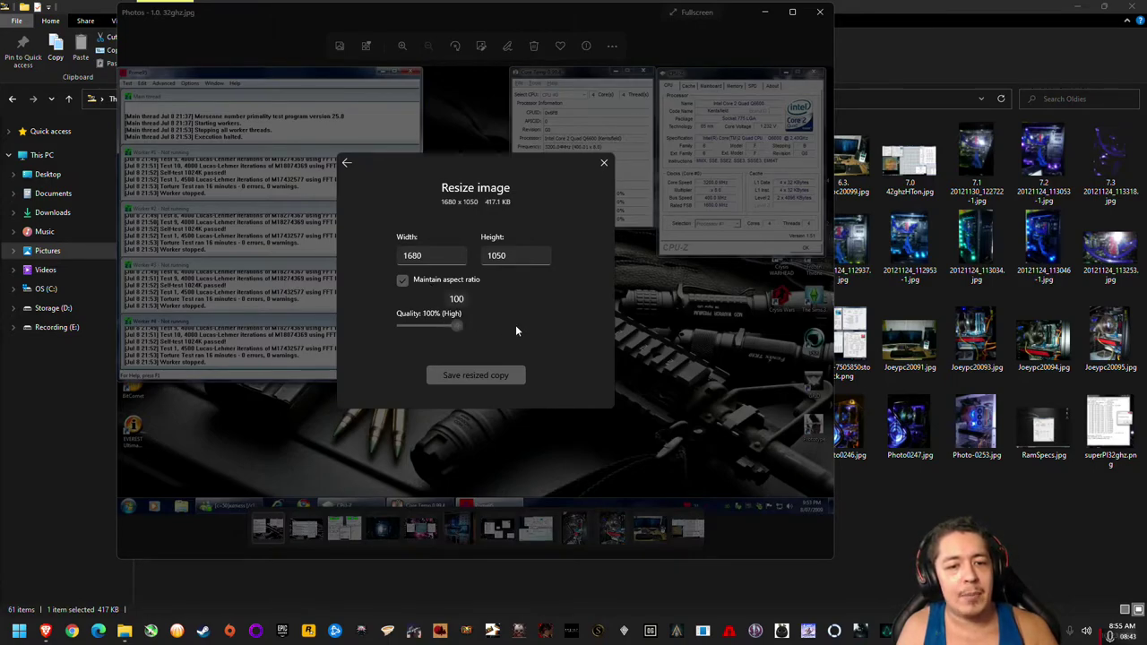
pyautogui.click(419, 283)
pyautogui.click(421, 256)
pyautogui.press('BackSpace')
pyautogui.press('BackSpace')
pyautogui.press('BackSpace')
pyautogui.press('BackSpace')
pyautogui.write('1550')
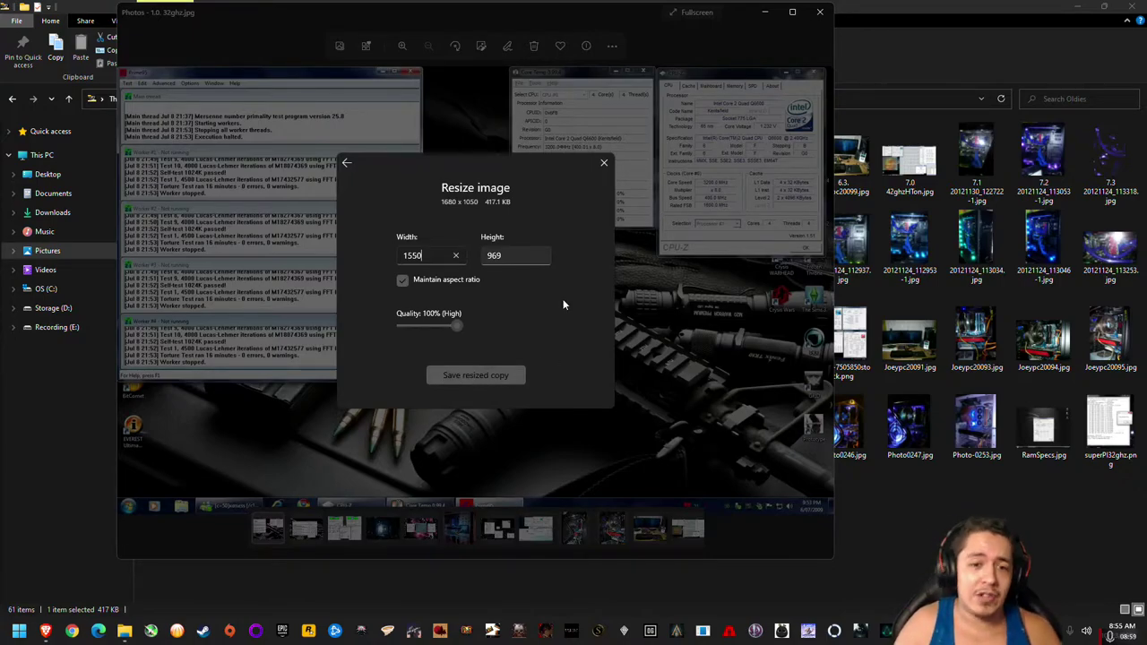
pyautogui.hotkey('alt', 'F4')
# Open 1.0. 32ghz.jpg with Paint and maximize its window
pyautogui.rightClick(182, 169)
pyautogui.moveTo(265, 304)
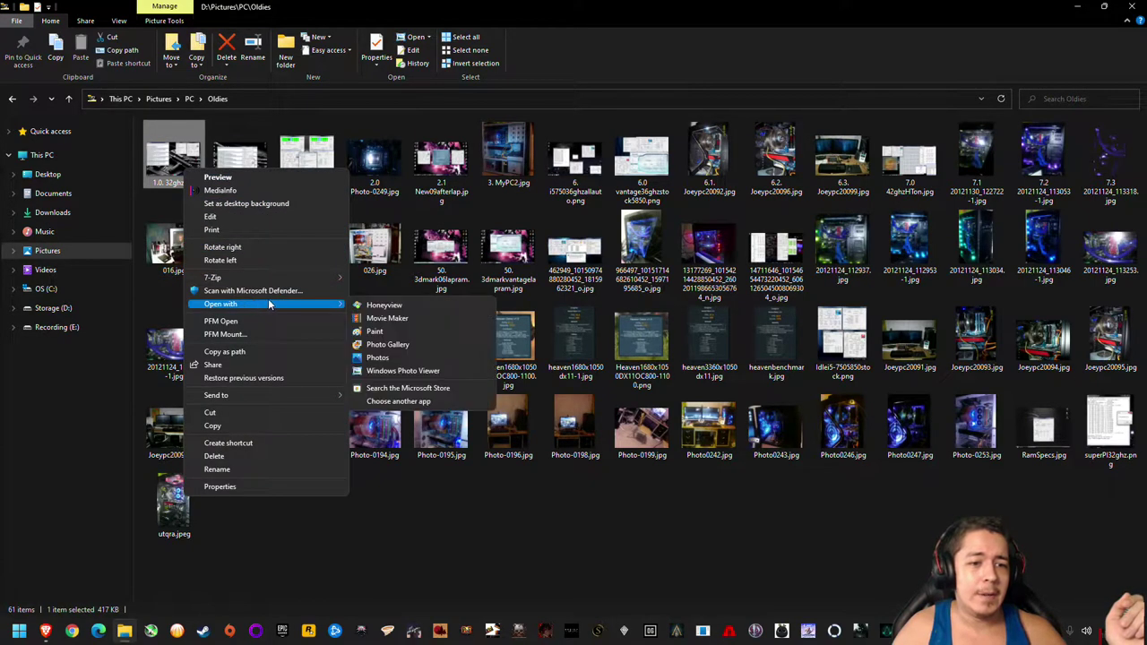
pyautogui.click(374, 330)
pyautogui.moveTo(722, 240); pyautogui.dragTo(669, 132)
pyautogui.click(737, 124)
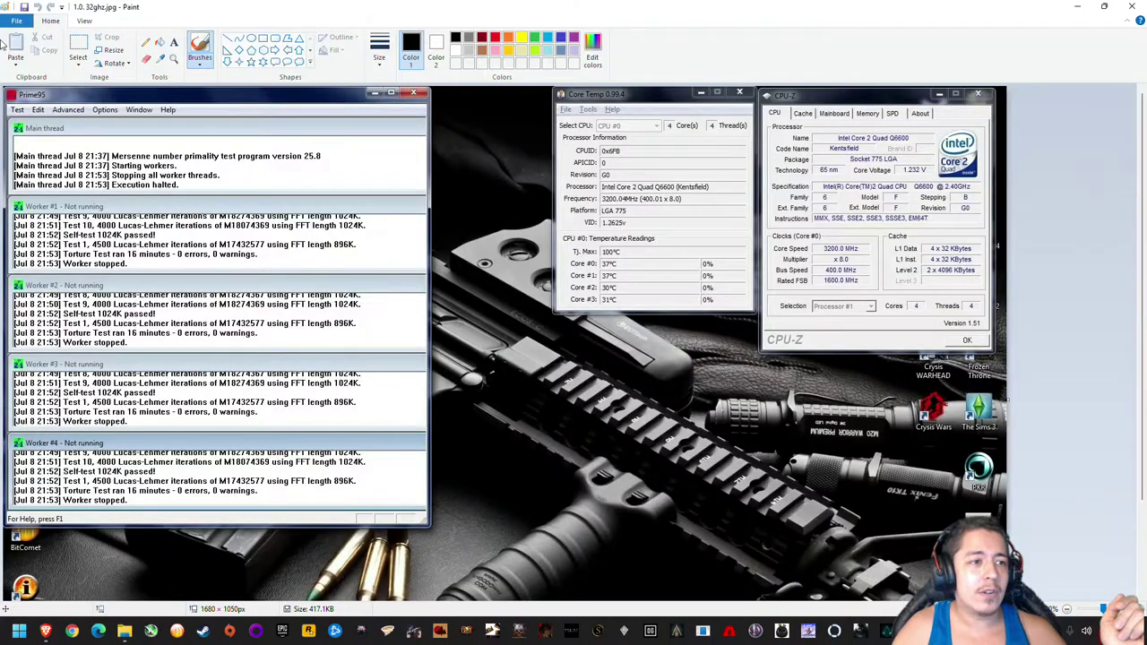
# Crop the image in Paint to a rectangular selection of about 584 × 412 px around its middle
pyautogui.click(78, 46)
pyautogui.moveTo(404, 223); pyautogui.dragTo(754, 465)
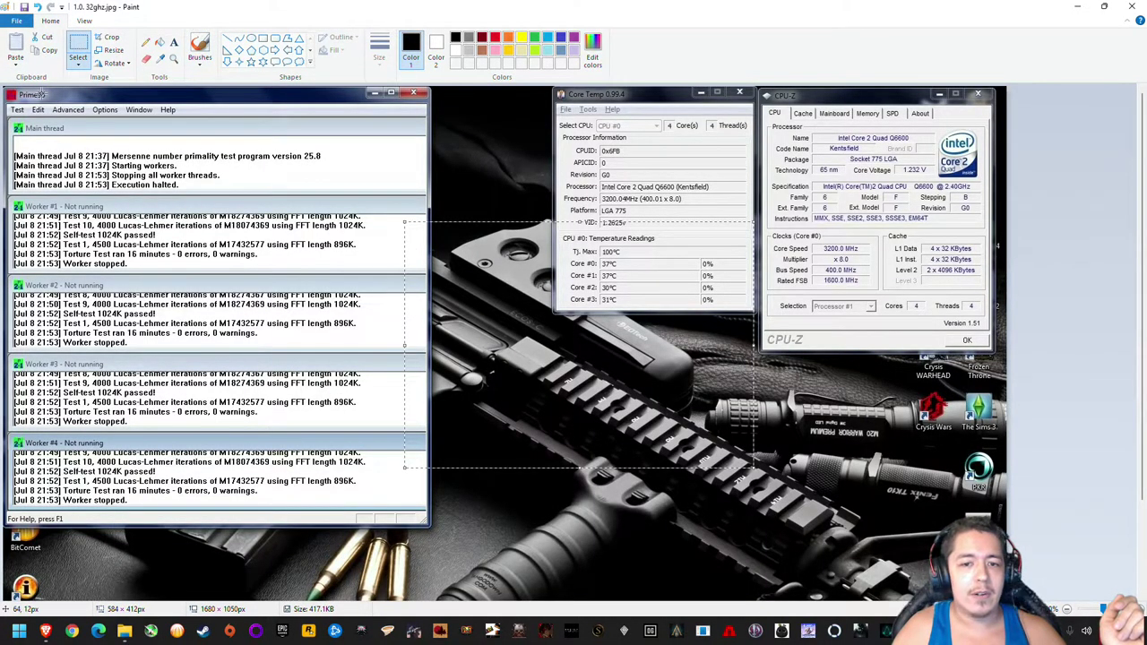
pyautogui.click(107, 37)
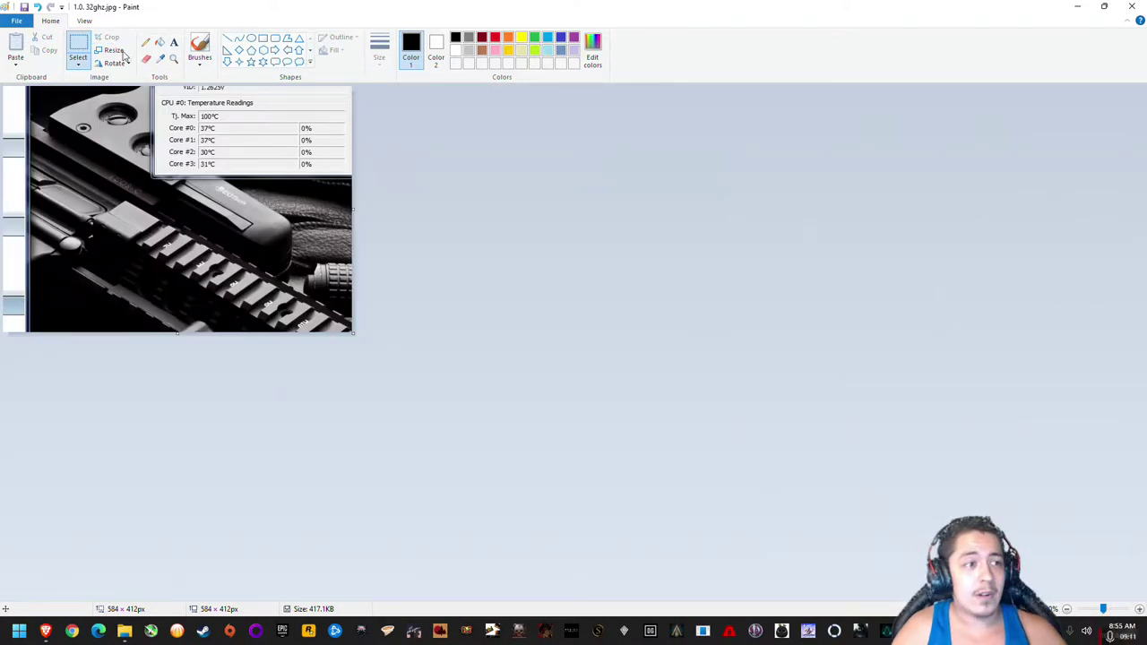
# Resize the cropped image by pixels to a horizontal size of 480
pyautogui.click(114, 50)
pyautogui.click(135, 94)
pyautogui.doubleClick(141, 112)
pyautogui.write('480')
pyautogui.press('Return')
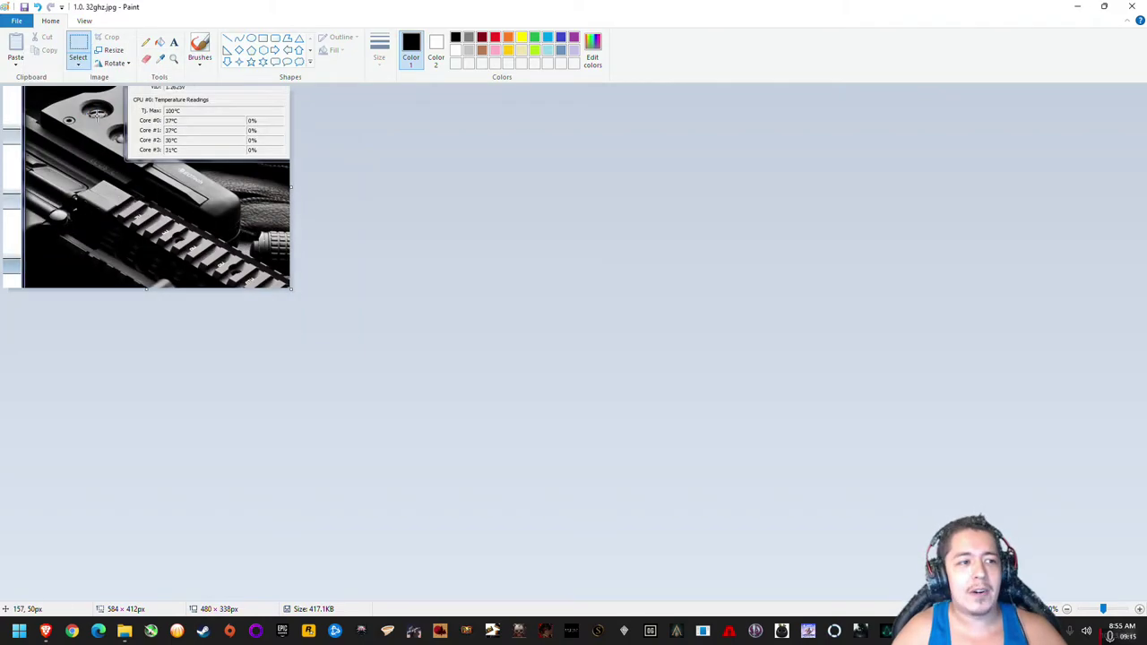
# View Paint's available Save as picture formats, and close Paint without saving the changes
pyautogui.click(18, 22)
pyautogui.moveTo(46, 119)
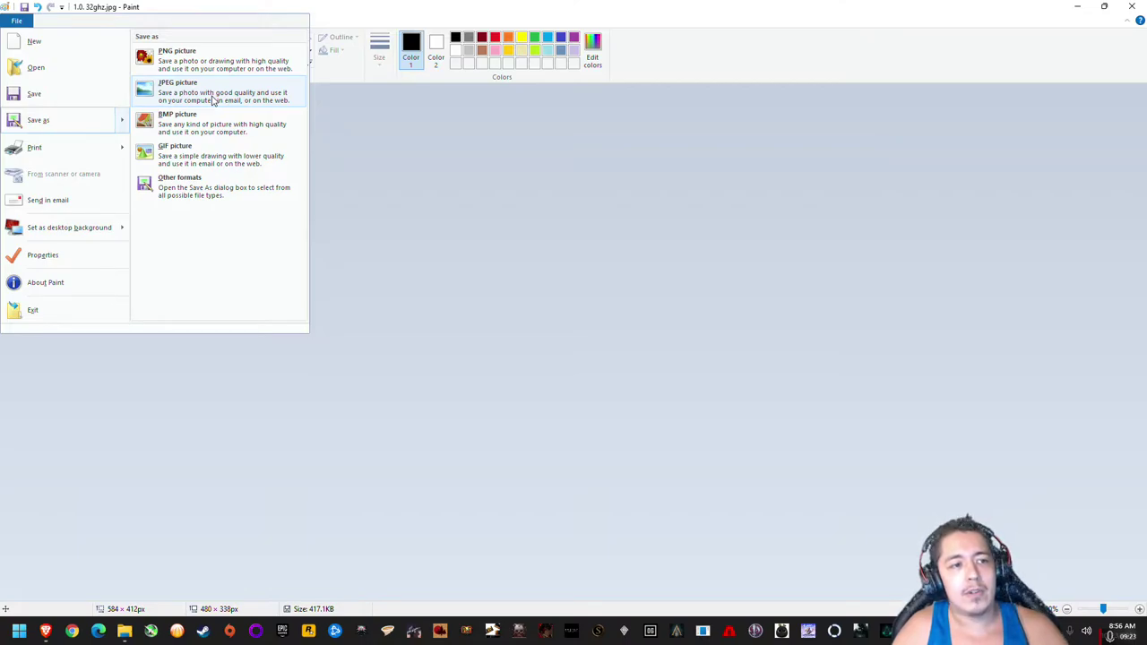
pyautogui.click(439, 195)
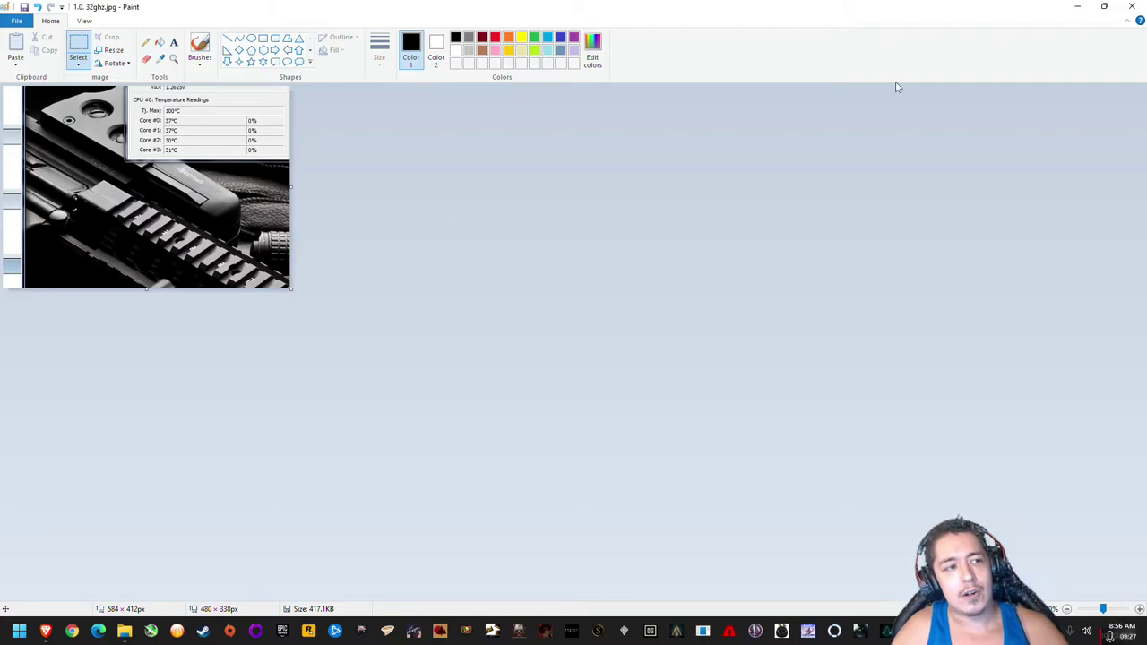
pyautogui.click(1136, 7)
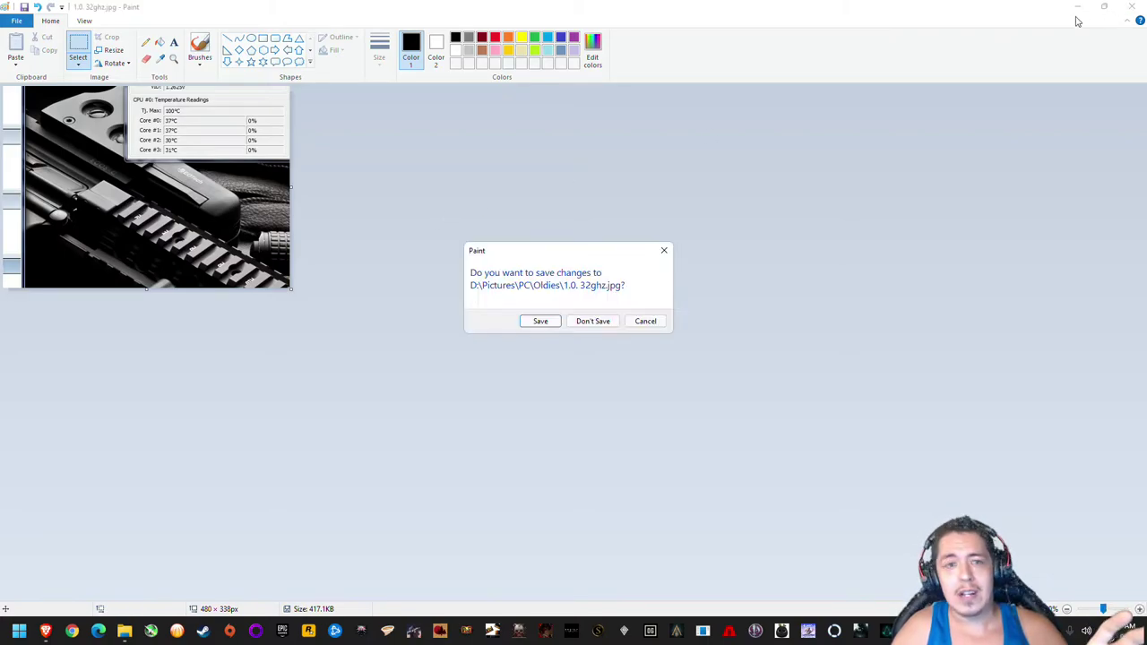
pyautogui.click(587, 320)
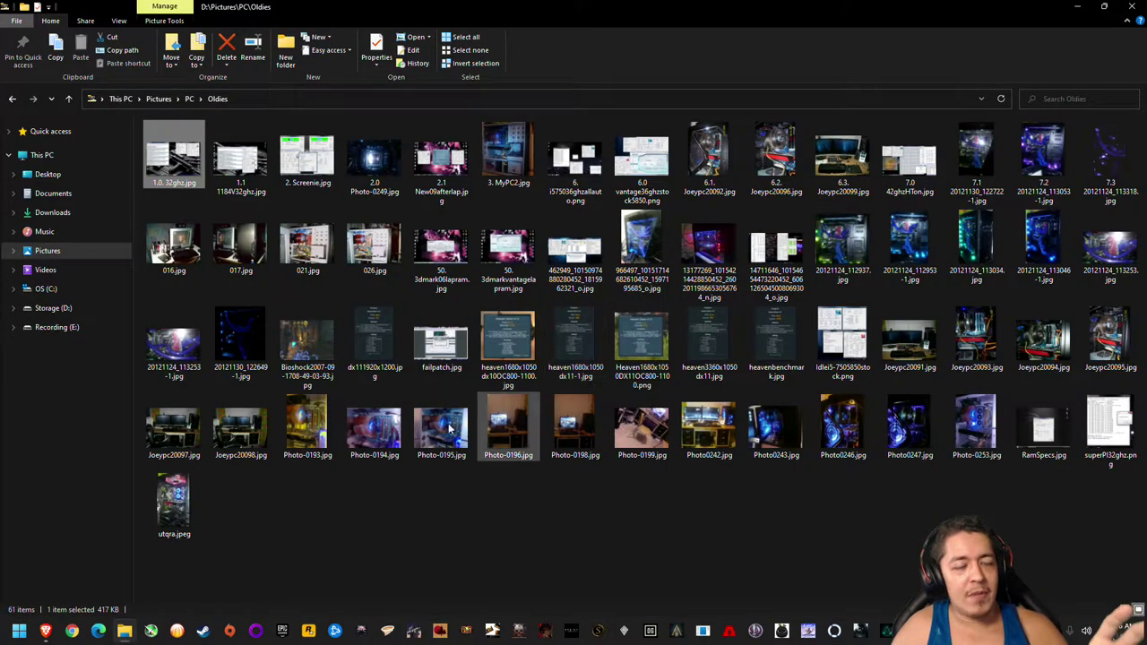
# View 1.0. 32ghz.jpg in Photos once more and close the app
pyautogui.rightClick(175, 163)
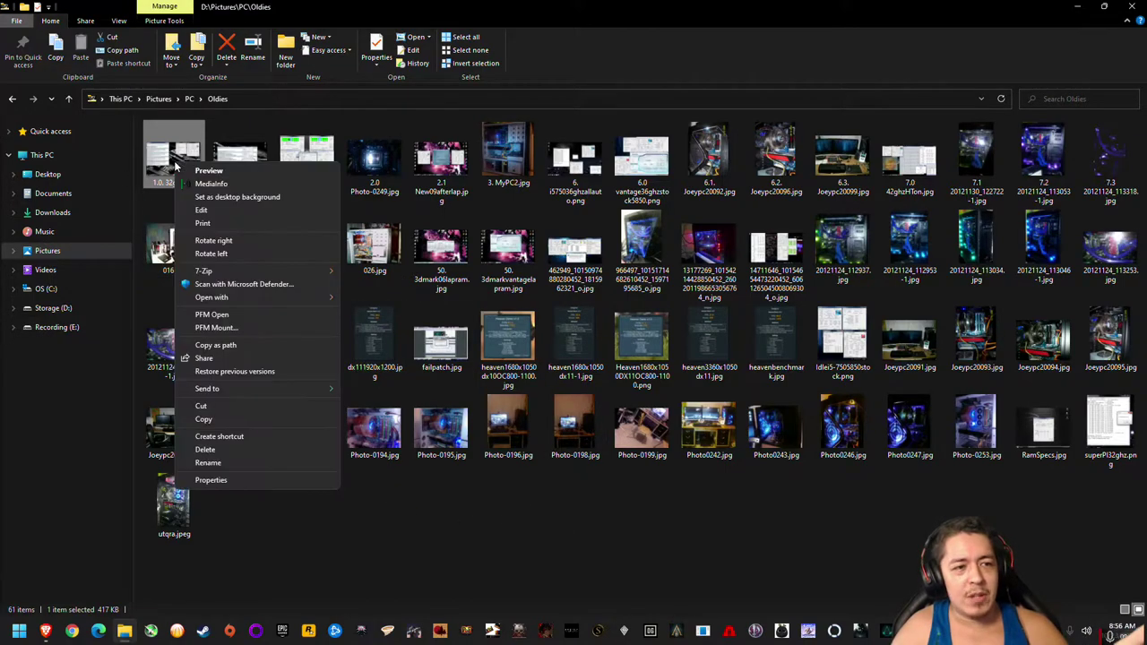
pyautogui.moveTo(269, 297)
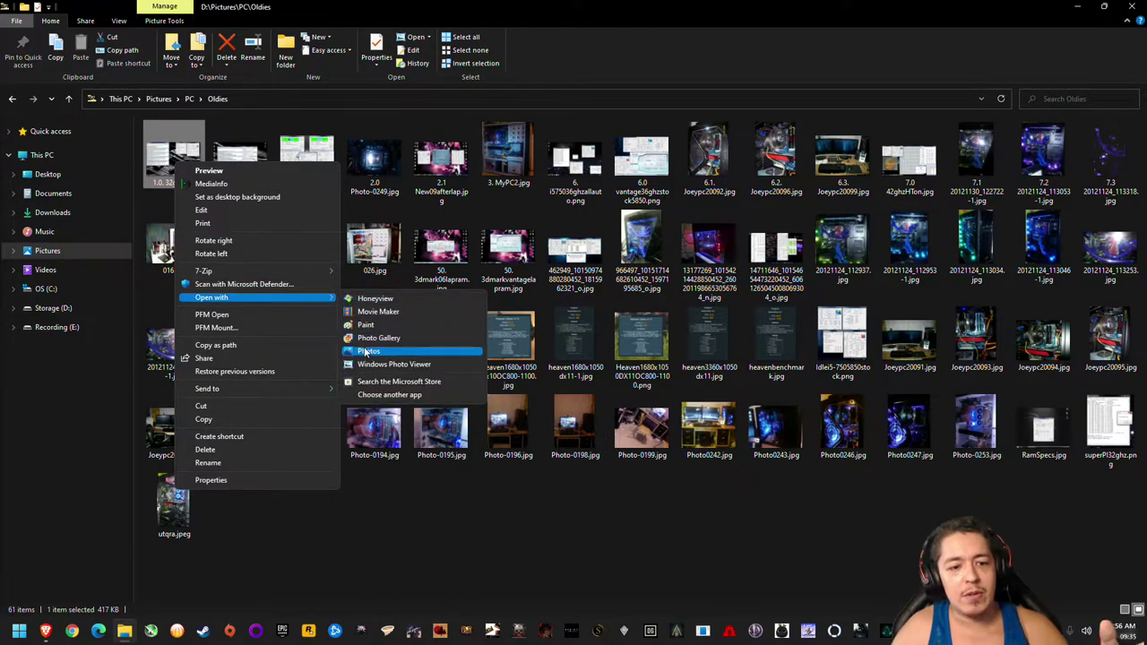
pyautogui.click(369, 351)
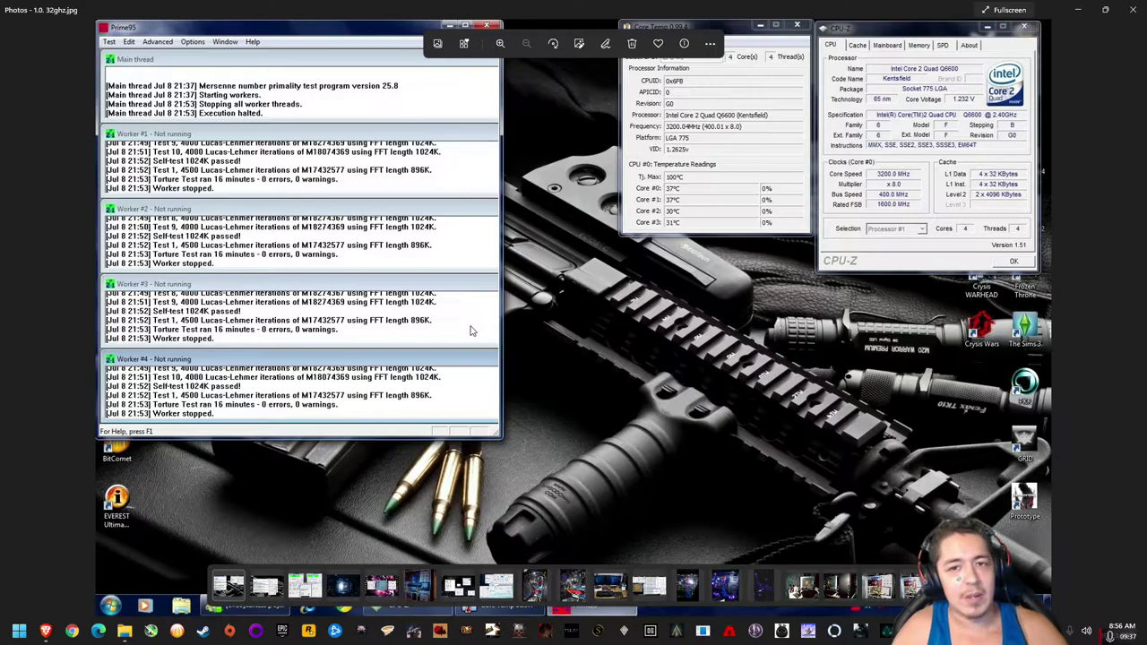
pyautogui.click(1133, 10)
pyautogui.rightClick(188, 152)
pyautogui.click(434, 522)
# View 1.0. 32ghz.jpg in the default Windows Photo Viewer, opening it directly and through Preview, and close it each time
pyautogui.doubleClick(186, 168)
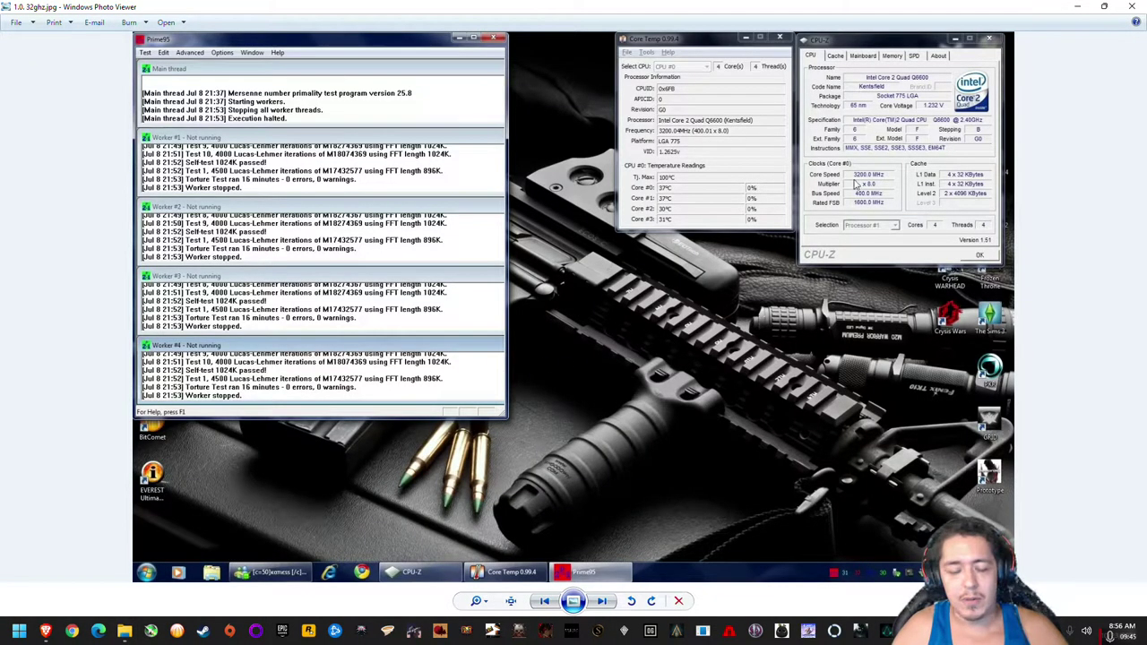
pyautogui.click(1132, 8)
pyautogui.rightClick(177, 168)
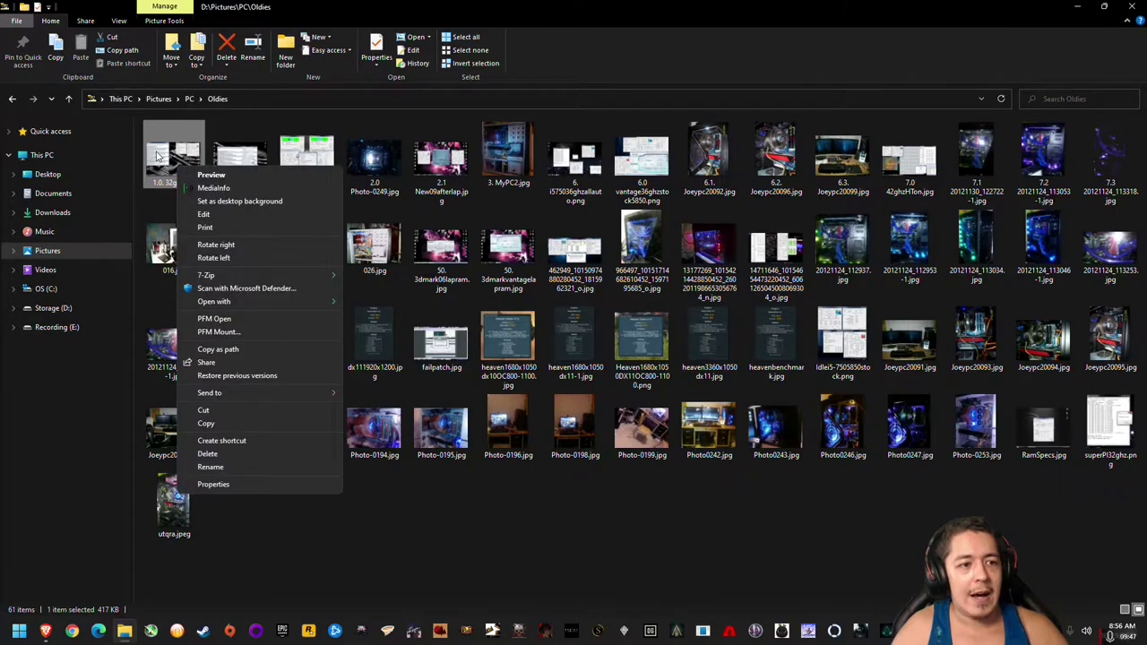
pyautogui.click(207, 177)
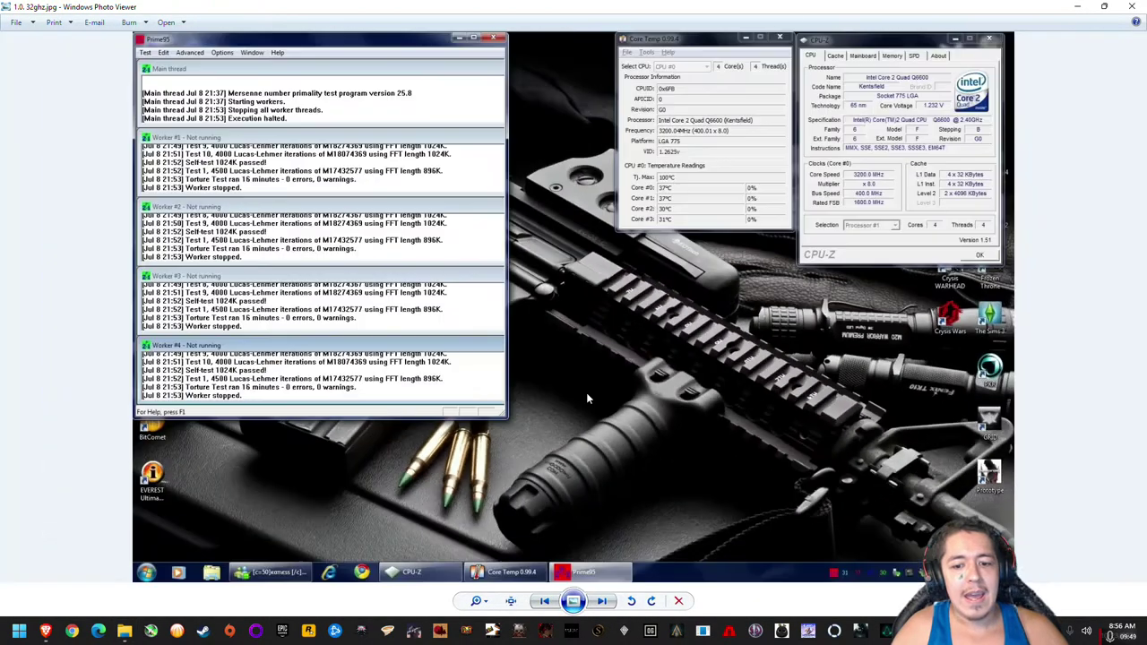
pyautogui.click(1132, 8)
# Open 1.0. 32ghz.jpg from the Oldies folder with classic Paint
pyautogui.rightClick(173, 169)
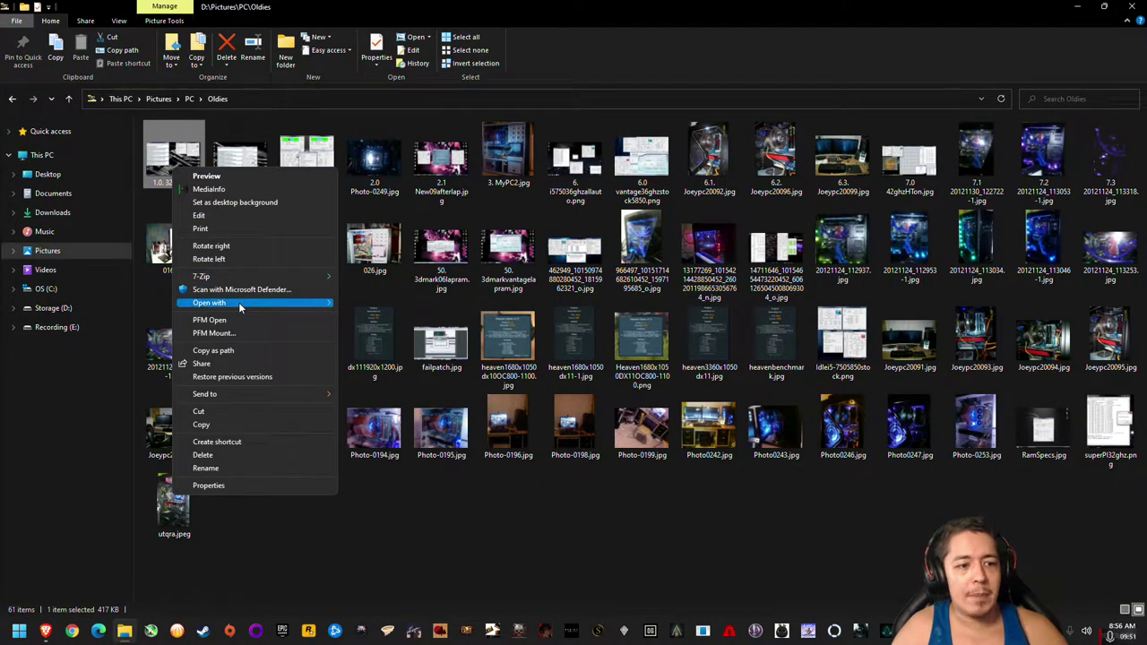
pyautogui.moveTo(290, 302)
pyautogui.click(363, 333)
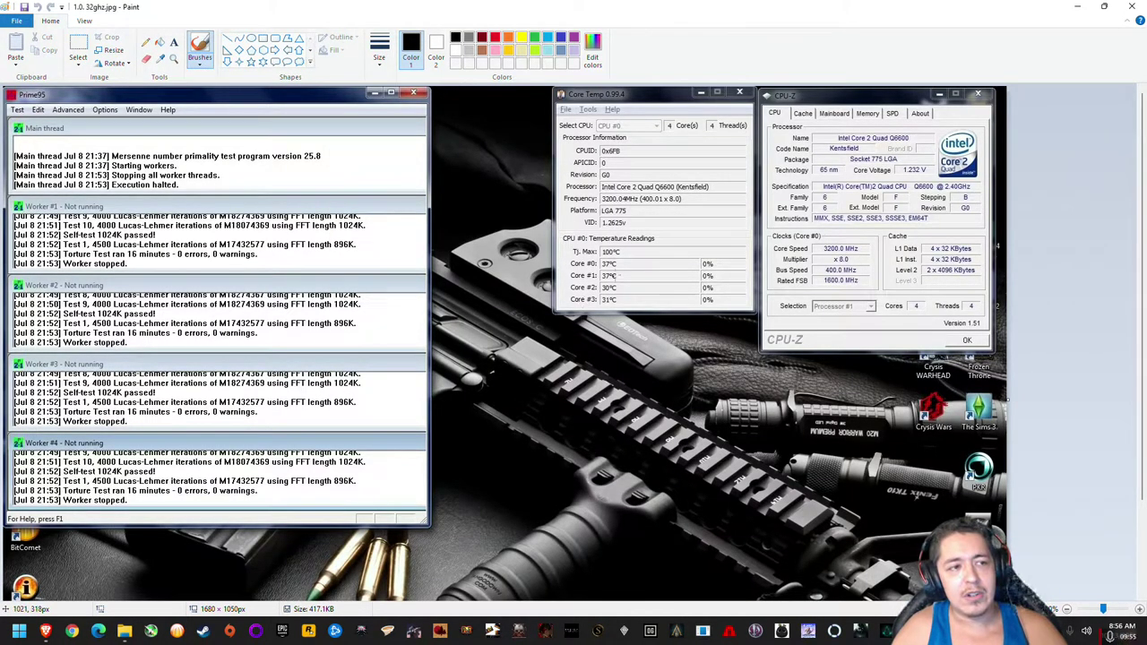
# Close Paint and open 1.0. 32ghz.jpg from the Oldies folder with Honeyview
pyautogui.click(1133, 7)
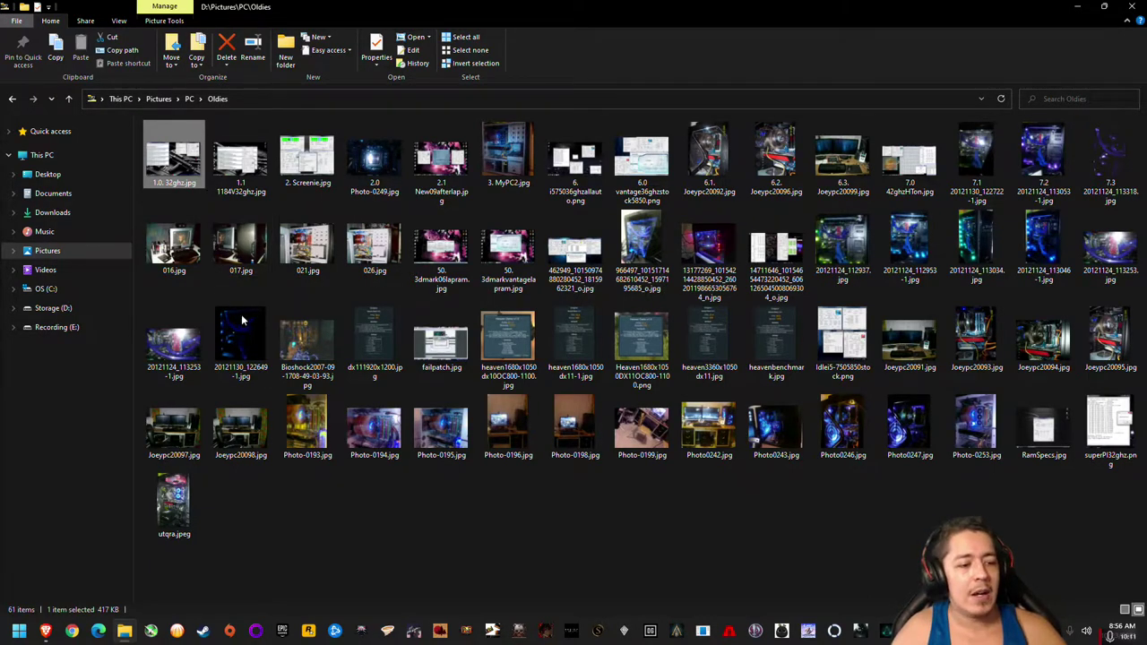
pyautogui.rightClick(168, 164)
pyautogui.moveTo(249, 299)
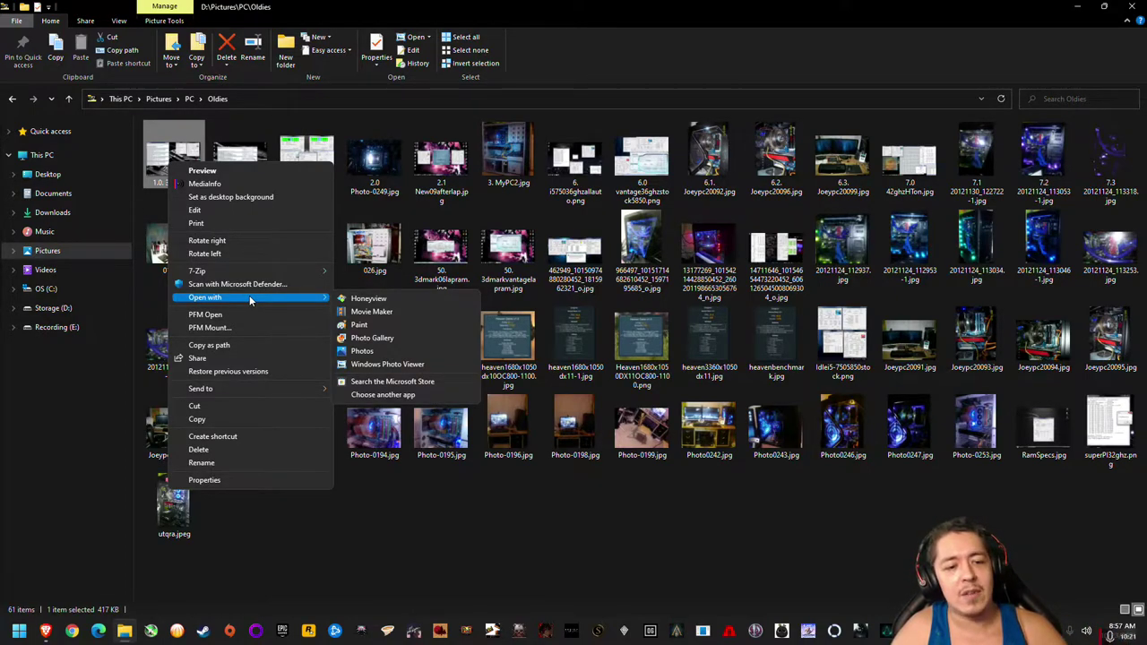
pyautogui.click(367, 299)
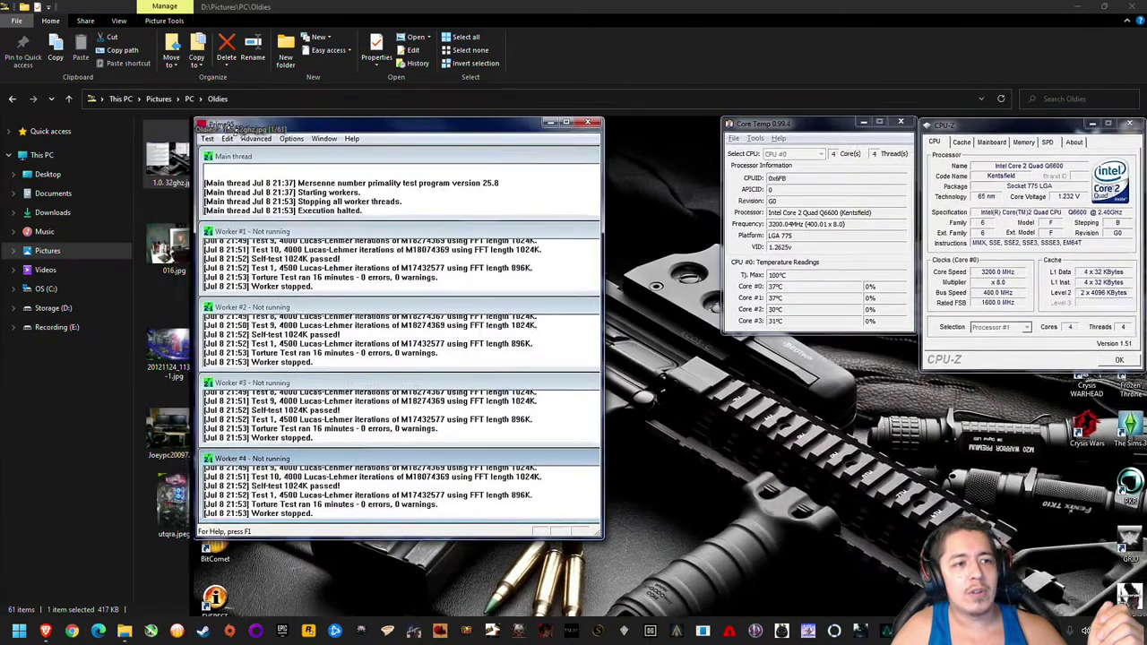
# Move the Honeyview window around the screen and browse back and forth through the Oldies pictures, stopping at 2. Screenie.jpg
pyautogui.moveTo(230, 130); pyautogui.dragTo(728, 257)
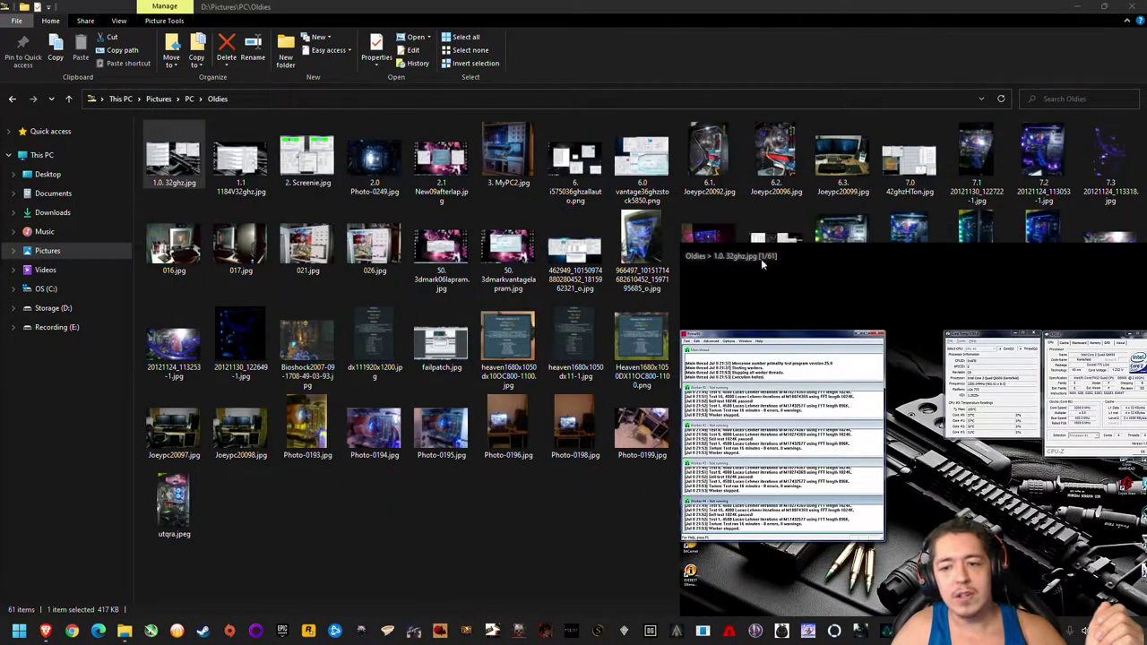
pyautogui.moveTo(886, 260); pyautogui.dragTo(407, 116)
pyautogui.scroll(-2, 407, 116)
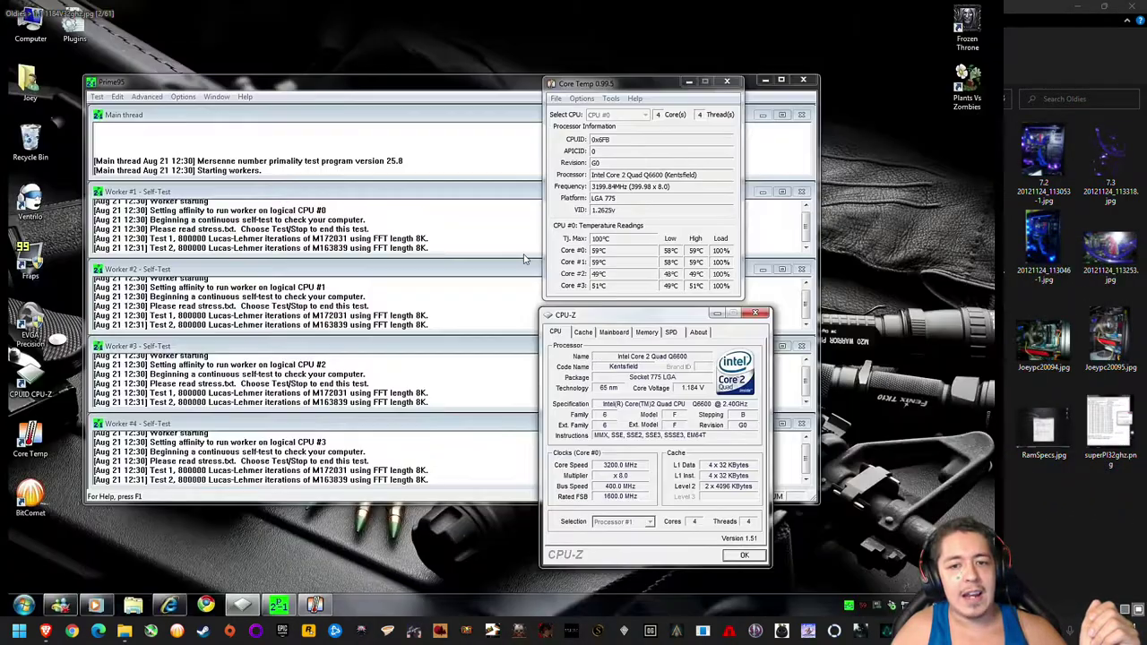
pyautogui.scroll(-1, 527, 258)
pyautogui.scroll(2, 525, 258)
pyautogui.scroll(-2, 520, 287)
pyautogui.scroll(-1, 513, 318)
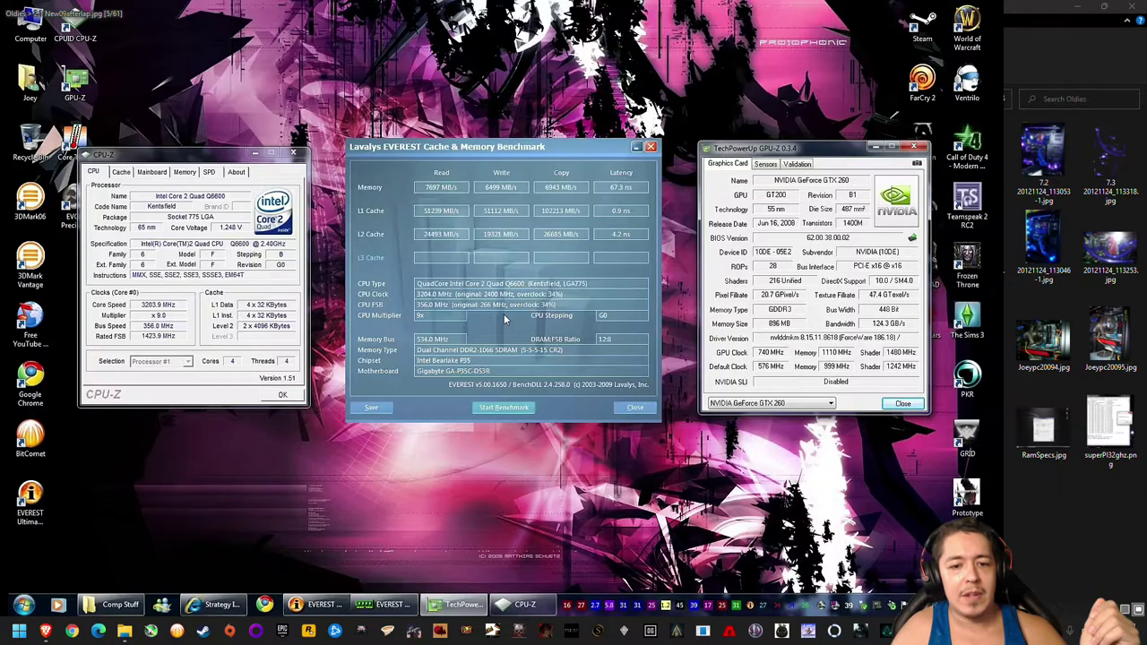
pyautogui.scroll(-1, 504, 321)
pyautogui.scroll(1, 503, 324)
pyautogui.scroll(2, 504, 321)
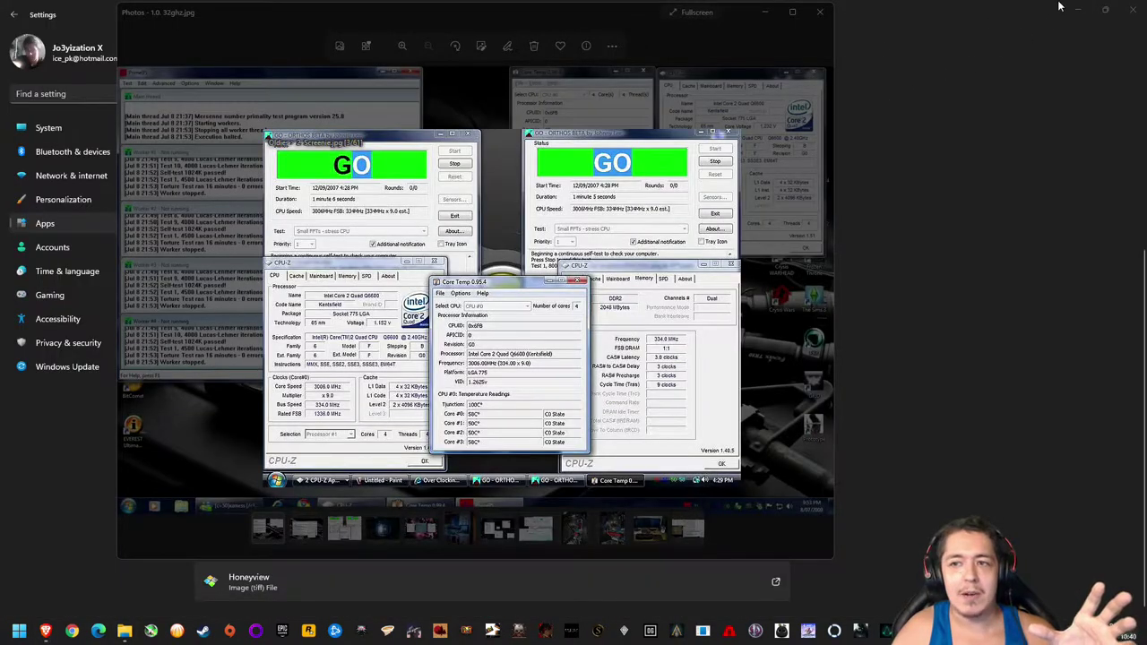
# Clear the desktop by minimizing Settings, cancelling the image resize, and closing Photos and Winaero Tweaker
pyautogui.click(1069, 9)
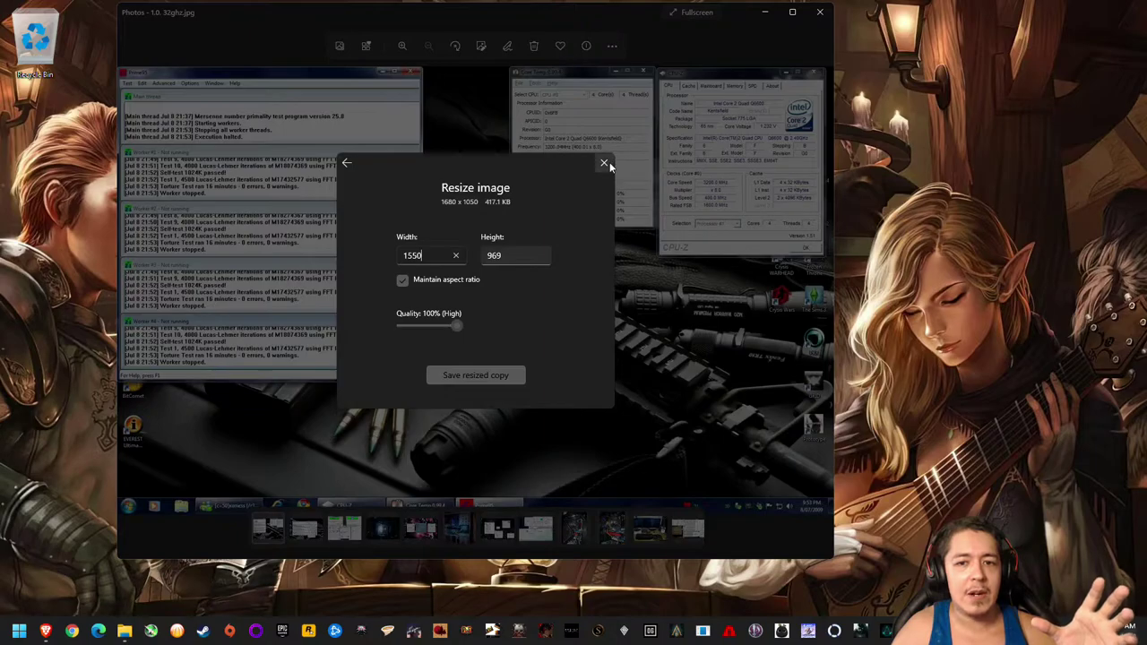
pyautogui.click(603, 164)
pyautogui.click(819, 12)
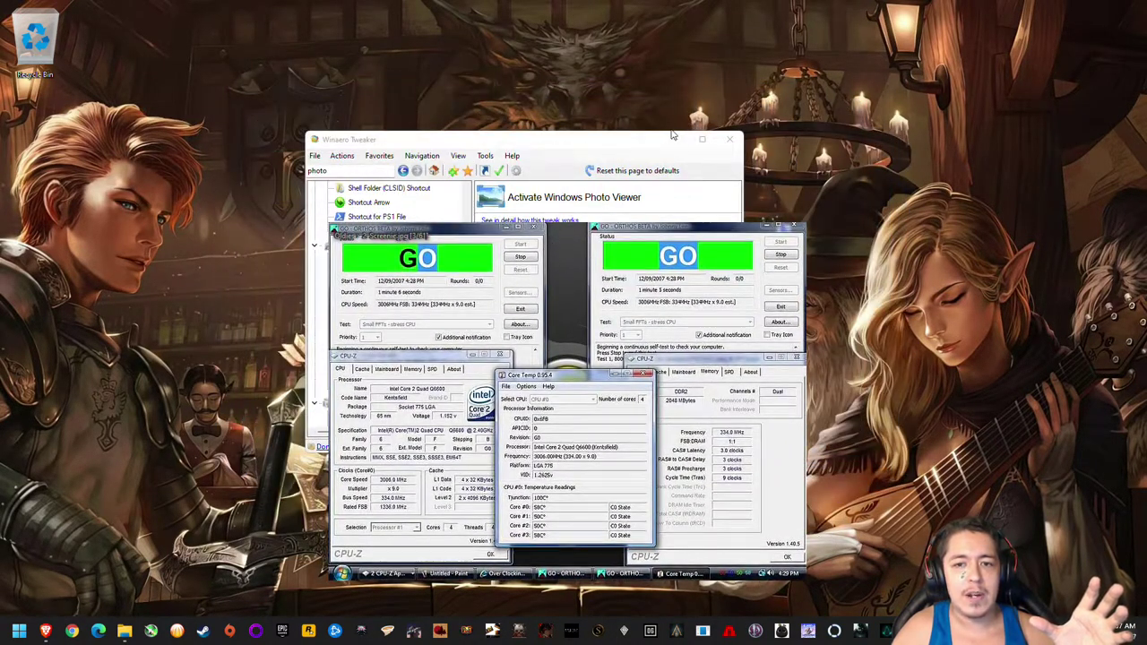
pyautogui.click(730, 139)
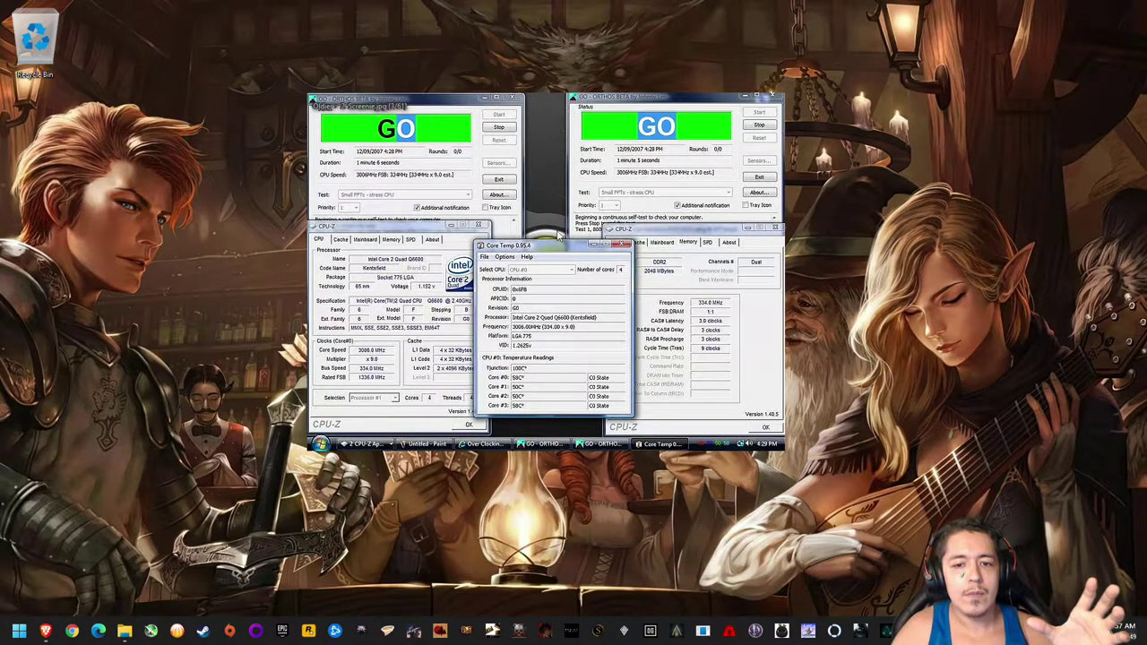
# Browse forward through the Oldies pictures in Honeyview, past 3. MyPC2.jpg and 6.2. Joeypc20096.jpg
pyautogui.press('Right')
pyautogui.press('Right')
pyautogui.press('Right')
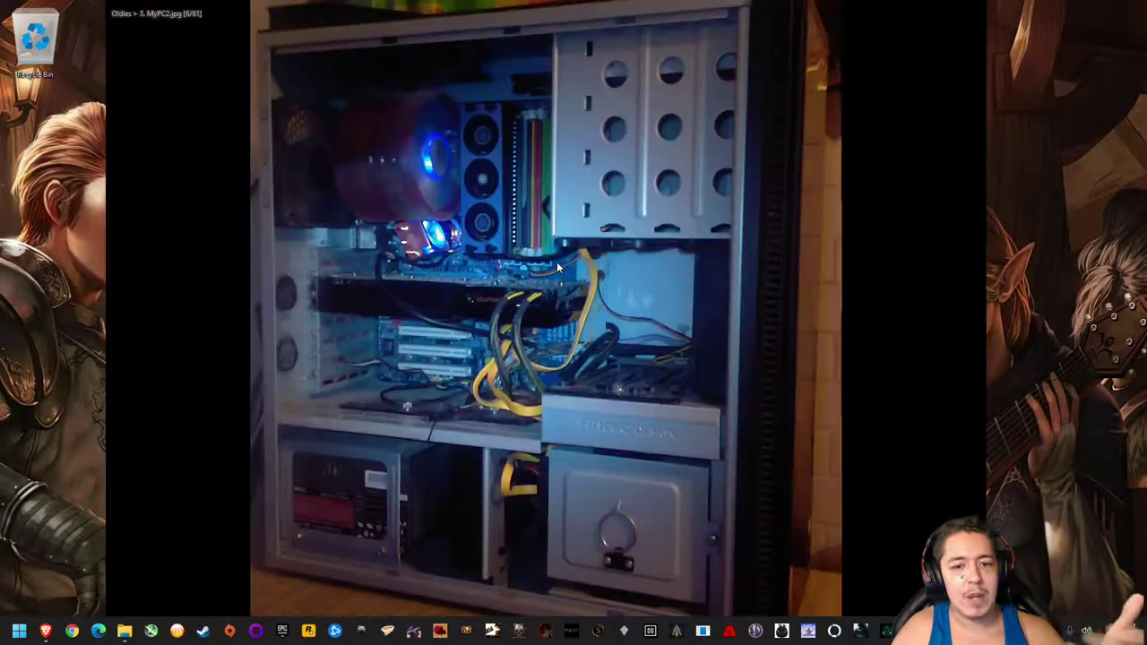
pyautogui.press('Right')
pyautogui.press('Right')
pyautogui.press('Right')
pyautogui.press('Right')
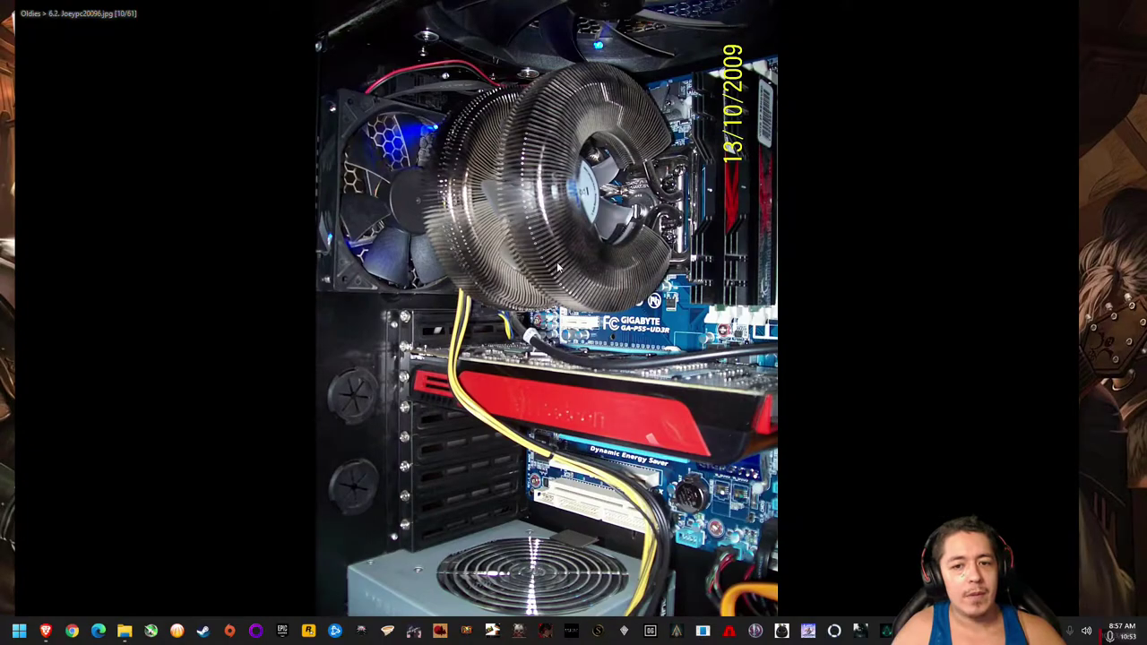
pyautogui.press('Right')
# Zoom in on 6.0 vantage36ghzstock5850.png in Honeyview and zoom back out to the whole picture
pyautogui.scroll(5, 556, 267)
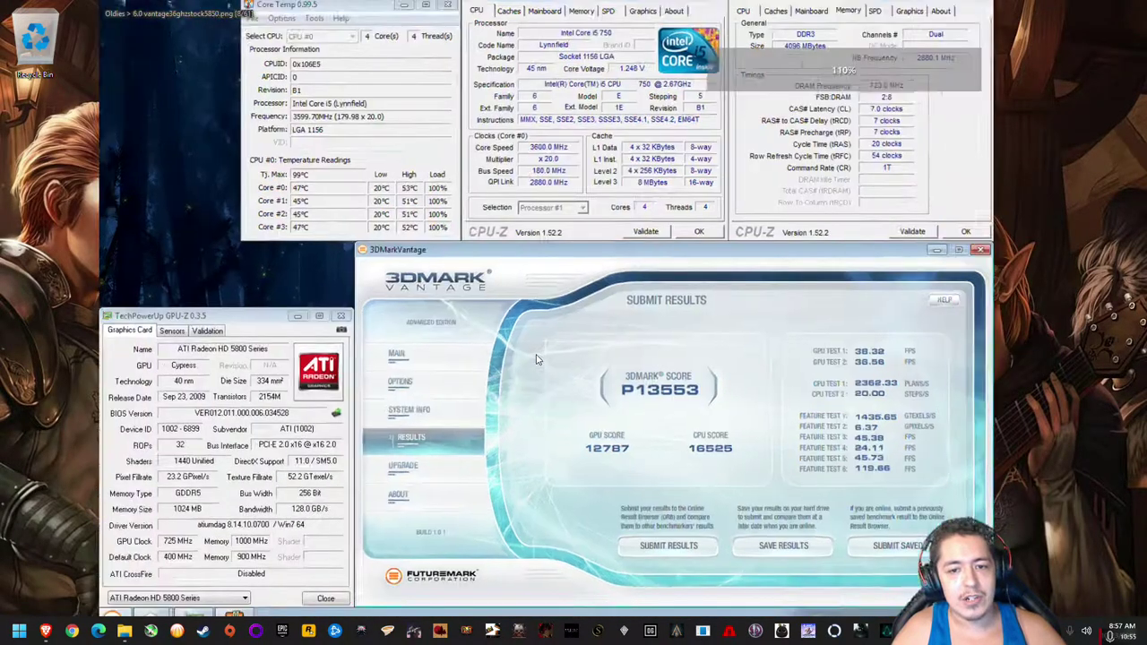
pyautogui.scroll(-5, 538, 364)
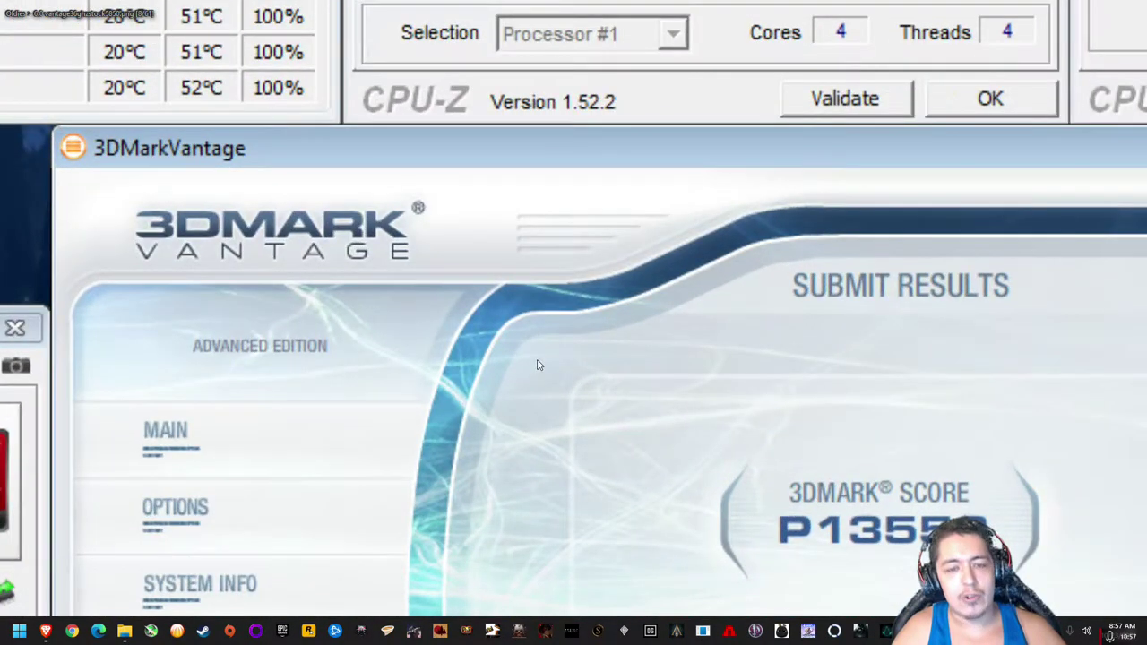
pyautogui.scroll(2, 538, 365)
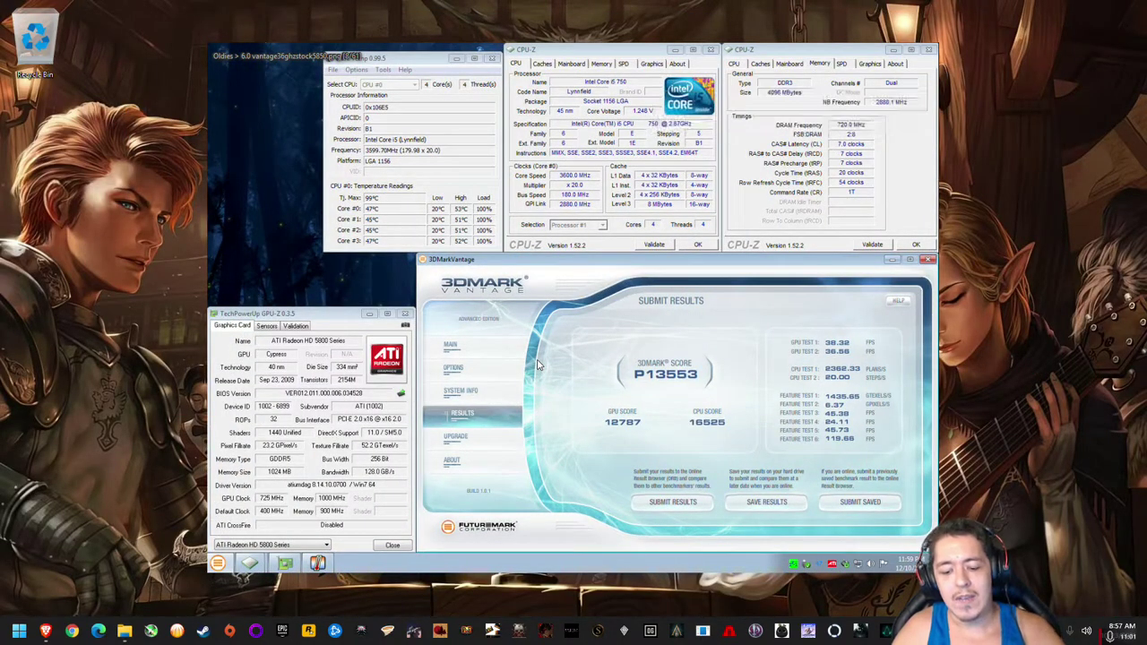
pyautogui.scroll(1, 538, 364)
# Page through neighbouring pictures in Honeyview and go back to 3. MyPC2.jpg
pyautogui.press('Right')
pyautogui.press('Right')
pyautogui.press('Left')
pyautogui.press('Left')
pyautogui.press('Left')
pyautogui.press('Left')
pyautogui.press('Left')
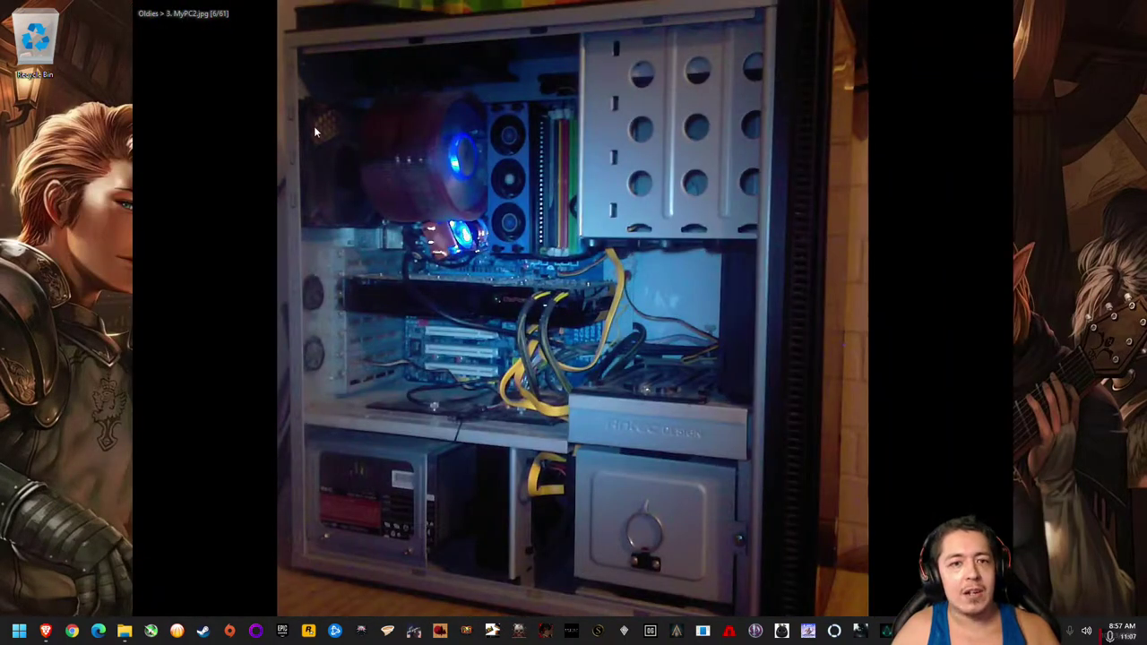
# Reposition the Honeyview window on the desktop and show 6. i575036ghzallauto.png
pyautogui.moveTo(211, 29); pyautogui.dragTo(248, 89)
pyautogui.moveTo(146, 73); pyautogui.dragTo(547, 239)
pyautogui.moveTo(704, 245); pyautogui.dragTo(406, 54)
pyautogui.press('Right')
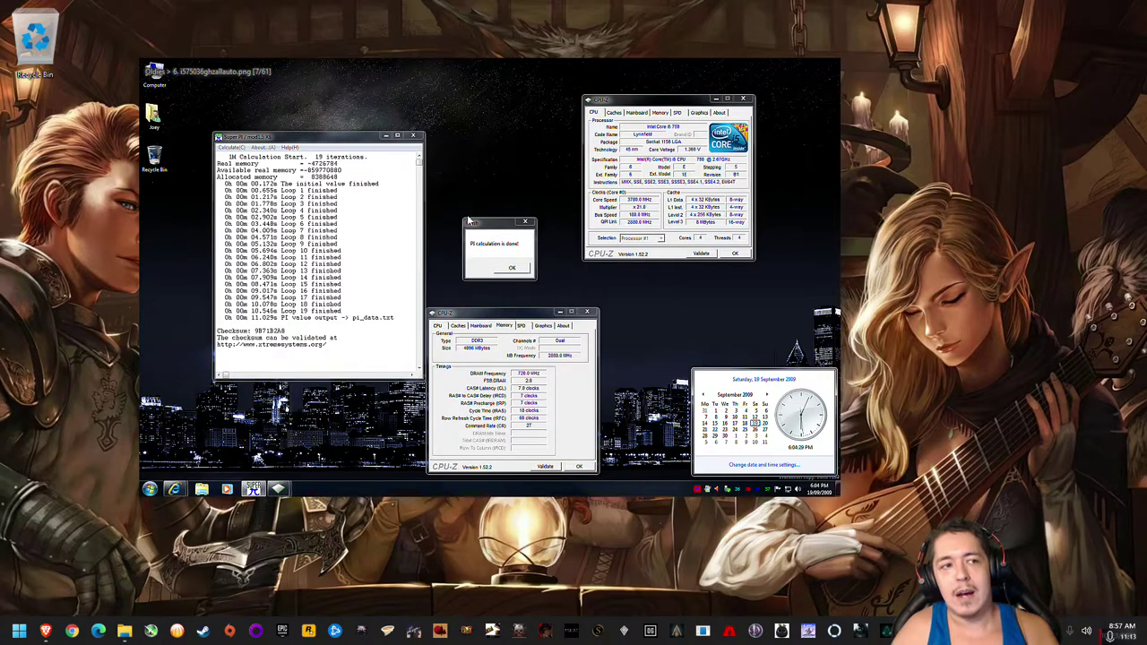
# Turn on Show main window border in Honeyview's View settings and apply the configuration
pyautogui.rightClick(287, 135)
pyautogui.rightClick(245, 66)
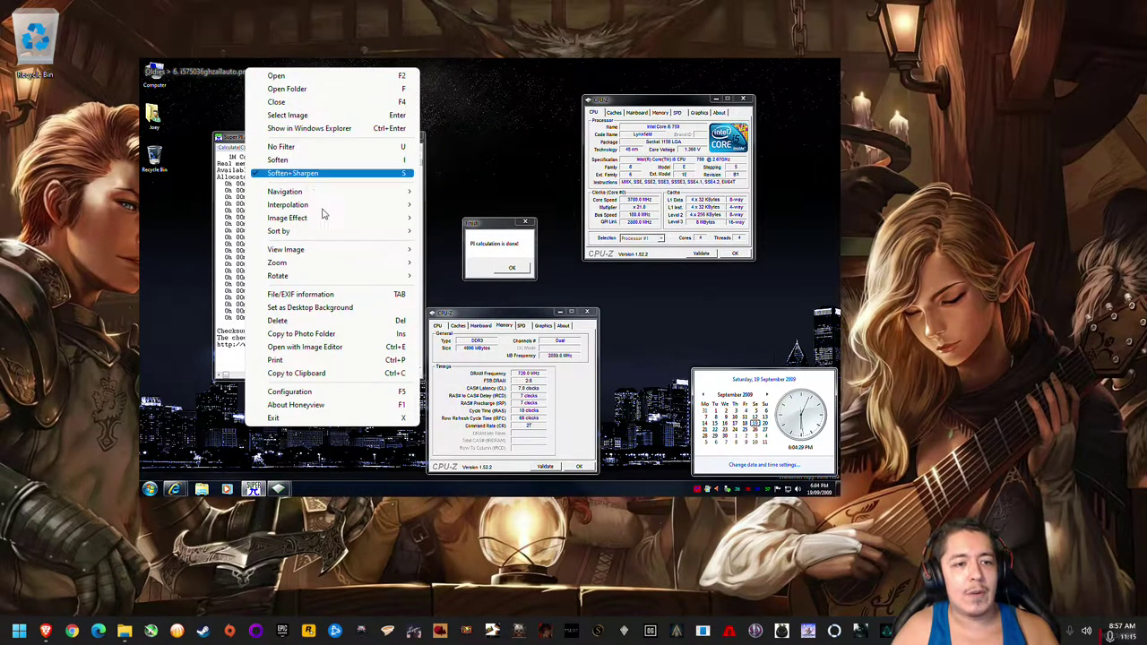
pyautogui.click(310, 390)
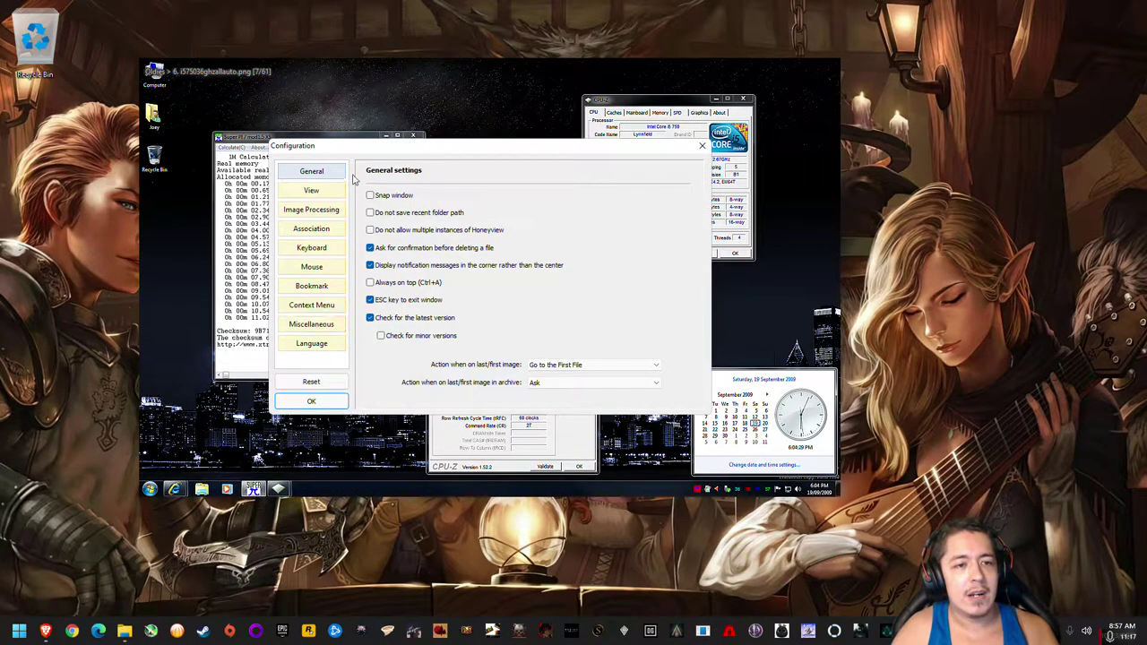
pyautogui.click(328, 191)
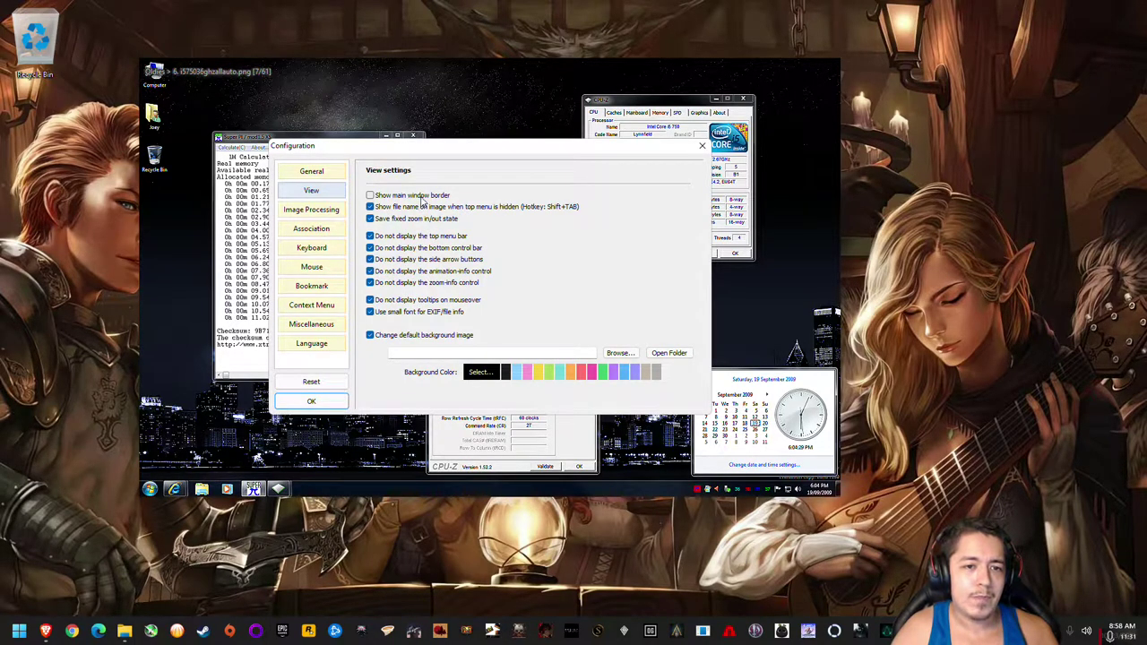
pyautogui.click(421, 197)
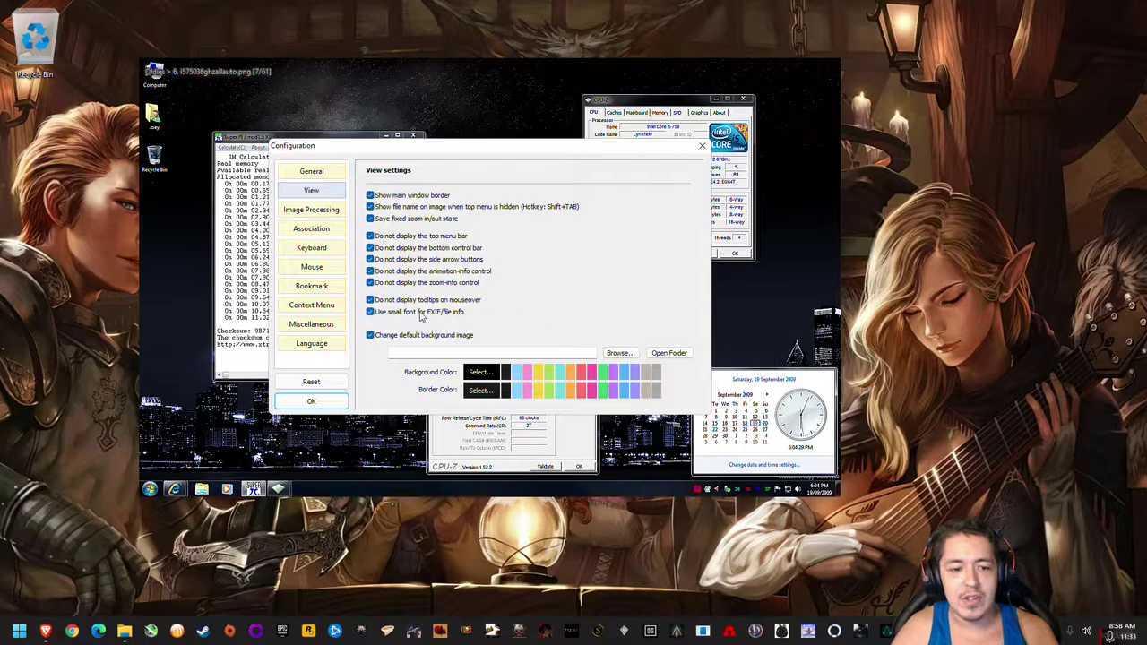
pyautogui.click(321, 406)
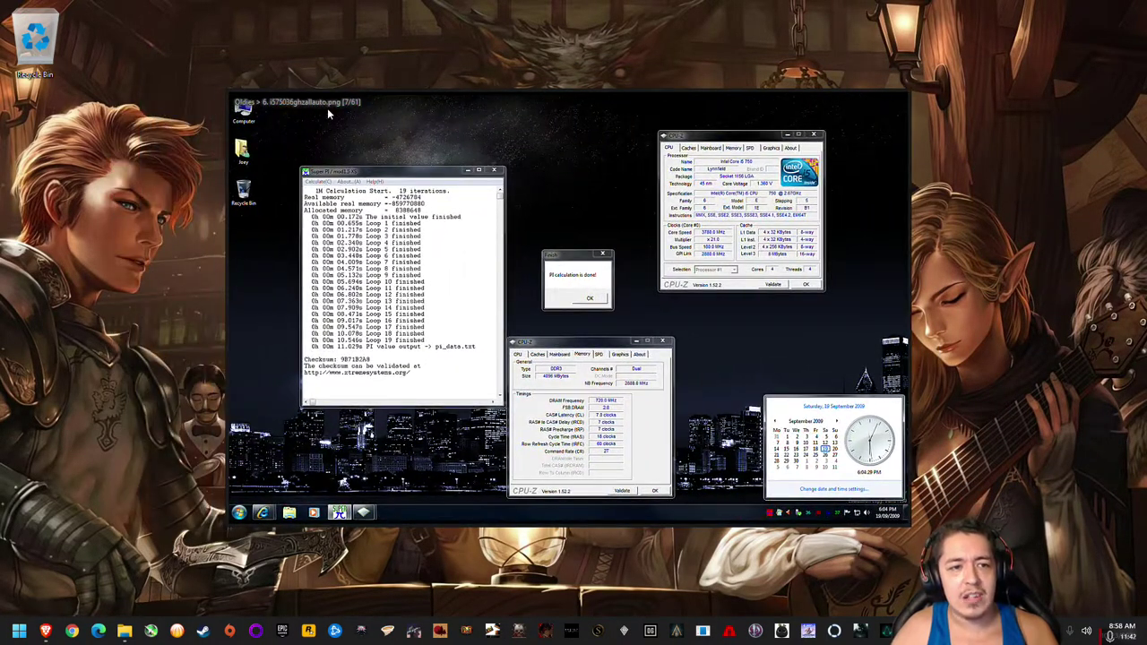
# Turn off Show main window border and Adjust window size to image size in Honeyview's configuration
pyautogui.rightClick(327, 108)
pyautogui.click(389, 431)
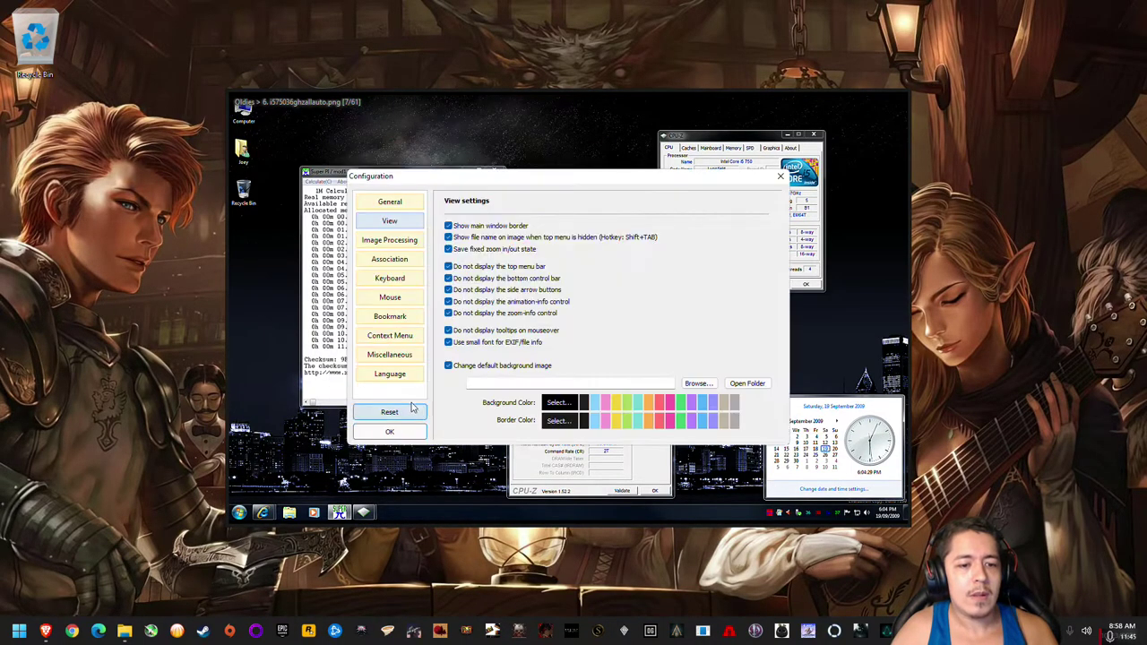
pyautogui.click(462, 228)
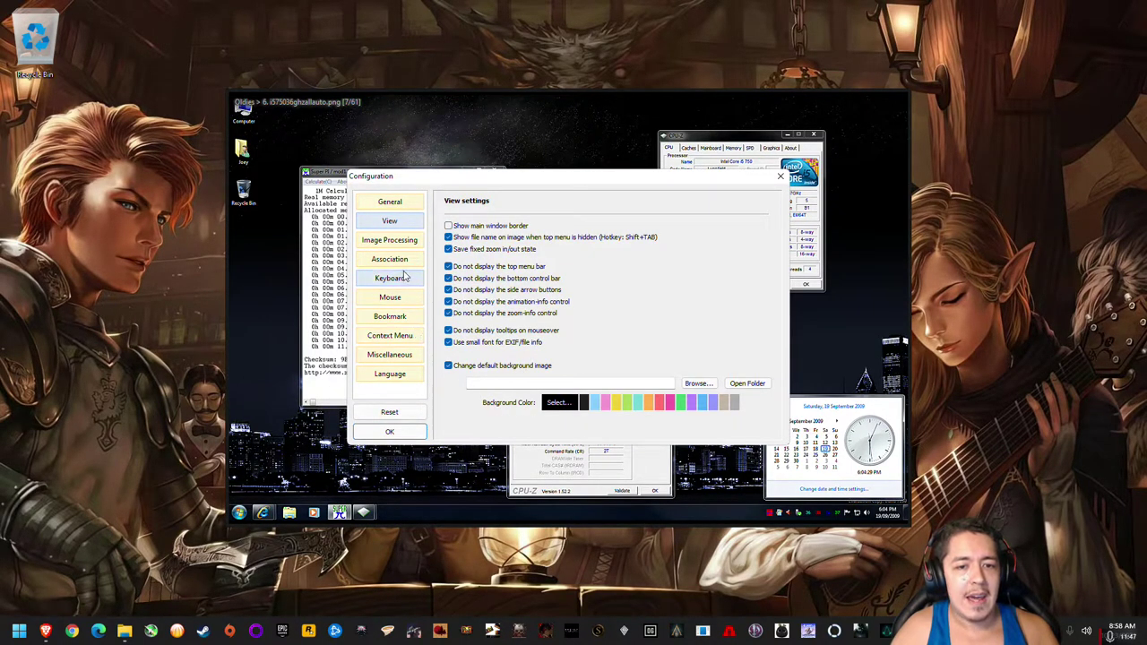
pyautogui.click(390, 356)
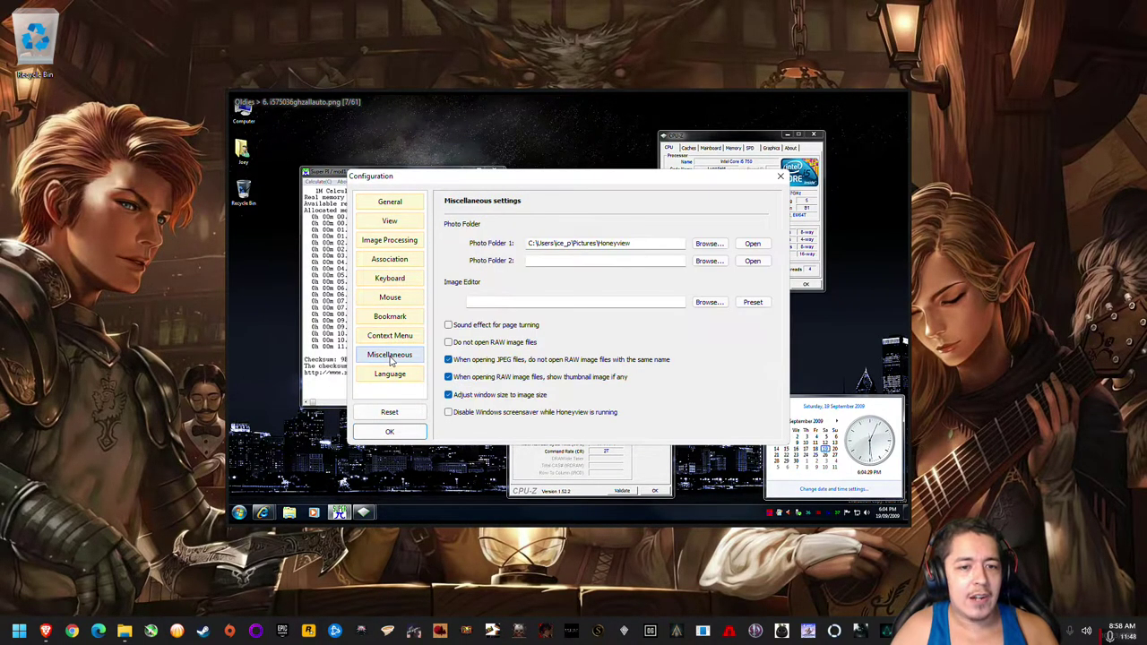
pyautogui.click(477, 399)
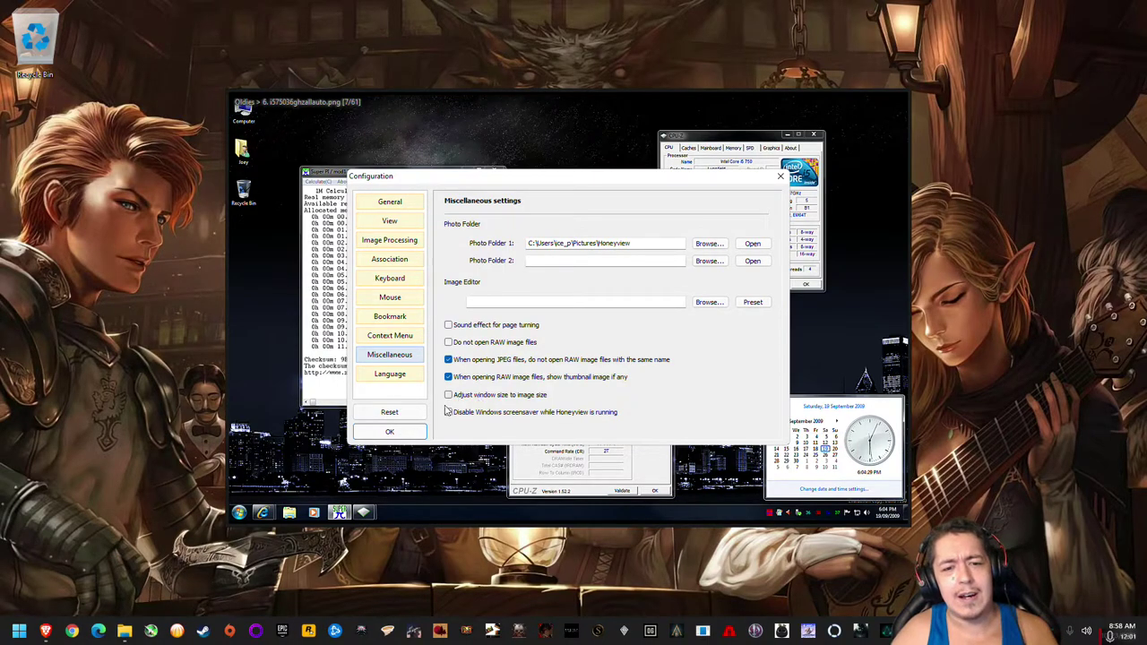
pyautogui.click(389, 432)
# Snap the Honeyview window showing 6. i575036ghzallauto.png to the left half of the screen
pyautogui.scroll(-1, 409, 159)
pyautogui.scroll(-1, 409, 159)
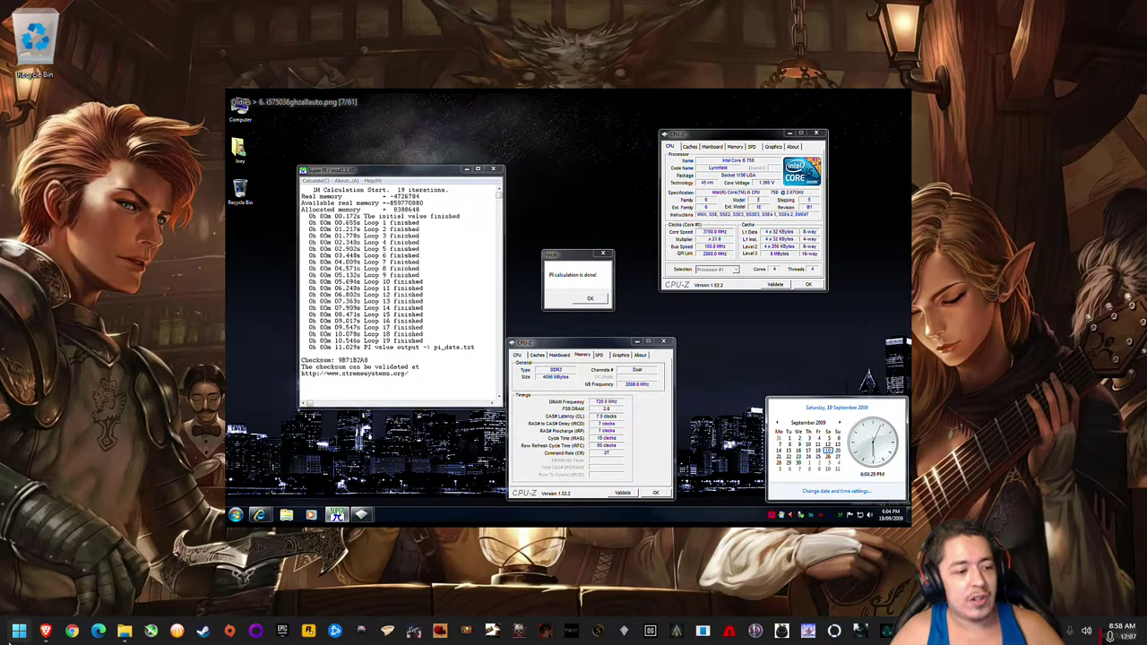
pyautogui.moveTo(446, 118); pyautogui.dragTo(0, 139)
pyautogui.press('Escape')
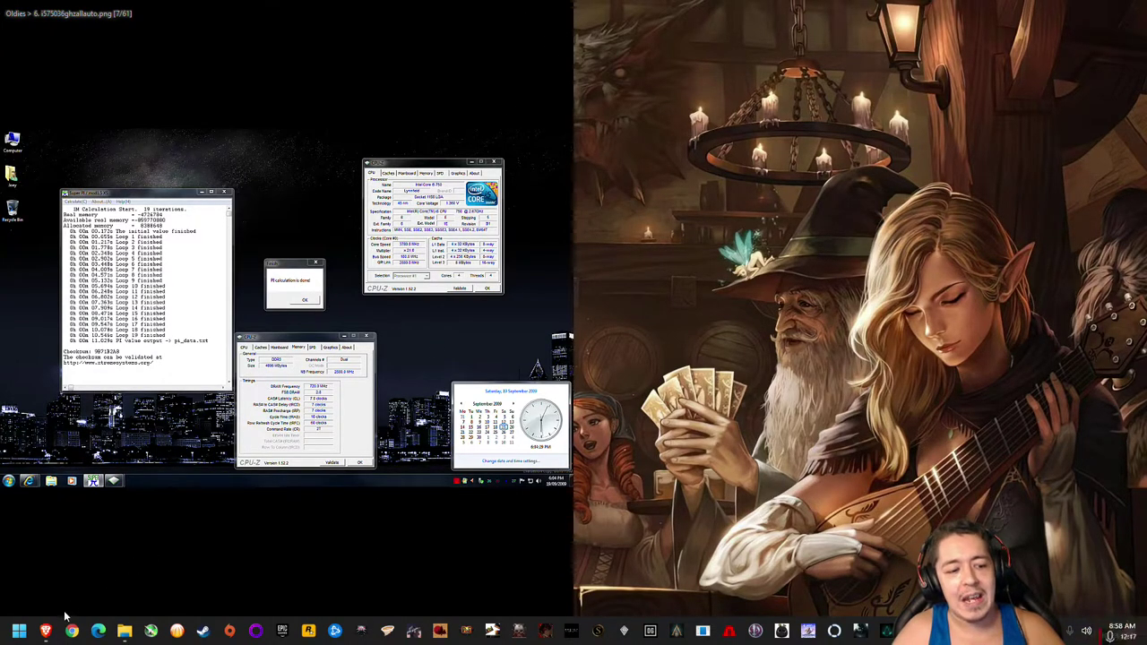
# Open 1.0. 32ghz.jpg from the Oldies folder with Windows Photo Viewer
pyautogui.click(125, 631)
pyautogui.rightClick(168, 152)
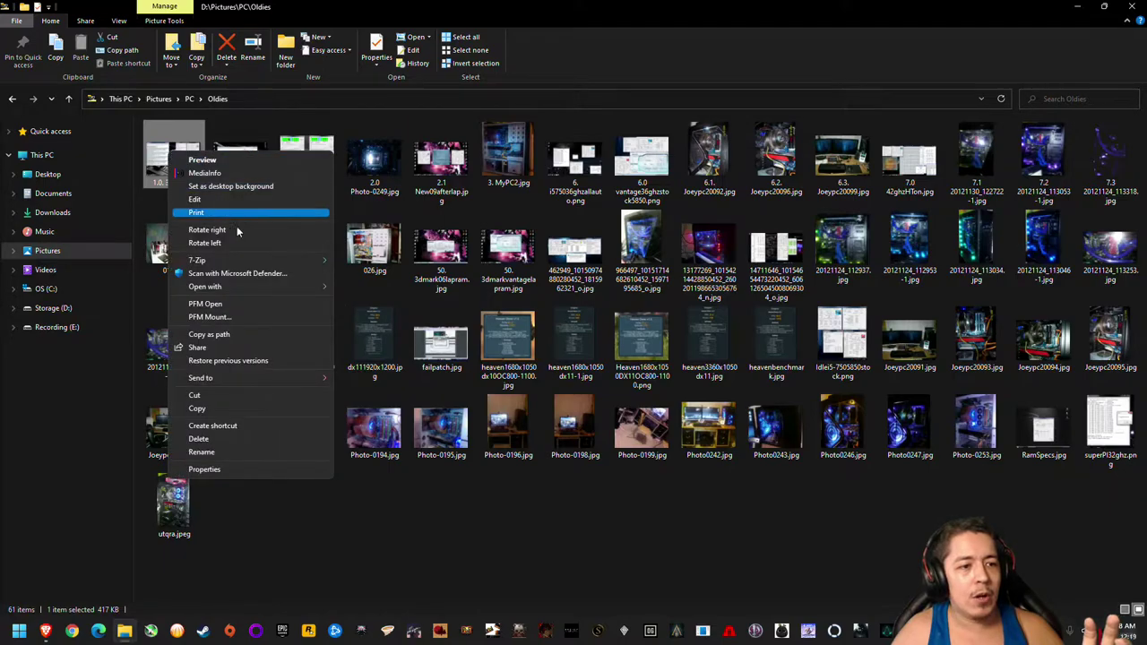
pyautogui.moveTo(262, 286)
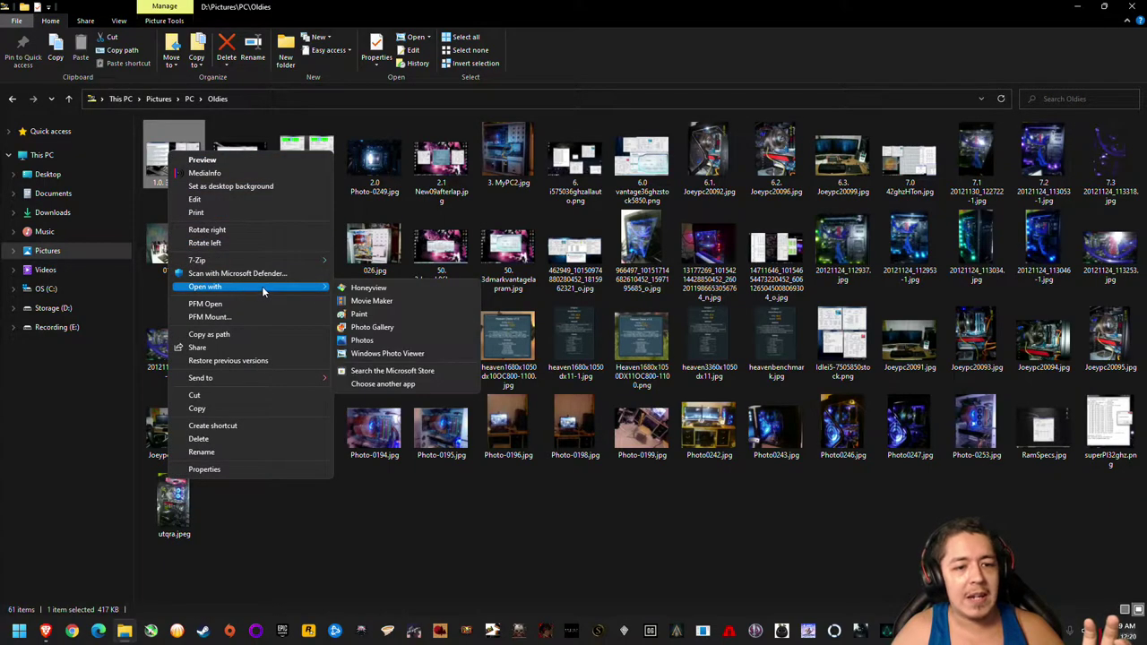
pyautogui.click(385, 354)
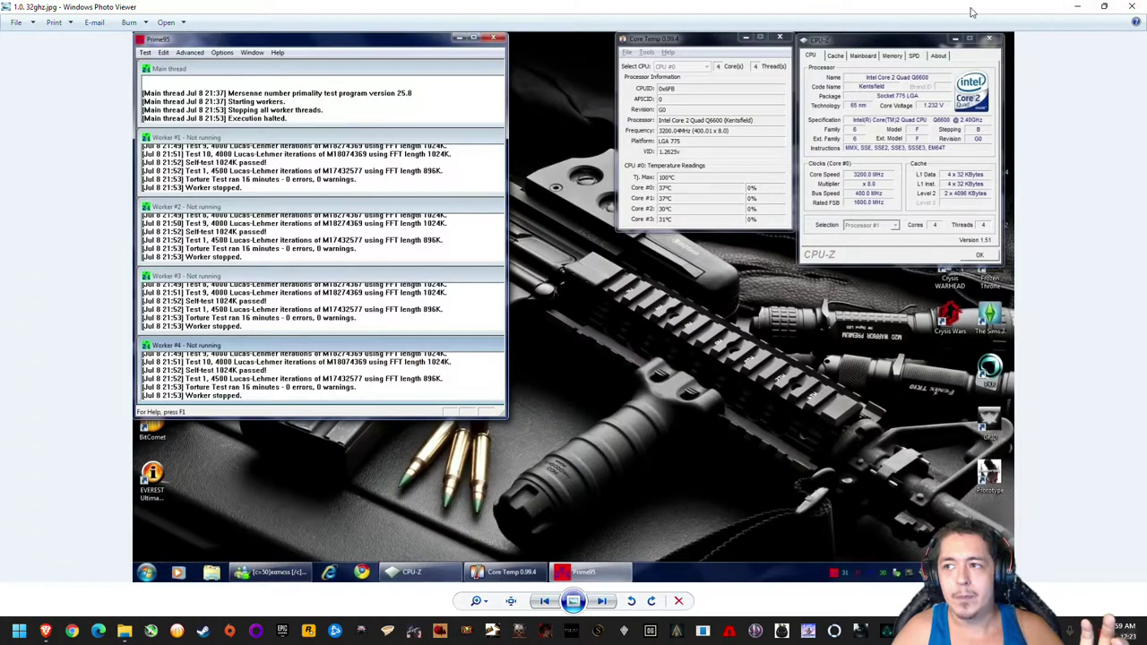
# Snap Windows Photo Viewer to the right half of the screen, side by side with Honeyview
pyautogui.press('super+Right')
pyautogui.click(445, 70)
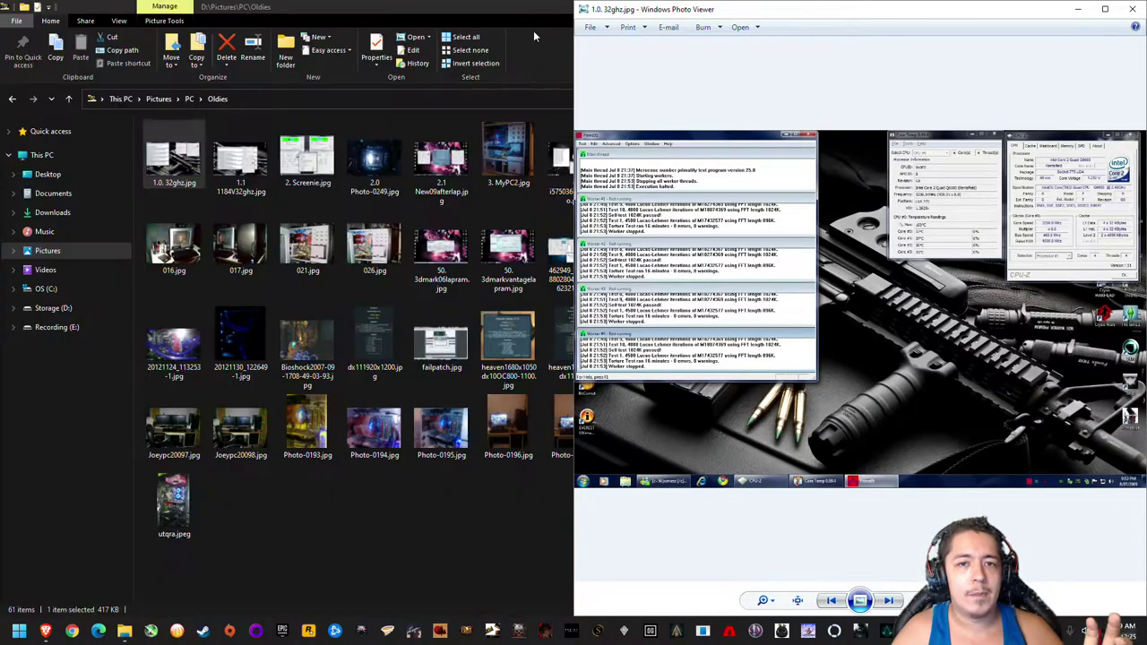
pyautogui.doubleClick(526, 11)
pyautogui.click(781, 89)
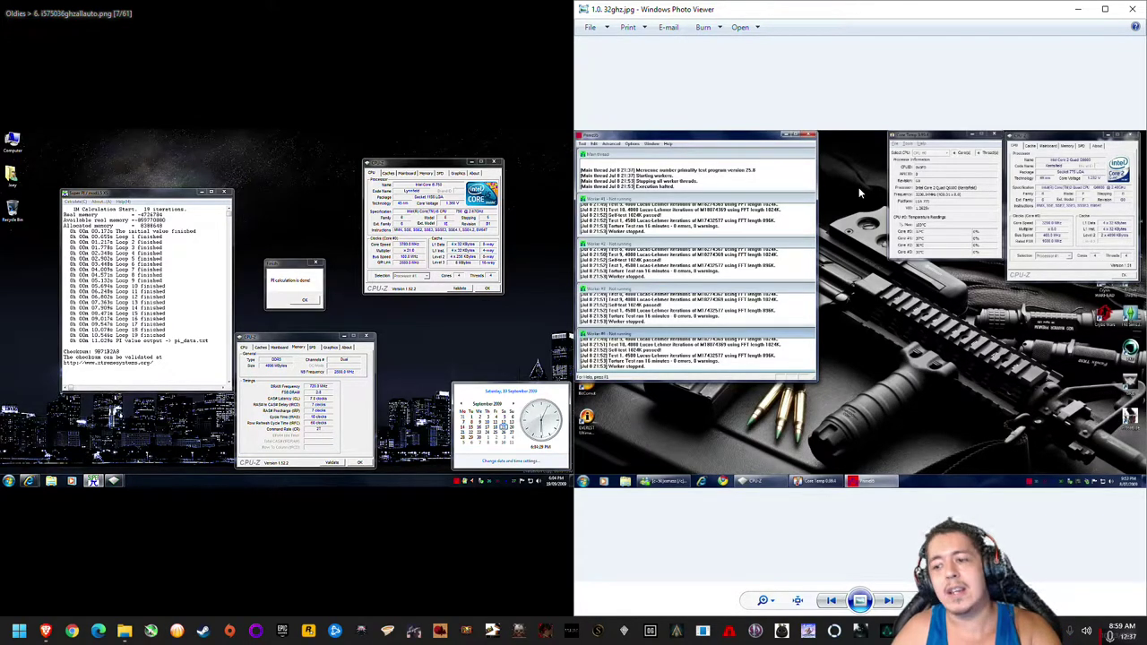
# Go to the next picture in Windows Photo Viewer and return to 1.0. 32ghz.jpg
pyautogui.click(590, 27)
pyautogui.click(735, 504)
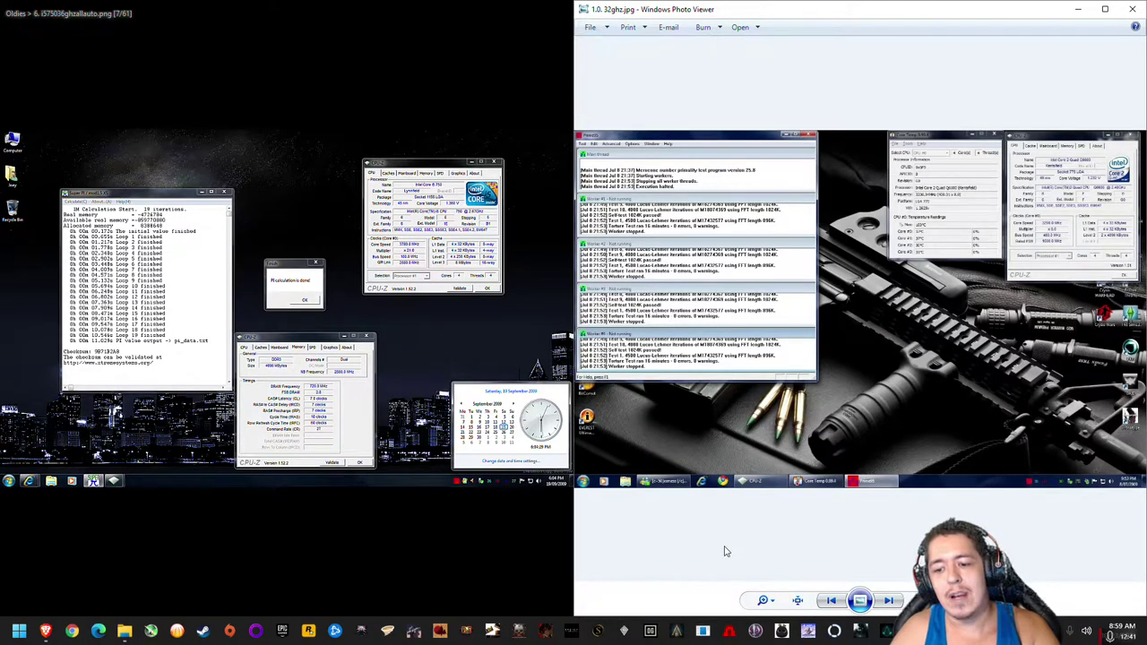
pyautogui.click(888, 601)
pyautogui.click(830, 601)
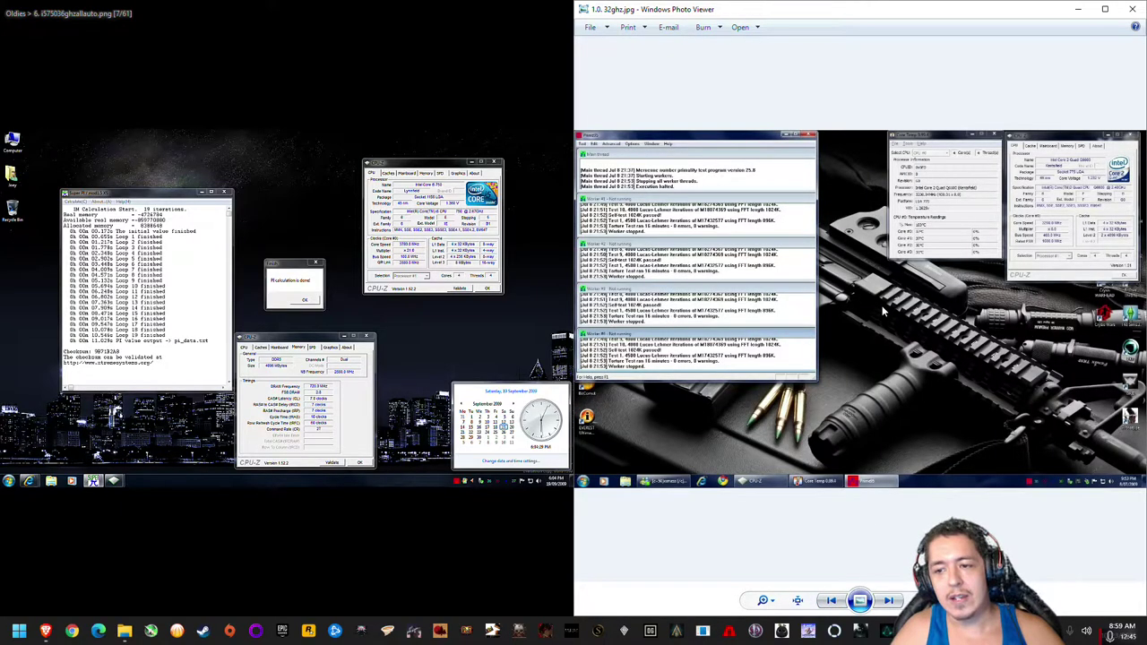
# Zoom in and out on 1.0. 32ghz.jpg in Windows Photo Viewer, and flip to the next picture and back twice
pyautogui.scroll(3, 880, 308)
pyautogui.scroll(-2, 880, 308)
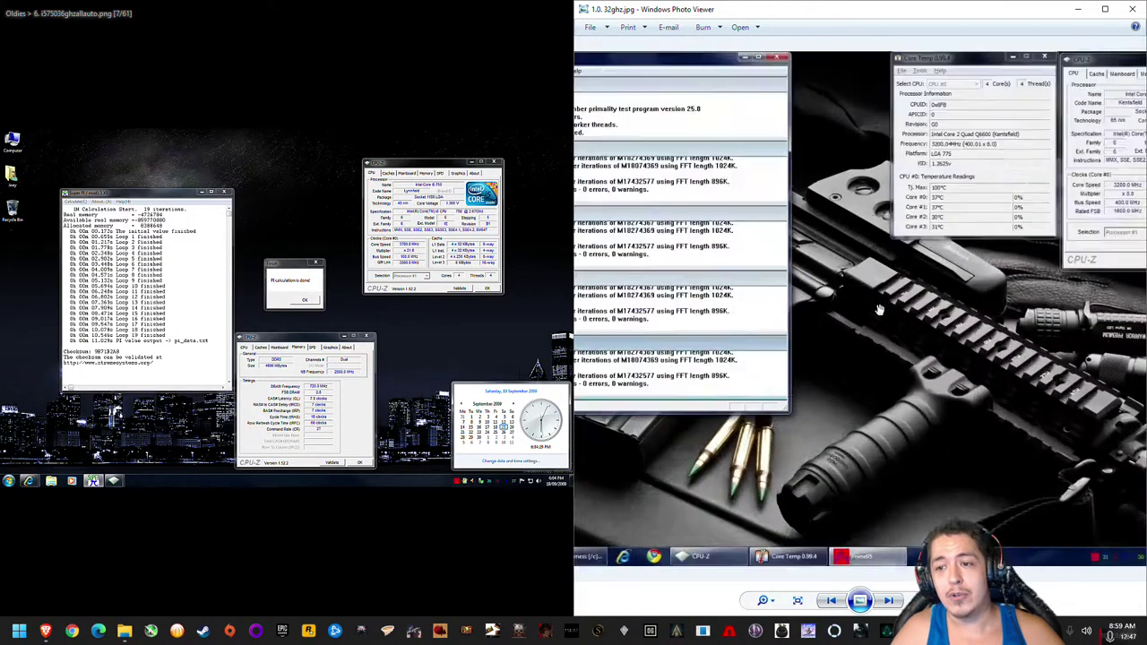
pyautogui.scroll(5, 877, 303)
pyautogui.scroll(-5, 877, 303)
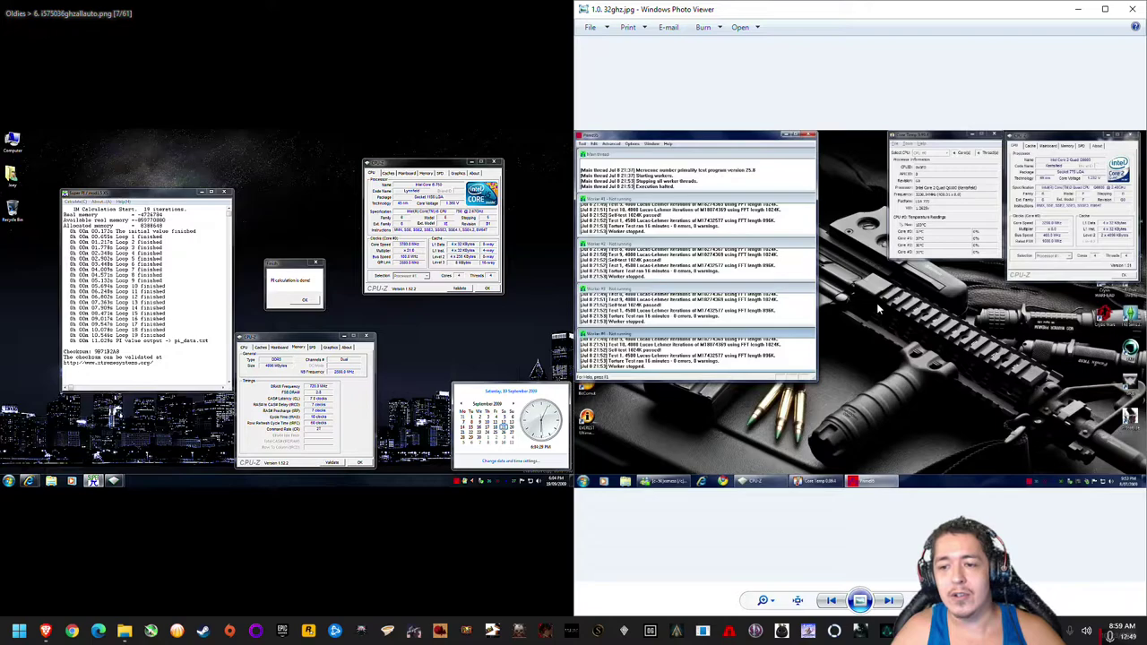
pyautogui.press('Right')
pyautogui.press('Left')
pyautogui.press('Right')
pyautogui.press('Left')
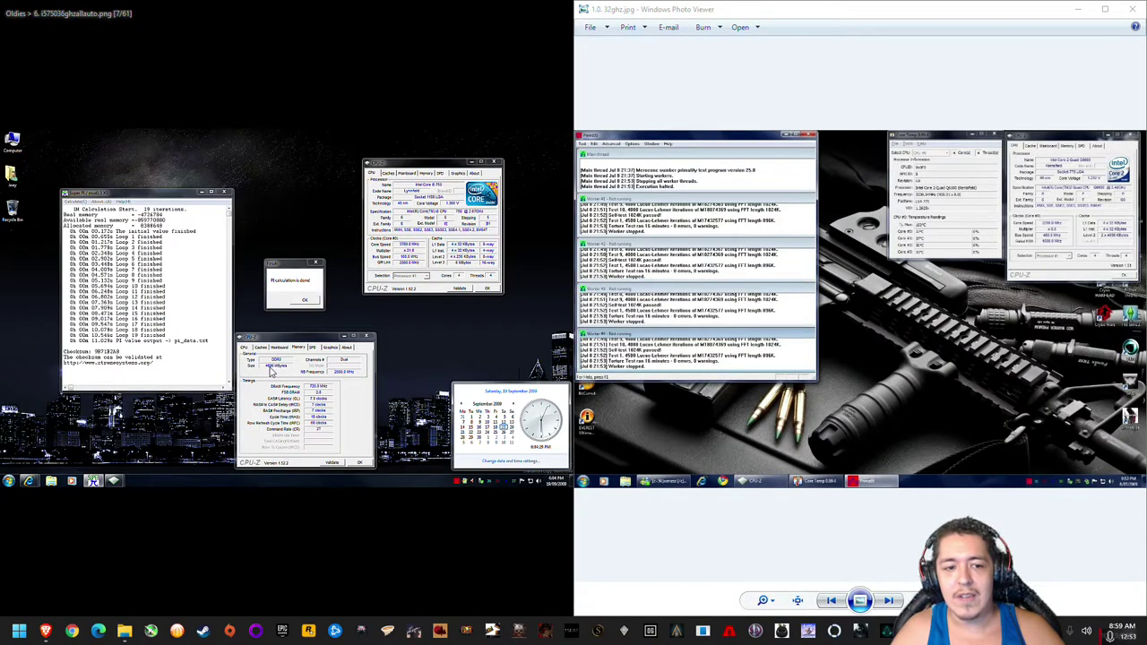
# Zoom the picture in Honeyview in and out, ending at 150%, and enlarge 1.0. 32ghz.jpg in Windows Photo Viewer for comparison
pyautogui.scroll(-1, 271, 372)
pyautogui.scroll(2, 270, 371)
pyautogui.scroll(-2, 271, 372)
pyautogui.scroll(1, 271, 372)
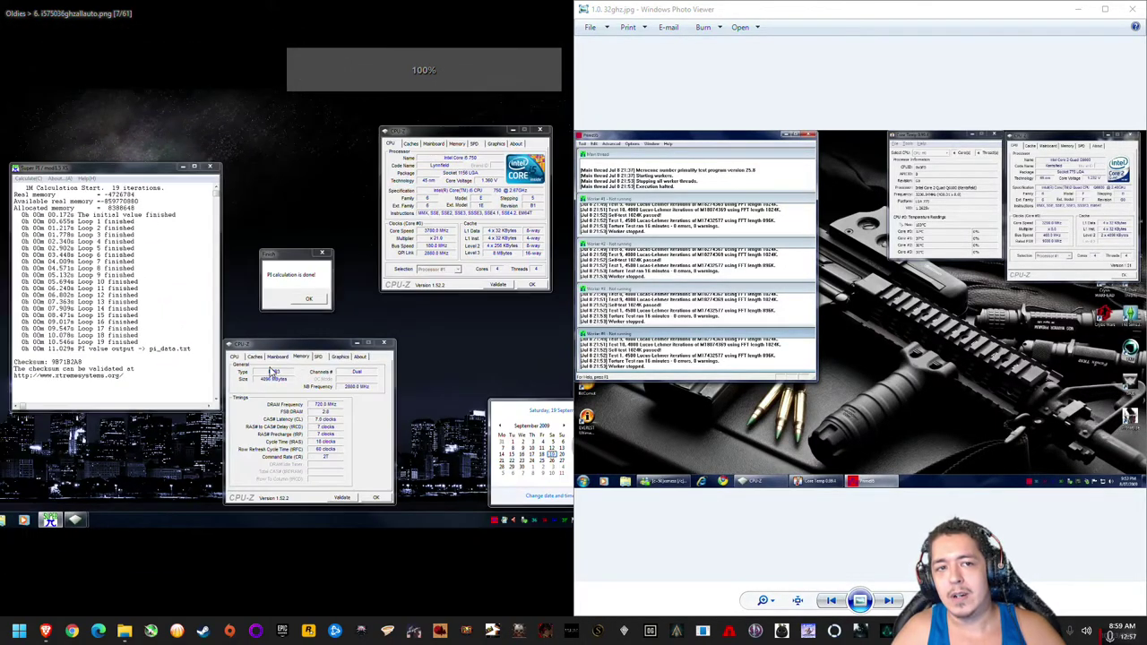
pyautogui.scroll(2, 271, 372)
pyautogui.scroll(1, 270, 372)
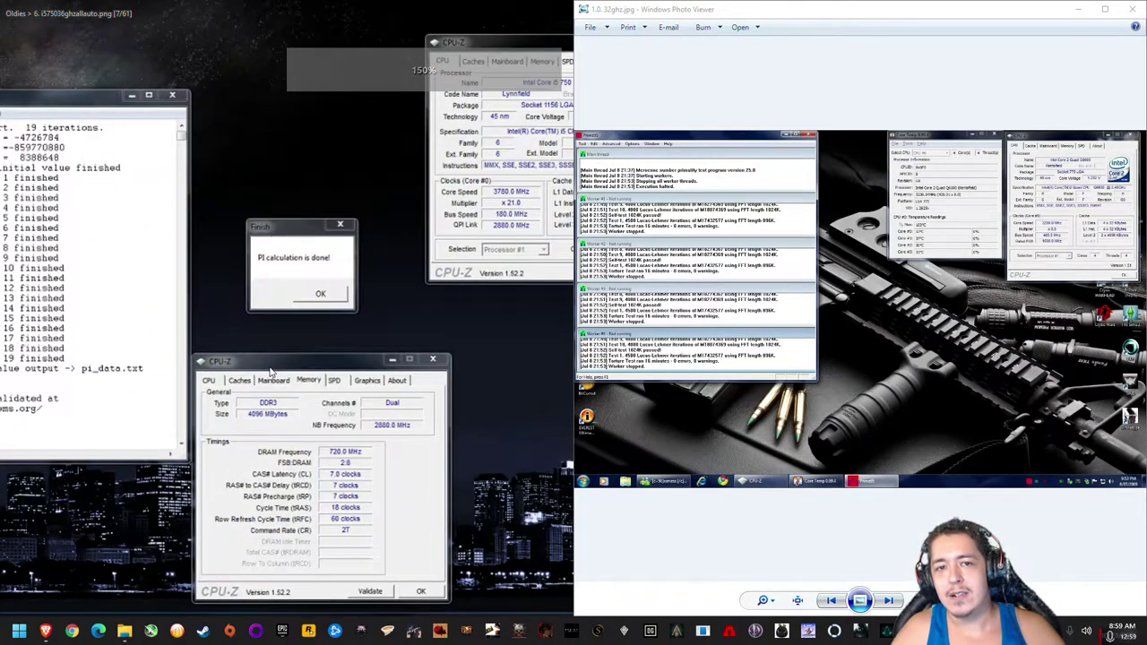
pyautogui.scroll(1, 270, 372)
pyautogui.scroll(-1, 270, 371)
pyautogui.scroll(1, 271, 372)
pyautogui.scroll(-1, 270, 372)
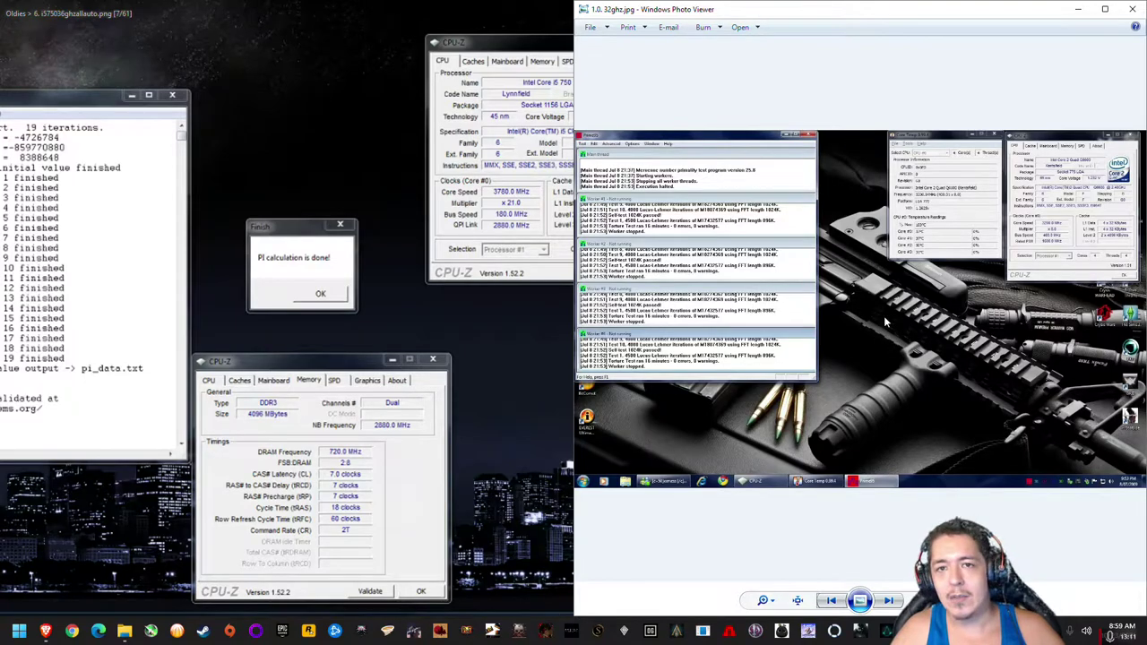
pyautogui.scroll(3, 883, 316)
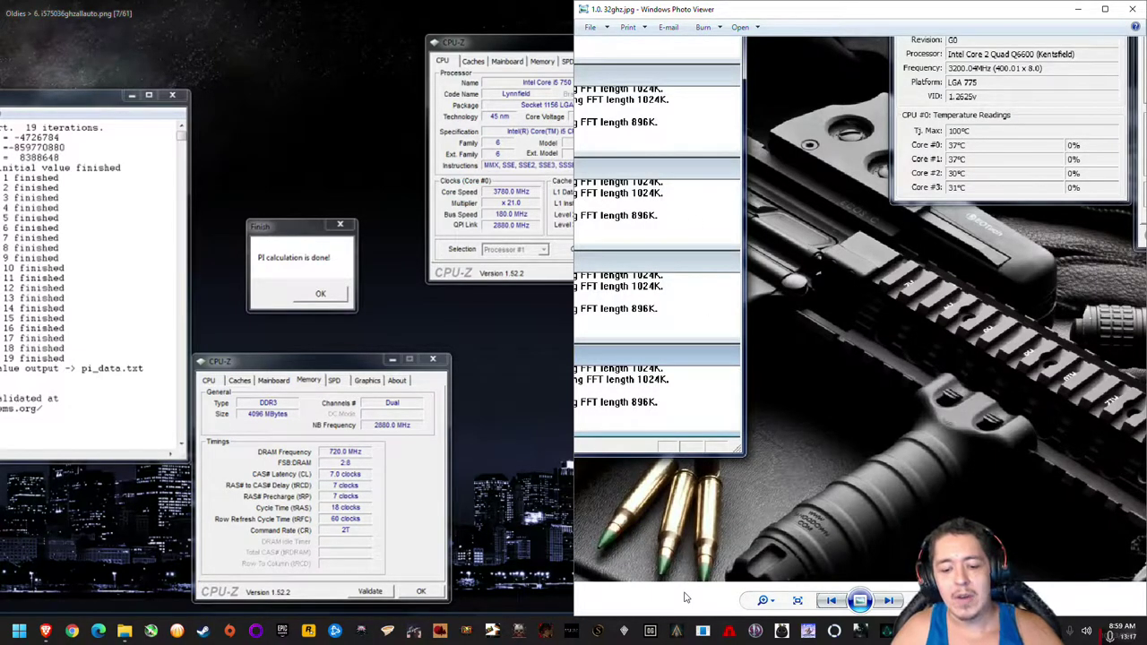
# Open Paint (classic) and paste a full-screen screenshot of the two image viewers
pyautogui.click(19, 630)
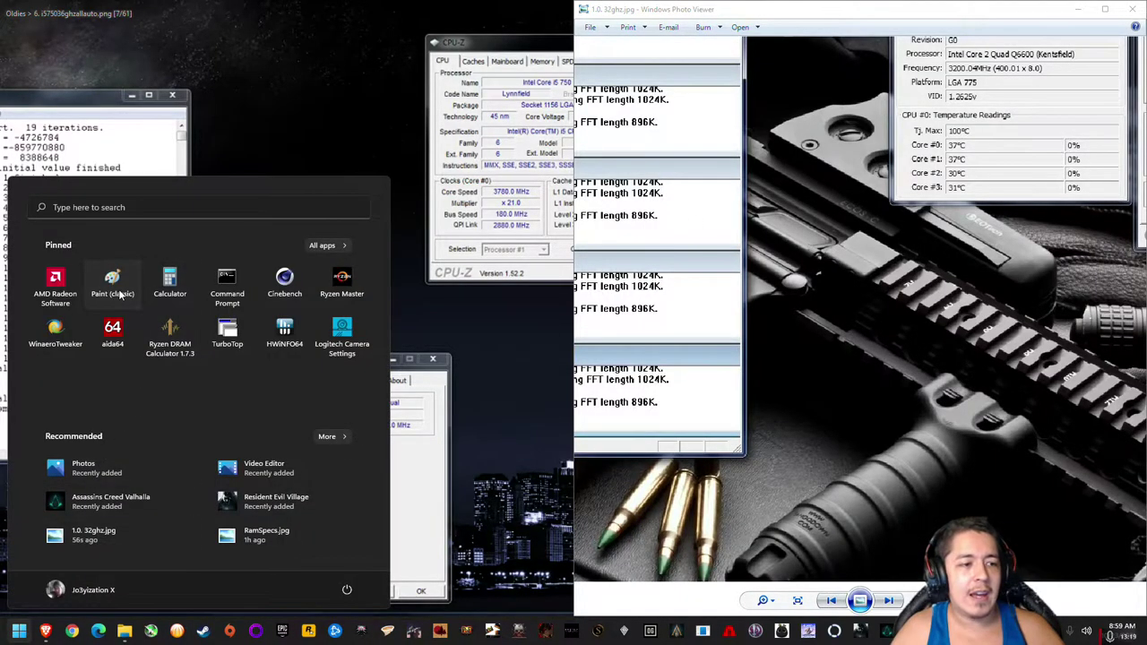
pyautogui.click(113, 282)
pyautogui.click(16, 47)
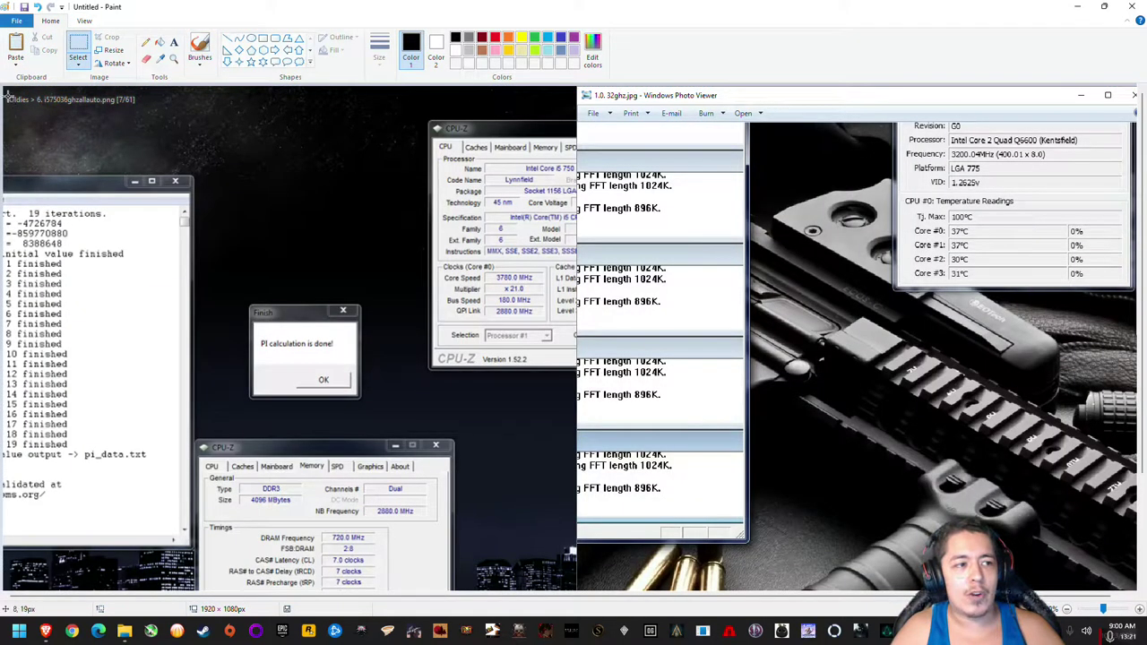
# Crop the pasted screenshot to 1903 x 1026 px, look it over, and close Paint without saving
pyautogui.moveTo(6, 88); pyautogui.dragTo(1143, 315)
pyautogui.moveTo(1144, 511)
pyautogui.mouseDown()
pyautogui.moveTo(1140, 527)
pyautogui.moveTo(1131, 516)
pyautogui.moveTo(1144, 555)
pyautogui.mouseUp()
pyautogui.scroll(3, 707, 350)
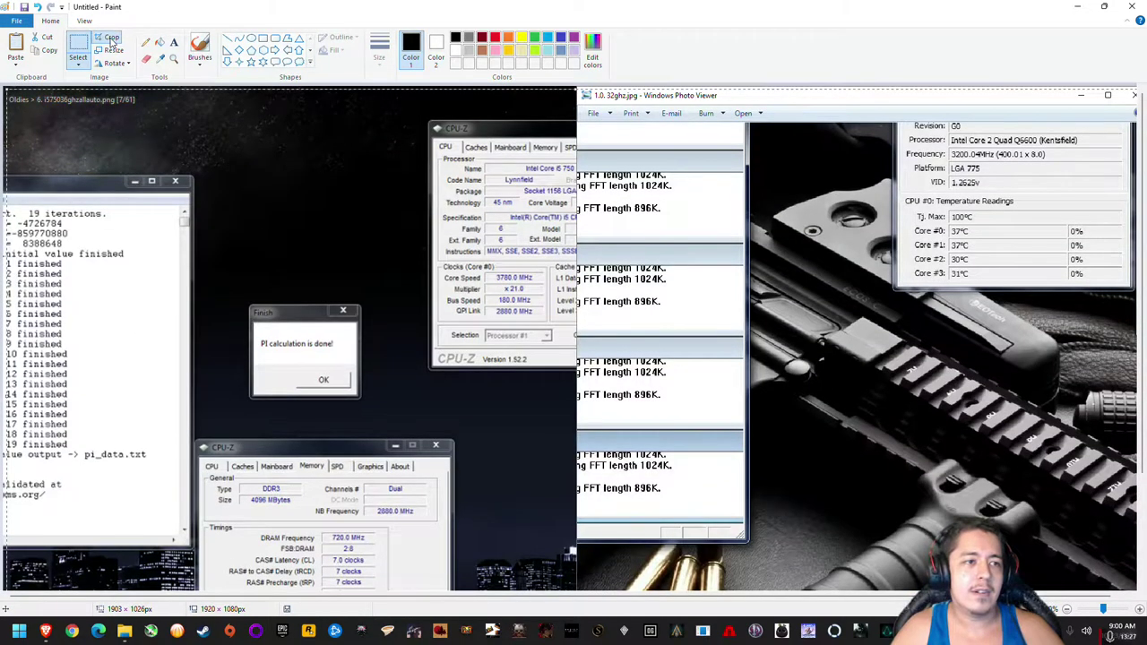
pyautogui.scroll(-2, 660, 479)
pyautogui.scroll(2, 660, 478)
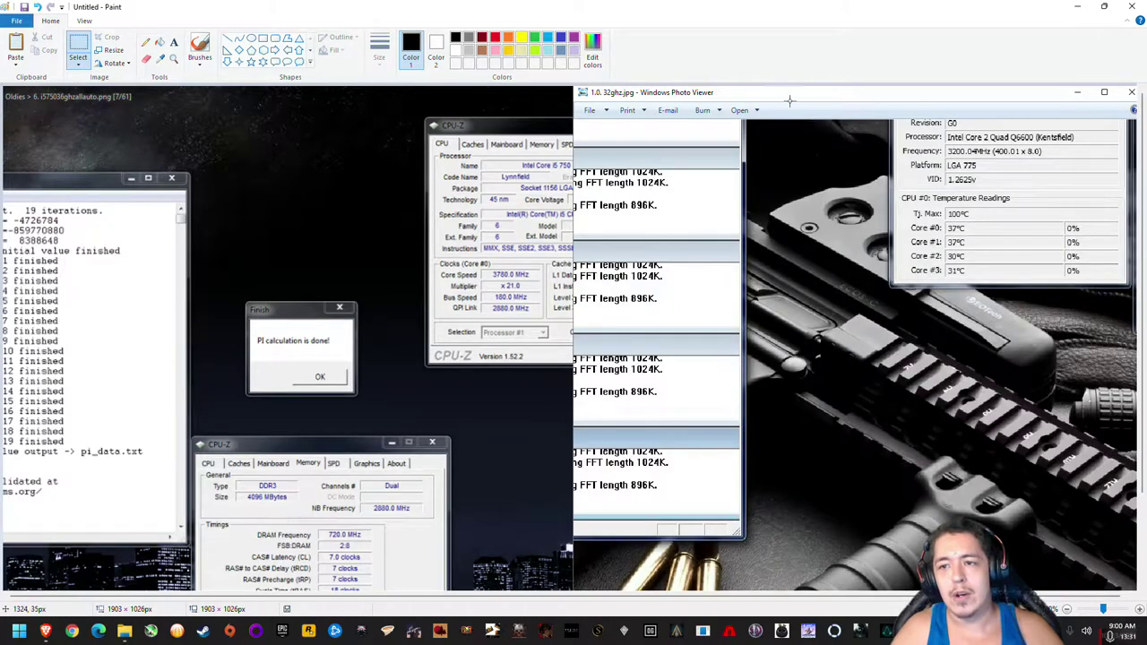
pyautogui.scroll(-2, 873, 158)
pyautogui.click(1140, 7)
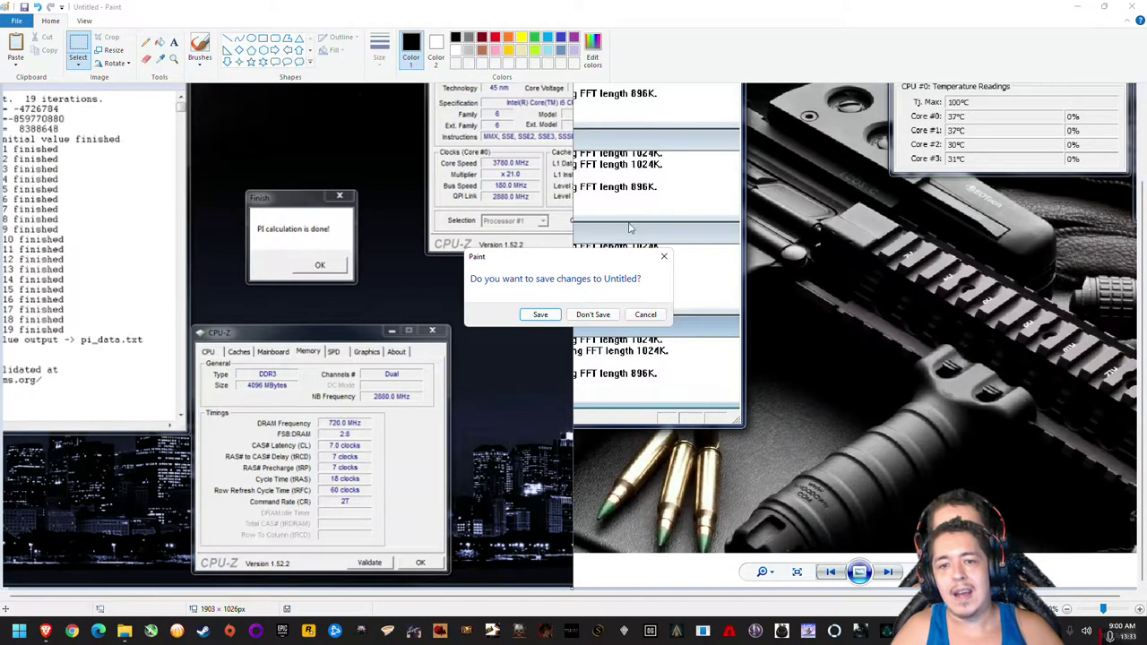
pyautogui.click(592, 313)
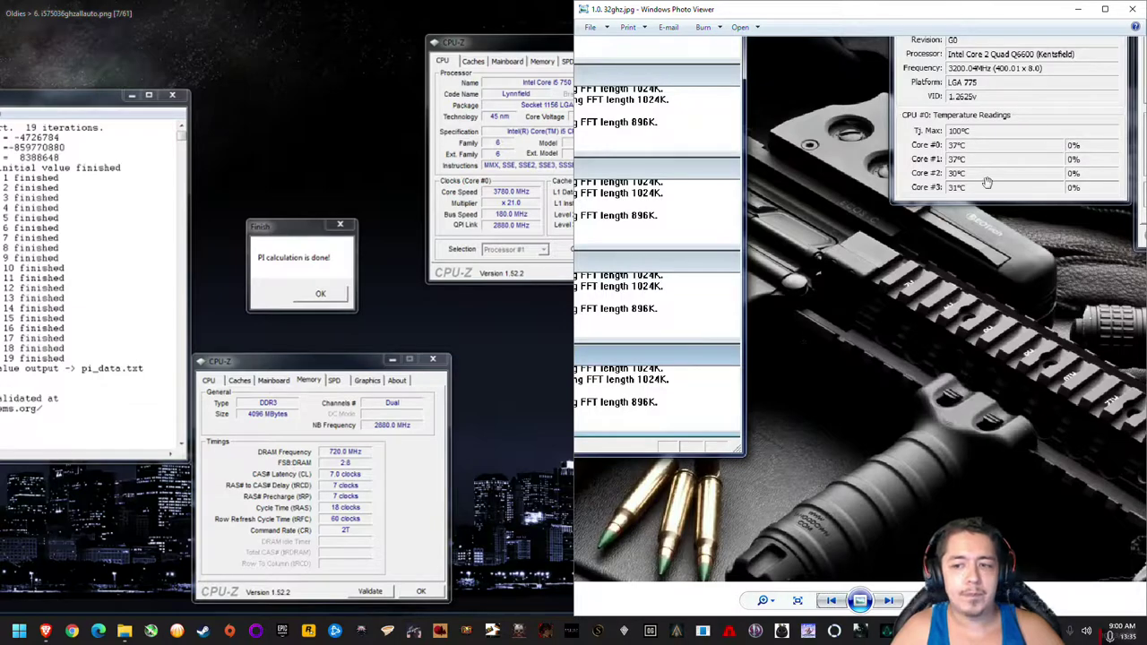
# Close Honeyview, try Windows Photo Viewer maximized and restored, and snap it to the right half of the screen
pyautogui.click(340, 189)
pyautogui.press('Escape')
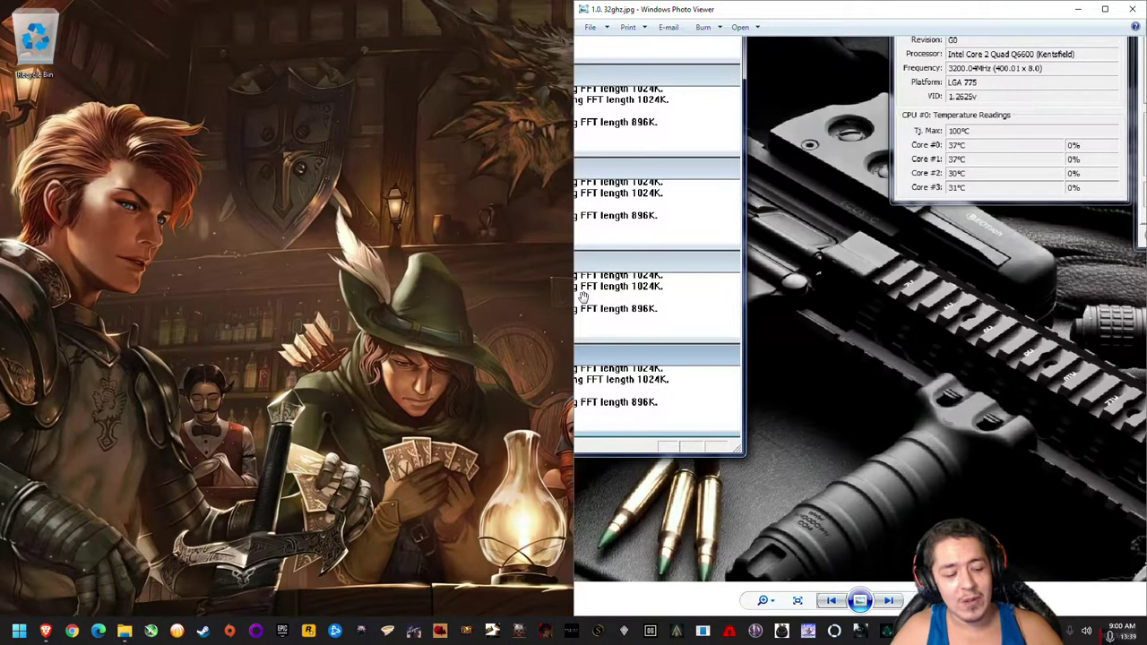
pyautogui.doubleClick(782, 14)
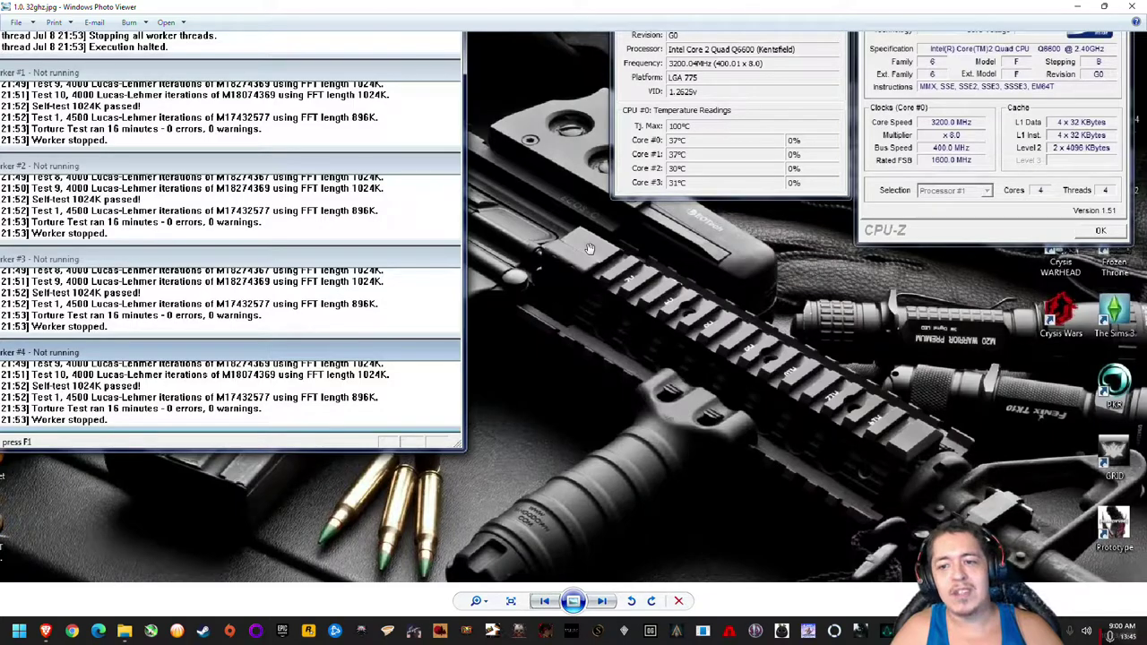
pyautogui.doubleClick(664, 7)
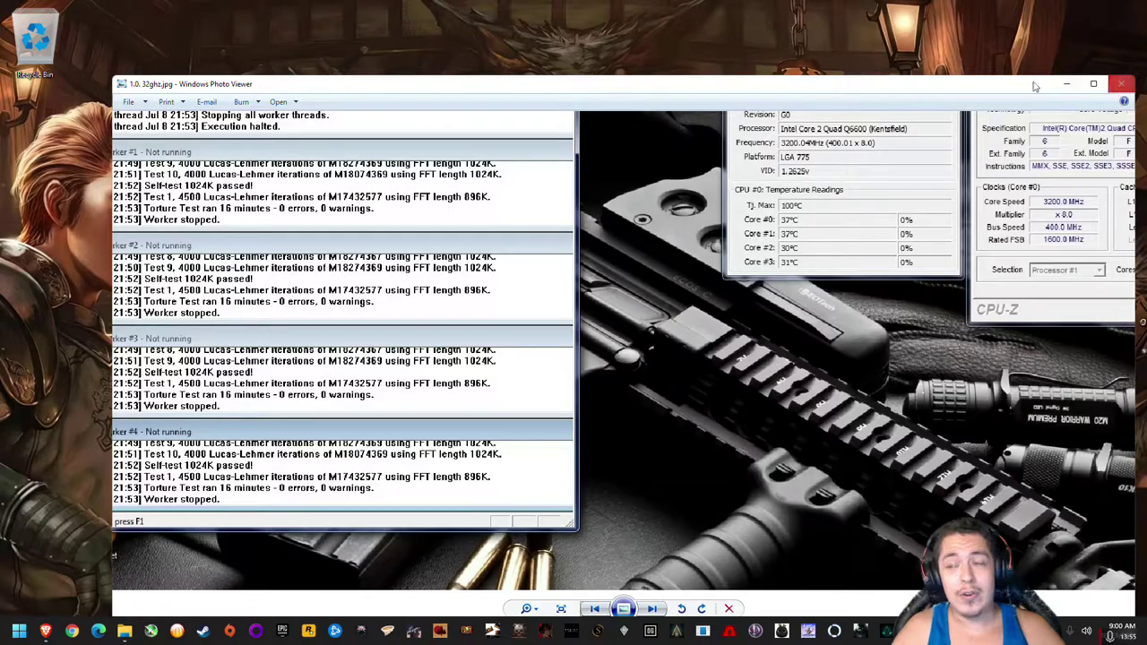
pyautogui.press('super+Right')
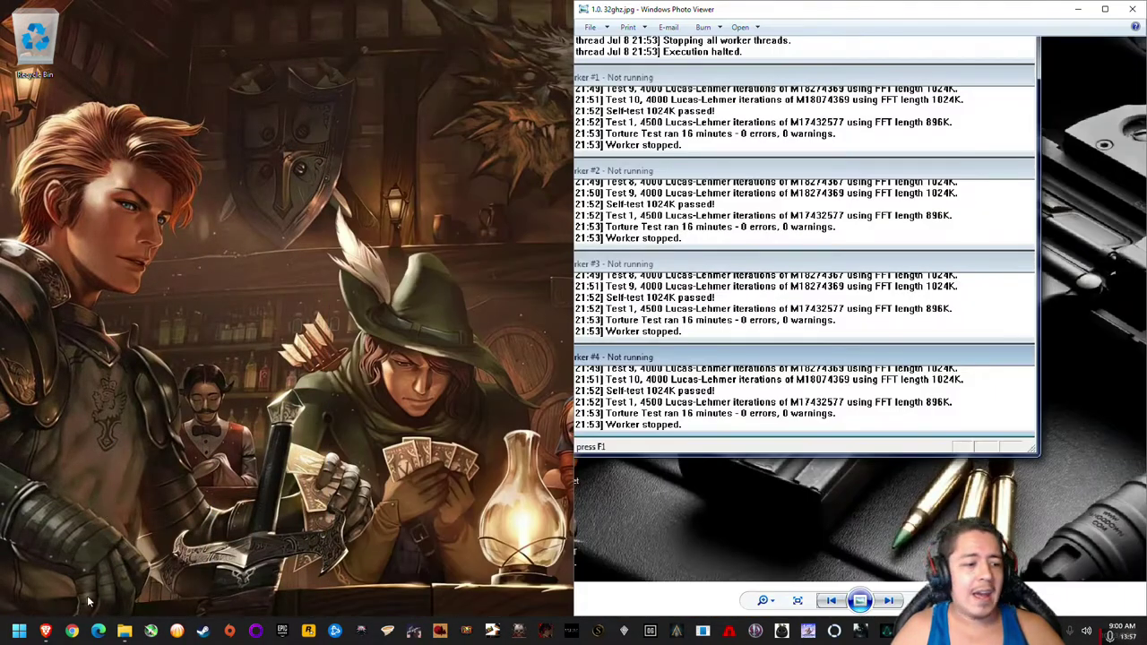
# Open 6.1. Joeypc20092.jpg from the Oldies folder with Photos and snap it side by side with Windows Photo Viewer
pyautogui.click(125, 631)
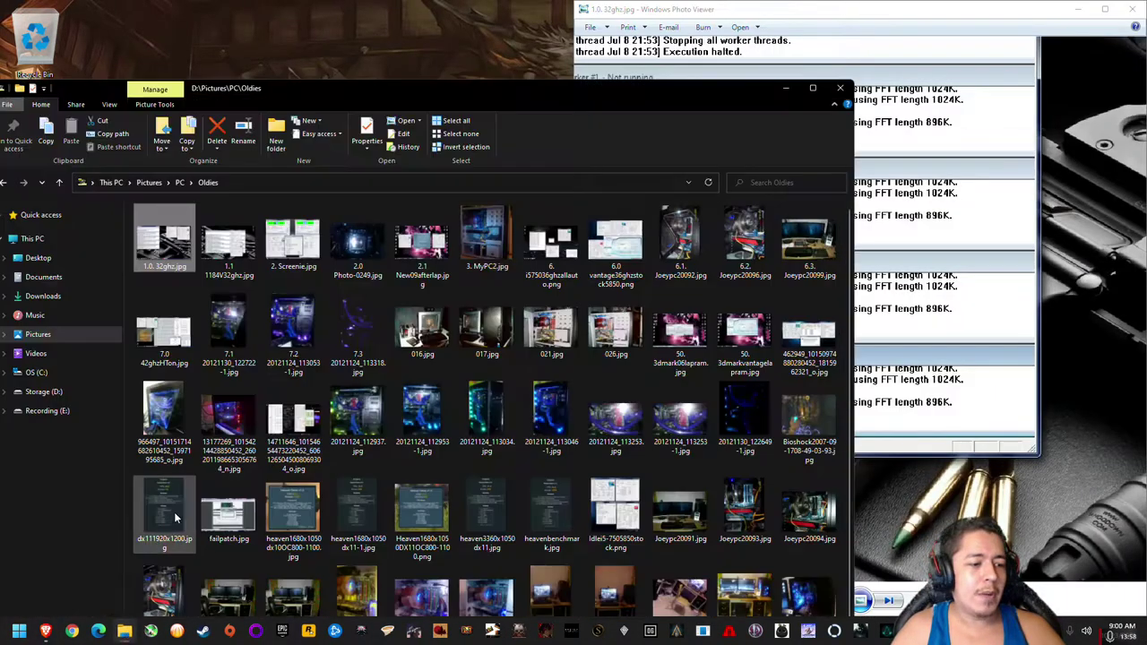
pyautogui.rightClick(349, 257)
pyautogui.press('Escape')
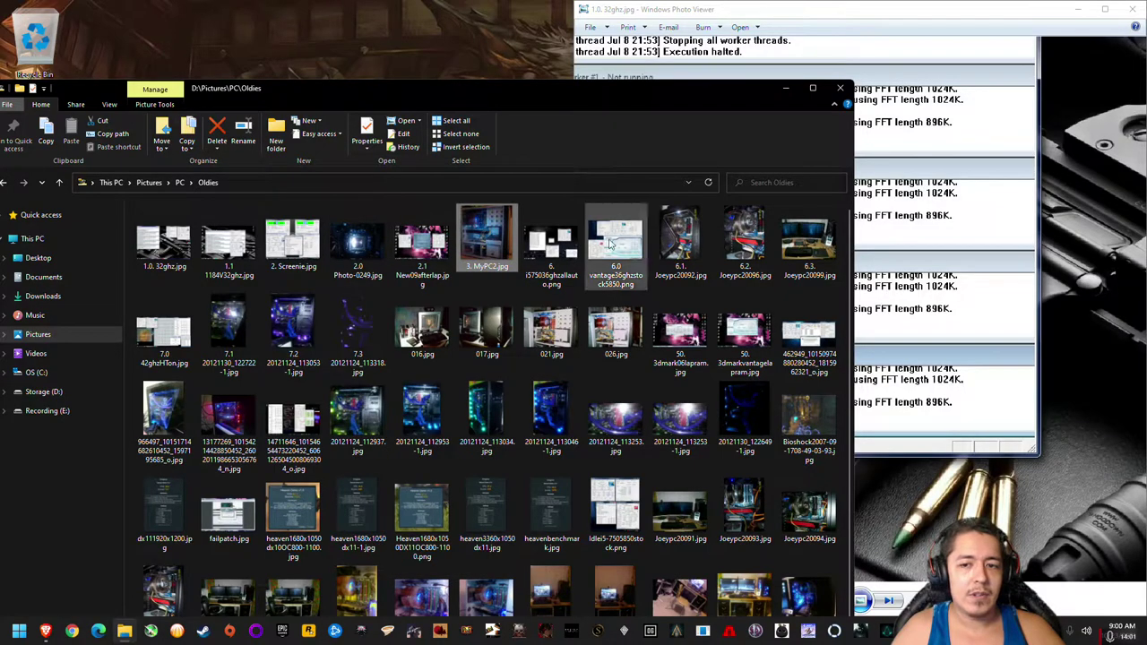
pyautogui.rightClick(696, 242)
pyautogui.moveTo(824, 375)
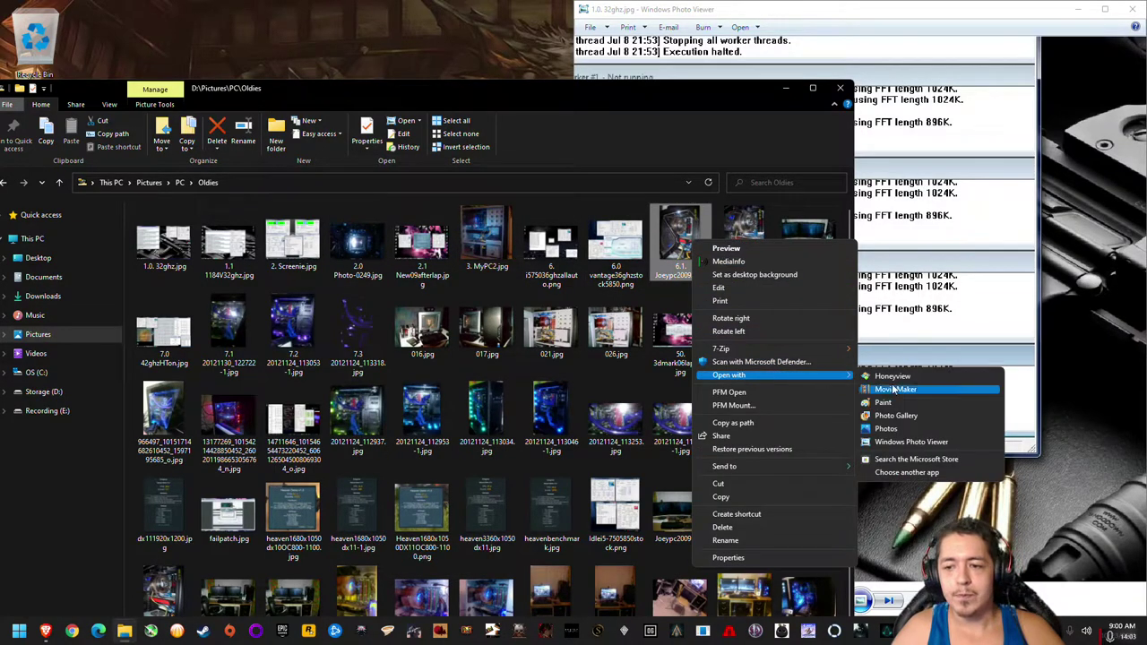
pyautogui.click(887, 428)
pyautogui.moveTo(578, 16); pyautogui.dragTo(546, 29)
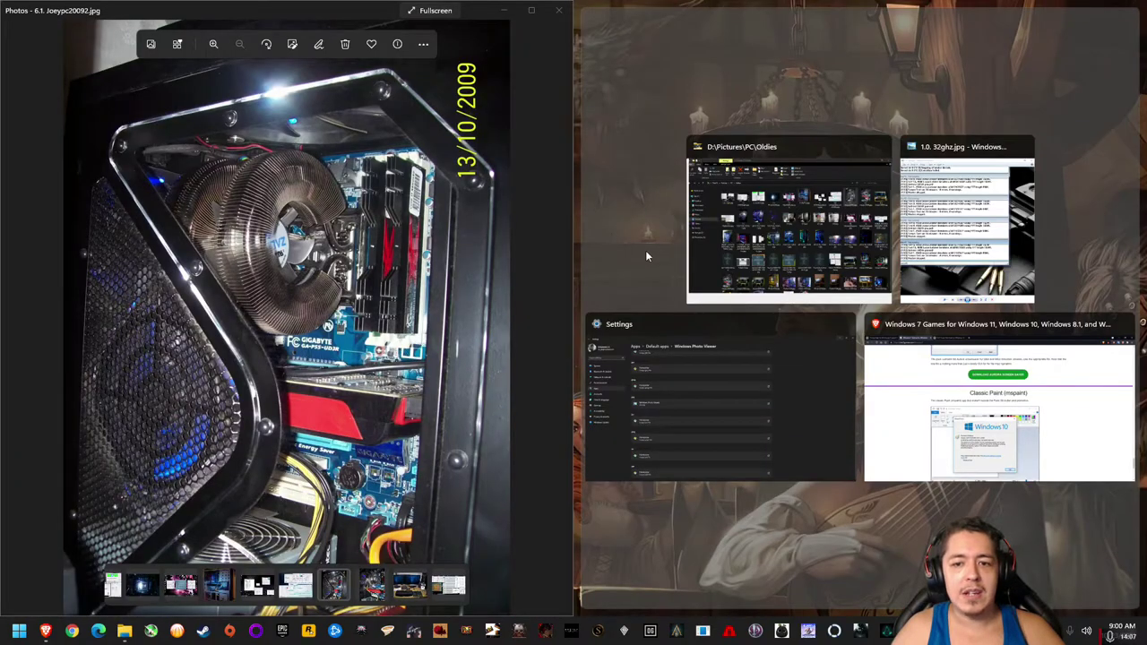
pyautogui.click(1015, 243)
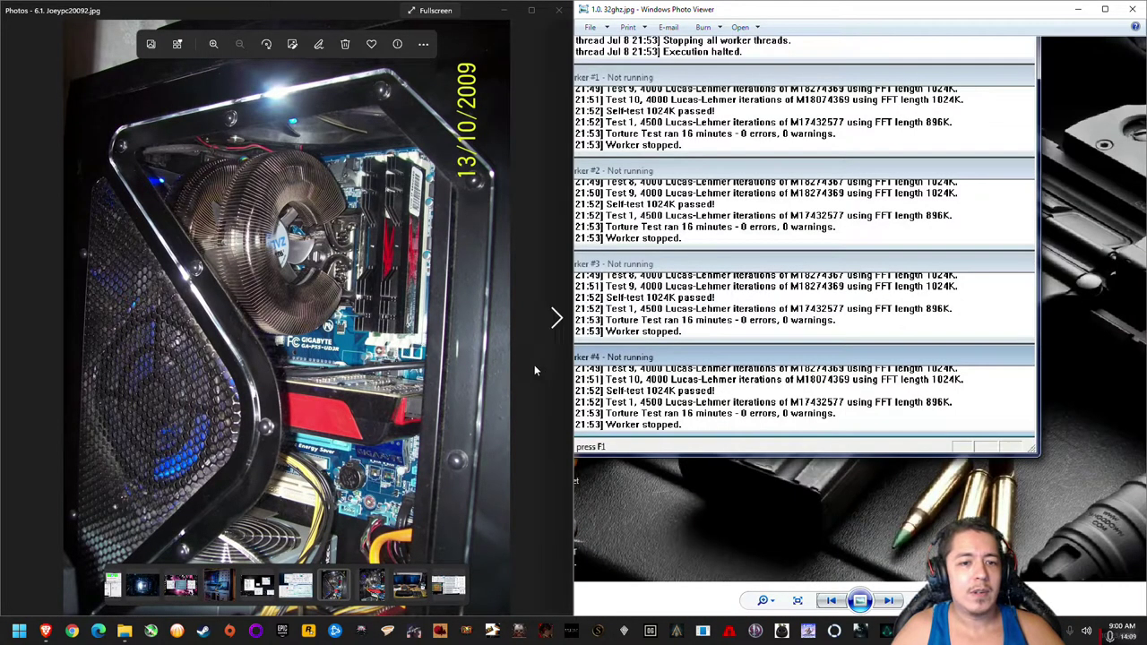
# Zoom in and out on 6.1. Joeypc20092.jpg in Photos, check the window's title bar options, and return to the fitted view
pyautogui.scroll(3, 432, 418)
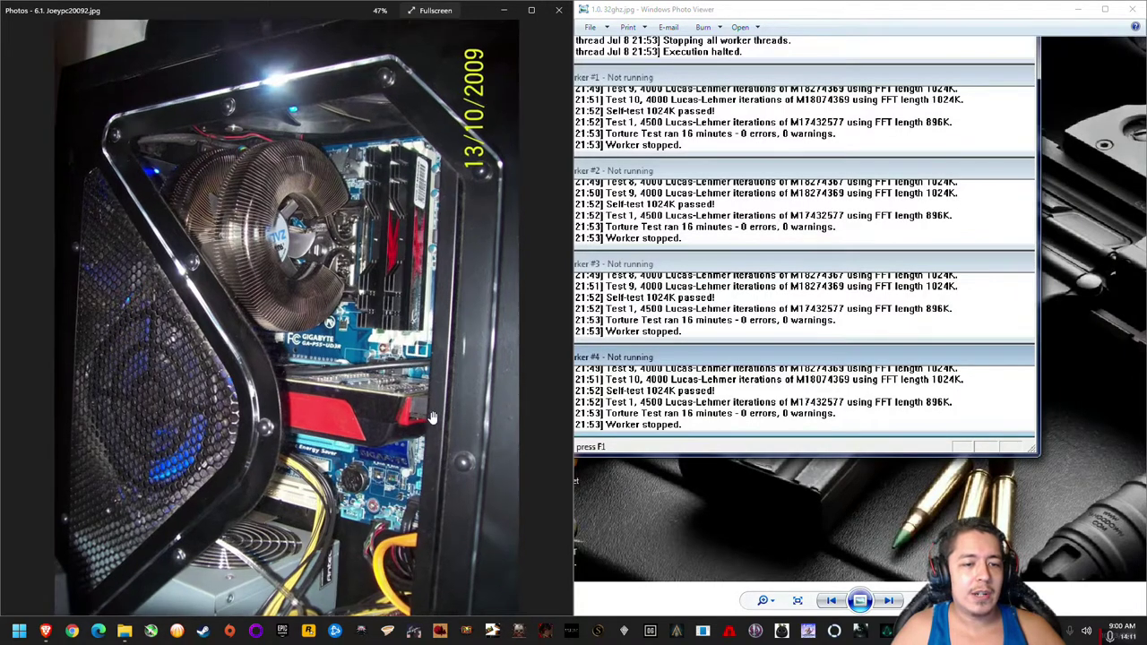
pyautogui.scroll(-2, 432, 417)
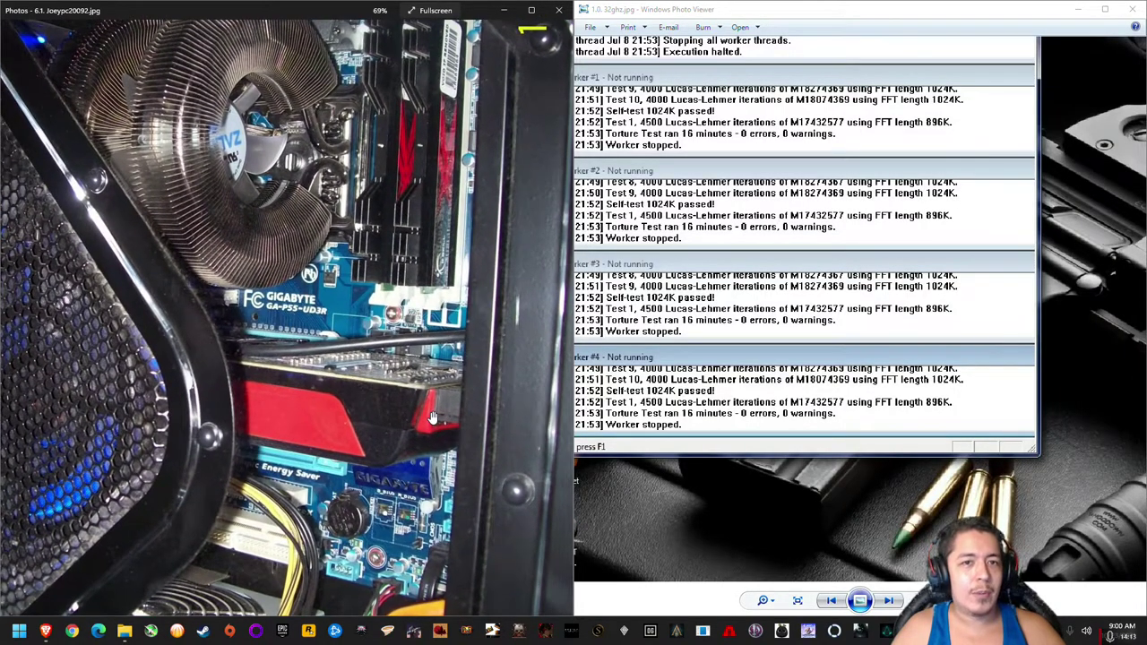
pyautogui.scroll(2, 424, 416)
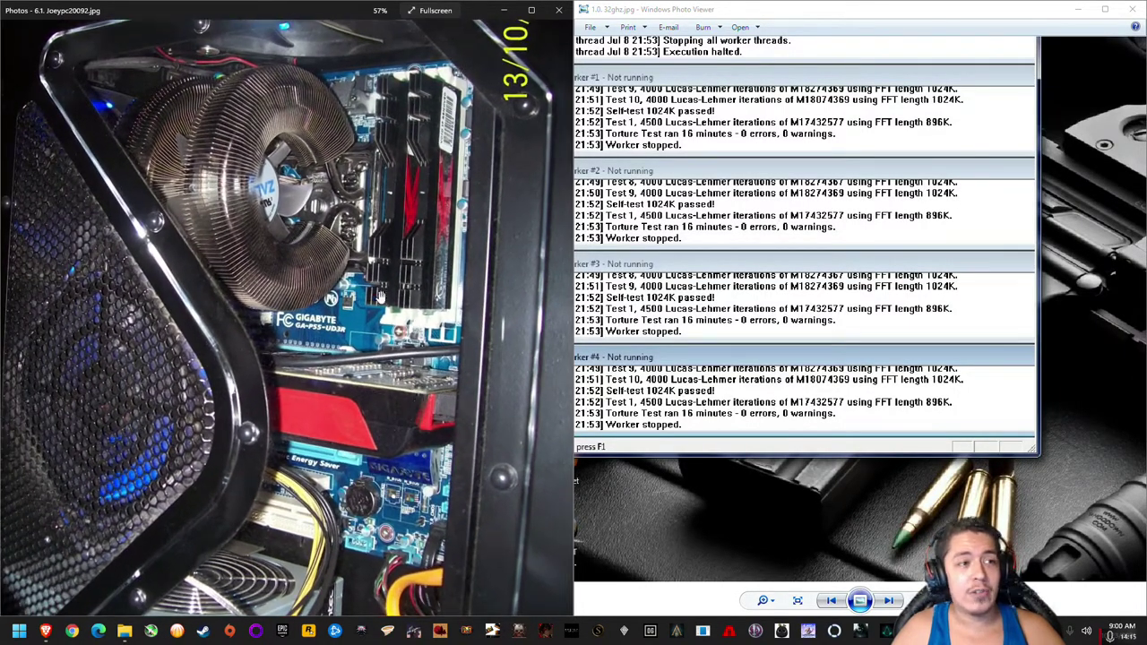
pyautogui.rightClick(198, 13)
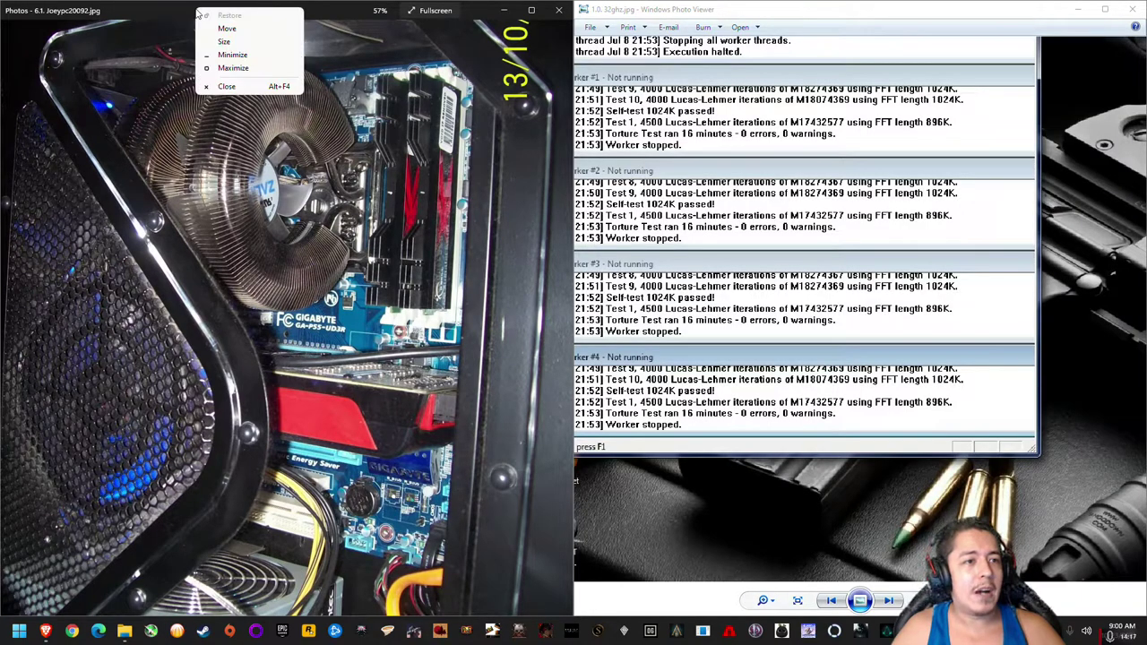
pyautogui.click(145, 18)
pyautogui.scroll(-2, 343, 262)
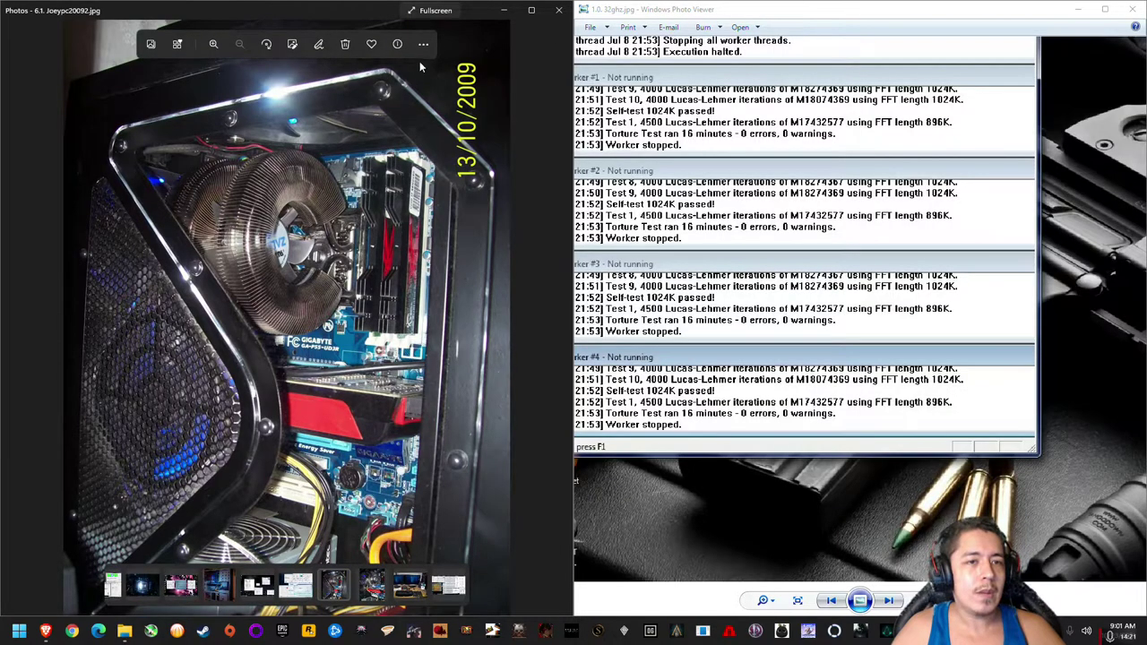
# Review the Photos settings, set the mouse wheel to view next or previous item, and test it from the open picture
pyautogui.click(423, 44)
pyautogui.click(359, 290)
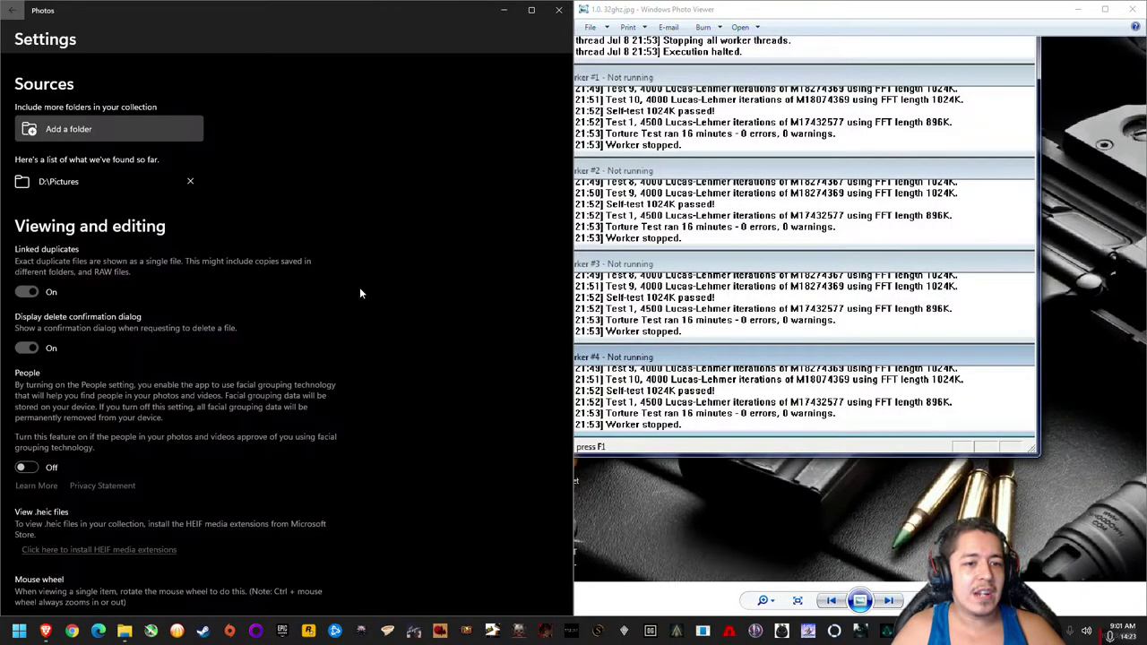
pyautogui.scroll(-4, 178, 358)
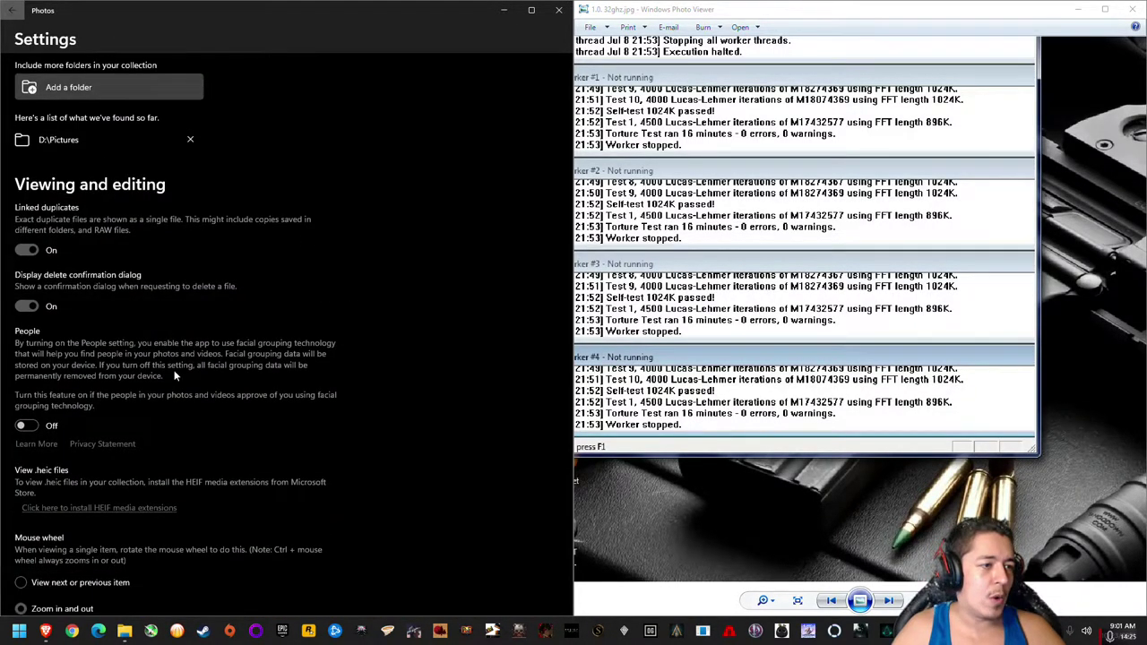
pyautogui.scroll(-8, 228, 498)
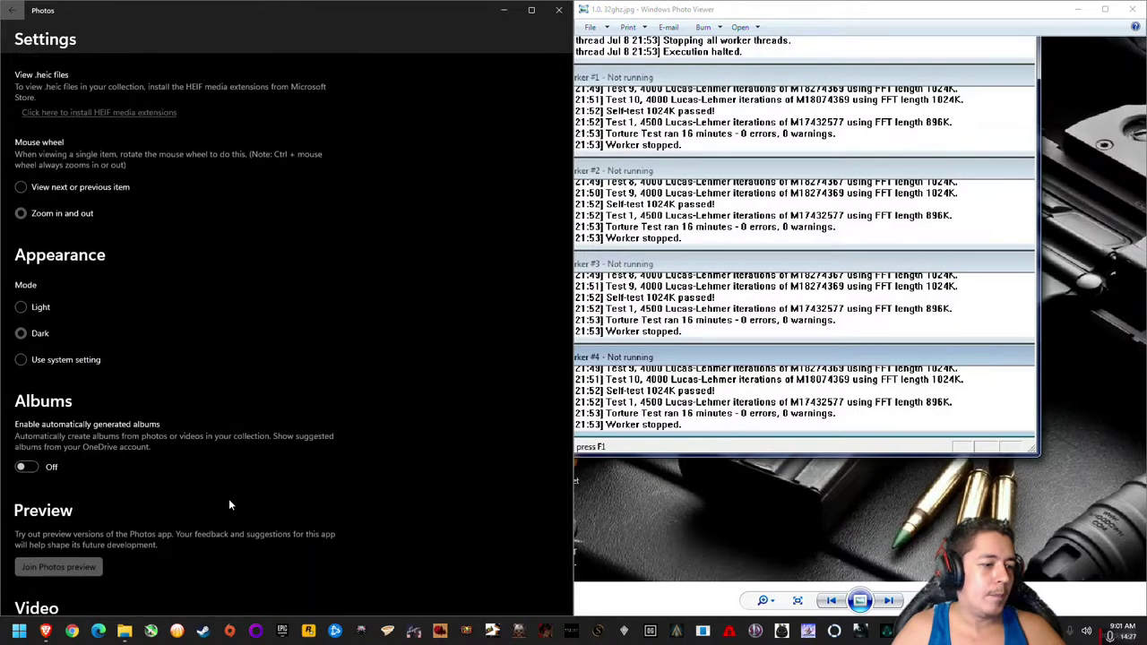
pyautogui.scroll(-10, 228, 505)
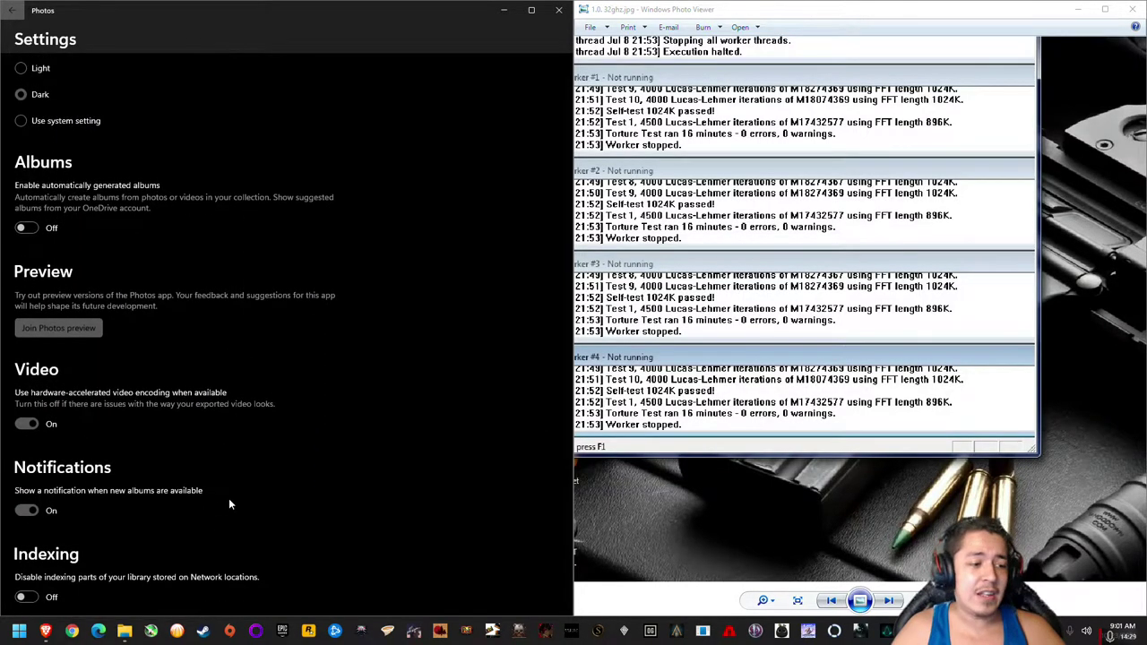
pyautogui.scroll(12, 318, 329)
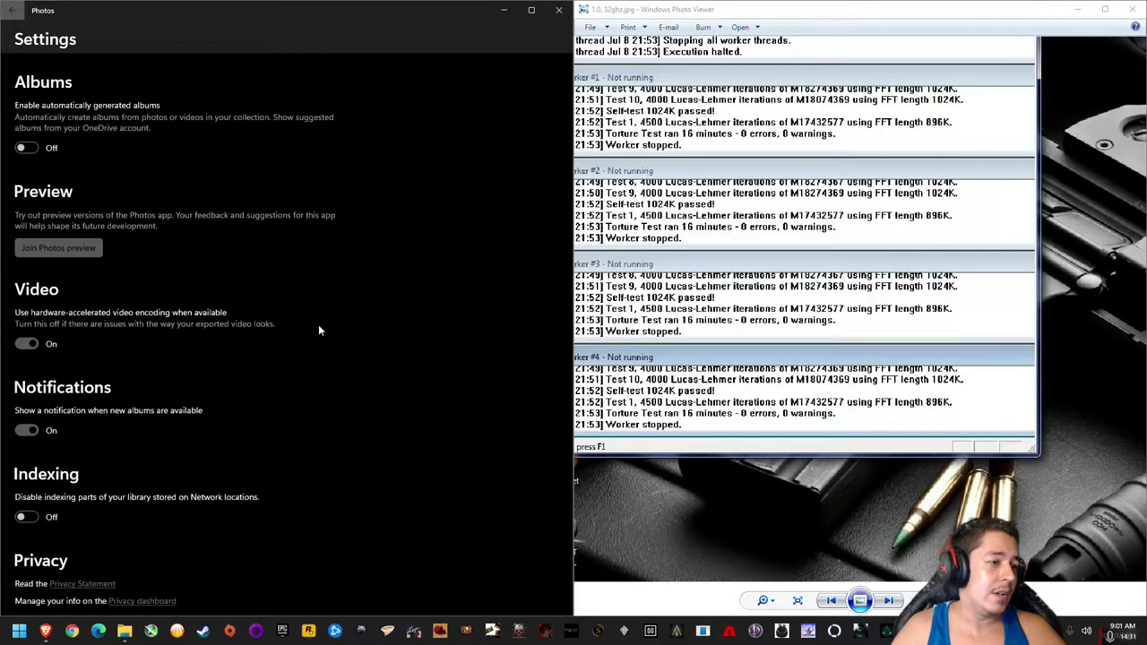
pyautogui.scroll(6, 116, 368)
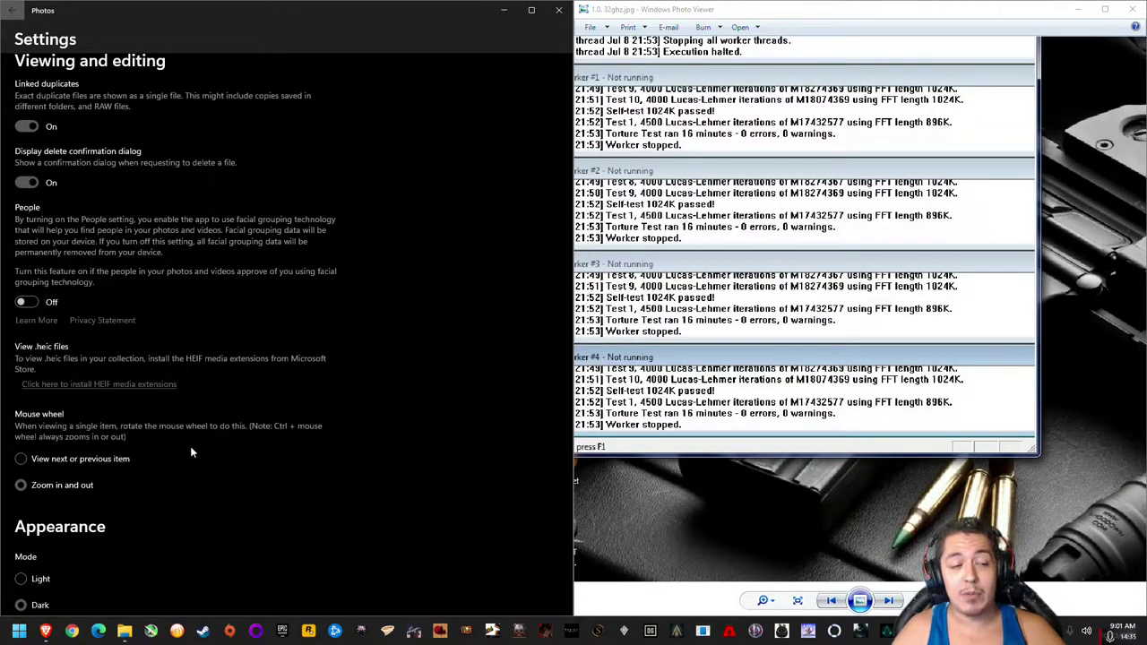
pyautogui.click(63, 464)
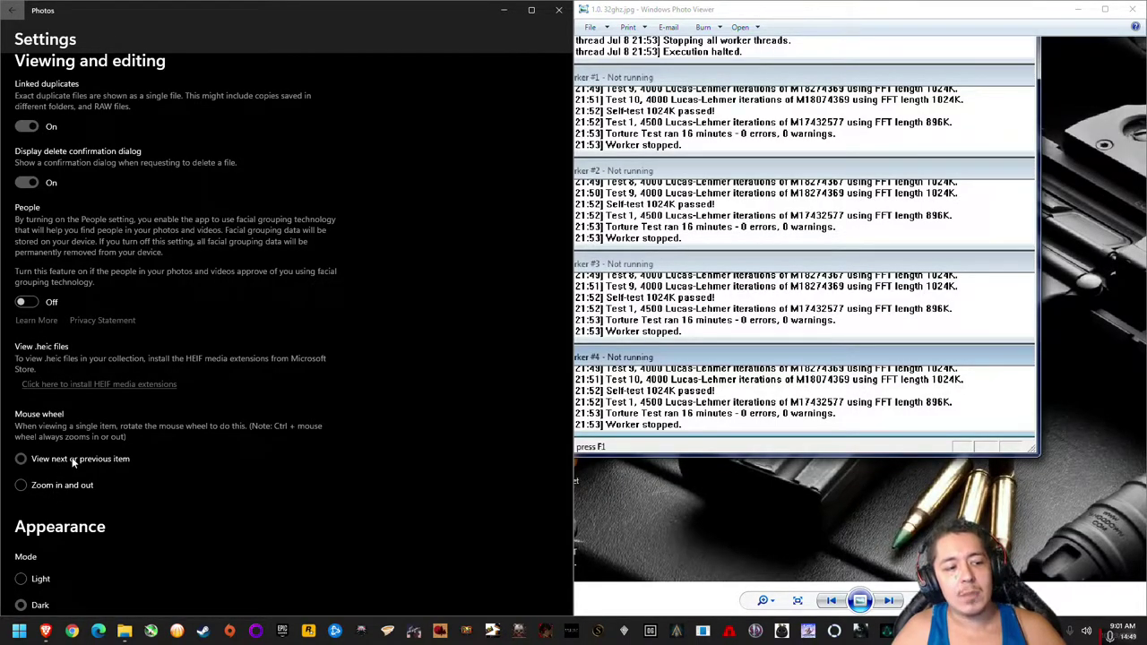
pyautogui.click(13, 10)
pyautogui.scroll(-1, 402, 334)
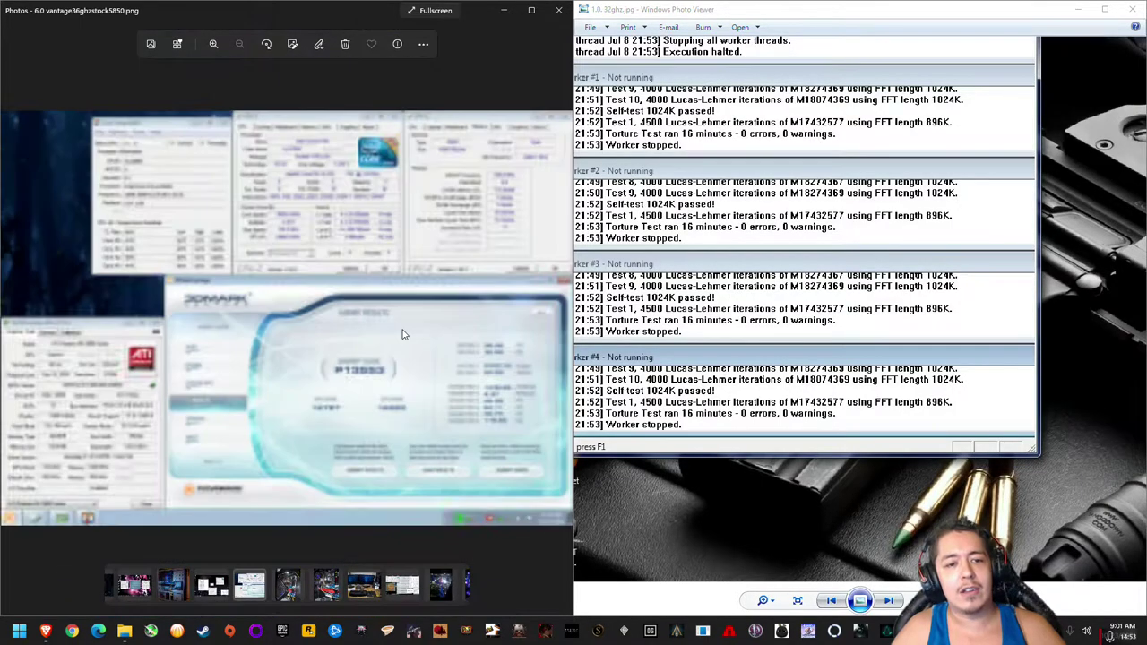
# Browse the neighbouring pictures in Photos from 6.0 vantage36ghzstock5850.png, ending on 6.3. Joeypc20099.jpg
pyautogui.click(173, 584)
pyautogui.click(216, 598)
pyautogui.click(251, 587)
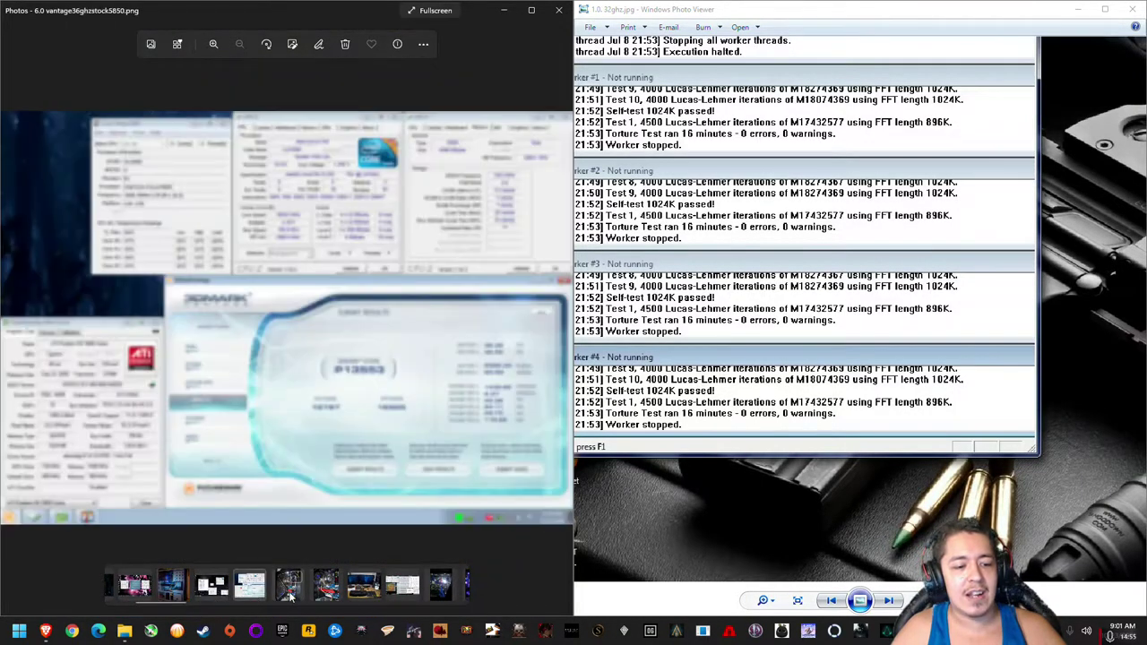
pyautogui.scroll(-3, 305, 593)
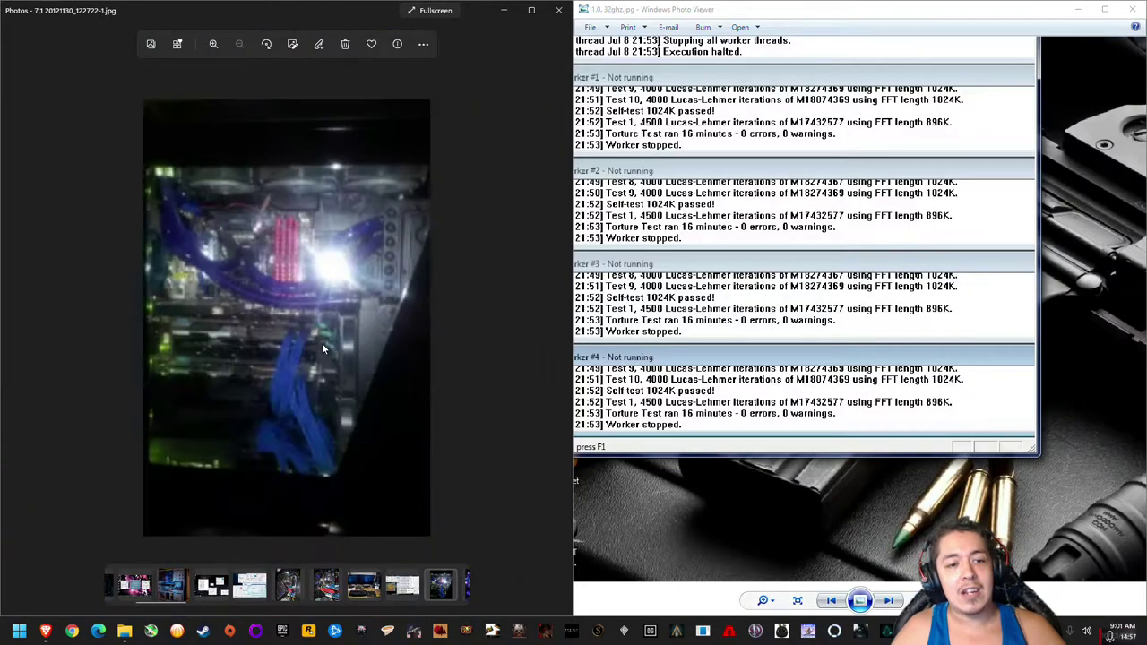
pyautogui.scroll(2, 323, 344)
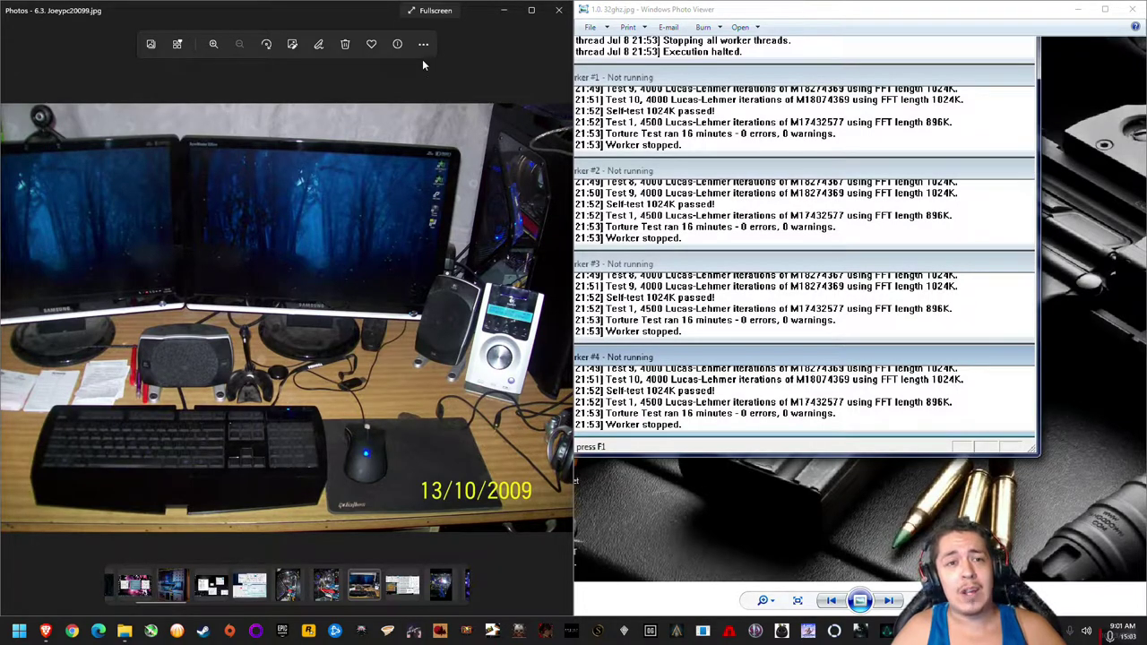
# Show 6.3. Joeypc20099.jpg in full screen, zoom in and out on it, and return to the windowed view
pyautogui.click(426, 12)
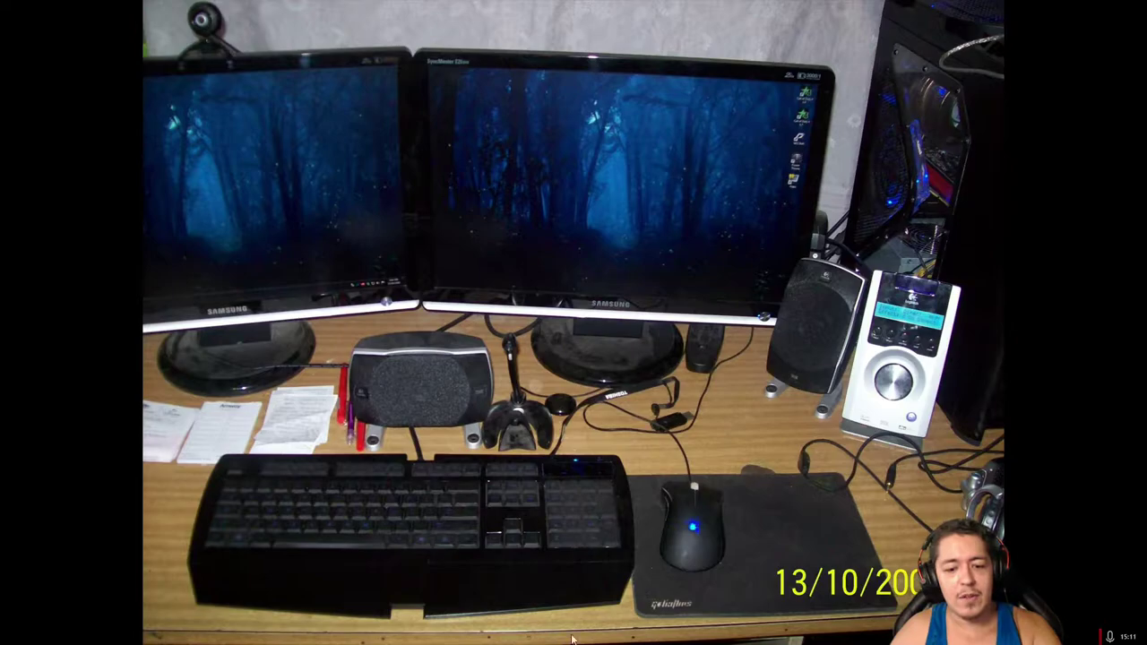
pyautogui.scroll(3, 591, 238)
pyautogui.scroll(-3, 590, 247)
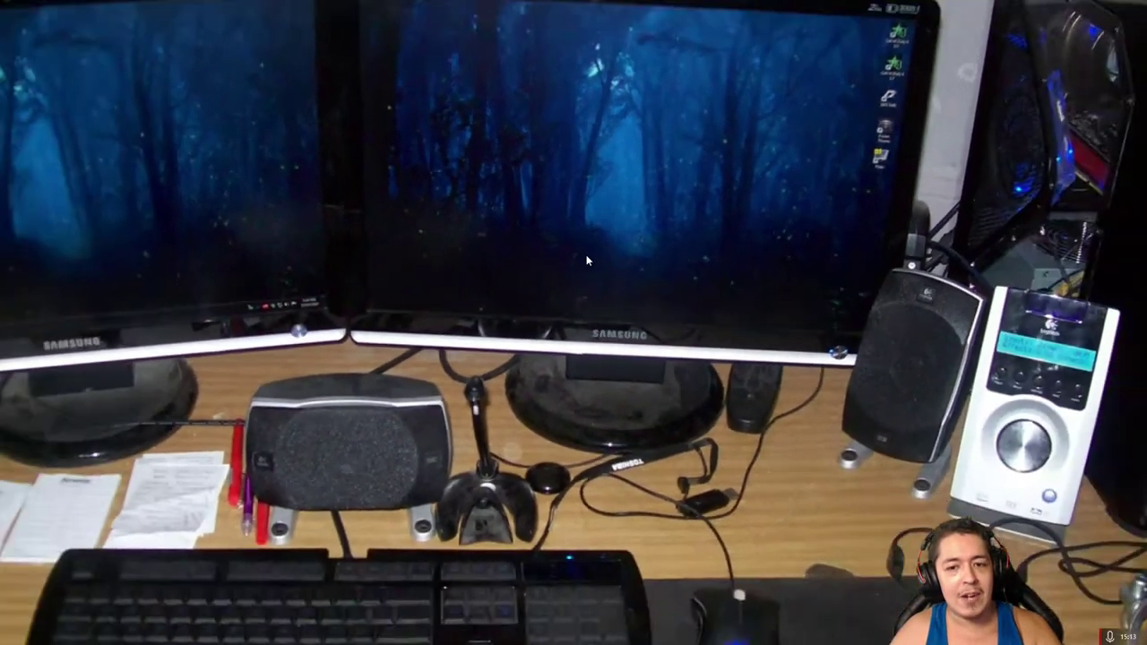
pyautogui.press('Escape')
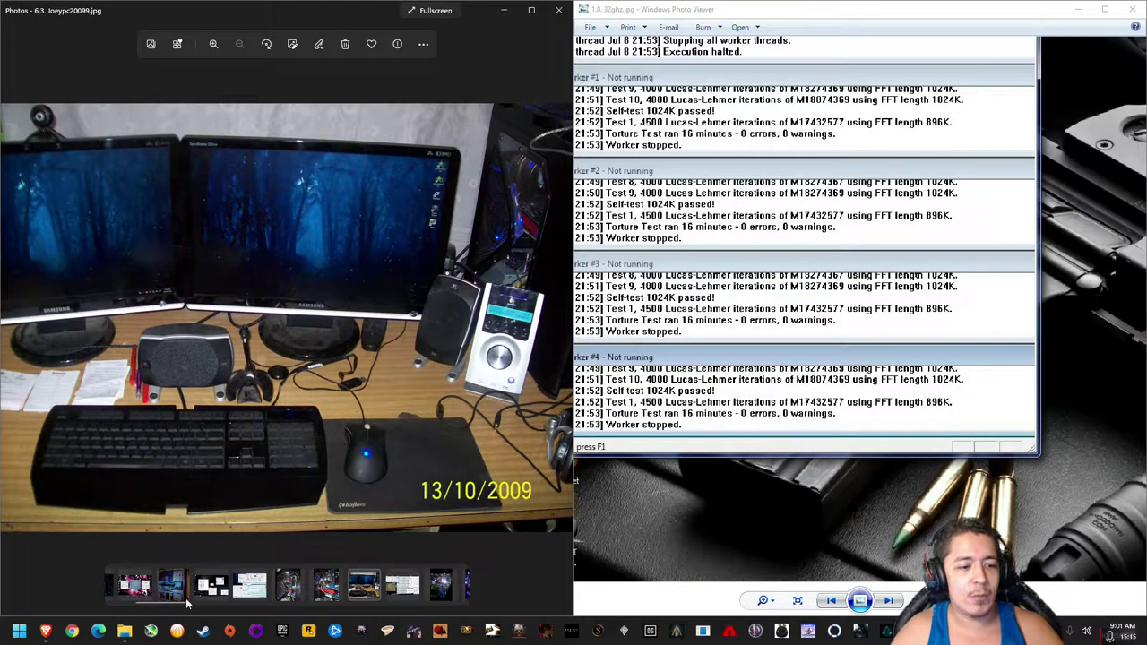
pyautogui.scroll(2, 374, 376)
pyautogui.scroll(-2, 371, 376)
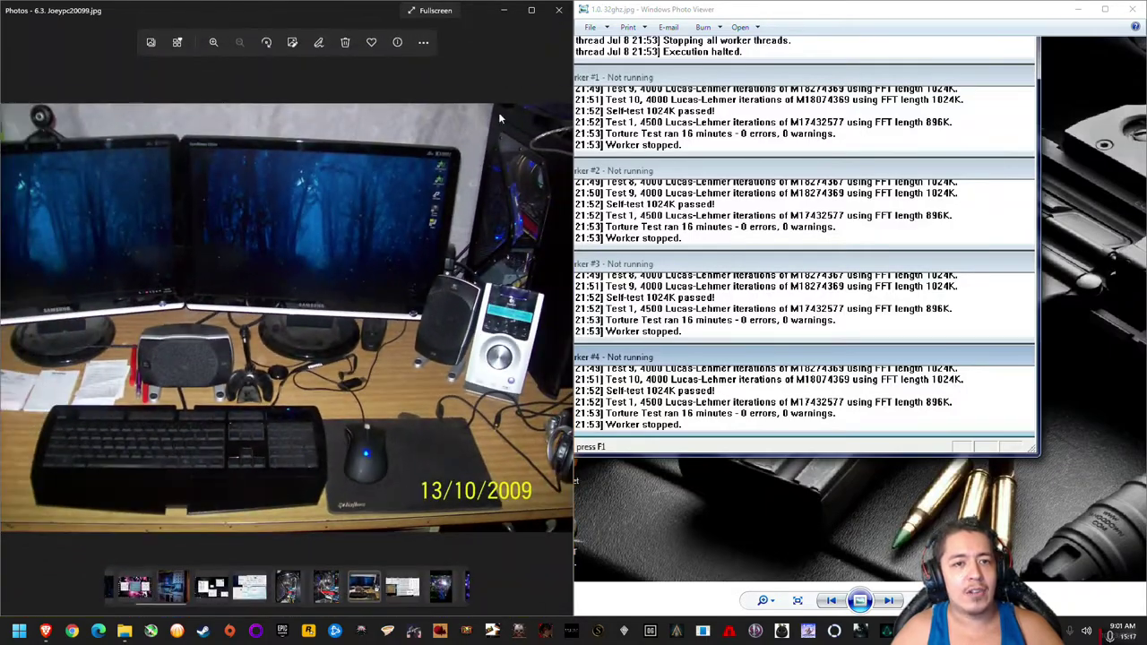
# Reopen 6.3. Joeypc20099.jpg in full screen and browse back and forth through its neighbouring pictures with the on-screen navigation arrows
pyautogui.click(426, 11)
pyautogui.press('Right')
pyautogui.press('Left')
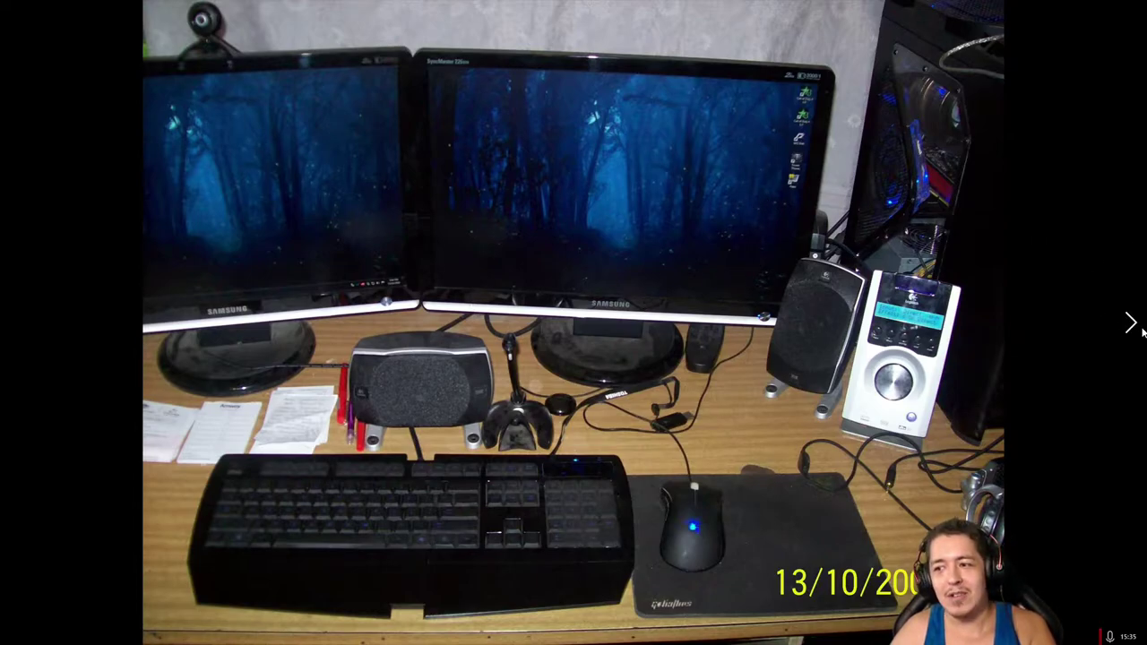
pyautogui.click(1131, 324)
pyautogui.click(1130, 324)
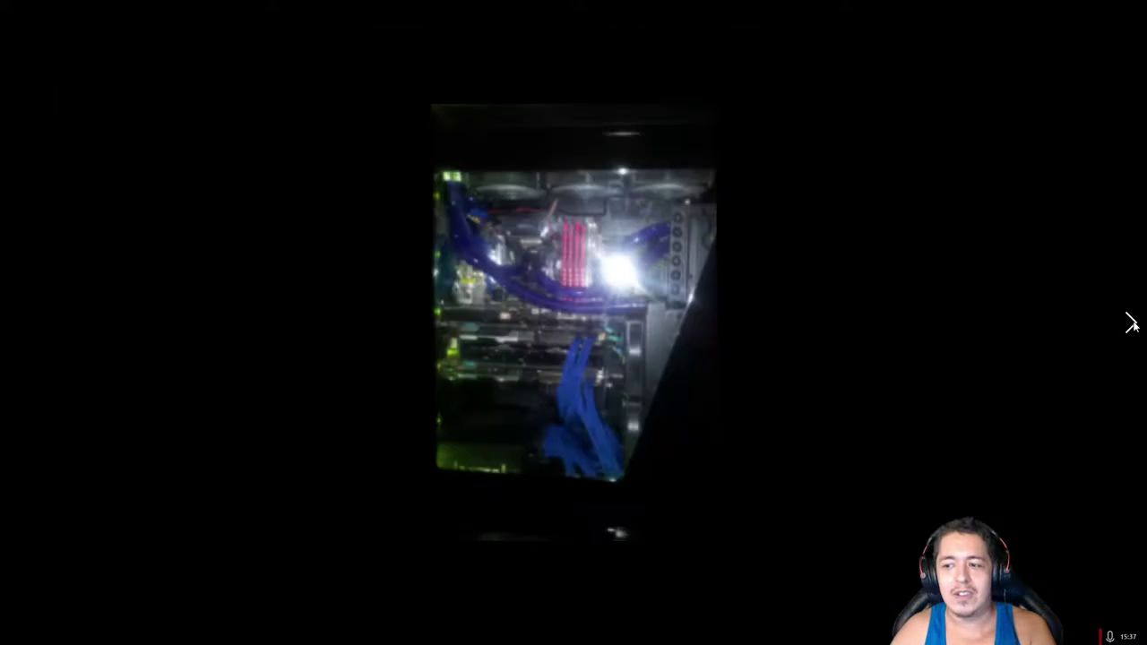
pyautogui.click(9, 327)
pyautogui.click(8, 329)
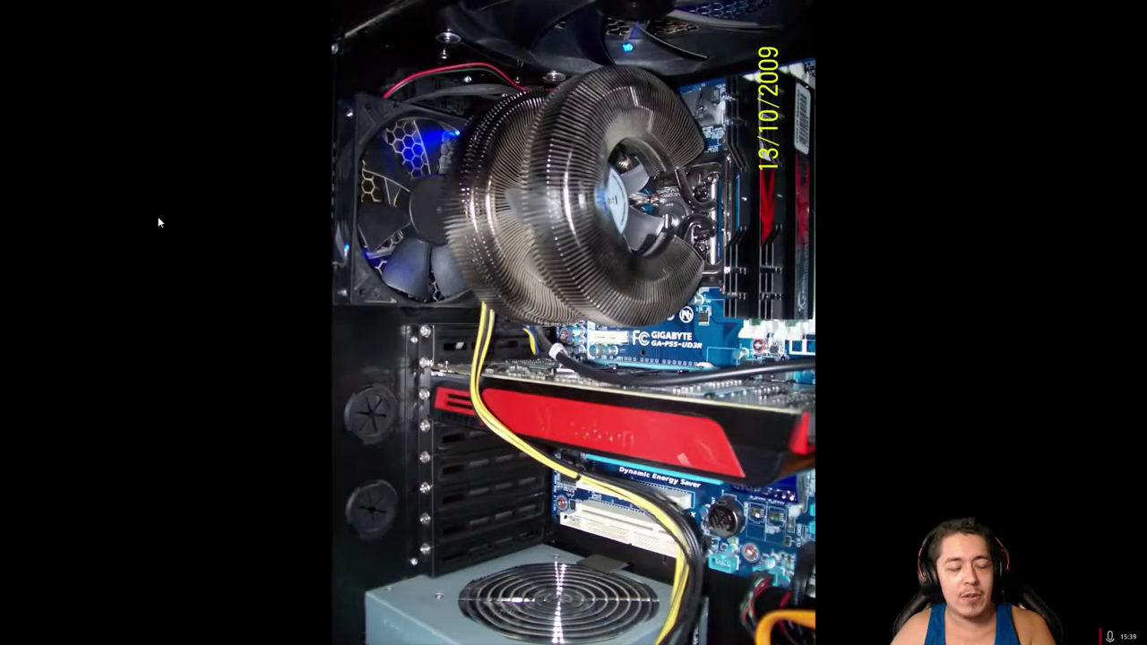
pyautogui.click(1131, 325)
pyautogui.click(1131, 324)
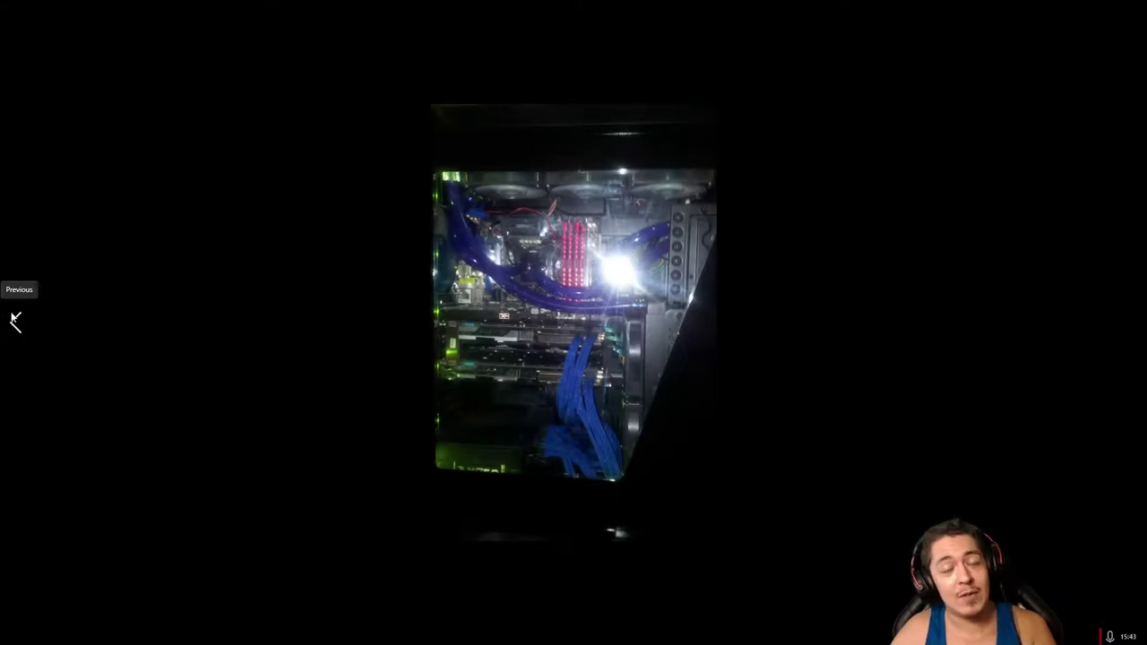
pyautogui.click(14, 321)
pyautogui.click(14, 321)
pyautogui.click(15, 321)
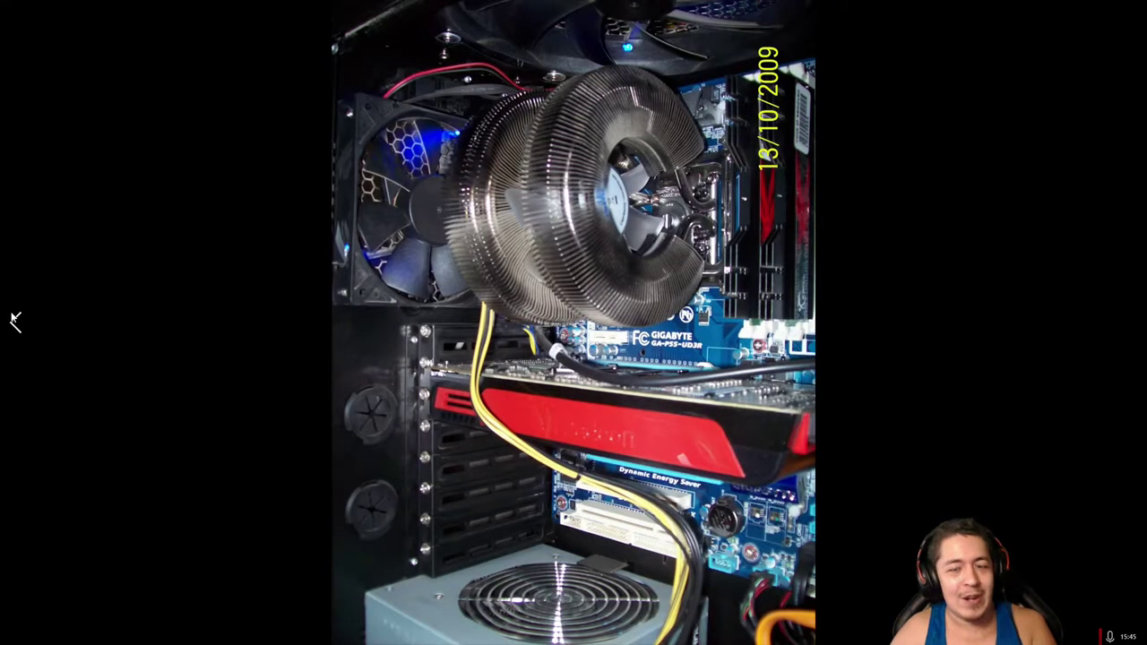
pyautogui.click(14, 323)
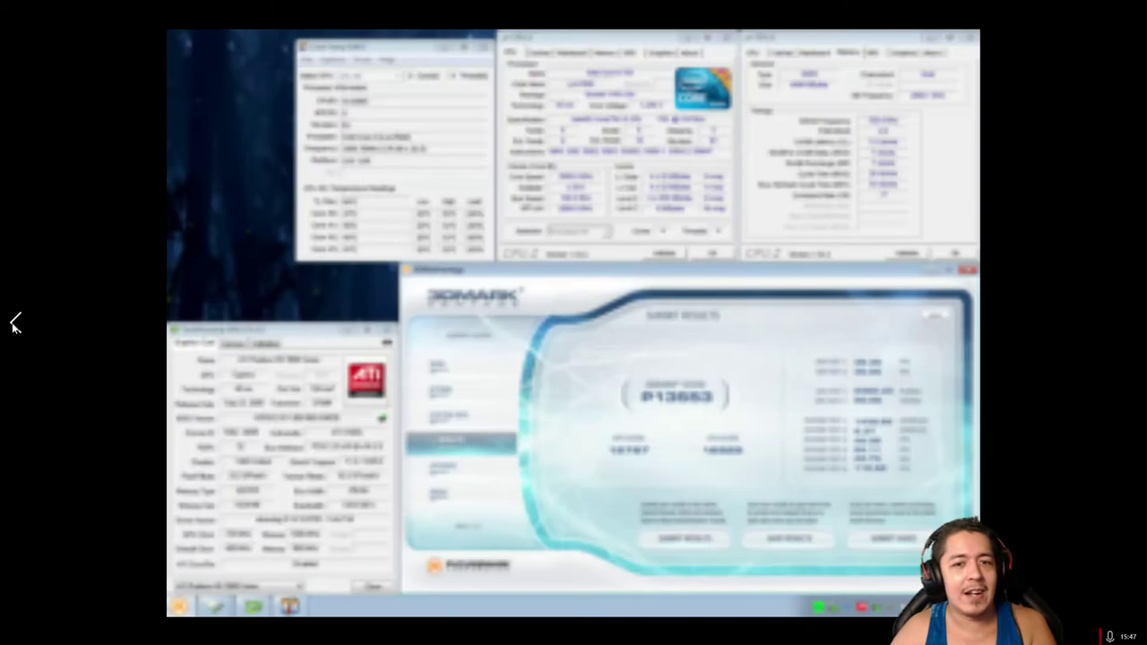
pyautogui.click(1140, 305)
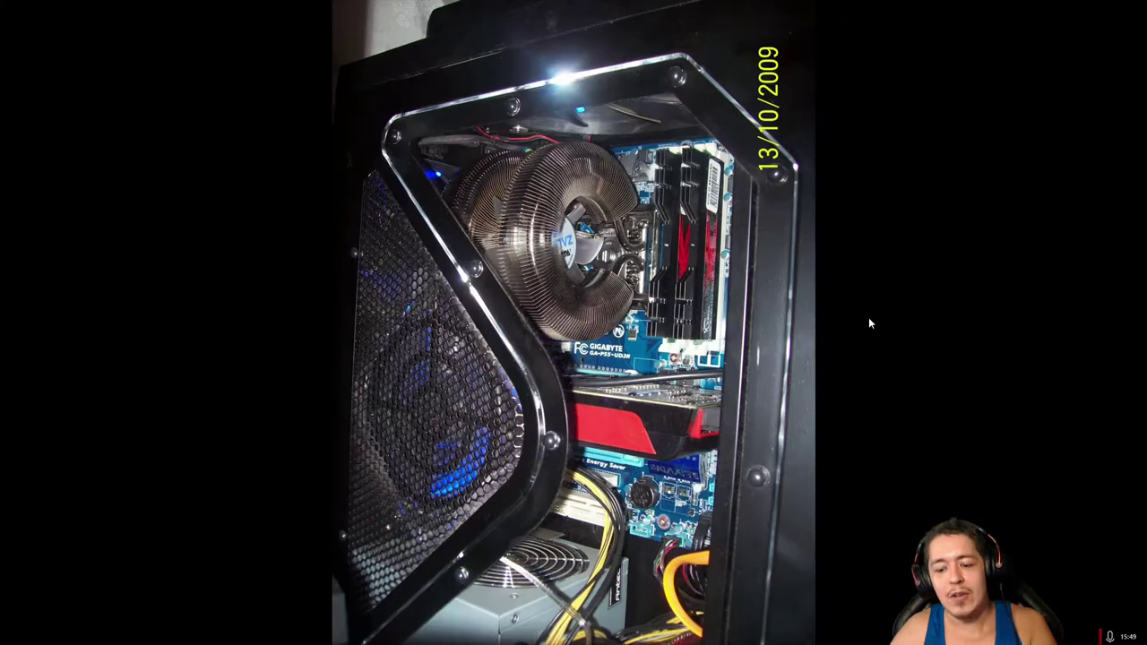
# Flip back and forth between the full-screen PC interior photos and the 3DMark Vantage screenshot to check how each picture loads
pyautogui.press('Right')
pyautogui.press('Left')
pyautogui.press('Right')
pyautogui.press('Left')
pyautogui.press('Right')
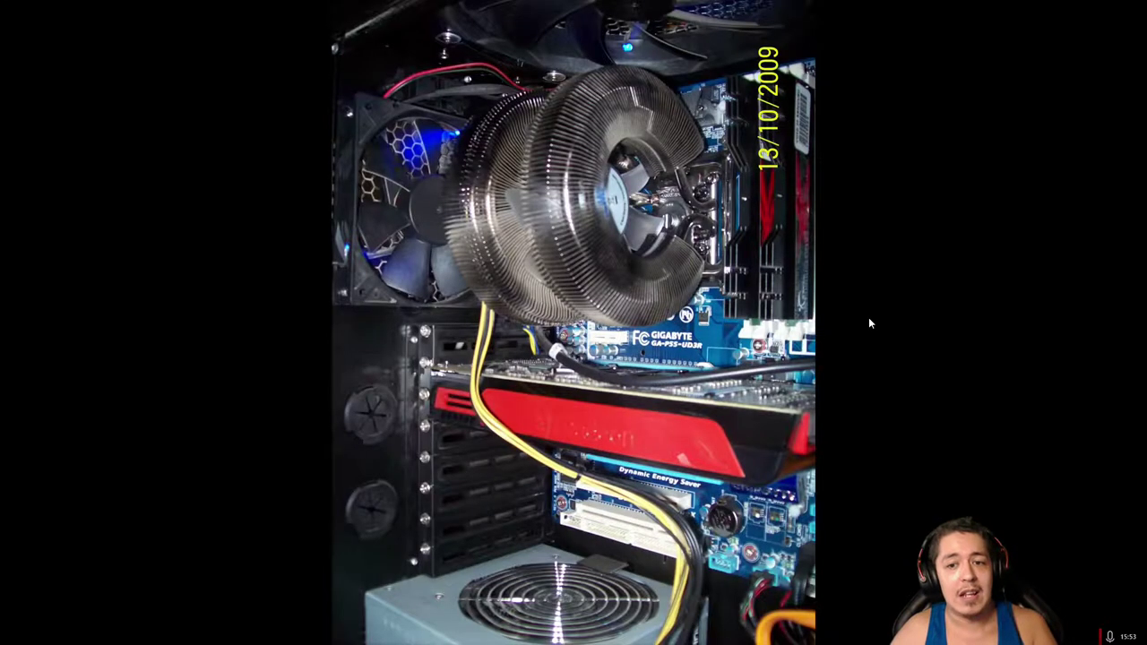
pyautogui.press('Left')
pyautogui.press('Left')
pyautogui.press('Right')
pyautogui.press('Left')
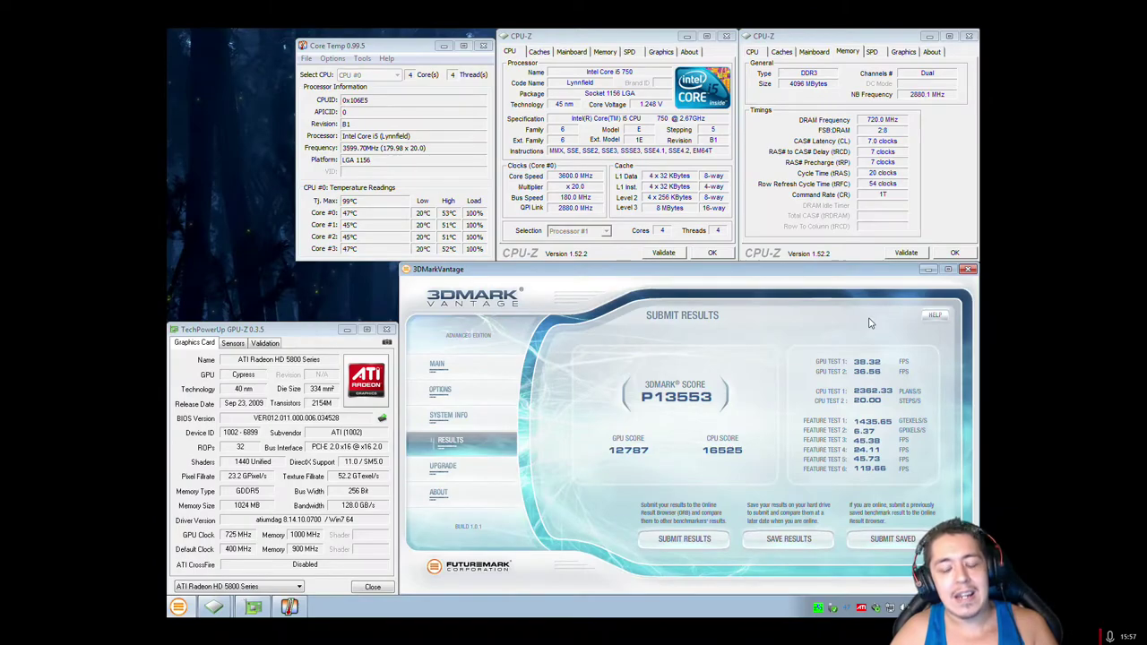
pyautogui.press('Right')
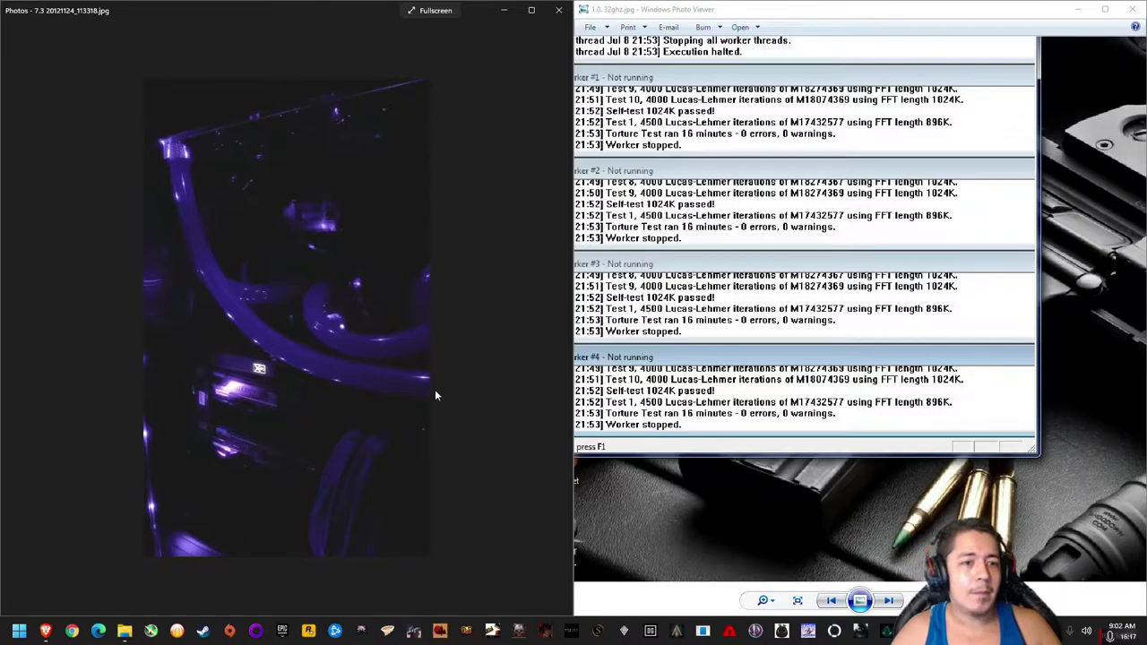
# Zoom in on 7.3 20121124_113318.jpg and try Photos at quarter-screen size above File Explorer, going back to half-screen height
pyautogui.scroll(3, 417, 390)
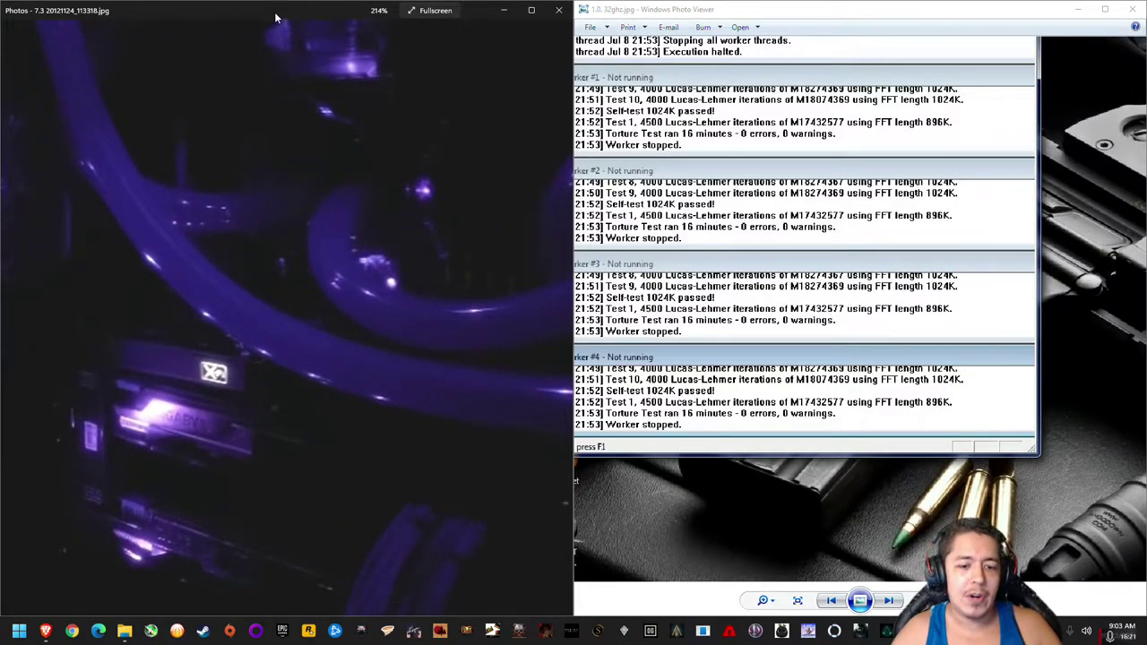
pyautogui.moveTo(257, 10); pyautogui.dragTo(144, 7)
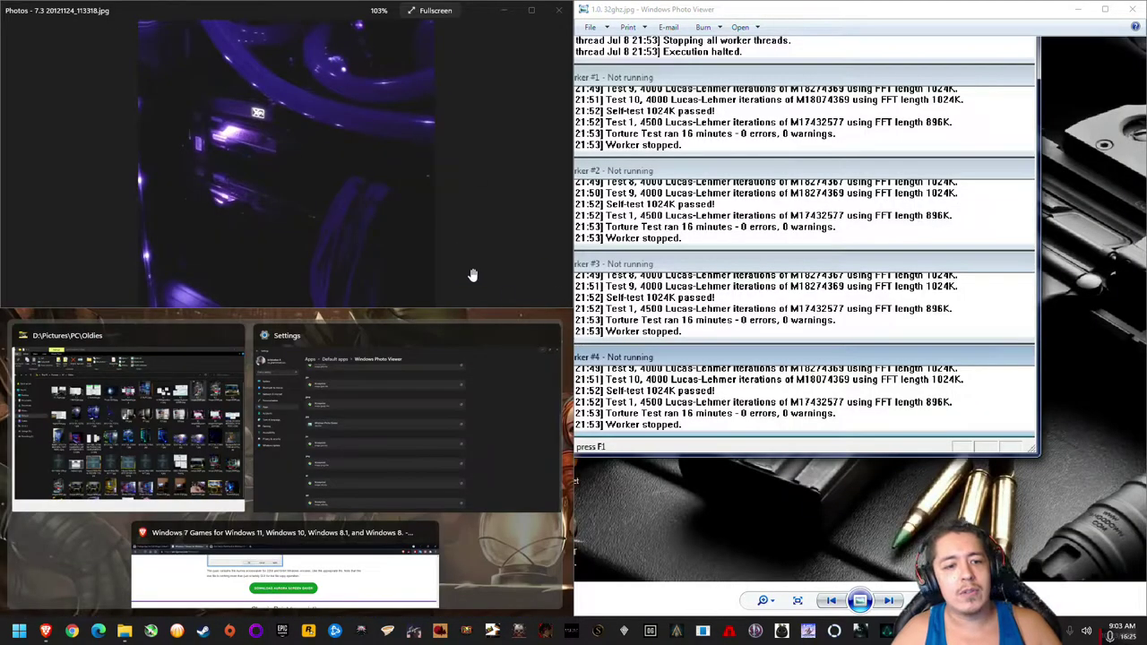
pyautogui.click(397, 205)
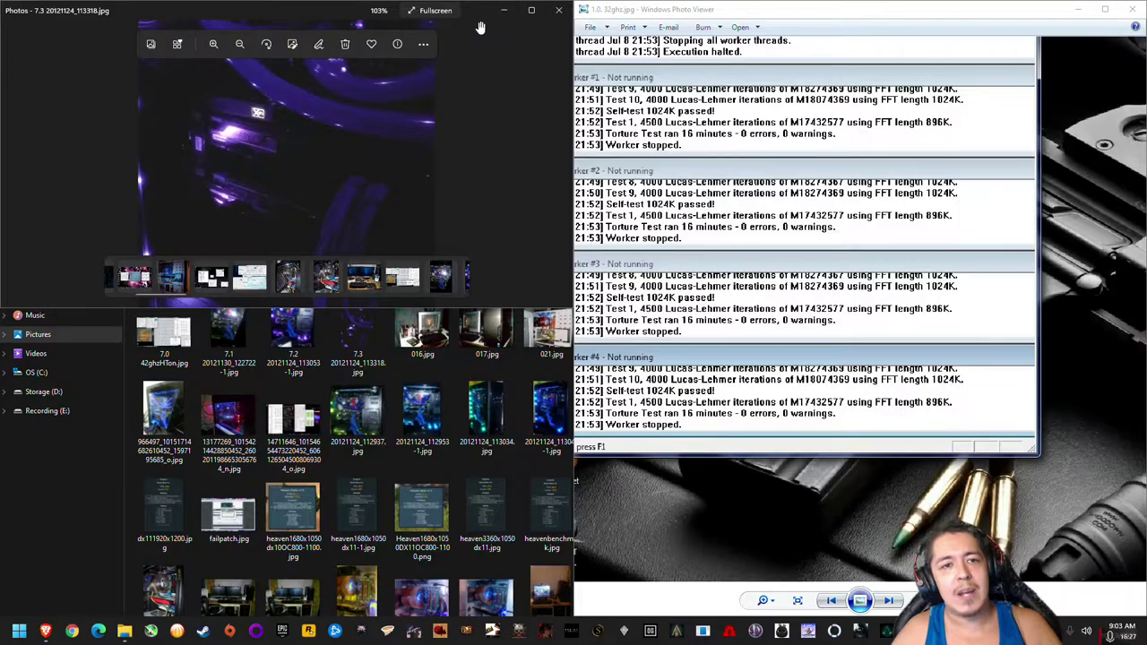
pyautogui.doubleClick(354, 9)
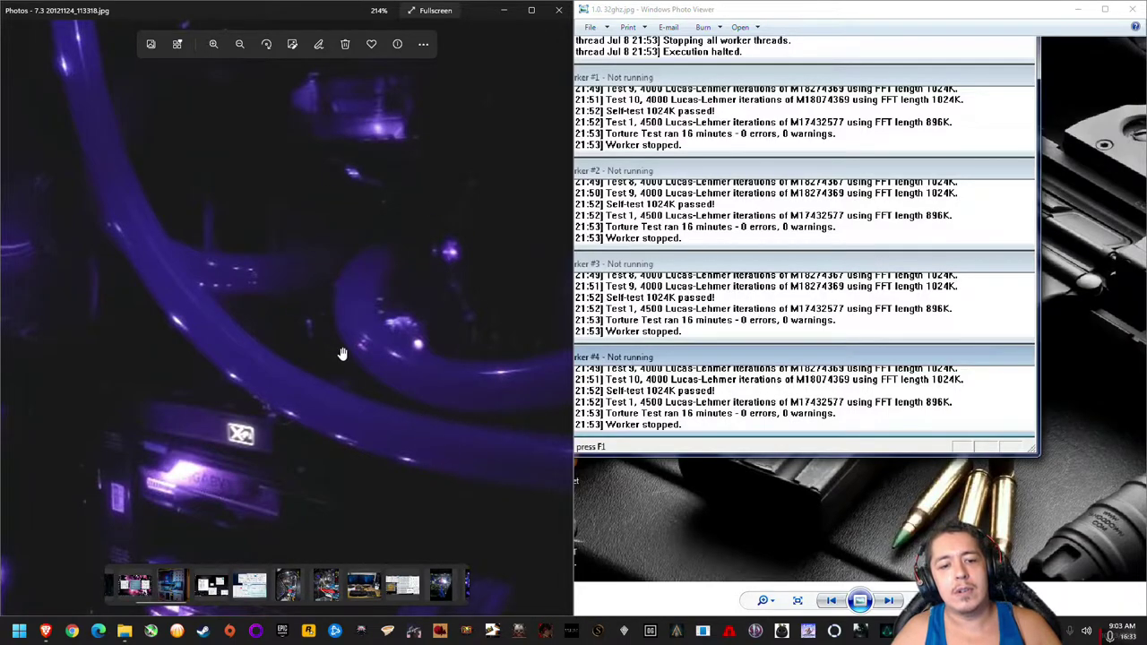
# Go back to 7.0 42ghzHTon.jpg in Photos, zoom in on it, and switch to the next picture and back
pyautogui.press('Left')
pyautogui.press('Left')
pyautogui.press('Left')
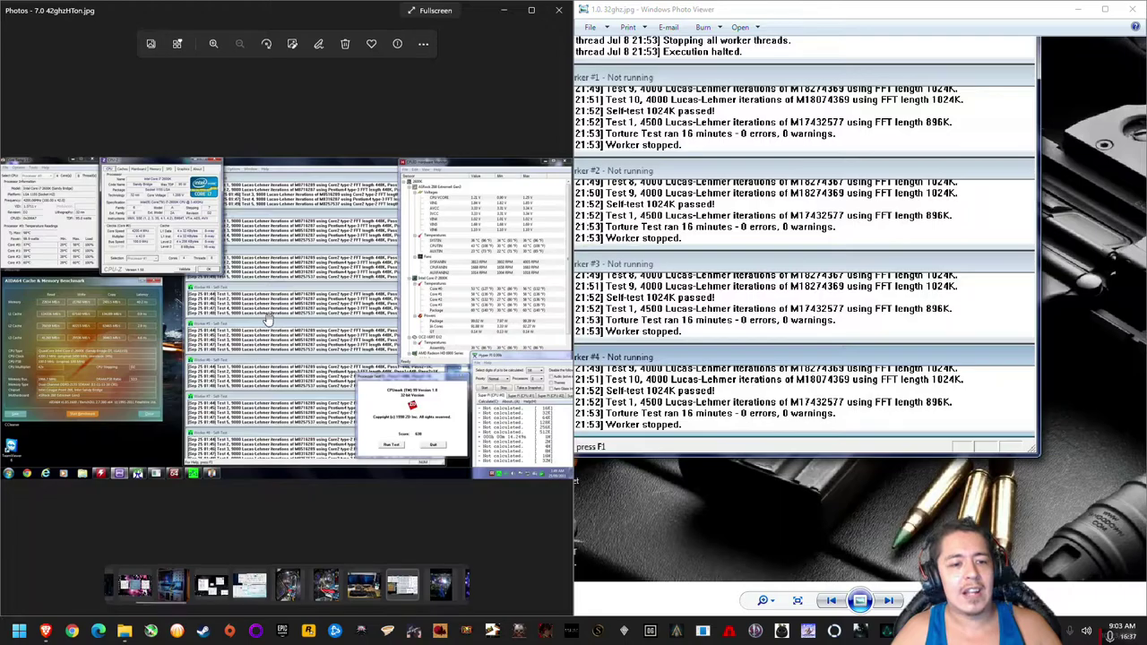
pyautogui.scroll(5, 342, 330)
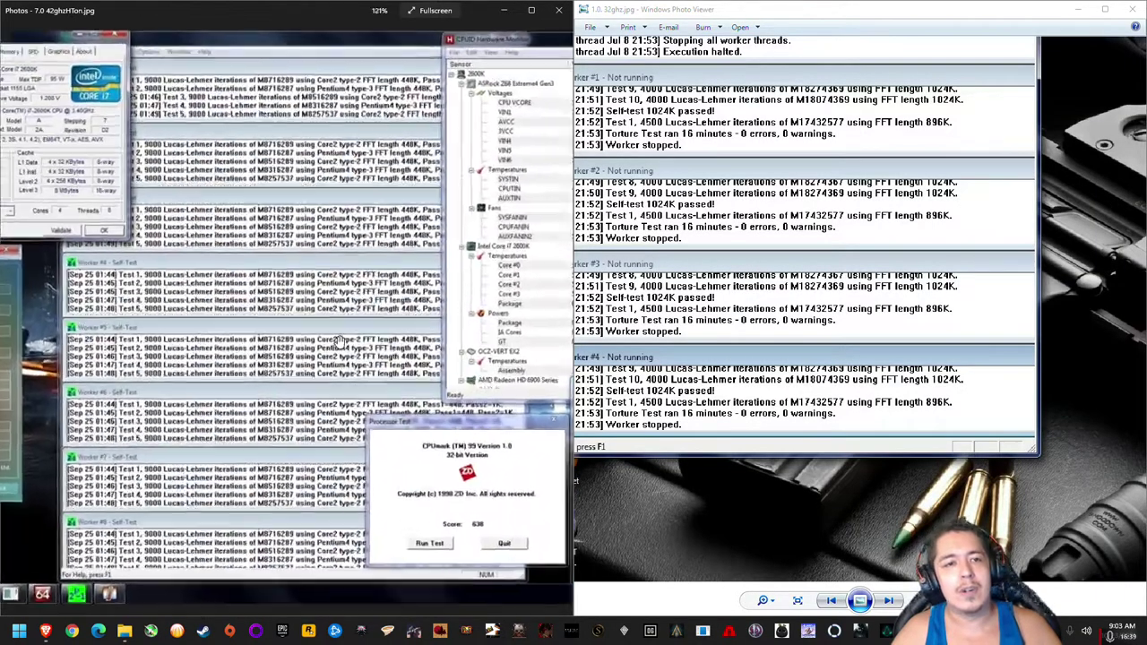
pyautogui.press('Right')
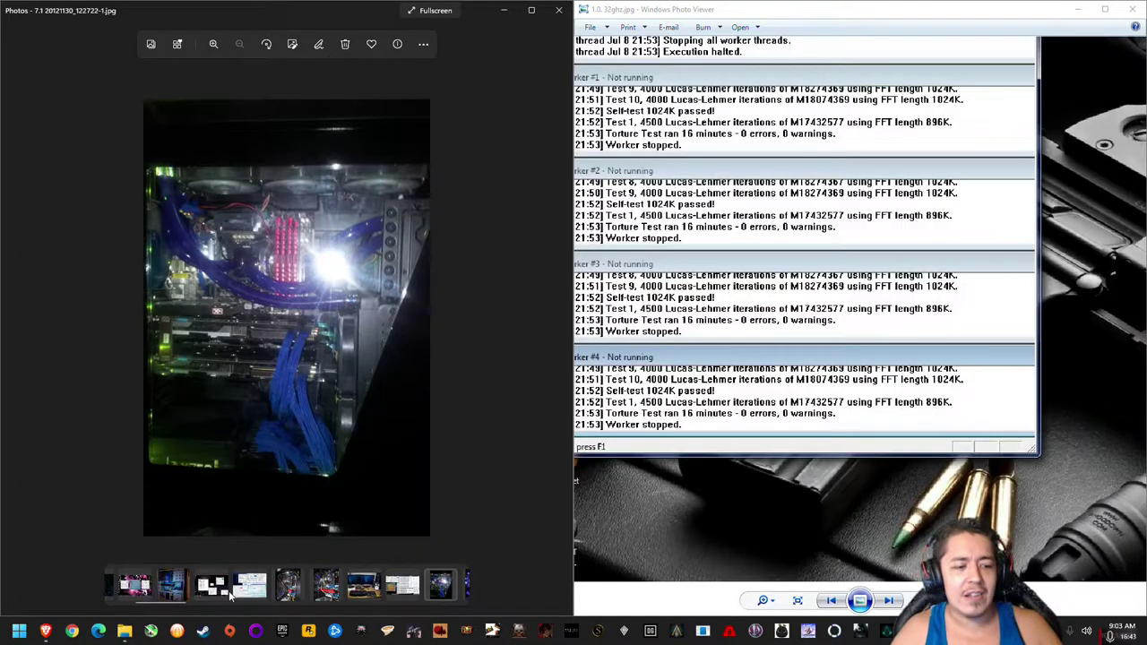
pyautogui.scroll(5, 372, 274)
pyautogui.press('Left')
pyautogui.press('Right')
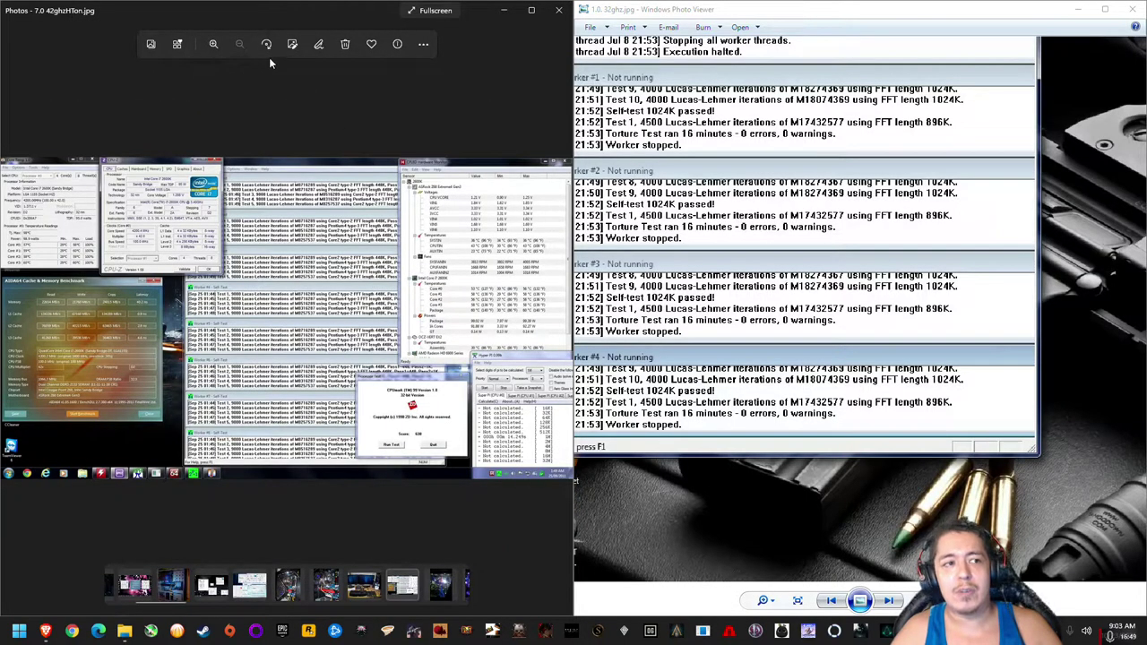
# Review the Photos settings from viewing and mouse wheel options down to the app information, and return to 7.0 42ghzHTon.jpg
pyautogui.click(425, 44)
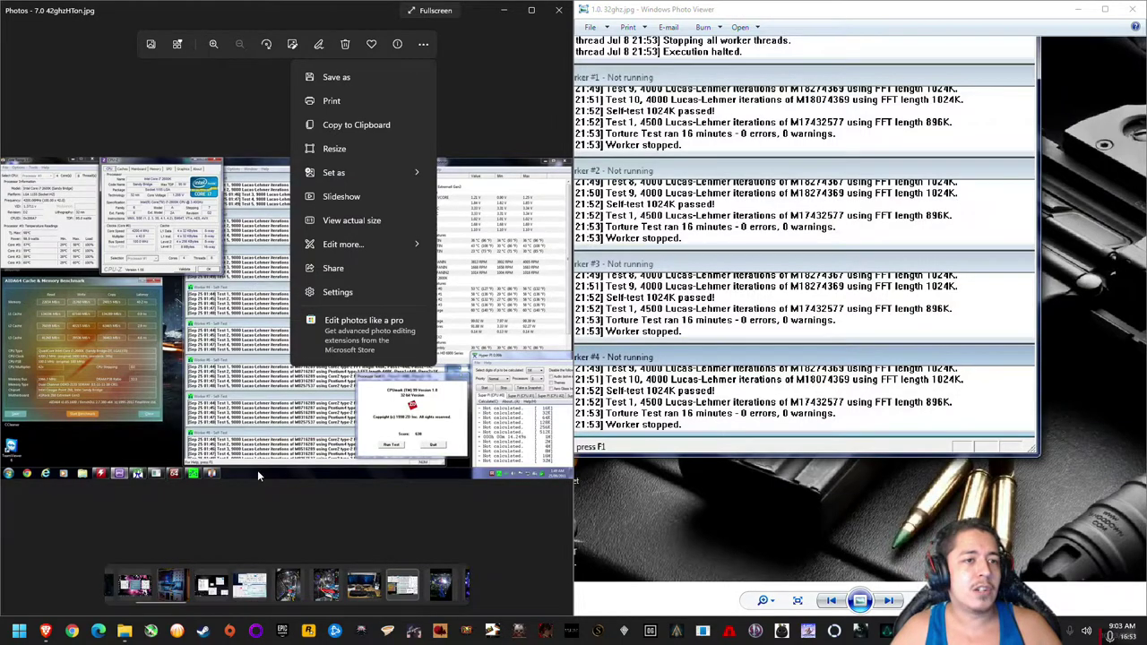
pyautogui.click(387, 294)
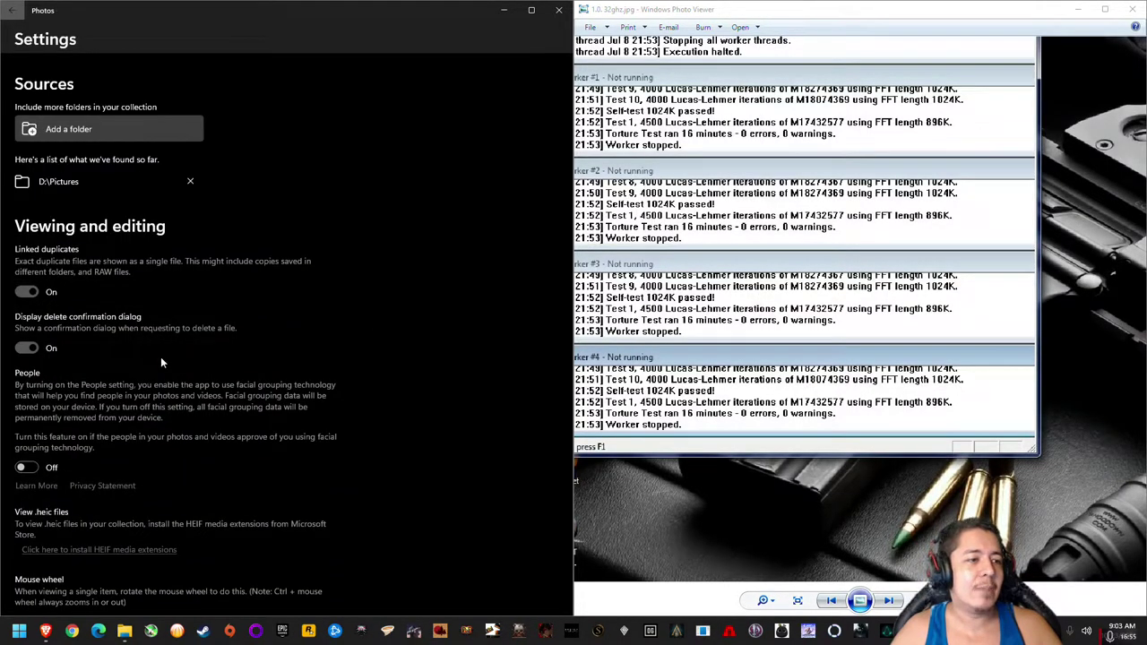
pyautogui.scroll(-5, 96, 381)
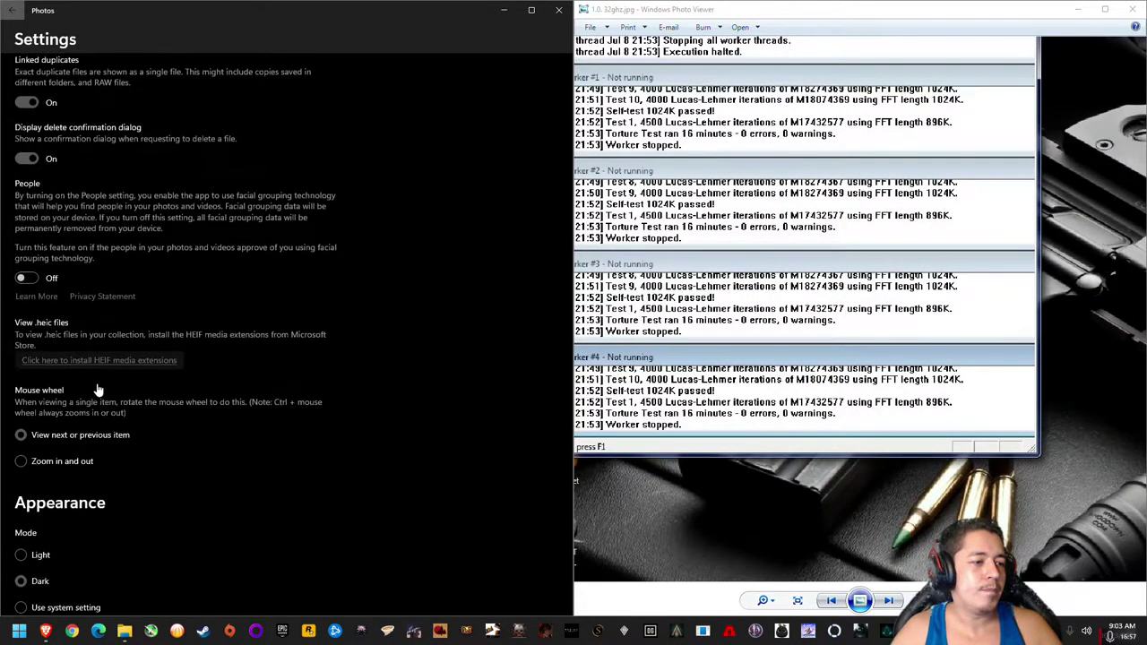
pyautogui.scroll(-9, 103, 388)
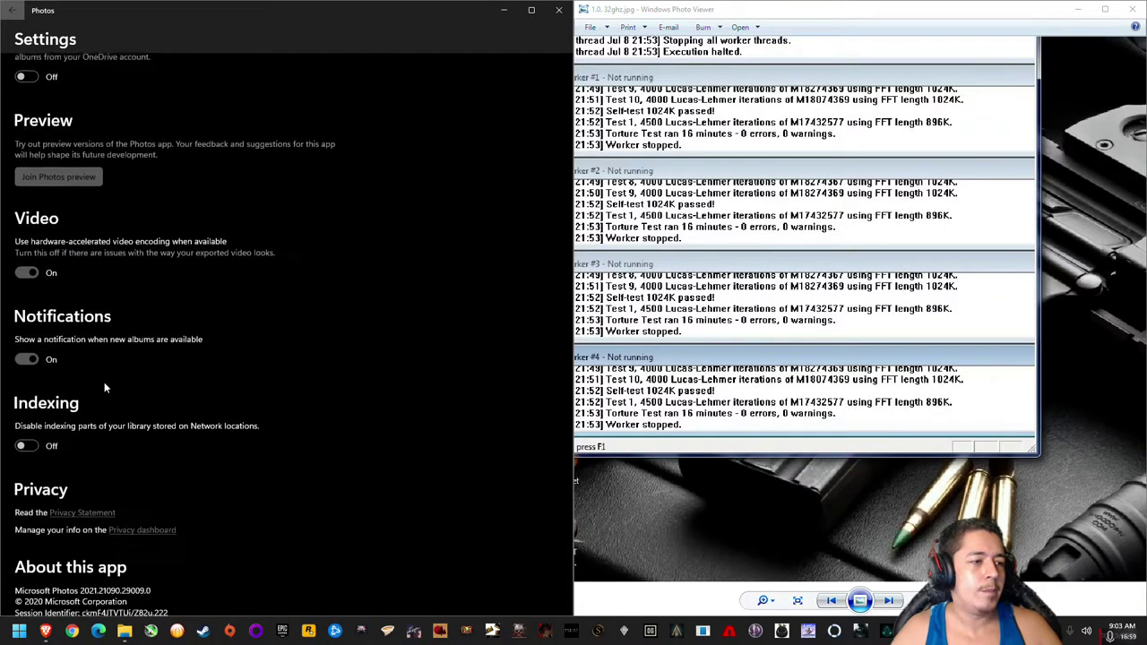
pyautogui.click(10, 10)
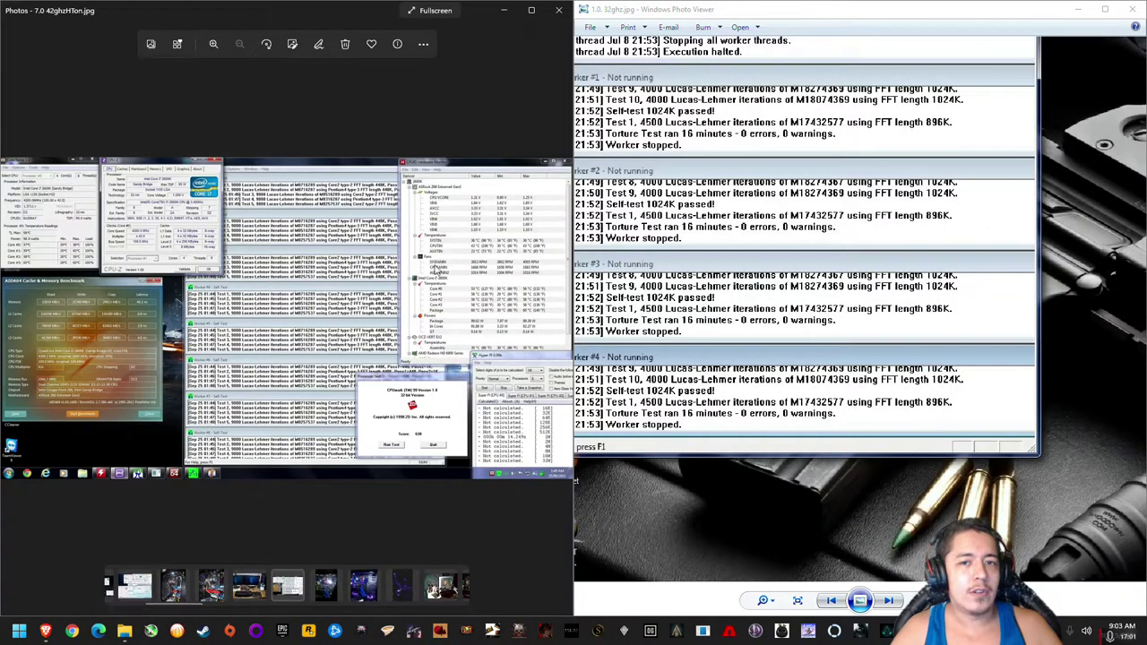
# Snap Photos to the upper-left quarter of the screen with the picture fitted, and place the Oldies folder window below it
pyautogui.scroll(5, 357, 322)
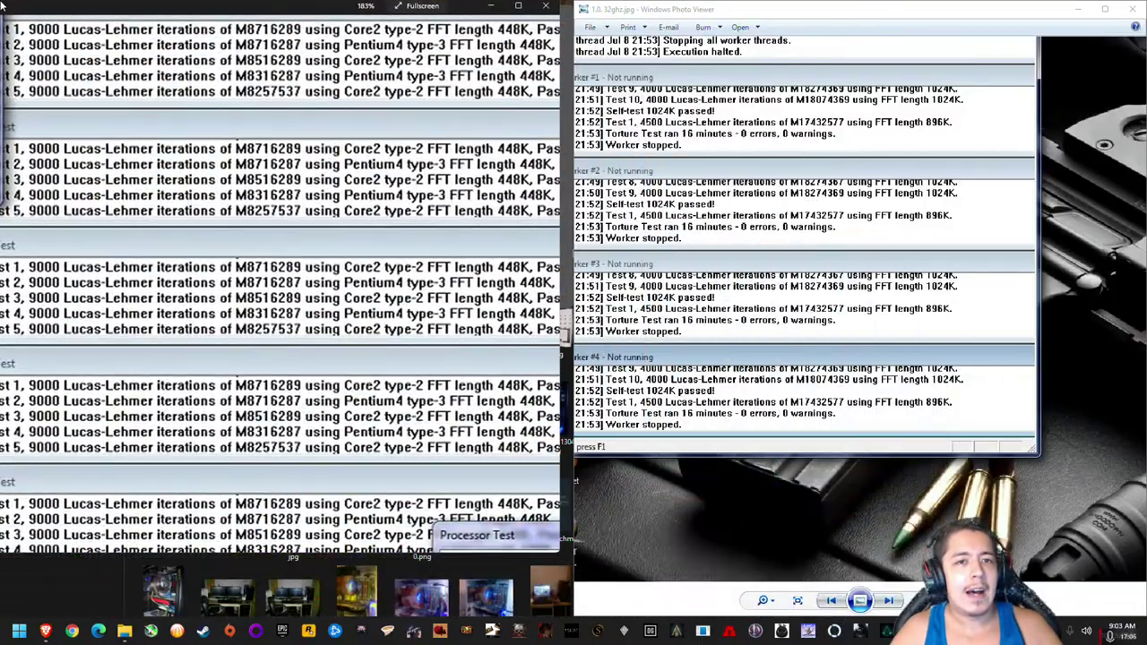
pyautogui.moveTo(158, 9); pyautogui.dragTo(2, 2)
pyautogui.hotkey('ctrl', '0')
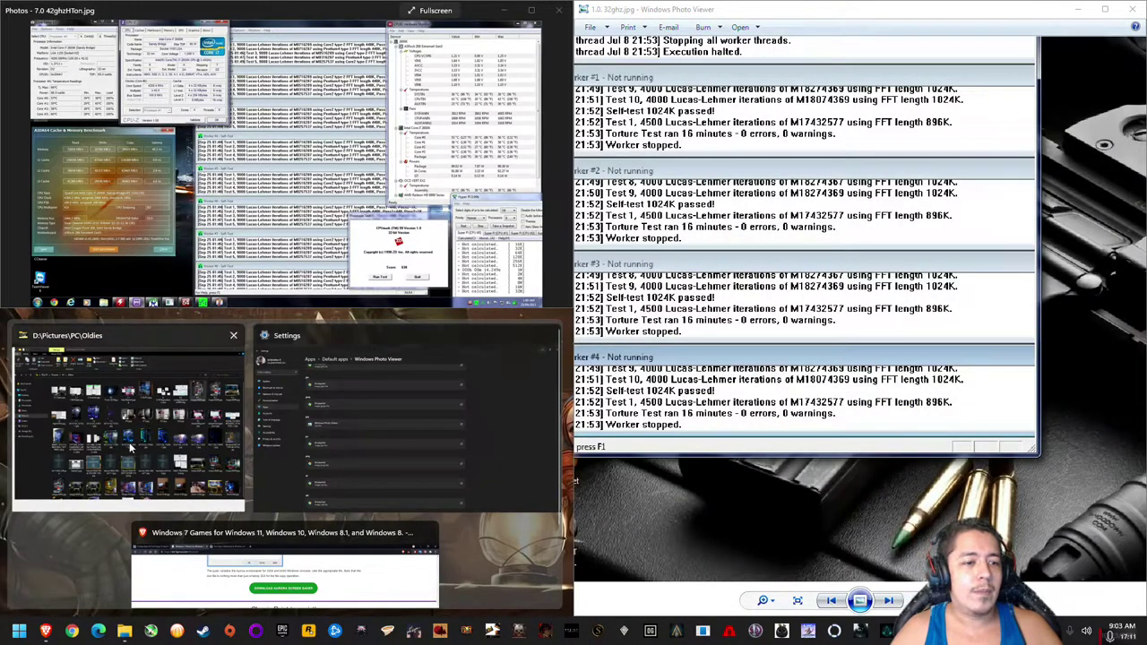
pyautogui.click(165, 419)
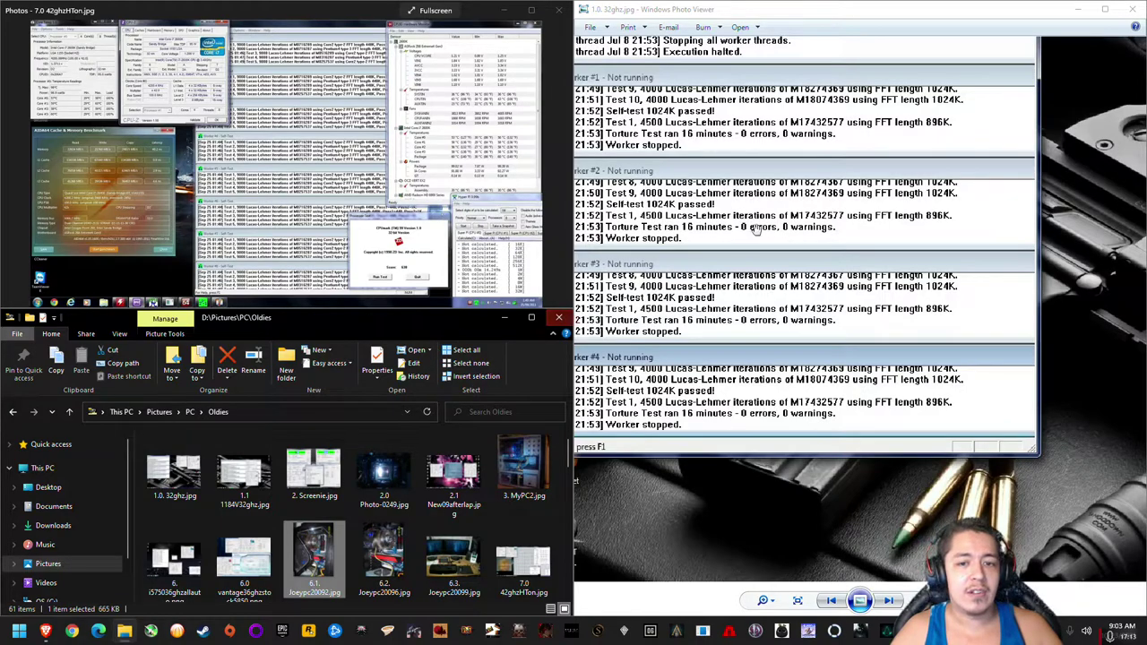
# Snap Windows Photo Viewer to the upper-right quarter of the screen and place the Settings window below it
pyautogui.click(753, 14)
pyautogui.press('super+Right')
pyautogui.press('super+Up')
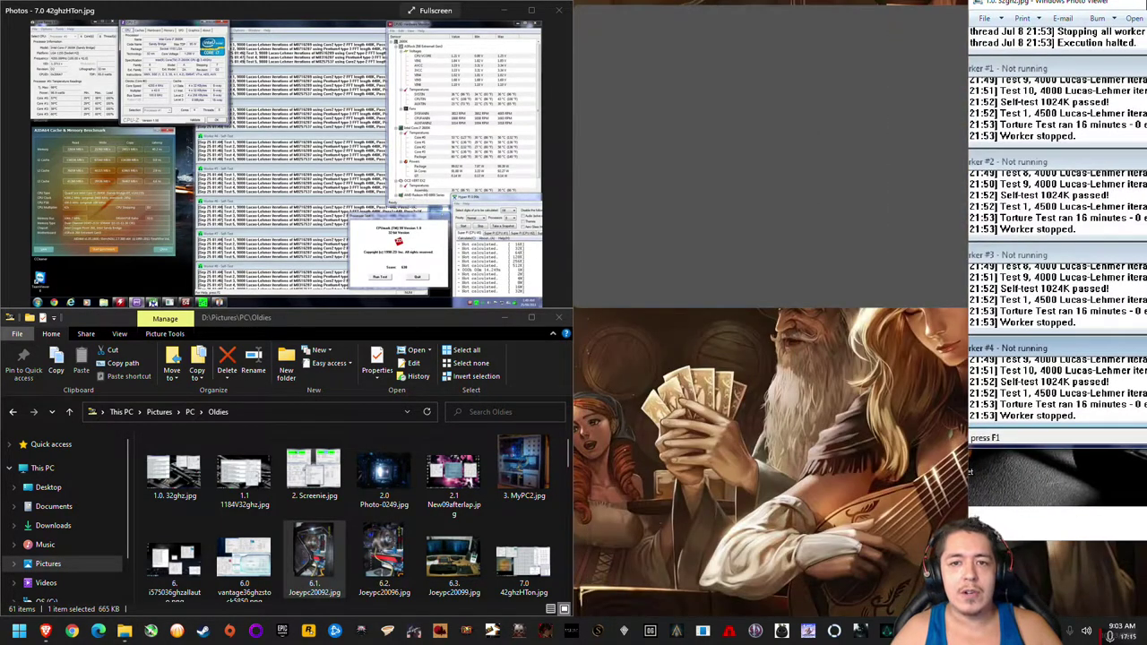
pyautogui.click(695, 329)
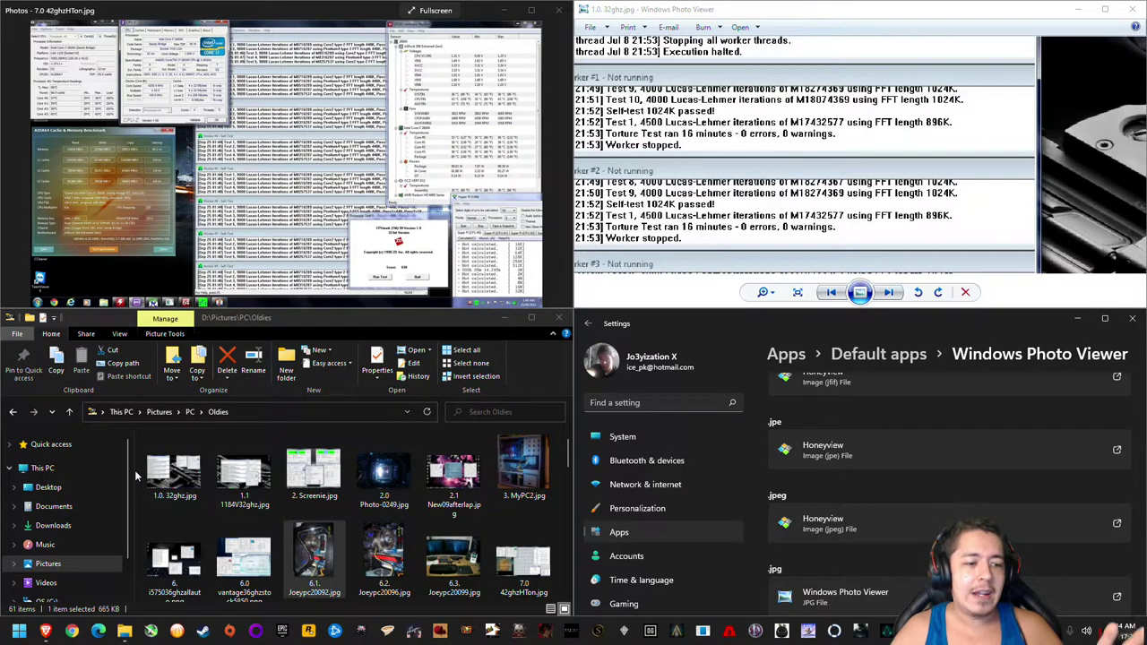
pyautogui.click(176, 475)
pyautogui.rightClick(177, 480)
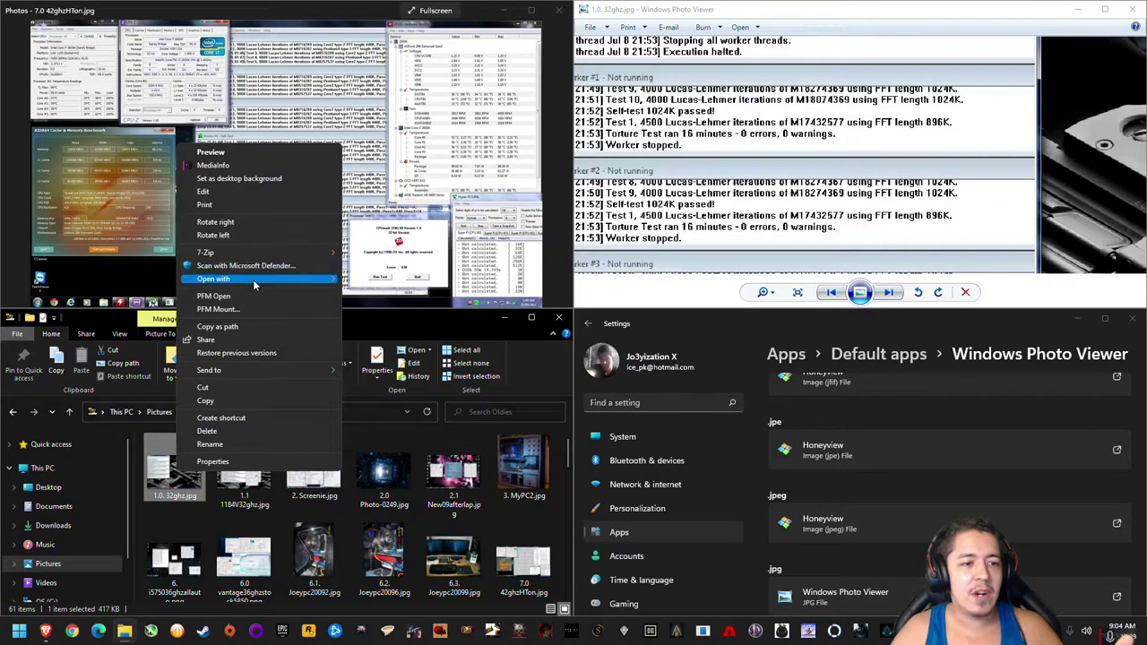
pyautogui.moveTo(268, 280)
pyautogui.click(367, 280)
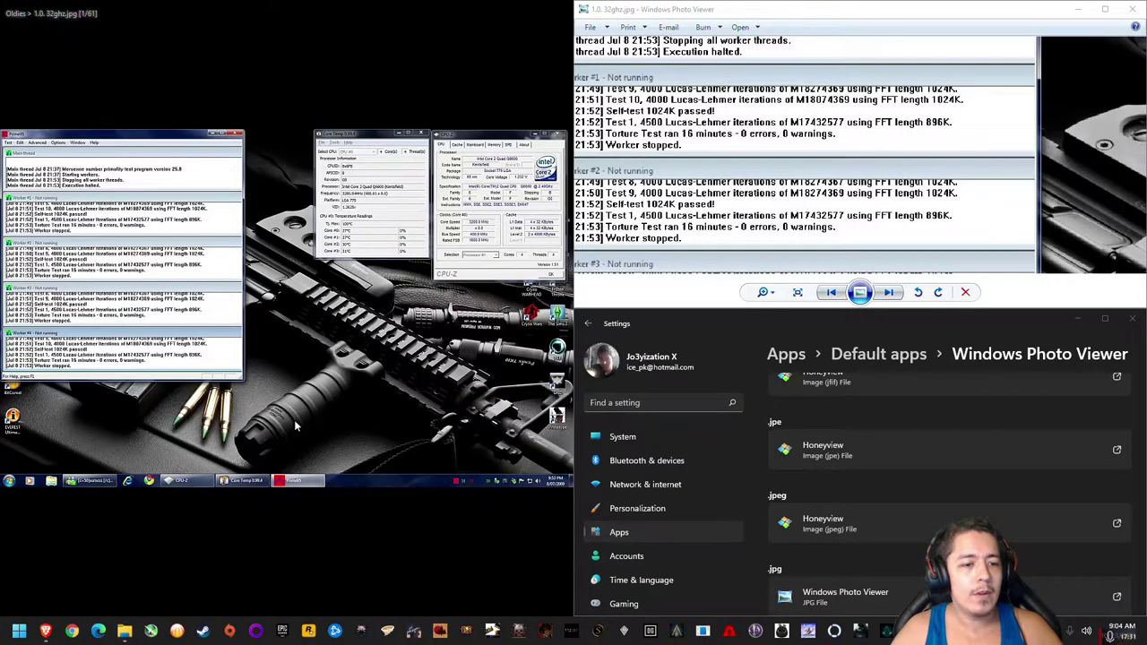
pyautogui.doubleClick(374, 262)
pyautogui.doubleClick(431, 322)
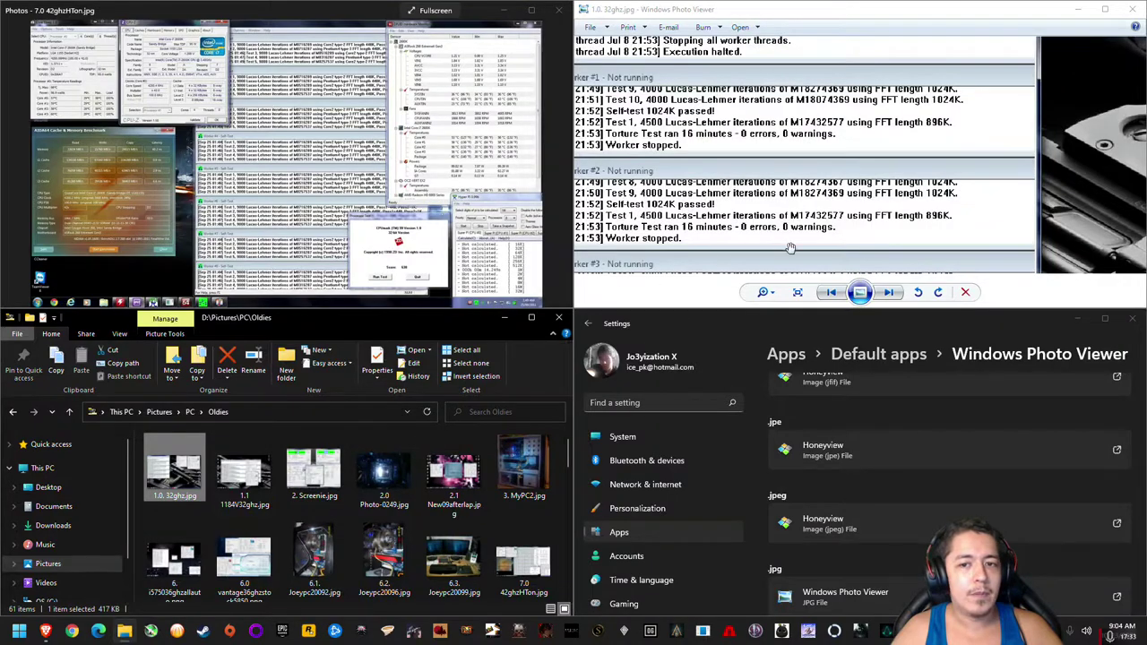
# Close Windows Photo Viewer, Settings and Photos, and maximize the Oldies folder window
pyautogui.click(1130, 11)
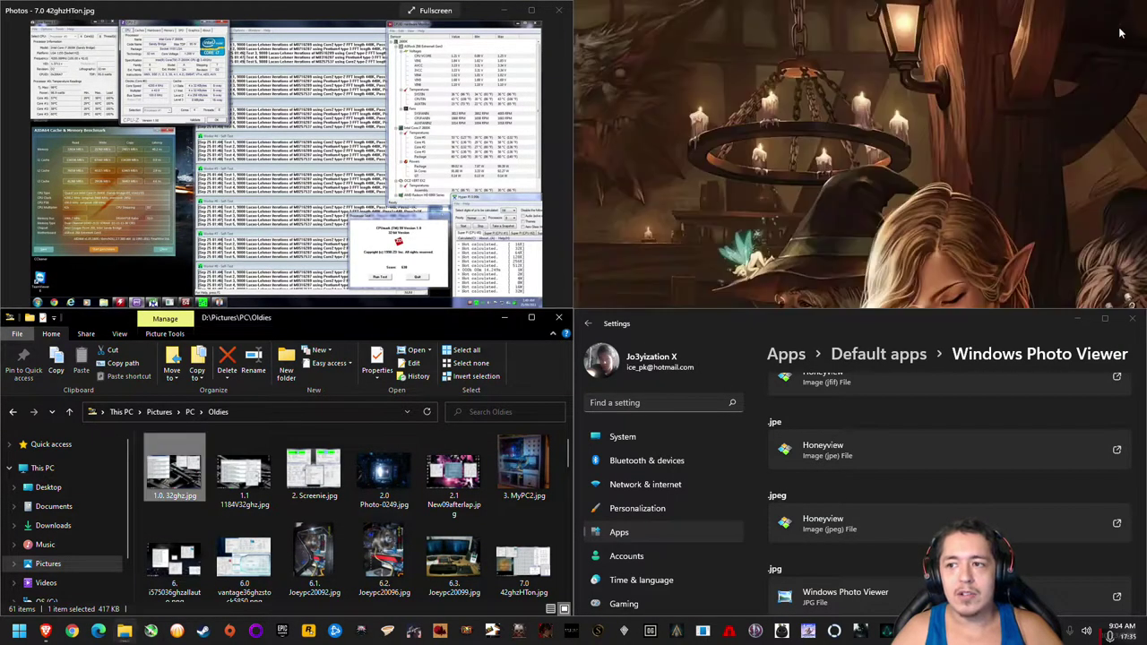
pyautogui.click(1132, 318)
pyautogui.click(558, 10)
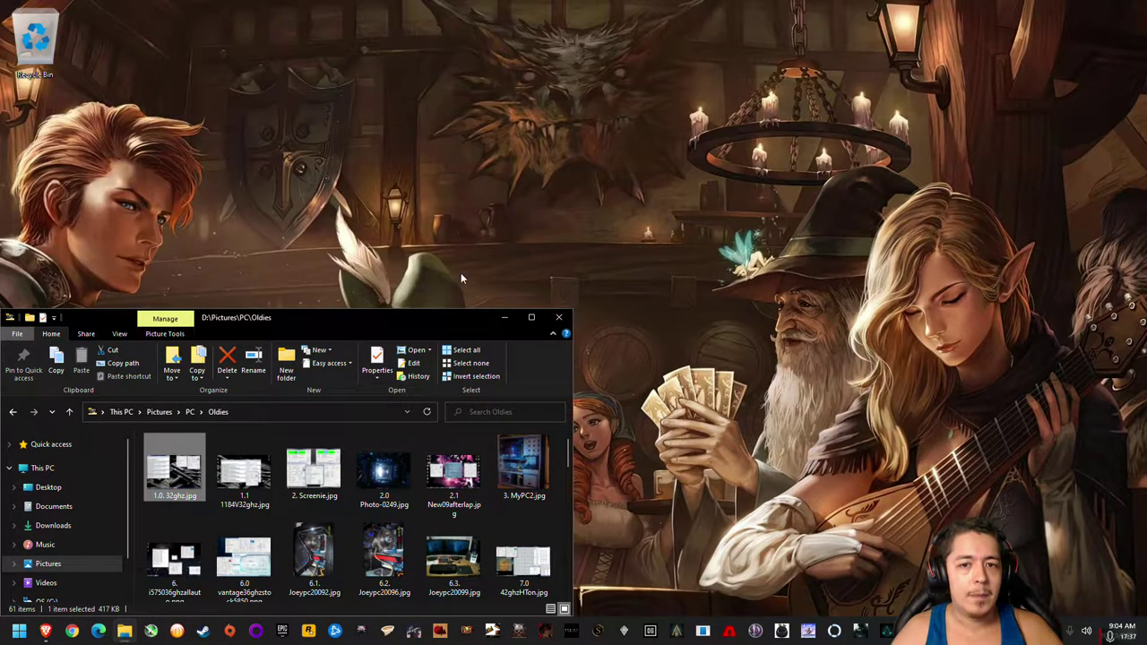
pyautogui.click(532, 318)
# Open 1.0. 32ghz.jpg from the Oldies folder in three separate Honeyview windows
pyautogui.click(238, 166)
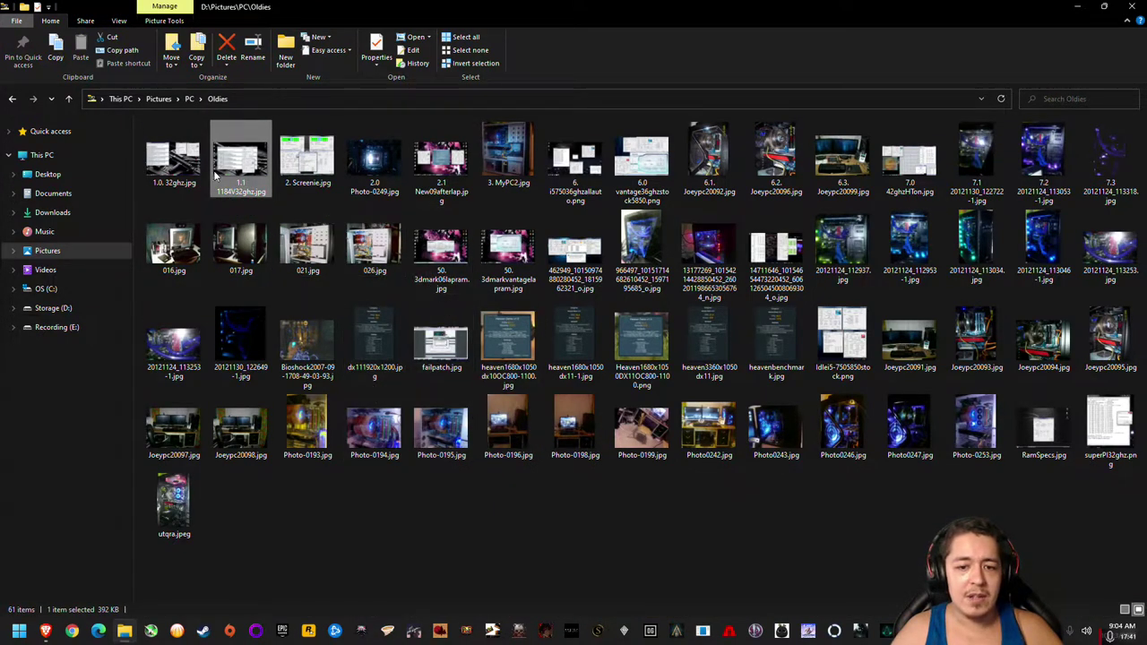
pyautogui.rightClick(178, 167)
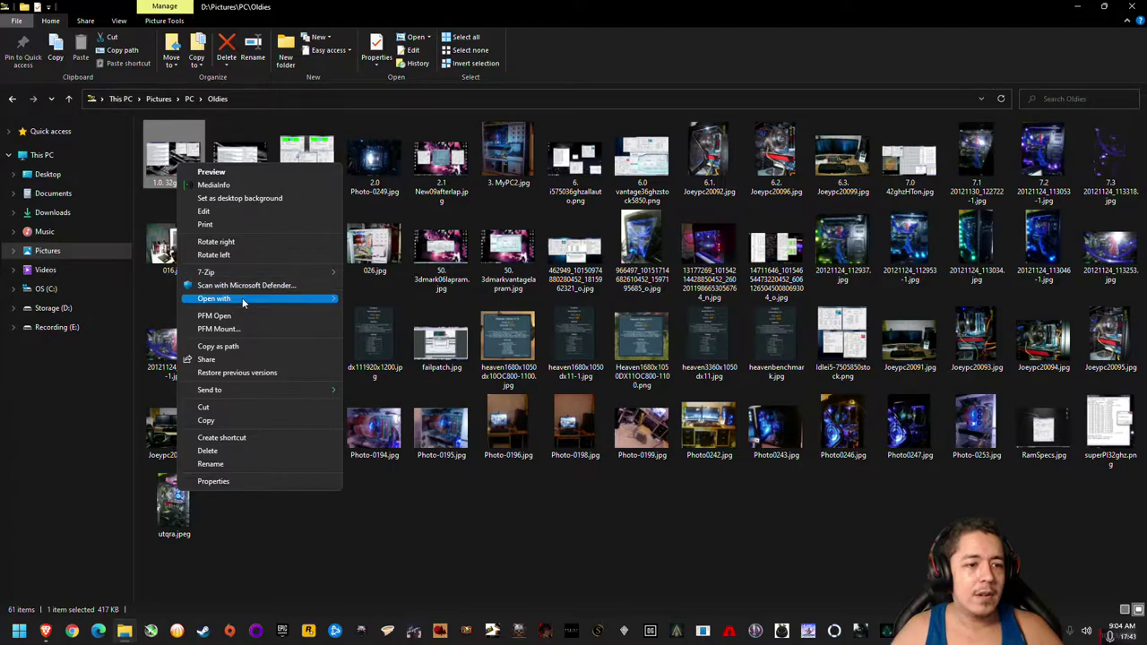
pyautogui.moveTo(242, 298)
pyautogui.click(377, 299)
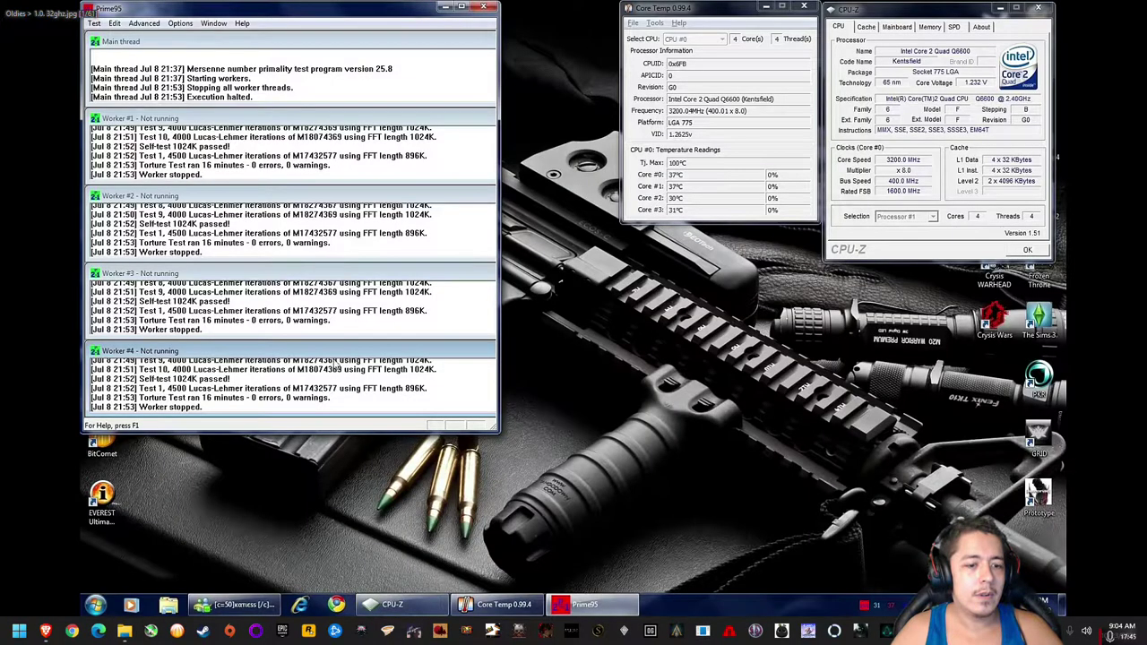
pyautogui.click(124, 631)
pyautogui.rightClick(177, 164)
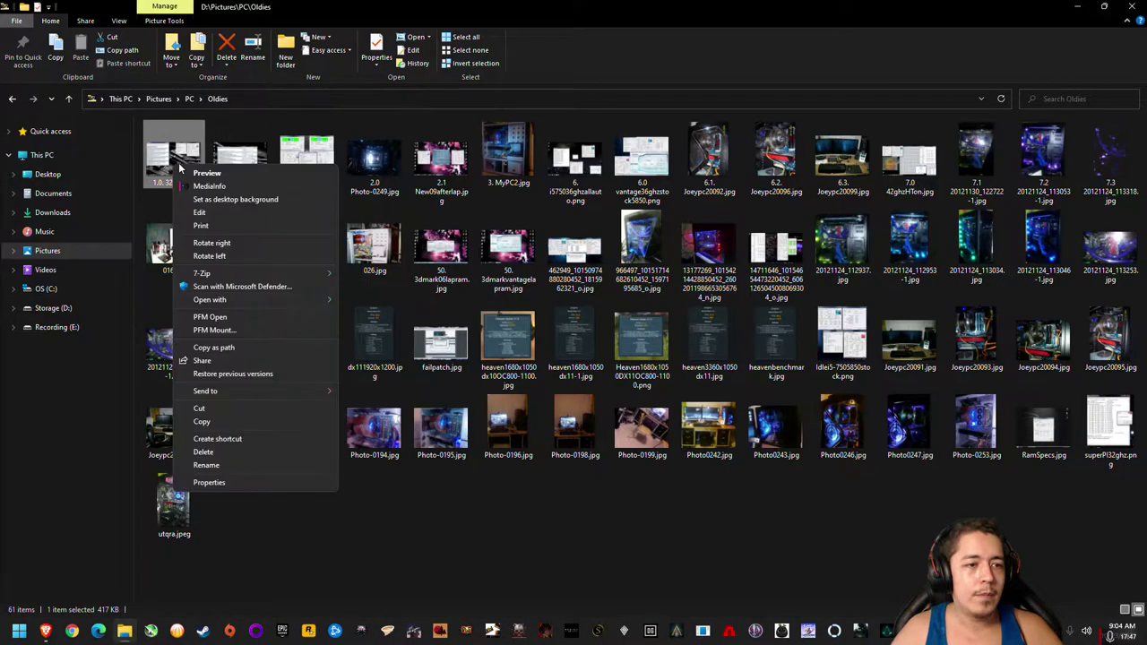
pyautogui.moveTo(242, 299)
pyautogui.click(377, 300)
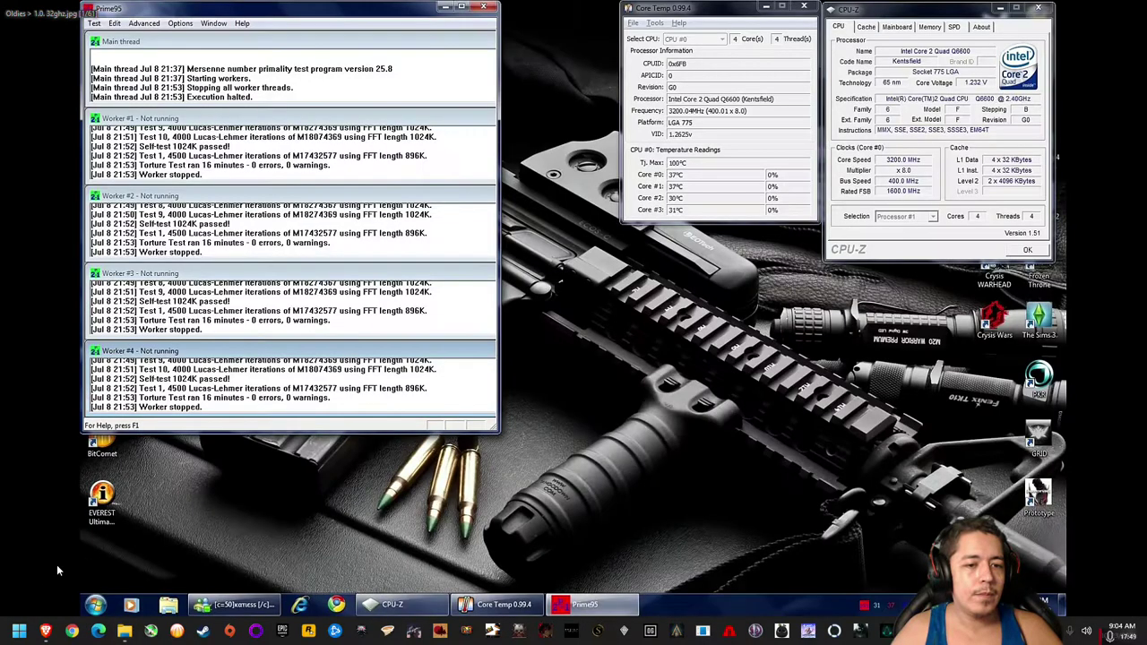
pyautogui.click(125, 631)
pyautogui.rightClick(176, 165)
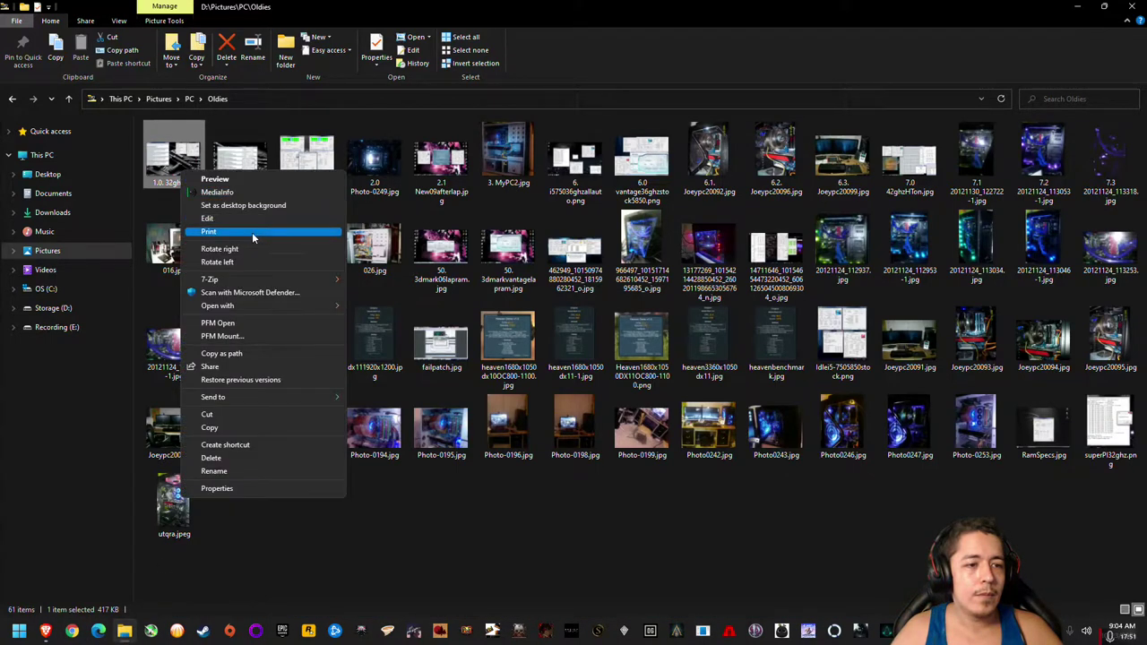
pyautogui.moveTo(232, 310)
pyautogui.click(380, 306)
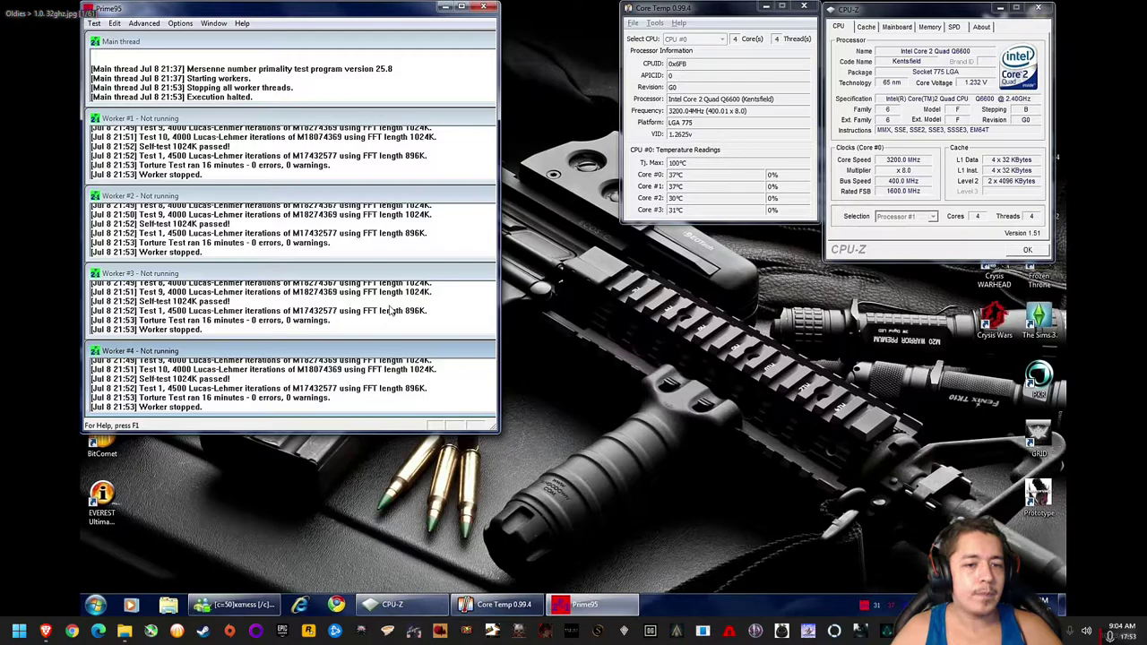
# Snap the three Honeyview windows to the upper-left, upper-right and lower-left quarters of the screen, and minimize the browser window
pyautogui.doubleClick(767, 59)
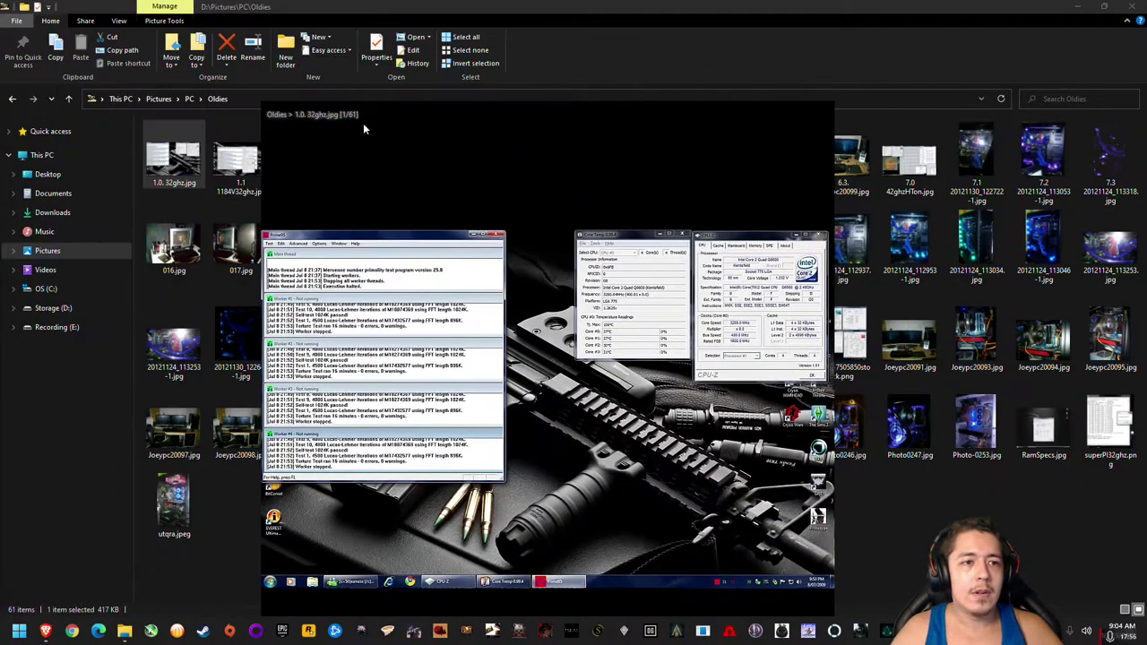
pyautogui.doubleClick(363, 129)
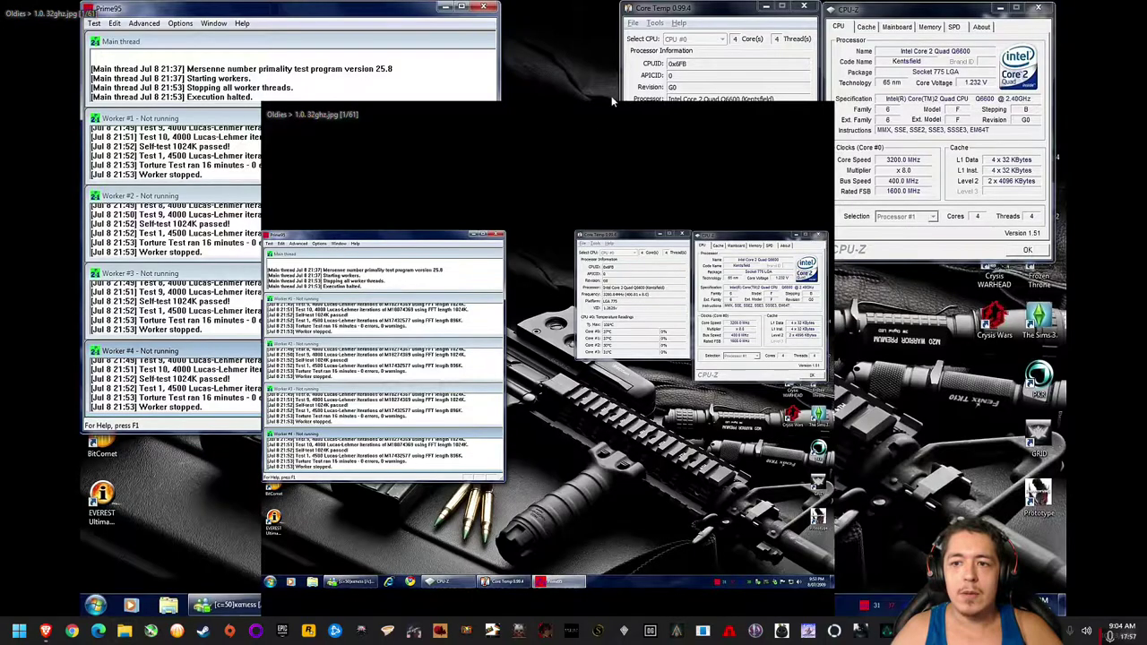
pyautogui.scroll(1, 3, 356)
pyautogui.scroll(-1, 3, 357)
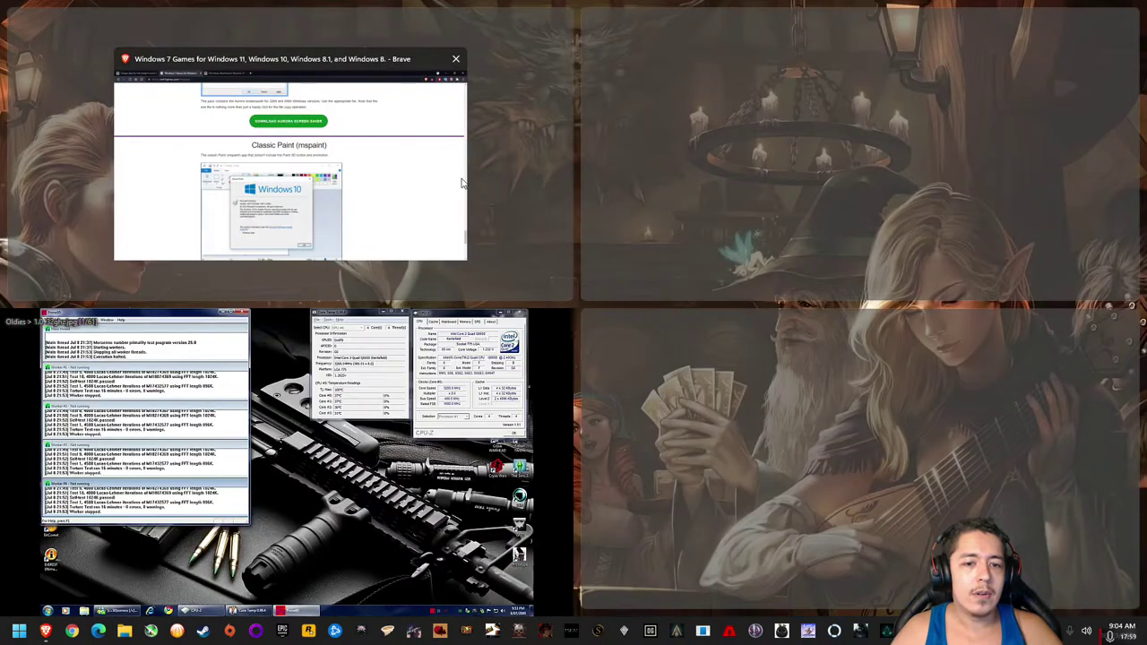
pyautogui.scroll(1, 446, 152)
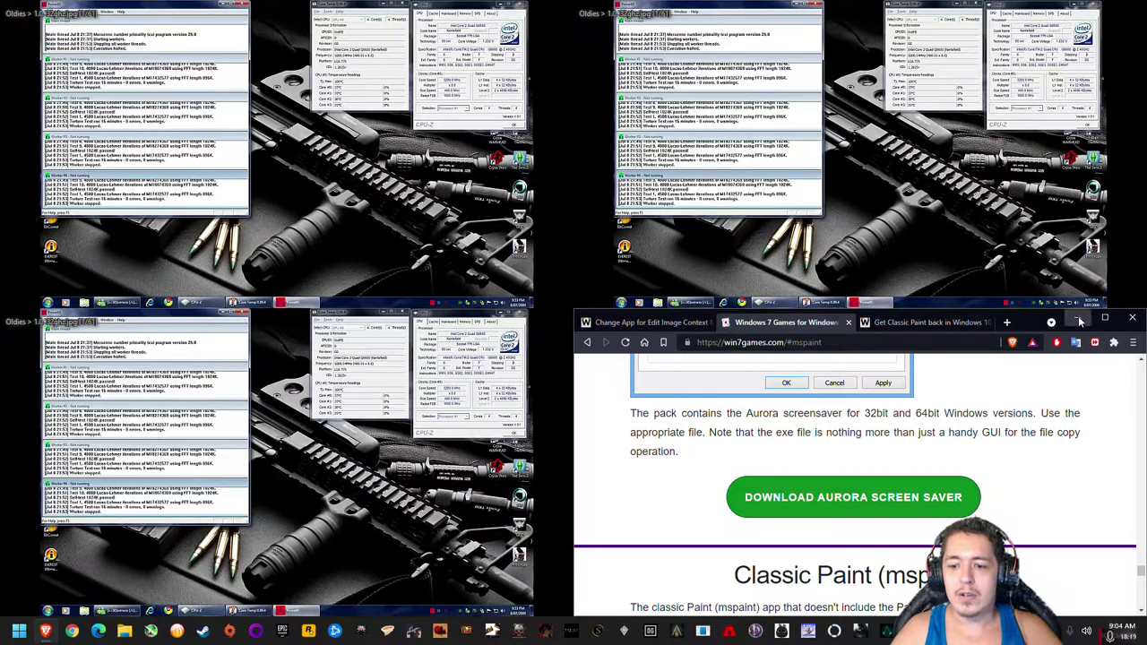
pyautogui.click(1078, 319)
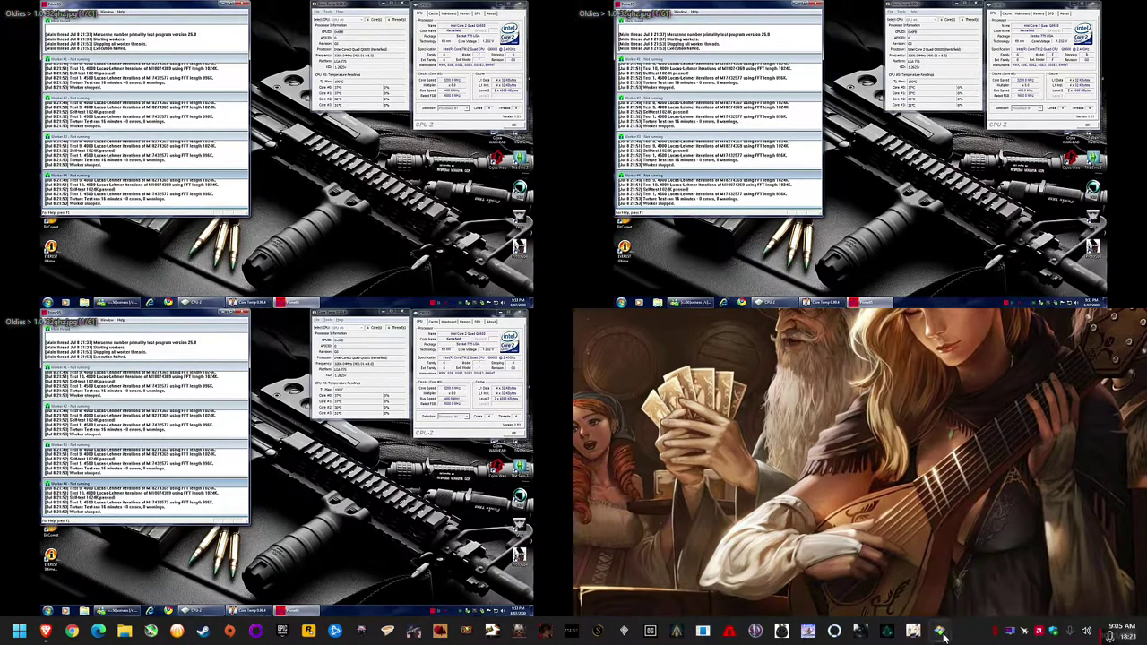
# Bring back the browser window, look over the Classic Paint section of the win7games page, and minimize the browser again
pyautogui.moveTo(941, 634)
pyautogui.moveTo(1084, 570)
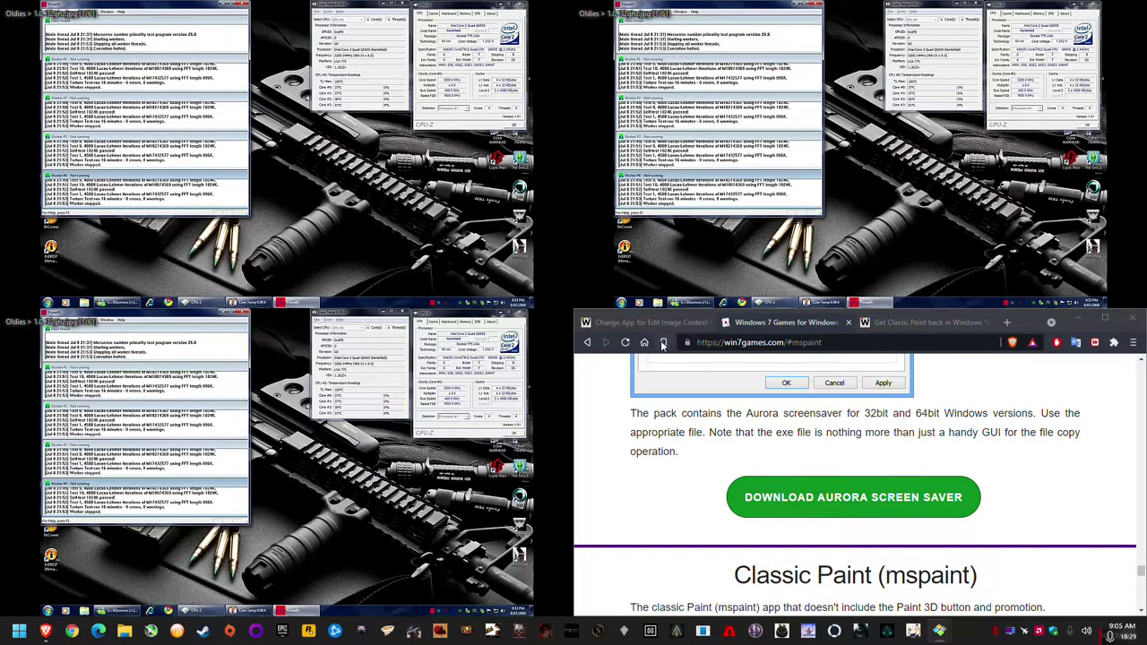
pyautogui.click(708, 461)
pyautogui.scroll(-1, 707, 461)
pyautogui.scroll(1, 708, 461)
pyautogui.scroll(-1, 708, 461)
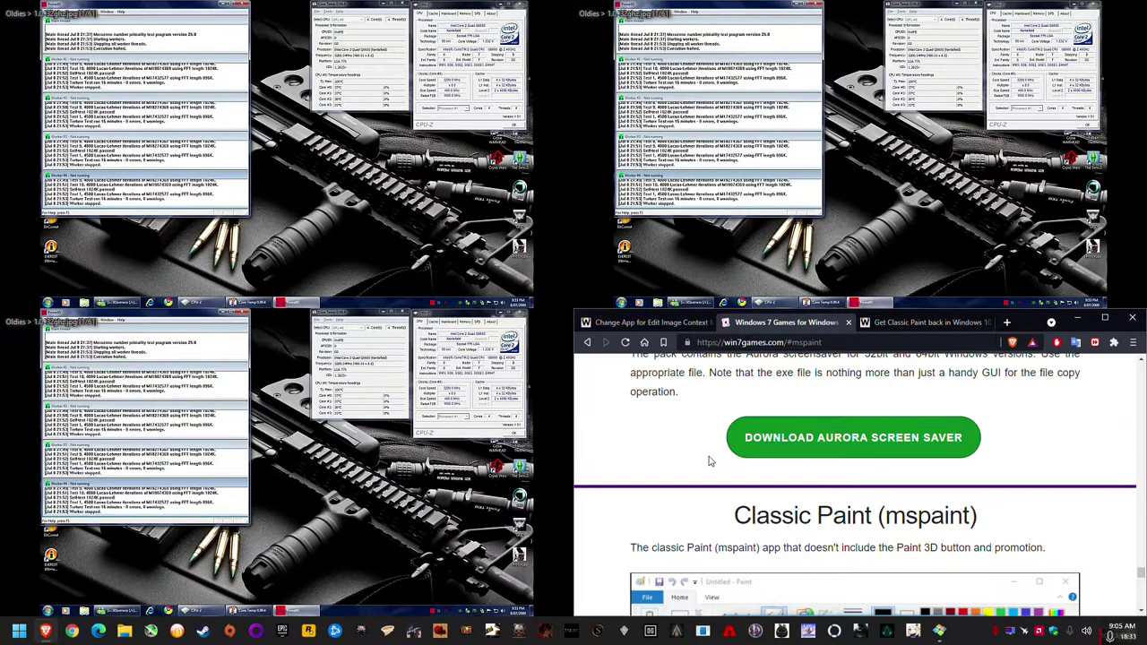
pyautogui.click(1078, 318)
# Switch to File Explorer and open the Oldies folder under Pictures > PC
pyautogui.click(124, 631)
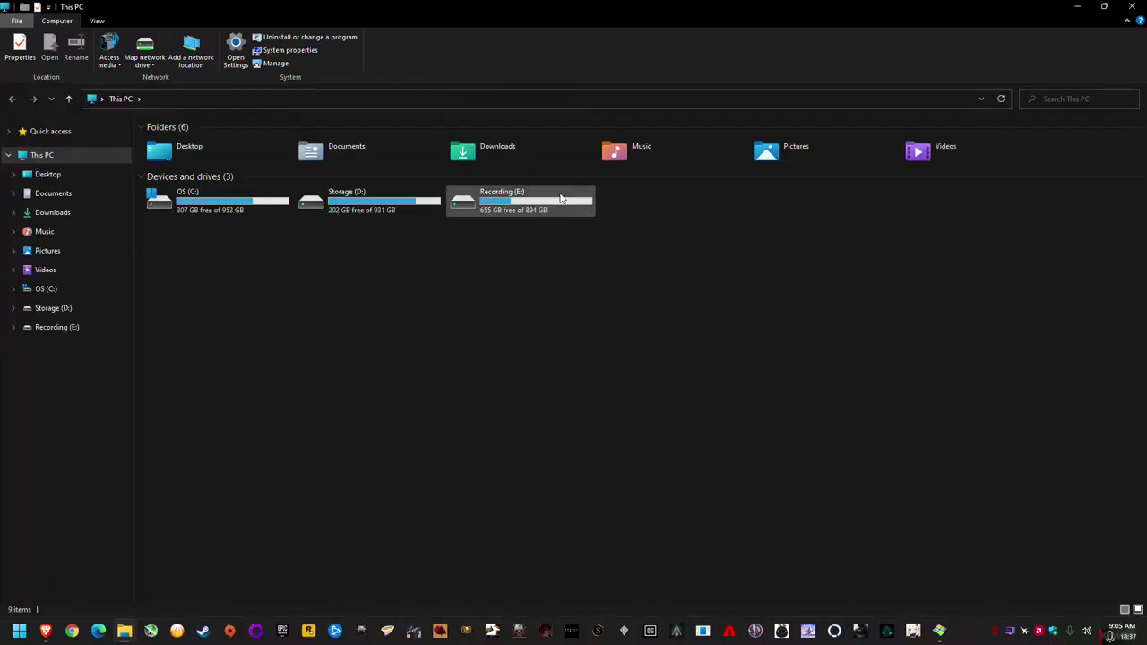
pyautogui.doubleClick(835, 155)
pyautogui.doubleClick(610, 186)
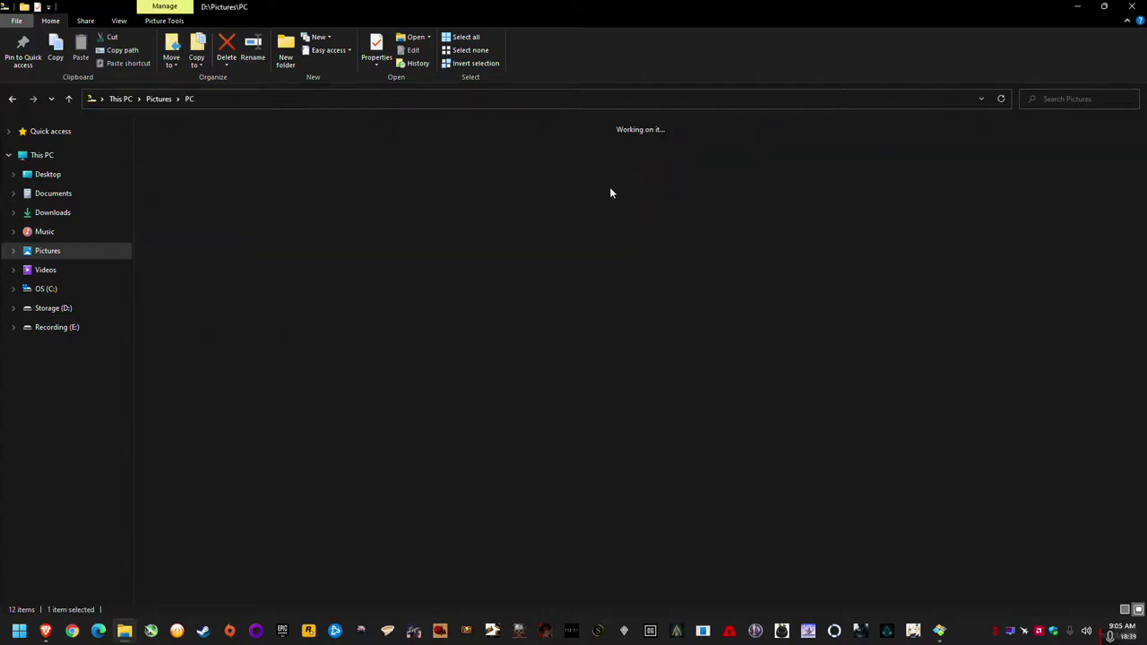
pyautogui.doubleClick(502, 157)
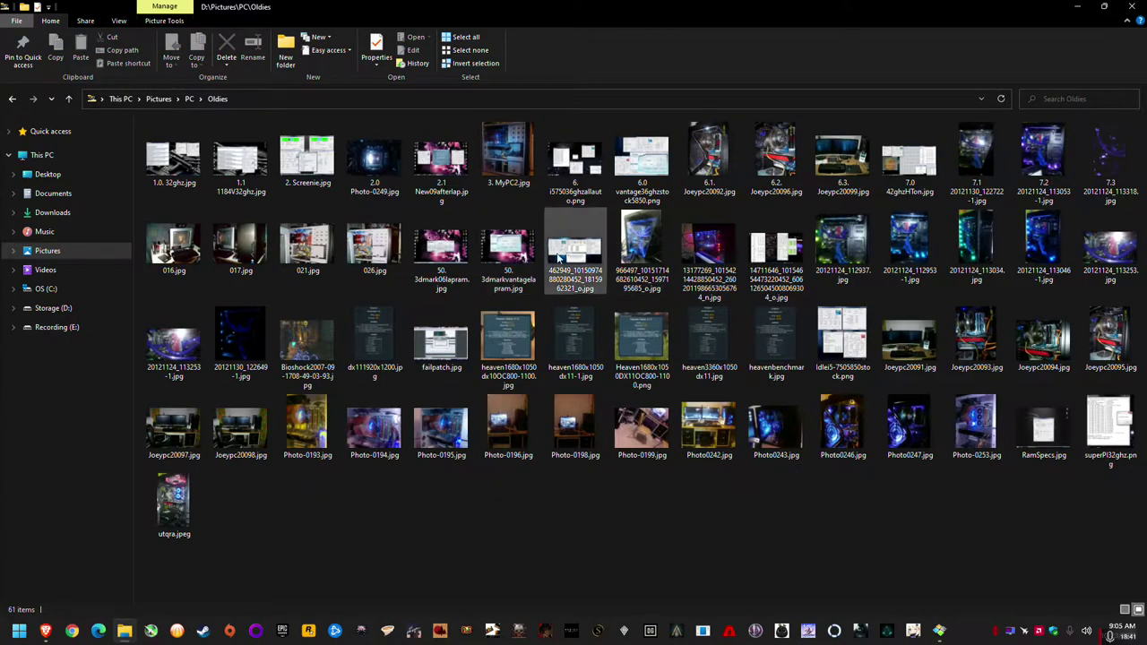
# Open the blue-lit PC case picture starting with 966497 in a fourth Honeyview window and snap it to the lower-right quarter of the screen
pyautogui.rightClick(565, 252)
pyautogui.click(642, 230)
pyautogui.rightClick(642, 231)
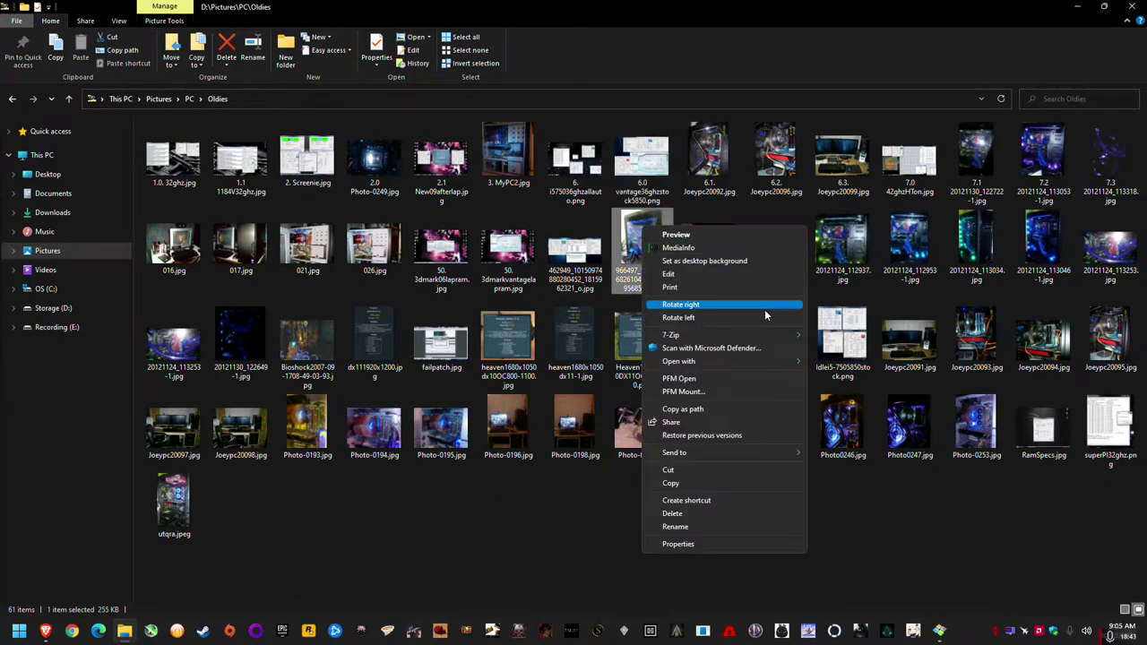
pyautogui.moveTo(747, 361)
pyautogui.click(829, 359)
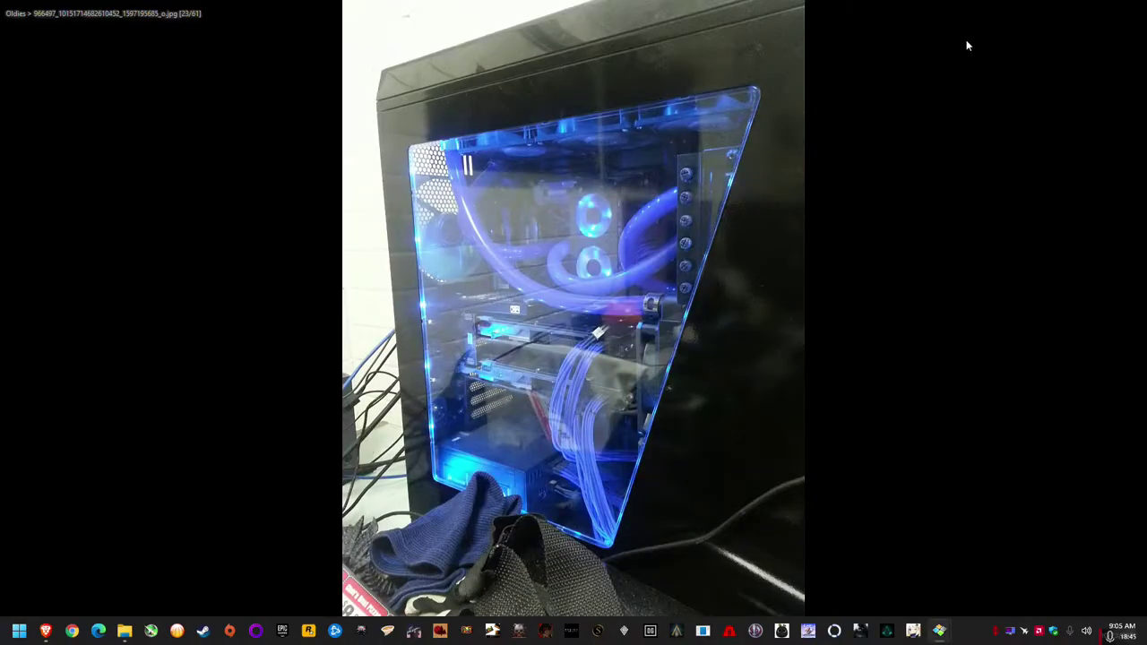
pyautogui.doubleClick(314, 114)
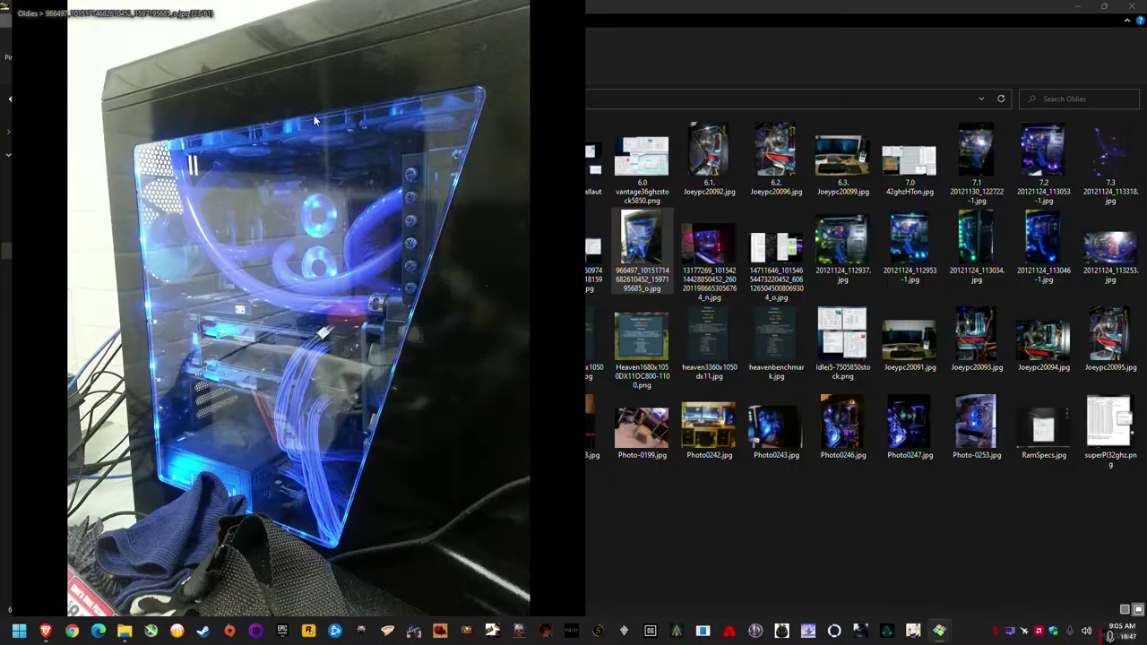
pyautogui.moveTo(174, 22); pyautogui.dragTo(807, 271)
# Browse forward through the Oldies pictures in the upper-left Honeyview window as far as utqra.jpeg
pyautogui.press('Home')
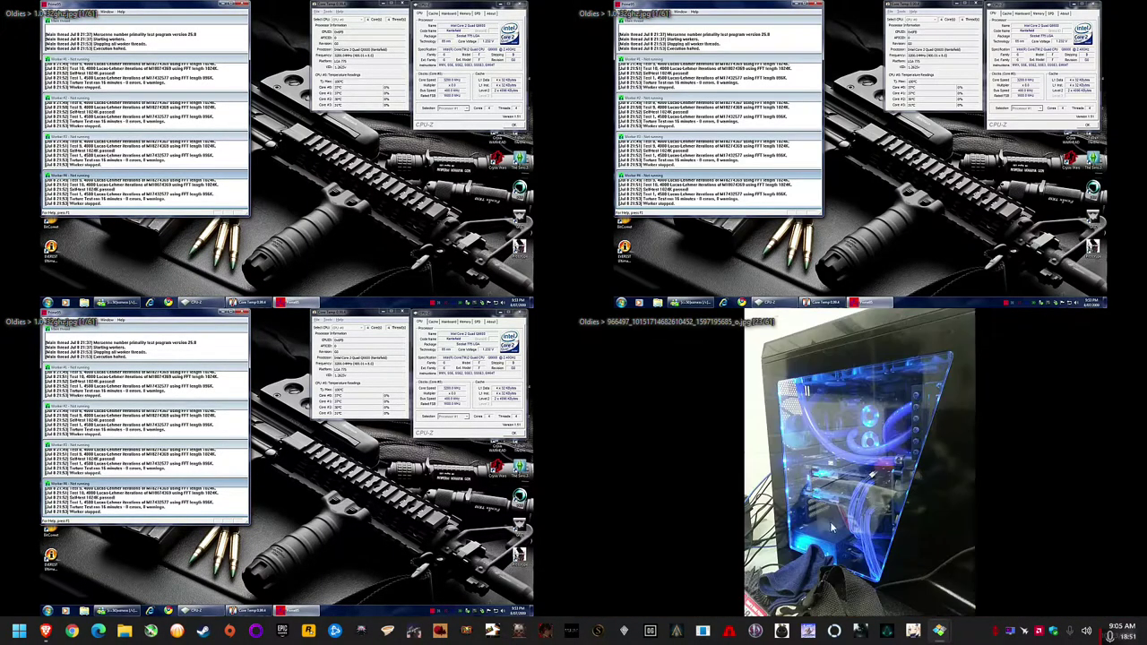
pyautogui.press('Right')
pyautogui.press('Right')
pyautogui.press('Right')
pyautogui.press('Right')
pyautogui.press('Right')
pyautogui.press('Right')
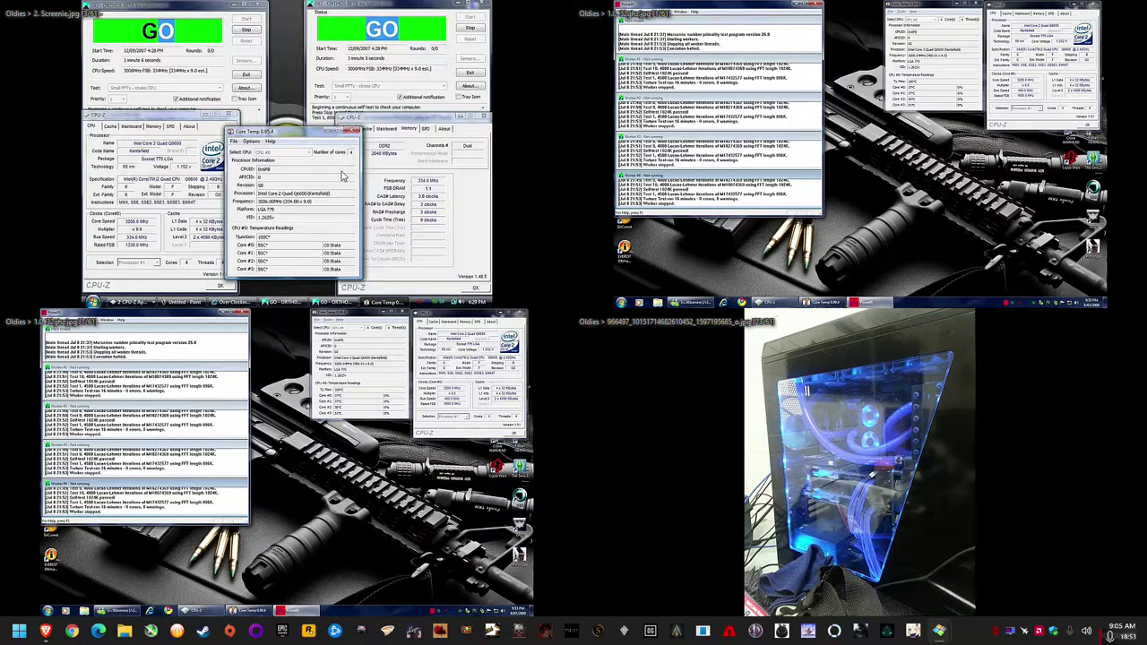
pyautogui.press('Right')
pyautogui.press('Right')
pyautogui.press('Right')
pyautogui.press('Right')
pyautogui.press('Right')
pyautogui.press('Right')
pyautogui.press('Right')
pyautogui.press('Right')
pyautogui.press('Right')
pyautogui.press('Right')
pyautogui.press('Right')
pyautogui.press('Right')
pyautogui.press('Right')
pyautogui.press('Right')
pyautogui.press('Right')
pyautogui.press('Right')
pyautogui.press('Right')
pyautogui.press('Right')
pyautogui.press('Right')
pyautogui.press('Right')
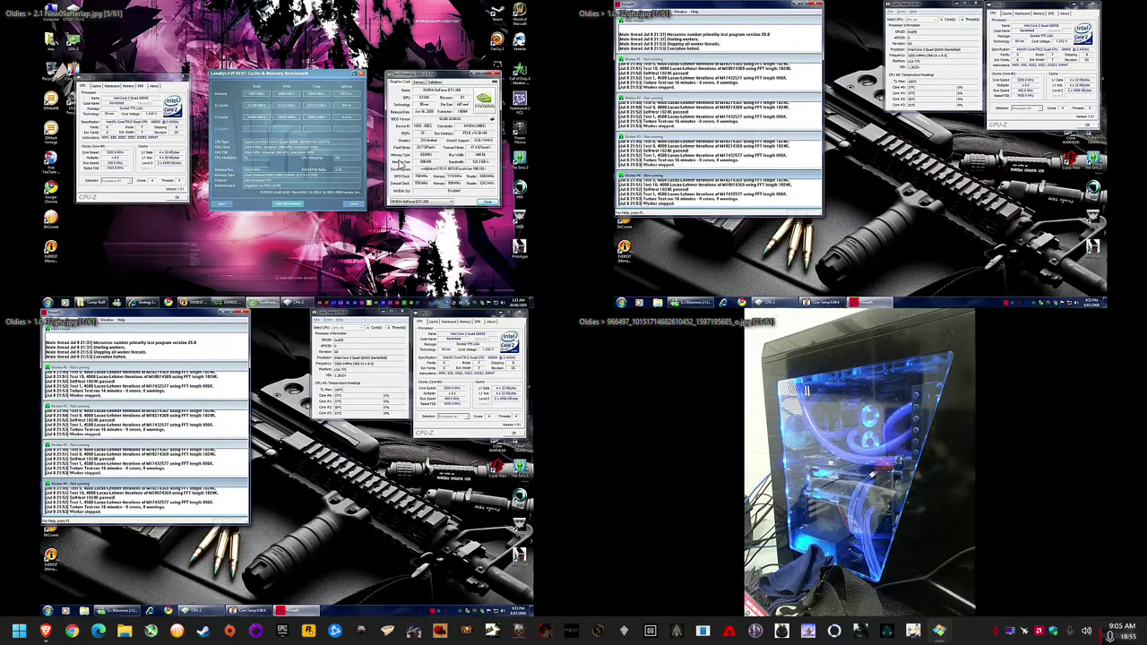
# Browse forward in the upper-right Honeyview window to 3. MyPC2.jpg
pyautogui.click(869, 207)
pyautogui.press('Right')
pyautogui.press('Right')
pyautogui.press('Right')
pyautogui.press('Right')
pyautogui.press('Right')
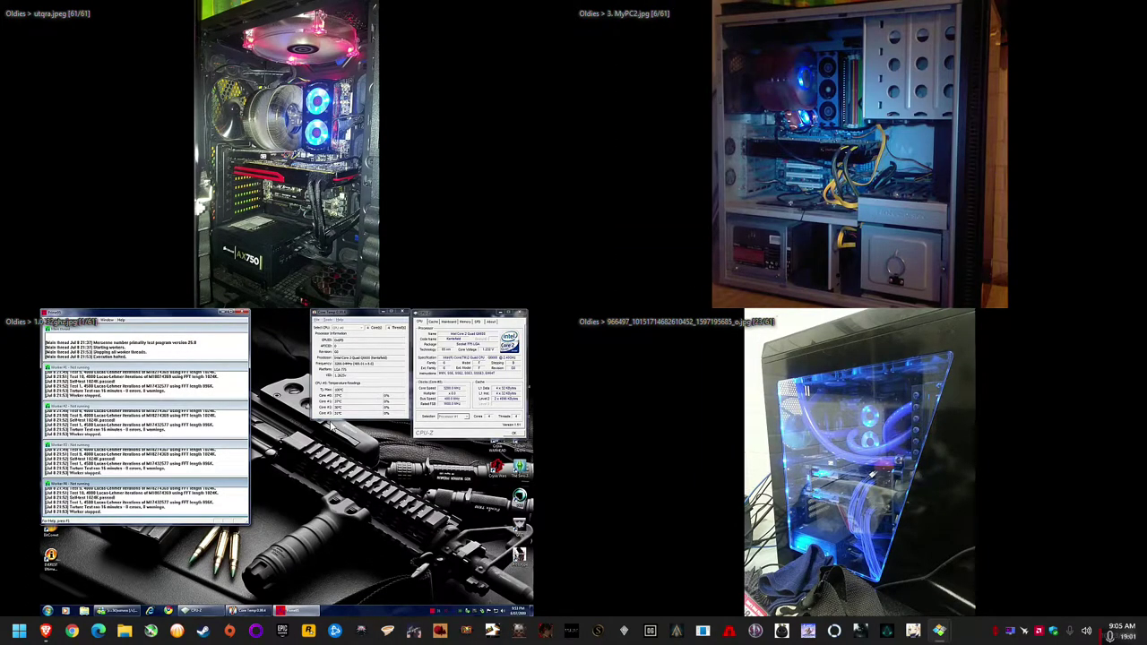
# Browse forward in the lower-left Honeyview window to 6.1. Joeypc20092.jpg
pyautogui.click(329, 427)
pyautogui.press('Right')
pyautogui.press('Right')
pyautogui.press('Right')
pyautogui.press('Right')
pyautogui.press('Right')
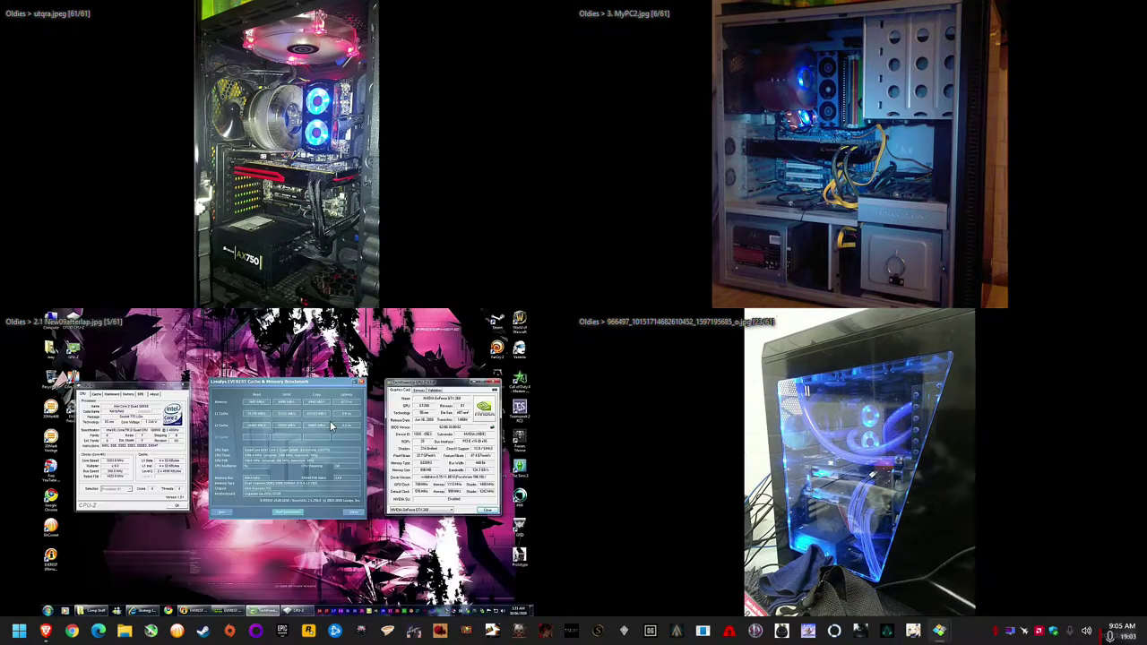
pyautogui.press('Right')
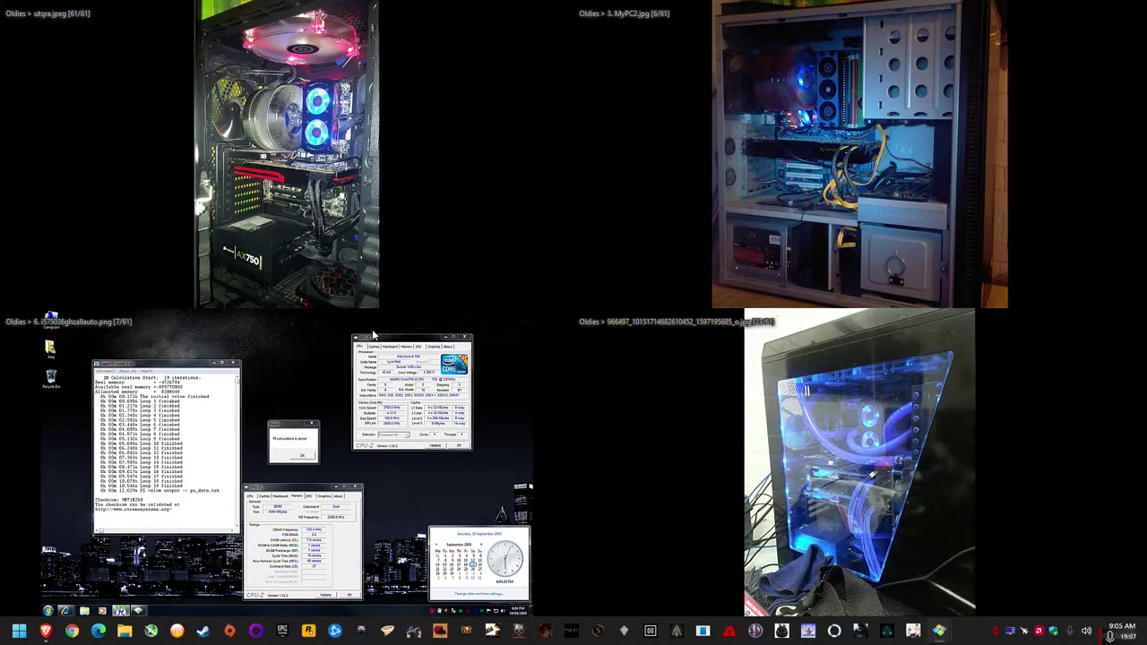
pyautogui.press('Right')
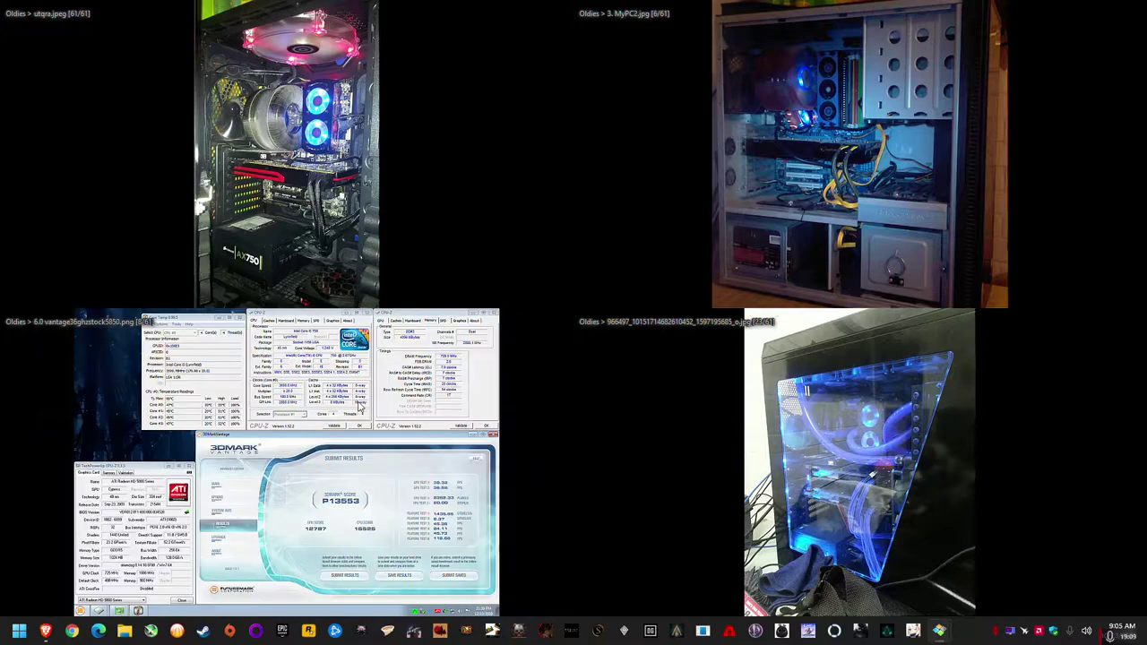
pyautogui.press('Right')
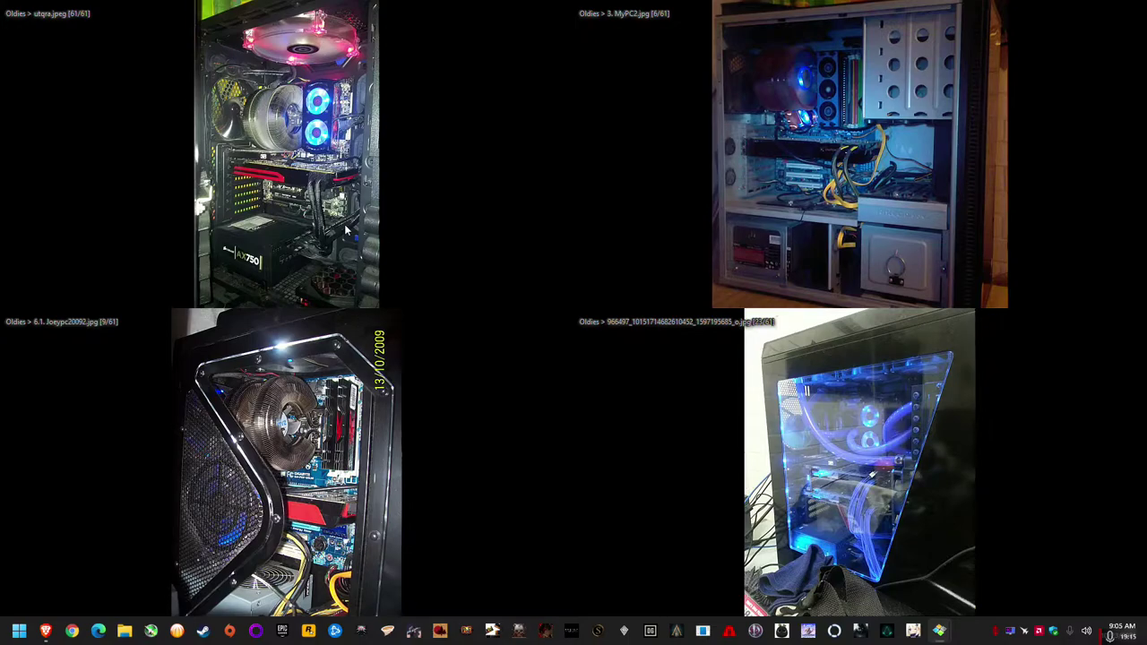
# Zoom in on the PC case pictures in all four snapped Honeyview windows to compare their details
pyautogui.scroll(2, 348, 231)
pyautogui.scroll(3, 346, 227)
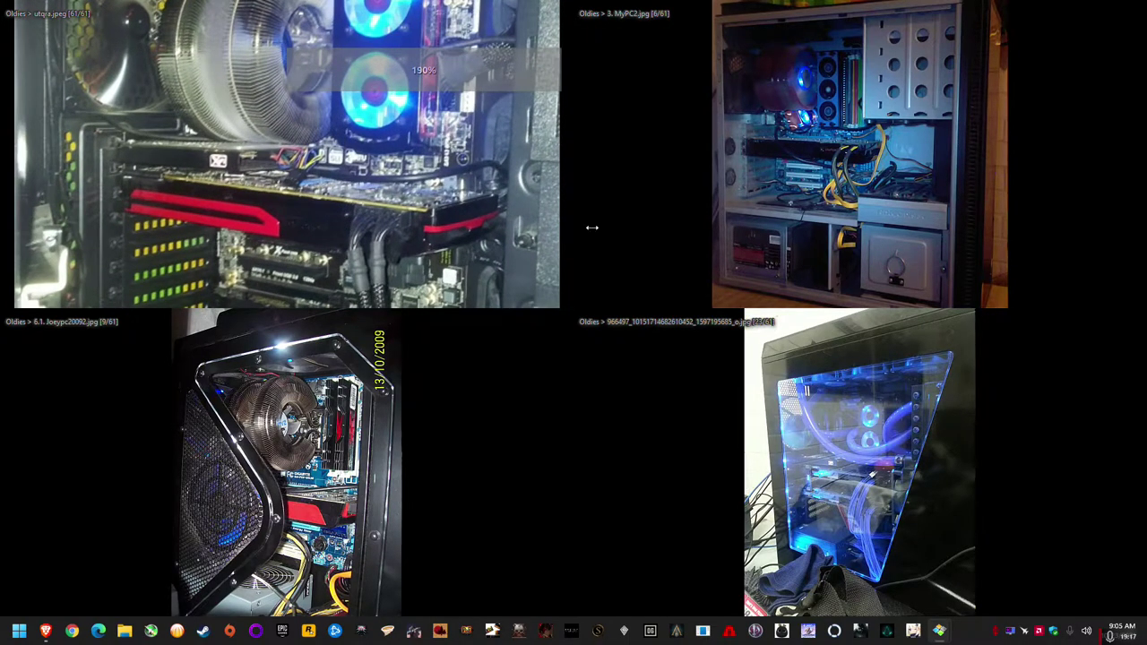
pyautogui.scroll(3, 957, 166)
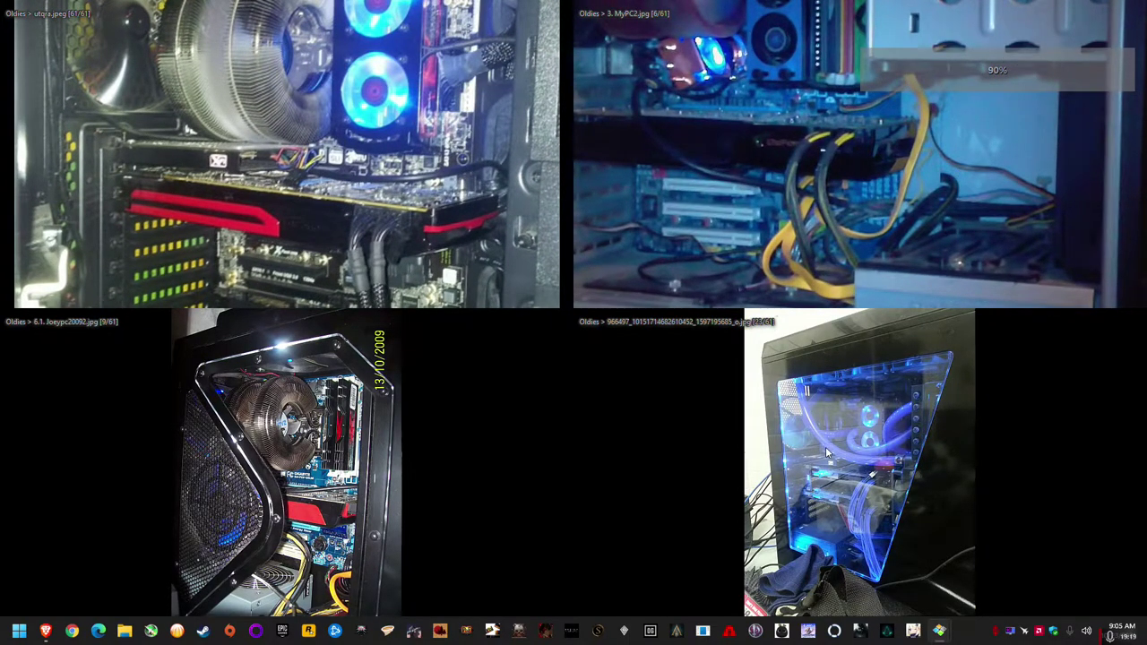
pyautogui.scroll(3, 819, 457)
pyautogui.scroll(3, 811, 468)
pyautogui.scroll(4, 244, 454)
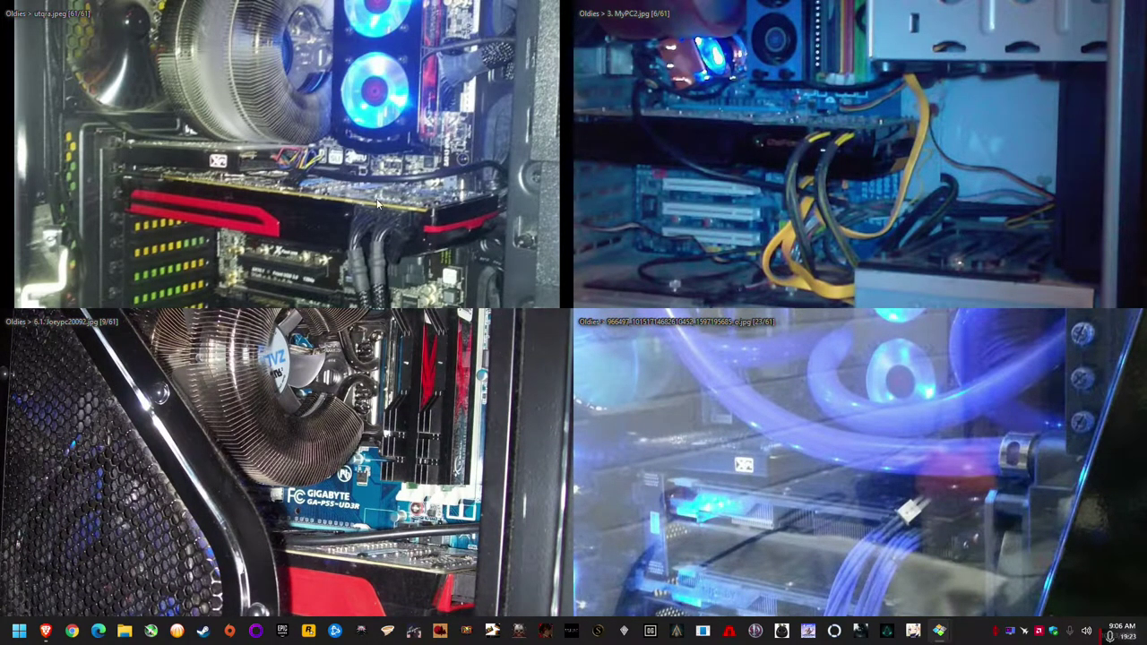
pyautogui.scroll(2, 208, 258)
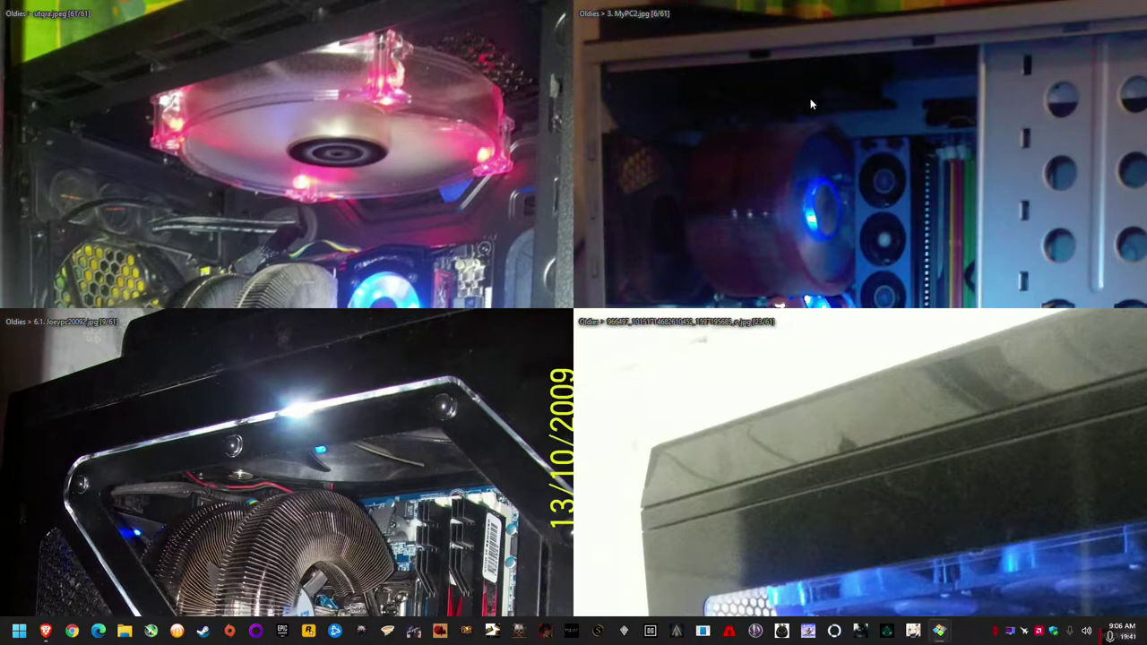
# Switch the Honeyview window showing 3. MyPC2.jpg between its maximized and restored sizes
pyautogui.doubleClick(727, 167)
pyautogui.doubleClick(728, 167)
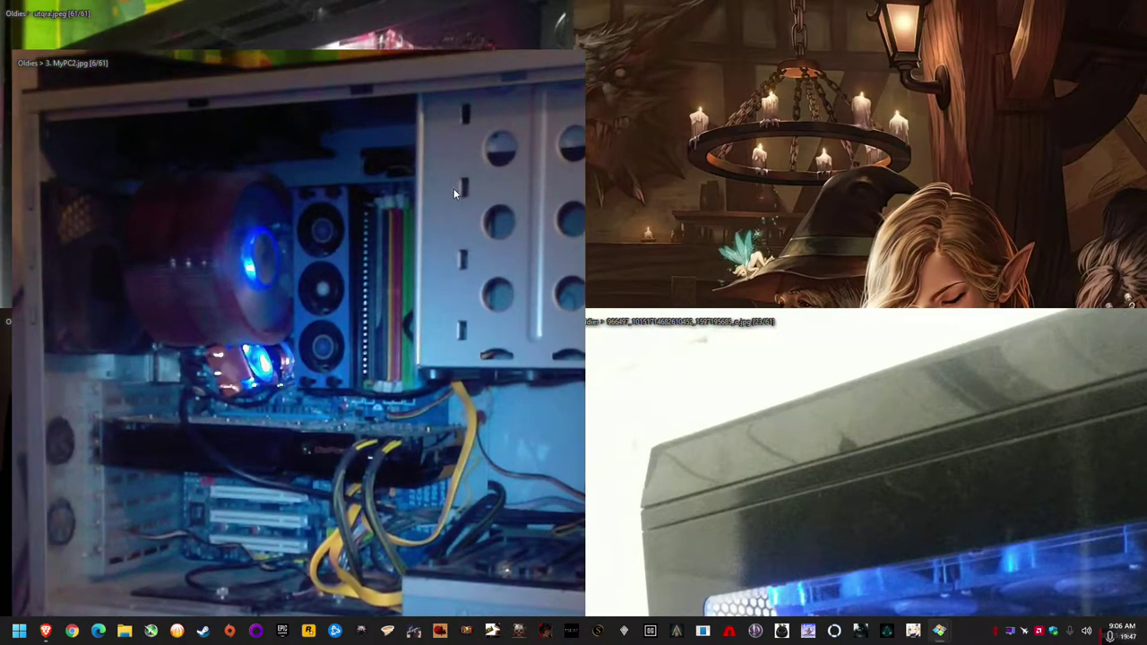
pyautogui.doubleClick(405, 262)
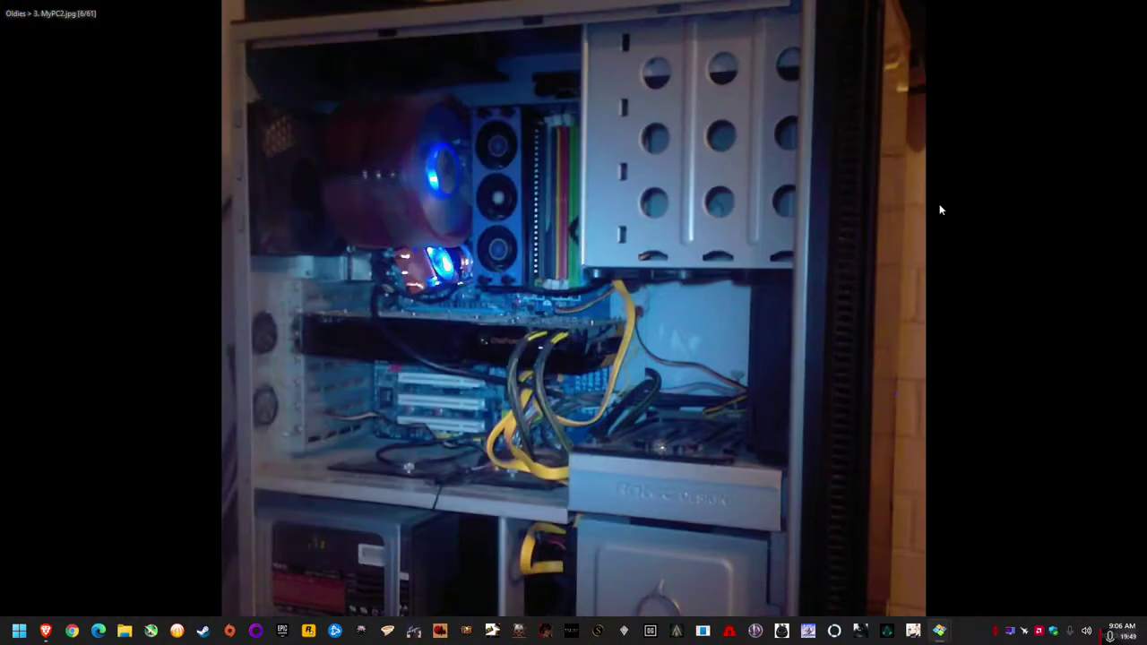
pyautogui.doubleClick(710, 242)
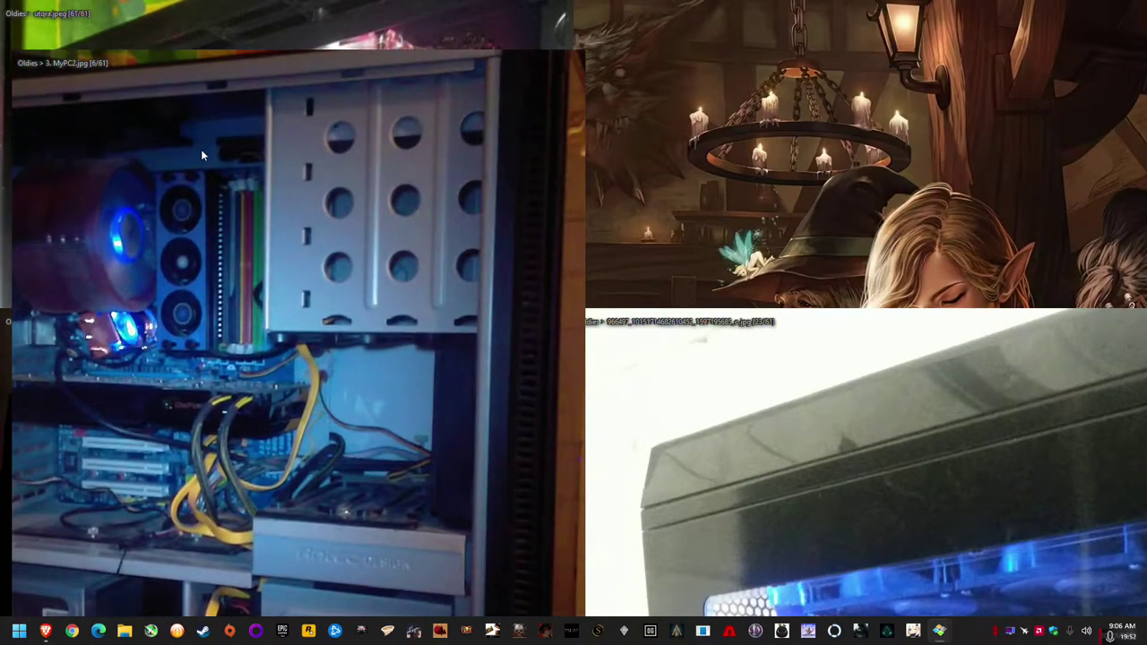
# Snap the 3. MyPC2.jpg Honeyview window back to the upper-right quarter of the screen and zoom in on its picture
pyautogui.scroll(-3, 210, 227)
pyautogui.moveTo(67, 63); pyautogui.dragTo(667, 104)
pyautogui.scroll(3, 668, 104)
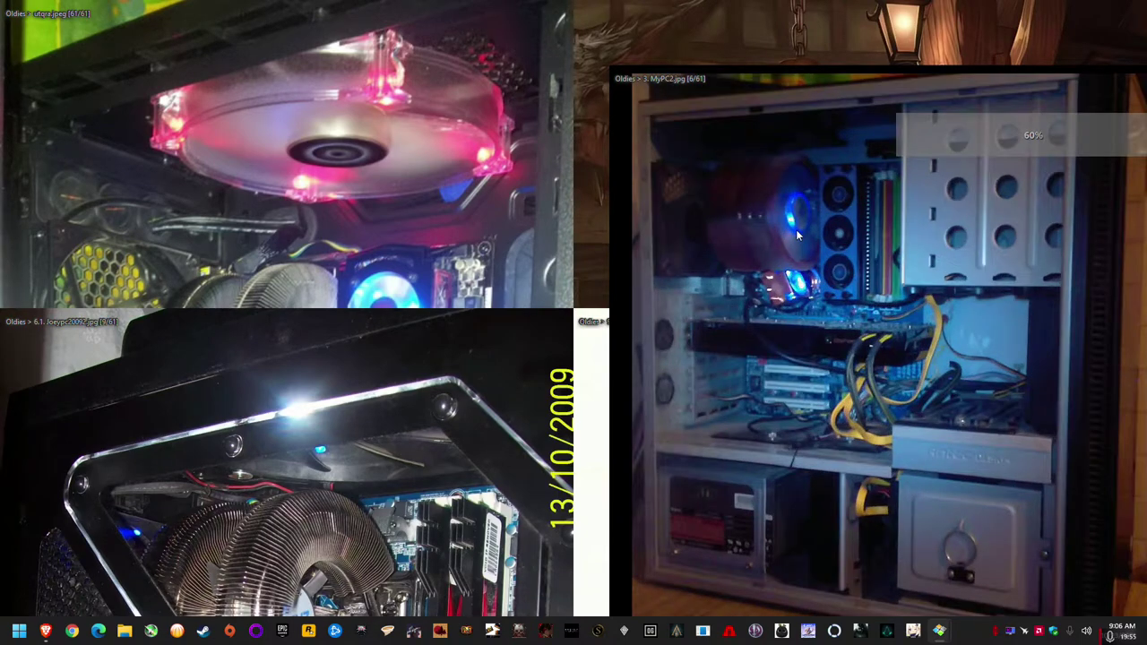
pyautogui.scroll(1, 688, 68)
pyautogui.scroll(-4, 735, 140)
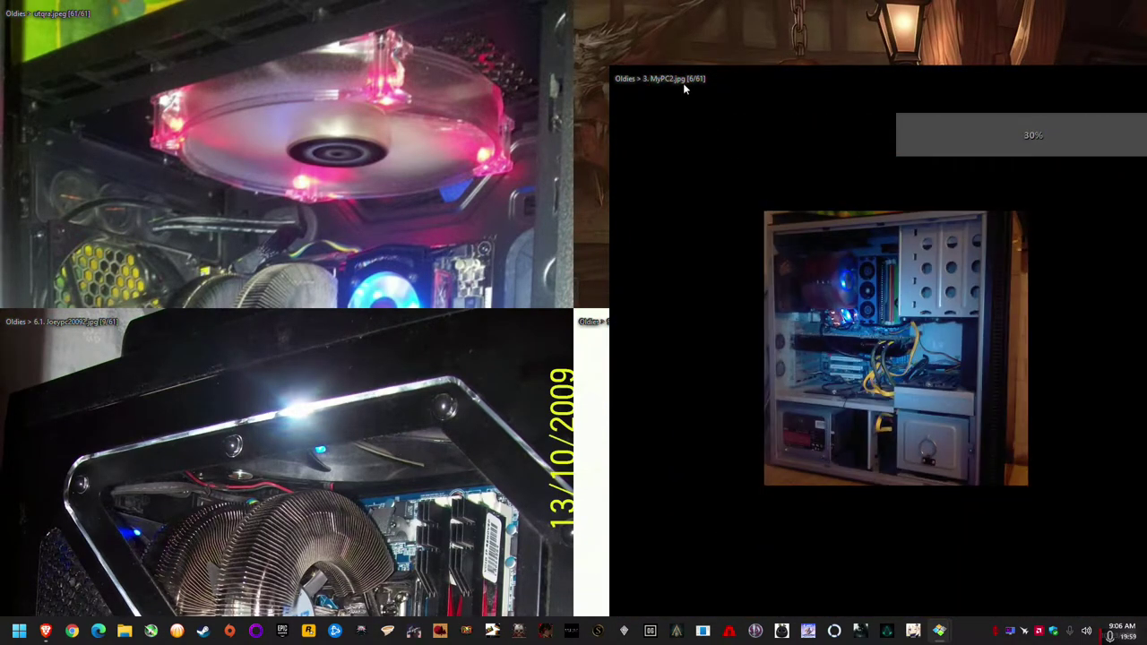
pyautogui.moveTo(683, 83); pyautogui.dragTo(1141, 4)
pyautogui.scroll(4, 843, 212)
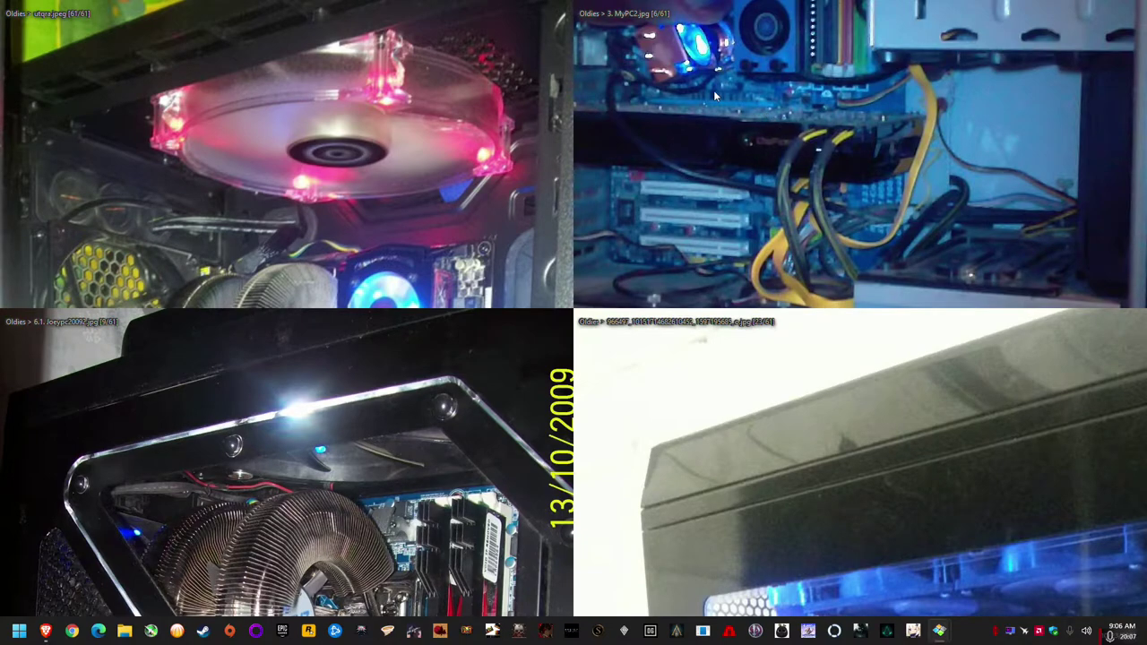
# Close all four Honeyview windows
pyautogui.press('Escape')
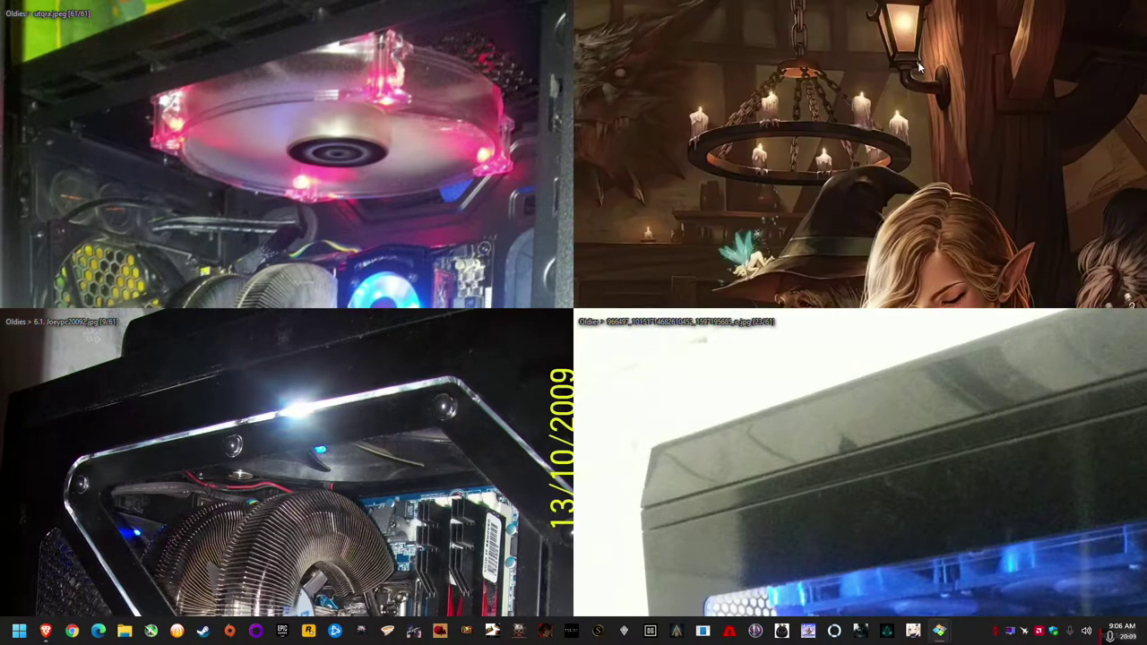
pyautogui.press('Escape')
pyautogui.press('Escape')
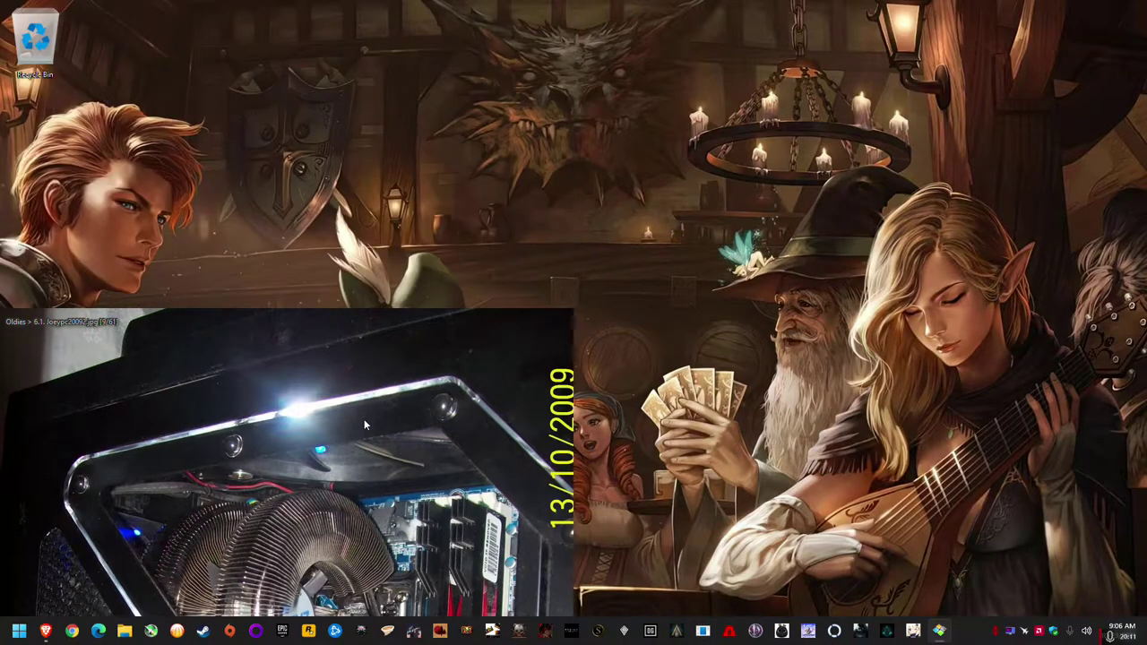
pyautogui.press('Escape')
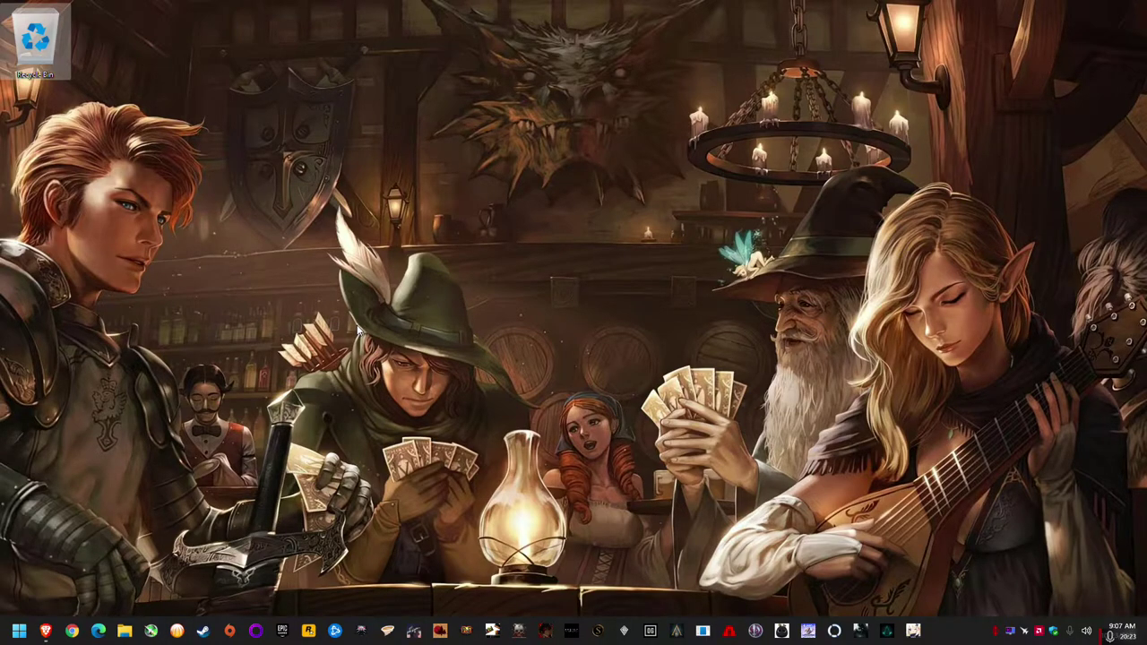
pyautogui.click(45, 631)
pyautogui.moveTo(1047, 325); pyautogui.dragTo(1015, 302)
pyautogui.doubleClick(1017, 302)
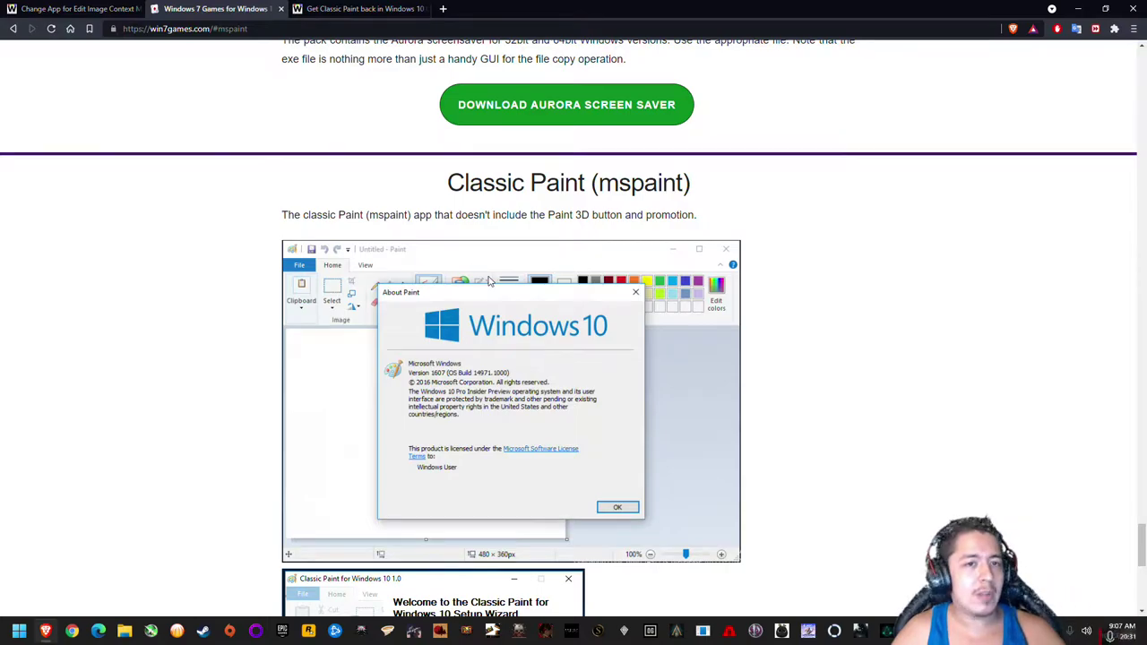
# Switch to File Explorer and open the 2021 folder inside Pictures > PC
pyautogui.click(125, 630)
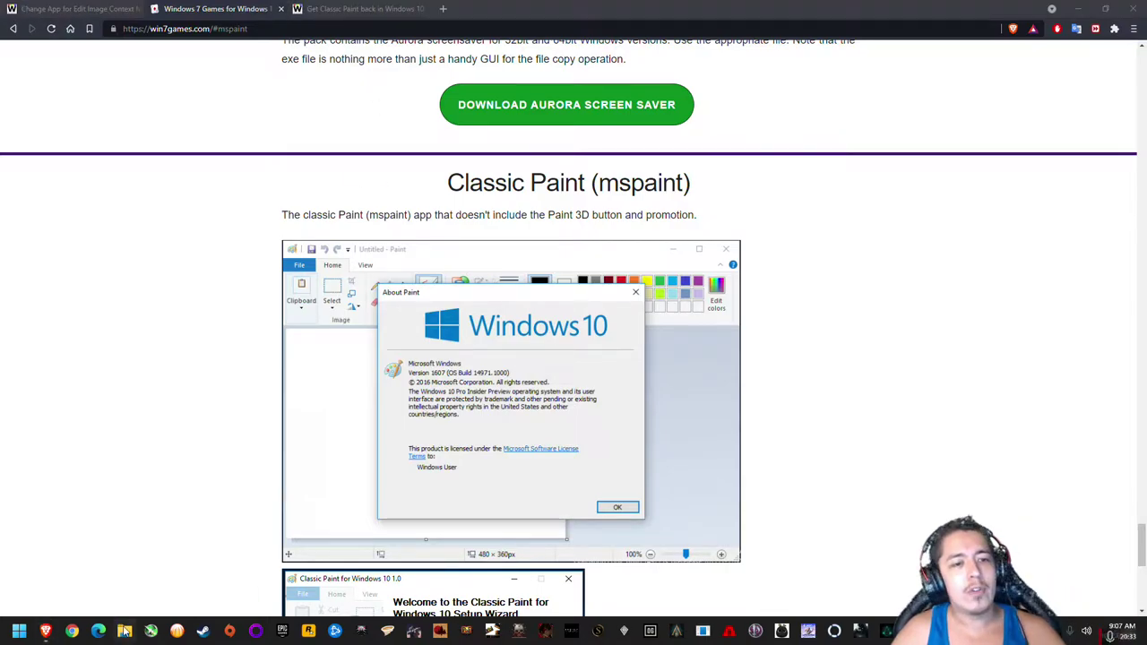
pyautogui.doubleClick(833, 153)
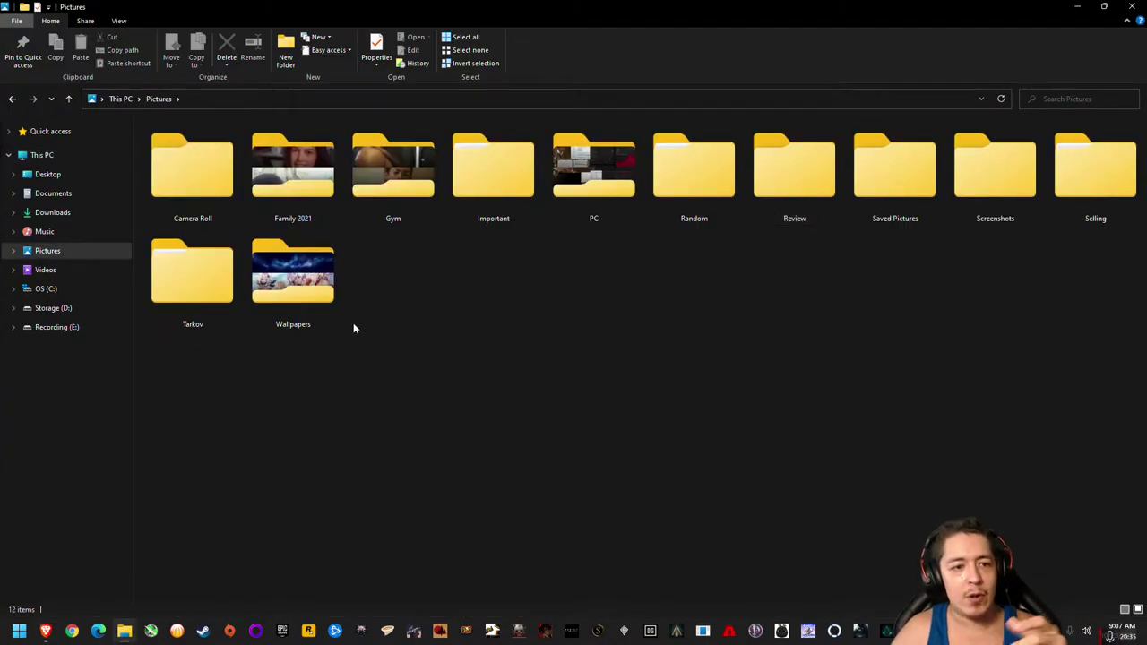
pyautogui.doubleClick(573, 179)
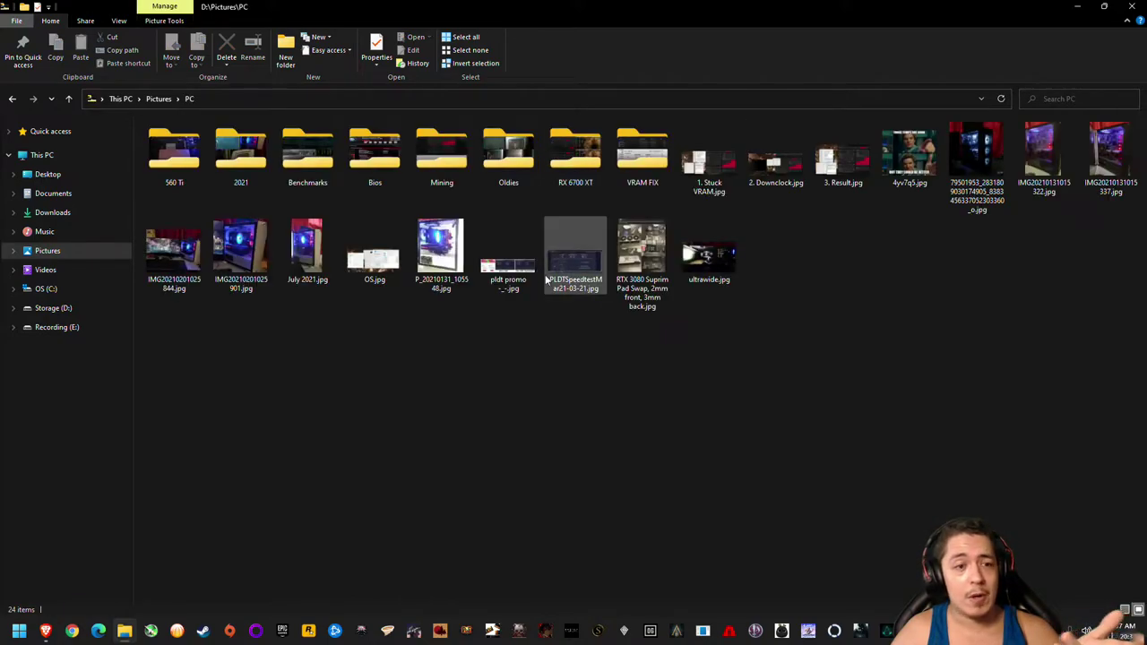
pyautogui.doubleClick(240, 154)
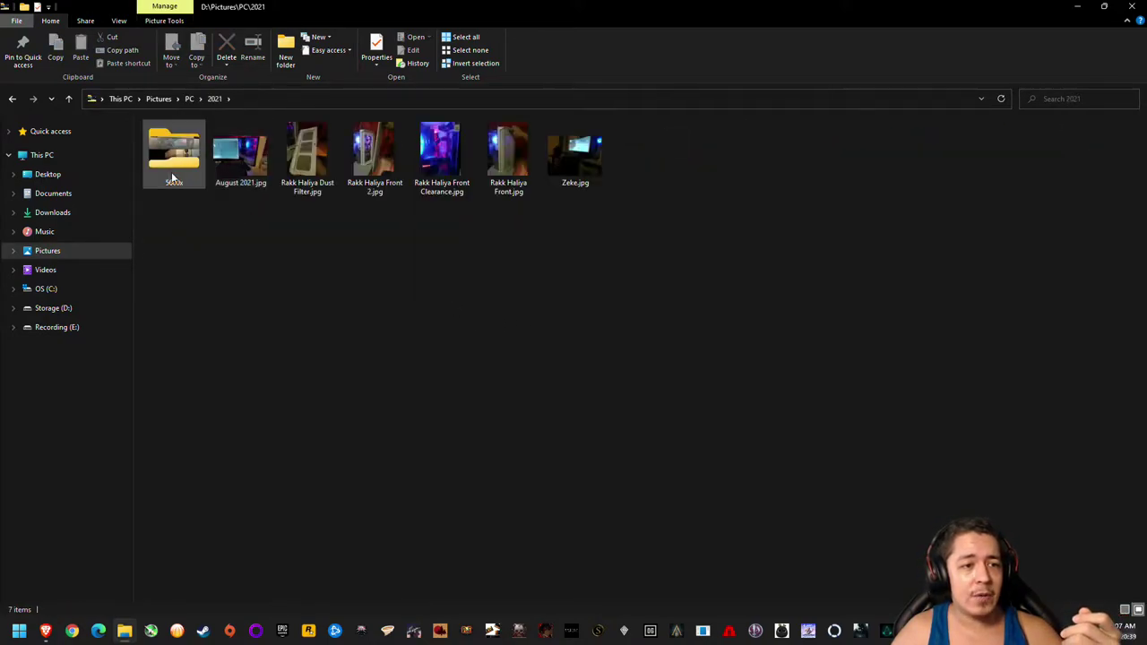
# Search Windows for "photos", open the Photos app settings and examine the Terminate, Reset and Uninstall options
pyautogui.click(19, 631)
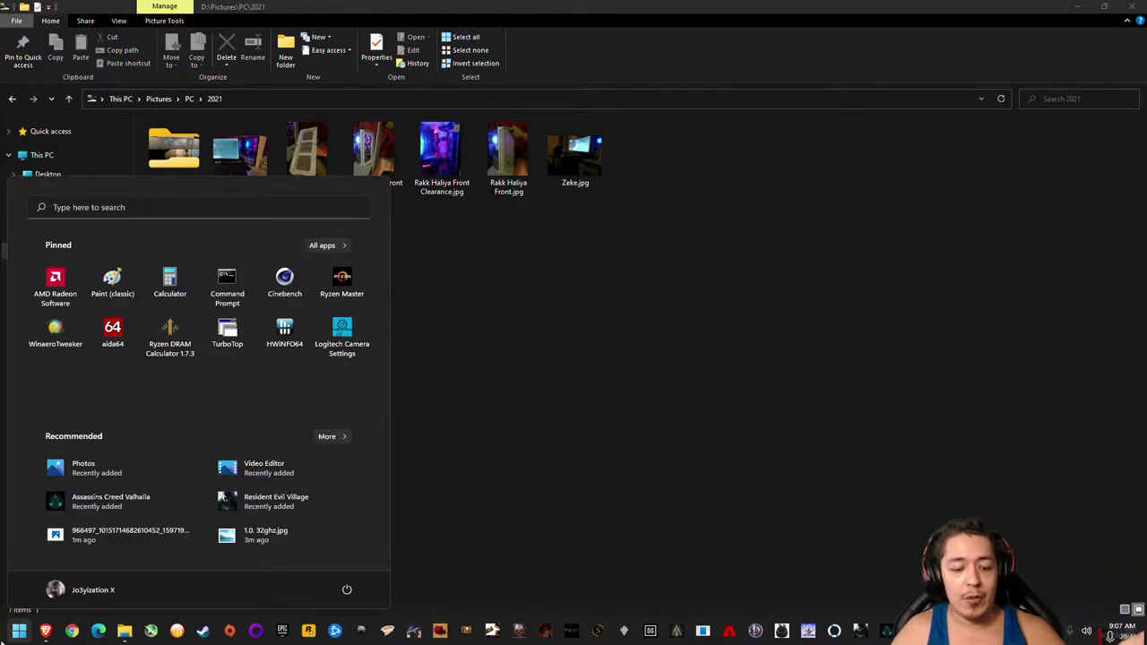
pyautogui.write('photos')
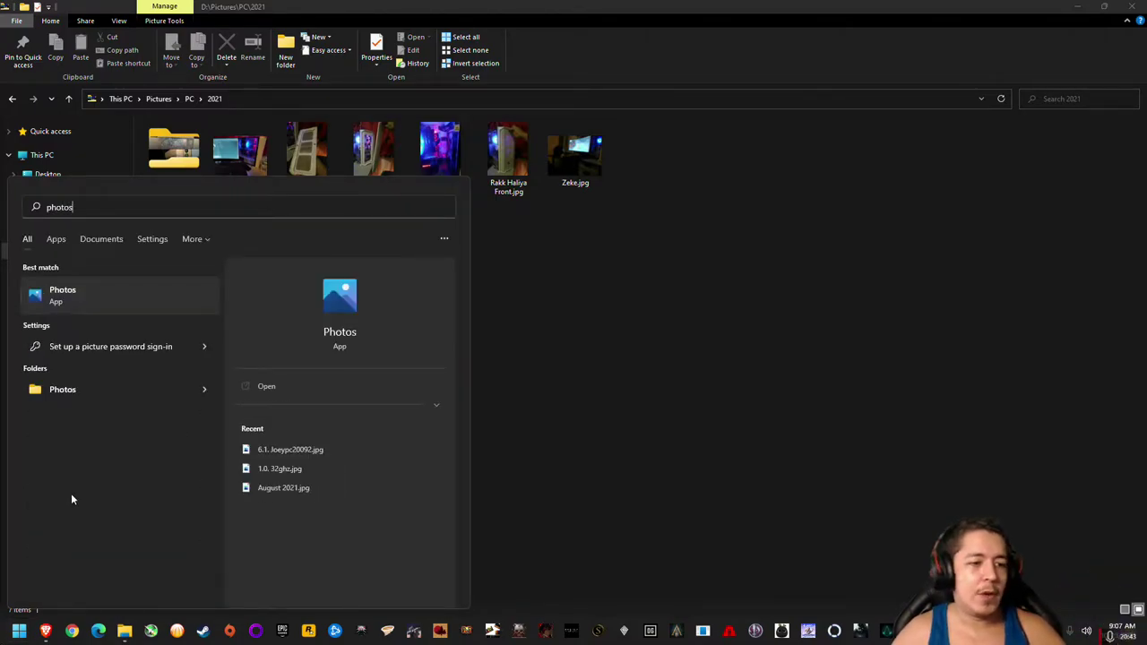
pyautogui.rightClick(104, 295)
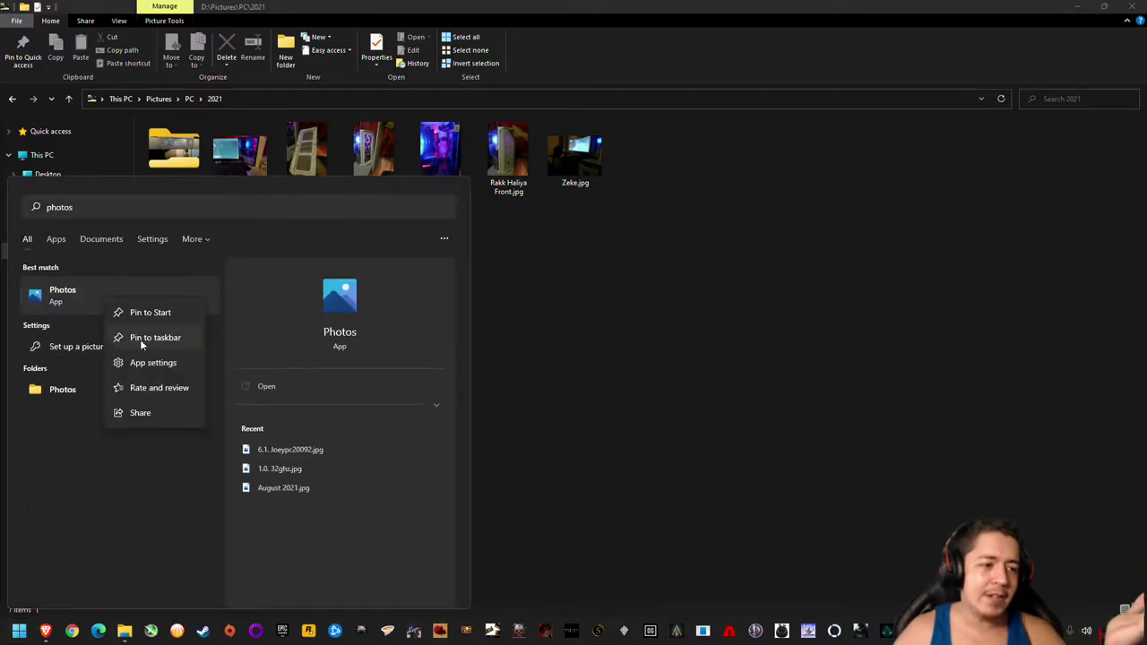
pyautogui.click(150, 491)
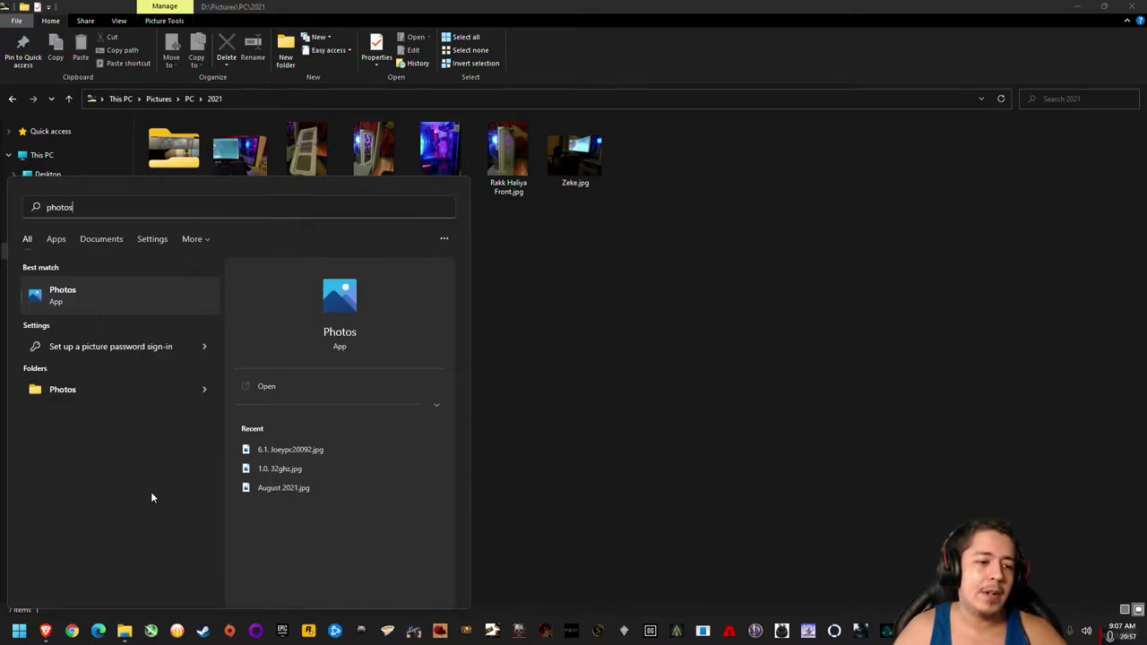
pyautogui.rightClick(110, 300)
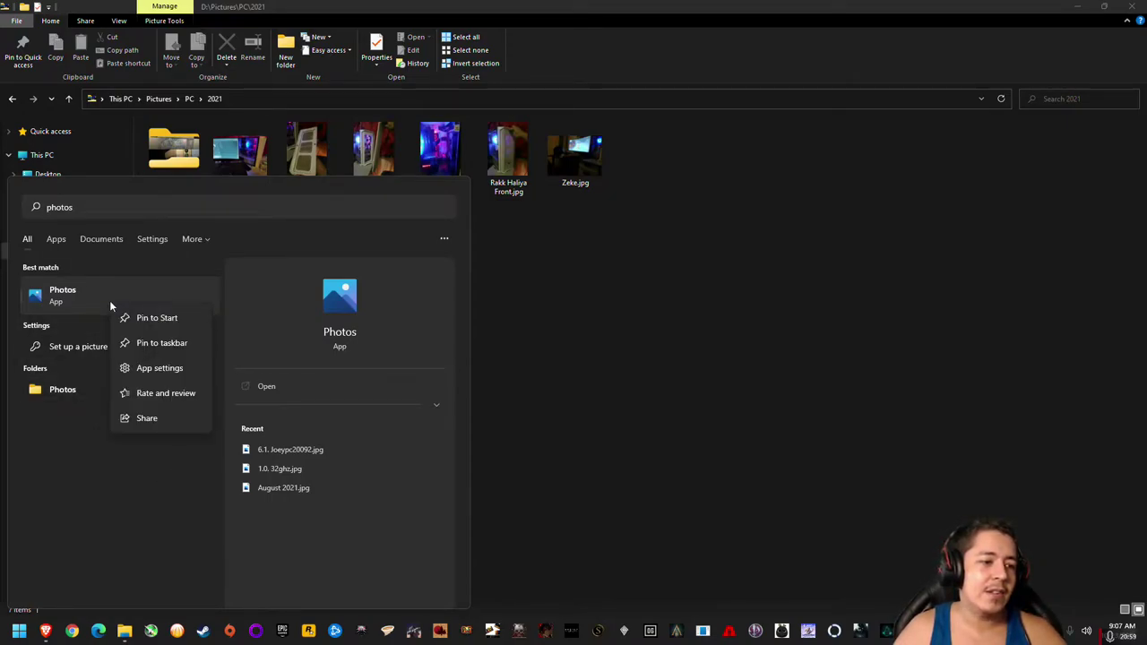
pyautogui.click(148, 368)
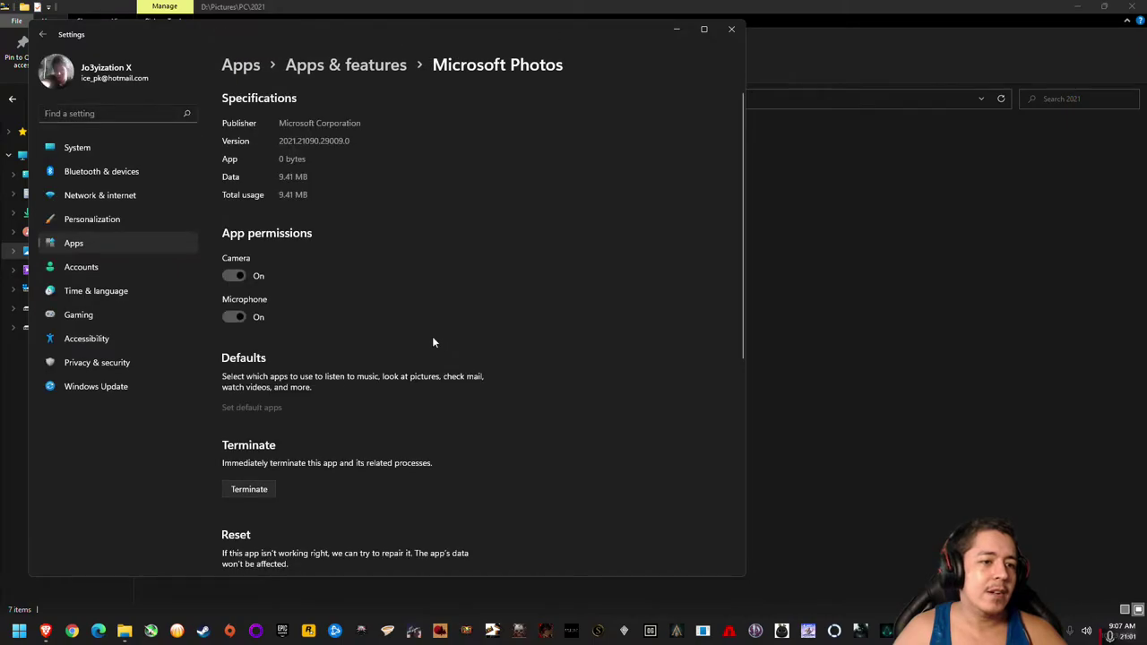
pyautogui.scroll(-3, 348, 391)
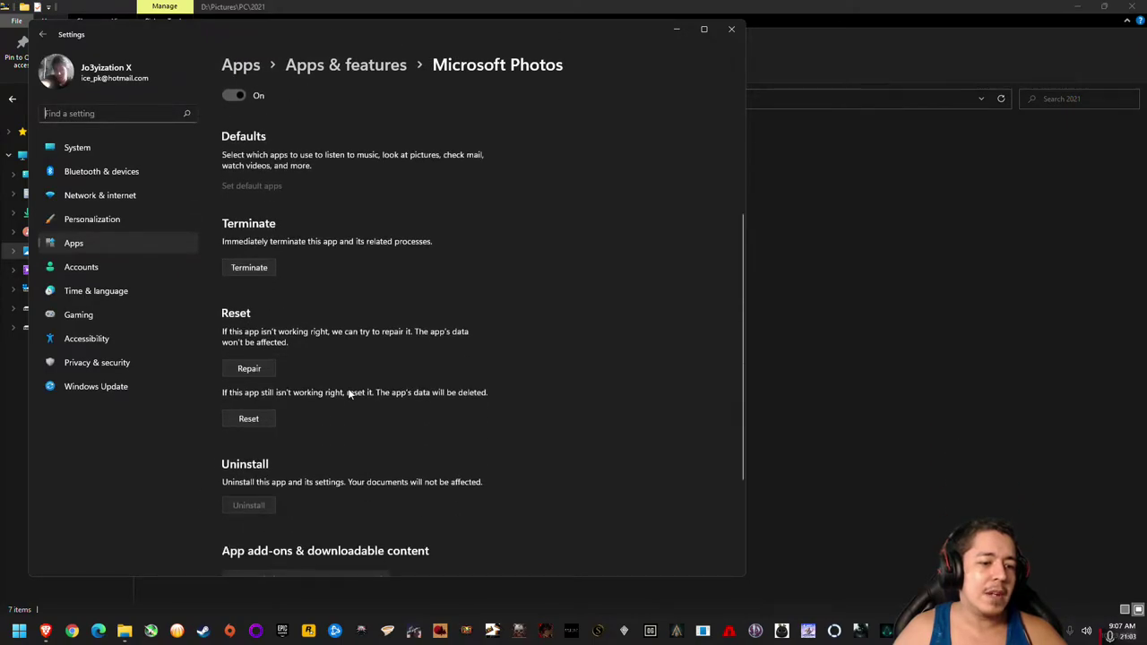
pyautogui.scroll(-1, 350, 393)
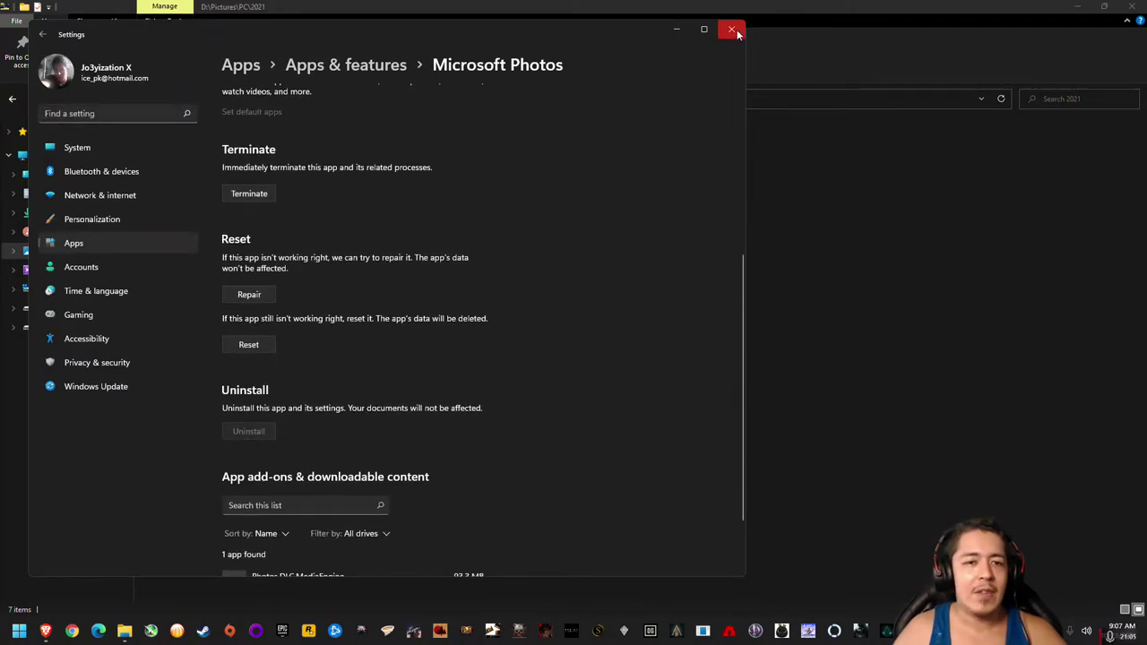
# Go to Apps & features and search the installed apps for "photos"
pyautogui.click(361, 72)
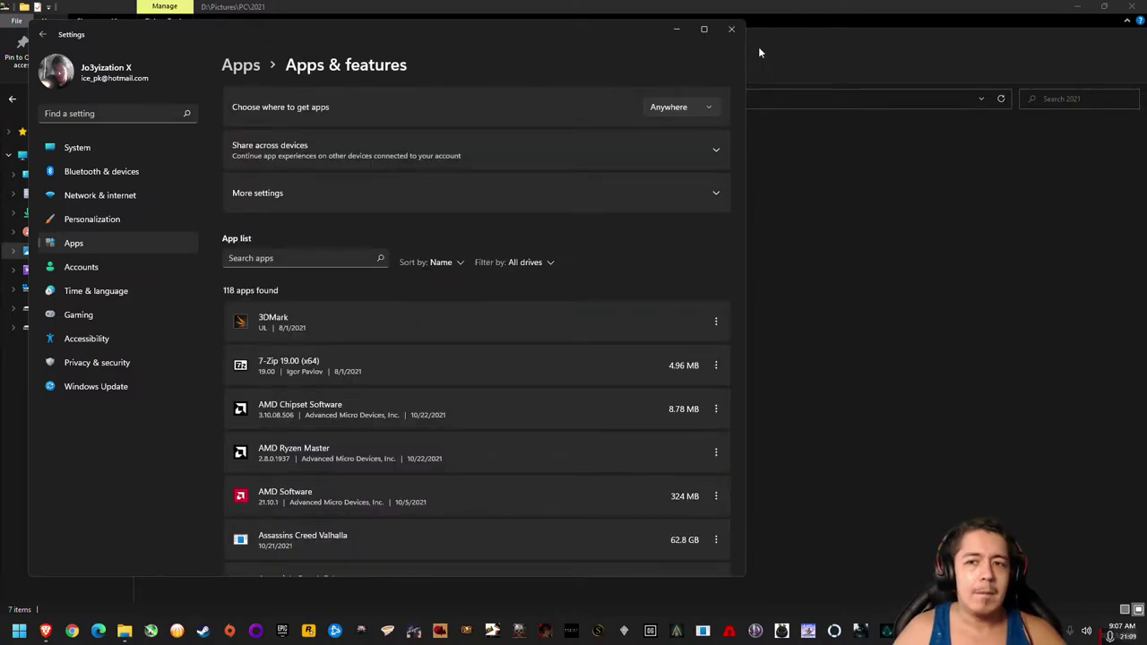
pyautogui.scroll(-6, 544, 315)
pyautogui.scroll(2, 545, 315)
pyautogui.scroll(5, 546, 315)
pyautogui.click(281, 258)
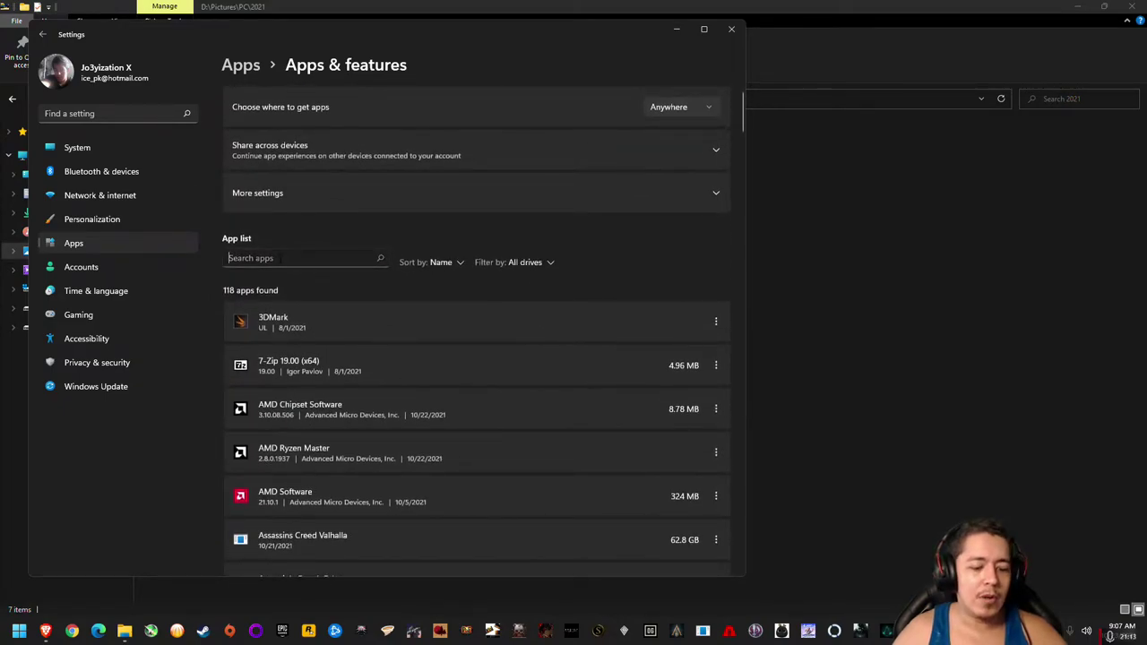
pyautogui.write('photos')
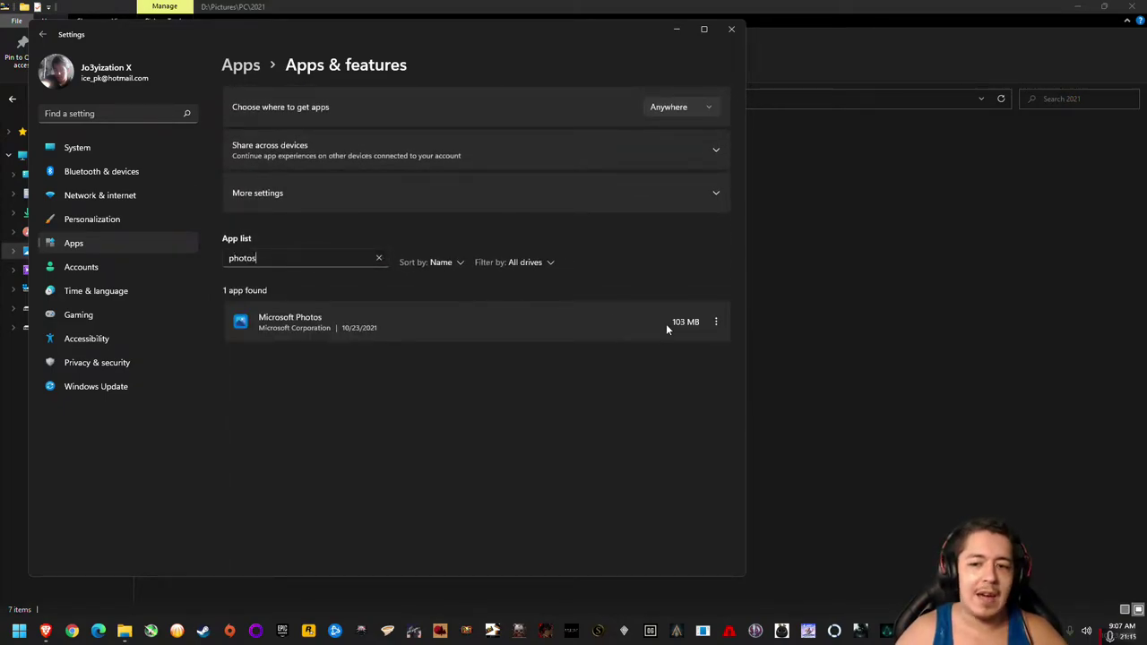
# Check Microsoft Photos' app actions and advanced options for a way to uninstall it, and close Settings
pyautogui.click(715, 322)
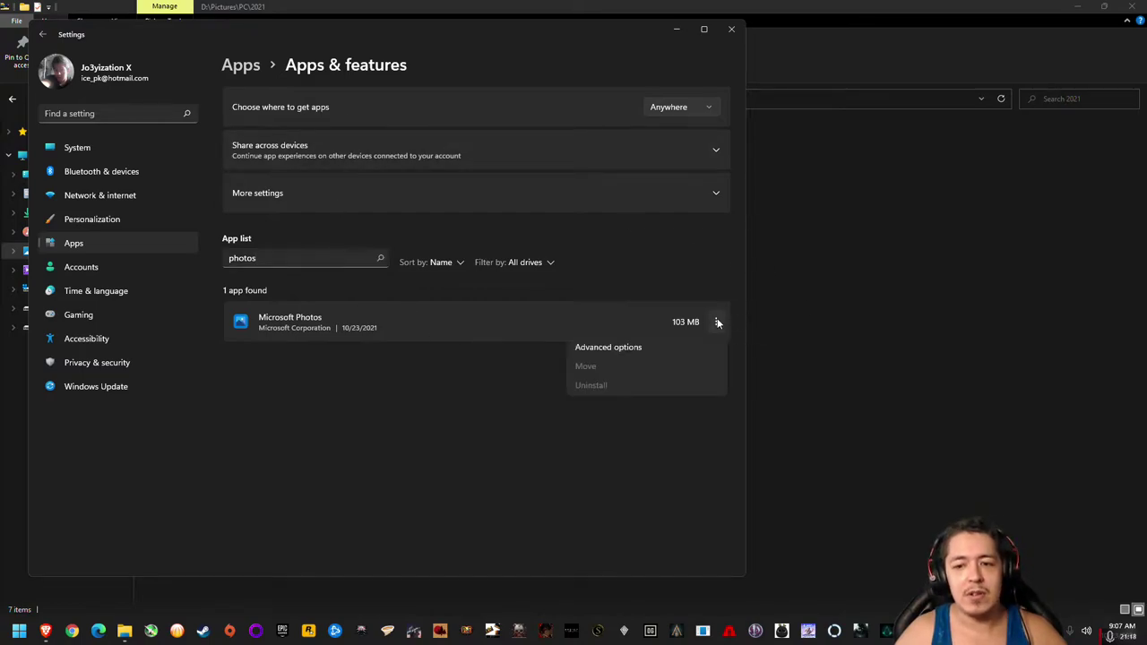
pyautogui.click(610, 352)
pyautogui.scroll(-2, 555, 311)
pyautogui.scroll(-3, 555, 312)
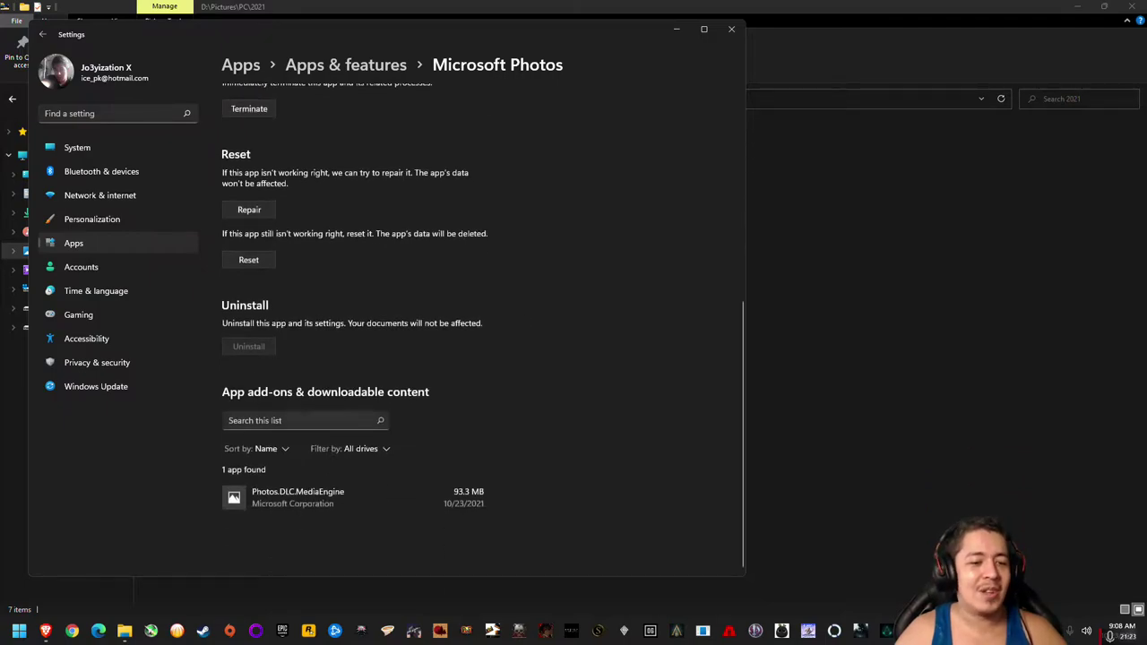
pyautogui.click(731, 29)
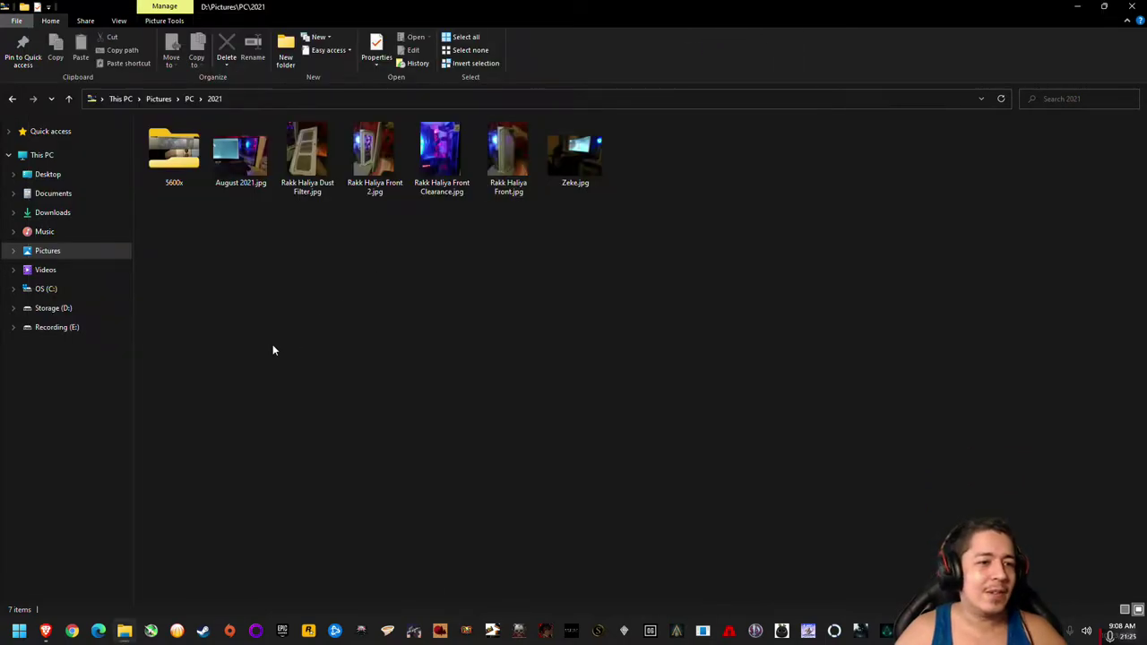
# Switch to Brave and search the web for "uninstall photos app windows 11" in a new tab
pyautogui.click(46, 630)
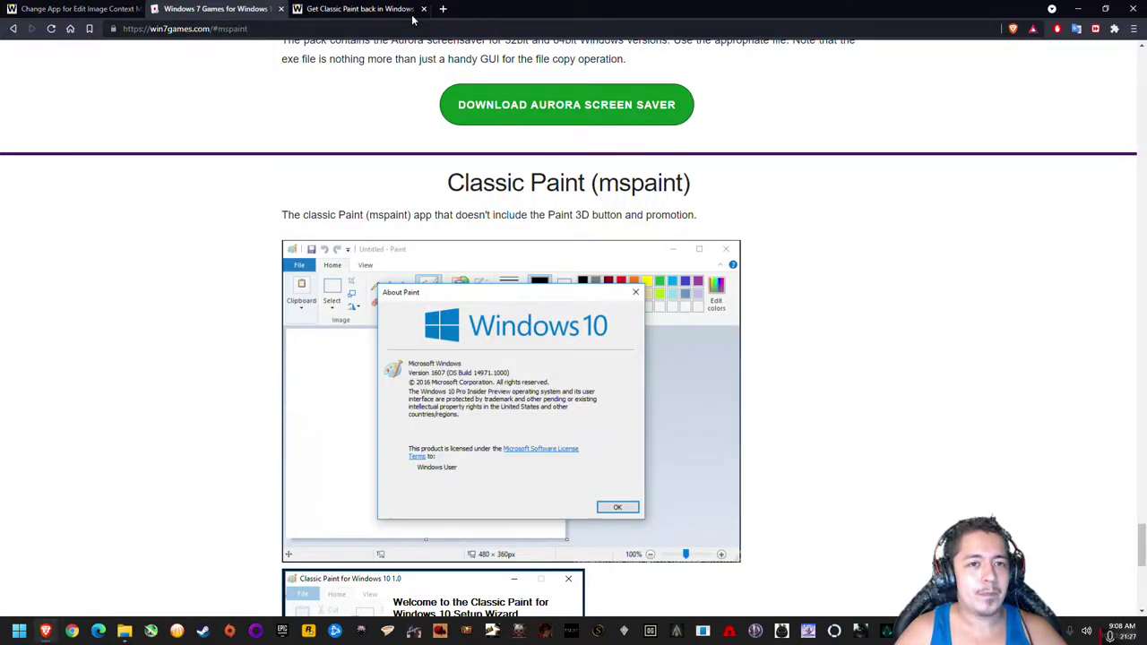
pyautogui.click(443, 9)
pyautogui.write('u')
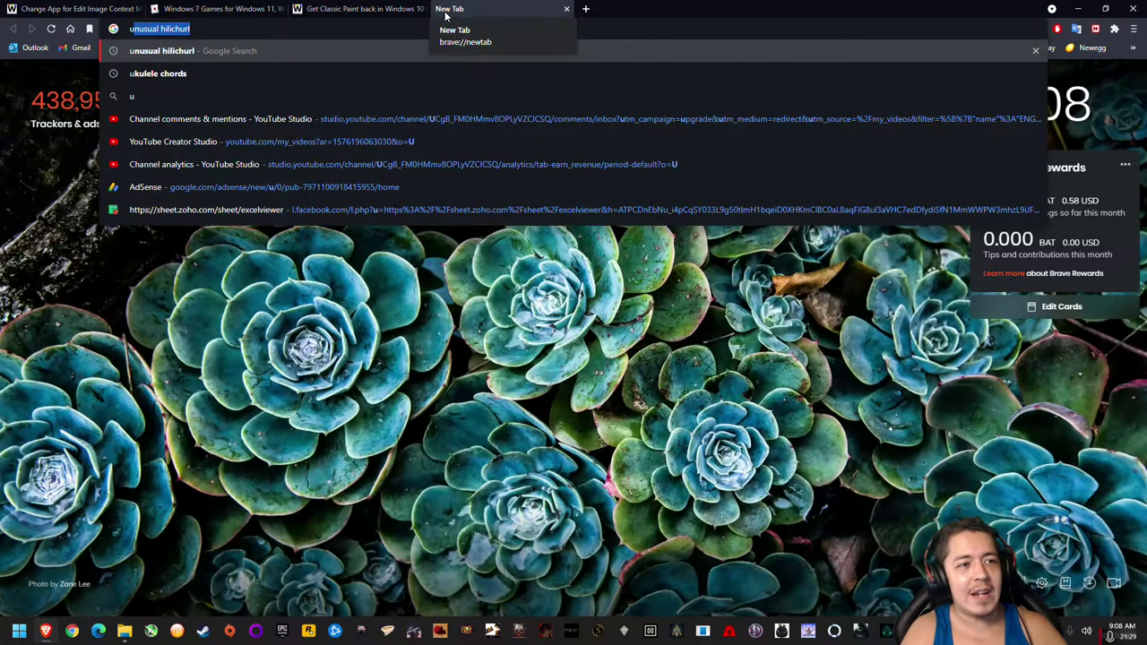
pyautogui.write('ninstall ph')
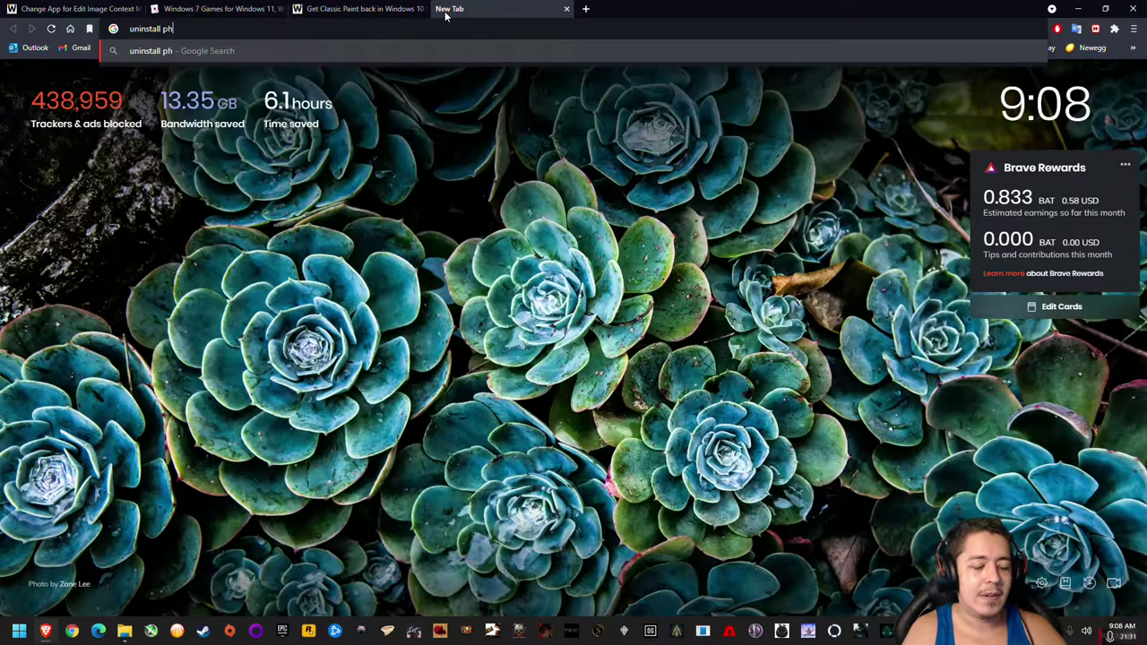
pyautogui.write('otos app pindows 11')
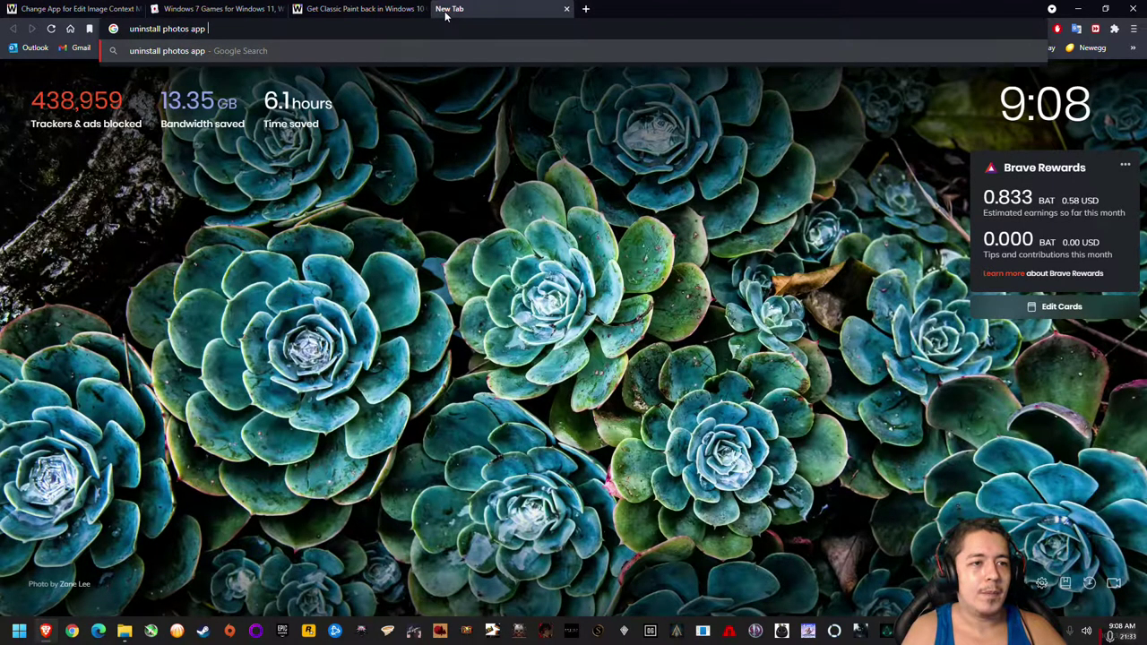
pyautogui.press('Return')
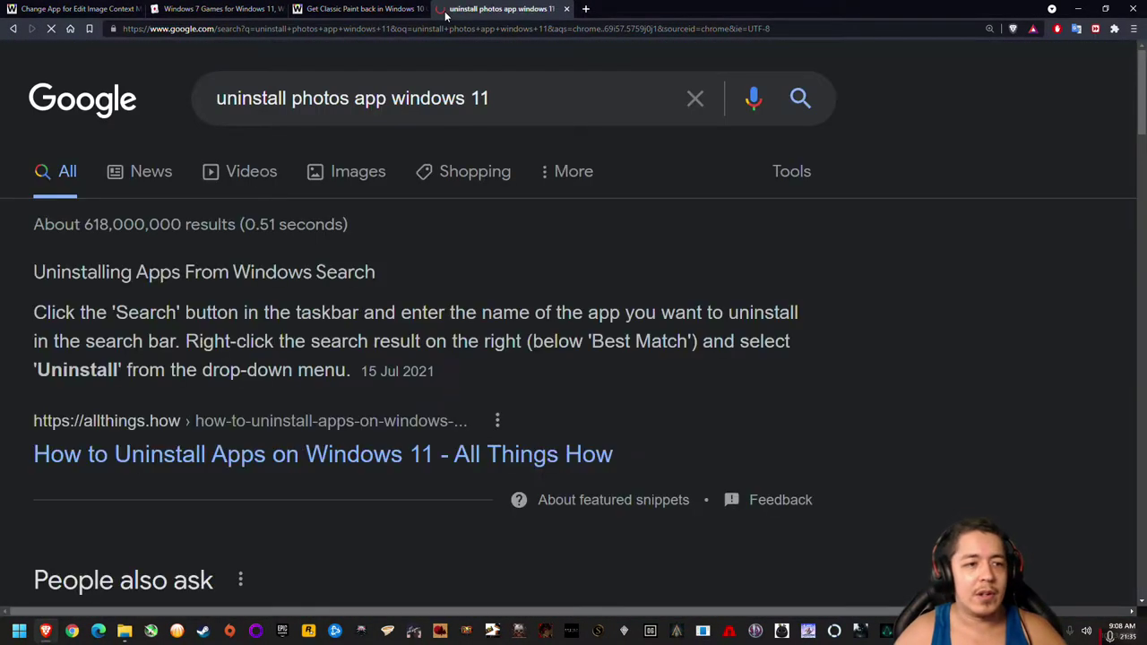
# Open the All Things How article on uninstalling Windows 11 apps and review its Start menu and Windows Search methods
pyautogui.scroll(-1, 511, 274)
pyautogui.click(329, 339)
pyautogui.scroll(-6, 331, 336)
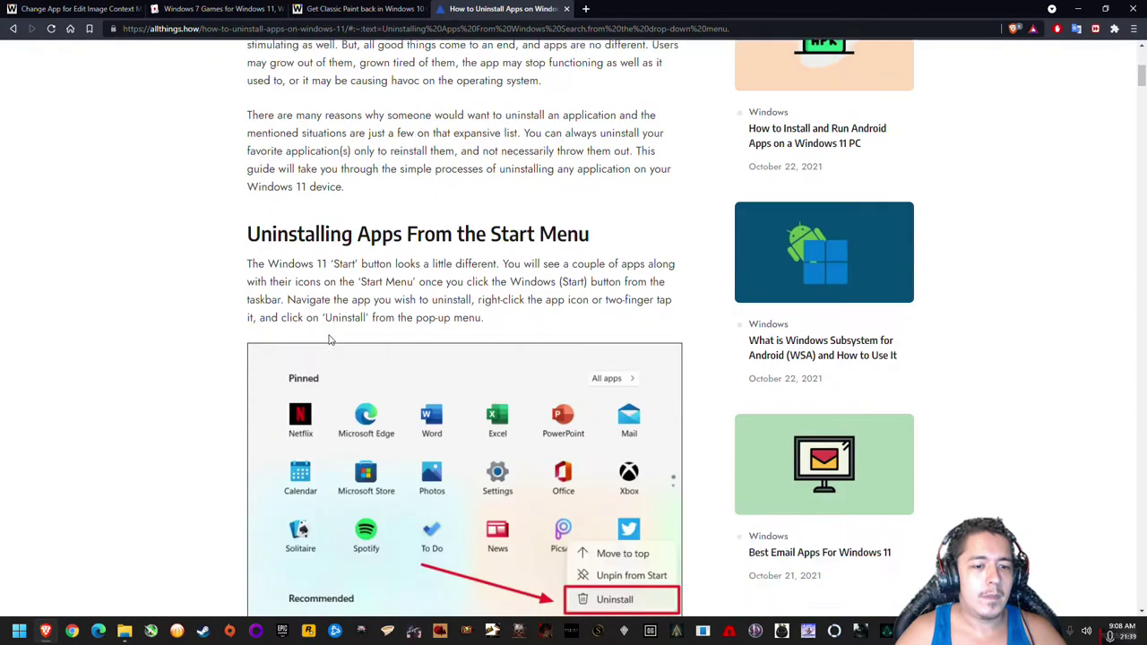
pyautogui.scroll(-9, 353, 333)
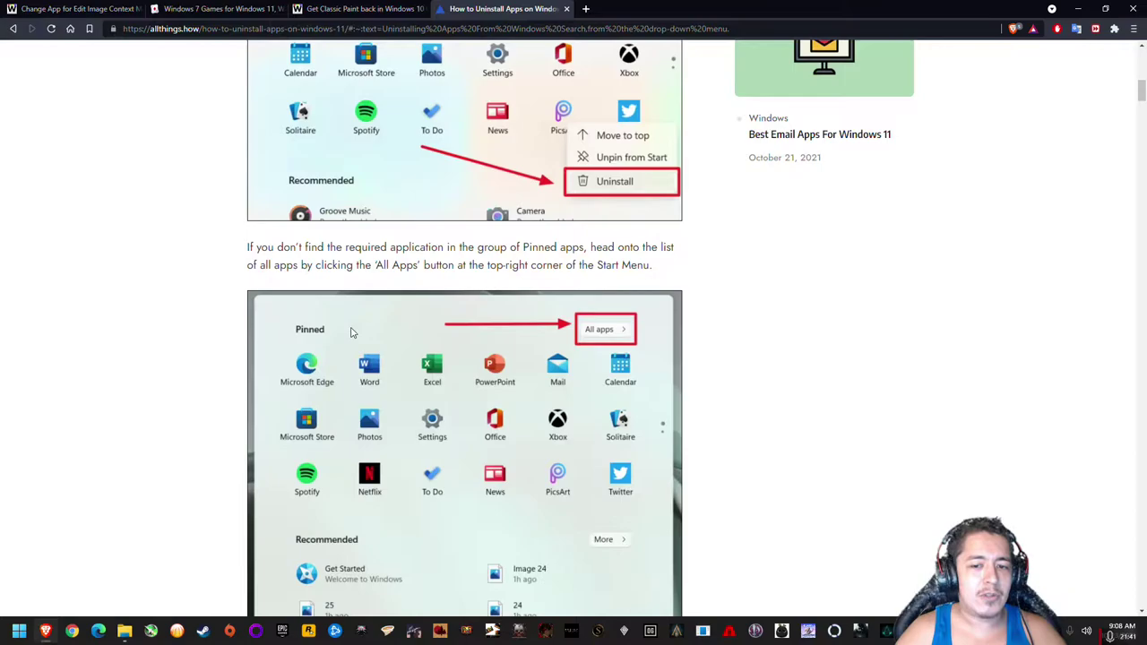
pyautogui.scroll(-18, 352, 332)
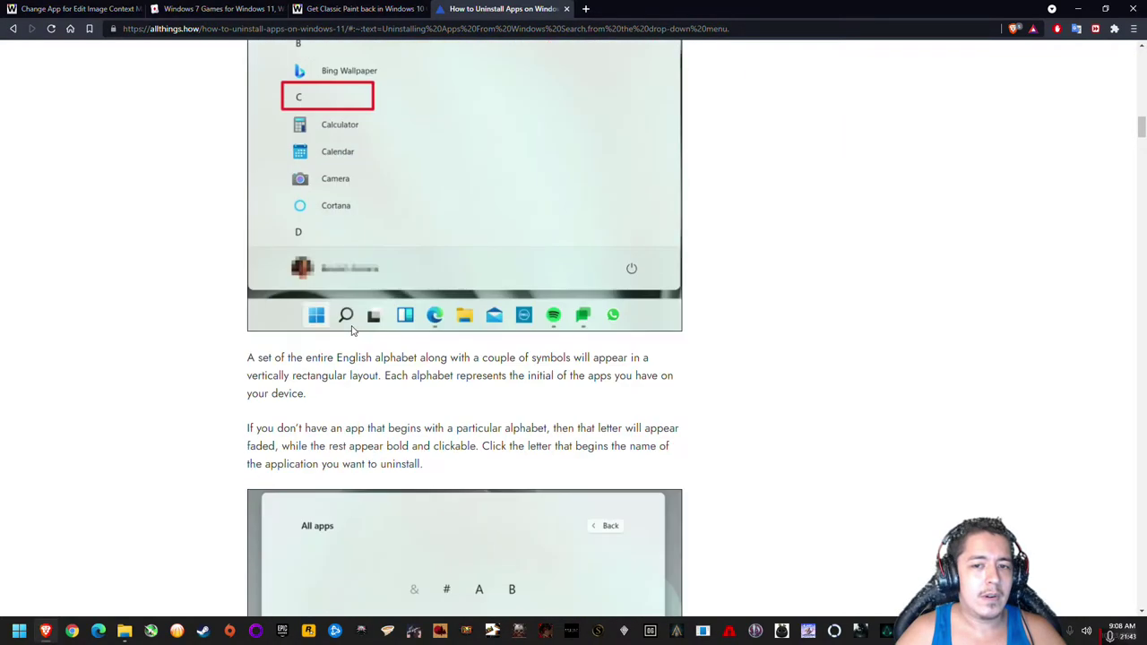
pyautogui.scroll(-5, 354, 327)
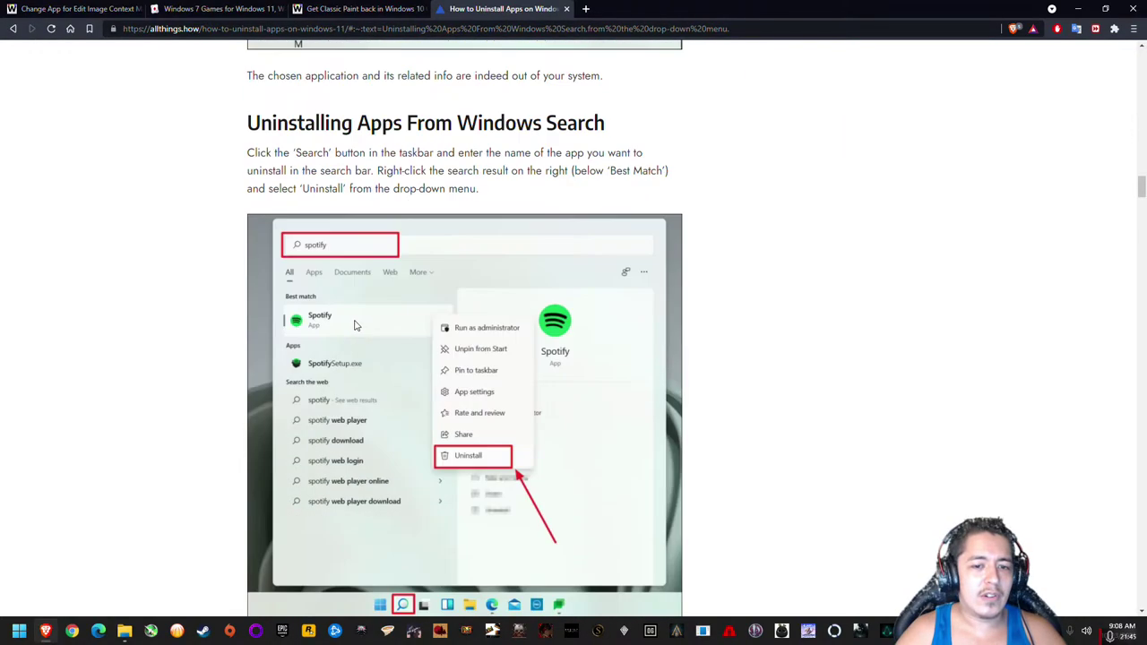
pyautogui.scroll(-3, 354, 325)
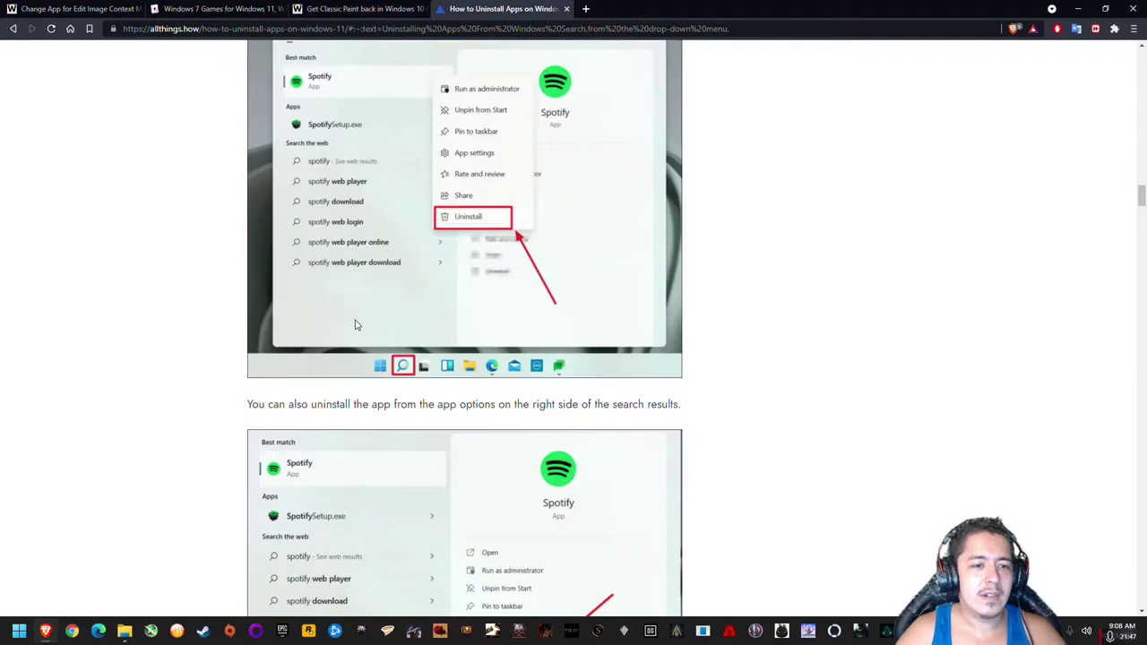
# Return to the search results, reduced to 125% zoom, and open the Microsoft Community thread about uninstalling the photo app
pyautogui.hotkey('alt', 'Left')
pyautogui.scroll(-3, 422, 384)
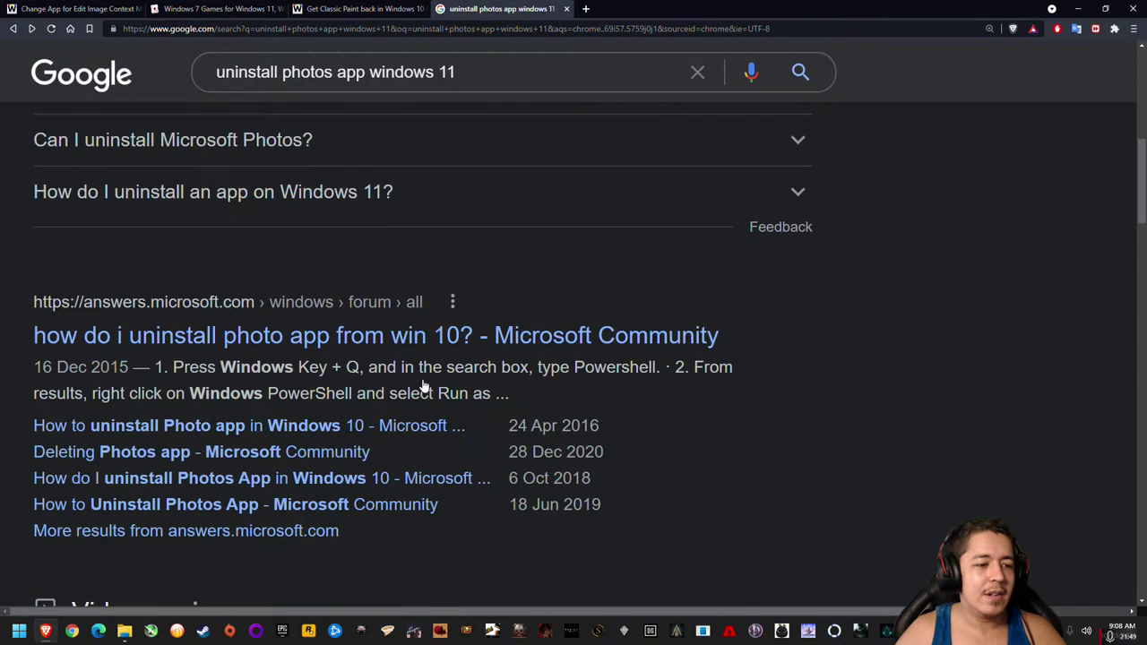
pyautogui.hotkey('ctrl', '-')
pyautogui.hotkey('ctrl', '-')
pyautogui.hotkey('ctrl', '-')
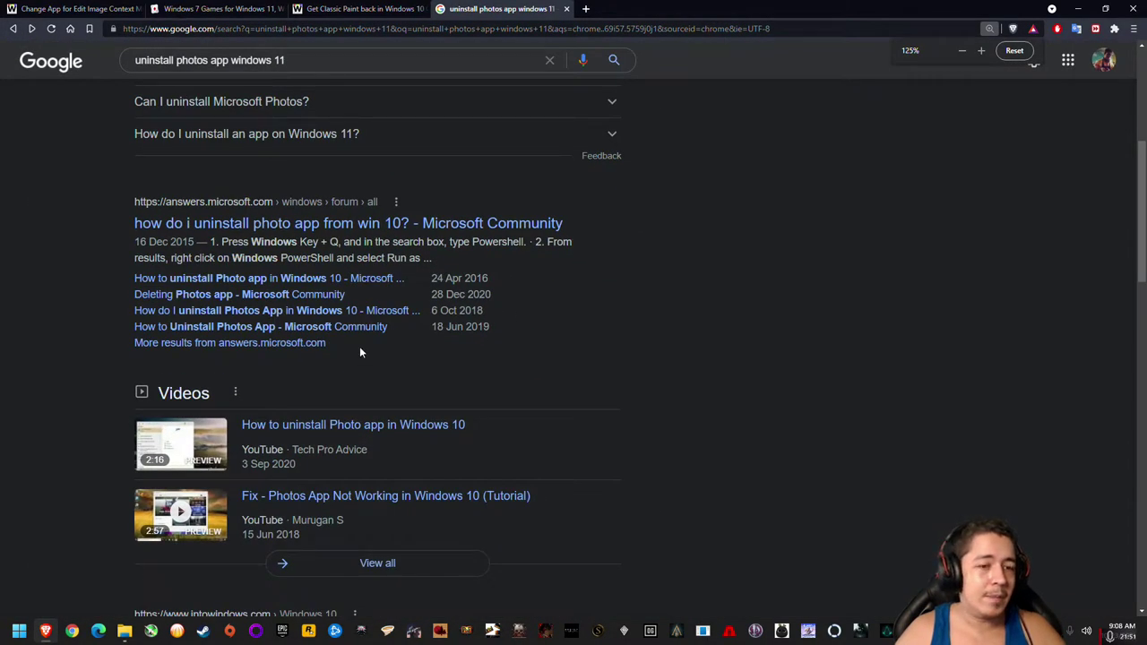
pyautogui.click(460, 227)
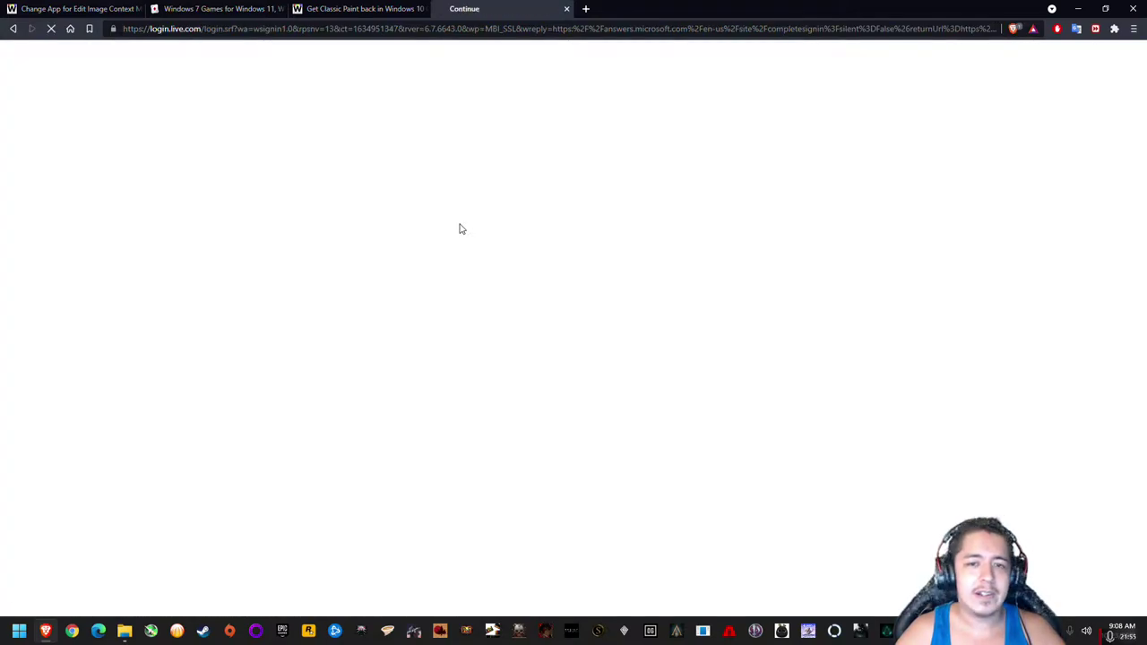
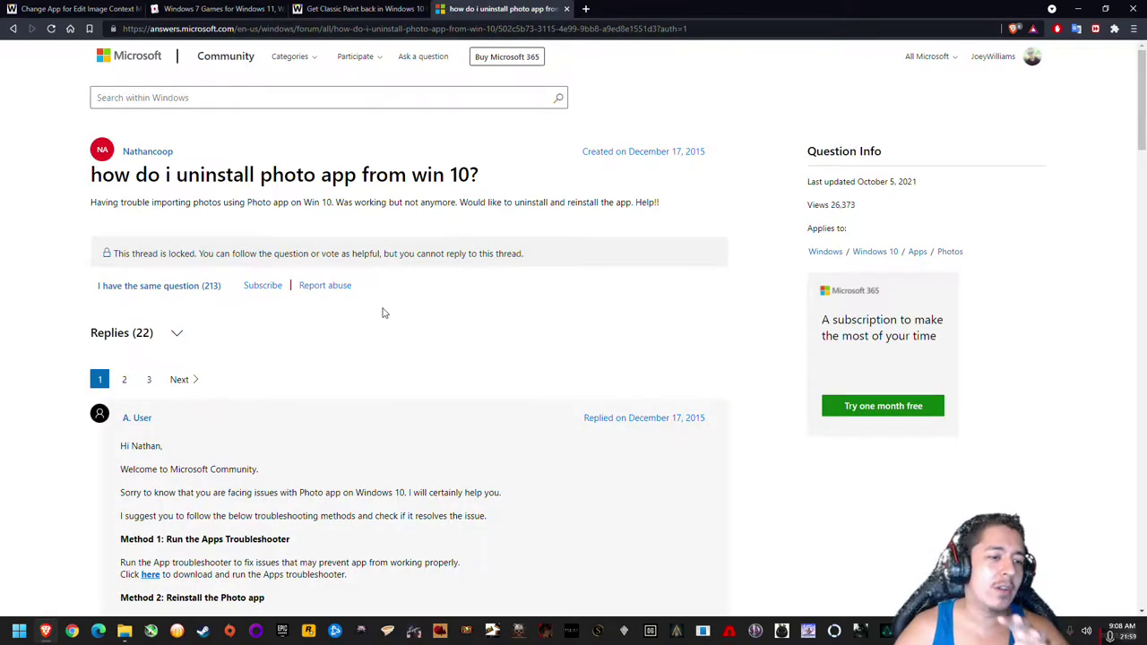
# Read the first reply in the thread, examining the Method 2 PowerShell instructions for removing and reinstalling the Photo app
pyautogui.scroll(-5, 382, 313)
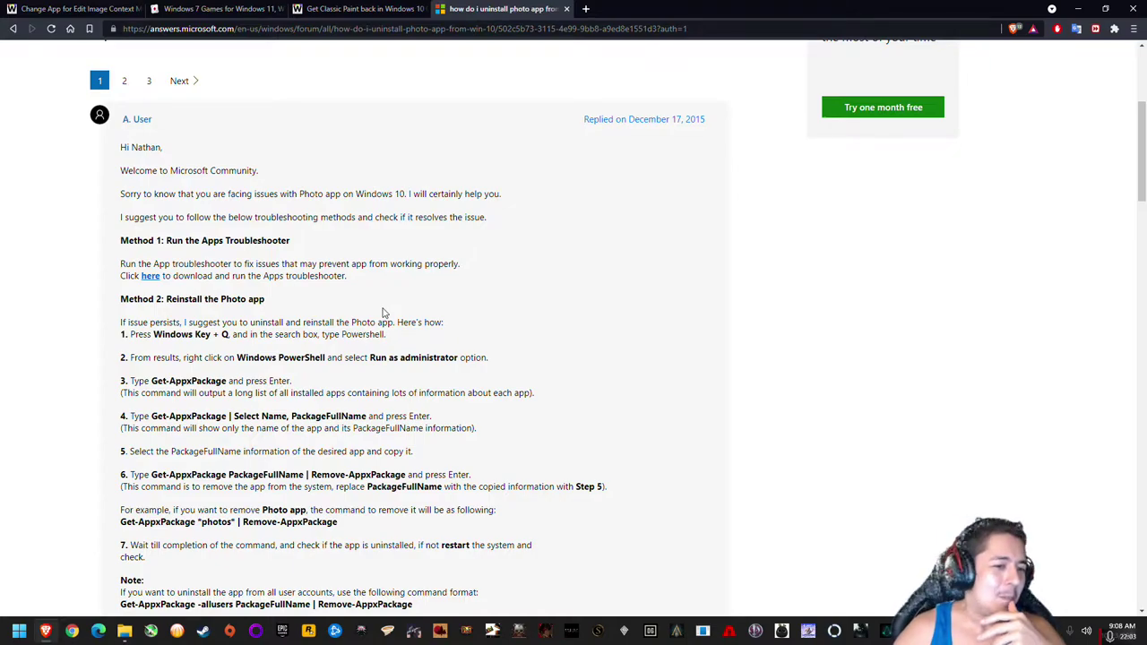
pyautogui.scroll(-1, 383, 313)
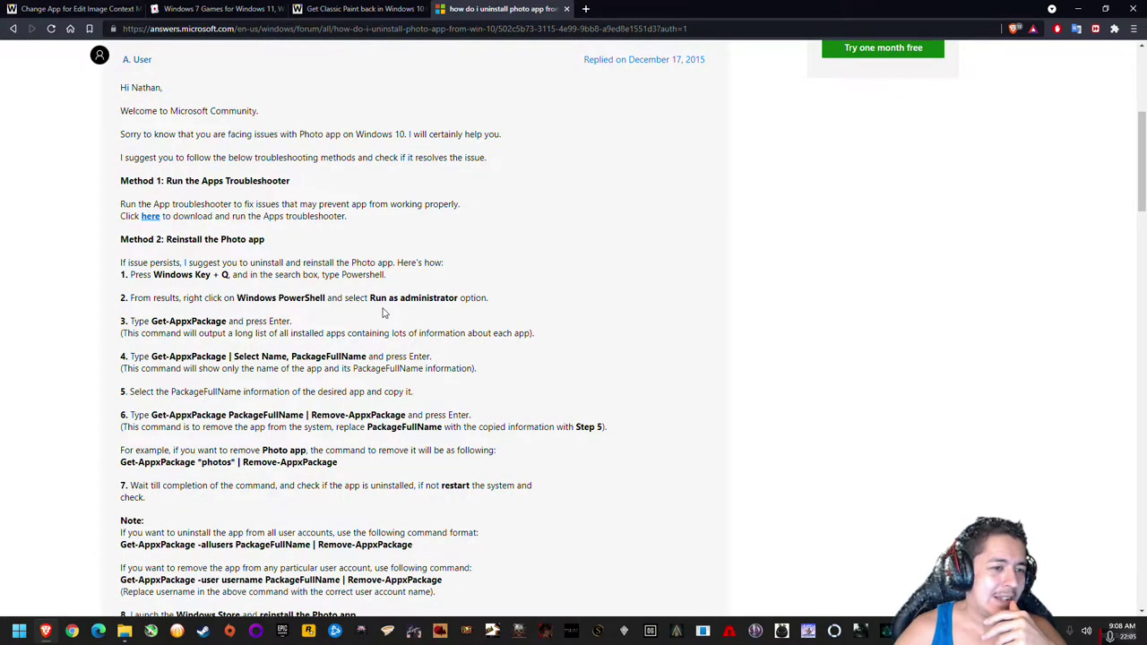
pyautogui.scroll(1, 256, 240)
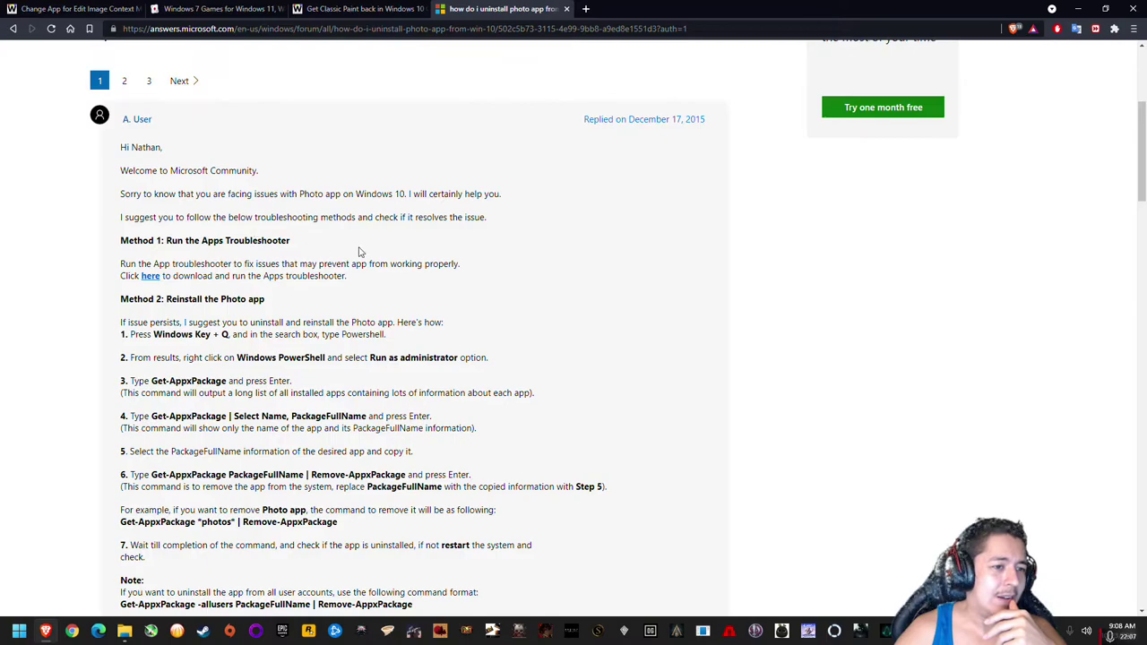
pyautogui.scroll(-3, 359, 252)
pyautogui.scroll(-9, 404, 345)
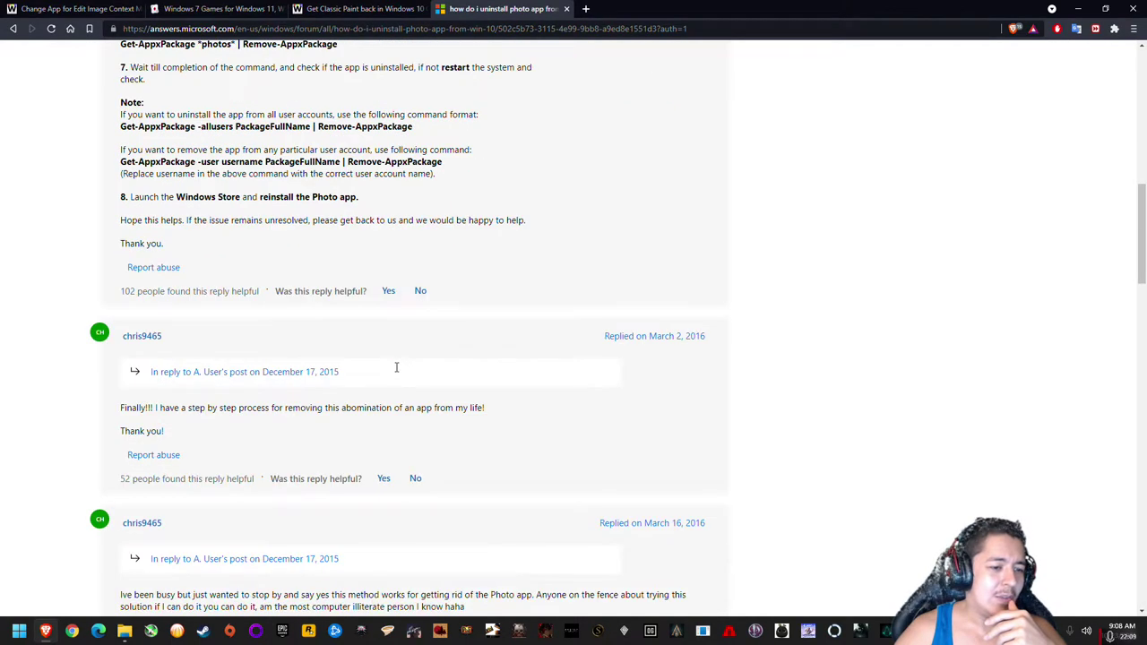
pyautogui.scroll(5, 397, 373)
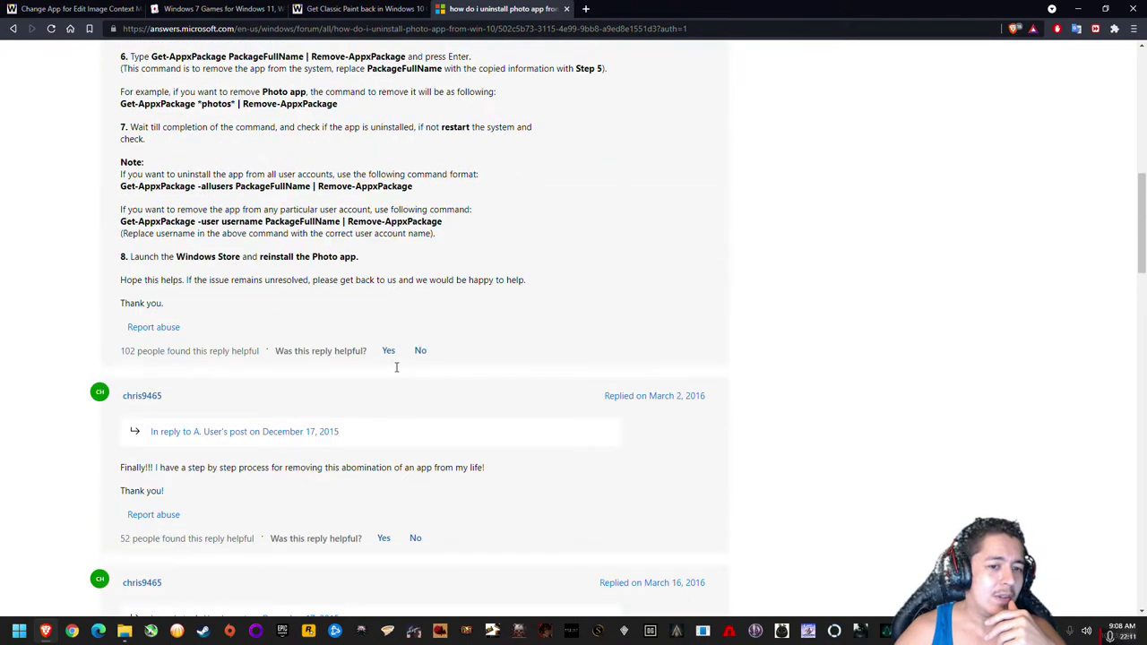
pyautogui.scroll(3, 333, 499)
pyautogui.scroll(-2, 327, 469)
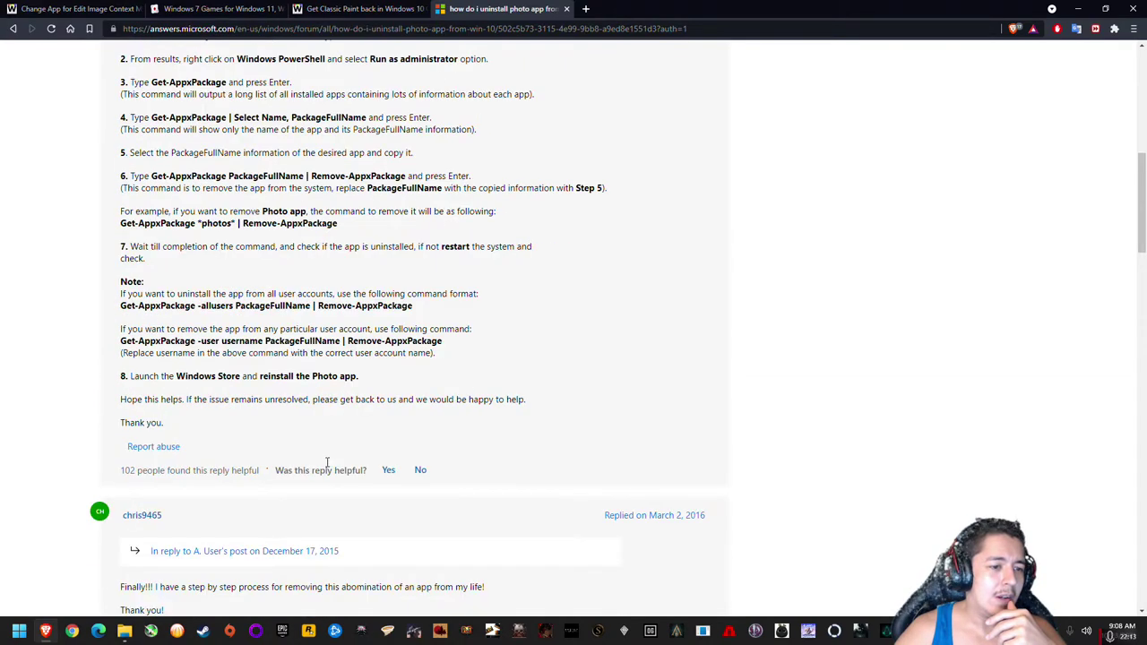
pyautogui.scroll(3, 400, 416)
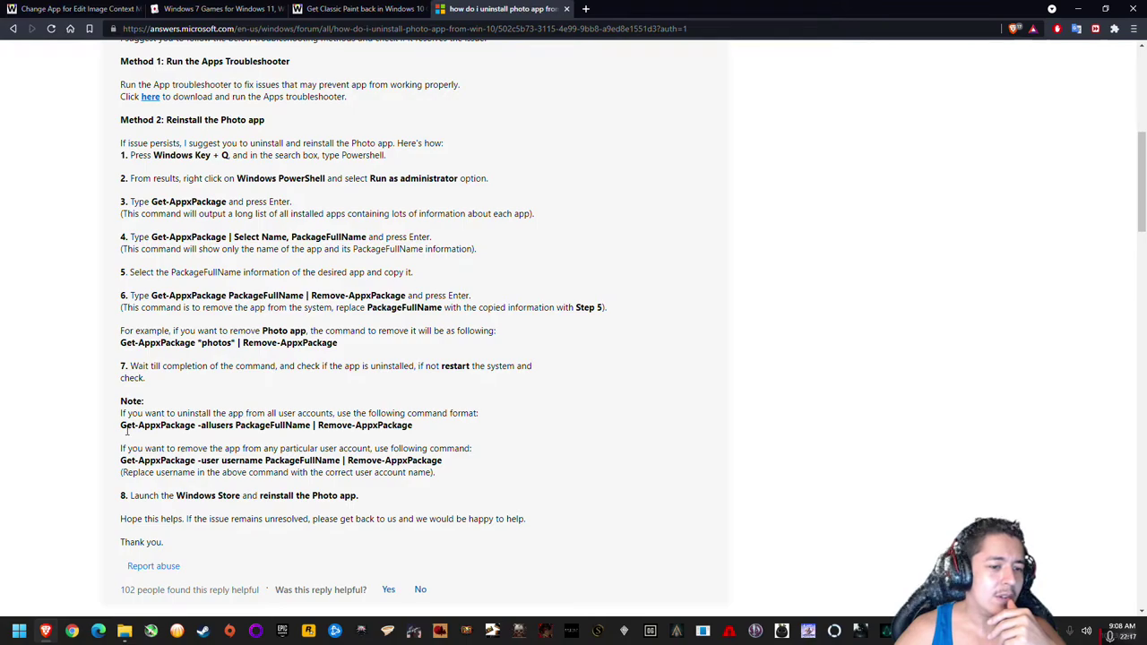
pyautogui.scroll(3, 254, 413)
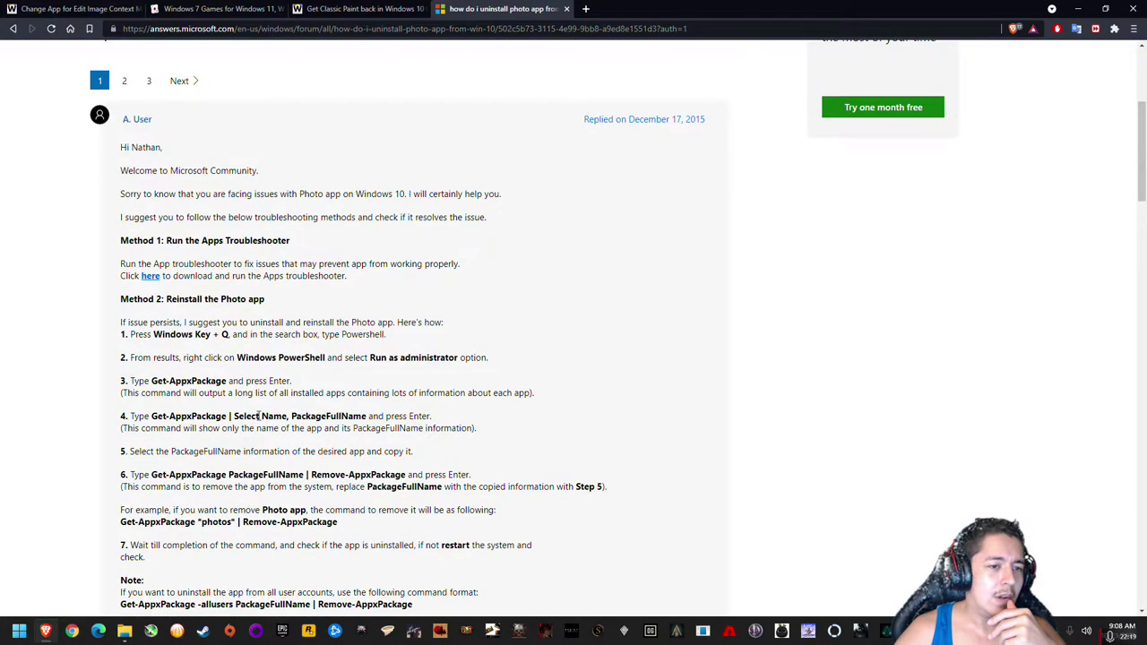
pyautogui.scroll(2, 259, 415)
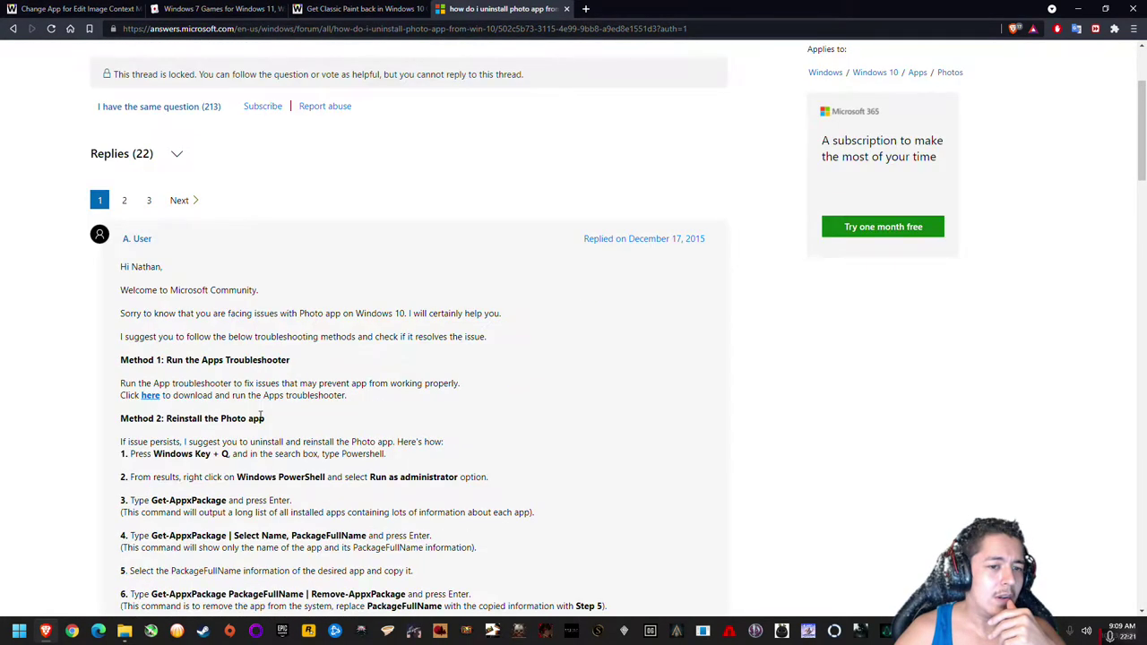
pyautogui.scroll(-5, 261, 414)
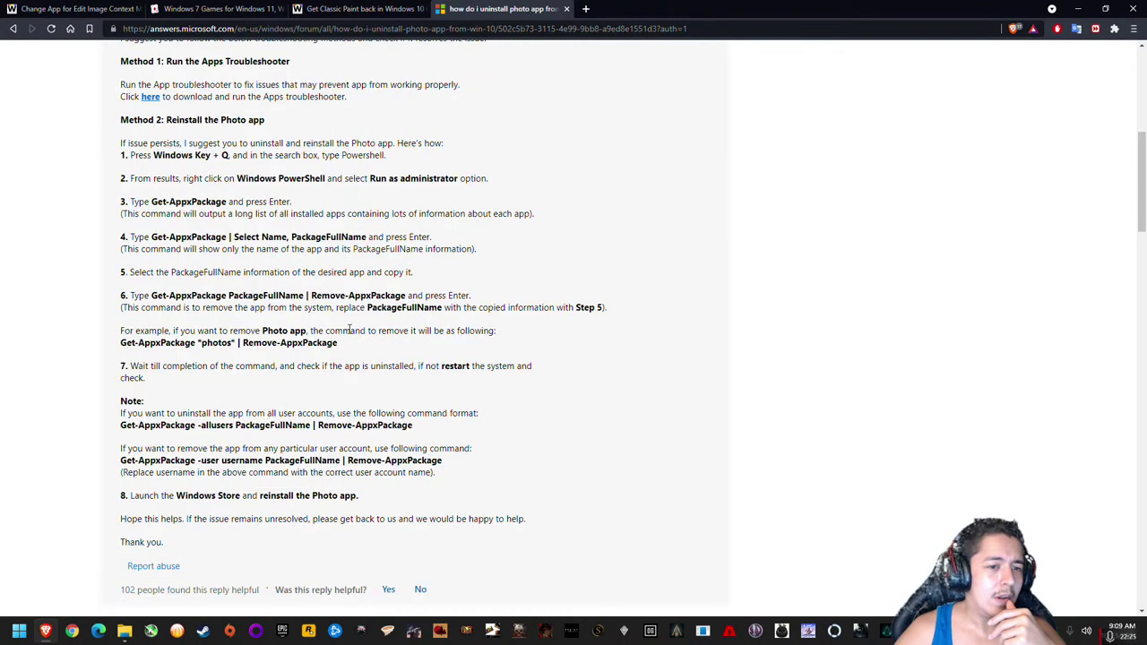
pyautogui.scroll(3, 522, 318)
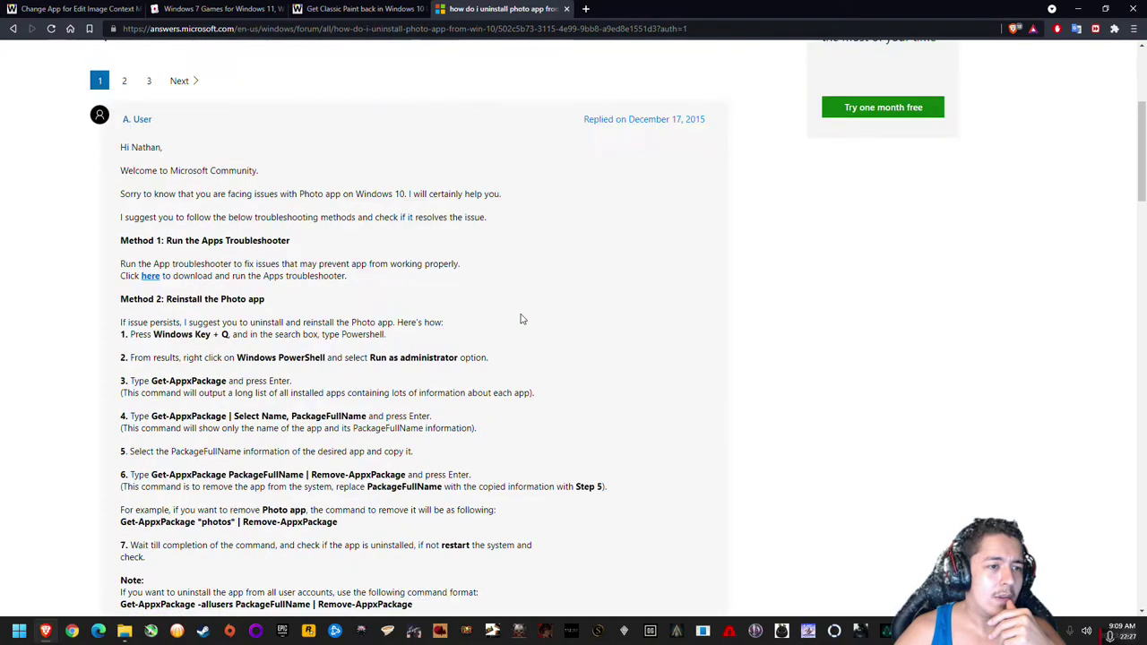
pyautogui.scroll(-2, 522, 318)
pyautogui.scroll(-1, 522, 318)
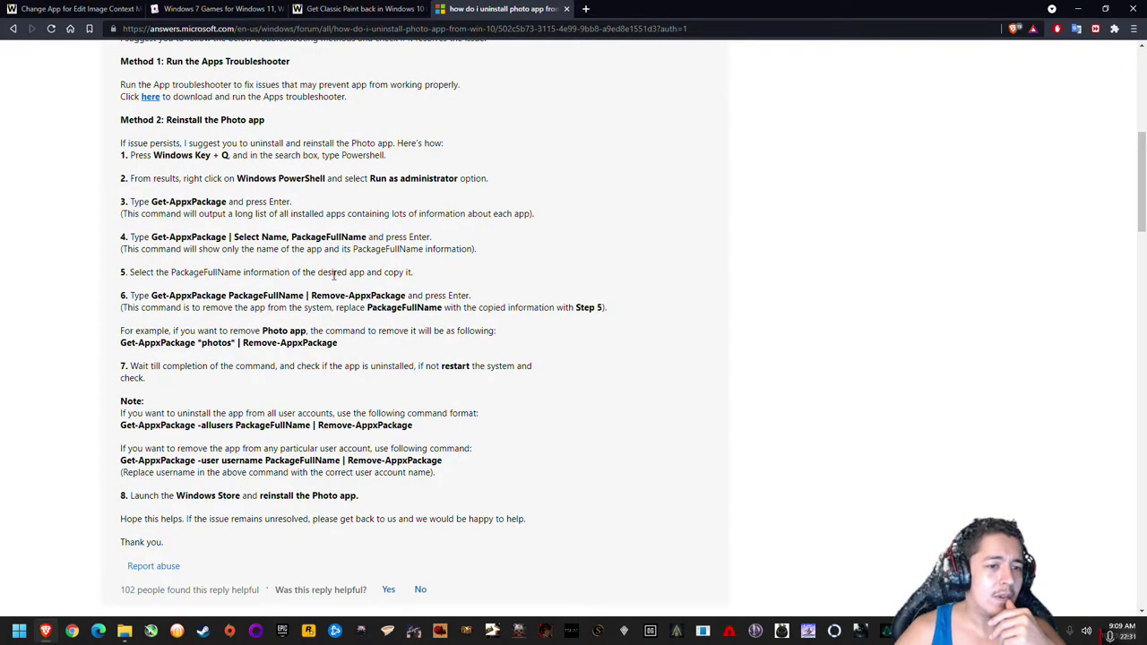
# Go back to the search results, open the IntoWindows article on reinstalling the Photos app, and find its PowerShell uninstall command
pyautogui.hotkey('alt', 'Left')
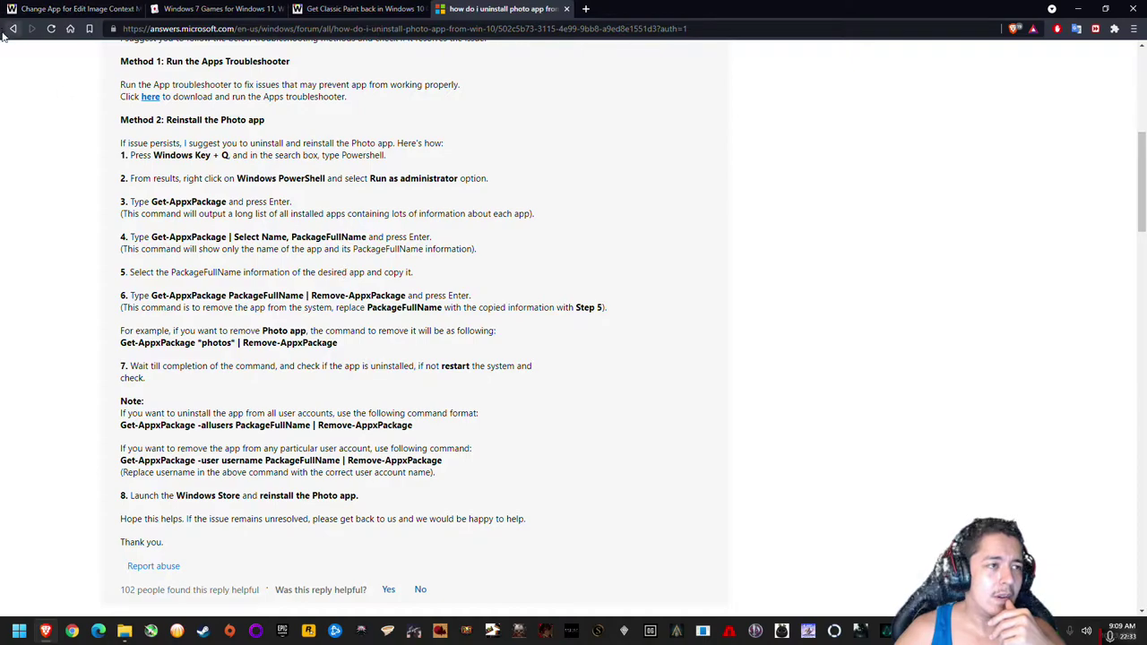
pyautogui.scroll(-2, 343, 318)
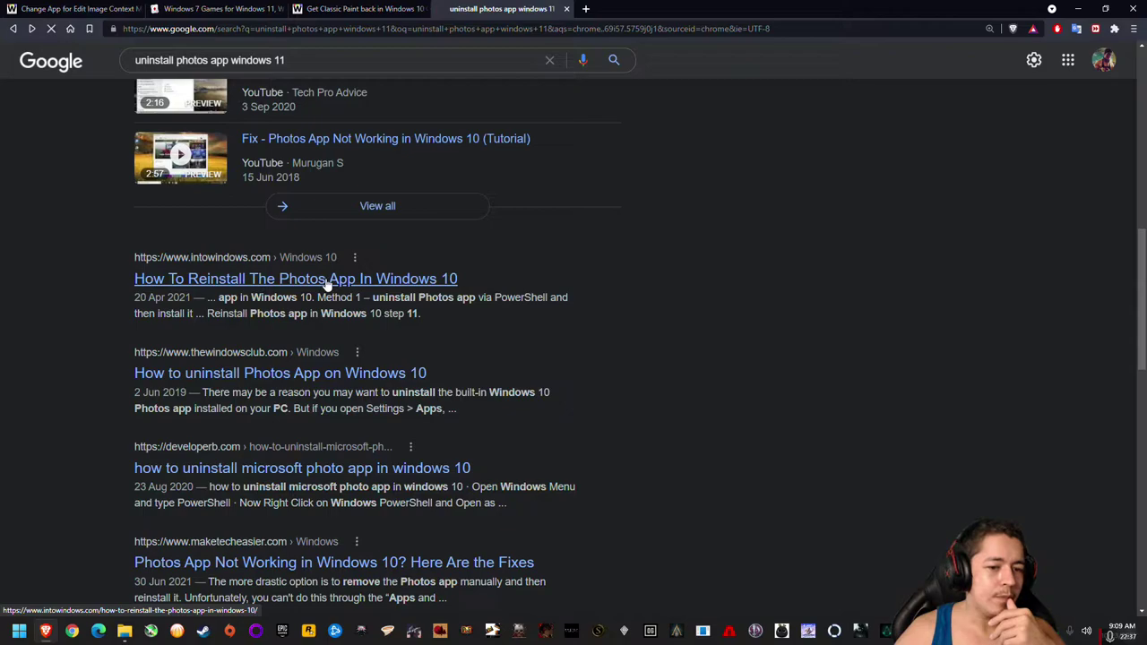
pyautogui.scroll(-5, 388, 287)
pyautogui.scroll(-2, 387, 287)
pyautogui.scroll(-2, 395, 278)
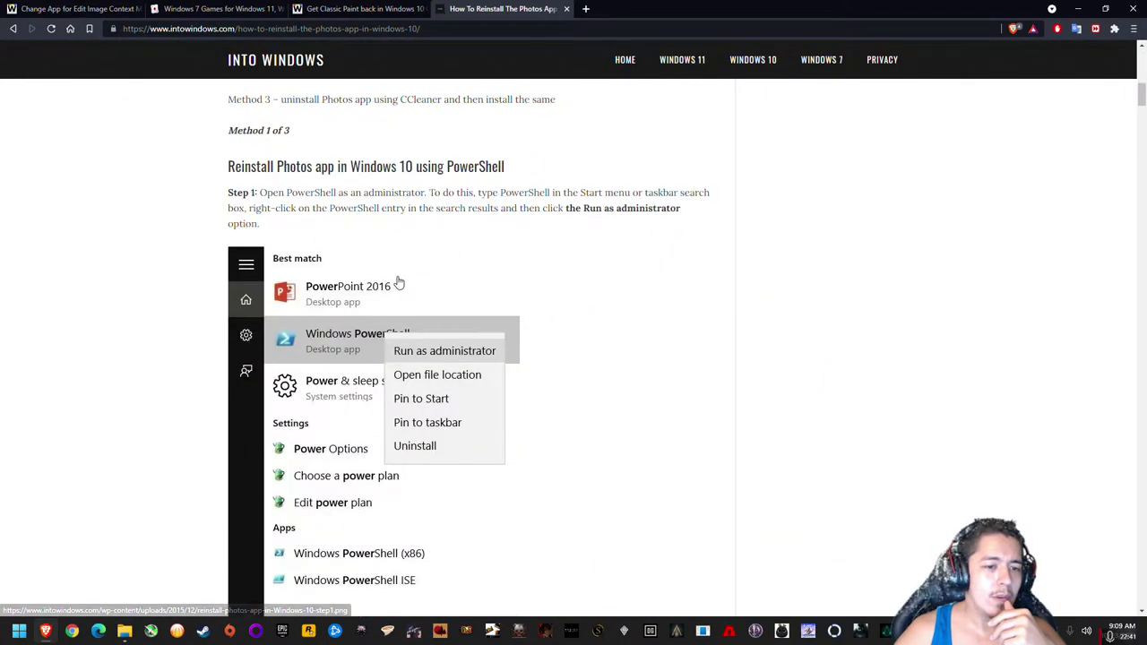
pyautogui.scroll(-3, 657, 314)
pyautogui.scroll(-3, 654, 337)
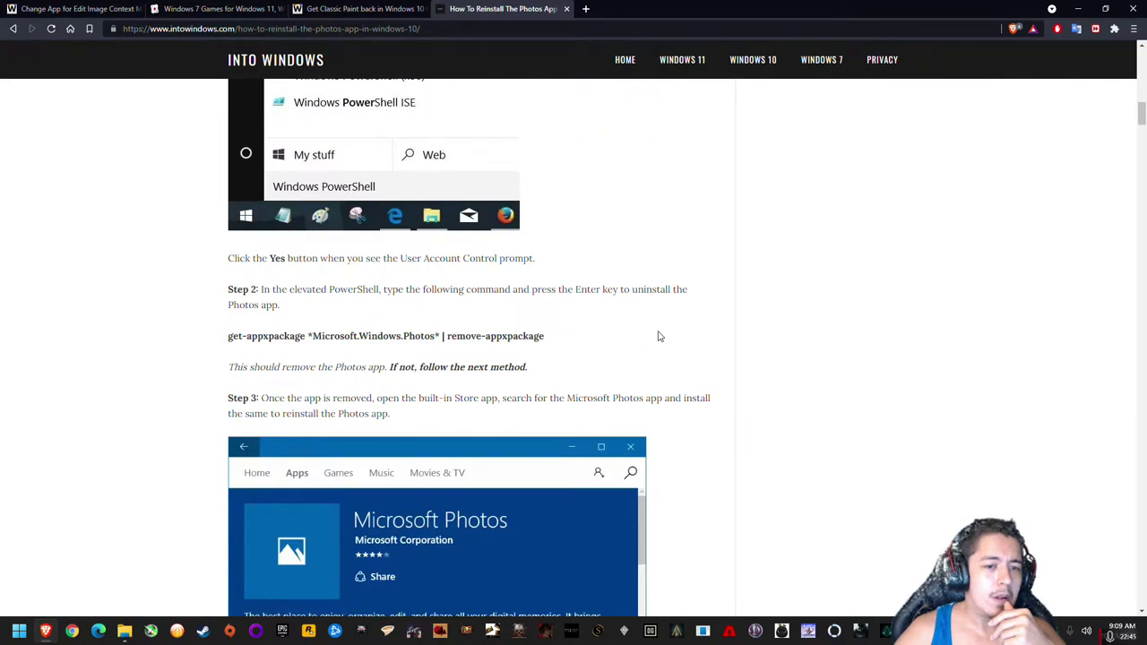
pyautogui.scroll(-1, 657, 336)
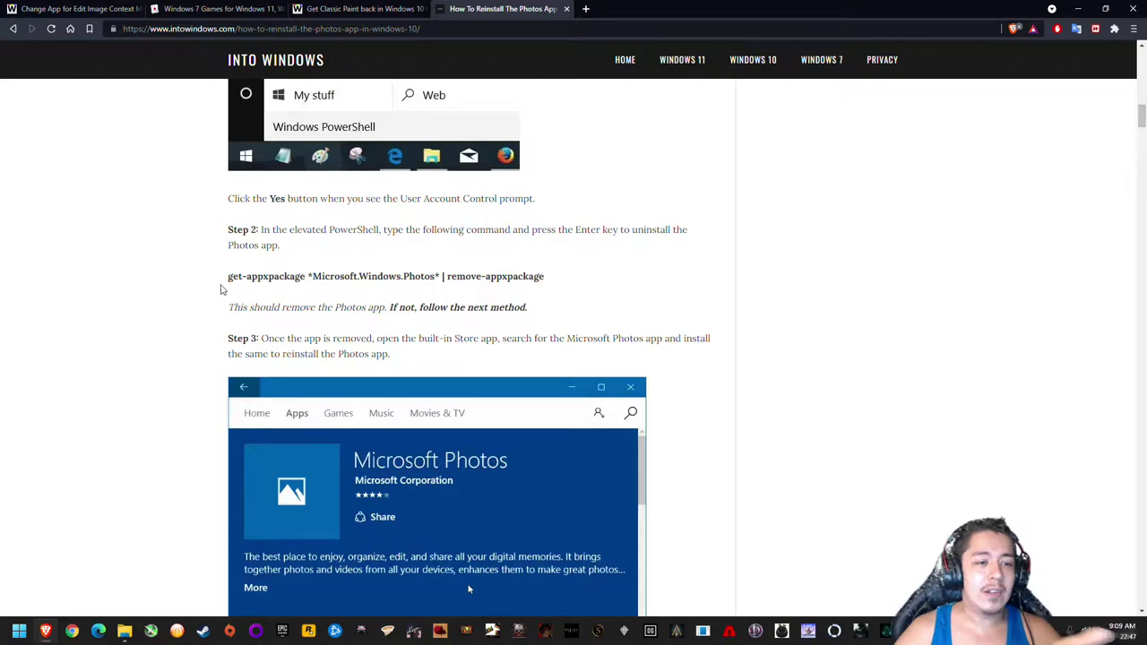
# Copy the command "get-appxpackage *Microsoft.Windows.Photos* | remove-appxpackage" from Step 2 of the article
pyautogui.moveTo(227, 283); pyautogui.dragTo(376, 279)
pyautogui.moveTo(555, 283); pyautogui.dragTo(229, 277)
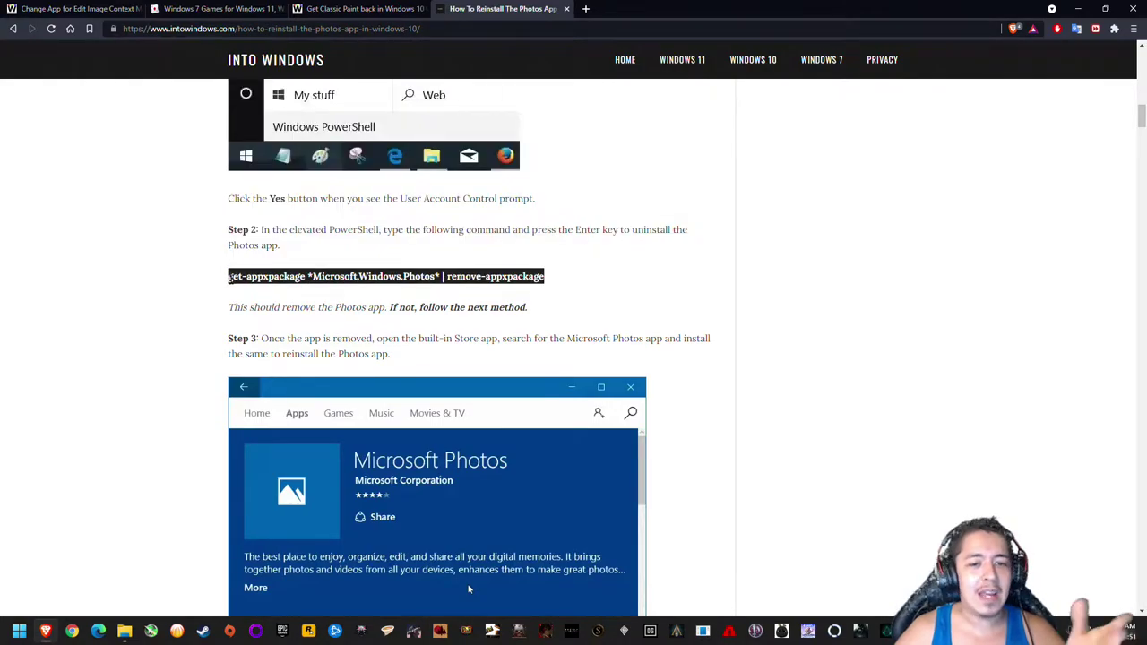
pyautogui.scroll(1, 269, 278)
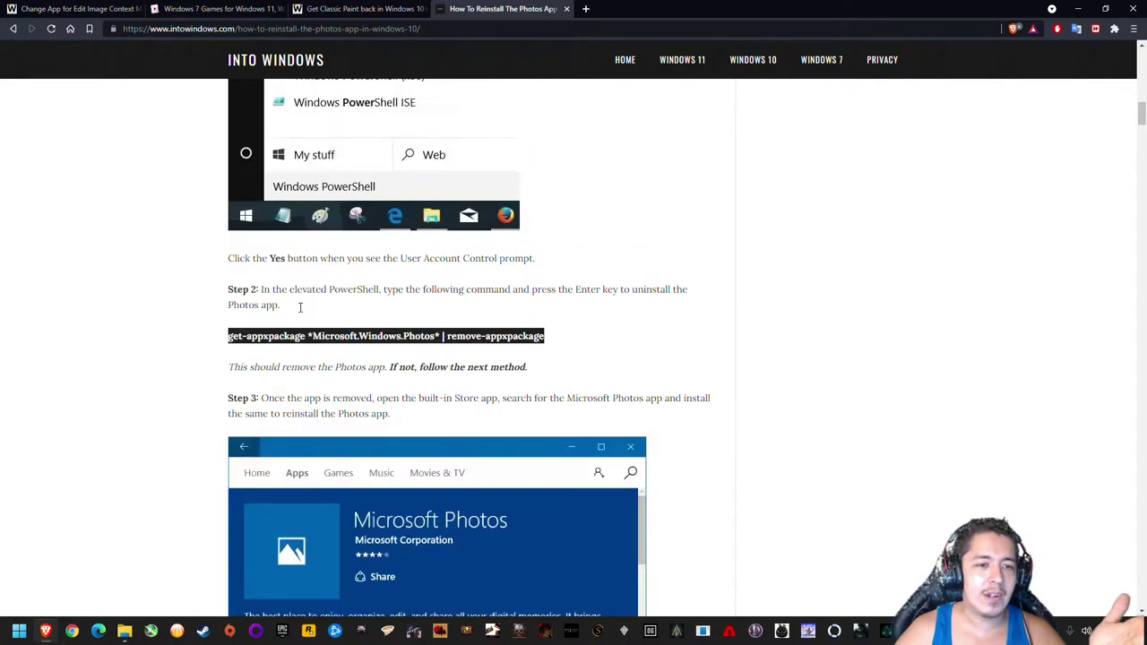
pyautogui.rightClick(363, 339)
pyautogui.click(390, 346)
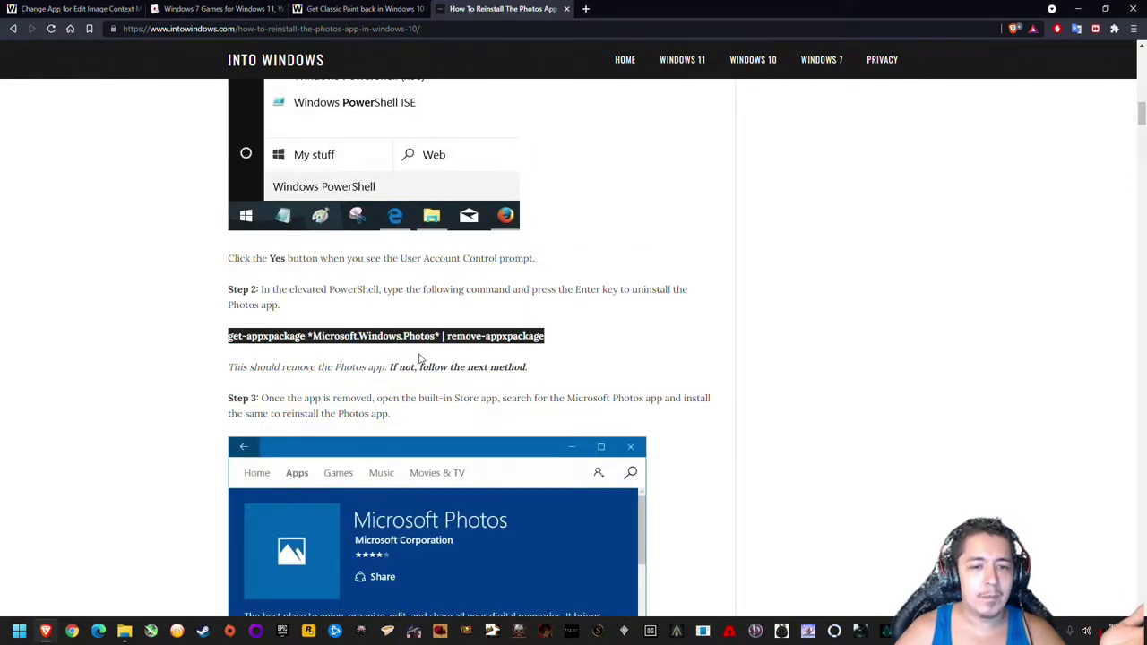
pyautogui.click(595, 370)
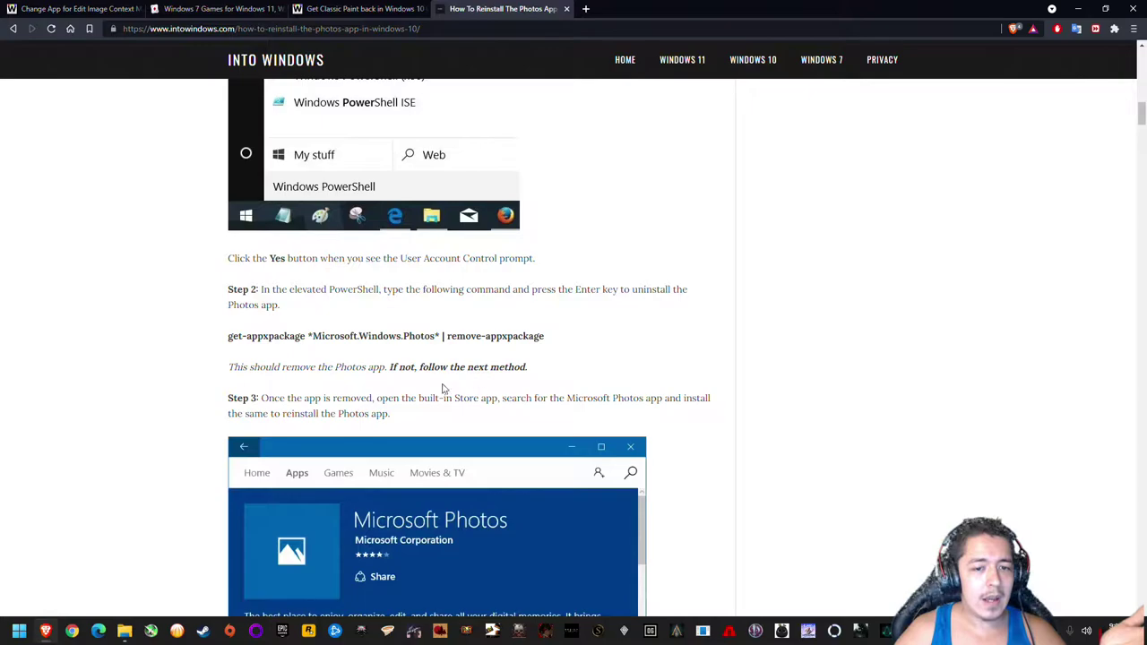
# Search Windows for PowerShell and run Windows PowerShell as administrator
pyautogui.press('super')
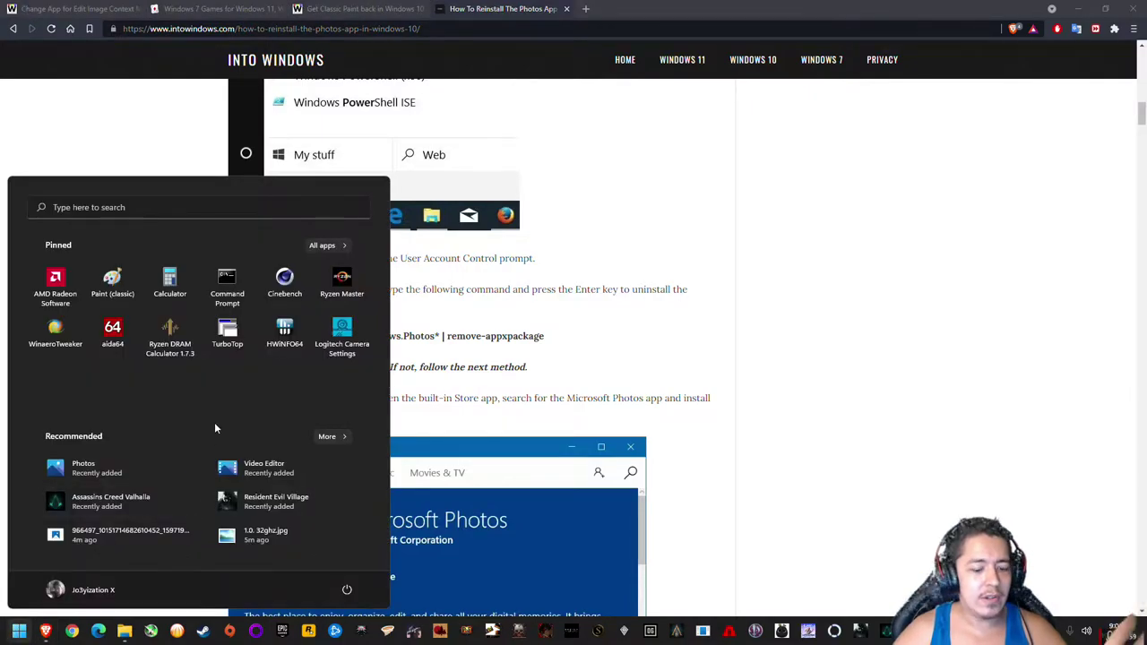
pyautogui.write('powersh')
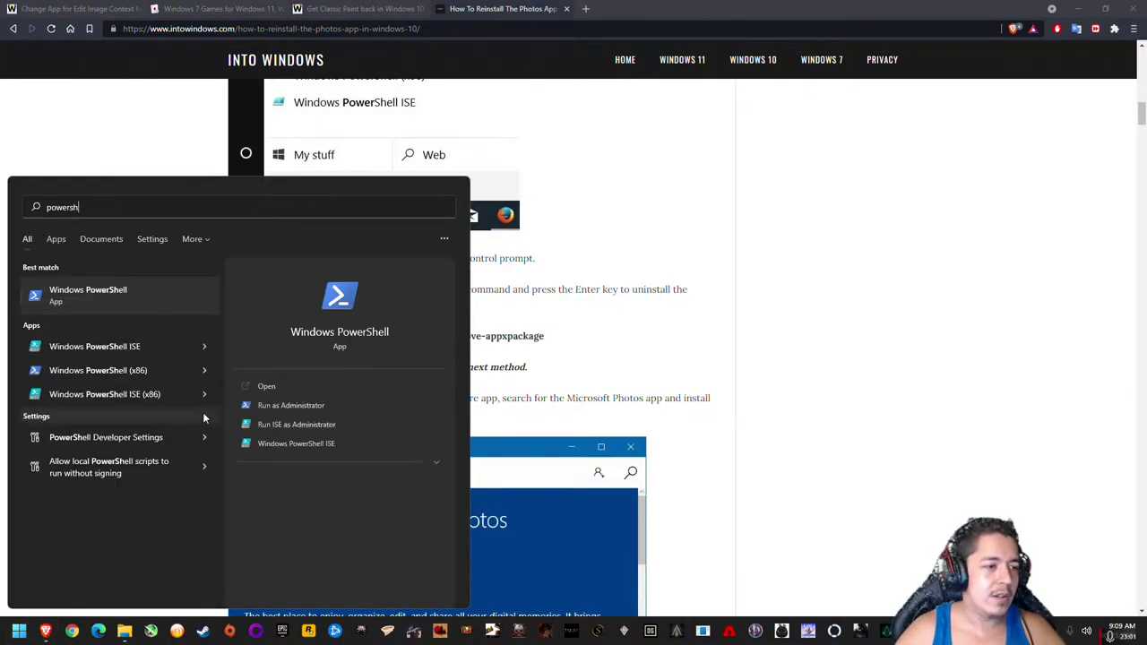
pyautogui.rightClick(131, 302)
pyautogui.click(165, 317)
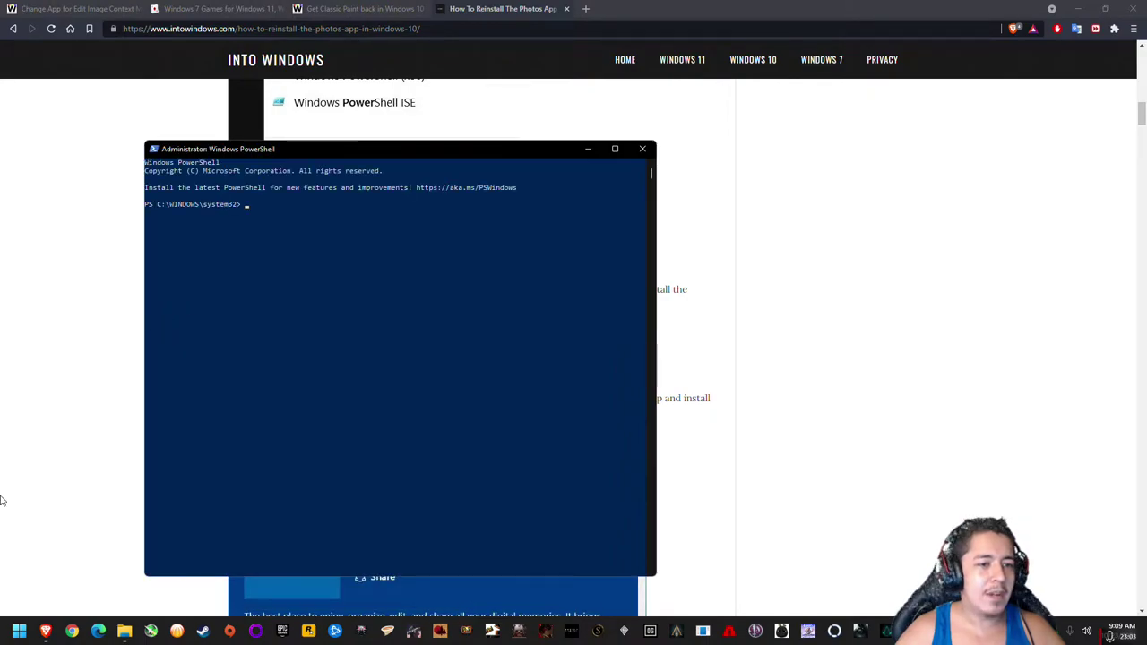
# Search Windows for "powershell" again and show the option to run Windows PowerShell as administrator
pyautogui.click(19, 631)
pyautogui.write('powershell')
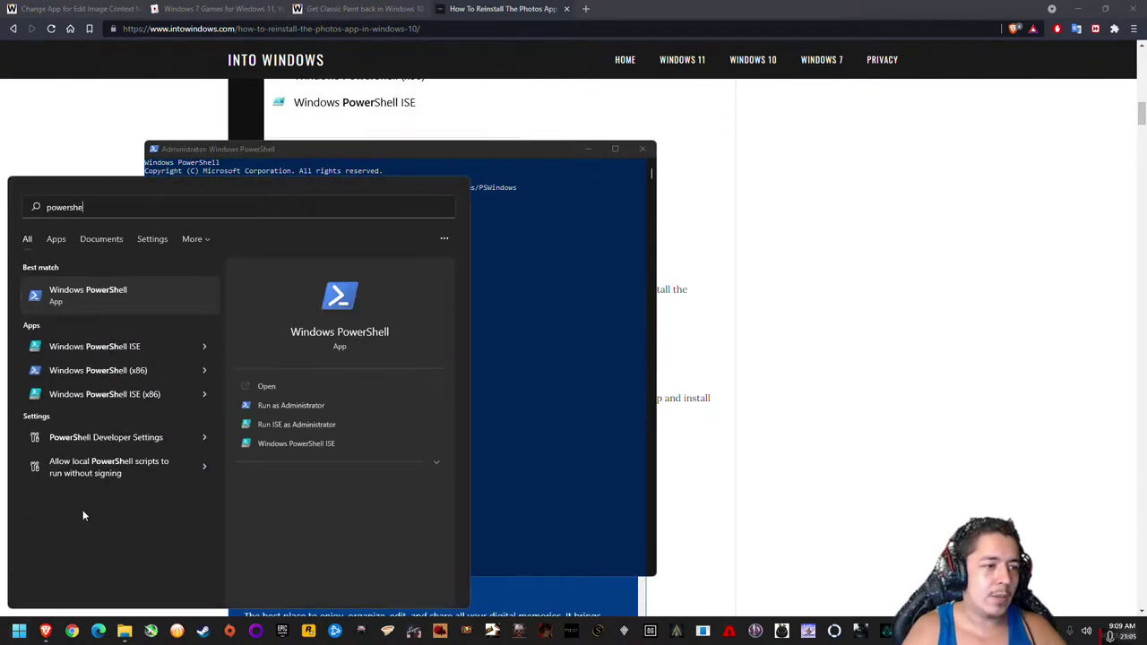
pyautogui.rightClick(92, 298)
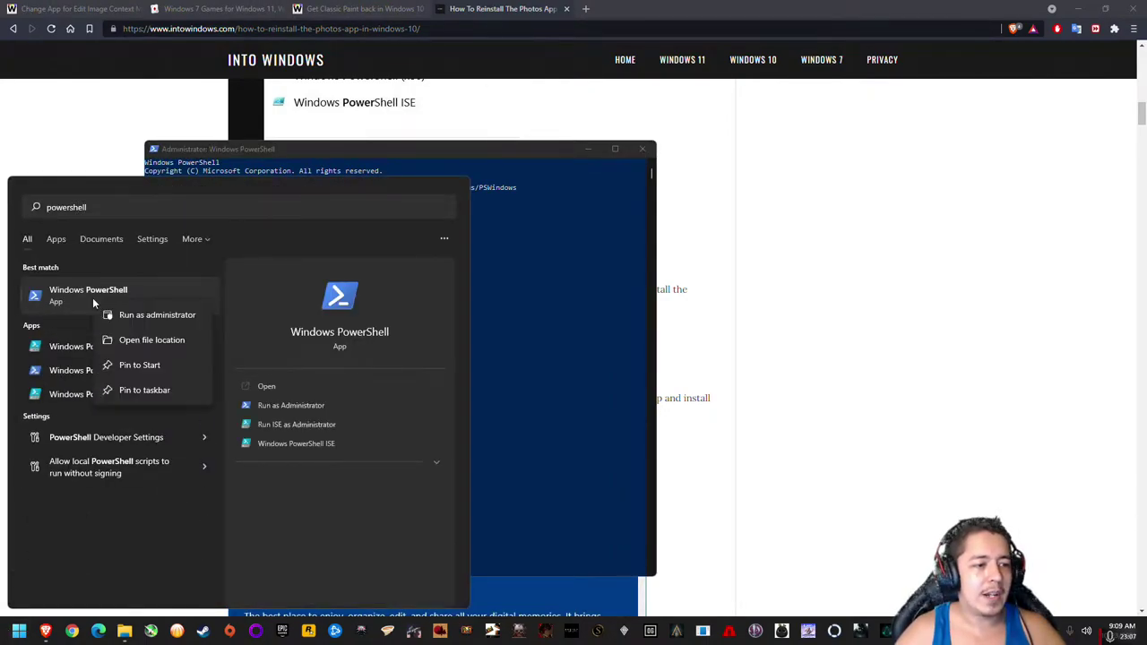
pyautogui.click(151, 315)
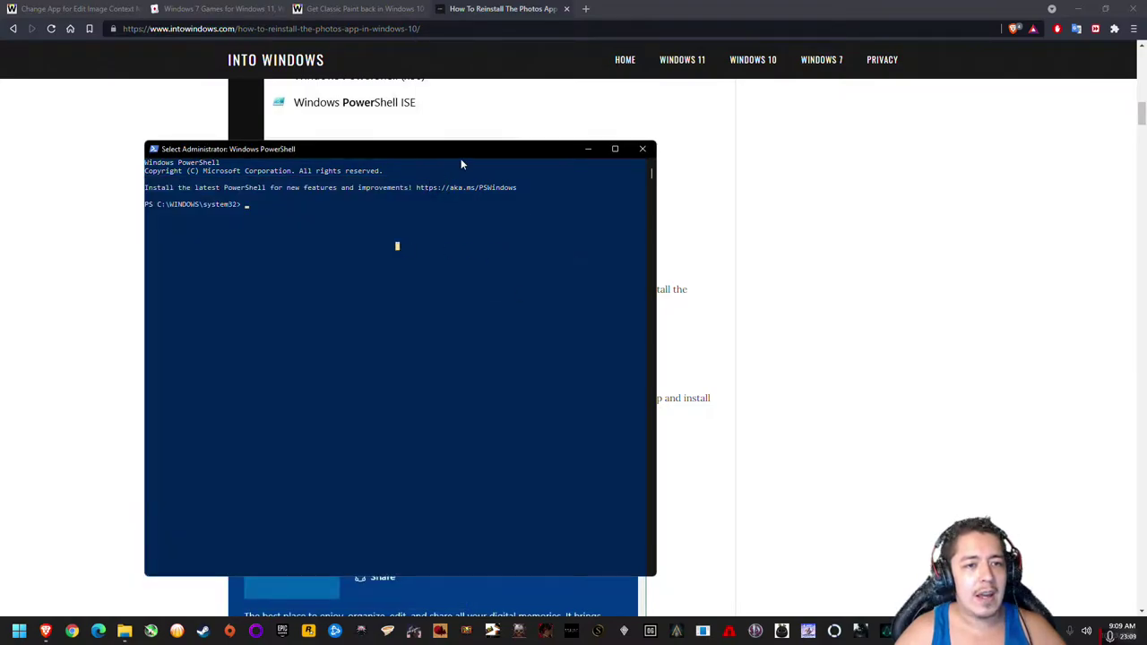
# Return to the IntoWindows article and copy the "get-appxpackage *Microsoft.Windows.Photos* | remove-appxpackage" command from Step 2 again
pyautogui.click(525, 110)
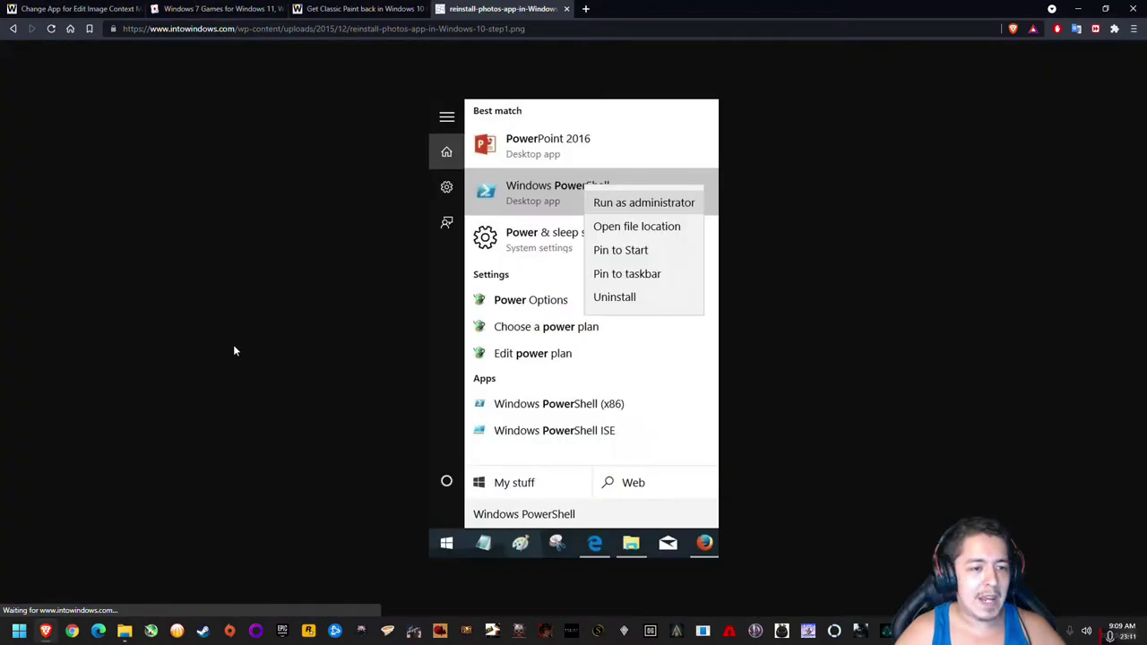
pyautogui.click(14, 28)
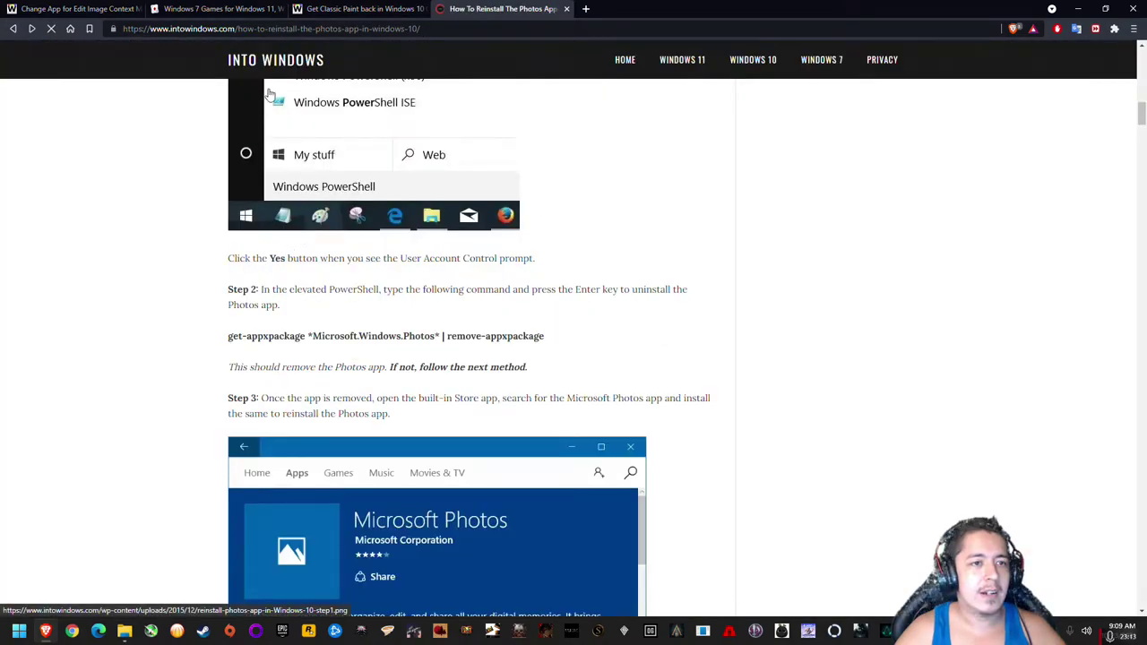
pyautogui.moveTo(229, 334); pyautogui.dragTo(550, 335)
pyautogui.press('super+c')
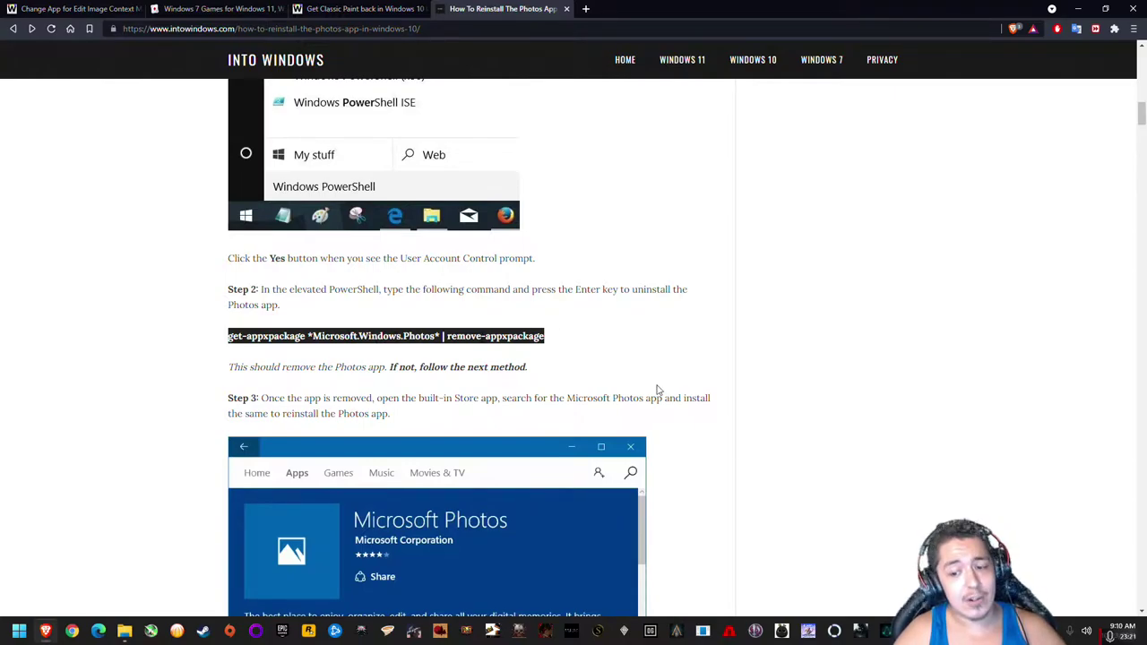
# Paste and run "get-appxpackage *Microsoft.Windows.Photos* | remove-appxpackage" in the administrator PowerShell window, and close that window
pyautogui.hotkey('alt', 'Tab')
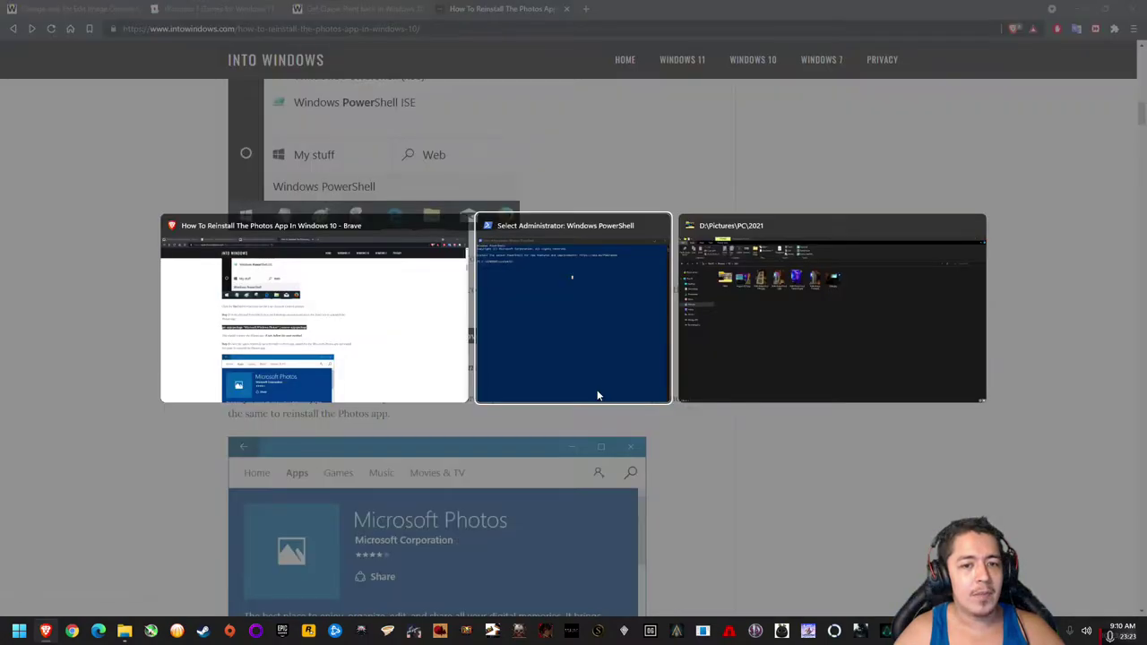
pyautogui.rightClick(478, 348)
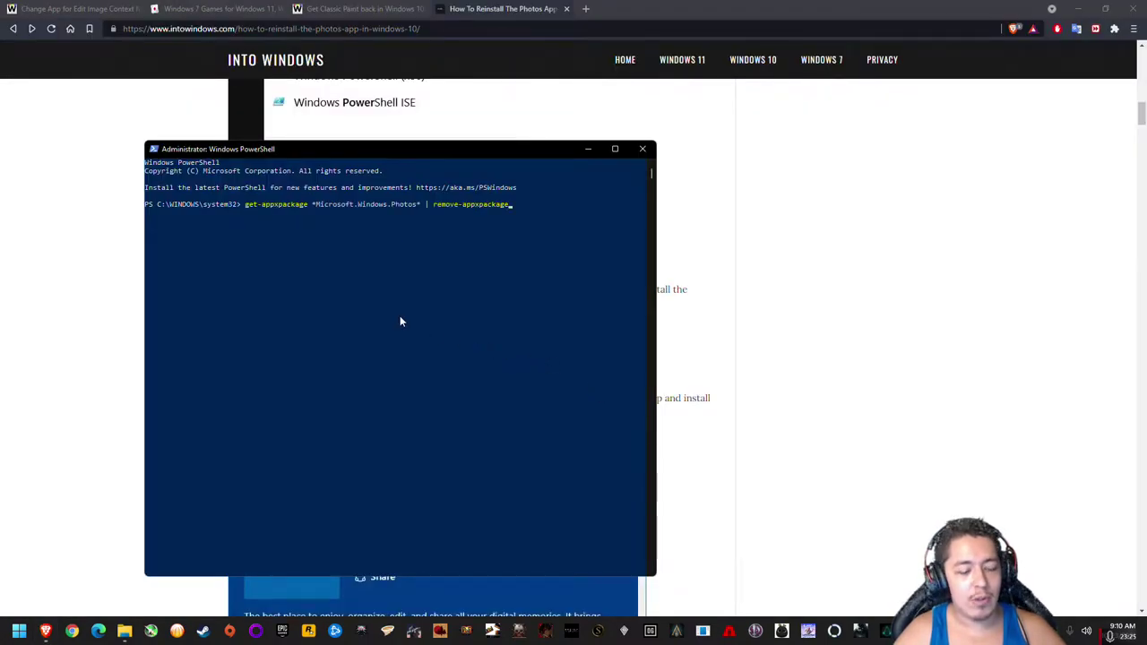
pyautogui.press('Return')
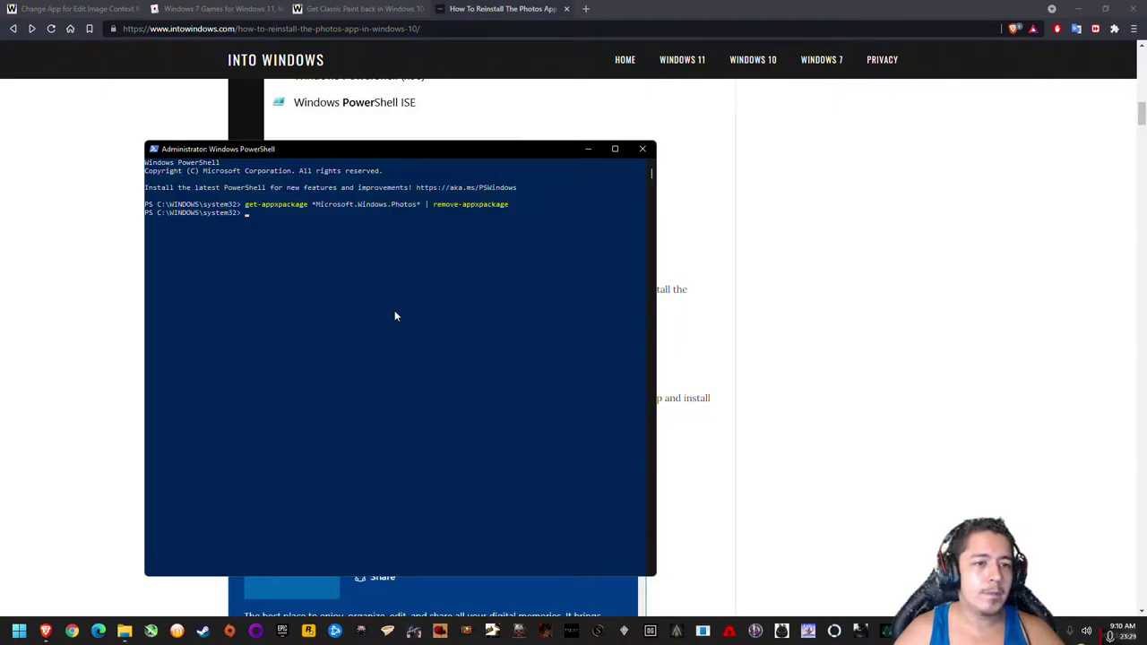
pyautogui.click(642, 149)
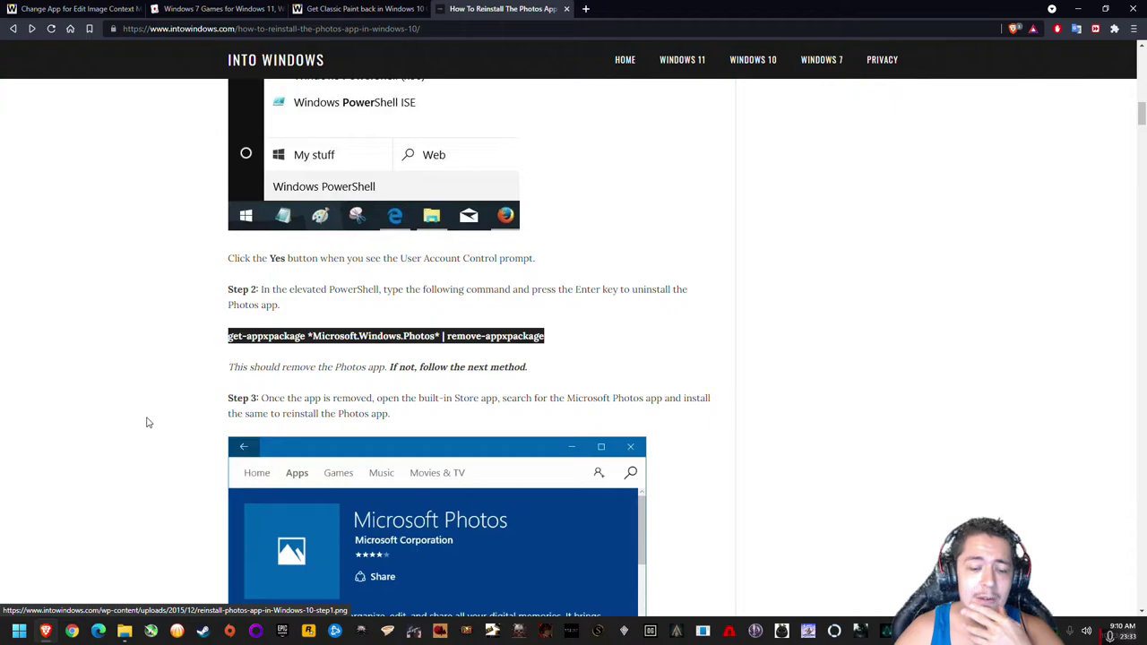
# Switch to File Explorer and check which apps are offered for opening August 2021.jpg
pyautogui.click(125, 631)
pyautogui.rightClick(240, 175)
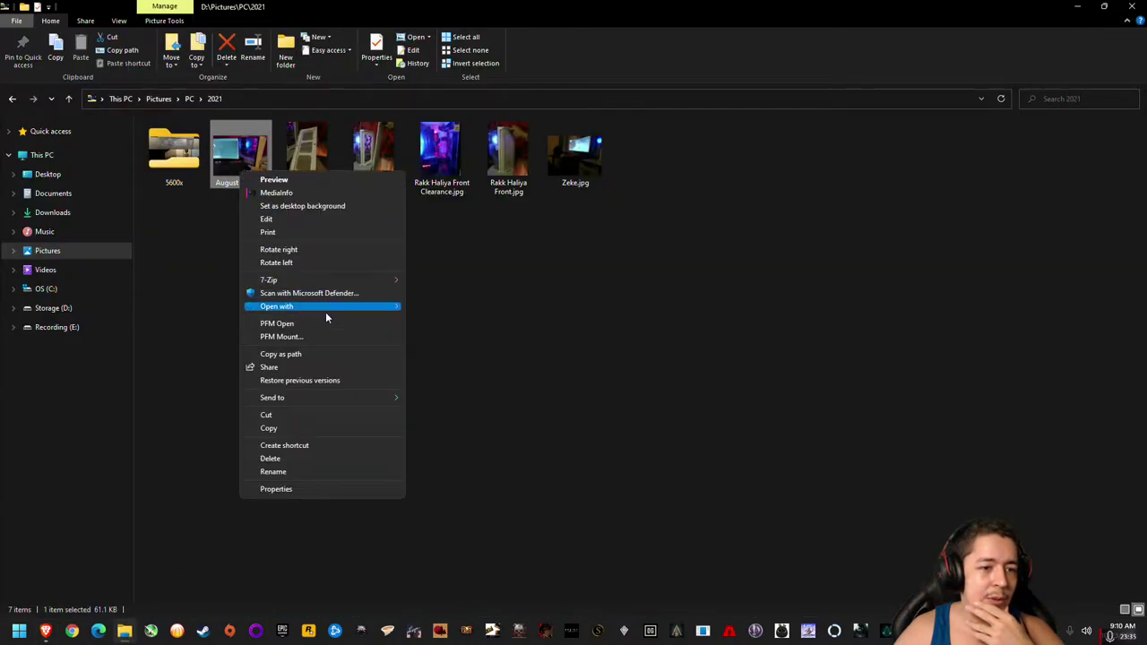
pyautogui.moveTo(331, 308)
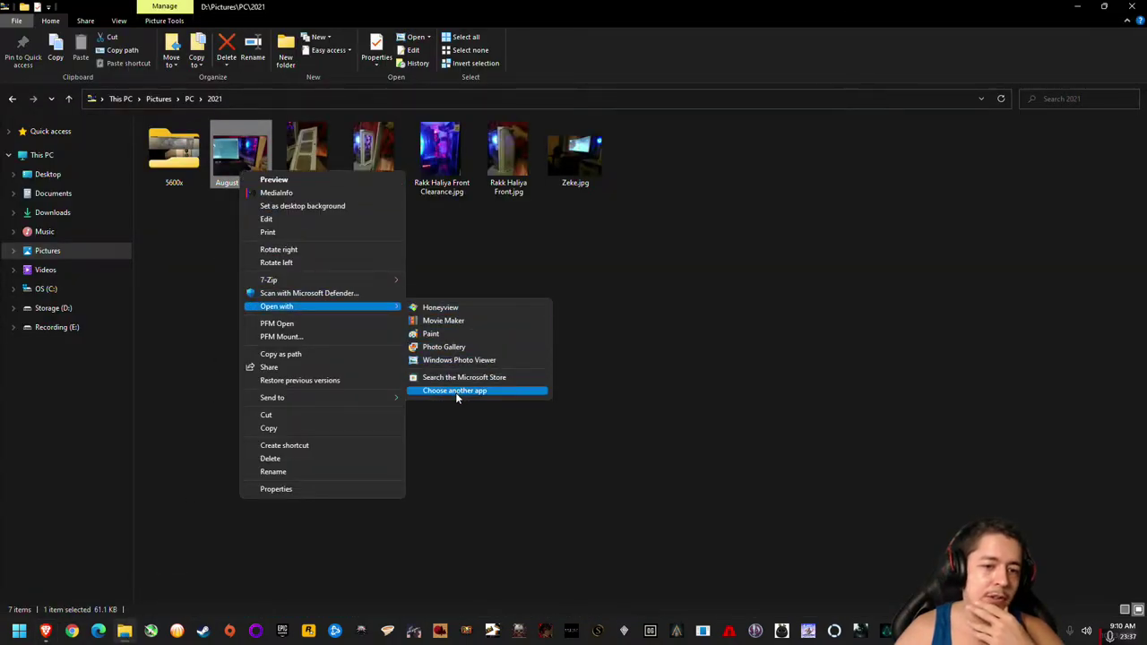
# Search Windows for "photos", and shorten the search to "photo" to look for remaining photo apps
pyautogui.press('super')
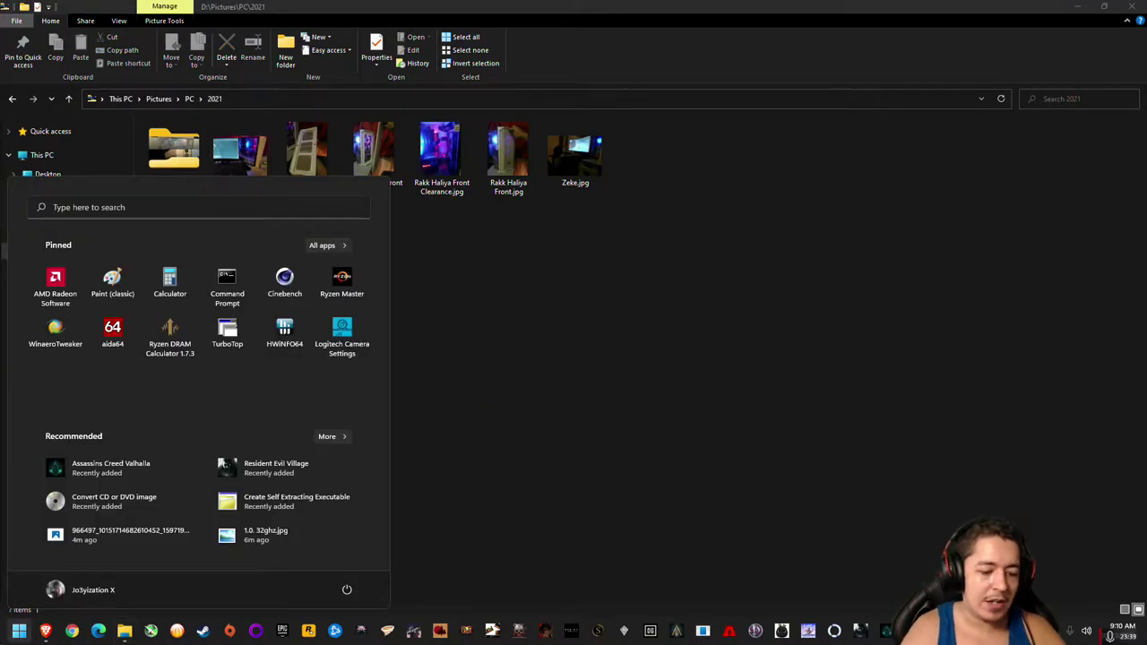
pyautogui.write('photos')
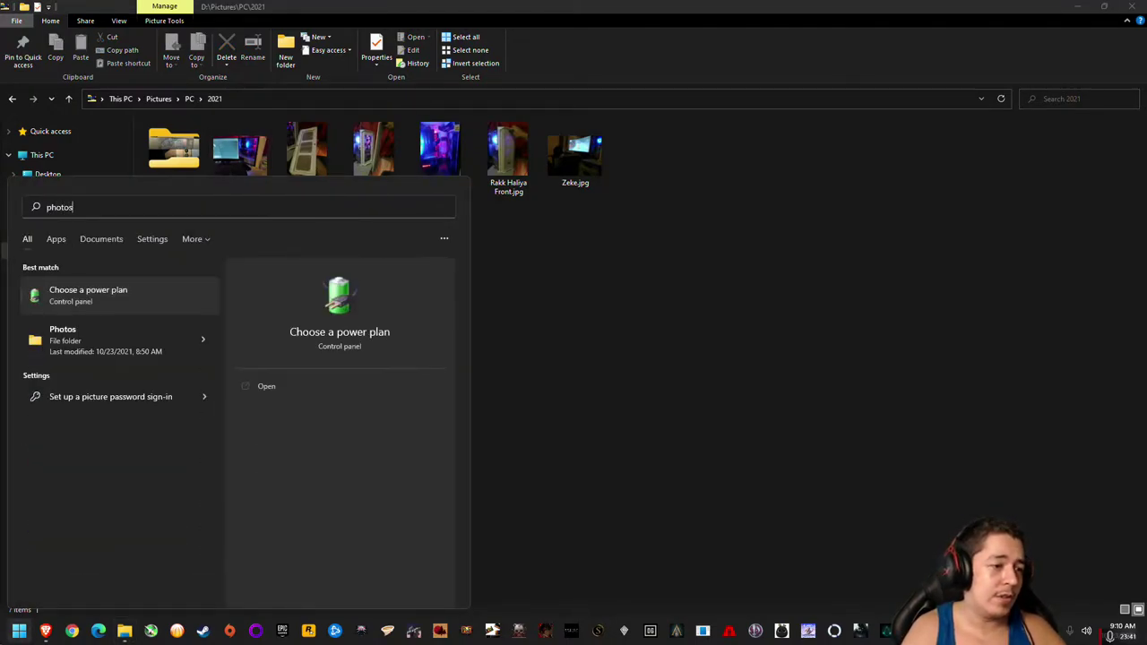
pyautogui.press('BackSpace')
pyautogui.press('BackSpace')
pyautogui.write('o')
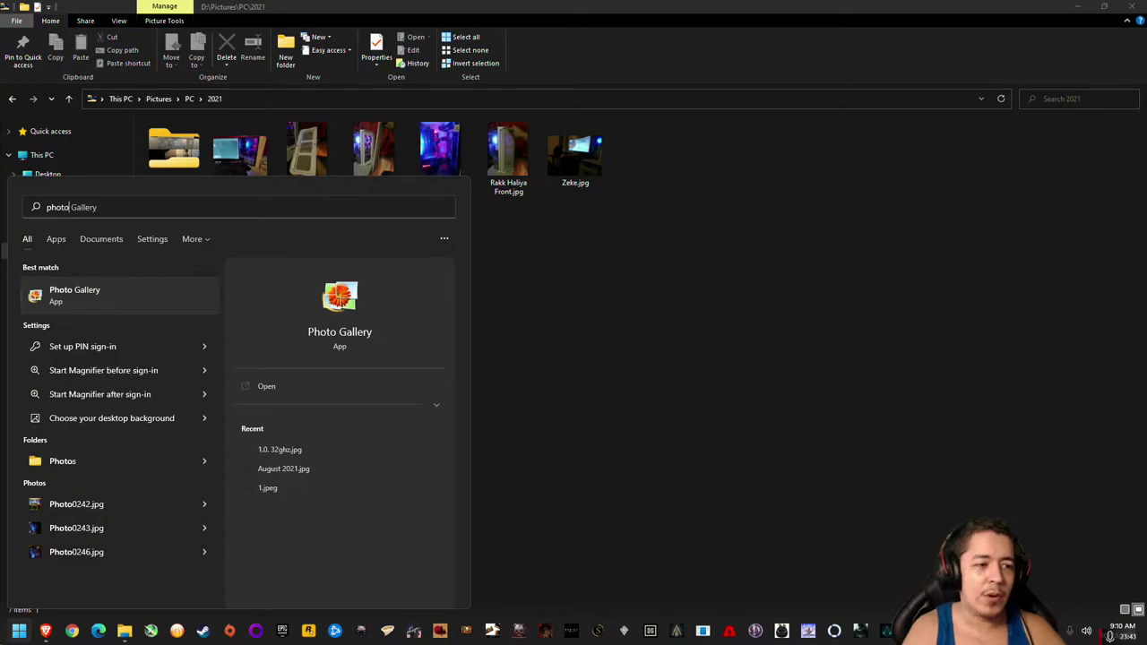
# Open Photo Gallery from the search results, decline going to the Microsoft Download Center, and leave the app
pyautogui.rightClick(143, 294)
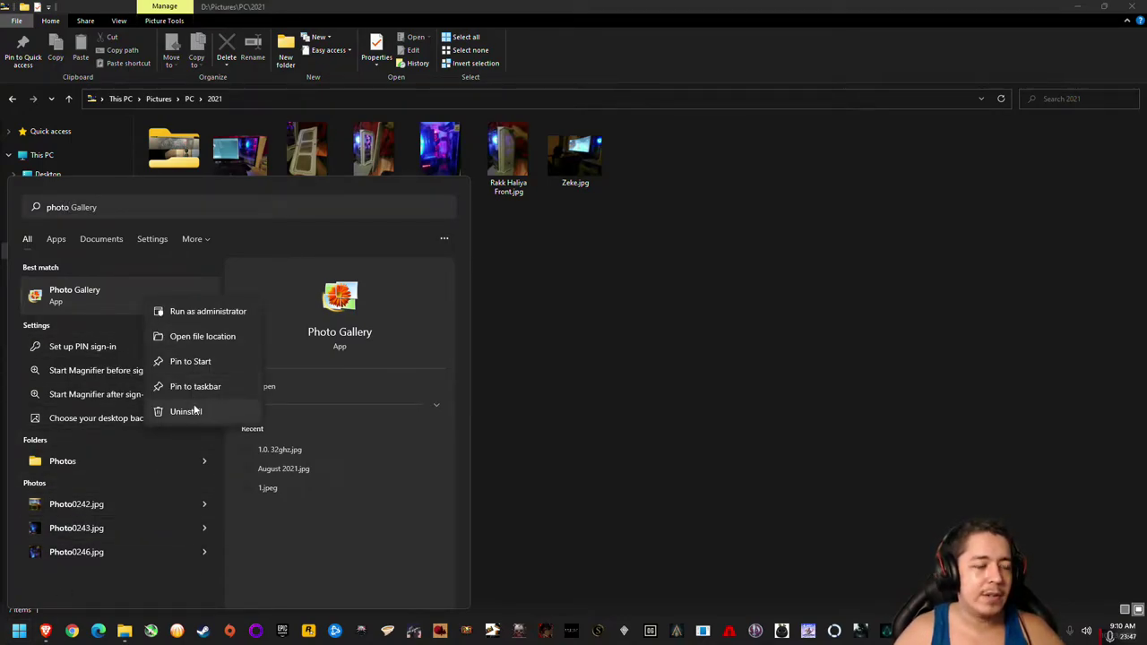
pyautogui.click(97, 303)
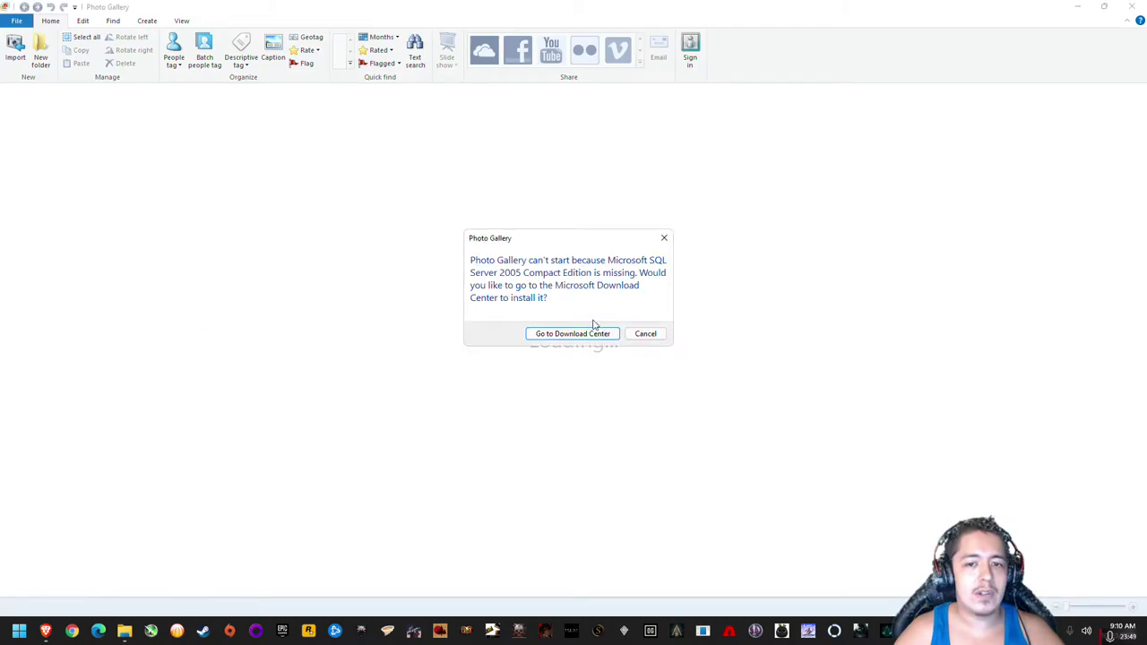
pyautogui.click(654, 334)
pyautogui.click(649, 360)
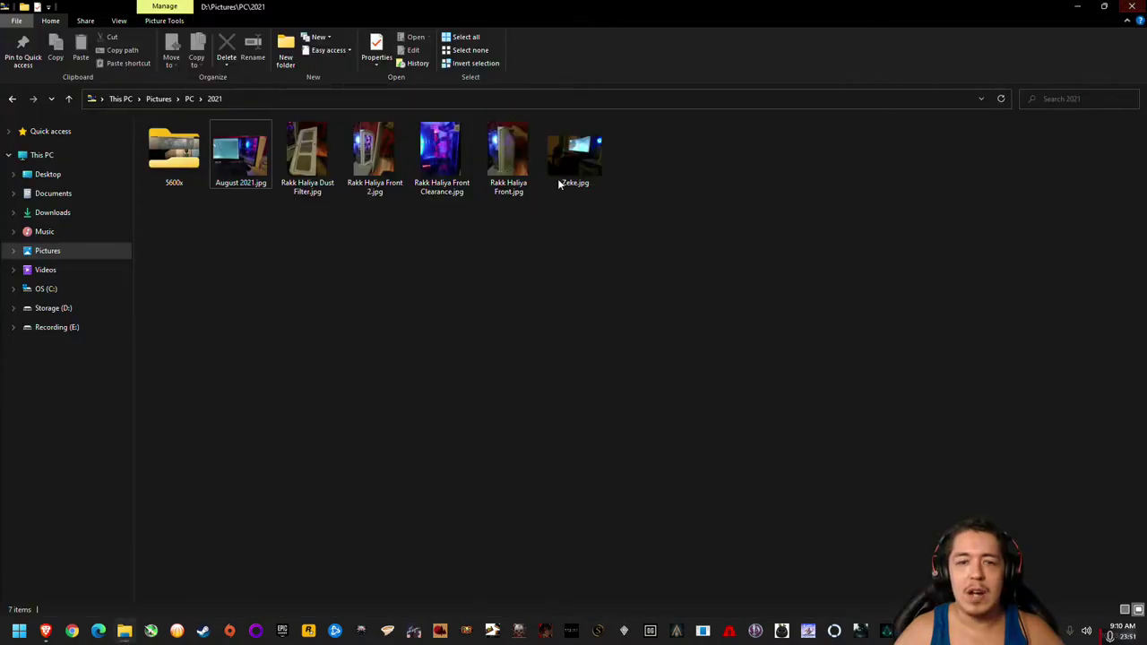
# Search Windows for Photo Gallery again and choose to uninstall it
pyautogui.press('super')
pyautogui.write('photo Gallery')
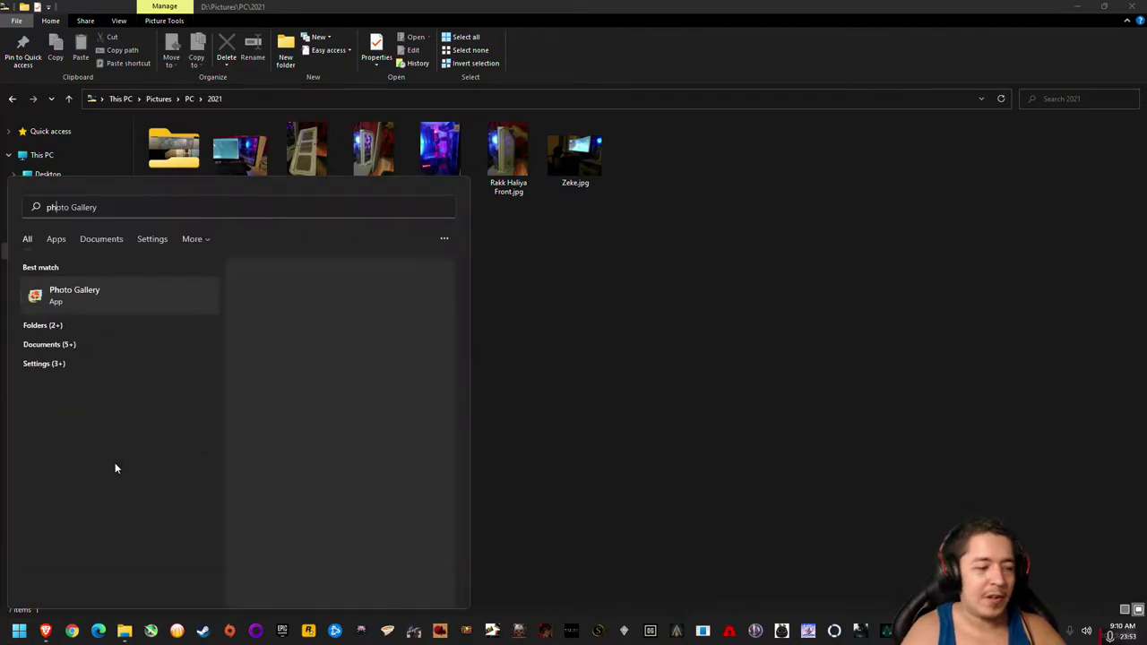
pyautogui.rightClick(96, 300)
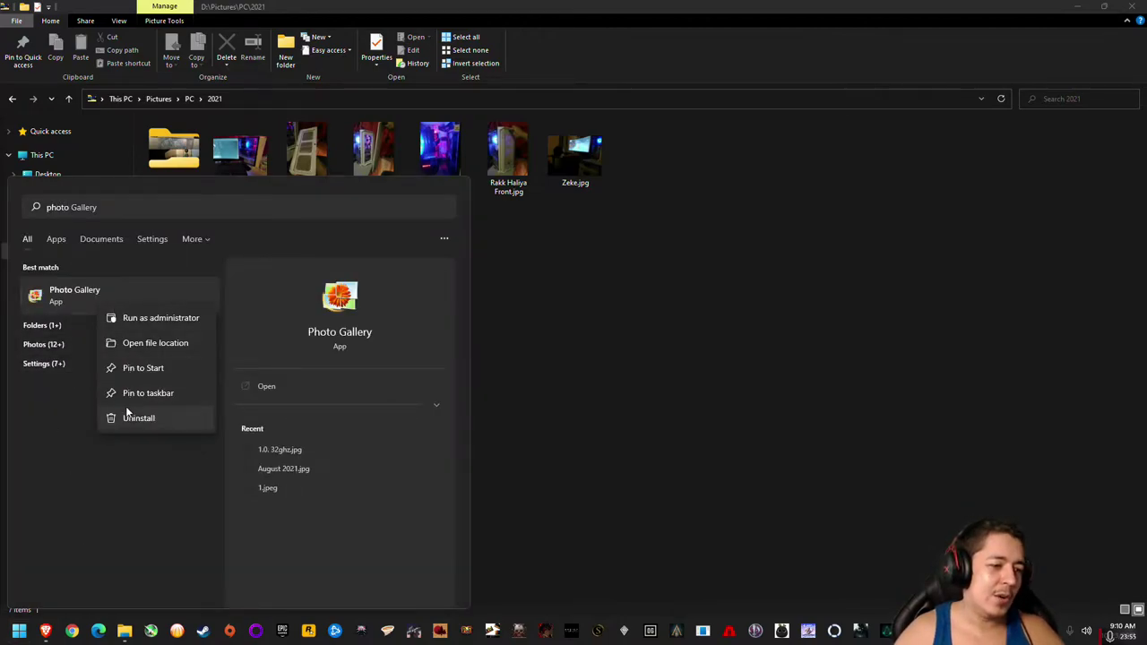
pyautogui.click(129, 413)
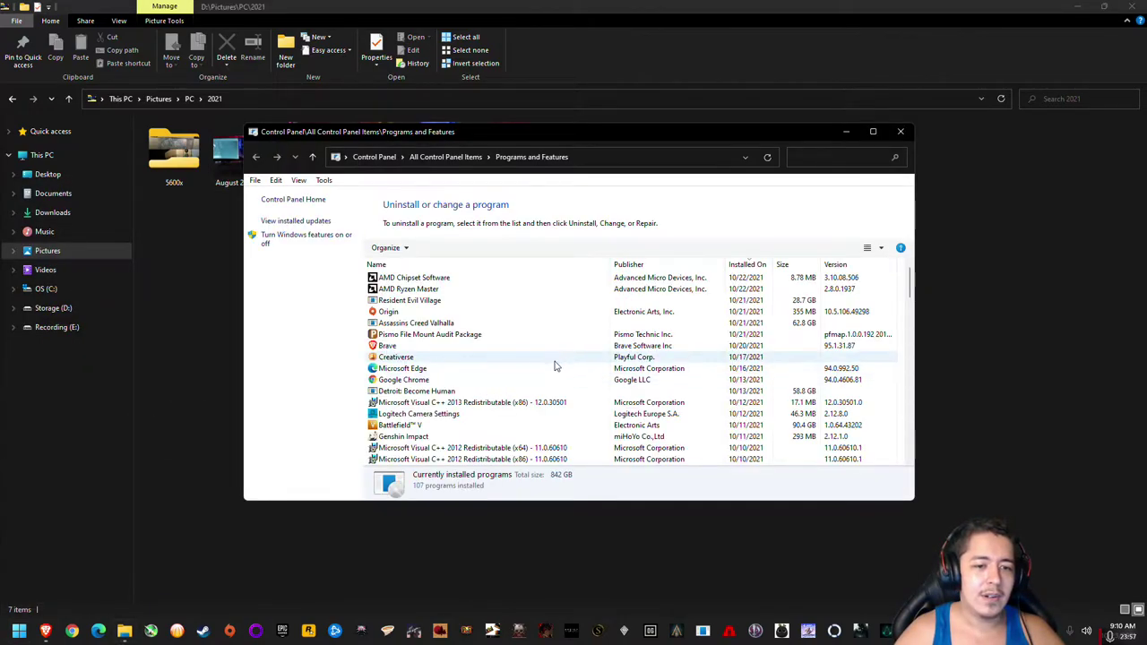
# Move the Programs and Features window up and search the installed programs for "photo", followed by "gall"
pyautogui.moveTo(816, 123); pyautogui.dragTo(816, 2)
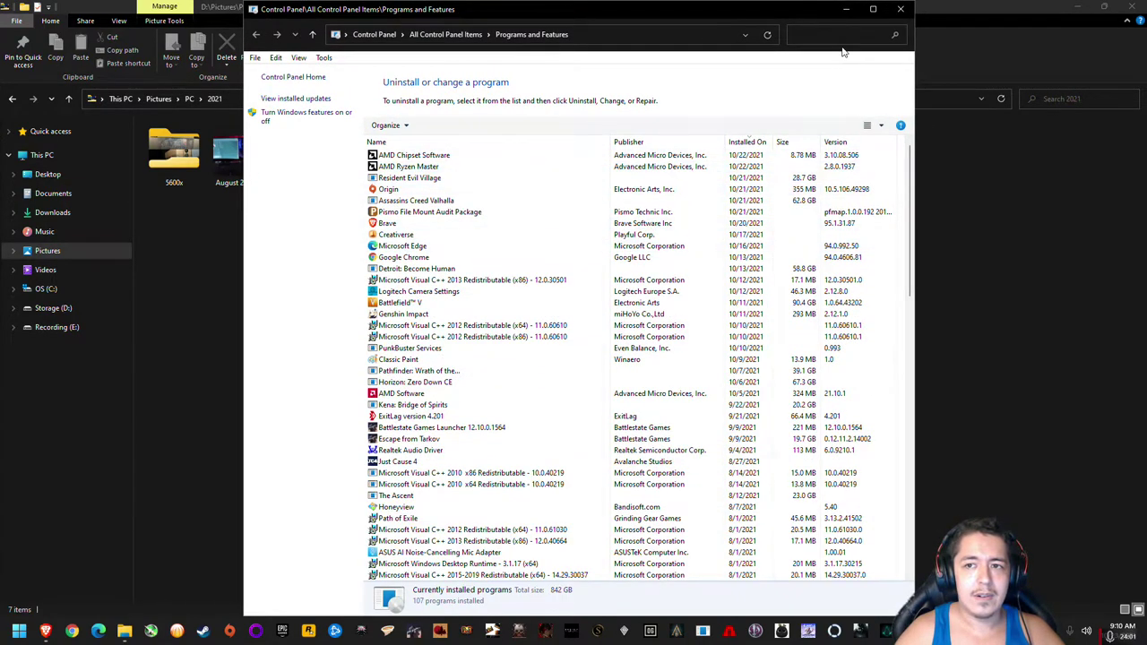
pyautogui.write('photo')
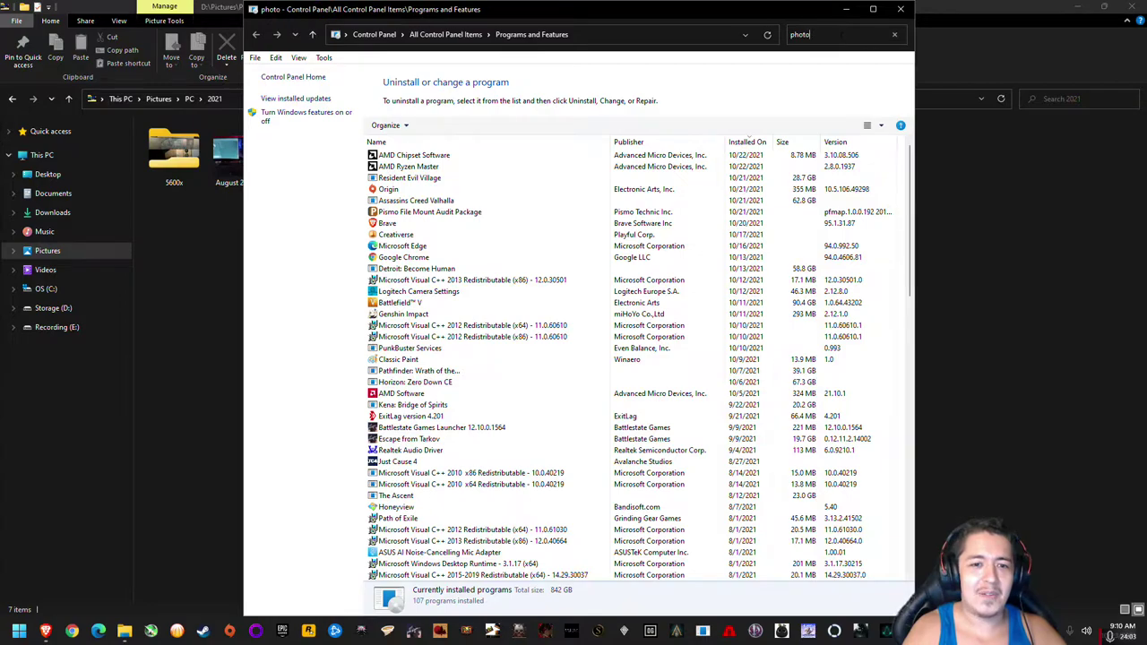
pyautogui.press('BackSpace')
pyautogui.press('BackSpace')
pyautogui.press('BackSpace')
pyautogui.press('BackSpace')
pyautogui.press('BackSpace')
pyautogui.write('gall')
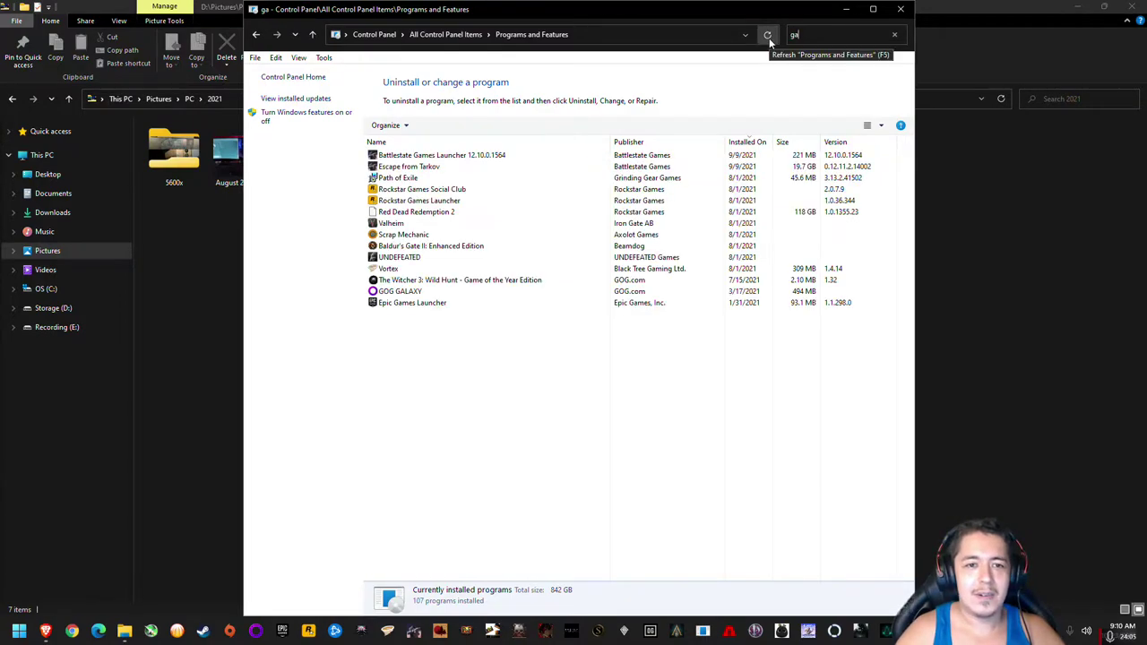
# Check the list of optional Windows features for a photo app, and close both Windows Features and Programs and Features
pyautogui.click(323, 116)
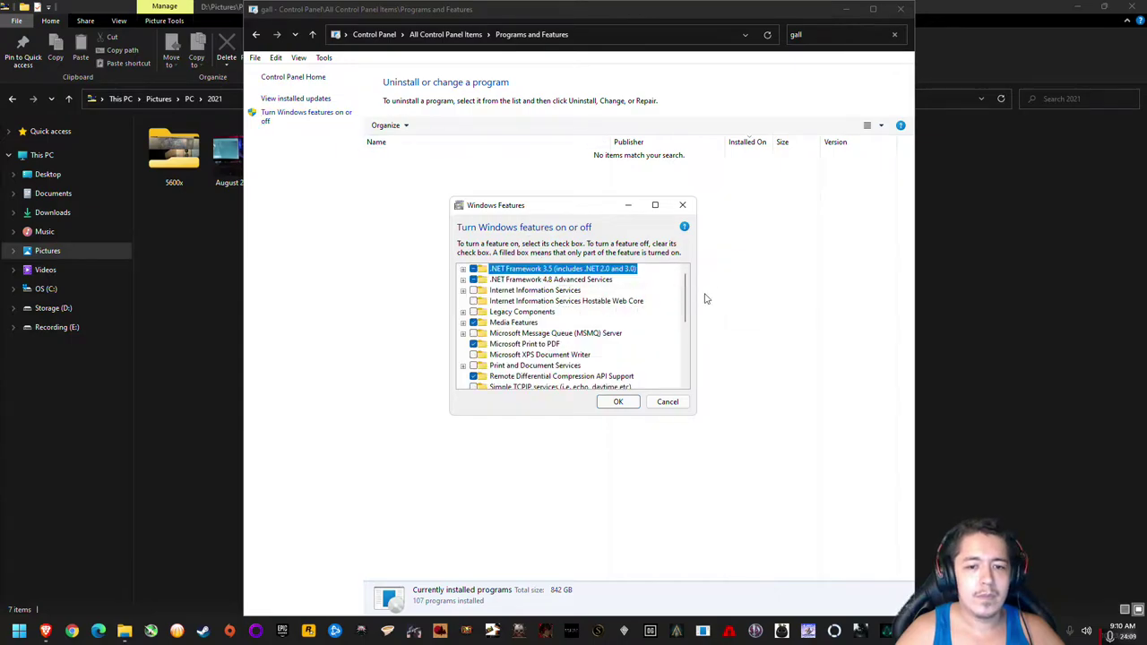
pyautogui.moveTo(687, 294)
pyautogui.mouseDown()
pyautogui.moveTo(684, 369)
pyautogui.moveTo(681, 305)
pyautogui.mouseUp()
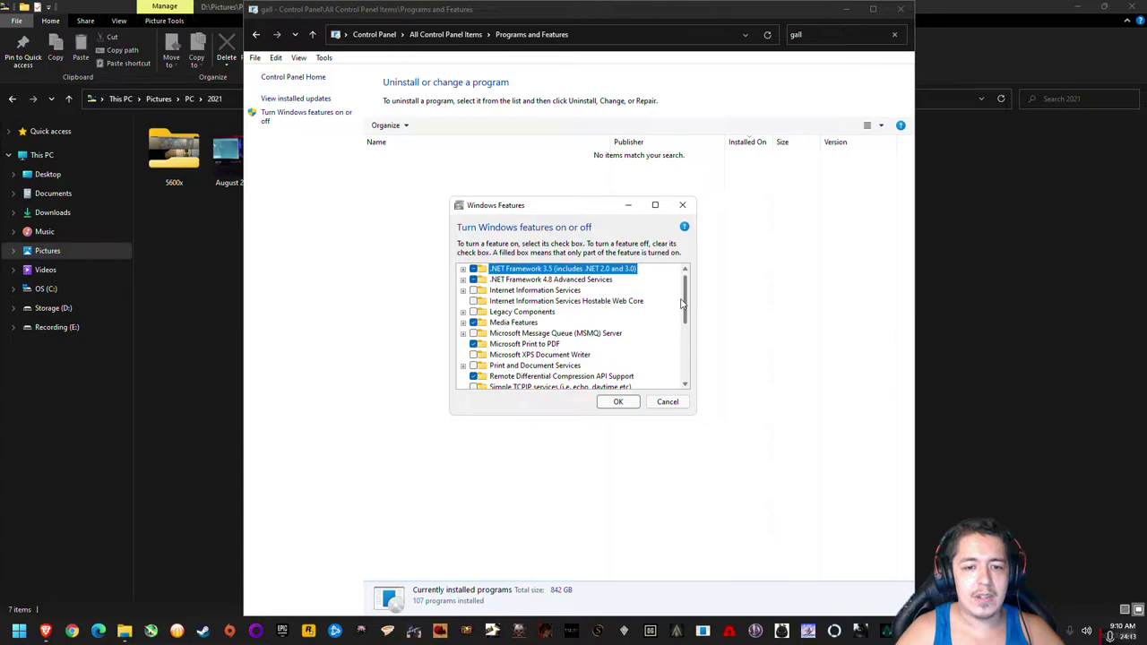
pyautogui.click(681, 204)
pyautogui.click(900, 9)
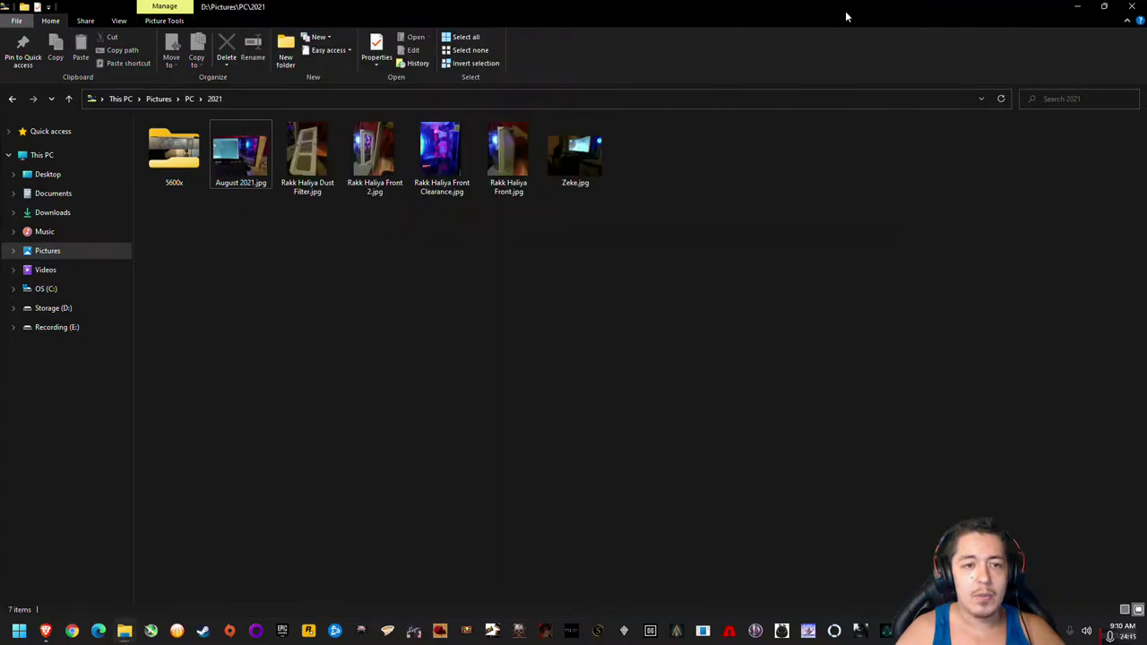
# Switch to the Brave browser, search Google for "remove photo gallery app", and look through the results
pyautogui.click(46, 631)
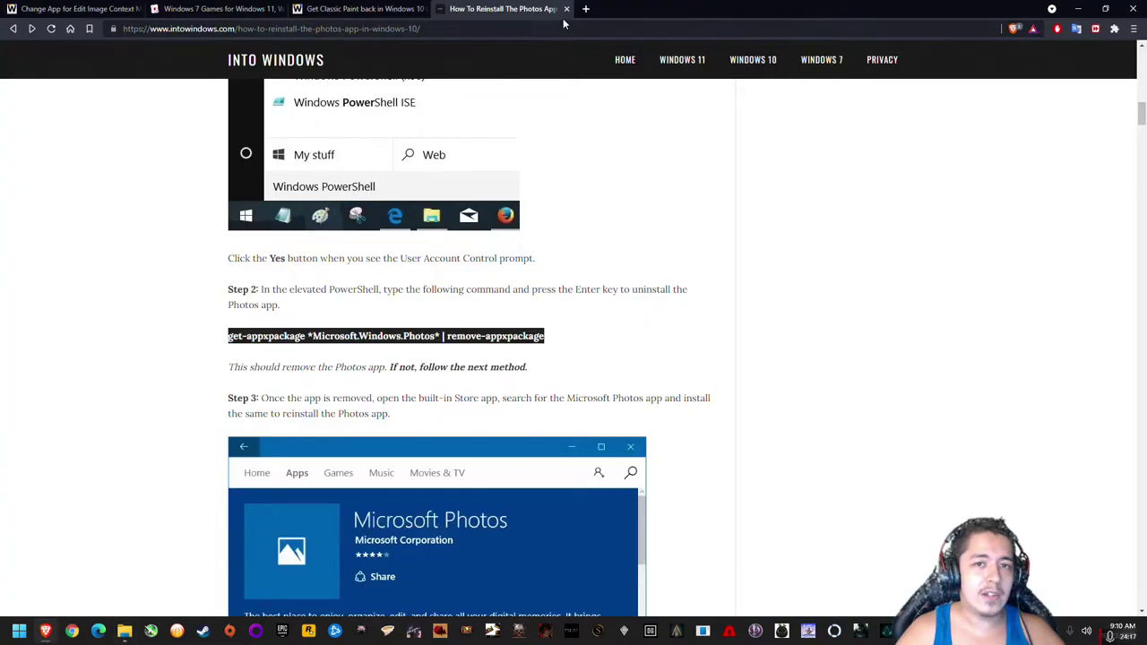
pyautogui.write('remove photo ')
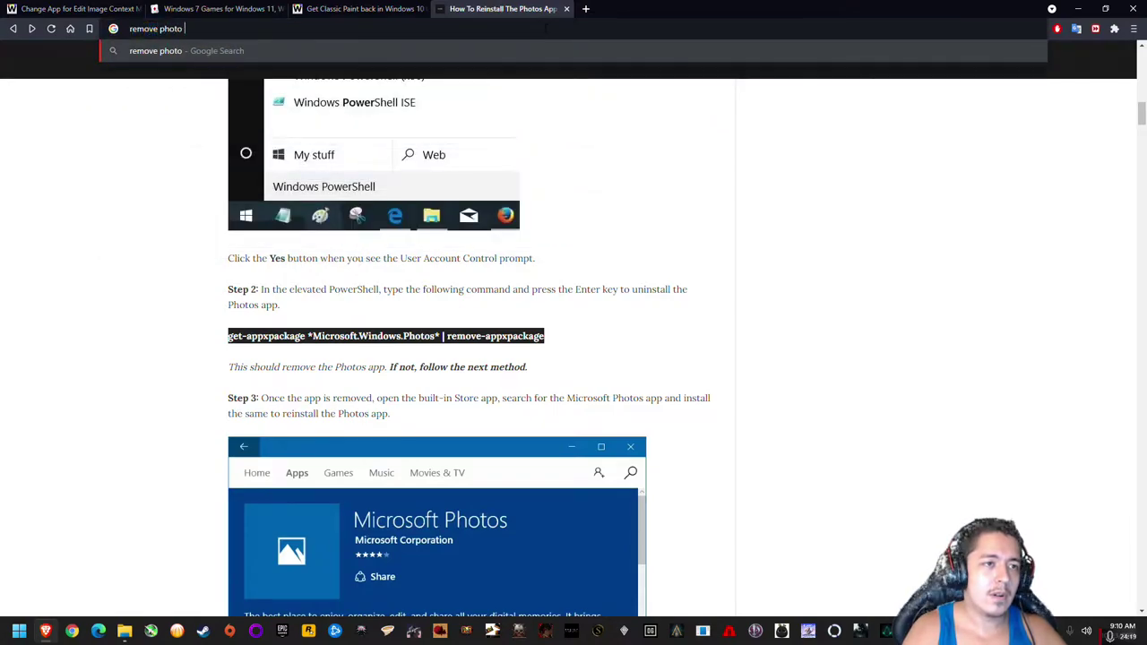
pyautogui.write('gallery app')
pyautogui.press('Return')
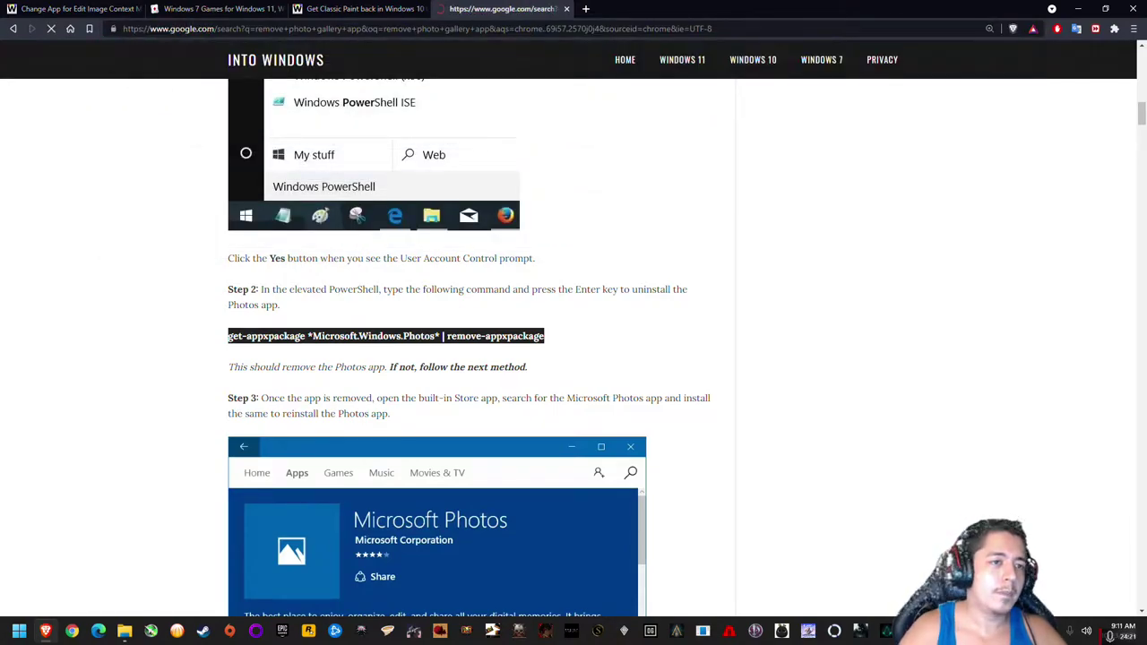
pyautogui.scroll(-4, 481, 276)
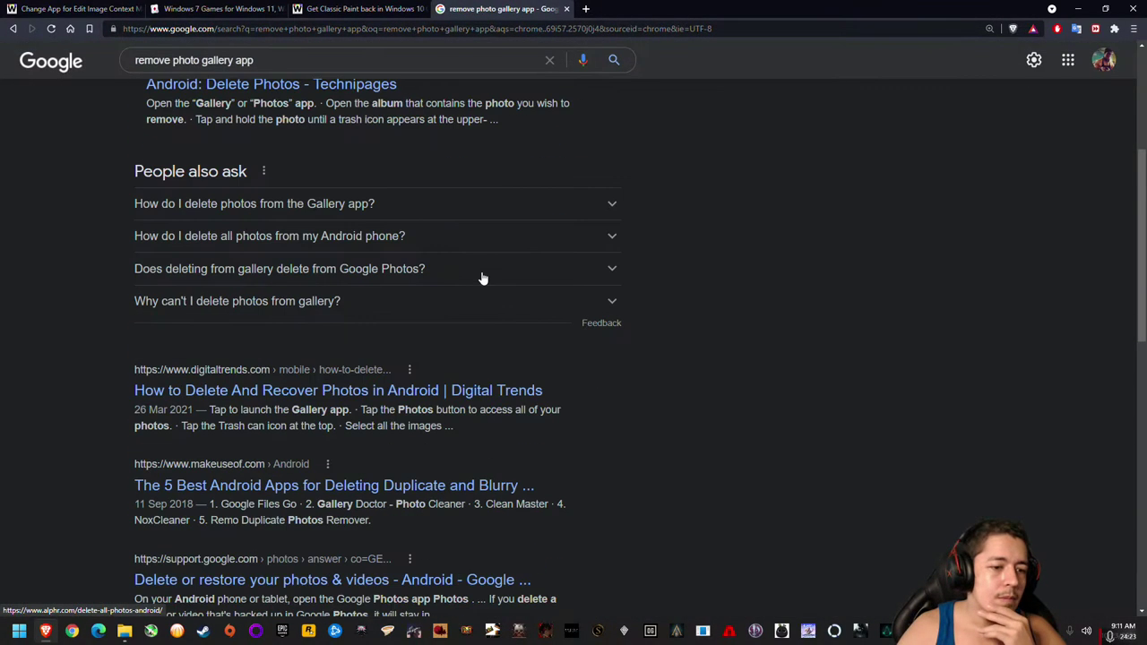
pyautogui.scroll(3, 488, 274)
pyautogui.scroll(1, 488, 274)
# Refine the Google search to "remove photo gallery app windows 11" and scan the results for an uninstall guide
pyautogui.click(365, 76)
pyautogui.write('wind')
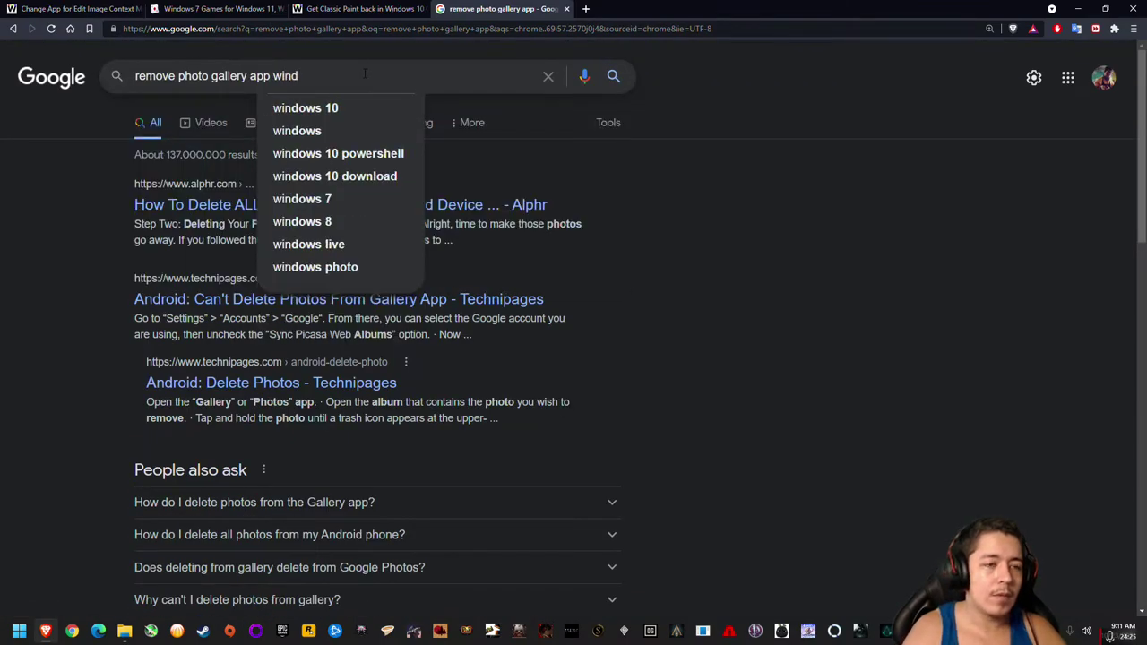
pyautogui.write('ows 11')
pyautogui.press('Return')
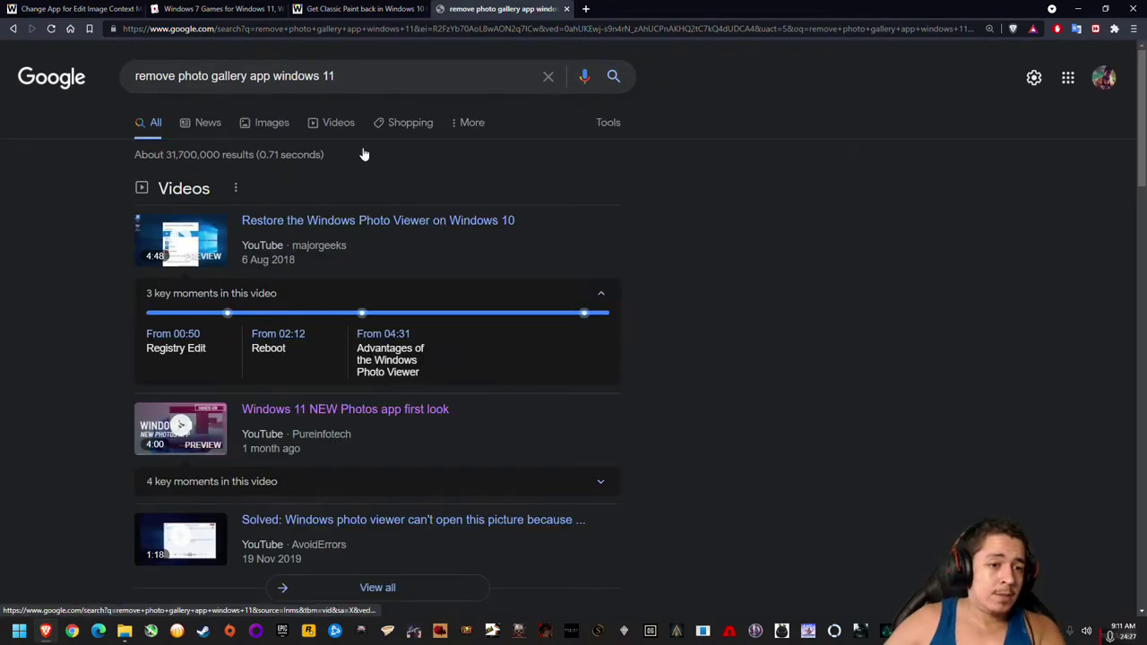
pyautogui.scroll(-3, 419, 325)
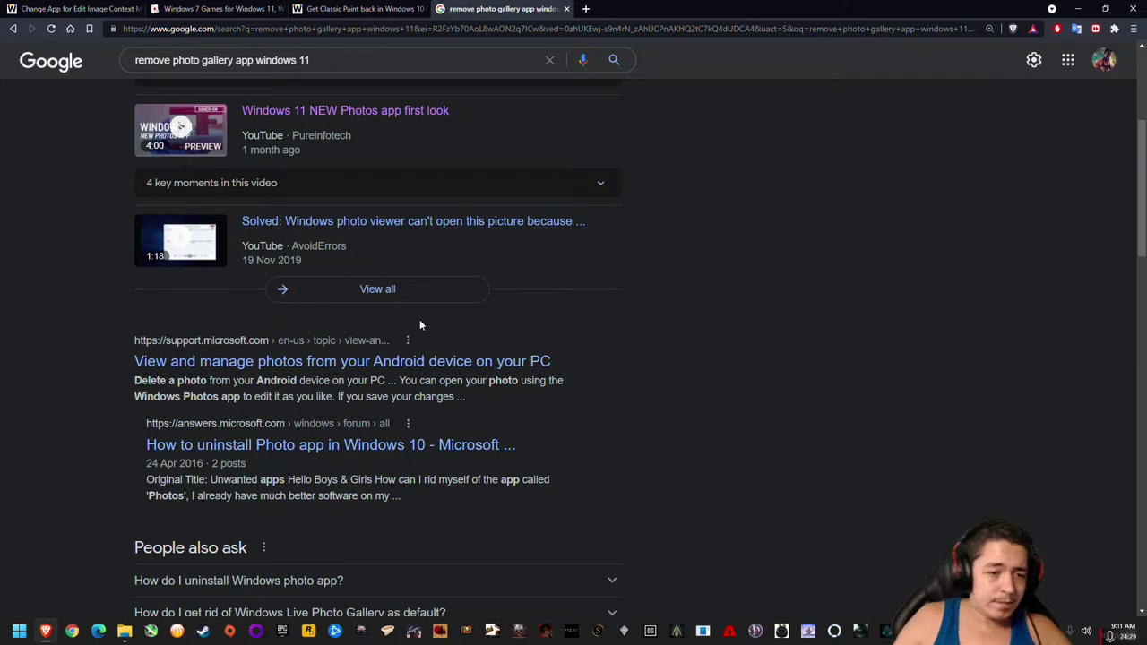
pyautogui.scroll(-2, 419, 325)
pyautogui.scroll(-2, 419, 323)
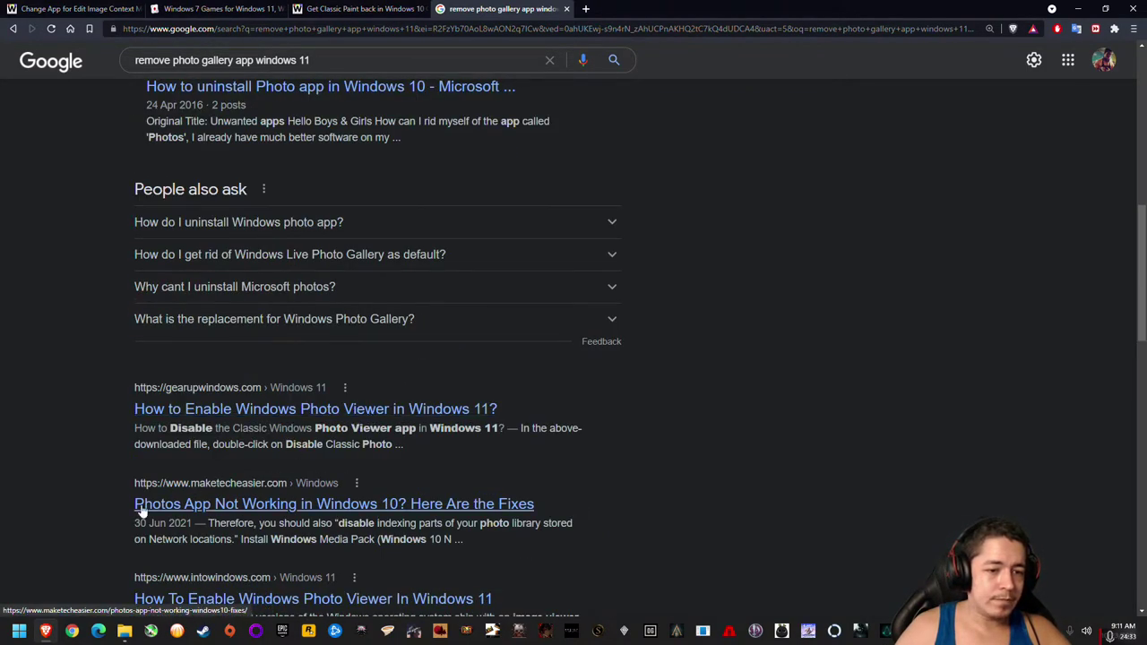
# Switch to File Explorer, open August 2021.jpg with Windows Photo Viewer, and close the viewer
pyautogui.click(19, 631)
pyautogui.click(124, 633)
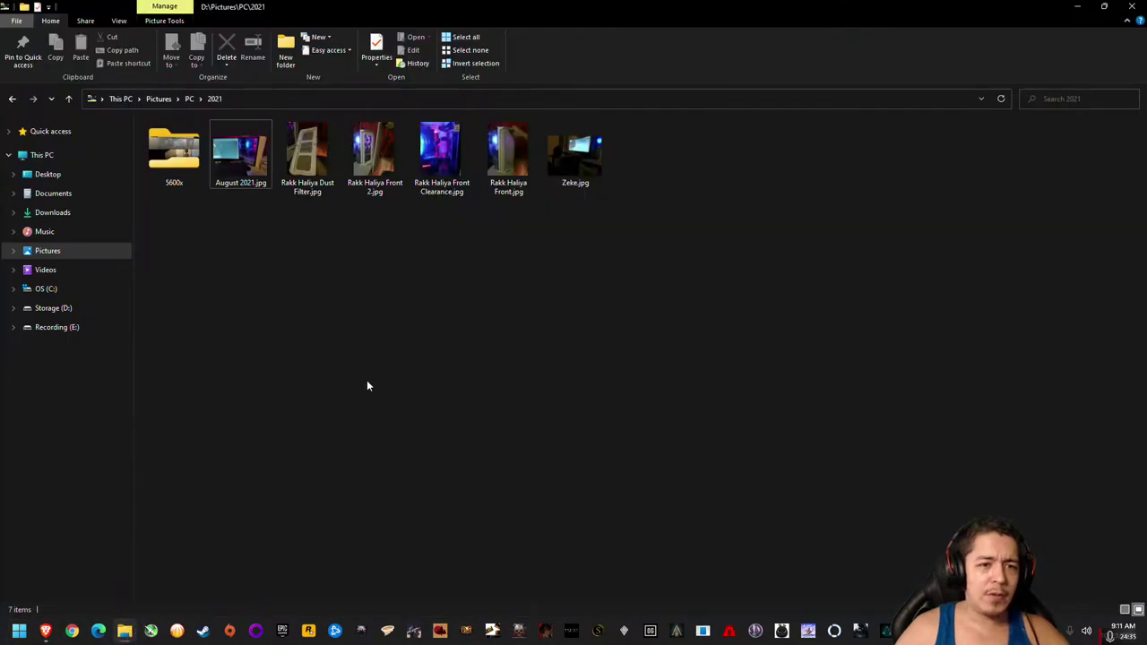
pyautogui.rightClick(240, 161)
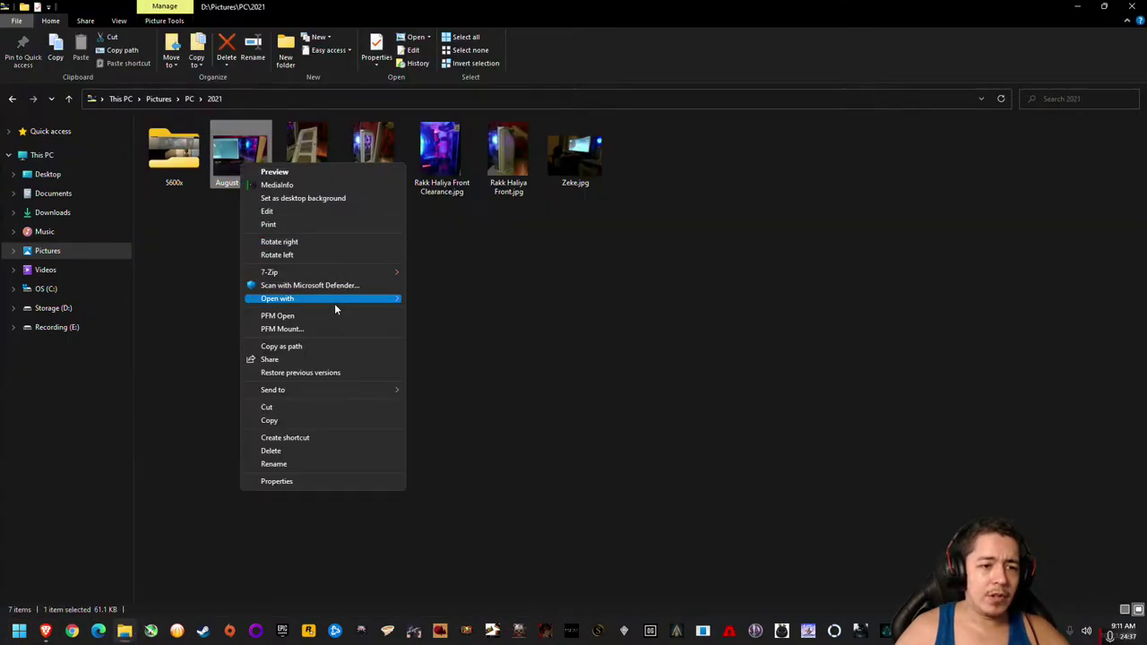
pyautogui.moveTo(334, 300)
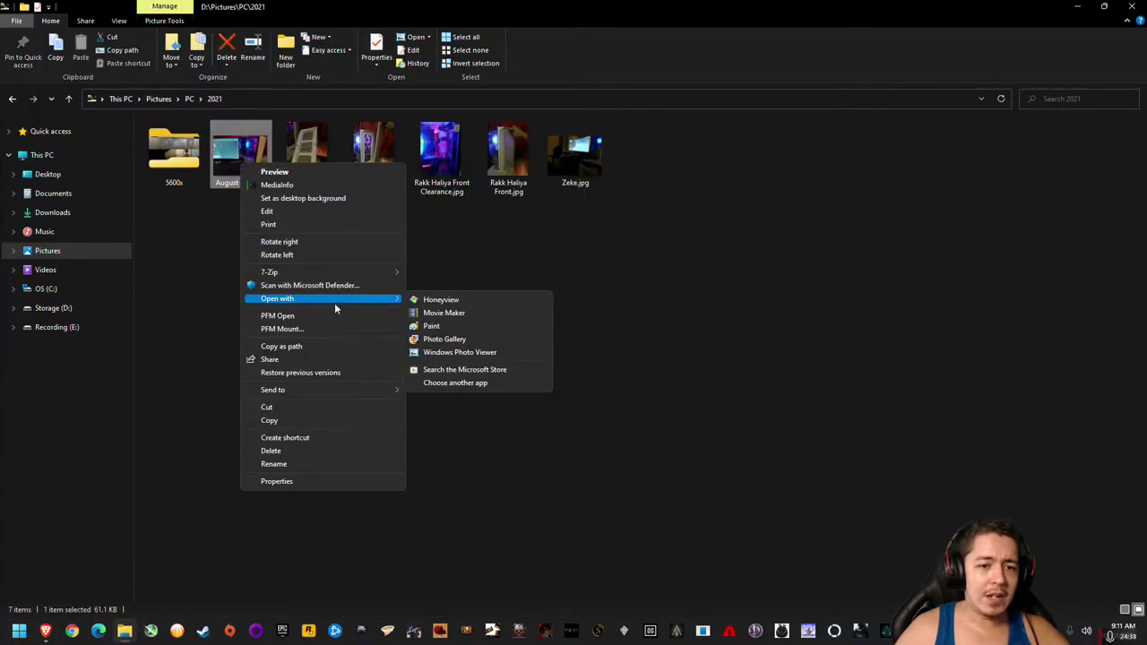
pyautogui.click(466, 354)
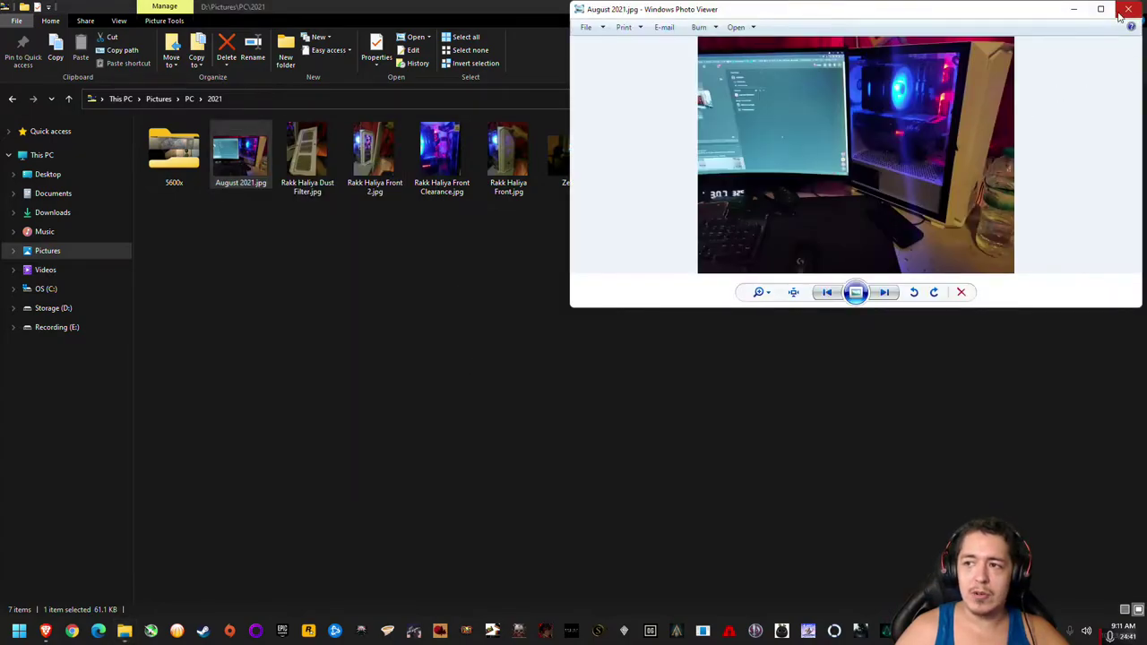
pyautogui.click(1128, 9)
# Launch Winaero Tweaker, search its tweaks for "photo", and open the Activate Windows Photo Viewer page
pyautogui.press('super')
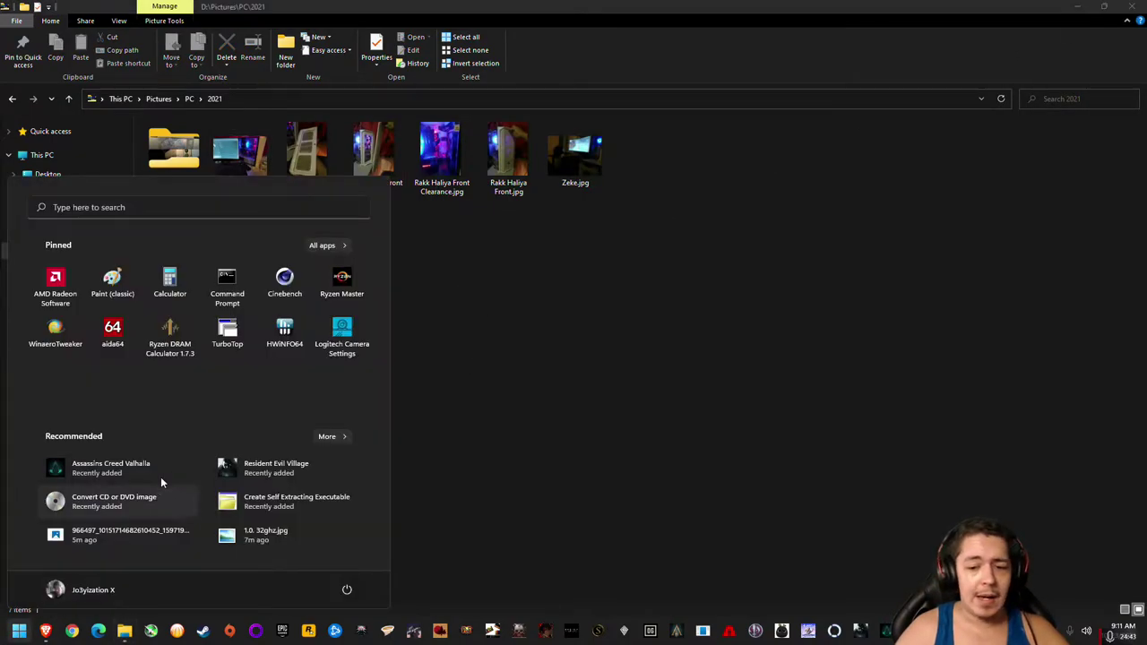
pyautogui.click(50, 334)
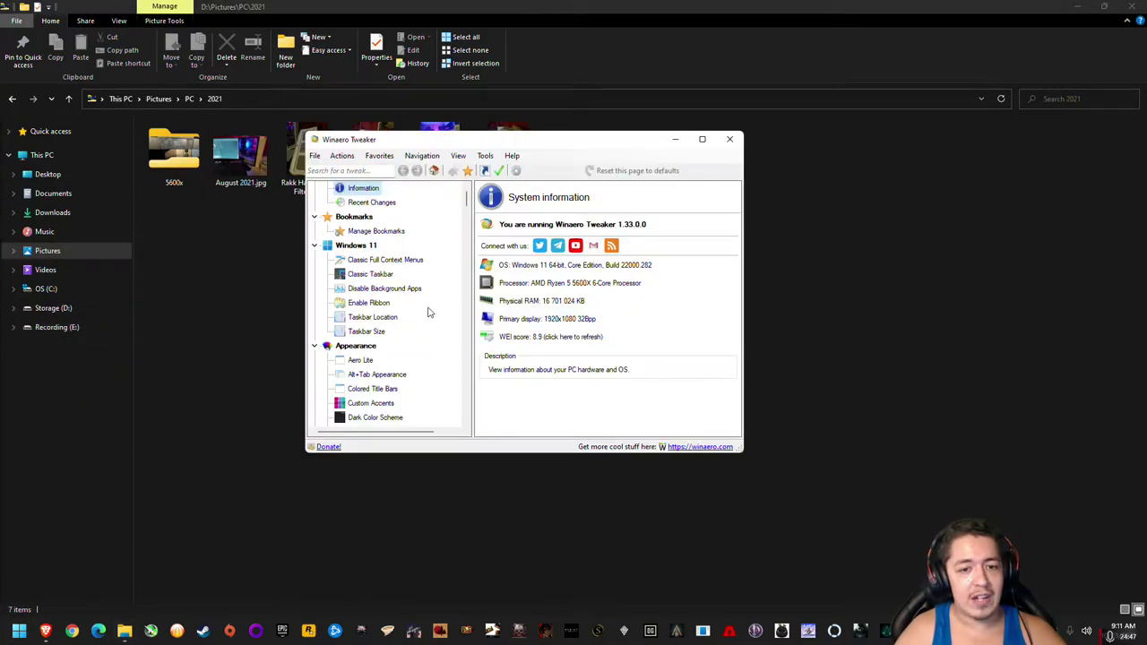
pyautogui.click(359, 172)
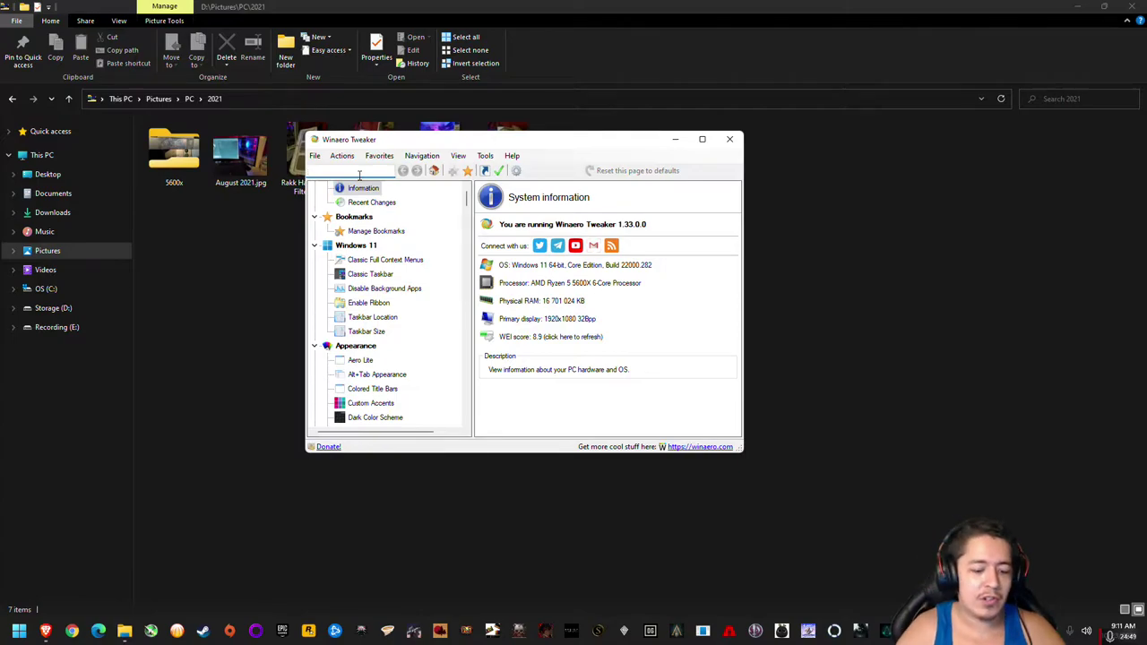
pyautogui.write('photo')
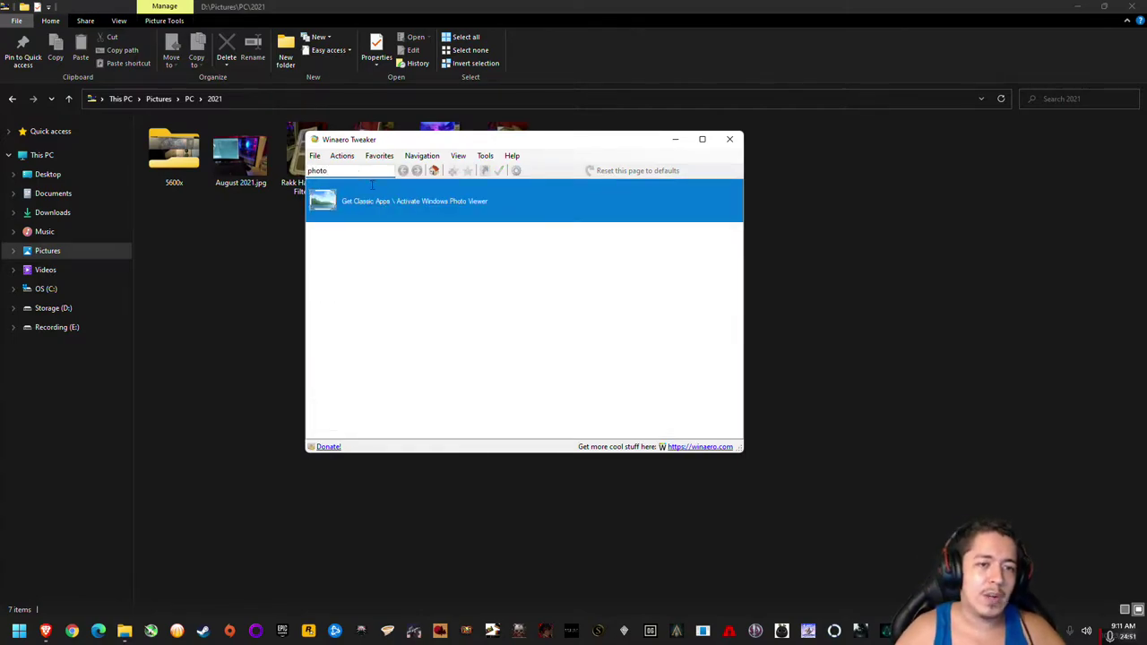
pyautogui.click(430, 202)
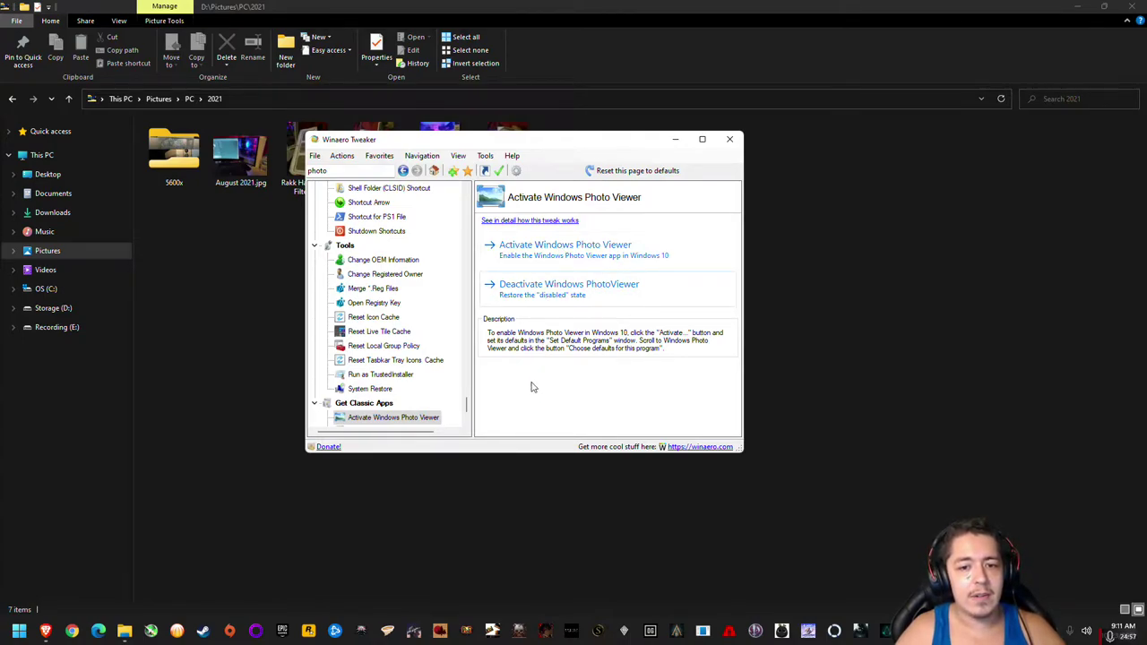
# Search Windows for "photo" and try to uninstall the Photo Gallery app from the search result
pyautogui.click(19, 631)
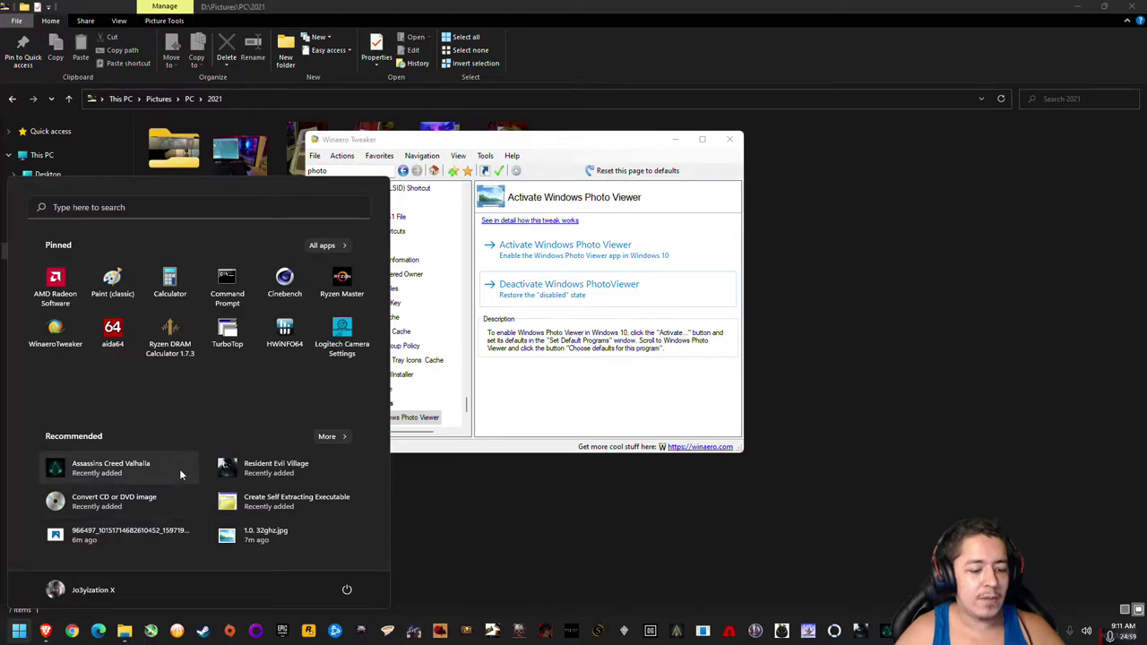
pyautogui.write('photo')
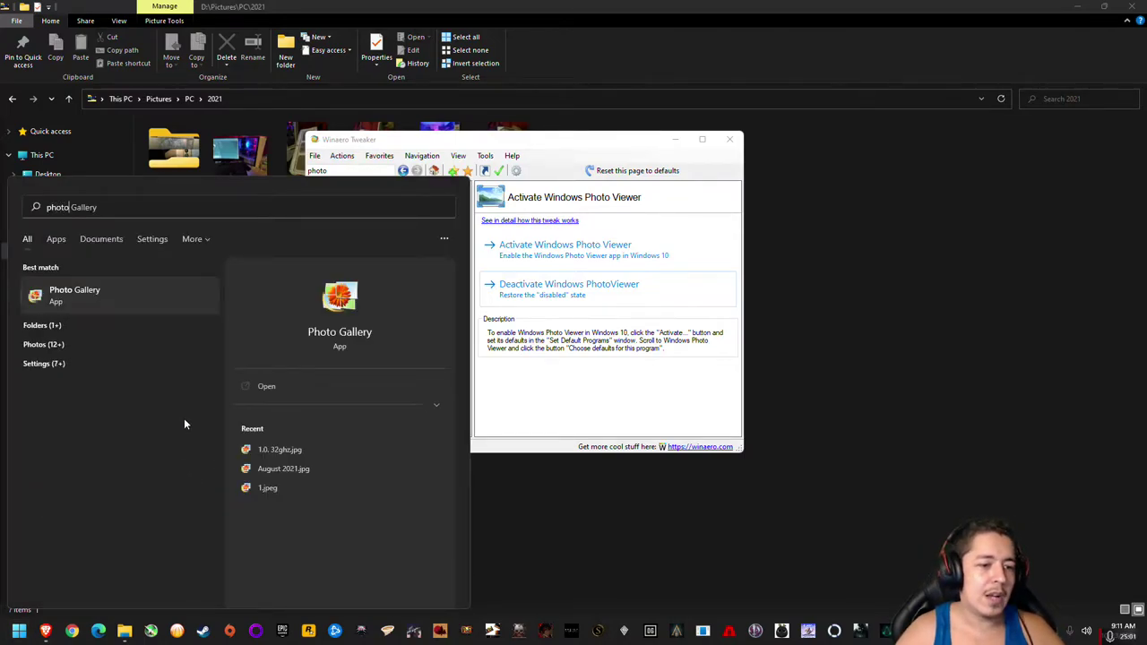
pyautogui.rightClick(108, 301)
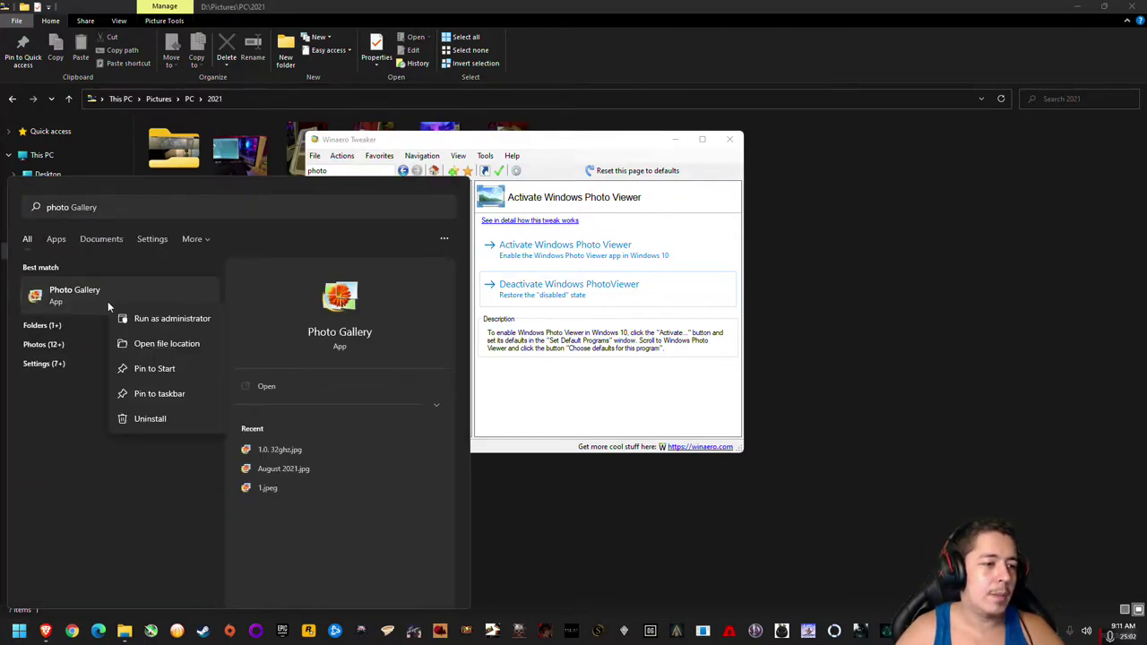
pyautogui.click(148, 419)
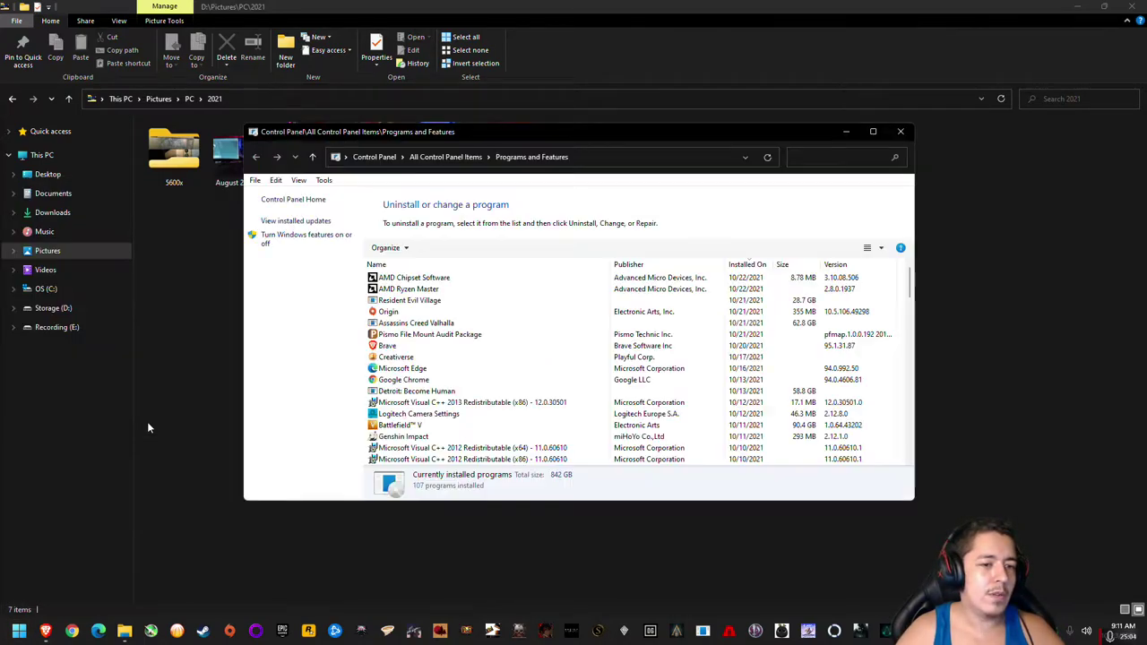
# Go through the installed programs starting with "P" to look for Photo Gallery, and close Programs and Features
pyautogui.click(531, 384)
pyautogui.press('p')
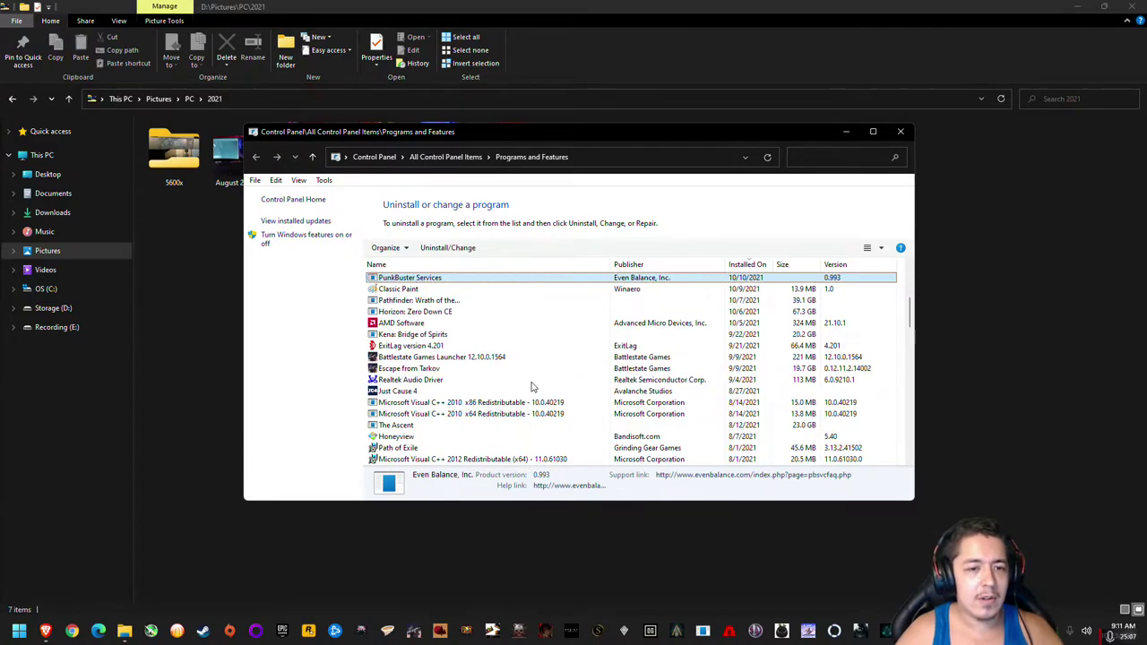
pyautogui.scroll(4, 531, 387)
pyautogui.press('p')
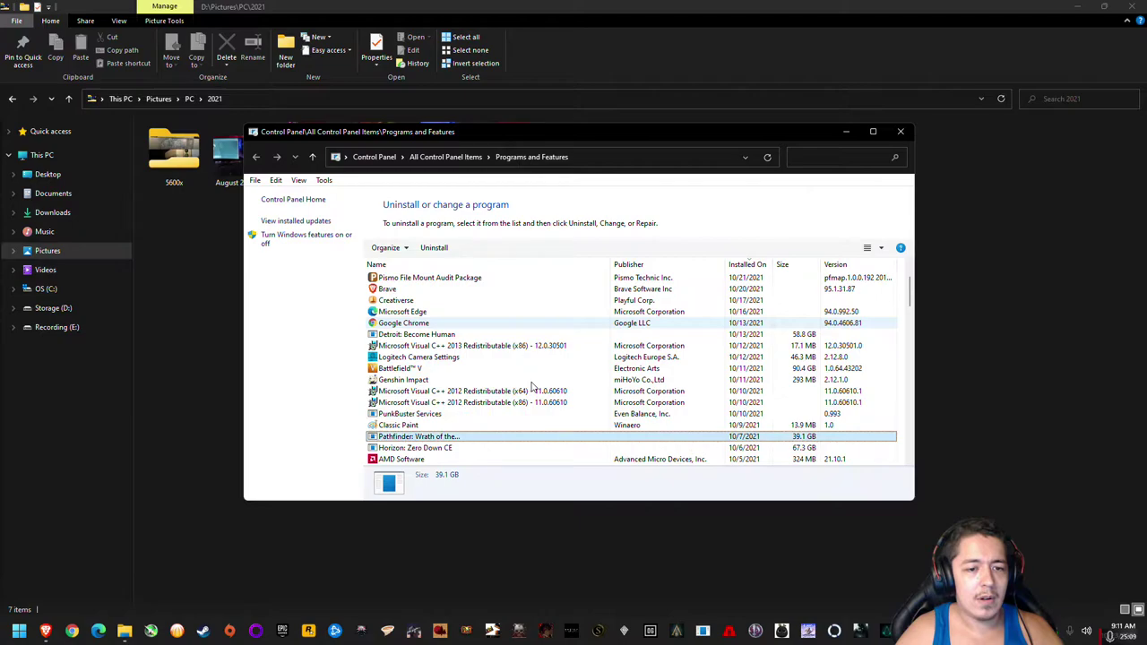
pyautogui.press('p')
pyautogui.press('p')
pyautogui.press('p')
pyautogui.press('p')
pyautogui.press('p')
pyautogui.press('p')
pyautogui.press('p')
pyautogui.hotkey('alt', 'F4')
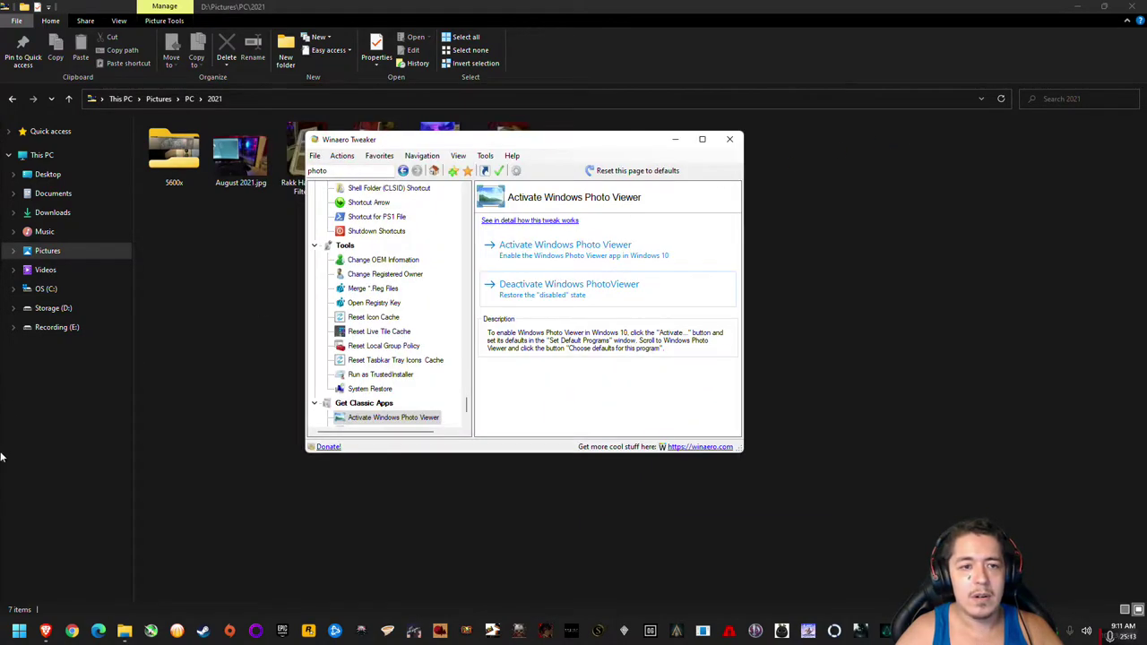
# Search Windows for "photo gallery" and show the file location of the Photo Gallery app
pyautogui.click(16, 625)
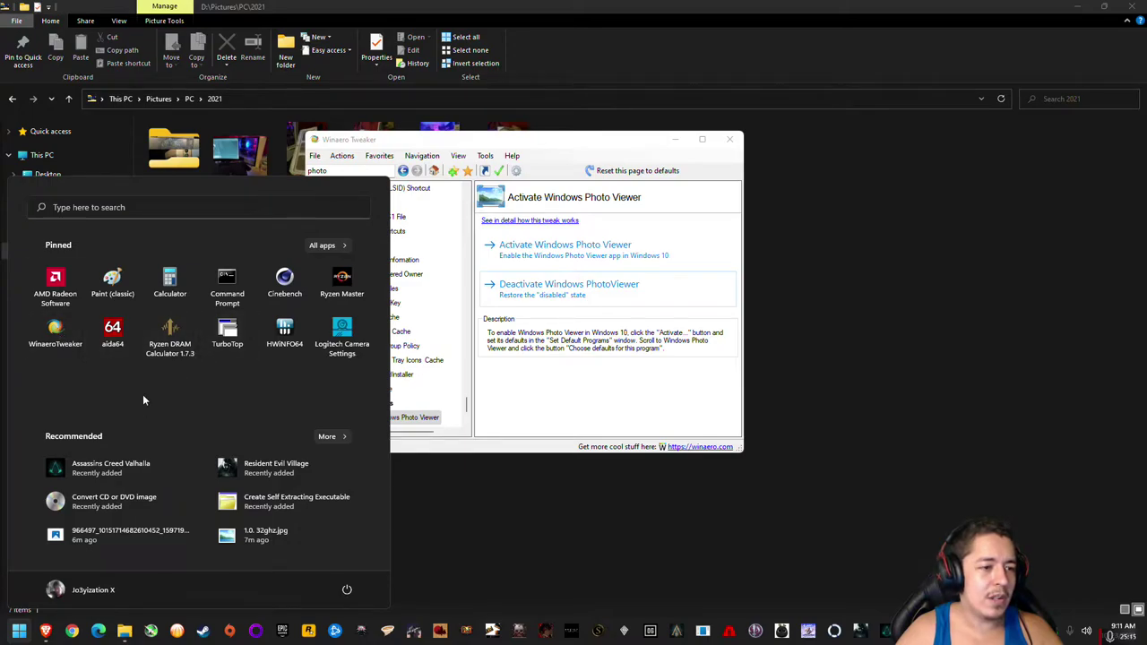
pyautogui.write('photo gallery')
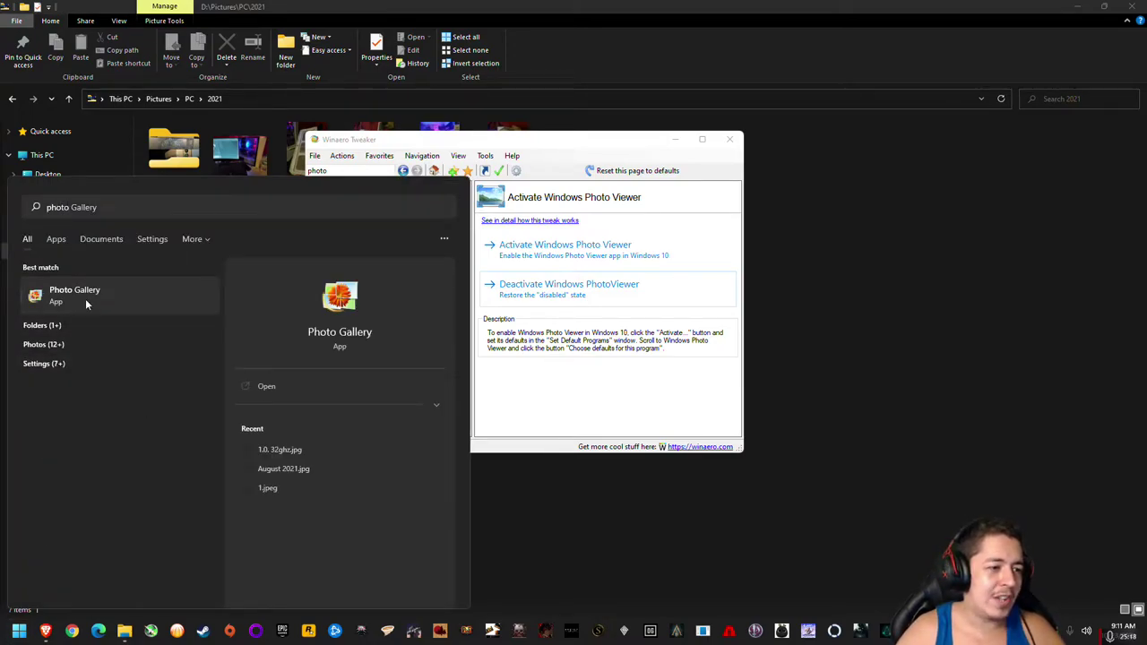
pyautogui.rightClick(86, 303)
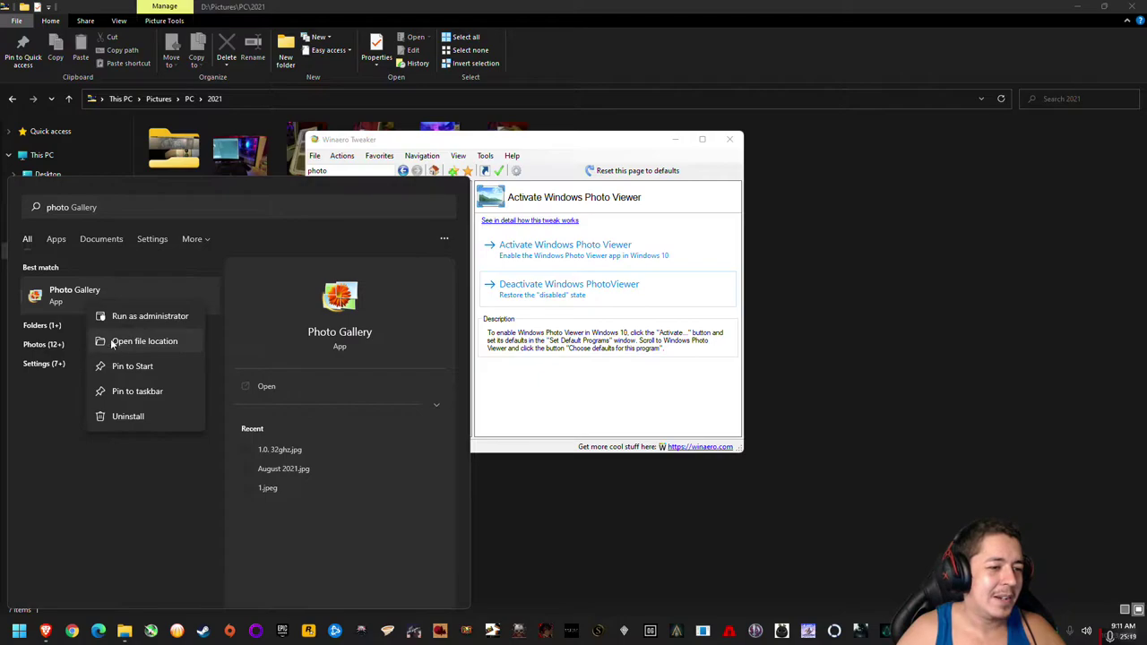
pyautogui.click(144, 342)
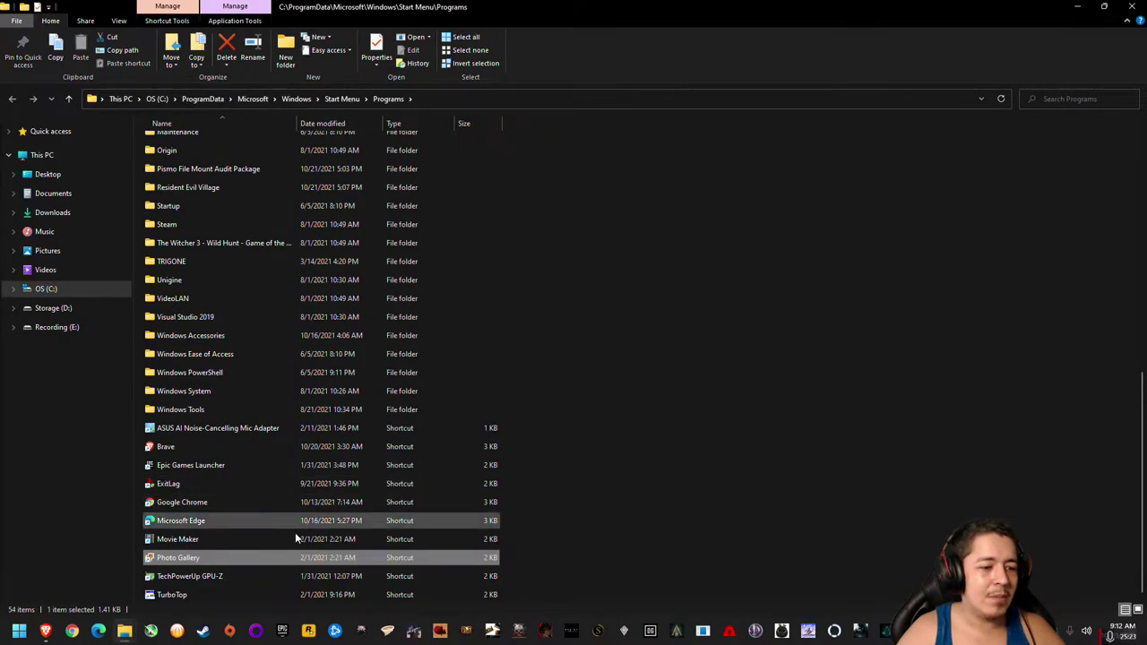
# Check the start-in path in the Photo Gallery shortcut's properties and close the dialog
pyautogui.rightClick(236, 559)
pyautogui.click(272, 550)
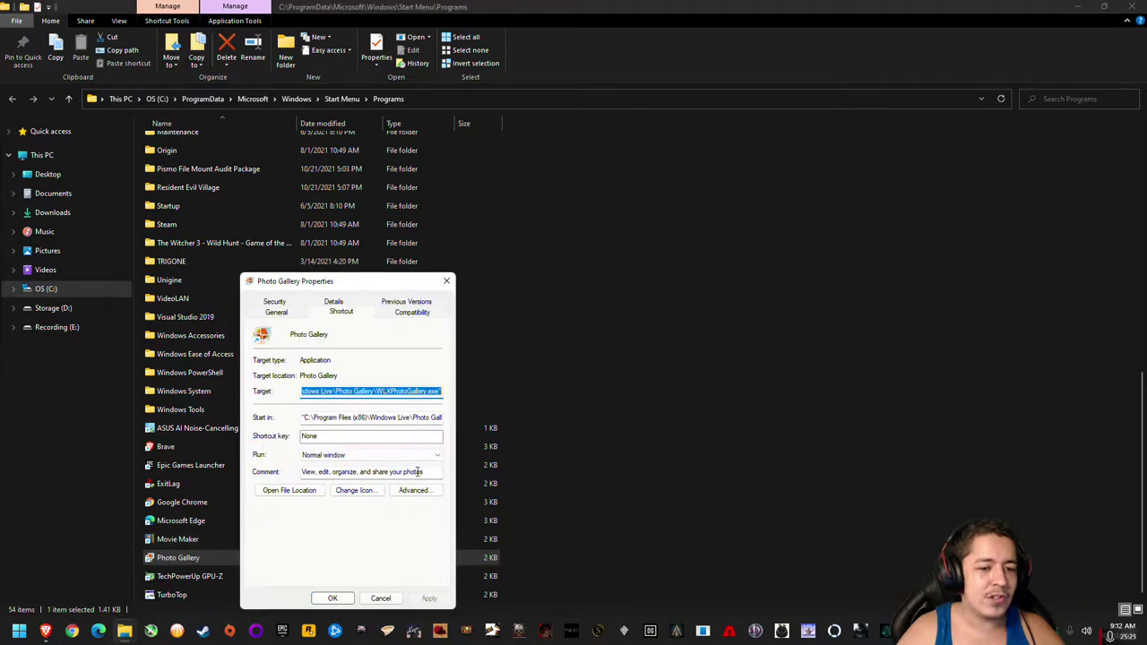
pyautogui.click(423, 418)
pyautogui.moveTo(423, 418); pyautogui.dragTo(245, 421)
pyautogui.click(433, 418)
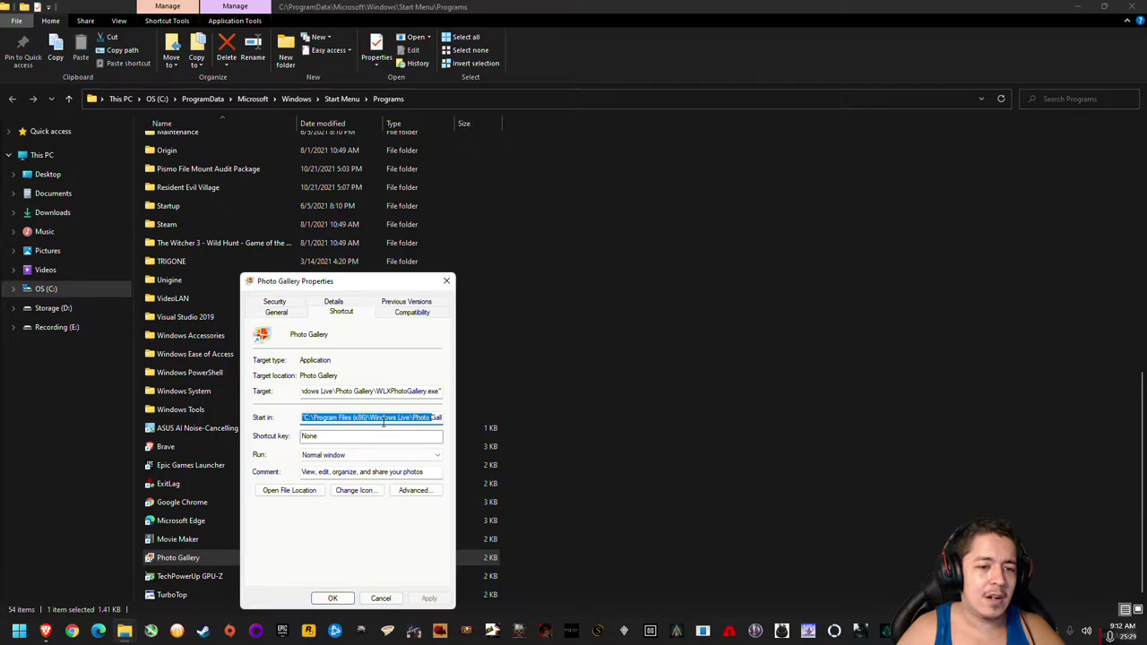
pyautogui.click(446, 281)
# Search Windows for "windows live" to look for the suite containing Photo Gallery, and close the search
pyautogui.click(17, 630)
pyautogui.write('windows live')
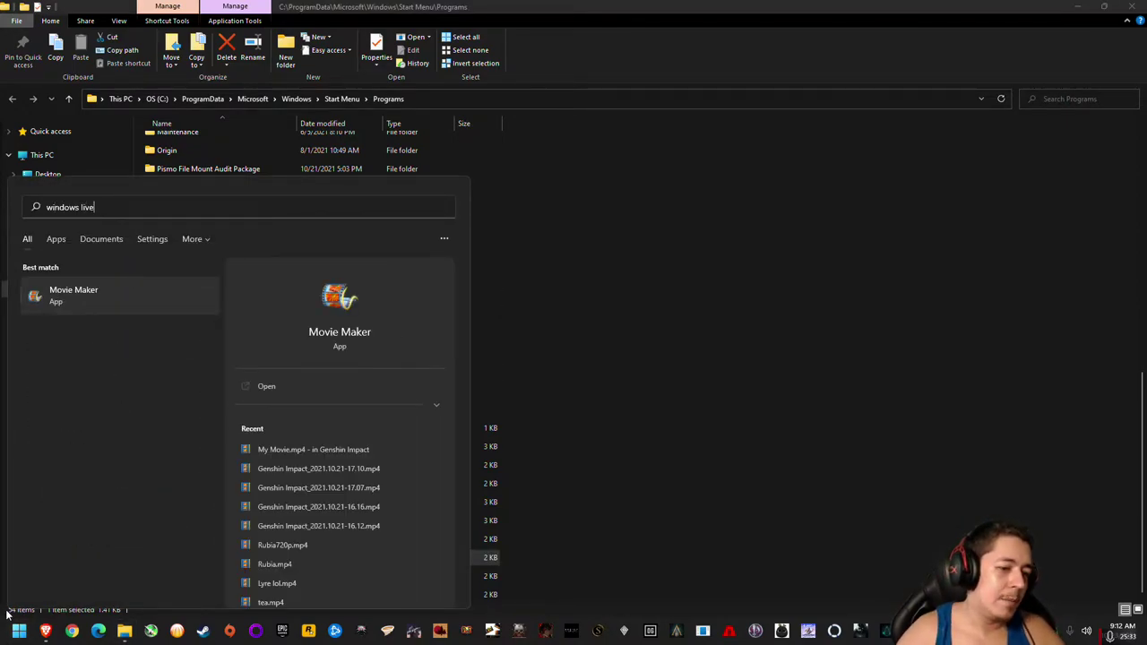
pyautogui.click(758, 297)
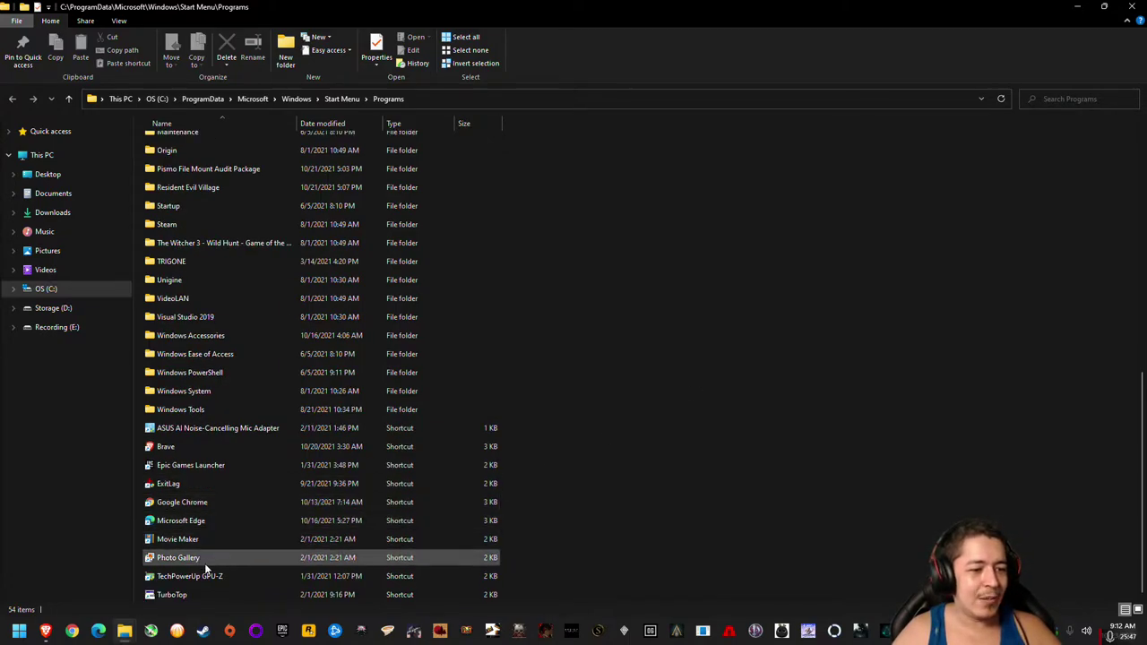
# Delete the Photo Gallery shortcut from the Start Menu Programs folder and check for the app by searching Windows for "photo gra"
pyautogui.click(210, 559)
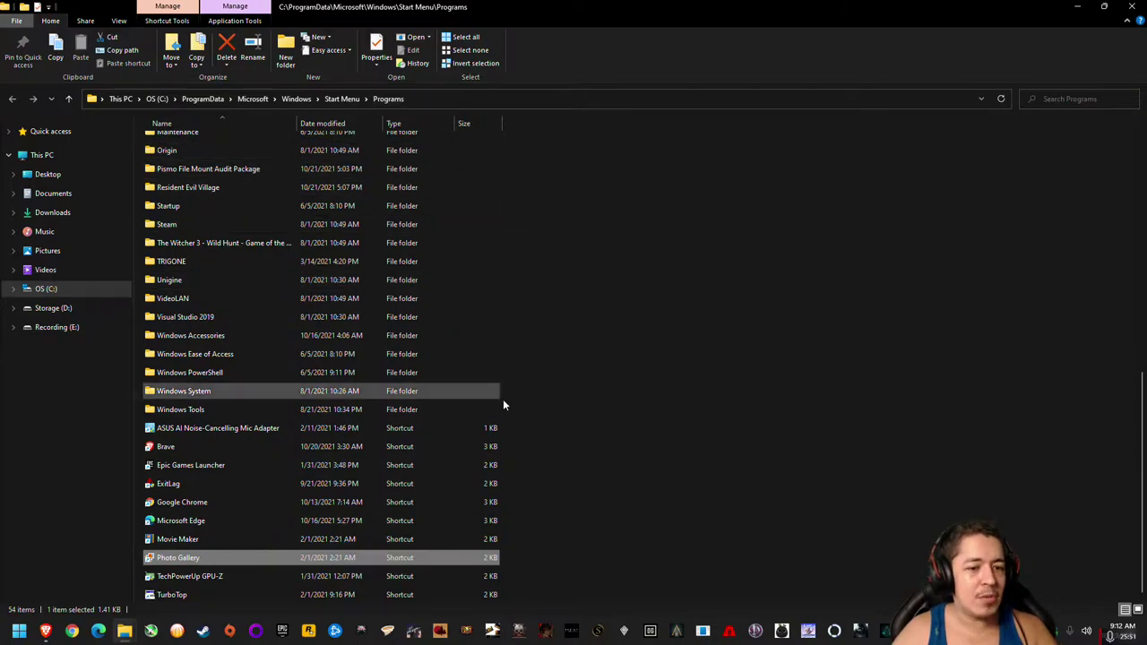
pyautogui.press('Delete')
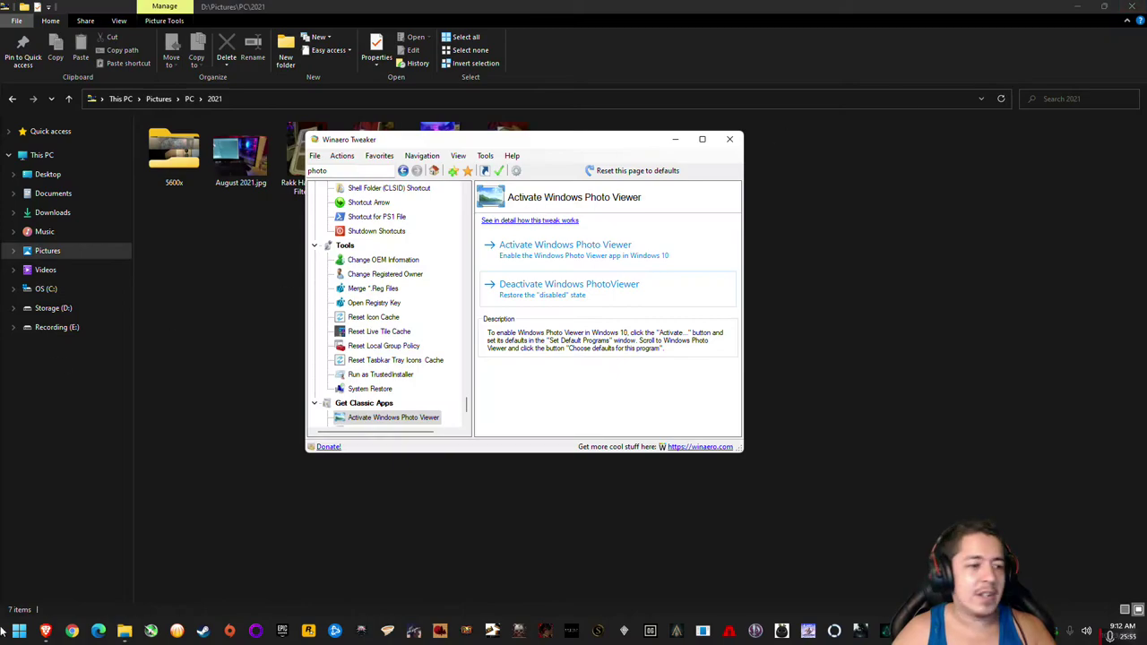
pyautogui.press('super')
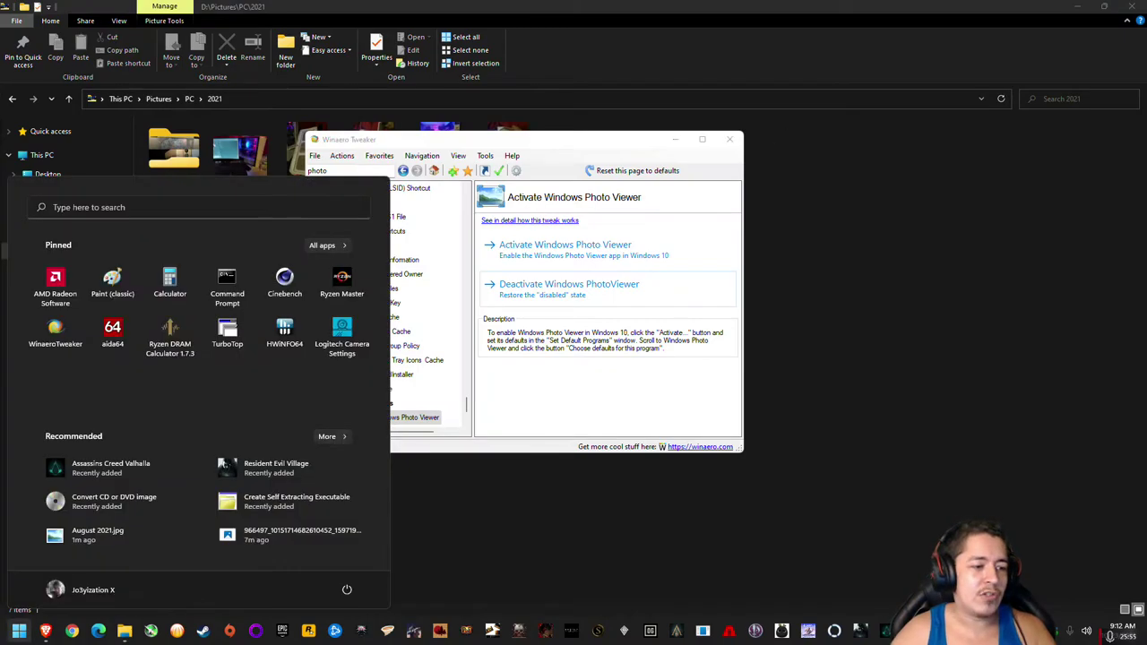
pyautogui.write('photo')
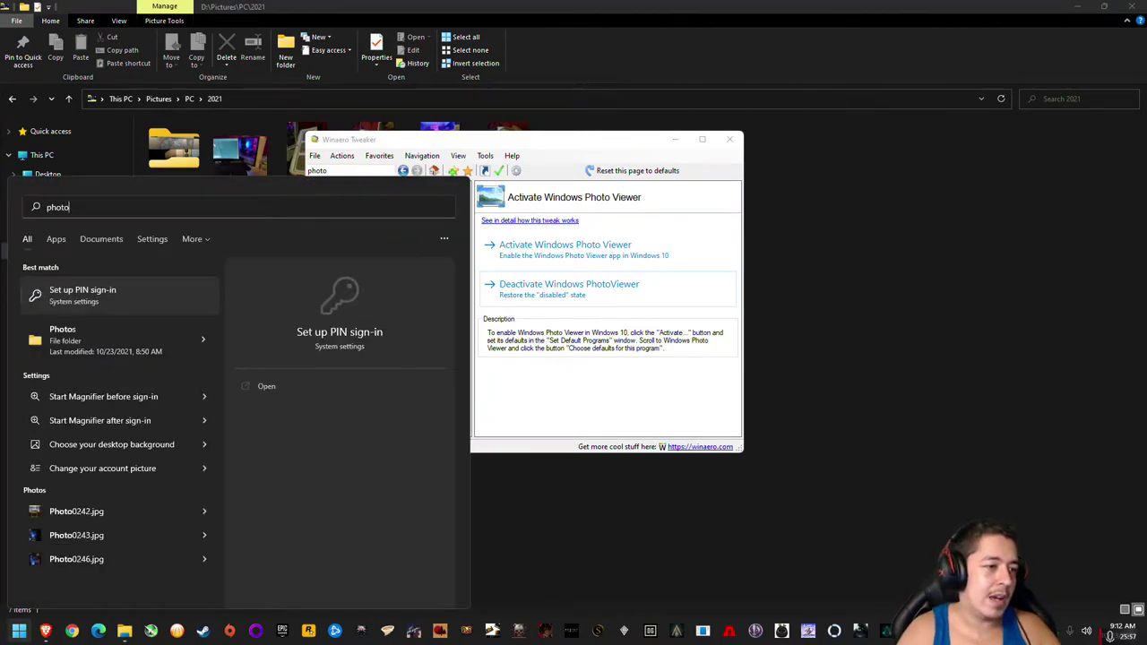
pyautogui.write(' gra')
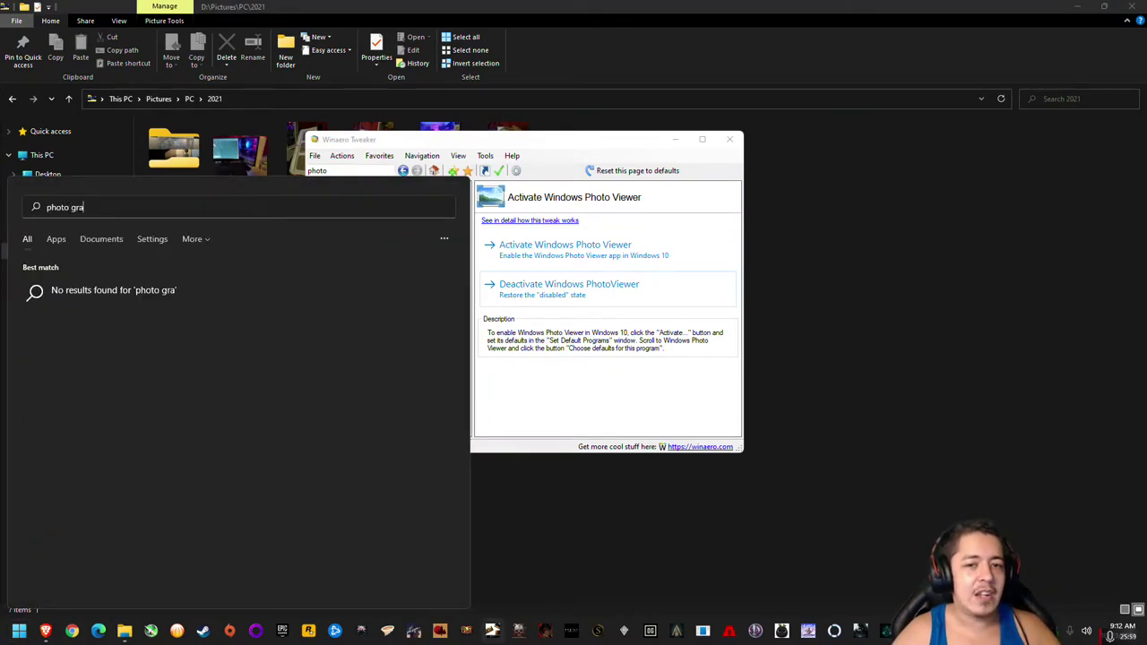
# Dismiss the Windows search, look over the Get Classic Apps tweaks in Winaero Tweaker, and close it
pyautogui.click(578, 405)
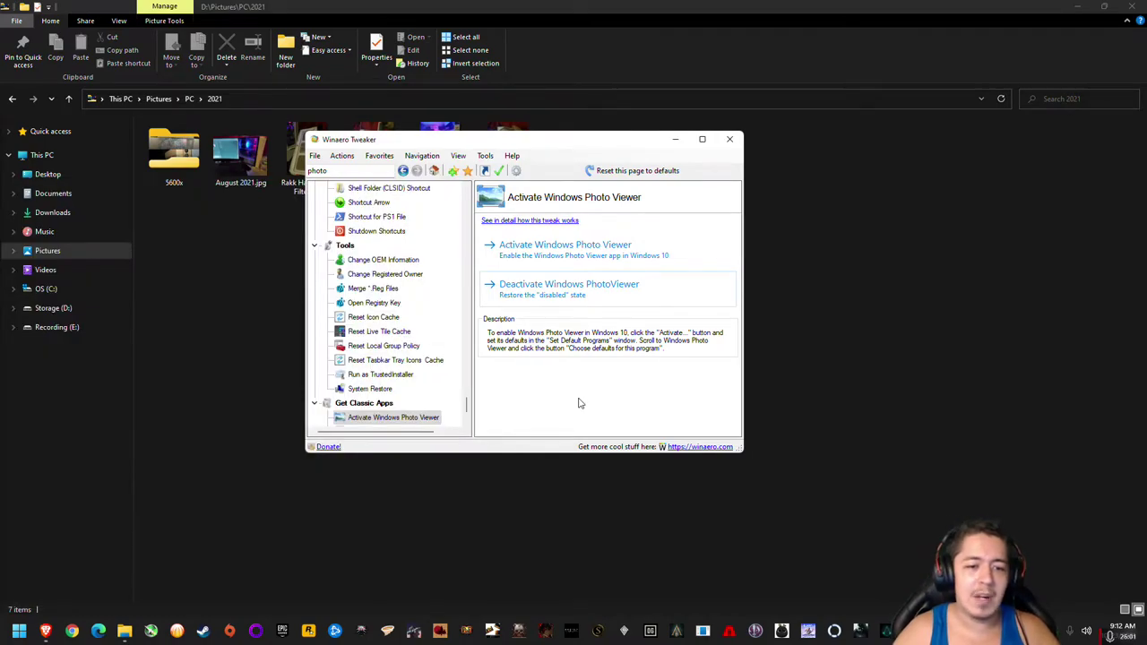
pyautogui.scroll(-2, 466, 408)
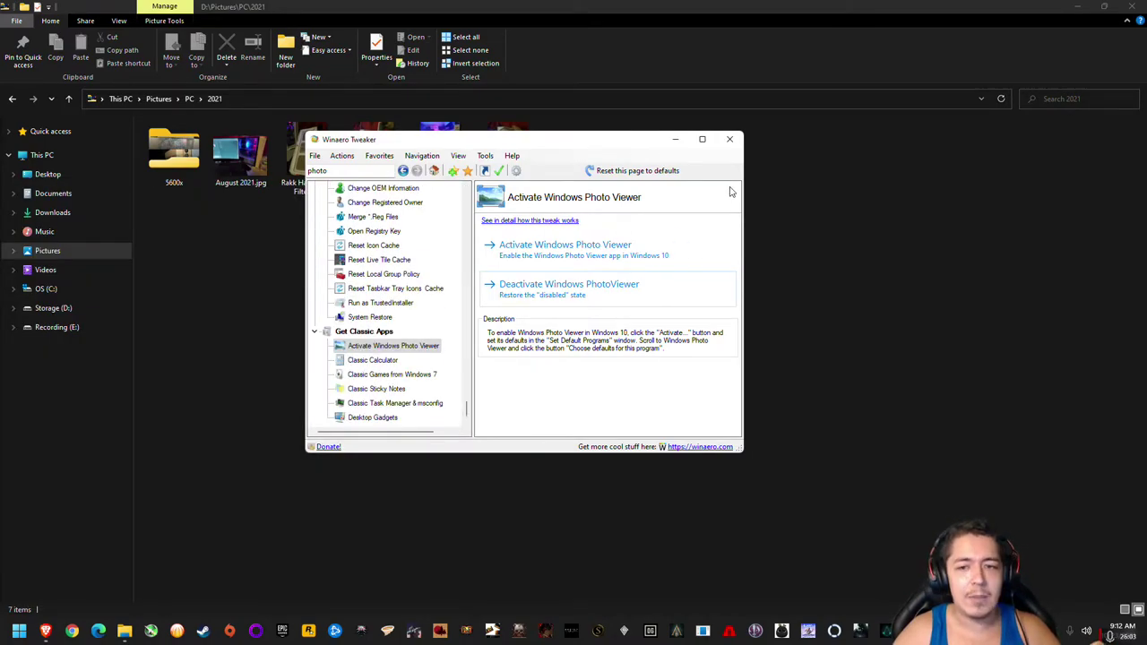
pyautogui.click(729, 139)
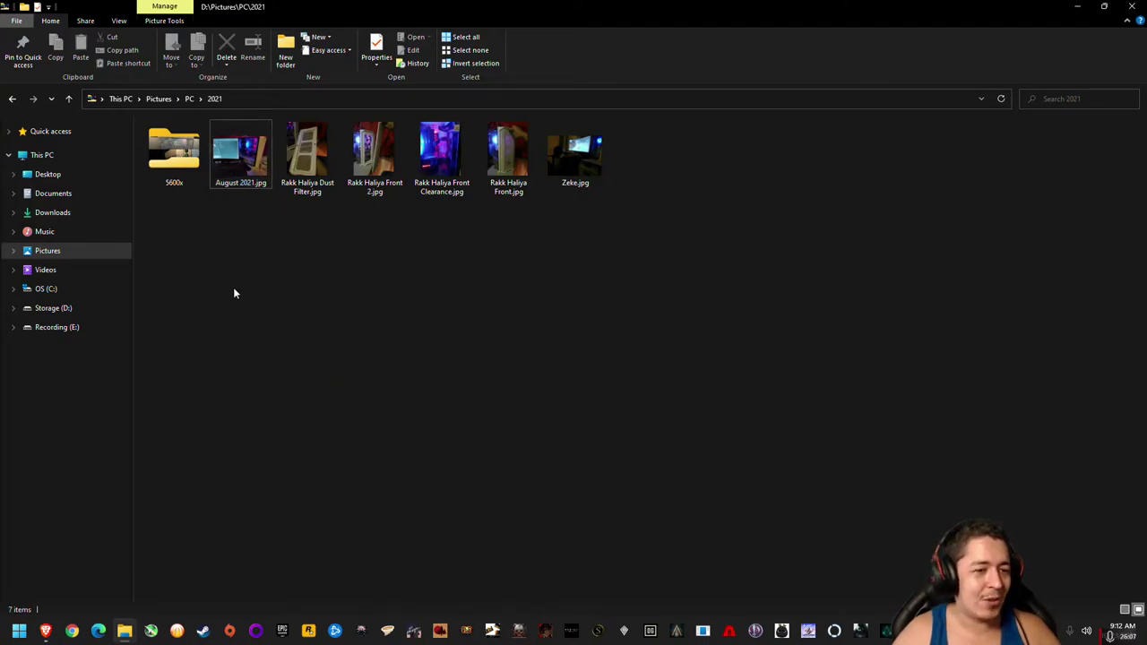
# Open August 2021.jpg in the default image viewer, move the viewer window, and close it
pyautogui.click(238, 158)
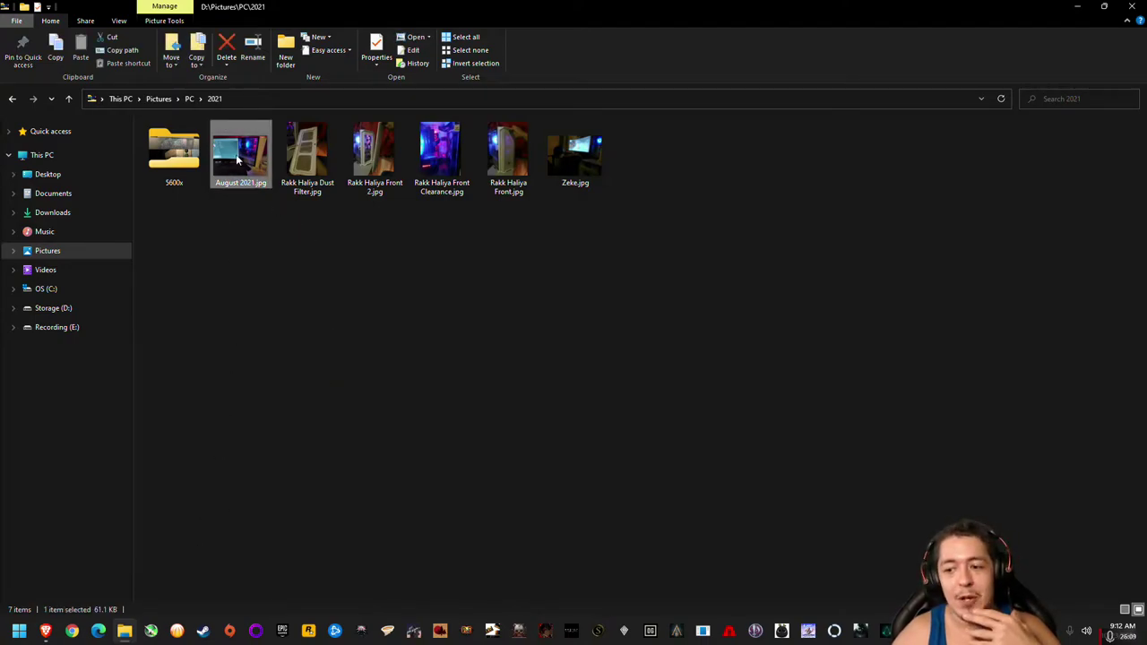
pyautogui.click(250, 225)
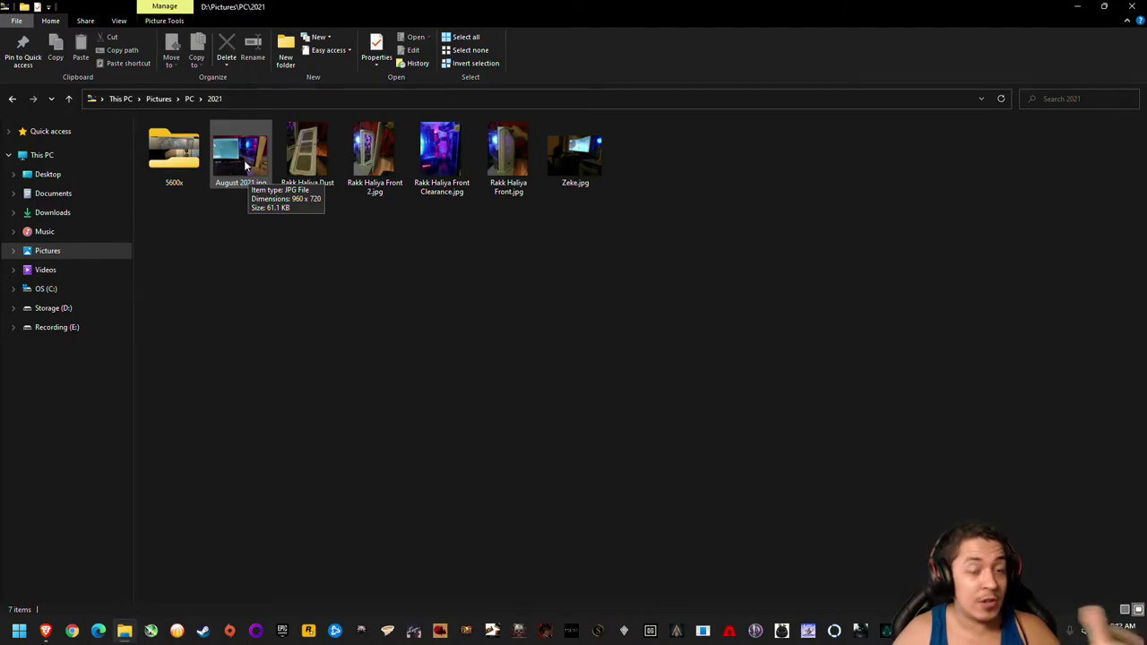
pyautogui.doubleClick(245, 164)
pyautogui.moveTo(1065, 4); pyautogui.dragTo(699, 86)
pyautogui.click(761, 91)
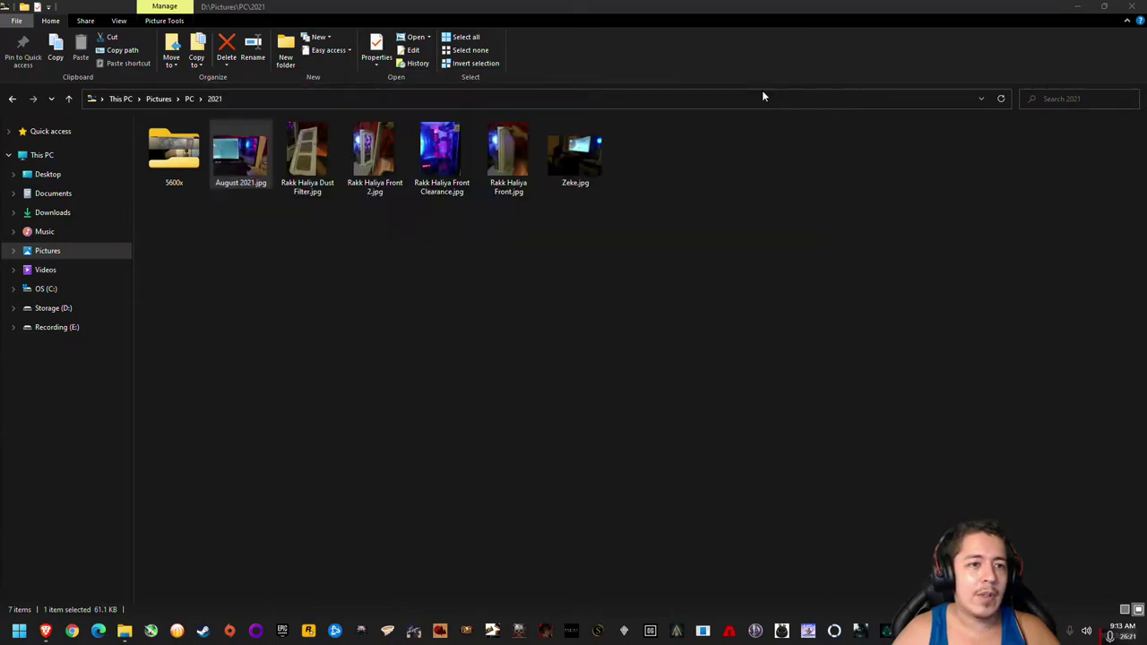
# Search Windows for "photo viewer" and dismiss the search
pyautogui.click(19, 630)
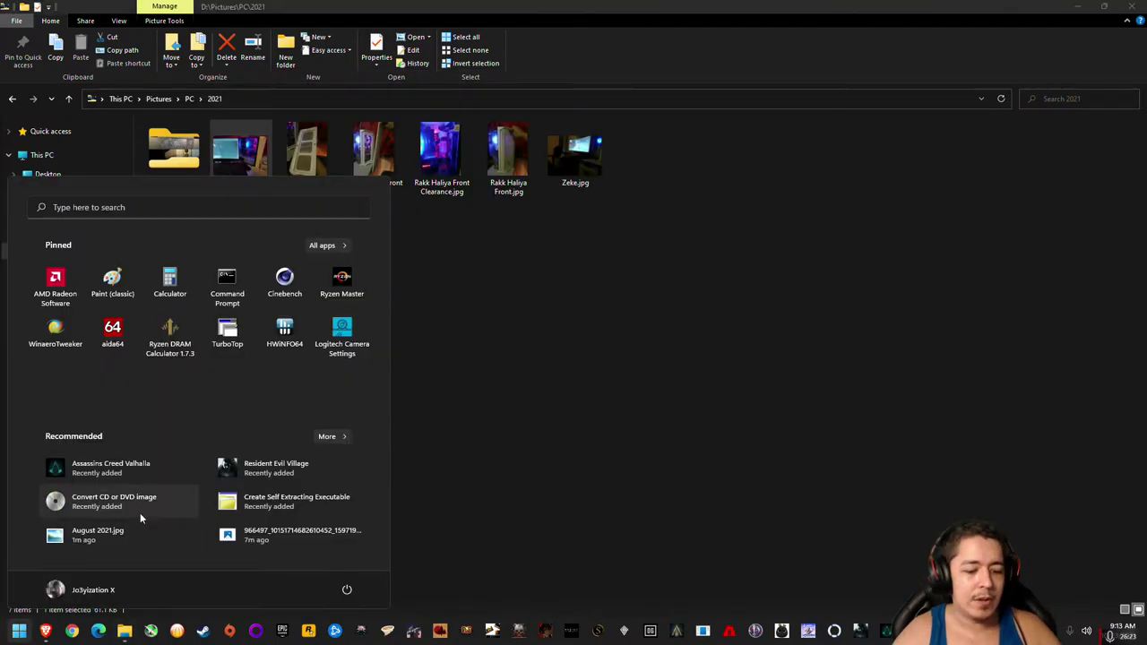
pyautogui.write('photo viewer')
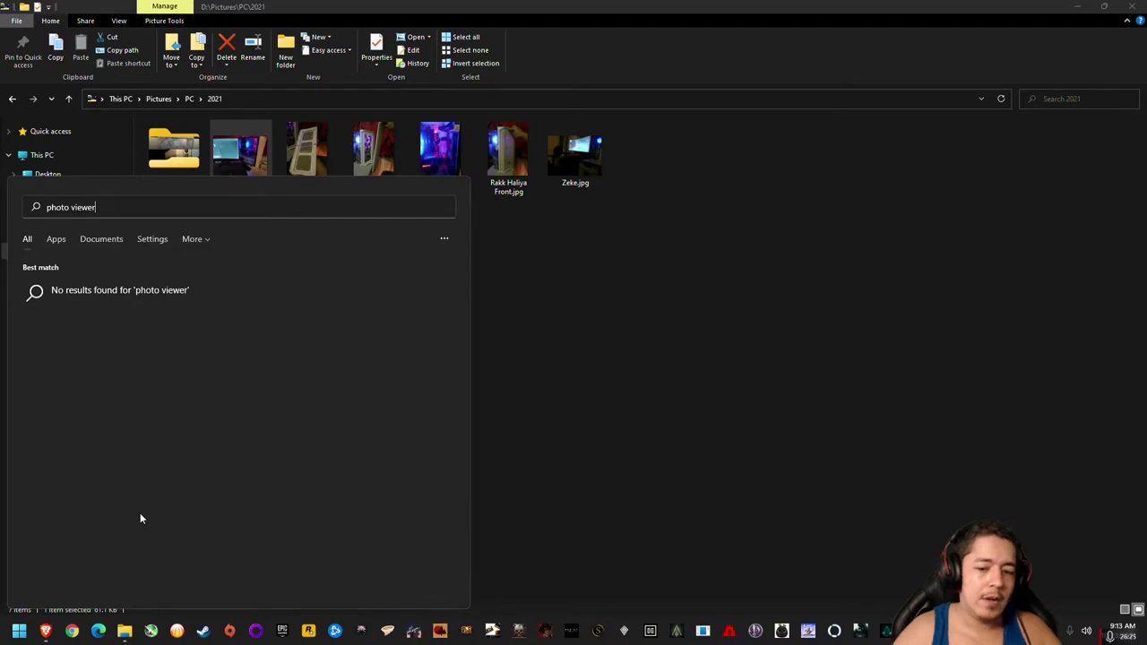
pyautogui.click(882, 383)
pyautogui.click(882, 384)
# Search Winaero Tweaker for "photo", look over the Activate Windows Photo Viewer tweak, and close the program
pyautogui.click(19, 631)
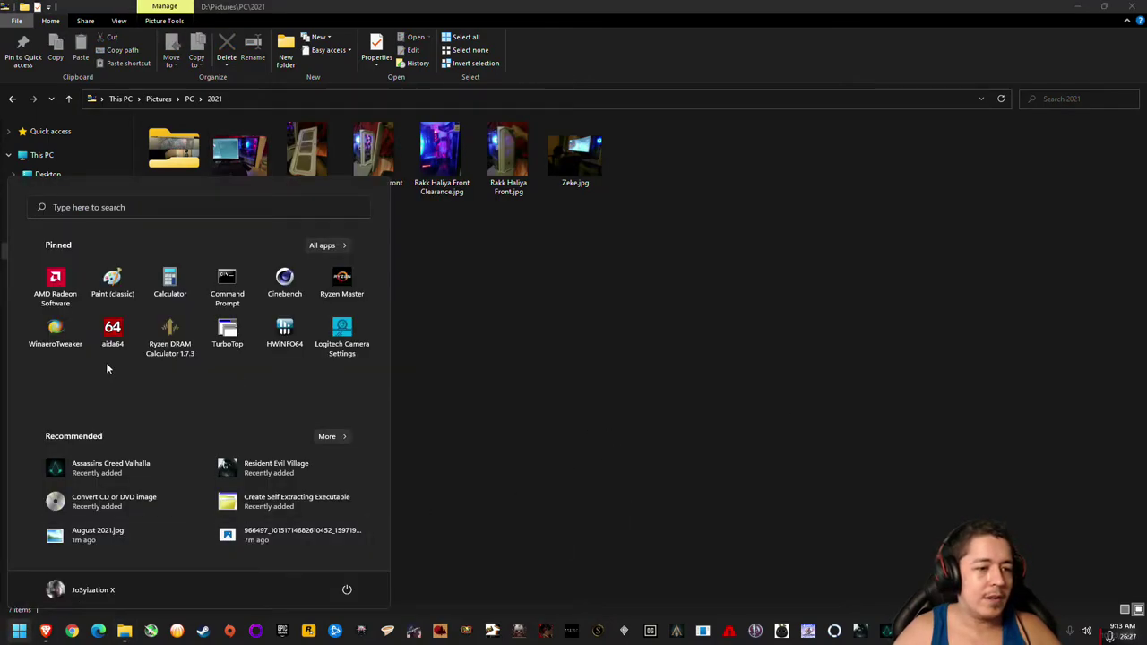
pyautogui.press('Escape')
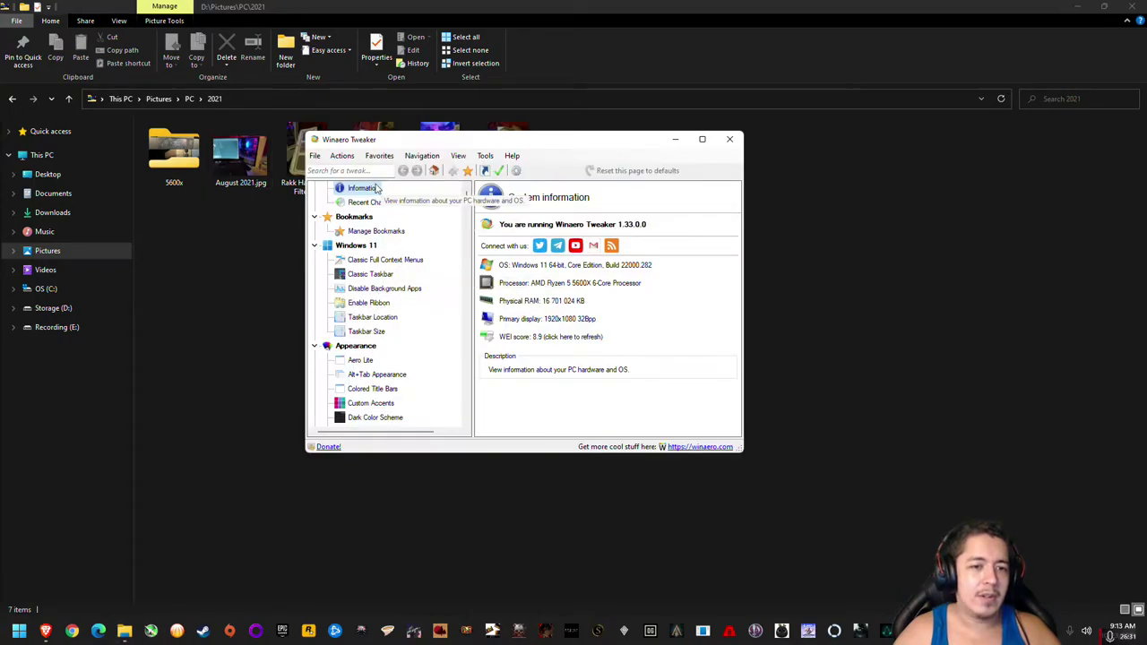
pyautogui.click(369, 171)
pyautogui.write('photo')
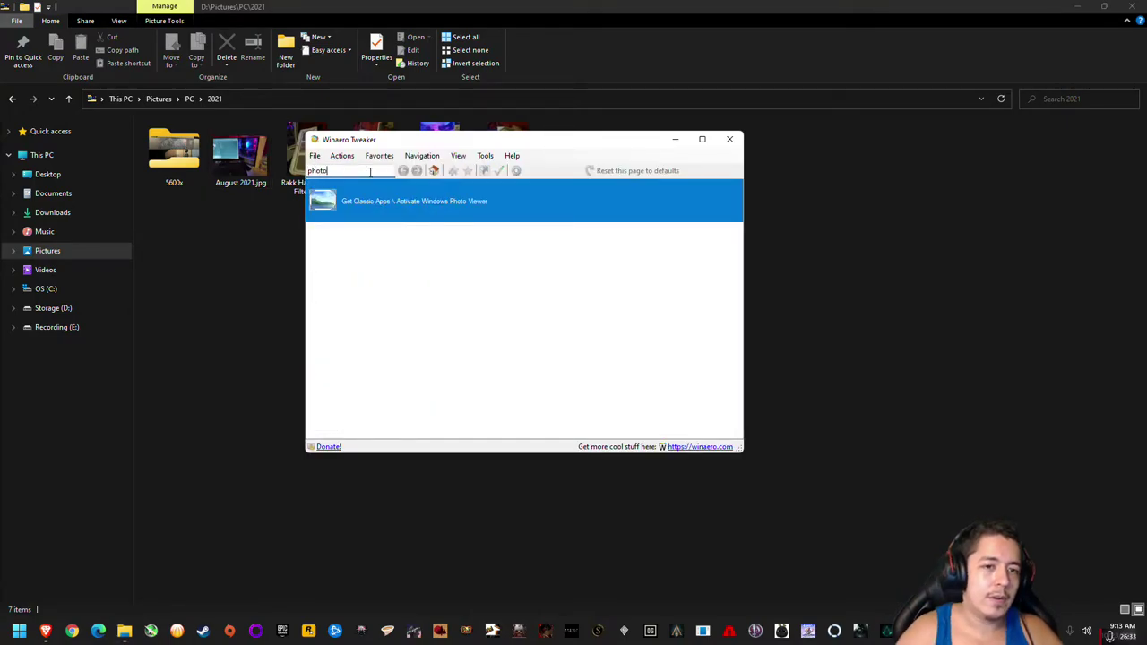
pyautogui.click(404, 209)
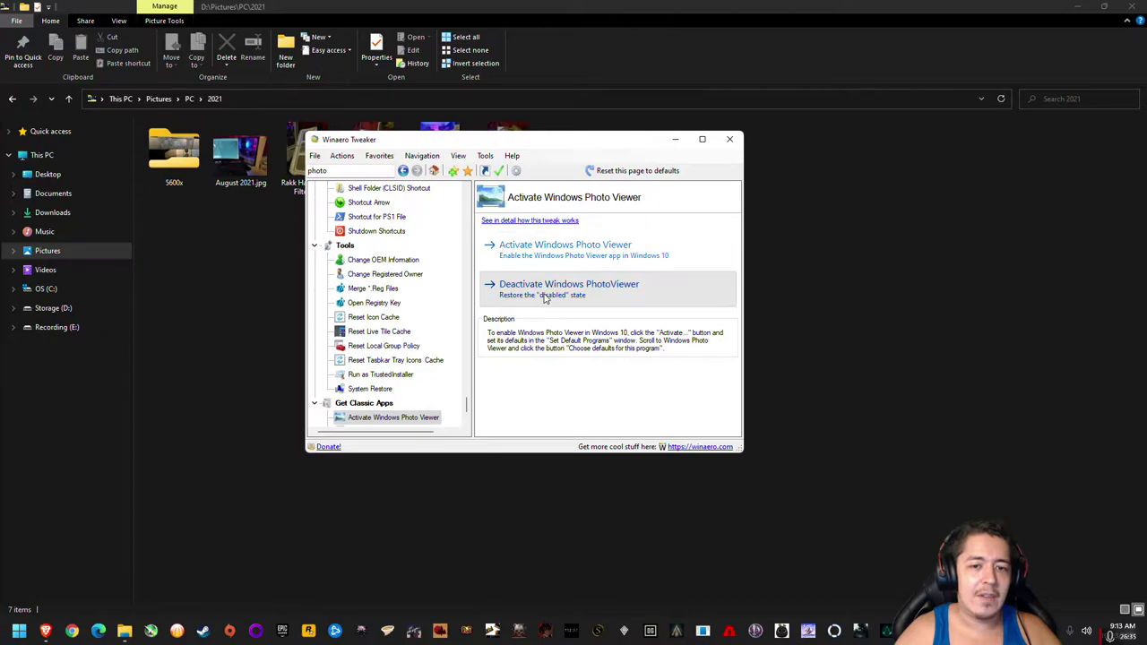
pyautogui.click(729, 139)
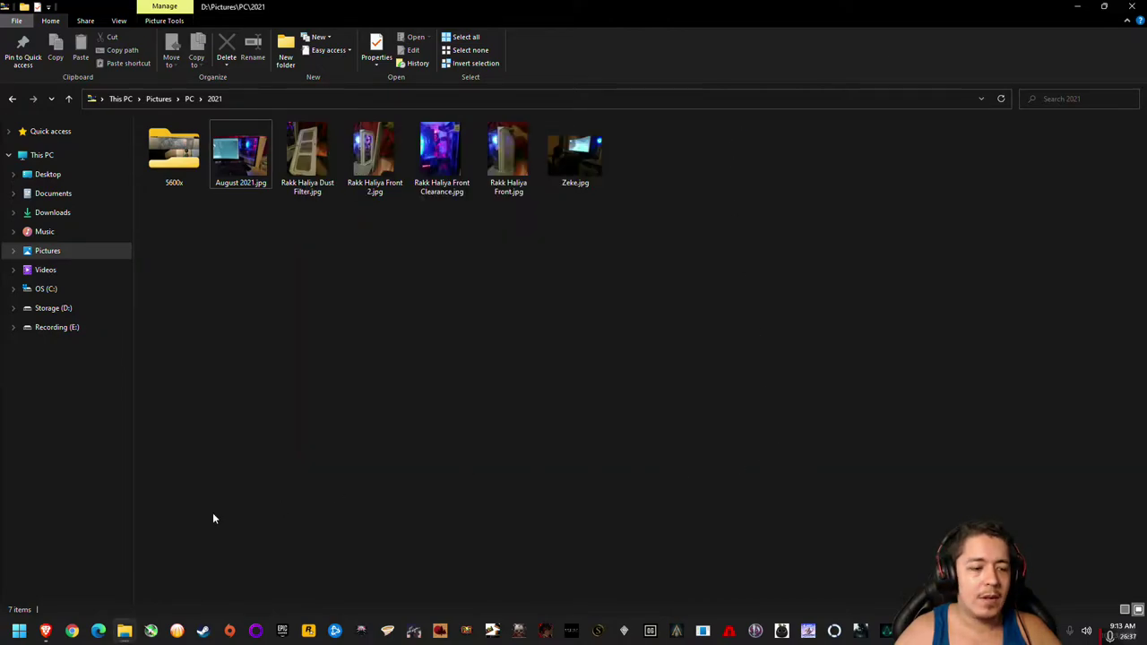
# Restart the Windows Explorer process in Task Manager and close Task Manager
pyautogui.hotkey('ctrl', 'alt', 'Delete')
pyautogui.click(563, 322)
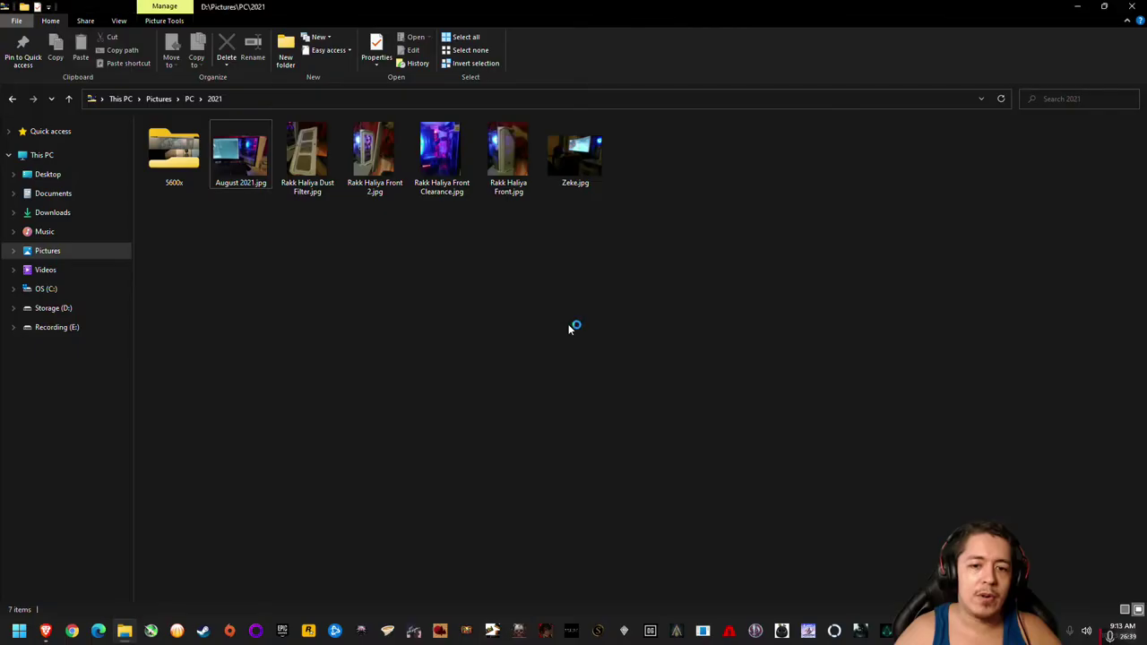
pyautogui.moveTo(770, 51); pyautogui.dragTo(263, 51)
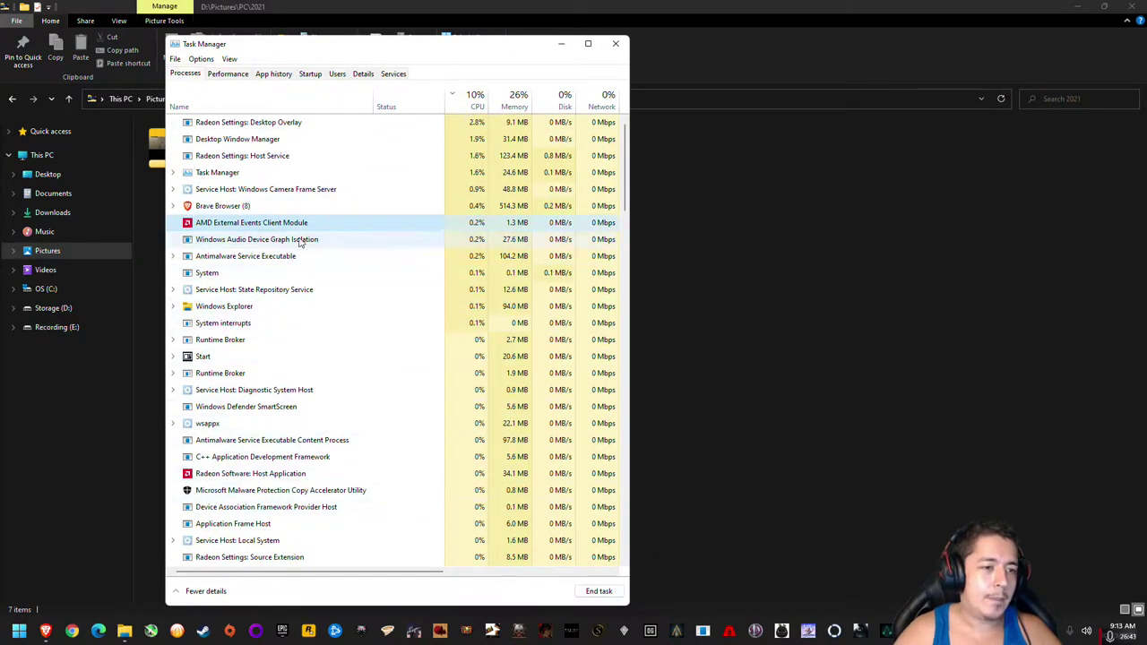
pyautogui.rightClick(222, 274)
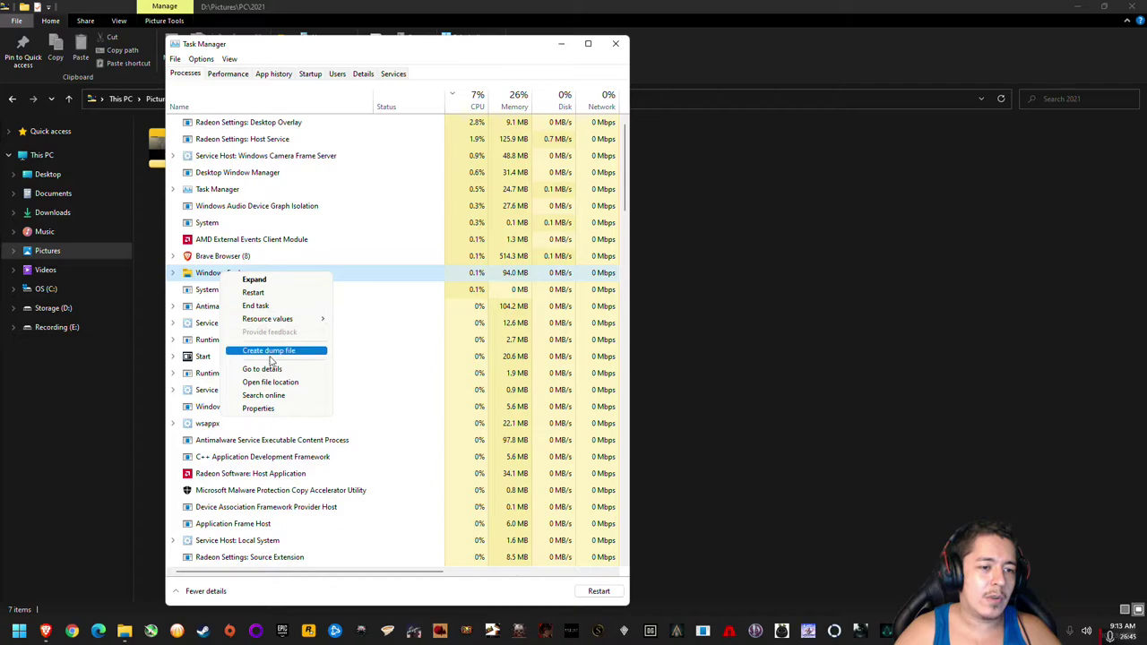
pyautogui.click(276, 294)
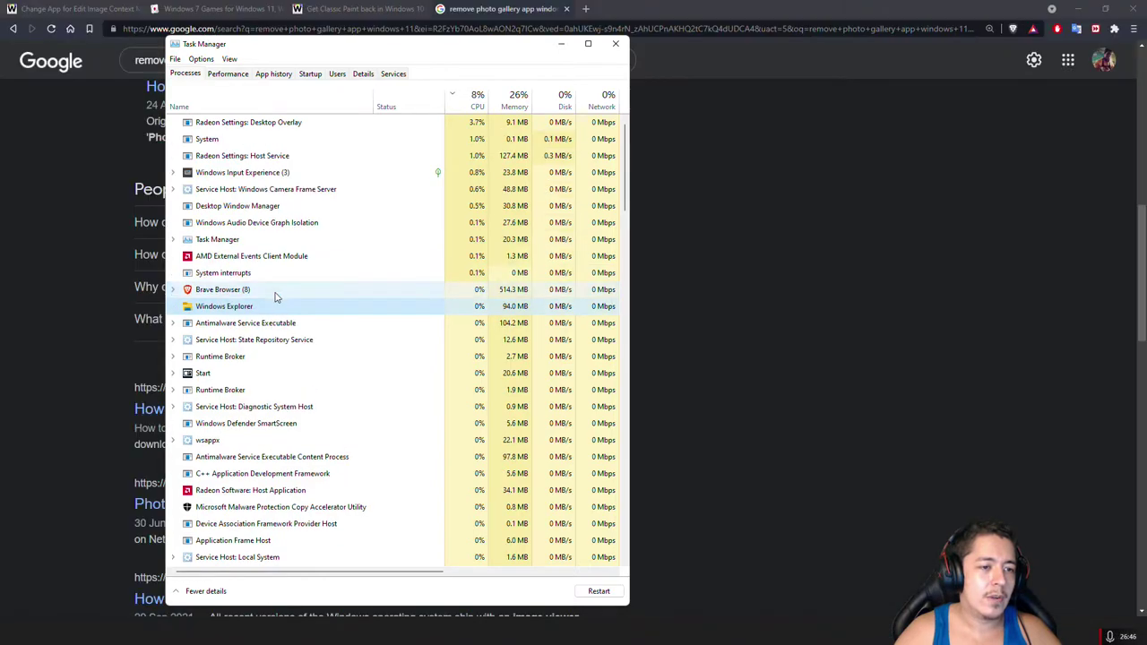
pyautogui.click(615, 43)
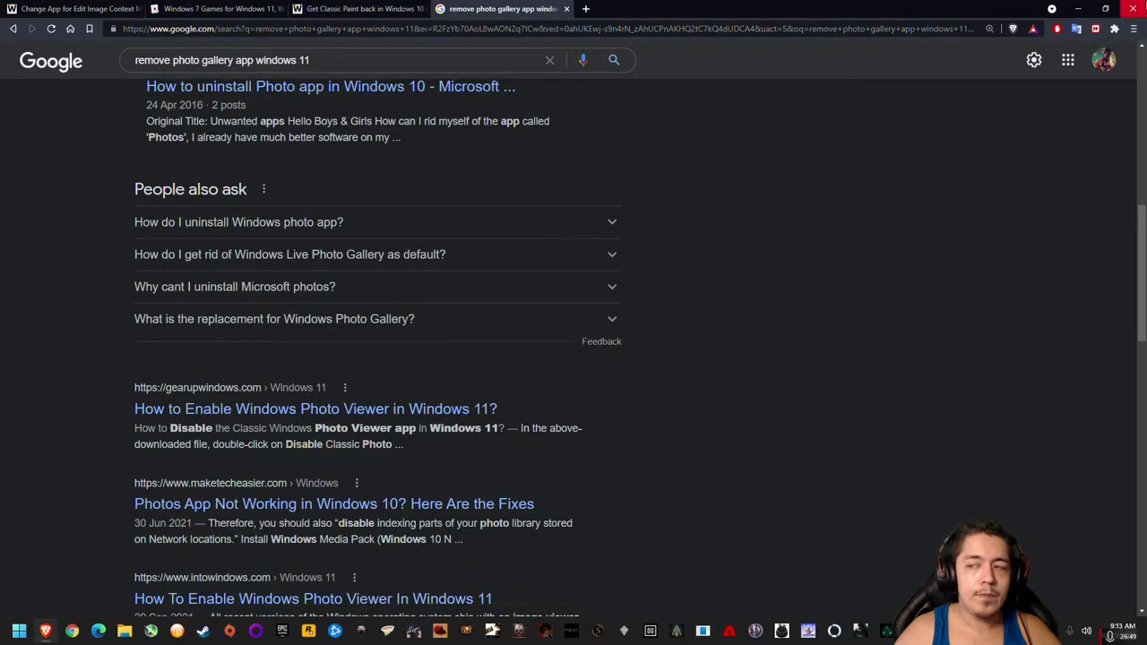
# Close the Google results page, minimize the browser, and open the PC folder inside Pictures in File Explorer
pyautogui.click(566, 9)
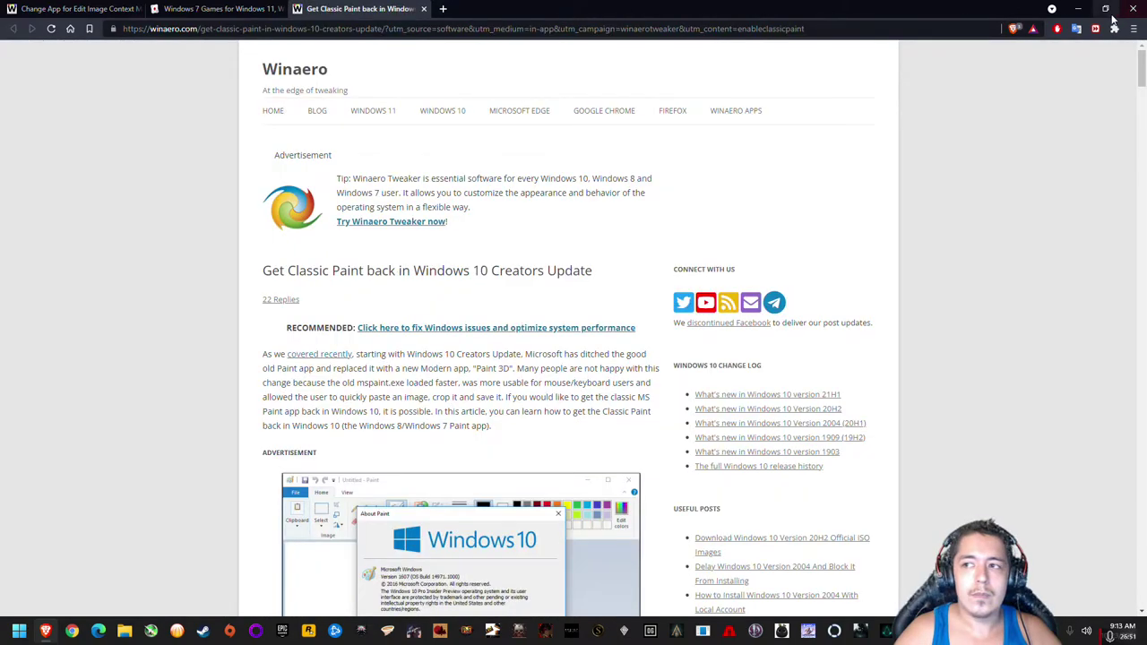
pyautogui.click(1078, 8)
pyautogui.click(125, 631)
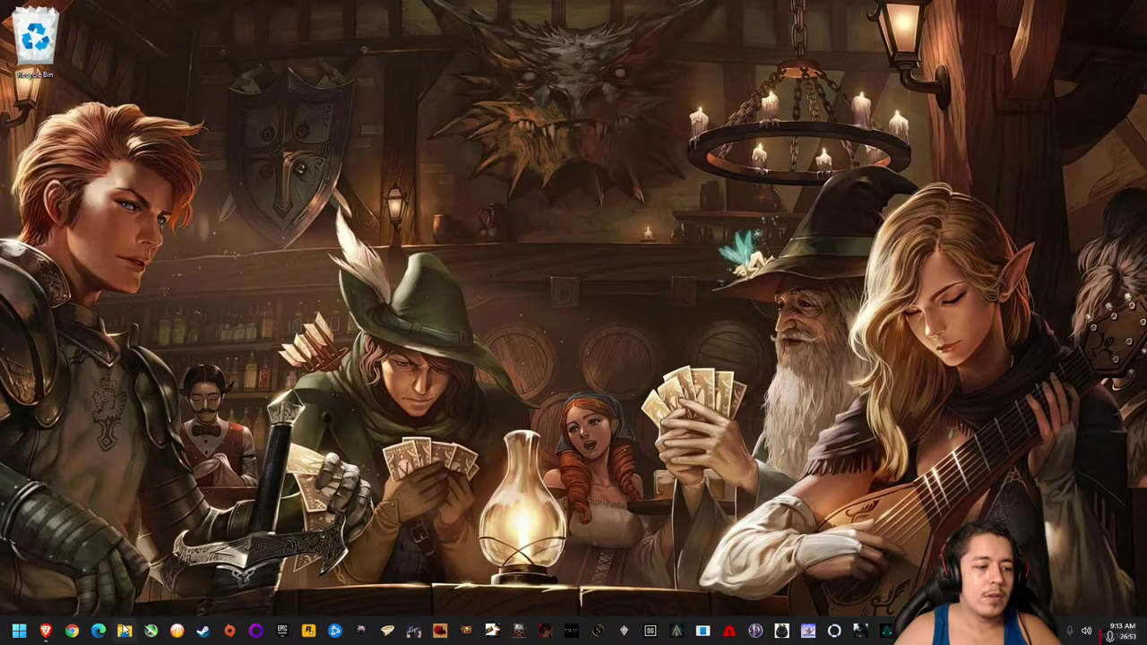
pyautogui.doubleClick(784, 146)
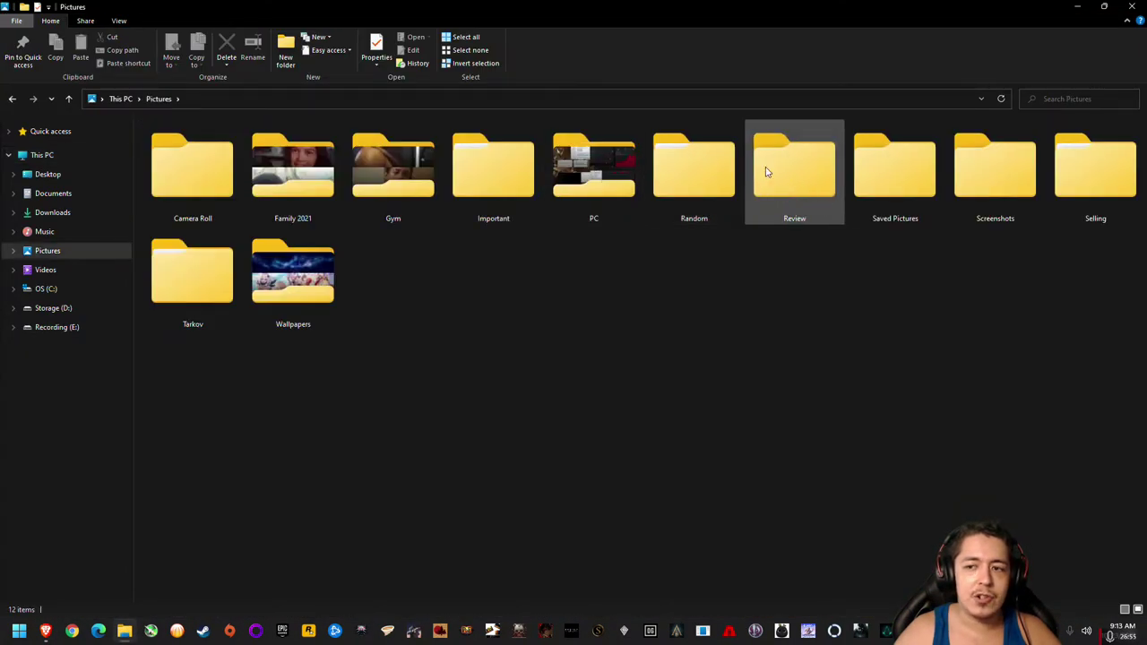
pyautogui.doubleClick(595, 166)
# Open PLDTSpeedtestMar21-03-21.jpg with Photo Gallery to test that entry, and close the viewer
pyautogui.rightClick(593, 265)
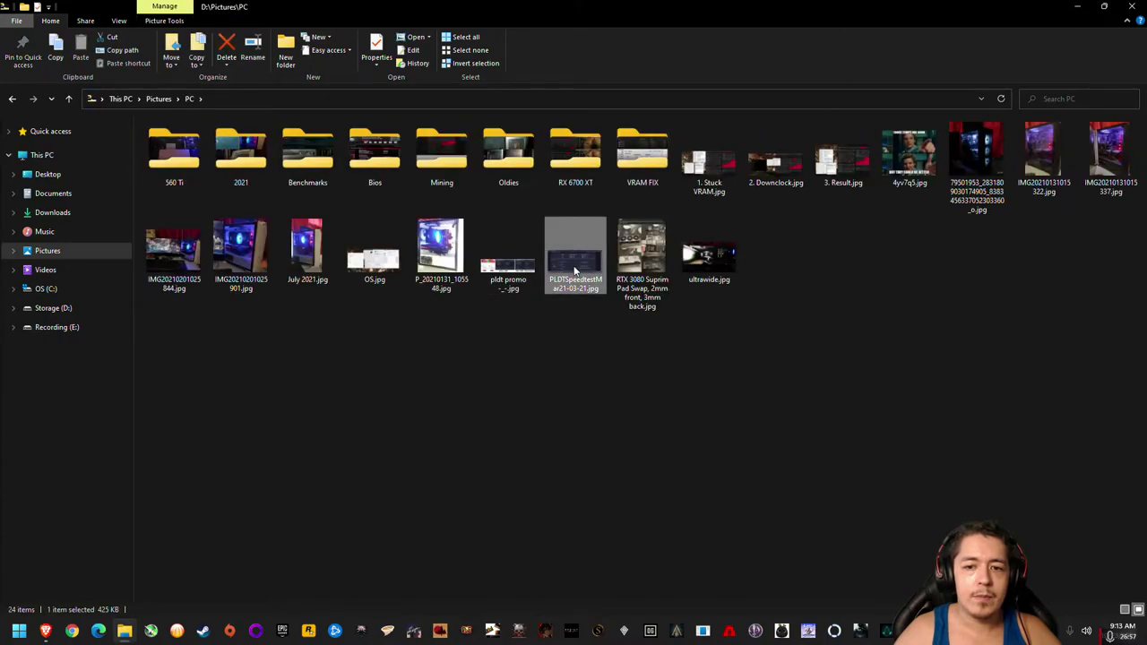
pyautogui.moveTo(655, 404)
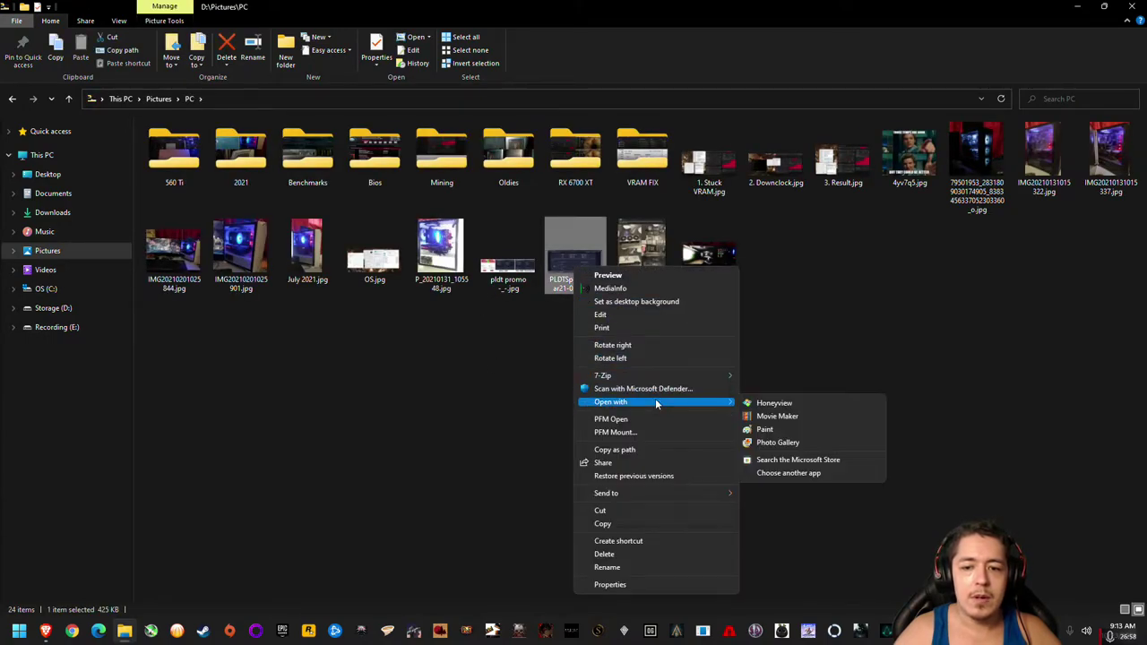
pyautogui.click(779, 442)
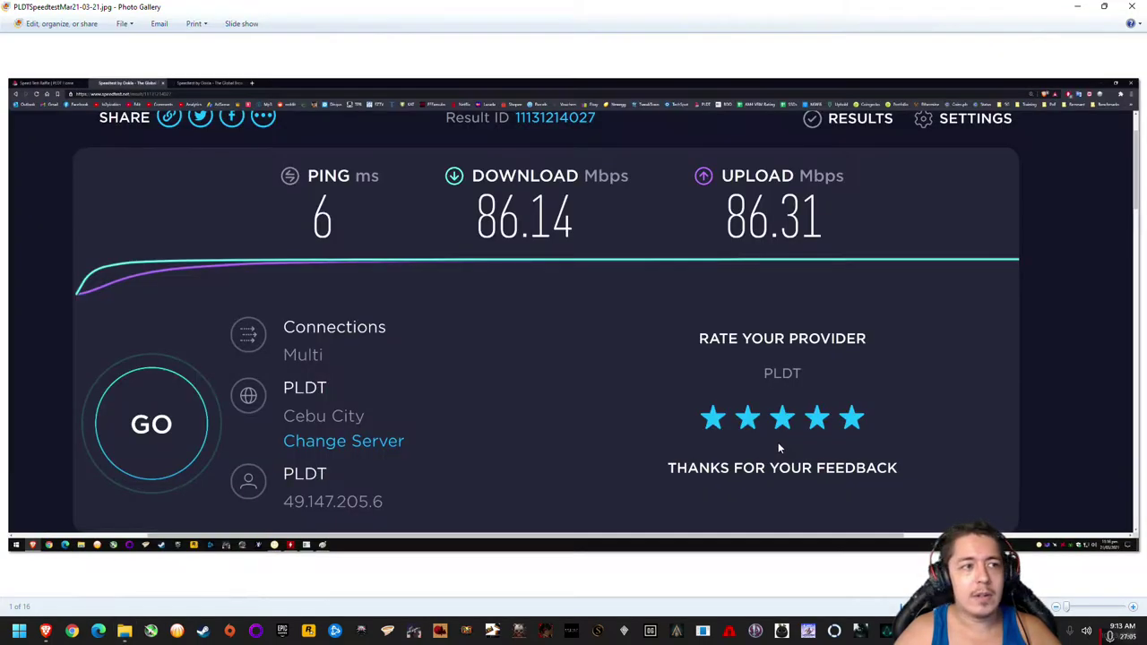
pyautogui.click(1132, 7)
# Switch to Brave and search the web in a new tab for "uninstall windows 10 photo gallery"
pyautogui.click(44, 631)
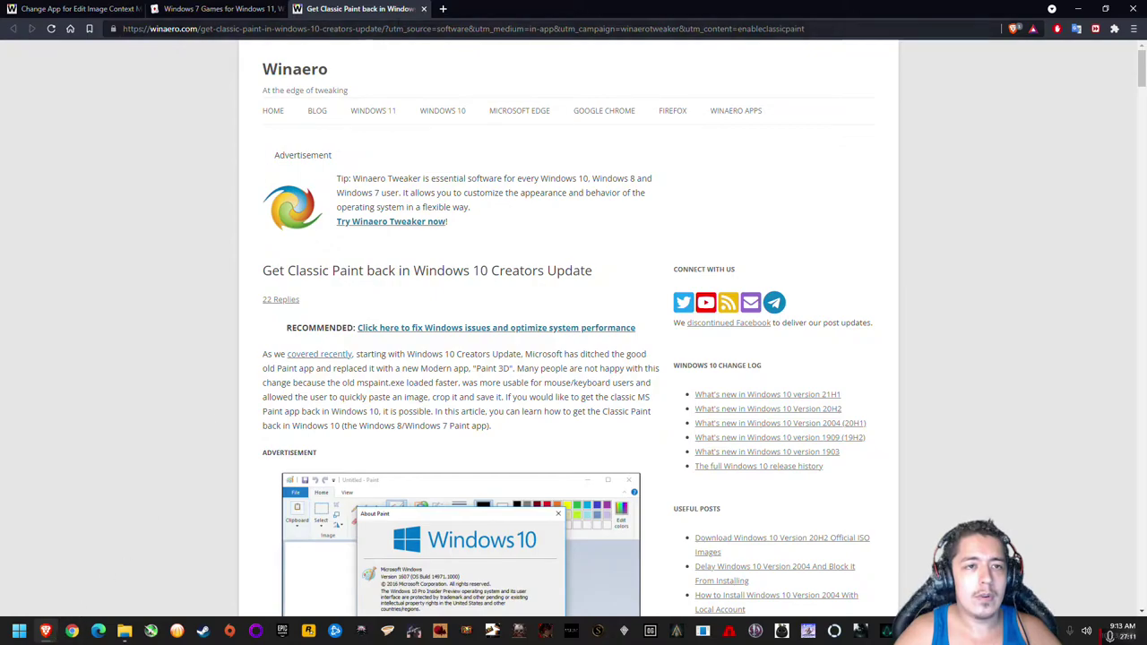
pyautogui.click(442, 9)
pyautogui.write('uninsta')
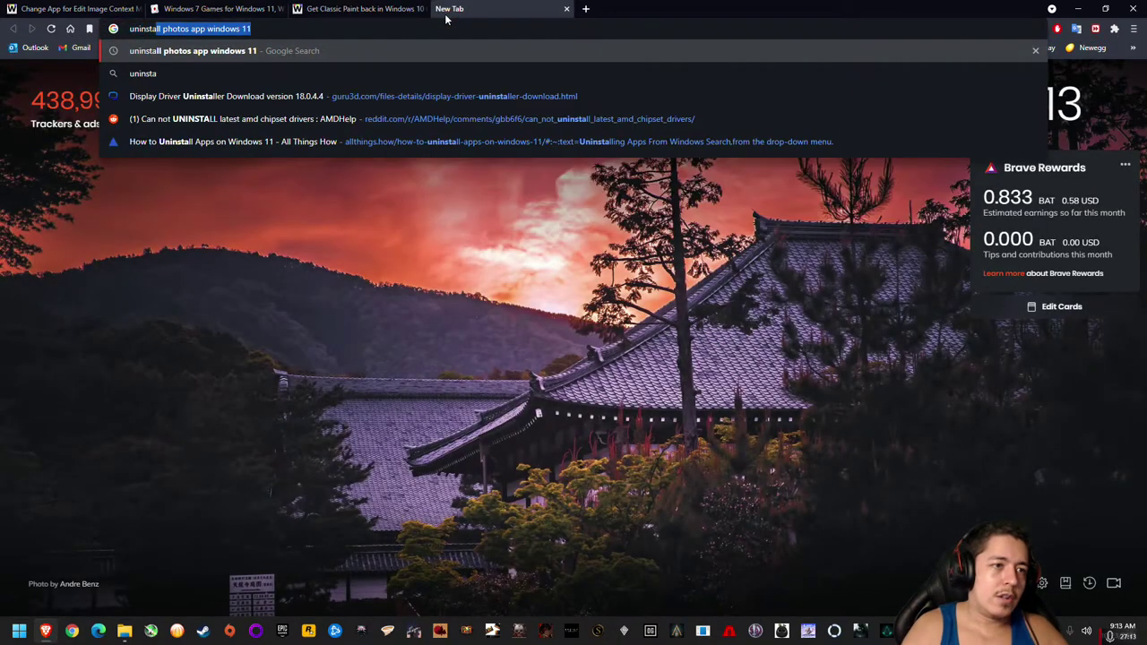
pyautogui.write('ll windows 10 photo gallery')
pyautogui.press('Return')
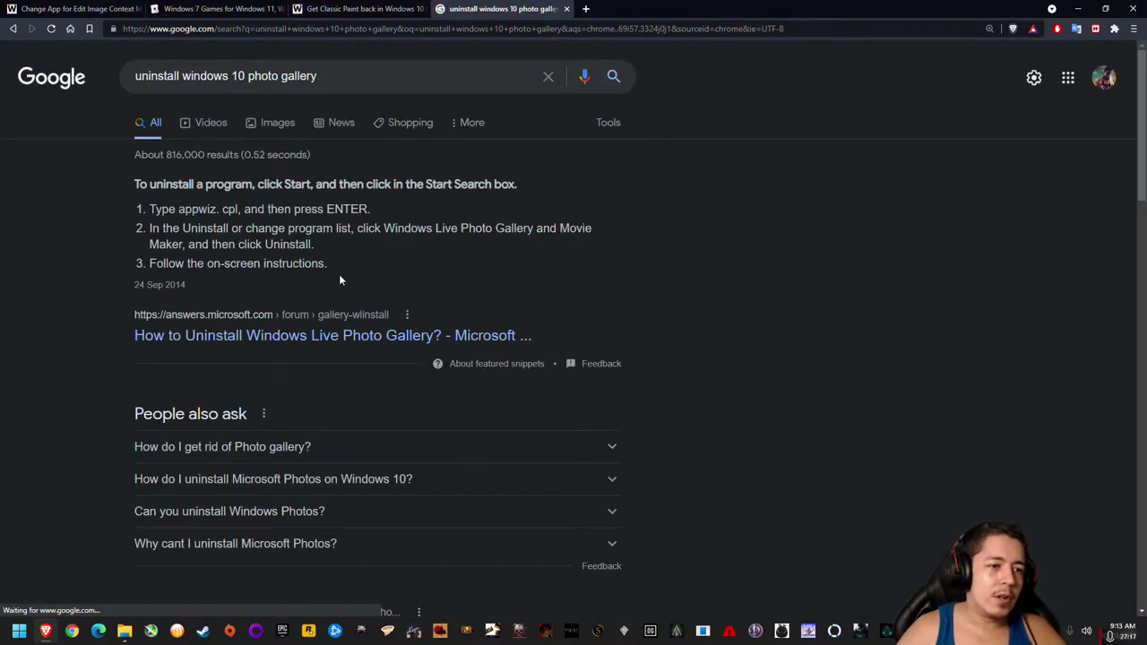
# Open the Microsoft Answers thread on uninstalling Windows Live Photo Gallery and copy the appwiz.cpl command from the answer
pyautogui.click(305, 336)
pyautogui.scroll(-4, 322, 332)
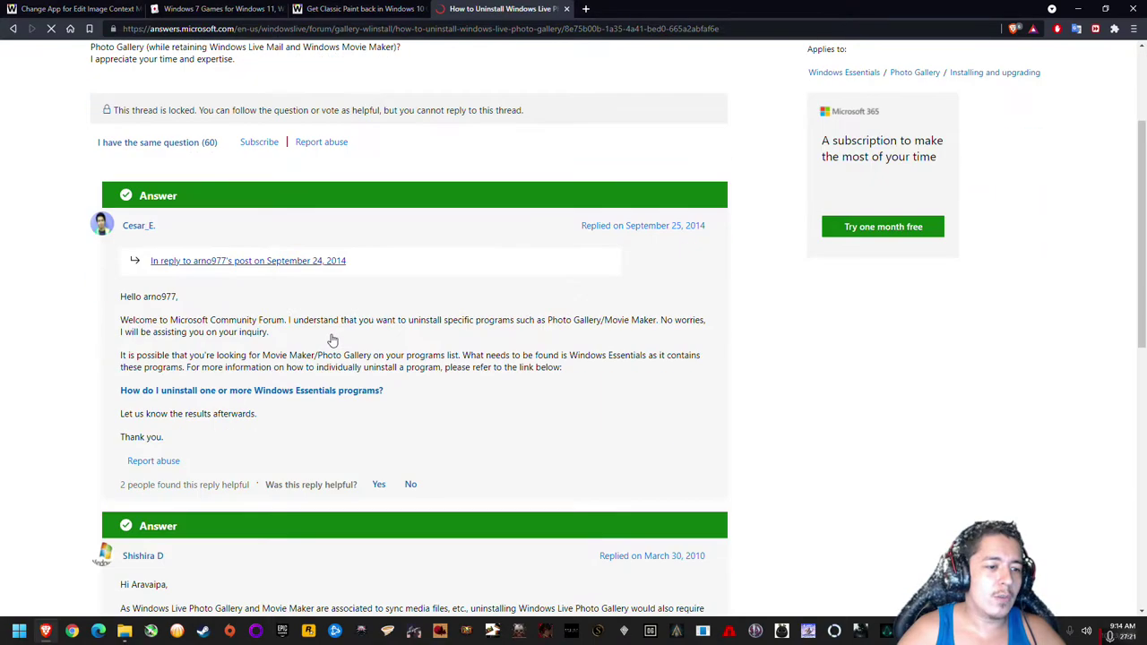
pyautogui.scroll(-3, 331, 339)
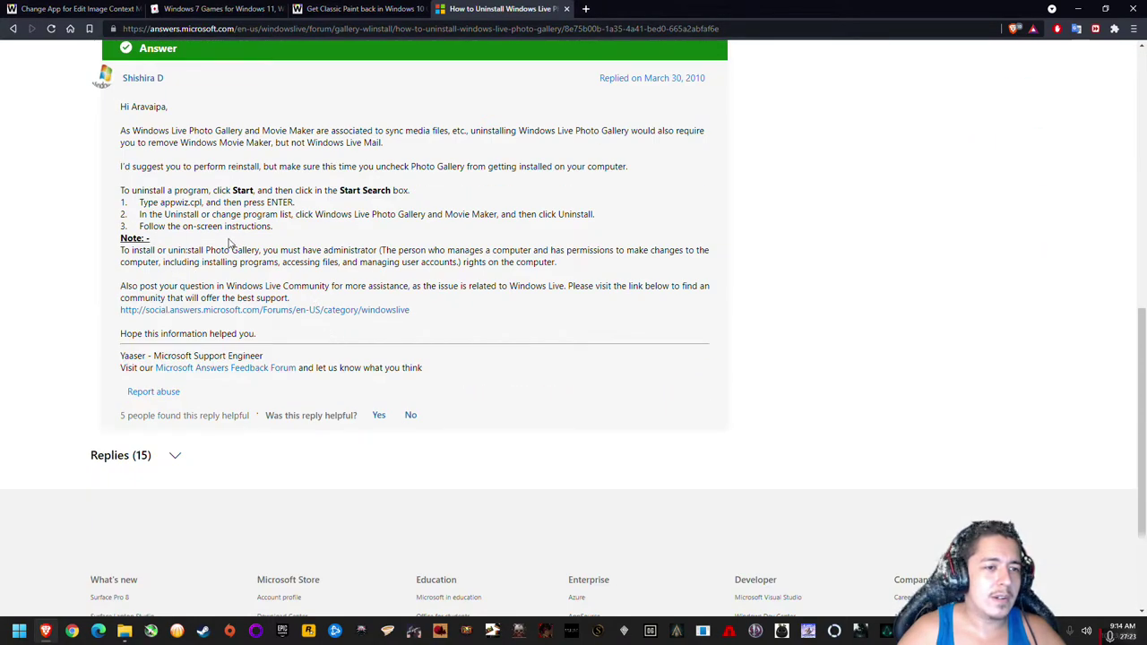
pyautogui.moveTo(161, 202); pyautogui.dragTo(200, 203)
pyautogui.hotkey('ctrl', 'c')
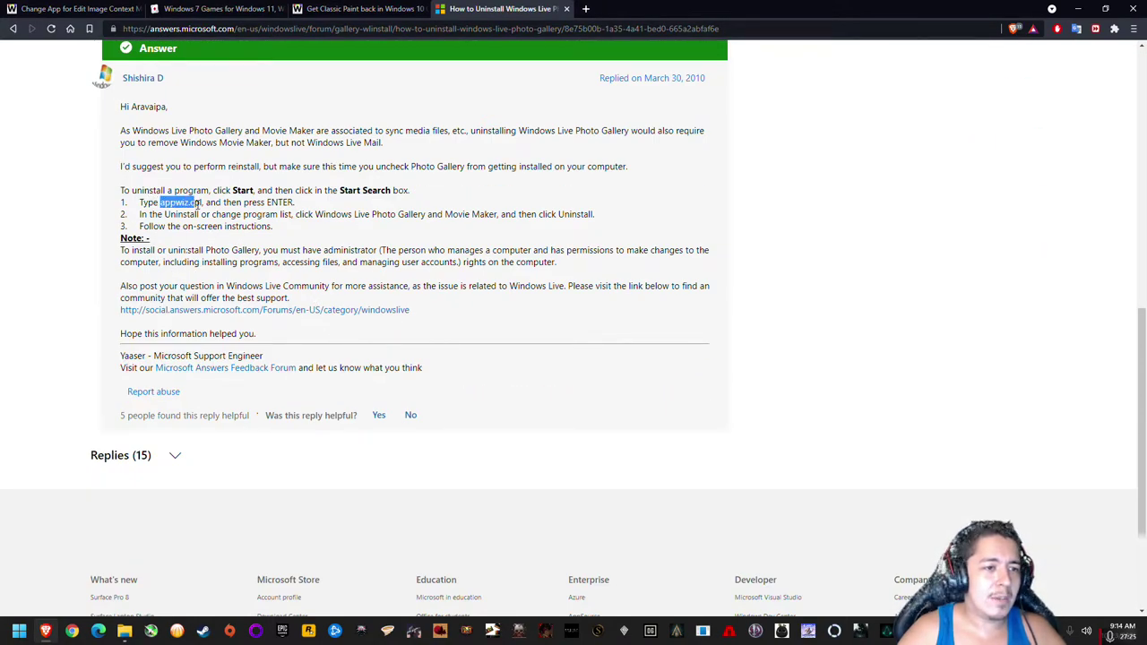
# Launch Programs and Features from Windows search with the copied appwiz.cpl command, and move its window aside
pyautogui.press('super')
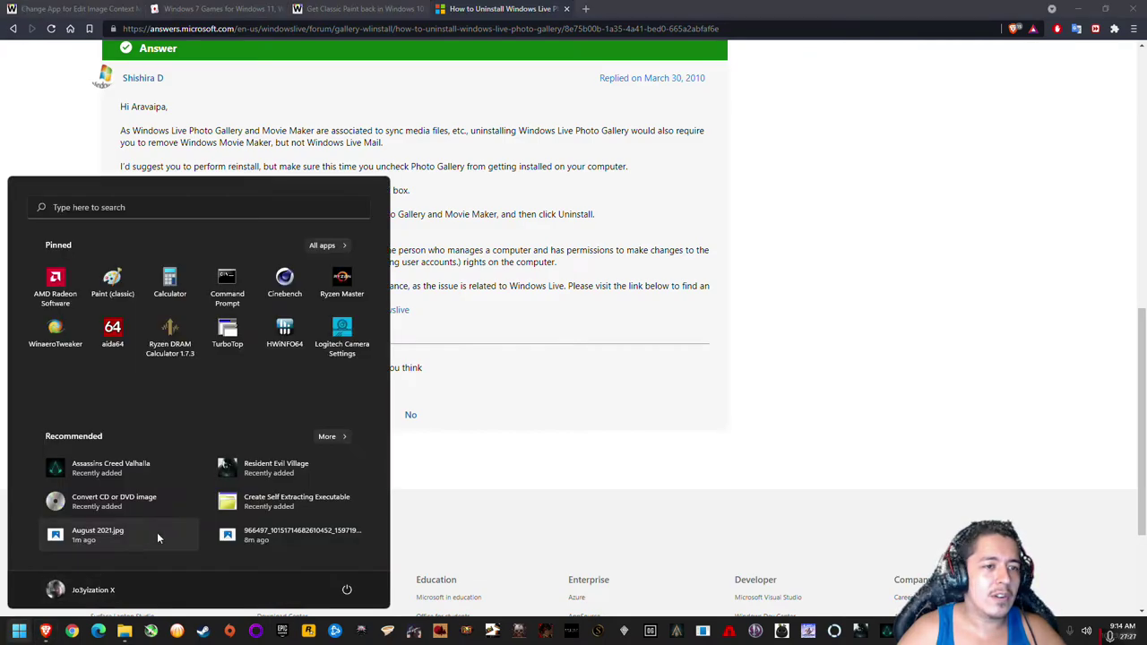
pyautogui.hotkey('ctrl', 'v')
pyautogui.click(121, 306)
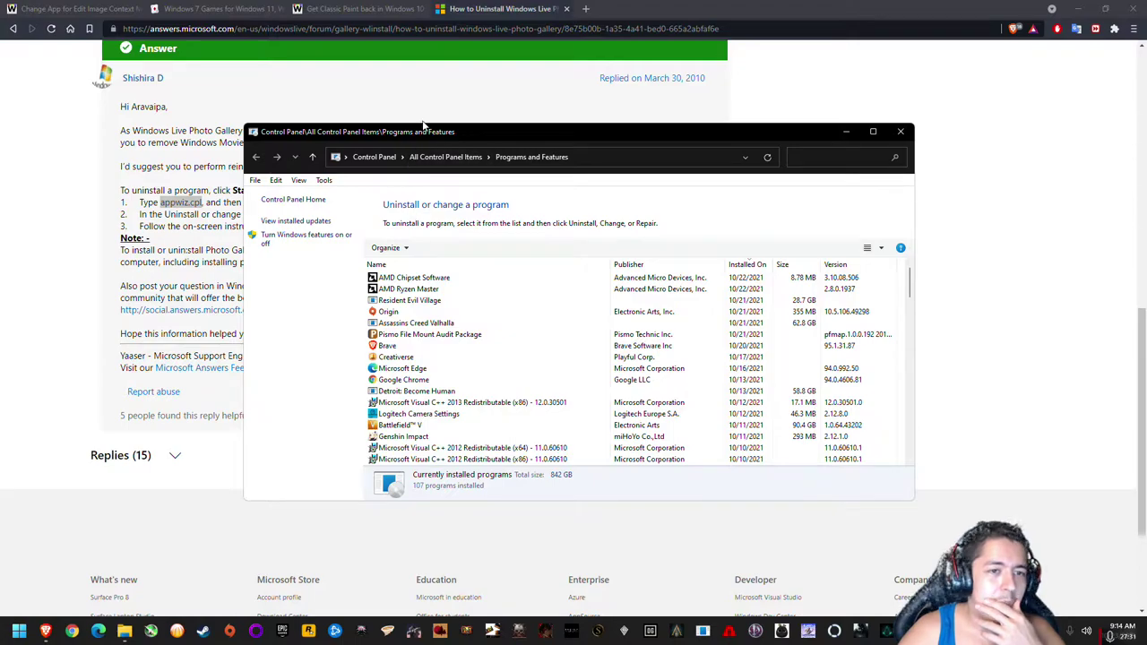
pyautogui.moveTo(414, 133); pyautogui.dragTo(508, 88)
# Search the installed programs for "windows live" and clear the search text
pyautogui.click(929, 116)
pyautogui.write('windows live')
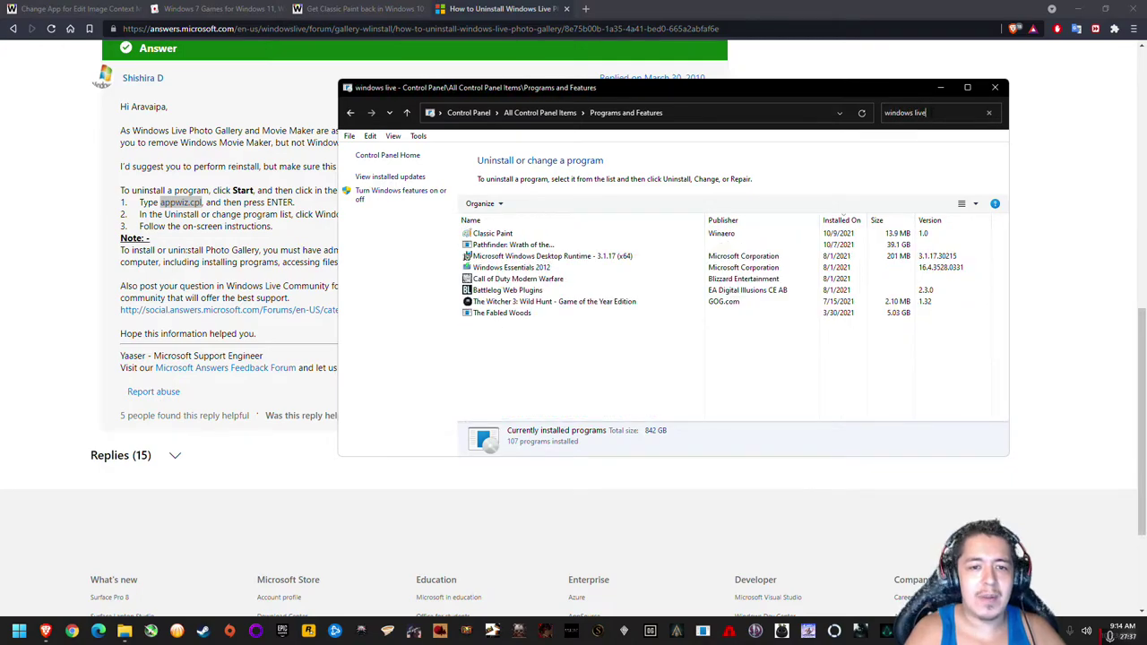
pyautogui.press('BackSpace')
pyautogui.press('BackSpace')
pyautogui.press('BackSpace')
pyautogui.press('BackSpace')
pyautogui.press('BackSpace')
pyautogui.press('BackSpace')
pyautogui.press('BackSpace')
pyautogui.press('BackSpace')
pyautogui.press('BackSpace')
pyautogui.press('BackSpace')
pyautogui.press('BackSpace')
pyautogui.press('BackSpace')
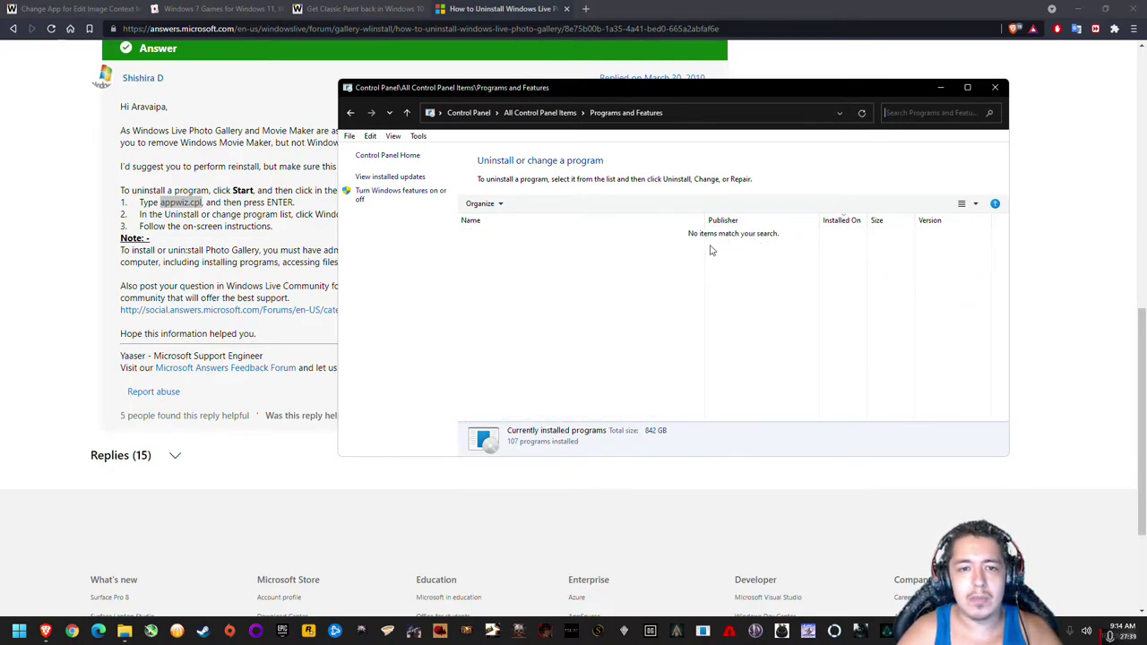
# Look through the Windows Features list, including Media Features, for a Photo Gallery component and cancel the dialog
pyautogui.click(409, 194)
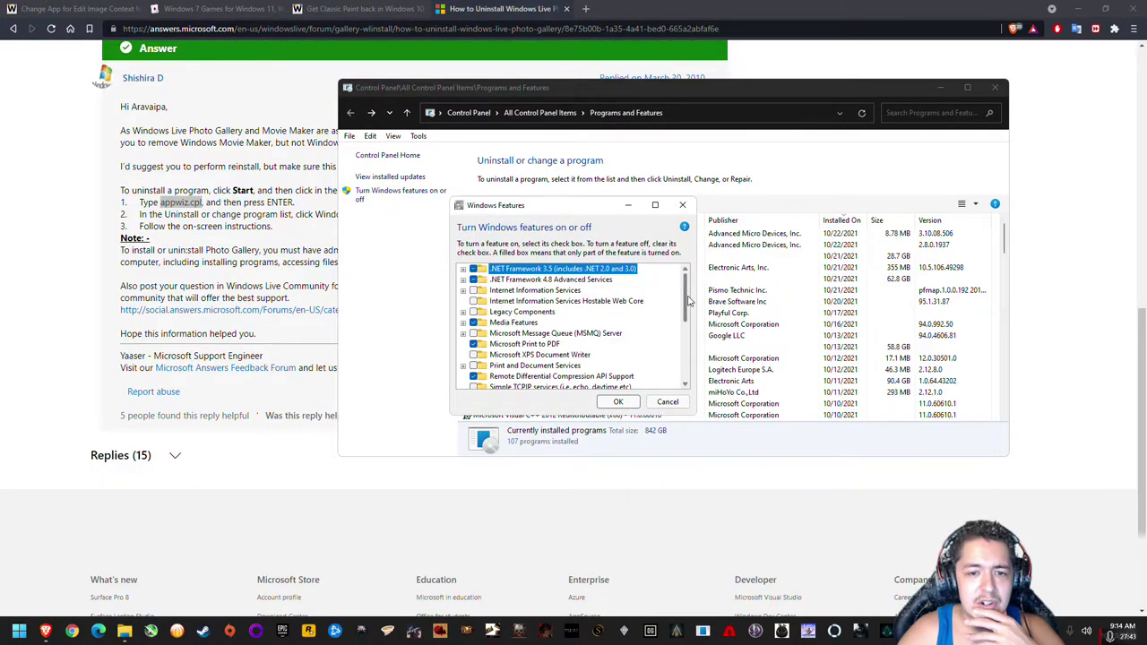
pyautogui.click(463, 323)
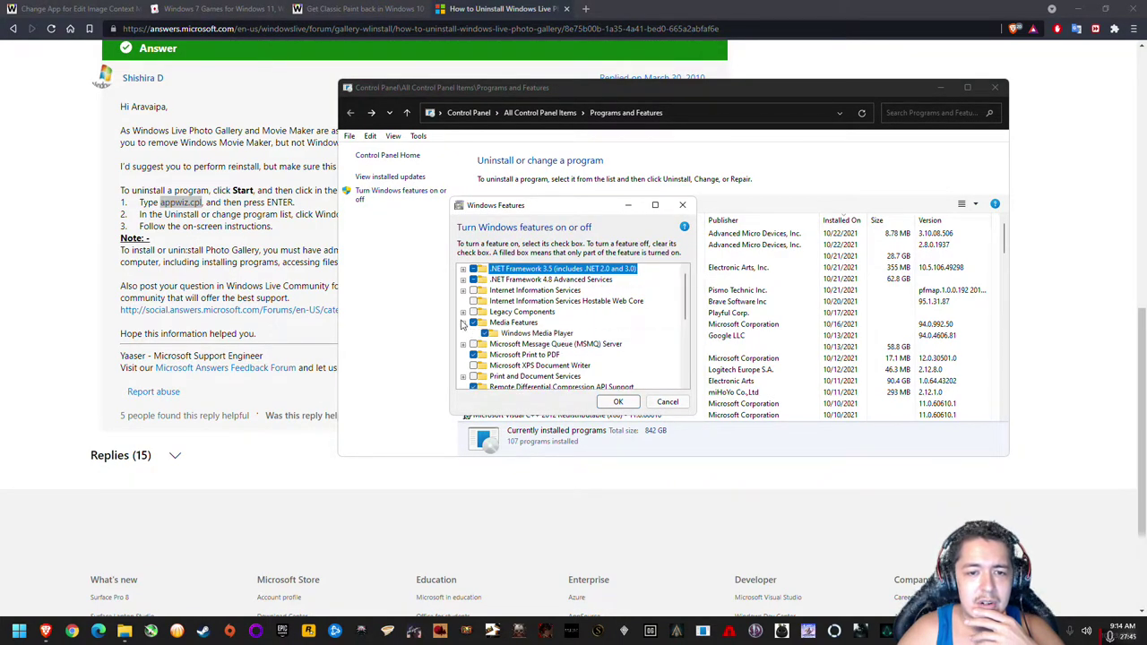
pyautogui.scroll(-10, 687, 325)
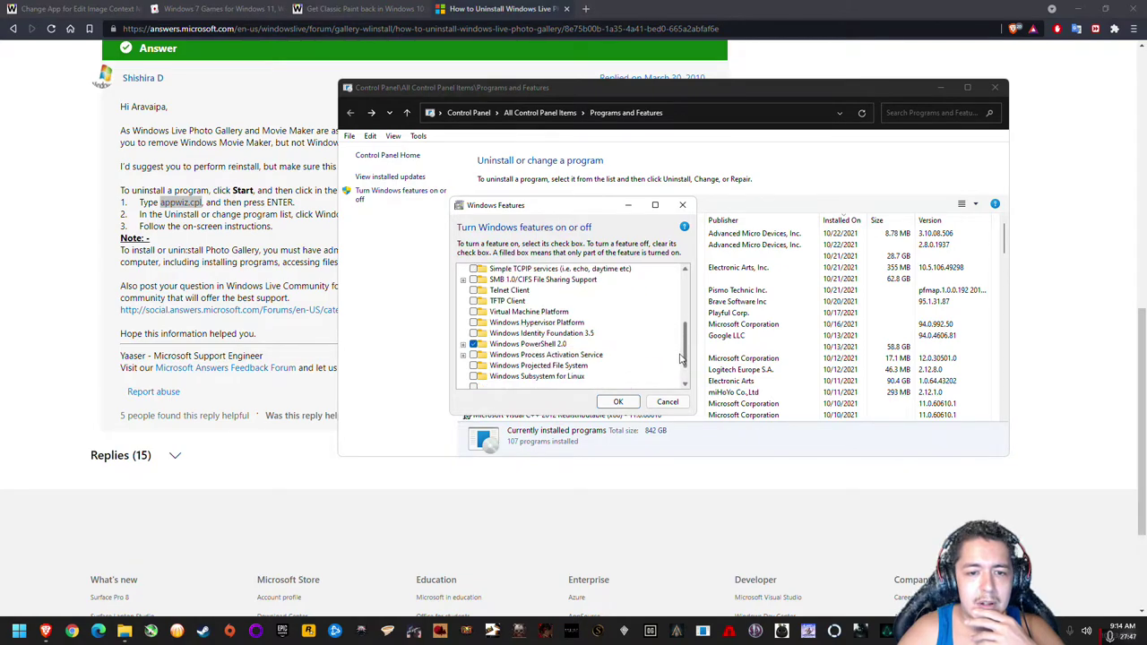
pyautogui.click(668, 401)
# Look through the installed programs list for an entry that contains Photo Gallery
pyautogui.click(627, 312)
pyautogui.scroll(-8, 627, 312)
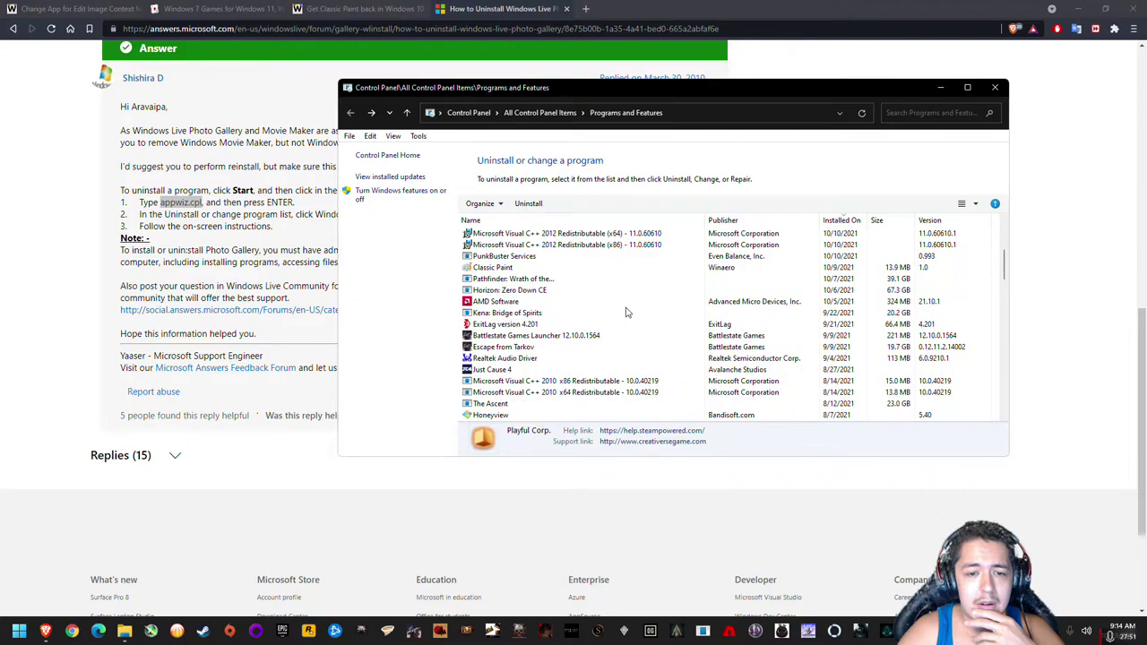
pyautogui.click(489, 204)
pyautogui.click(679, 324)
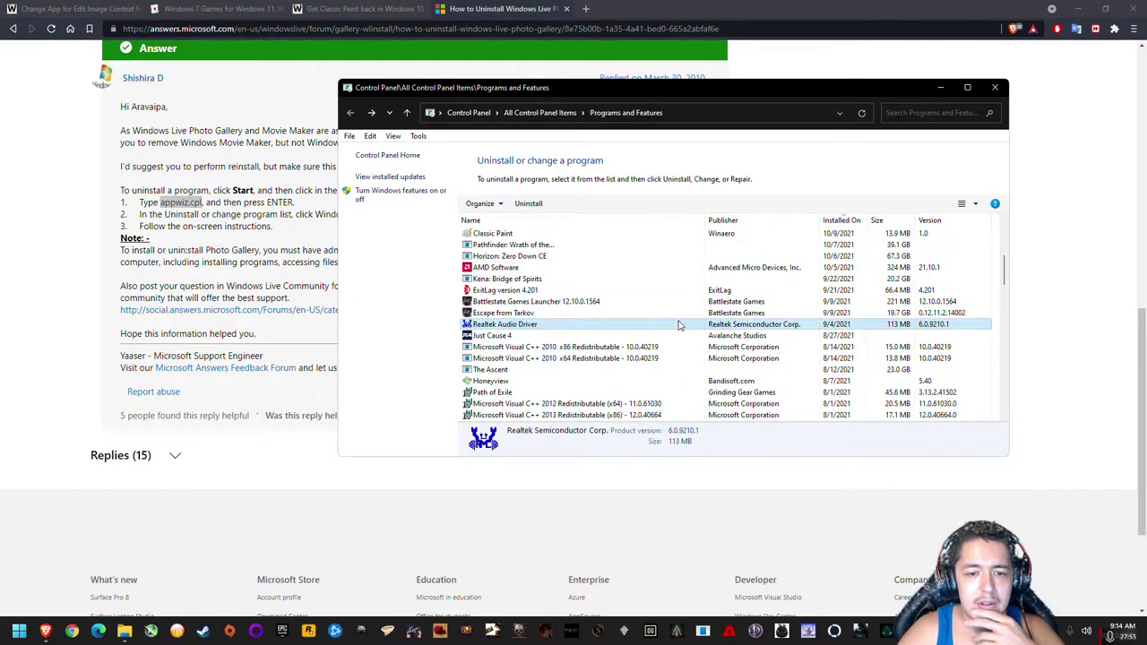
pyautogui.scroll(-15, 678, 325)
pyautogui.scroll(-2, 681, 326)
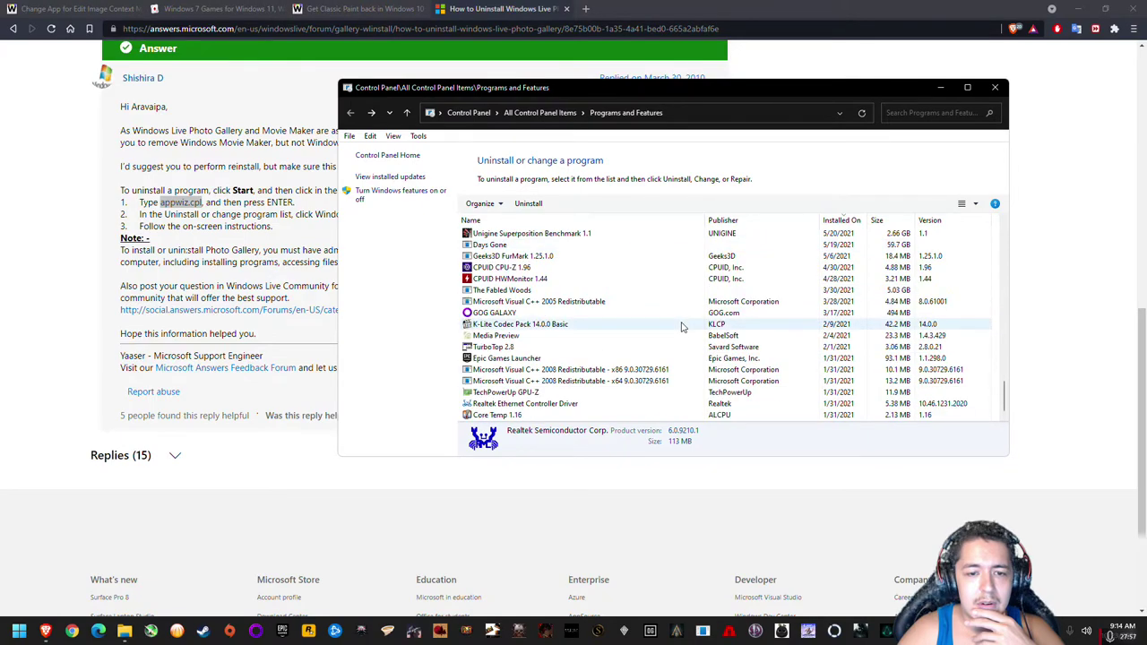
pyautogui.scroll(2, 610, 347)
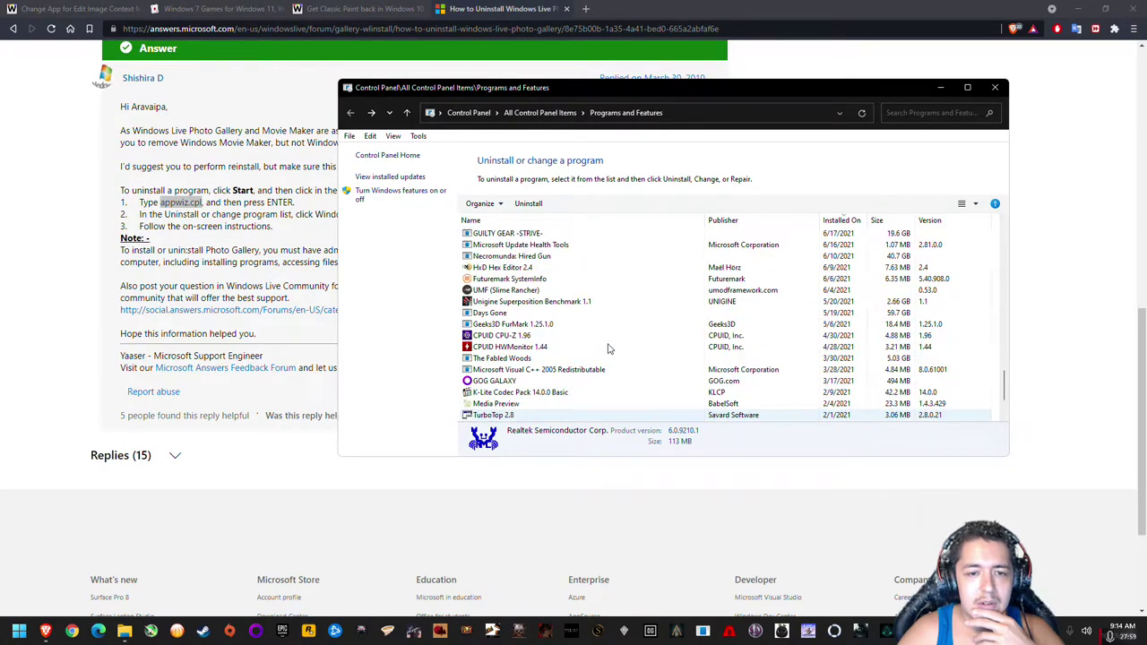
pyautogui.scroll(8, 608, 349)
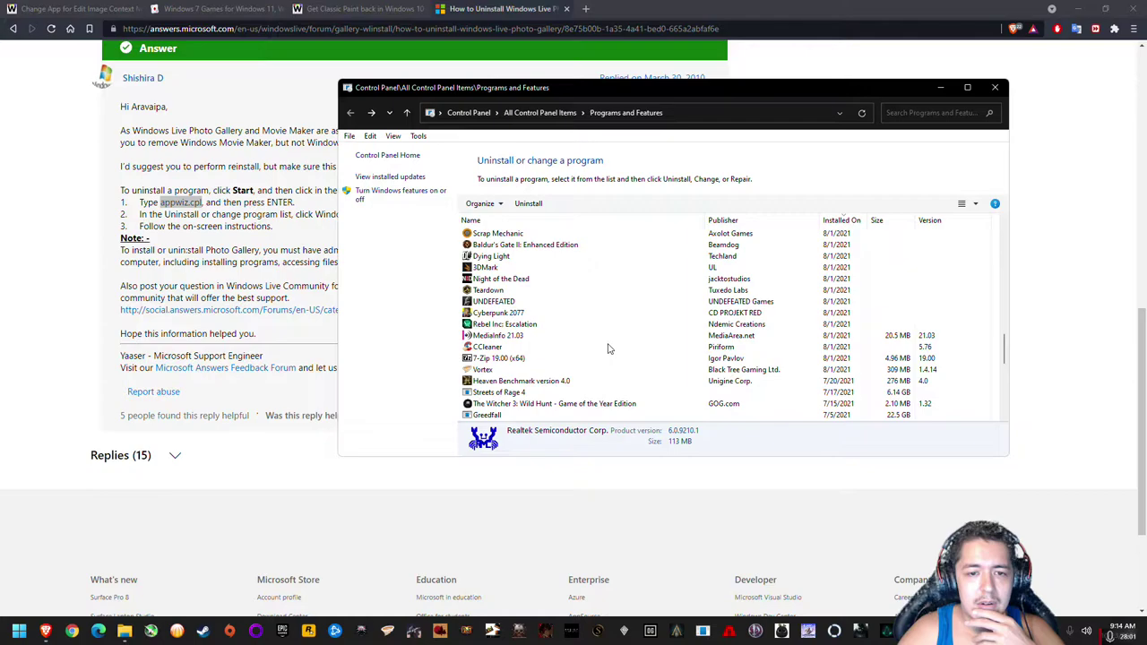
pyautogui.scroll(-1, 608, 349)
pyautogui.scroll(10, 607, 349)
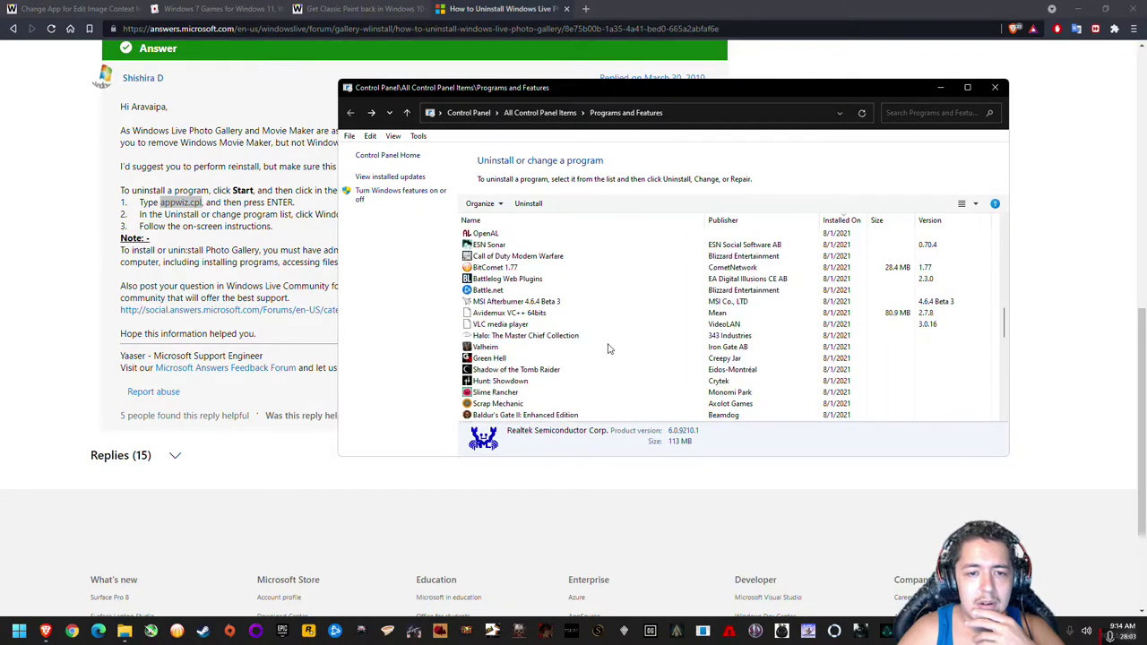
pyautogui.scroll(3, 608, 349)
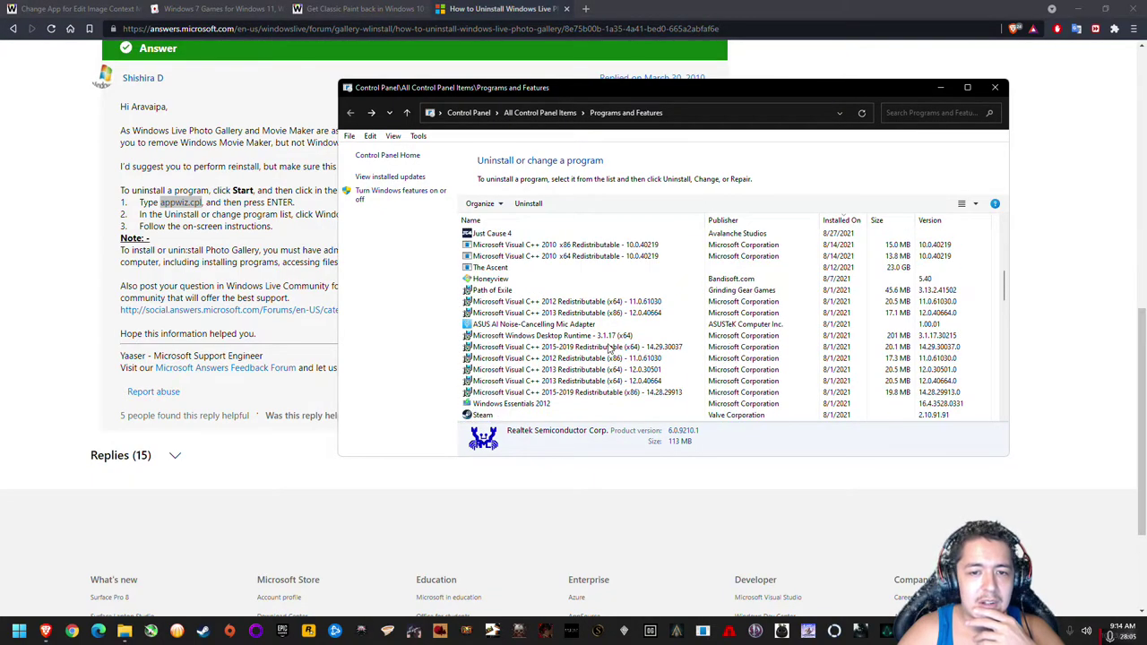
pyautogui.scroll(2, 608, 348)
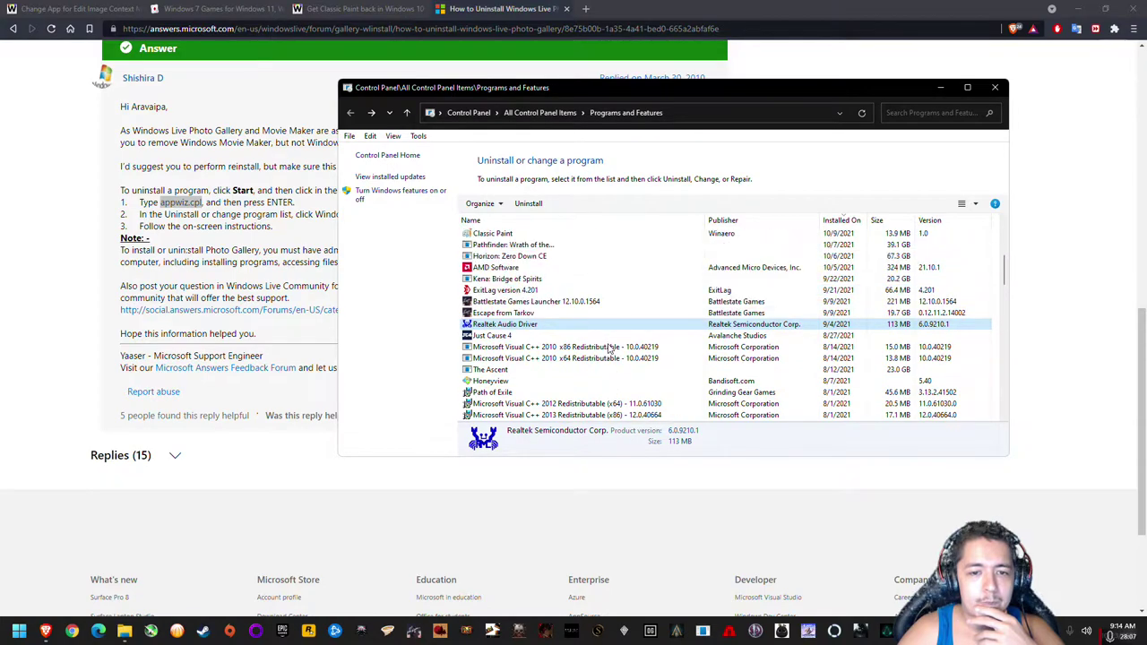
pyautogui.scroll(2, 610, 348)
pyautogui.press('c')
pyautogui.scroll(3, 613, 351)
pyautogui.scroll(1, 613, 352)
pyautogui.click(484, 205)
pyautogui.moveTo(502, 311)
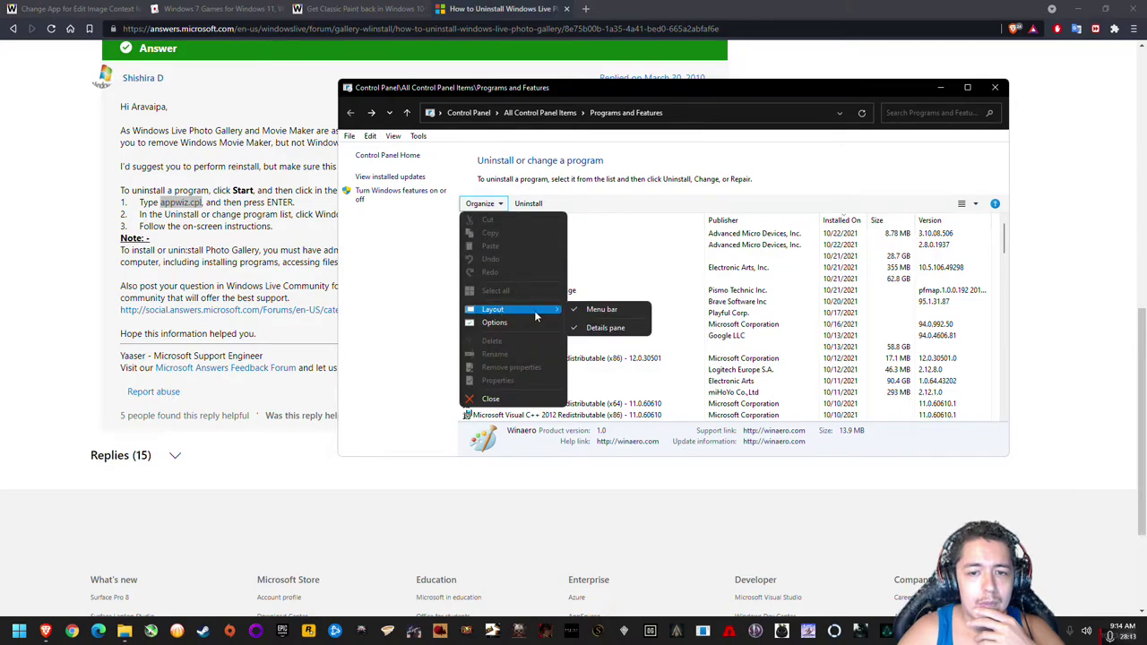
pyautogui.click(831, 303)
# Sort the installed programs by name, open the Windows Essentials 2012 uninstaller to check its removable programs, and cancel it
pyautogui.click(601, 222)
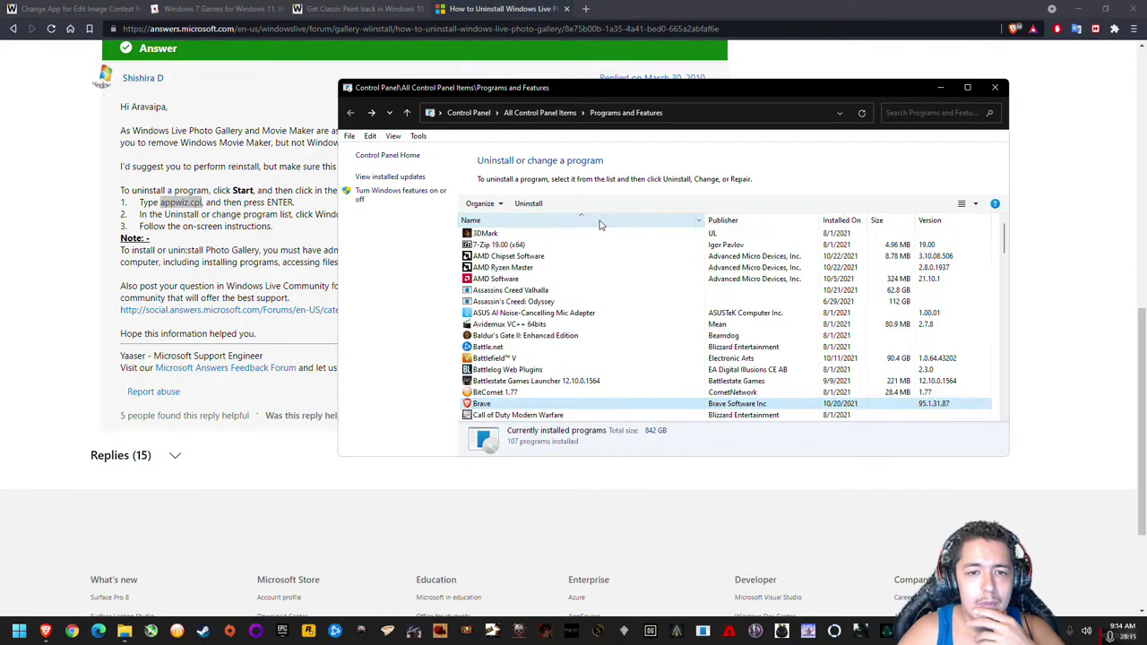
pyautogui.scroll(-20, 628, 287)
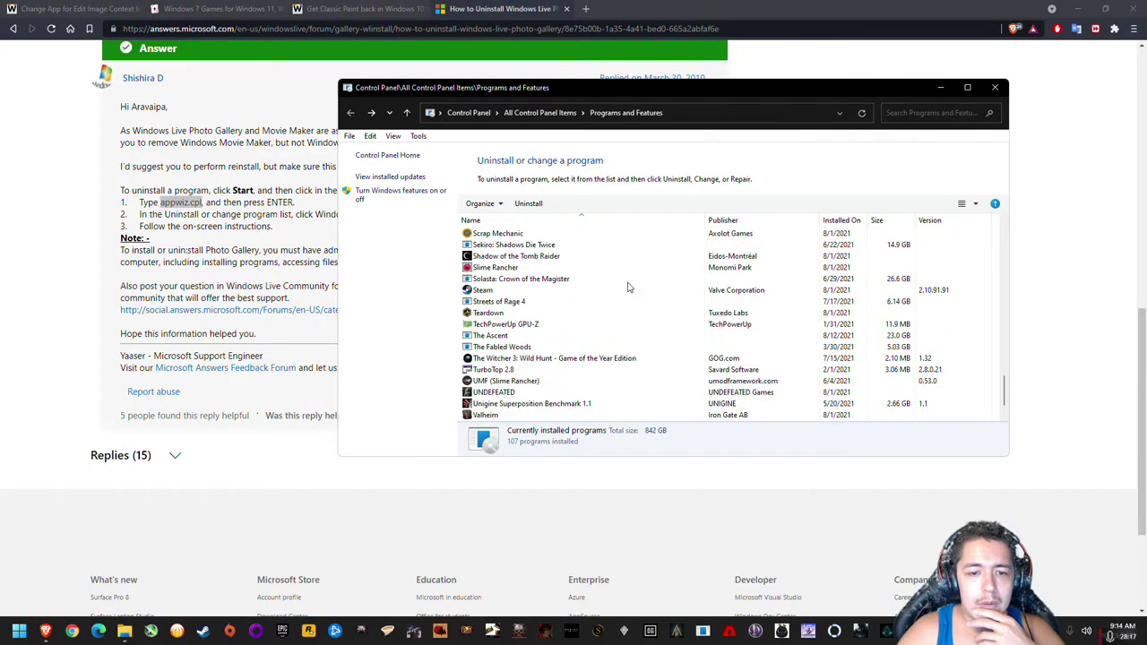
pyautogui.click(550, 416)
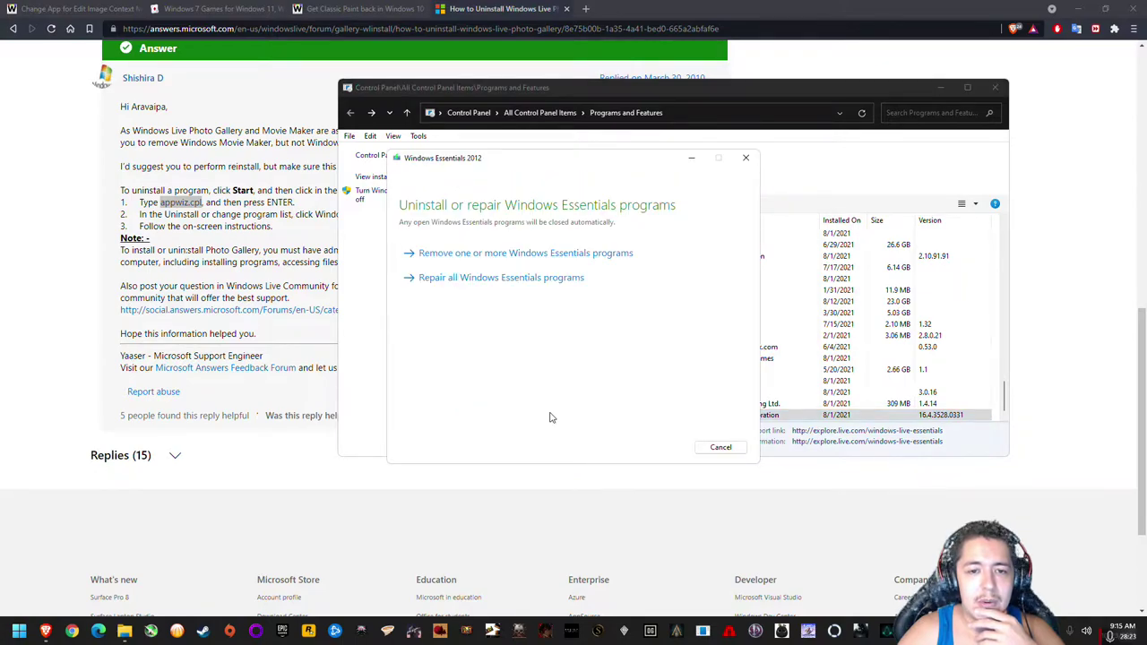
pyautogui.click(537, 255)
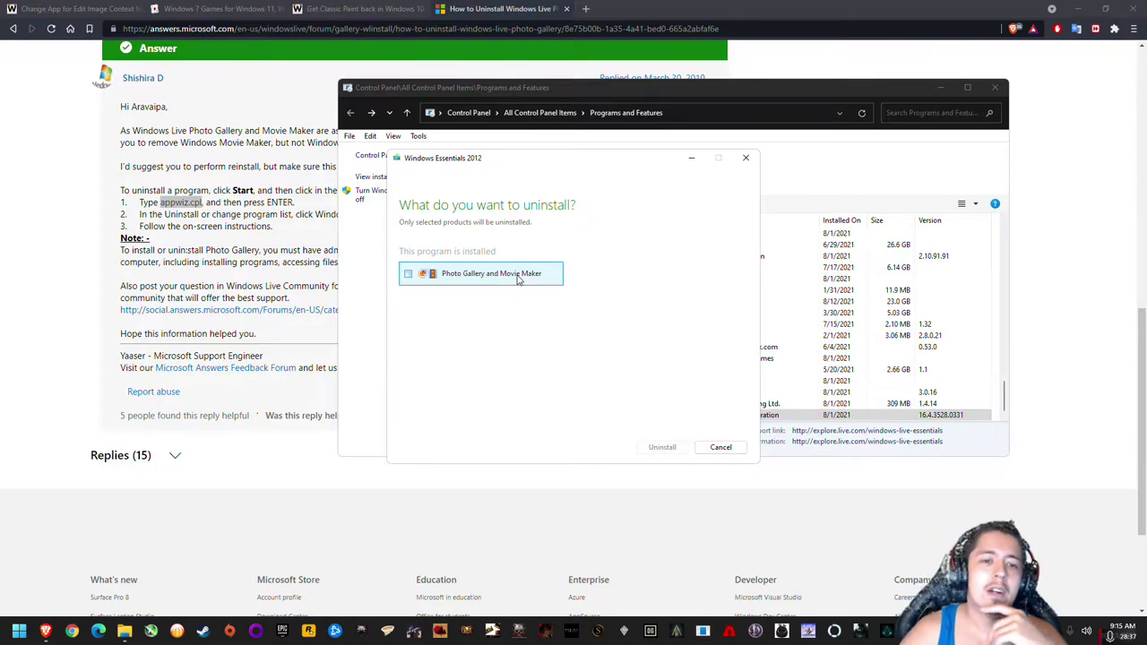
pyautogui.click(720, 447)
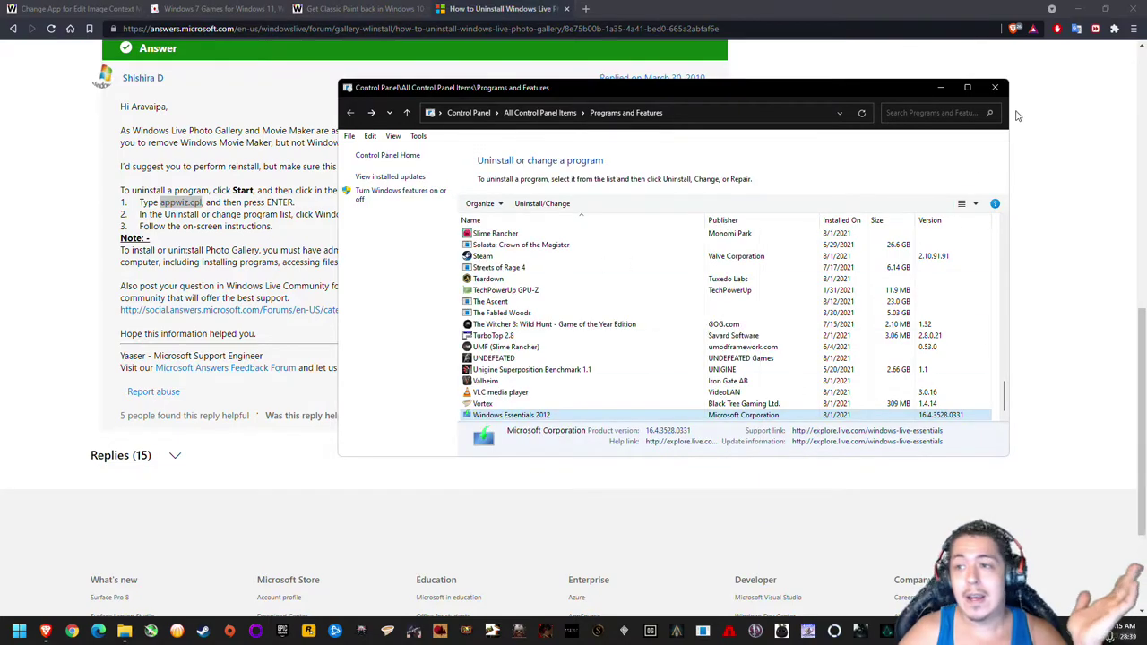
# Close Programs and Features and the Microsoft Answers page, and minimize the browser to return to the PC pictures folder
pyautogui.click(995, 87)
pyautogui.click(566, 8)
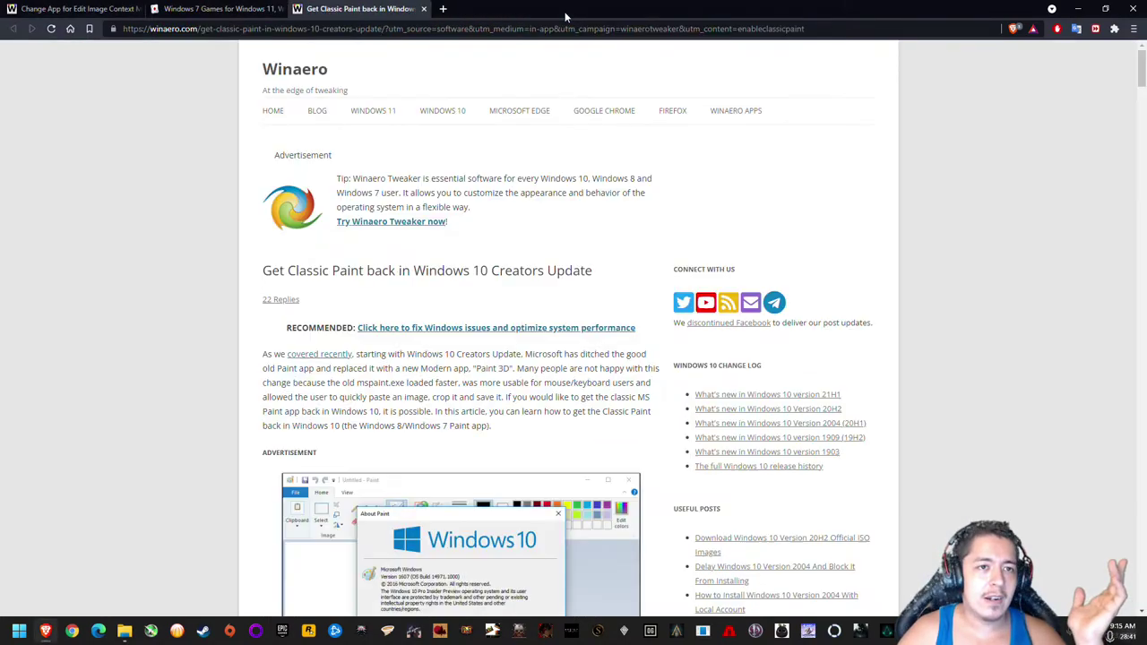
pyautogui.click(1080, 9)
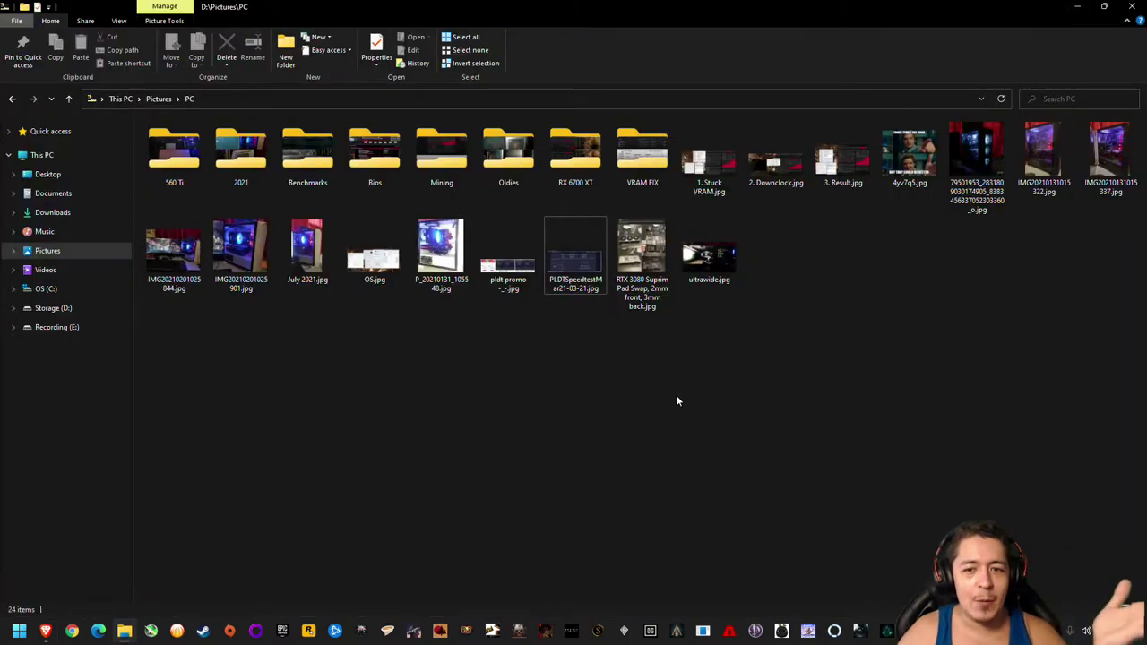
pyautogui.click(317, 273)
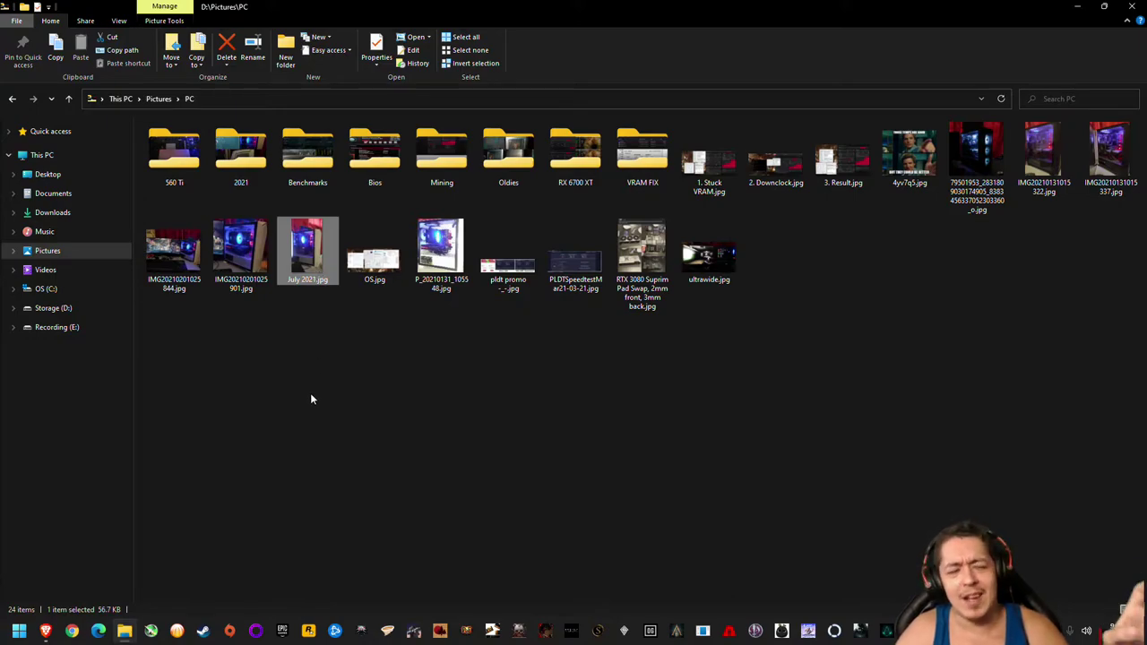
pyautogui.click(44, 632)
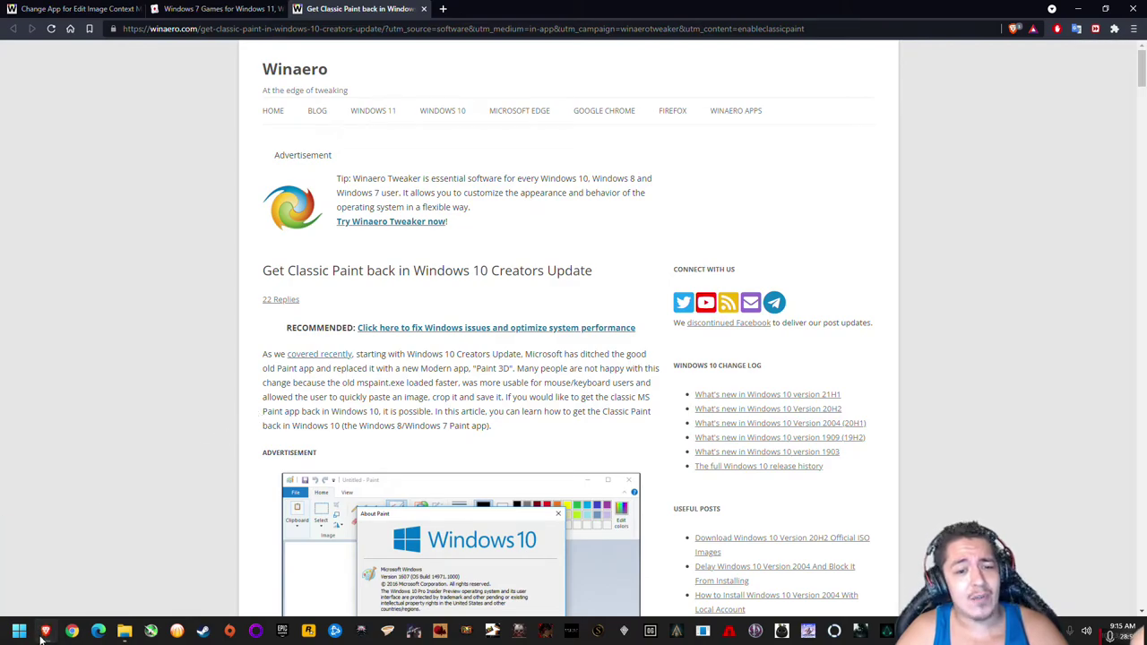
pyautogui.click(124, 631)
pyautogui.rightClick(306, 267)
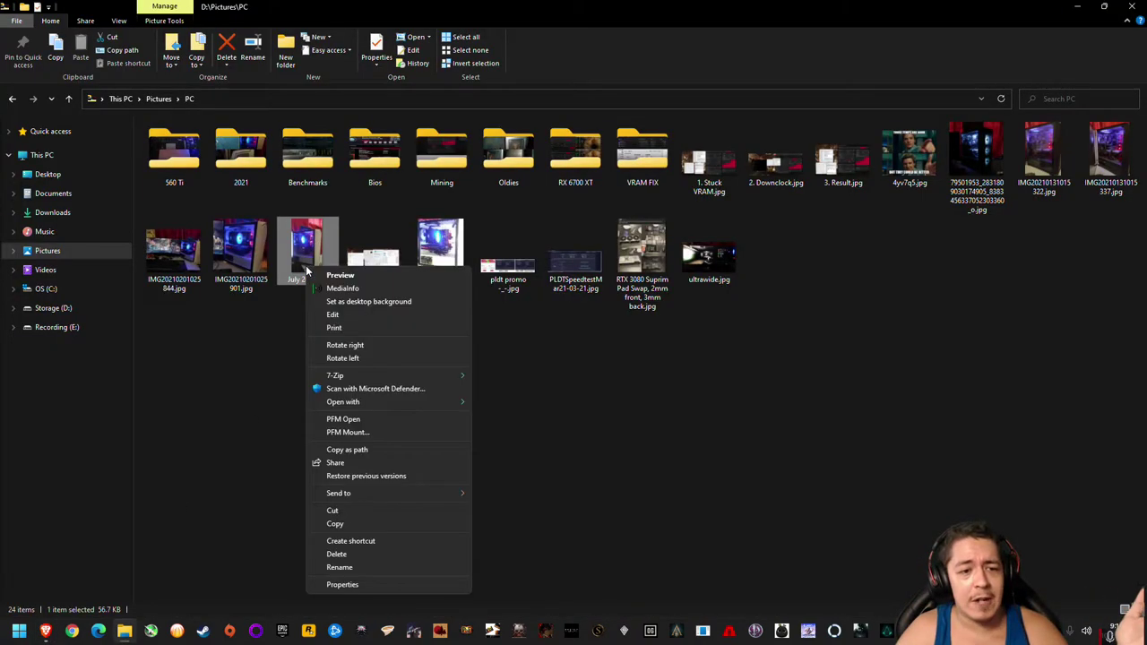
pyautogui.click(284, 302)
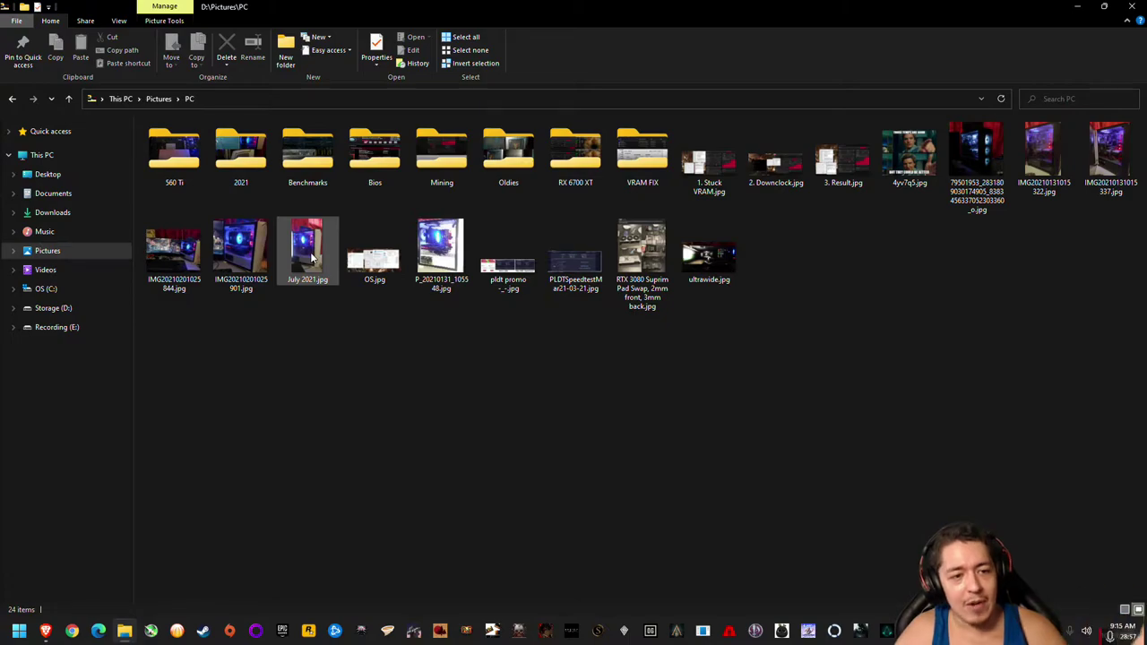
# Open the Default apps settings from Windows search
pyautogui.click(19, 632)
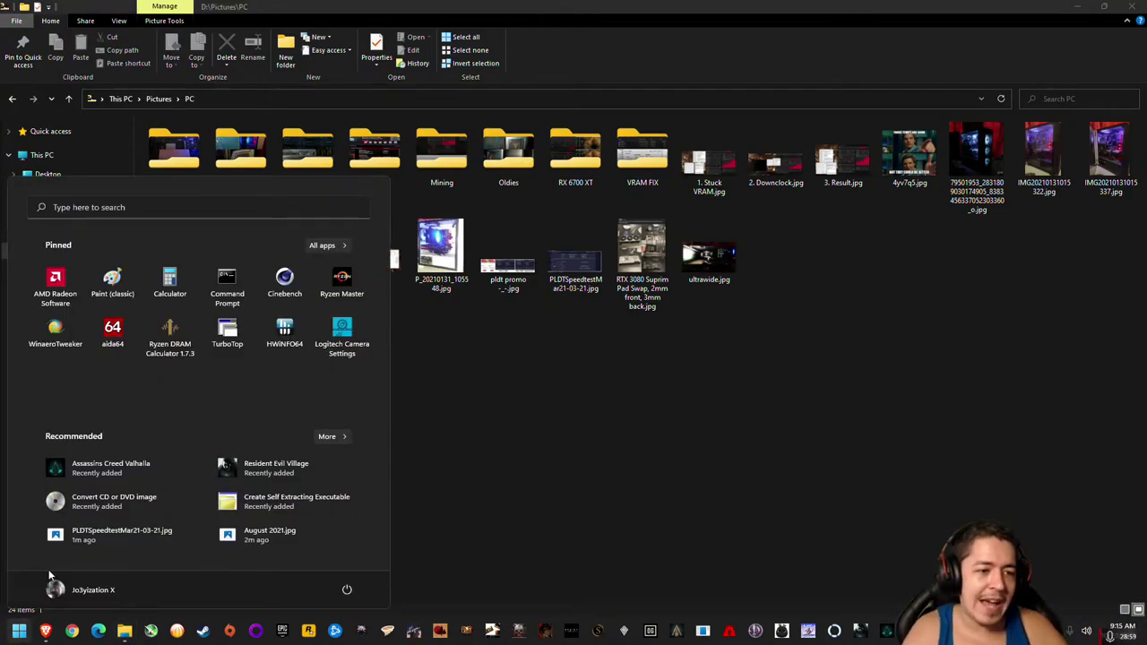
pyautogui.write('app')
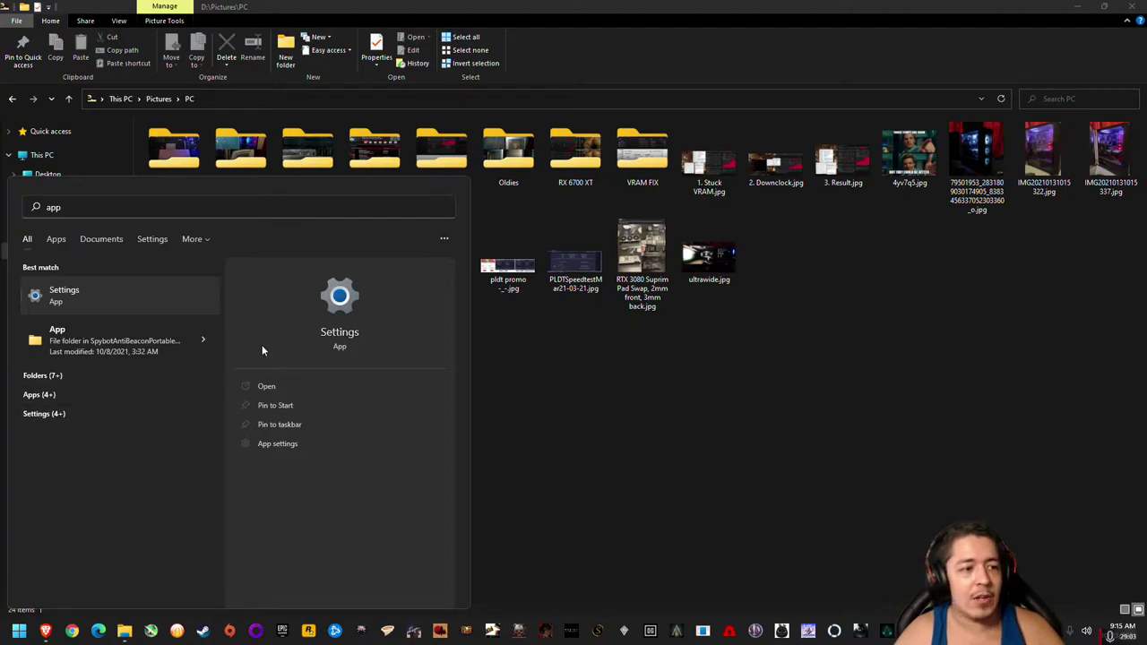
pyautogui.press('BackSpace')
pyautogui.press('BackSpace')
pyautogui.press('BackSpace')
pyautogui.write('default')
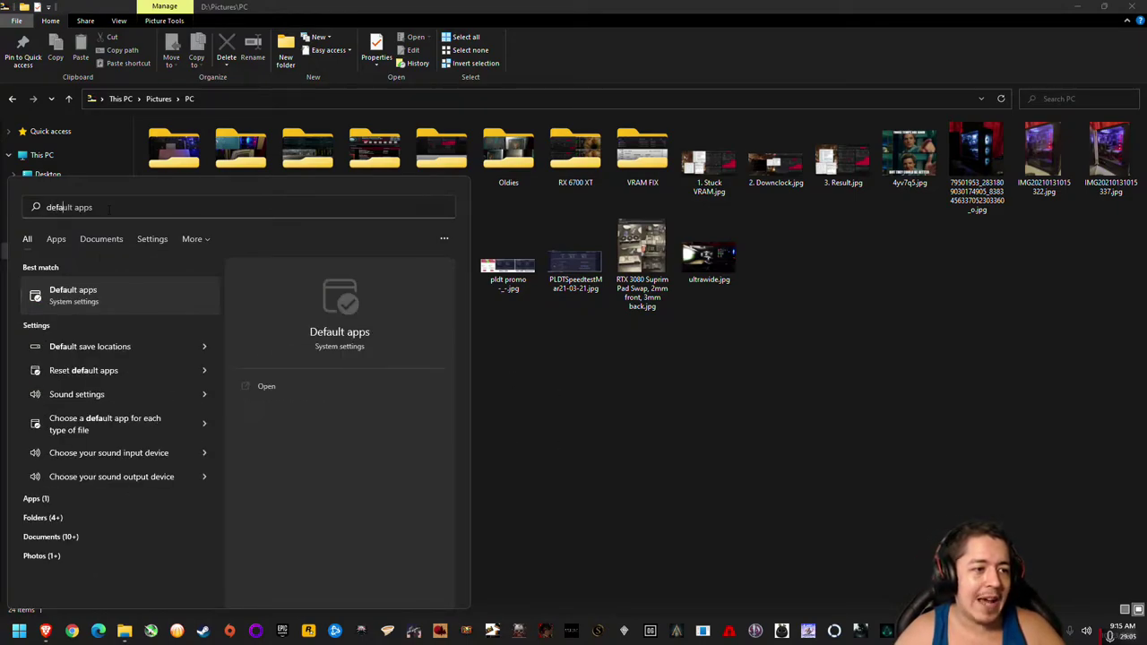
pyautogui.click(83, 301)
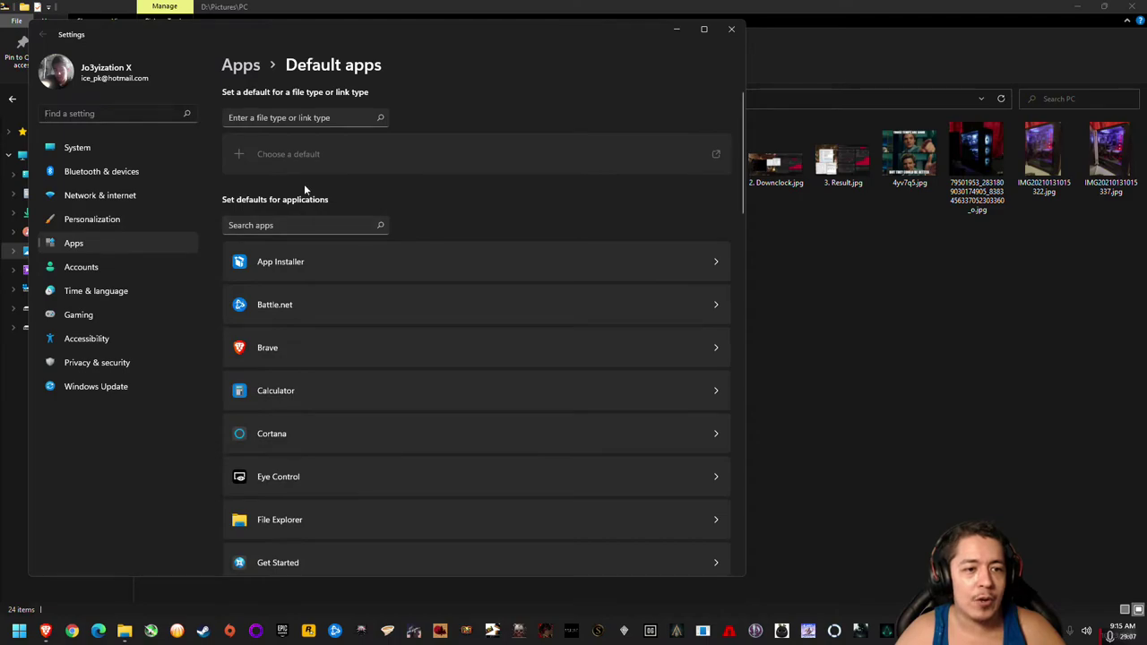
# Search the default apps for "photo", check the file types of Windows Photo Viewer, and return to the "photo" results
pyautogui.click(281, 225)
pyautogui.write('photo')
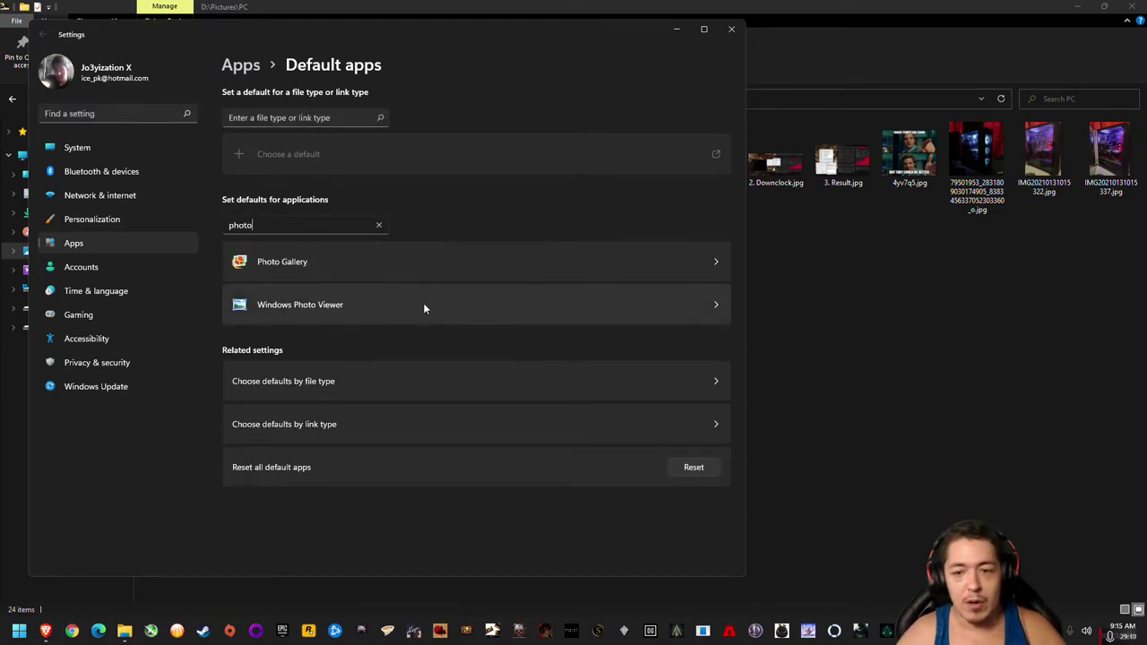
pyautogui.click(423, 303)
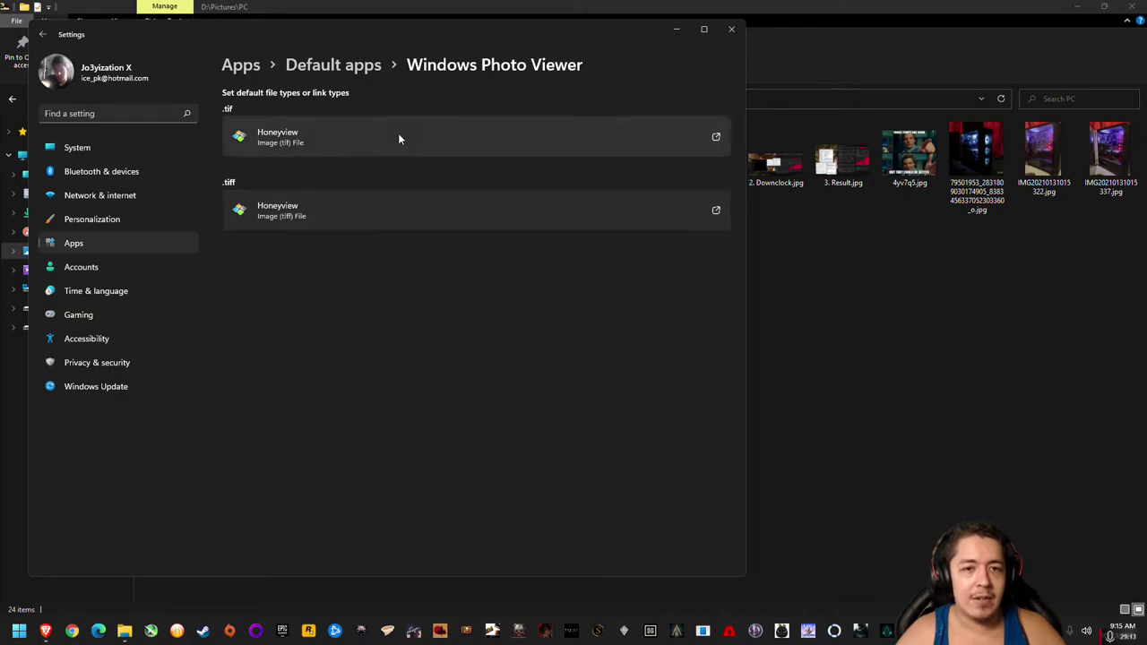
pyautogui.click(334, 70)
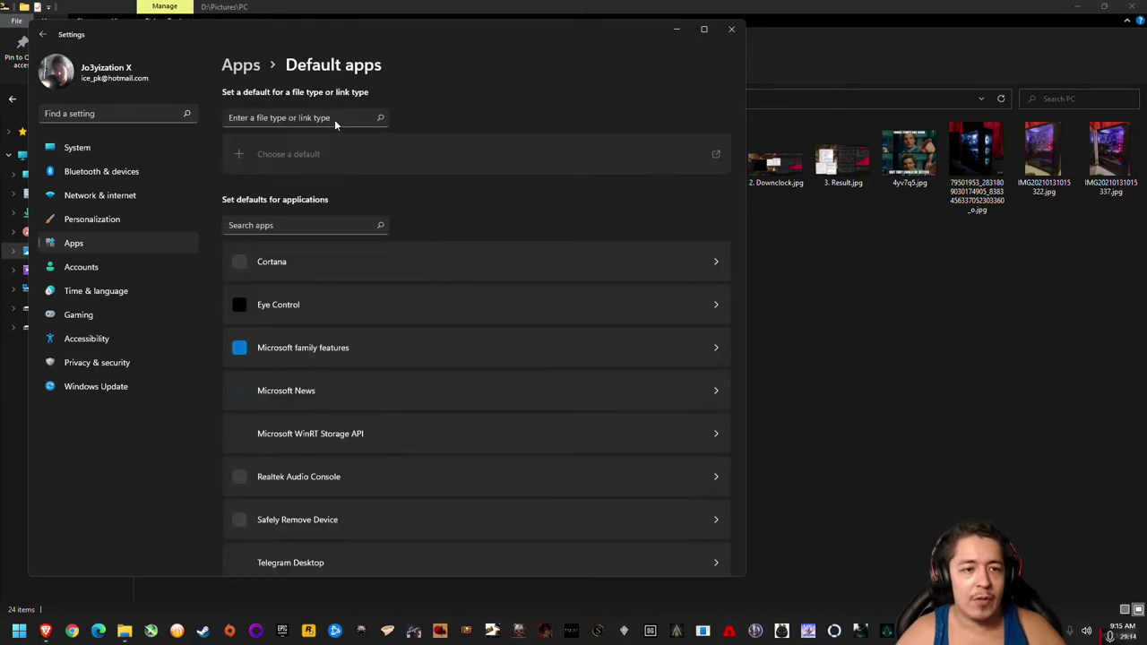
pyautogui.click(288, 226)
pyautogui.write('phot')
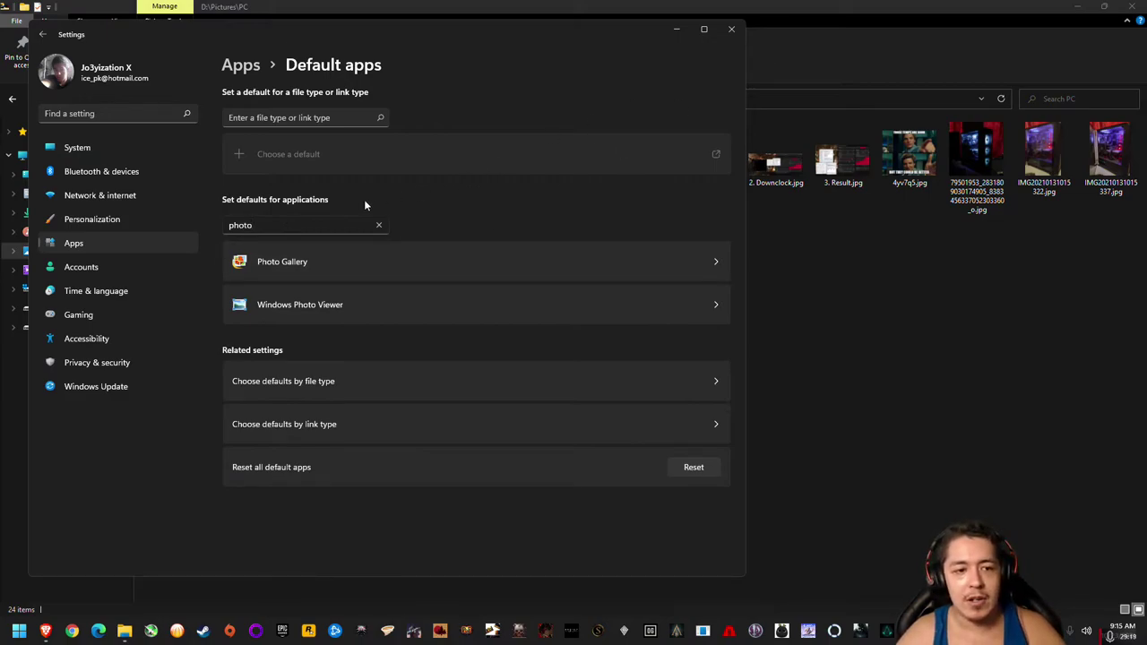
pyautogui.write('o')
# Search the default apps for "honey", look through the file types listed for Honeyview, and close Settings
pyautogui.hotkey('ctrl', 'a')
pyautogui.write('honey')
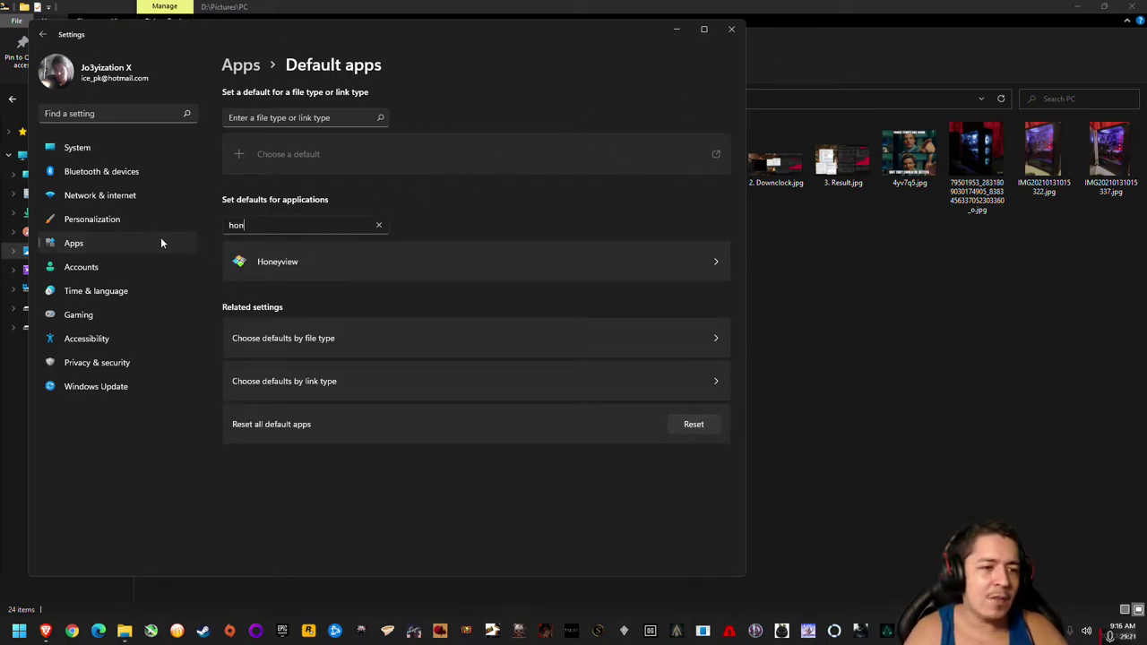
pyautogui.click(544, 274)
pyautogui.scroll(-10, 547, 273)
pyautogui.scroll(-15, 548, 269)
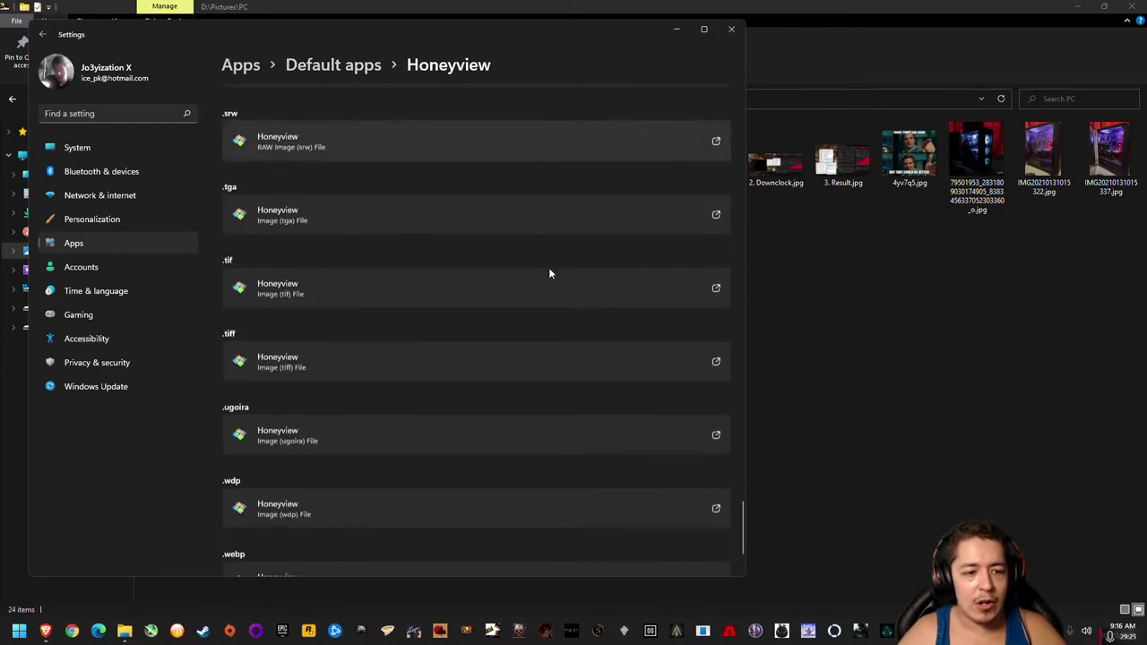
pyautogui.moveTo(743, 536); pyautogui.dragTo(749, 94)
pyautogui.scroll(-5, 475, 276)
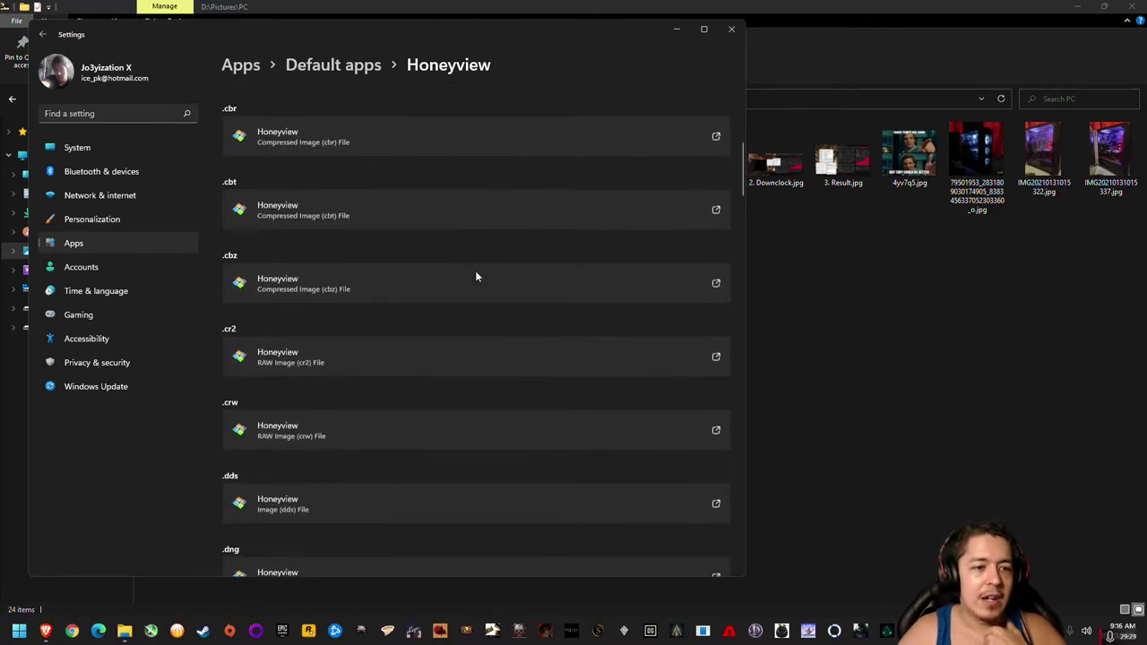
pyautogui.scroll(7, 476, 264)
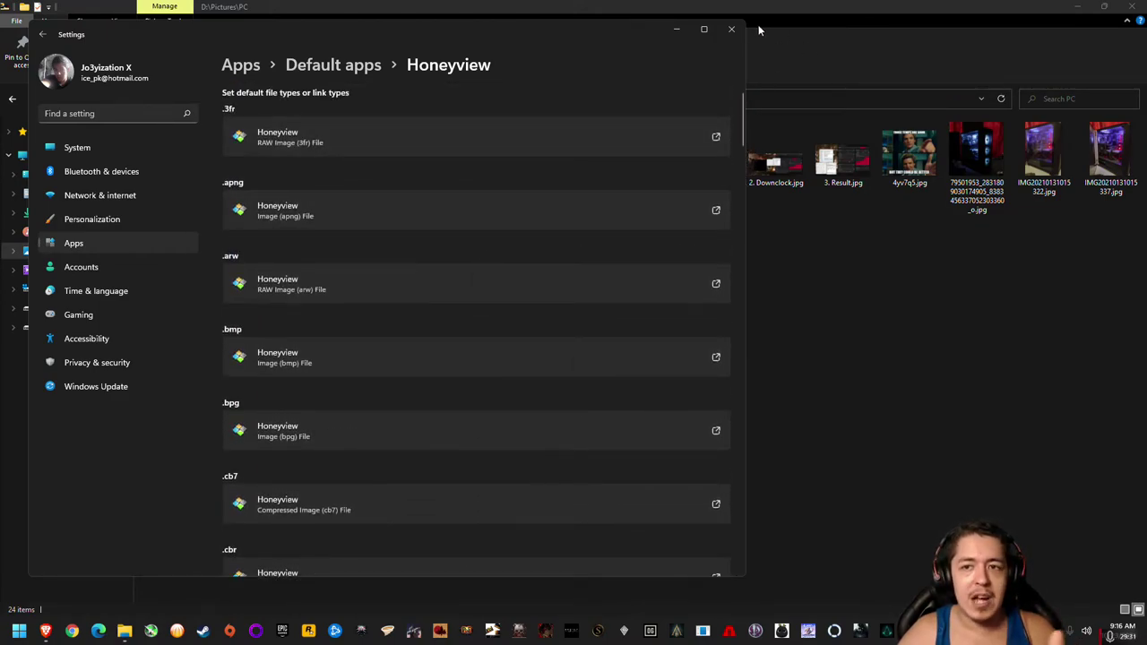
pyautogui.click(731, 29)
# Open P_20210131_105548.jpg with Honeyview from the PC pictures folder and reposition the viewer window
pyautogui.click(401, 243)
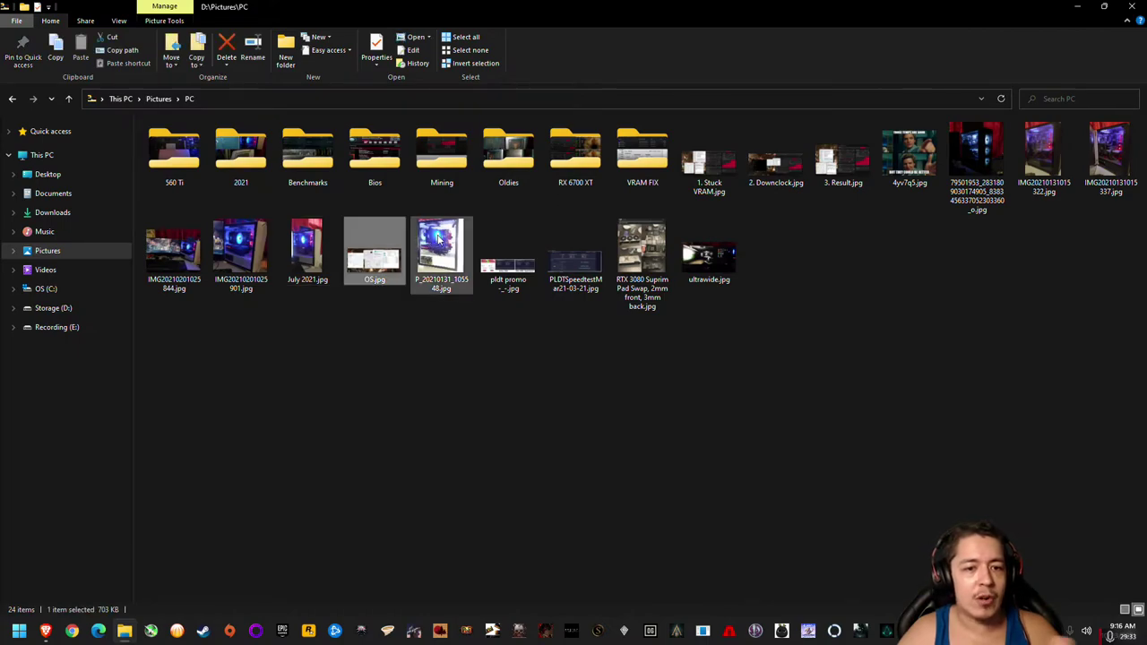
pyautogui.rightClick(439, 235)
pyautogui.moveTo(573, 375)
pyautogui.click(625, 375)
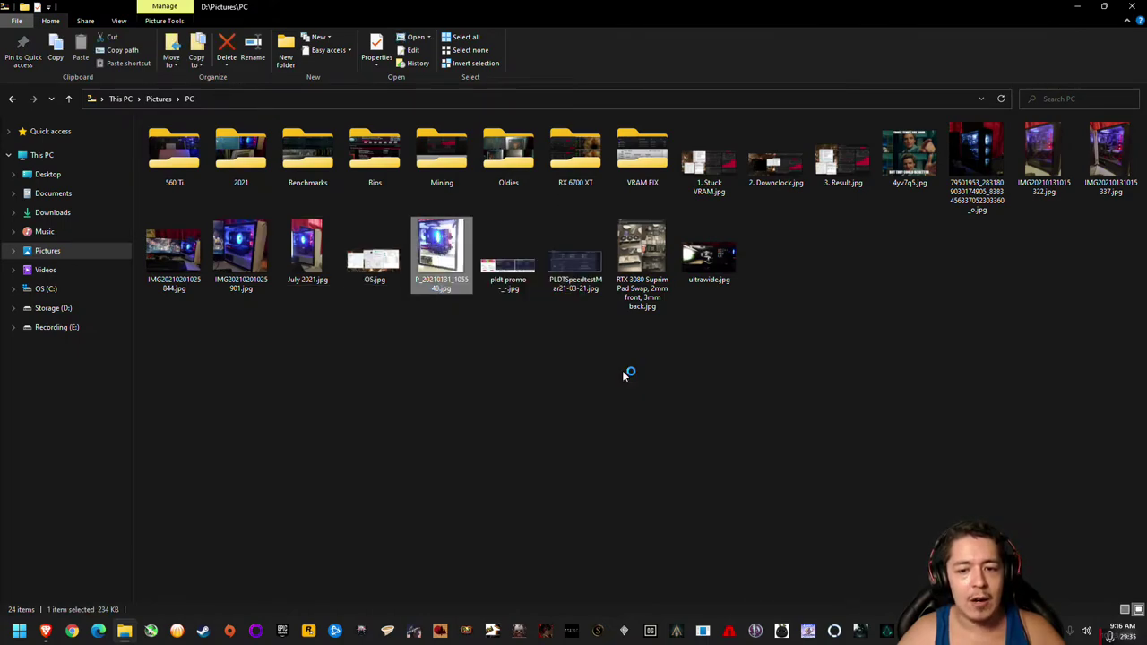
pyautogui.moveTo(258, 315); pyautogui.dragTo(505, 162)
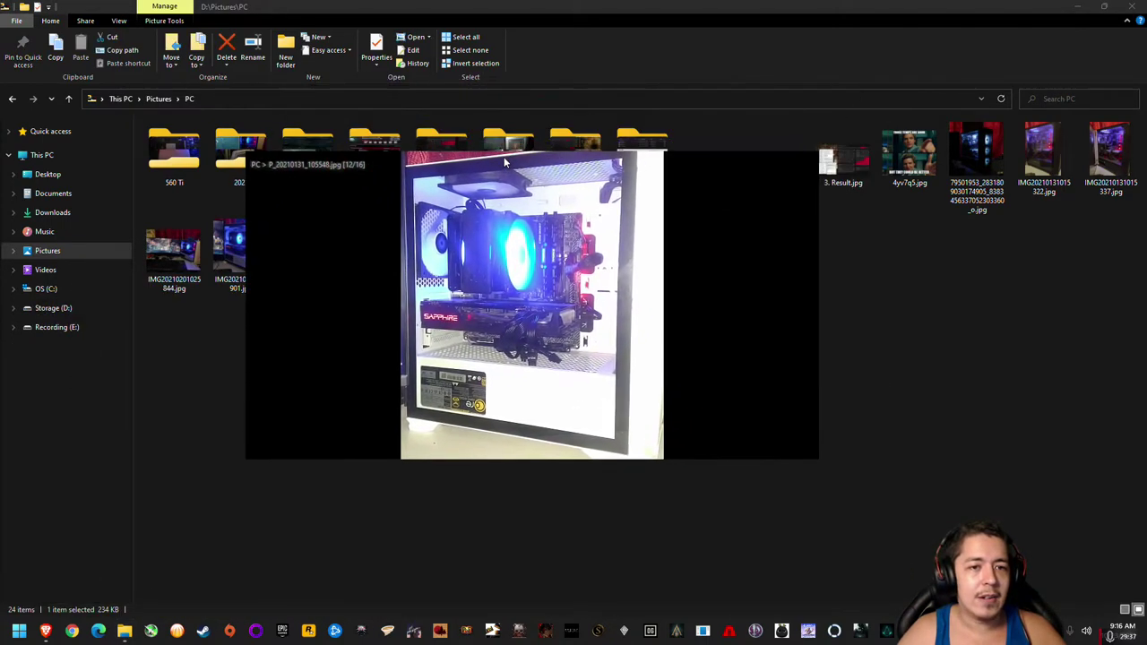
# Zoom out, zoom in and pan across P_20210131_105548.jpg in Honeyview
pyautogui.scroll(1, 565, 280)
pyautogui.scroll(3, 565, 281)
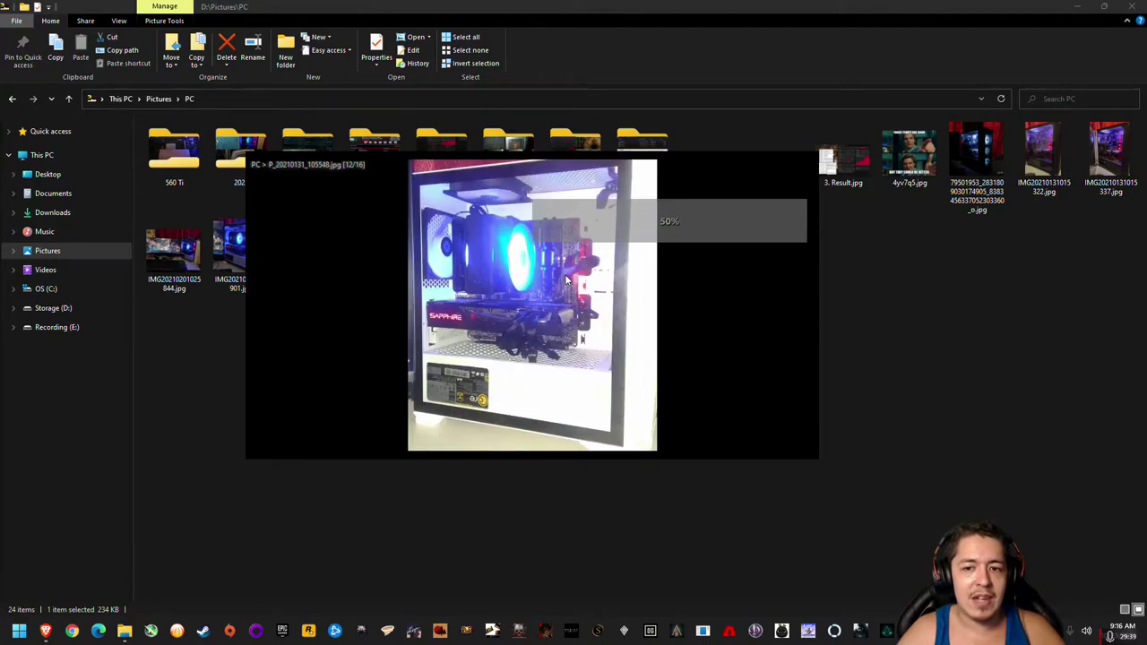
pyautogui.scroll(4, 565, 274)
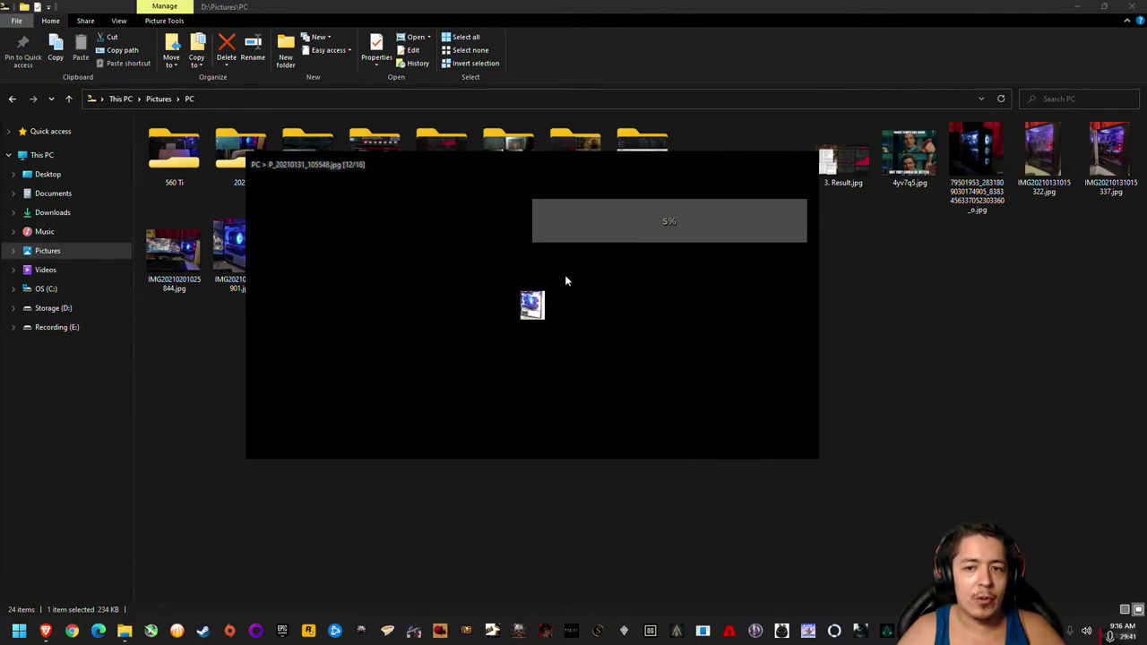
pyautogui.scroll(-4, 404, 246)
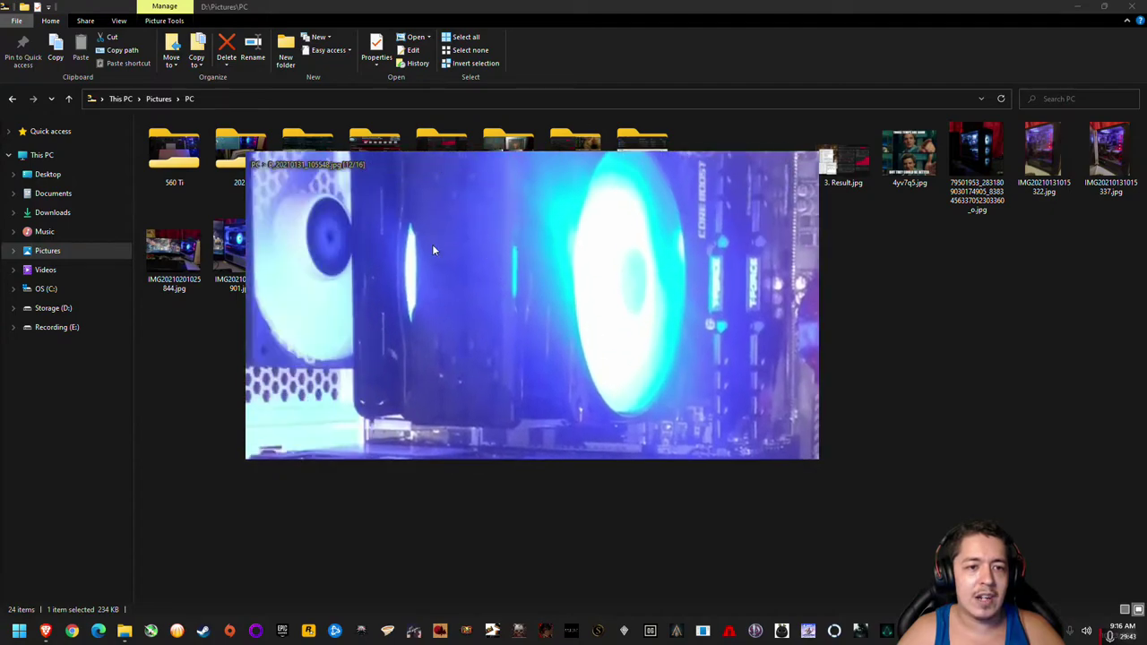
pyautogui.scroll(-1, 525, 227)
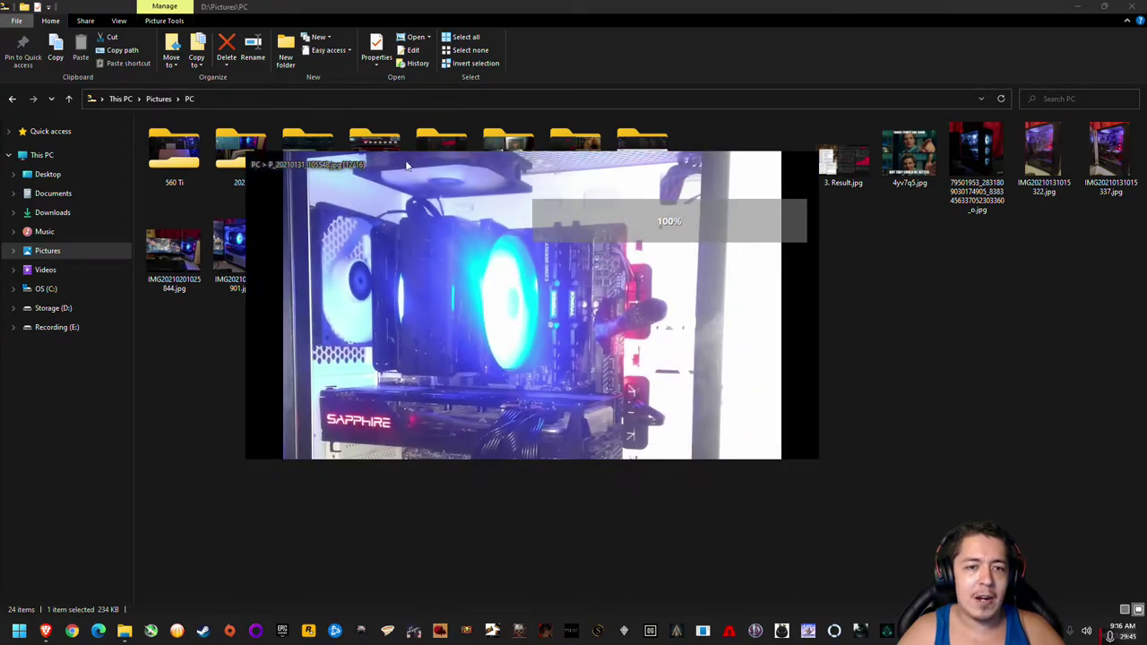
pyautogui.scroll(-1, 385, 171)
pyautogui.moveTo(386, 175); pyautogui.dragTo(343, 242)
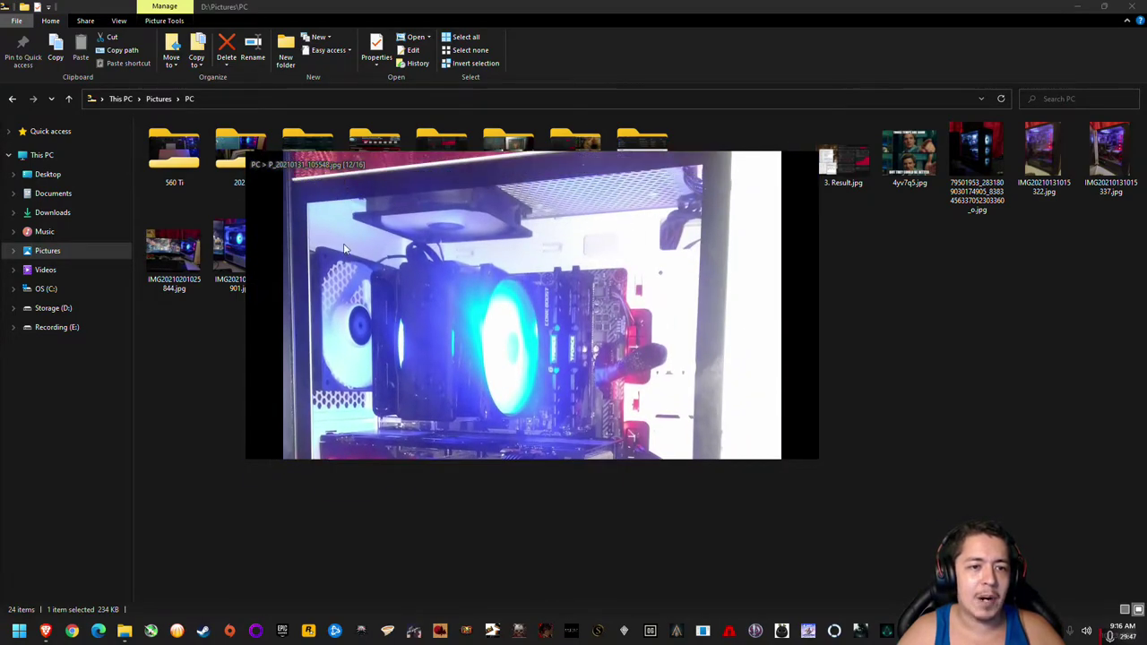
pyautogui.scroll(-1, 475, 240)
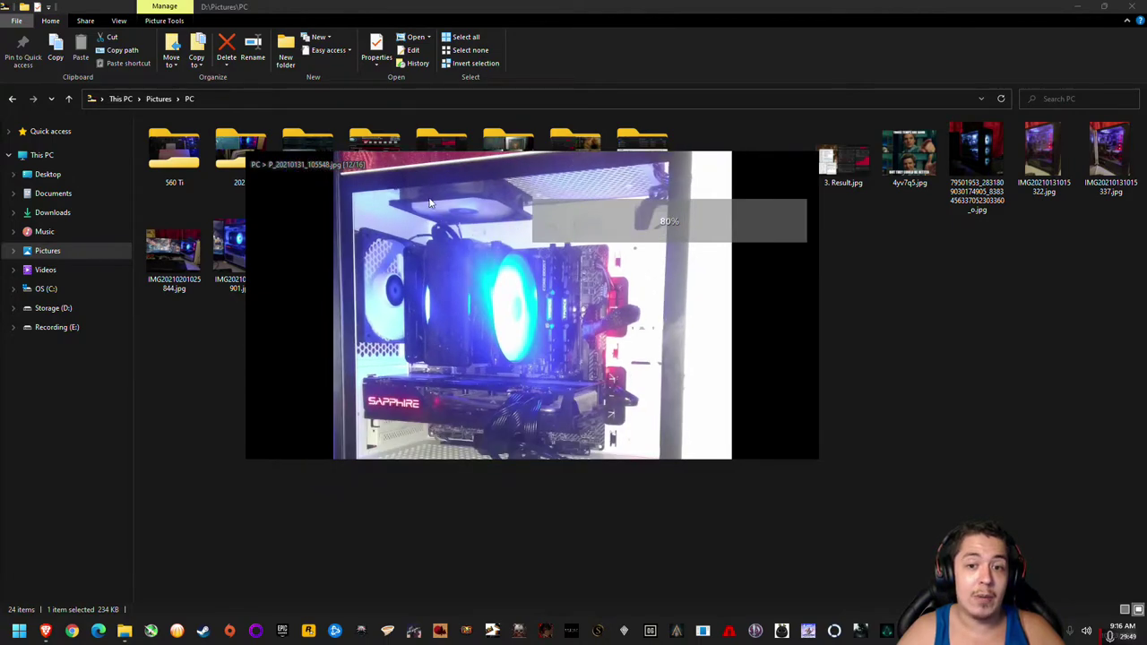
pyautogui.scroll(-1, 309, 166)
pyautogui.scroll(-2, 311, 170)
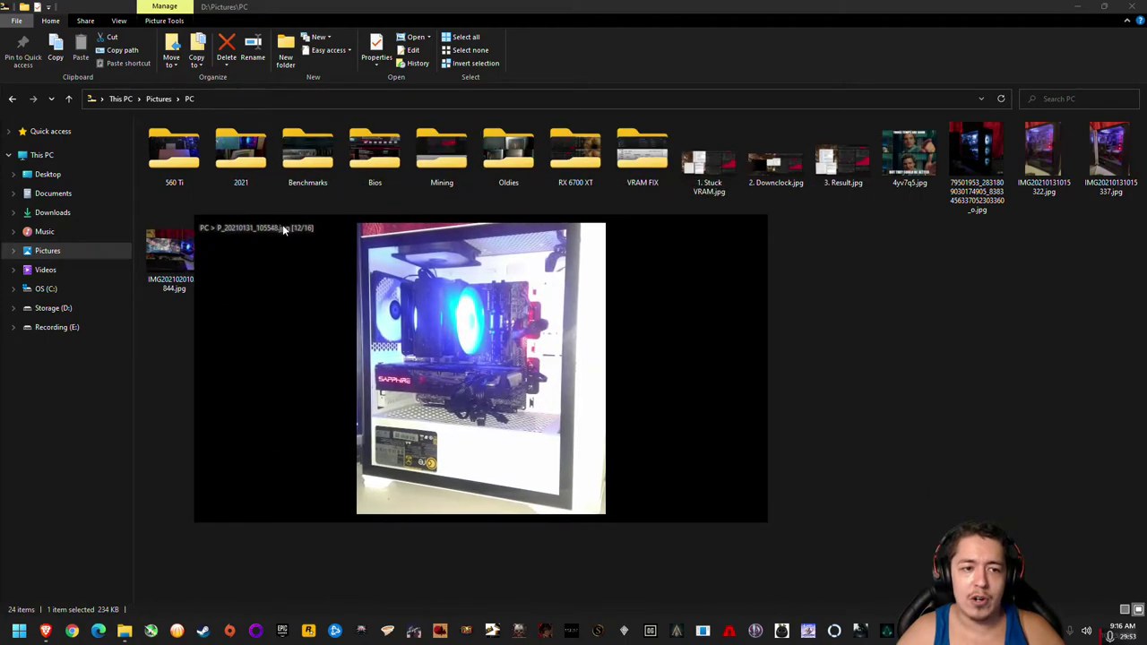
# View the photo in a maximized Honeyview window, restore the window to its smaller size, and zoom out of the image
pyautogui.doubleClick(282, 231)
pyautogui.scroll(1, 489, 213)
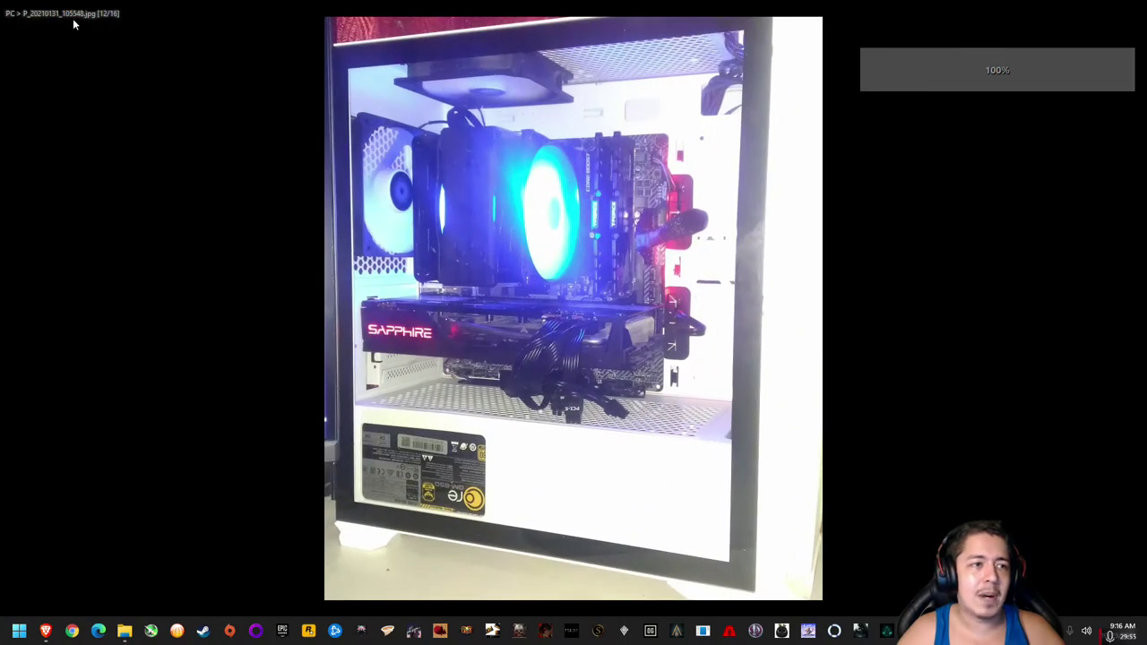
pyautogui.rightClick(112, 18)
pyautogui.press('Escape')
pyautogui.doubleClick(247, 149)
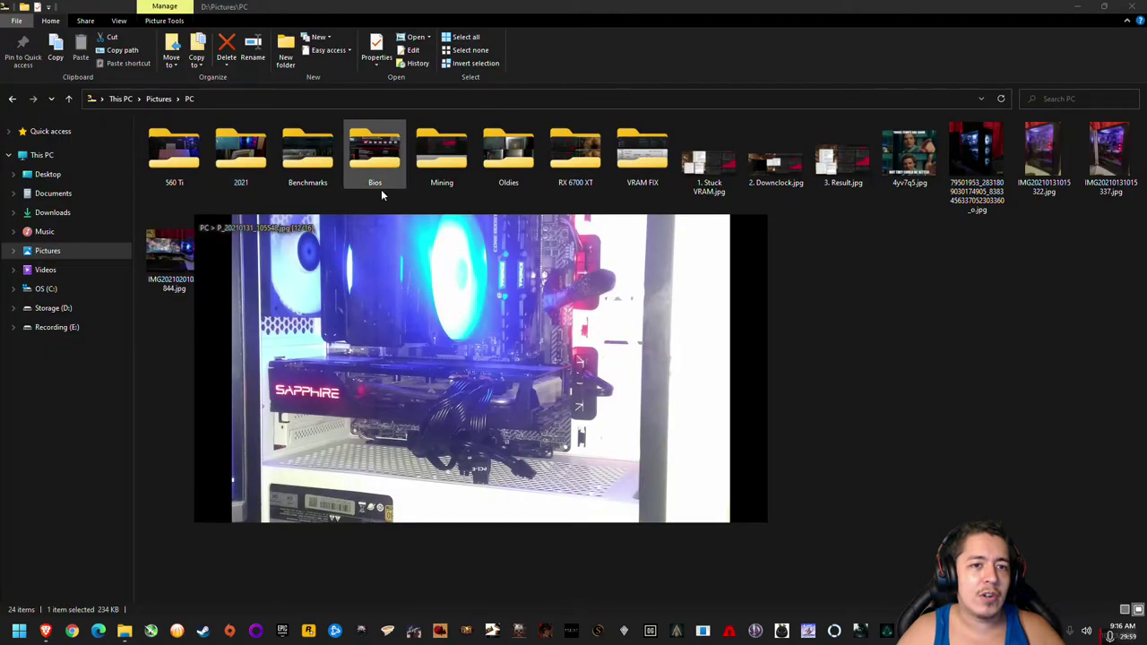
pyautogui.scroll(1, 281, 232)
pyautogui.scroll(-5, 302, 295)
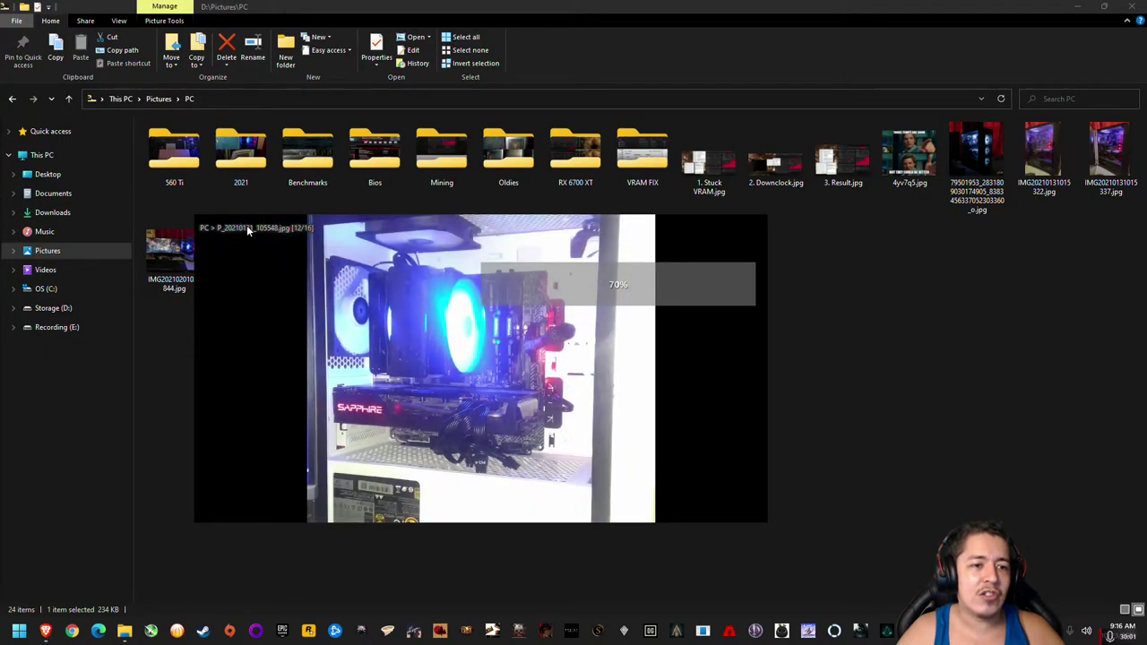
# Reposition the Honeyview window slightly and look over its context menu options, zooming and panning the photo in between
pyautogui.moveTo(279, 231); pyautogui.dragTo(320, 233)
pyautogui.rightClick(320, 233)
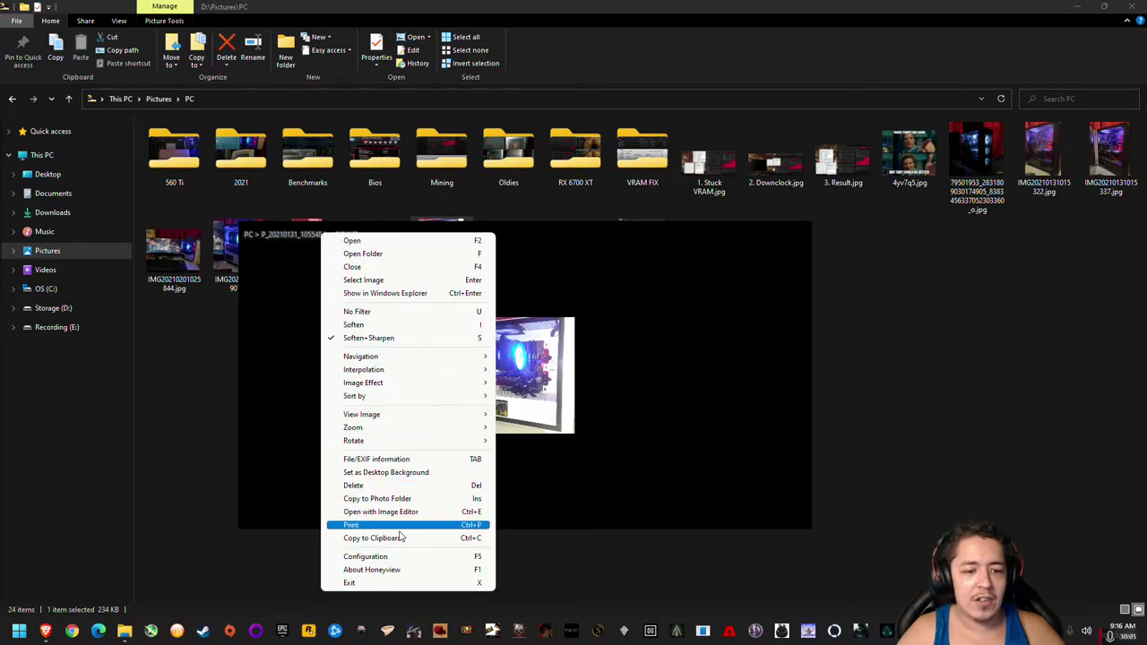
pyautogui.click(632, 291)
pyautogui.scroll(4, 576, 387)
pyautogui.rightClick(328, 234)
pyautogui.click(278, 335)
pyautogui.scroll(2, 571, 336)
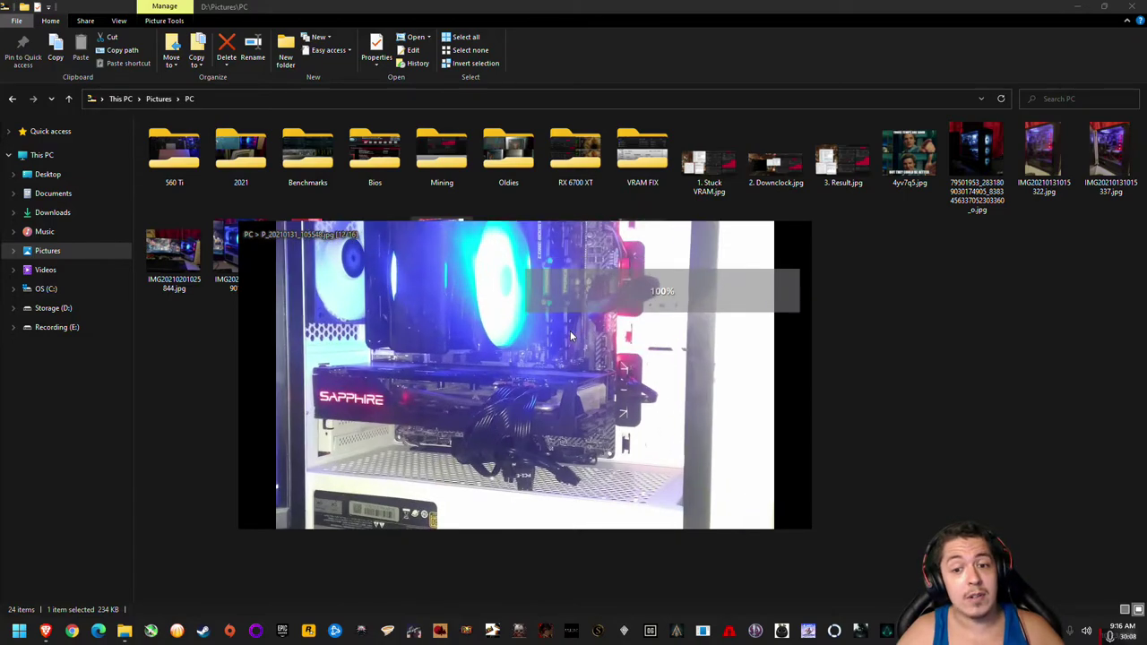
pyautogui.rightClick(327, 240)
pyautogui.click(296, 340)
pyautogui.moveTo(394, 430); pyautogui.dragTo(346, 256)
# Open Honeyview's configuration and associate the viewer with all listed image file extensions
pyautogui.rightClick(344, 238)
pyautogui.click(415, 558)
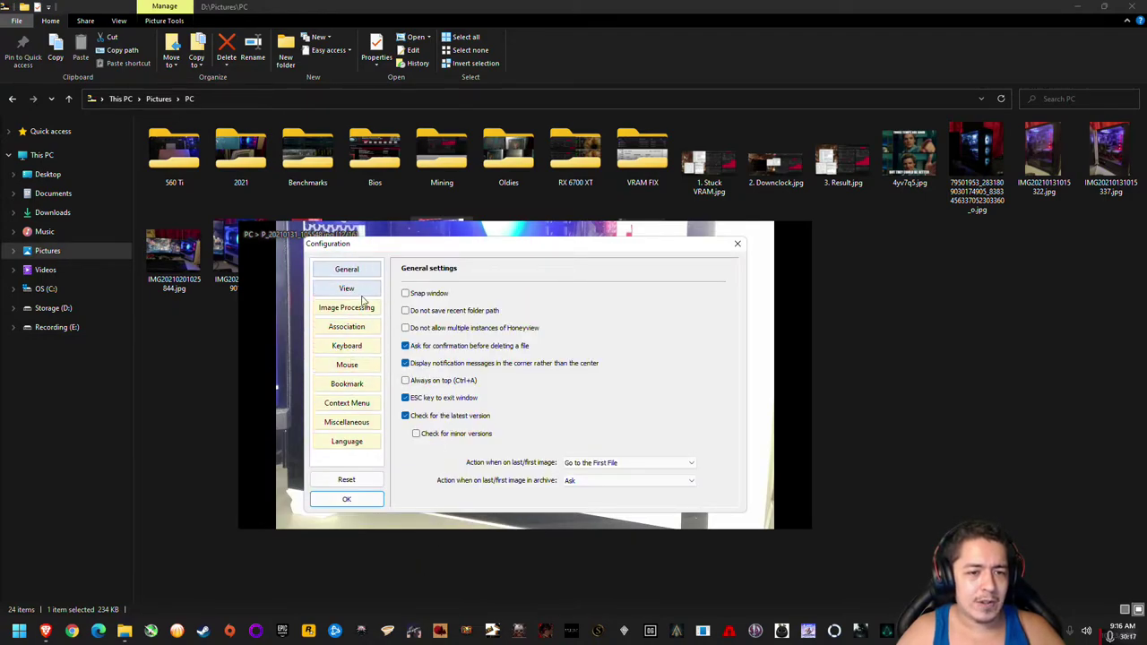
pyautogui.click(347, 326)
pyautogui.click(553, 397)
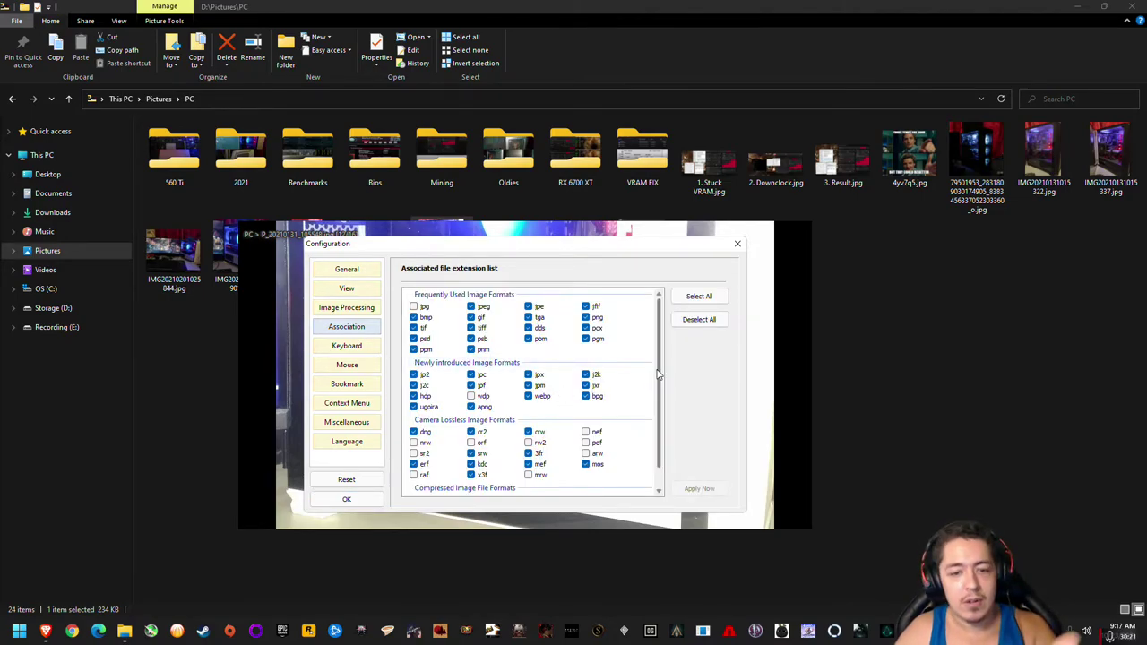
pyautogui.scroll(-1, 660, 375)
pyautogui.click(699, 295)
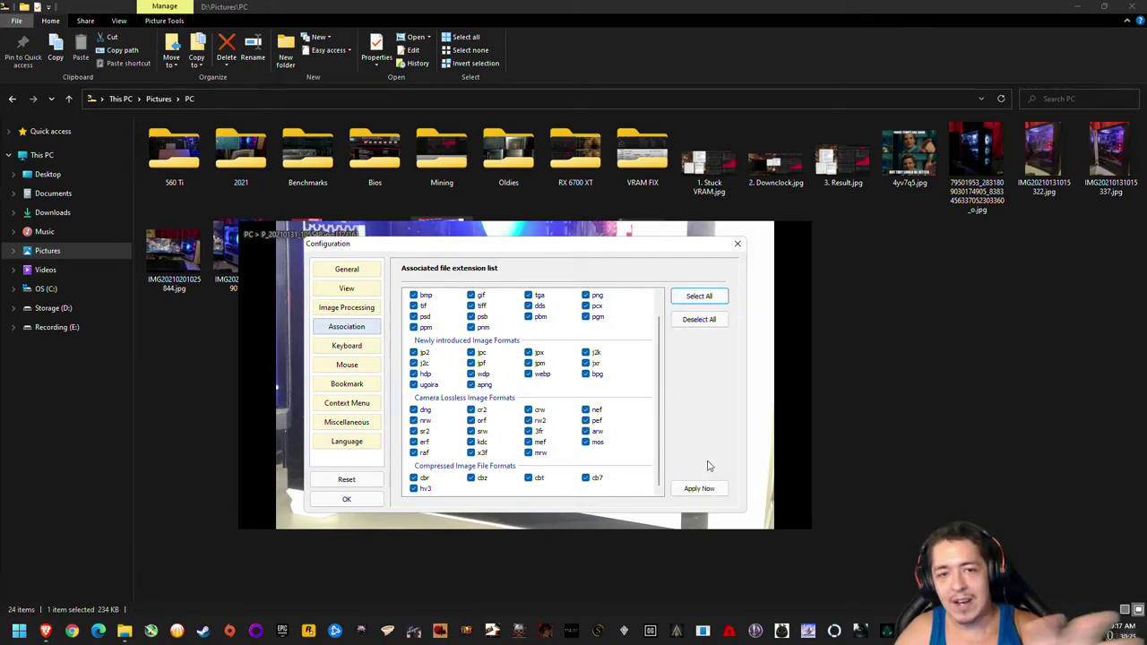
pyautogui.click(701, 488)
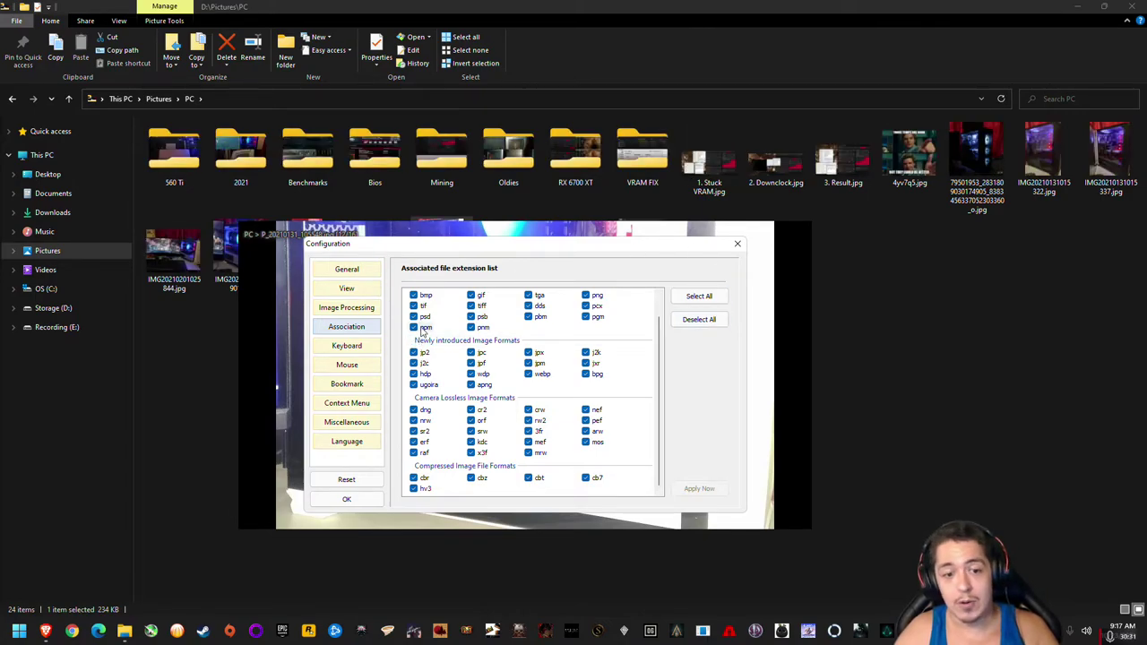
# Check Honeyview's Miscellaneous and View settings, close the configuration, and zoom the photo out and back in
pyautogui.click(350, 424)
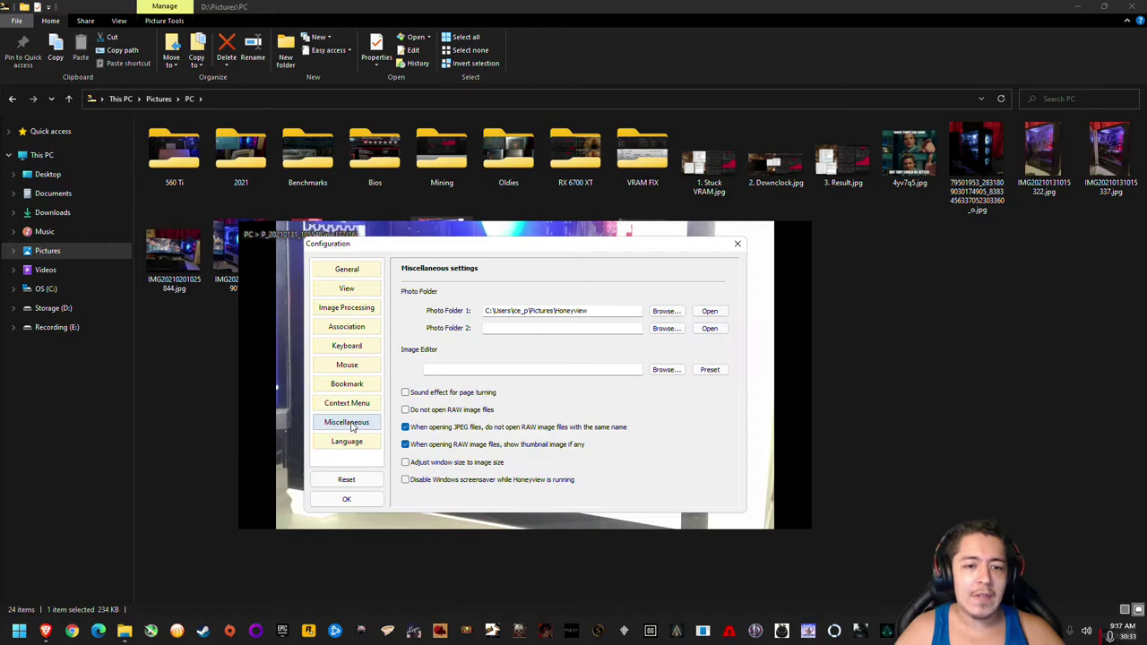
pyautogui.click(362, 290)
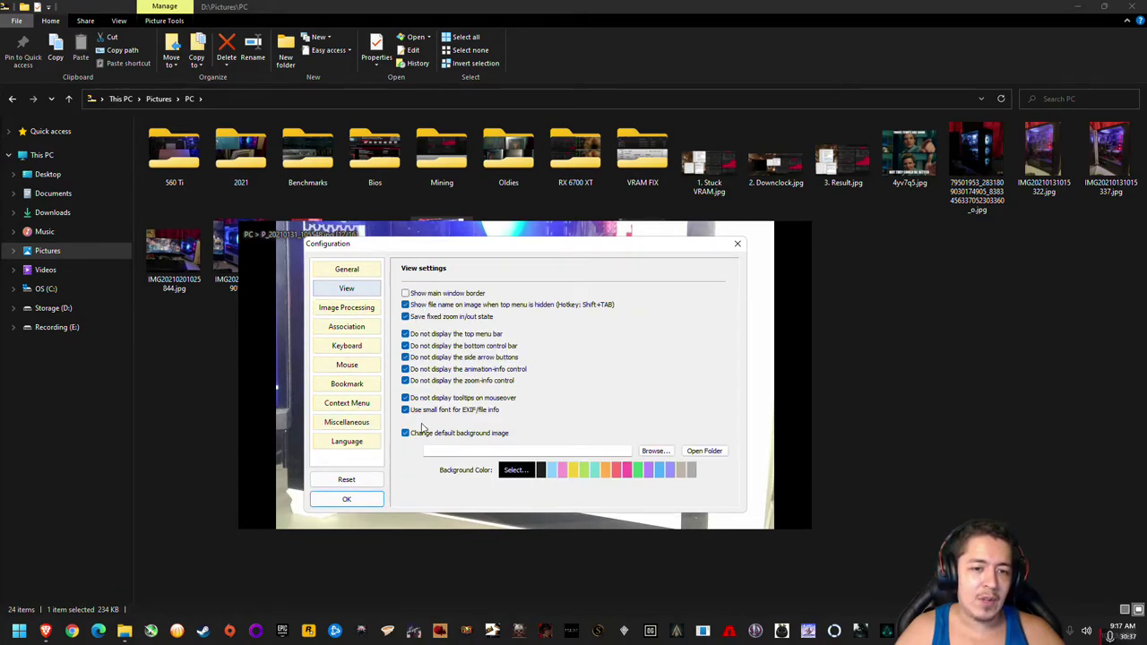
pyautogui.click(346, 499)
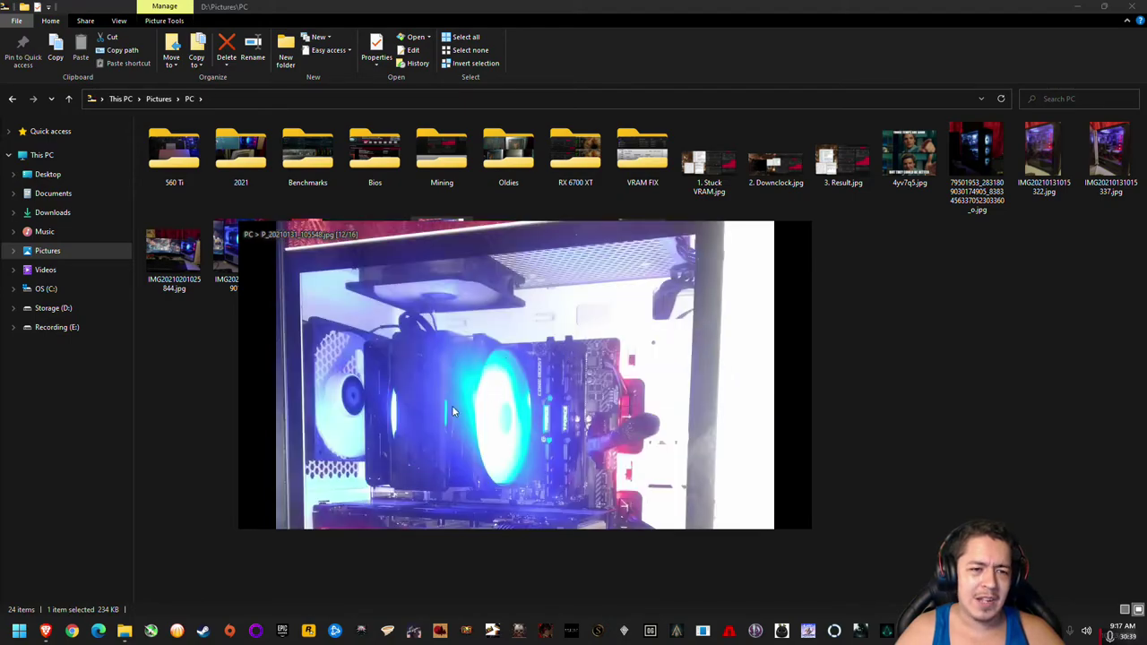
pyautogui.scroll(-4, 498, 370)
pyautogui.scroll(4, 515, 368)
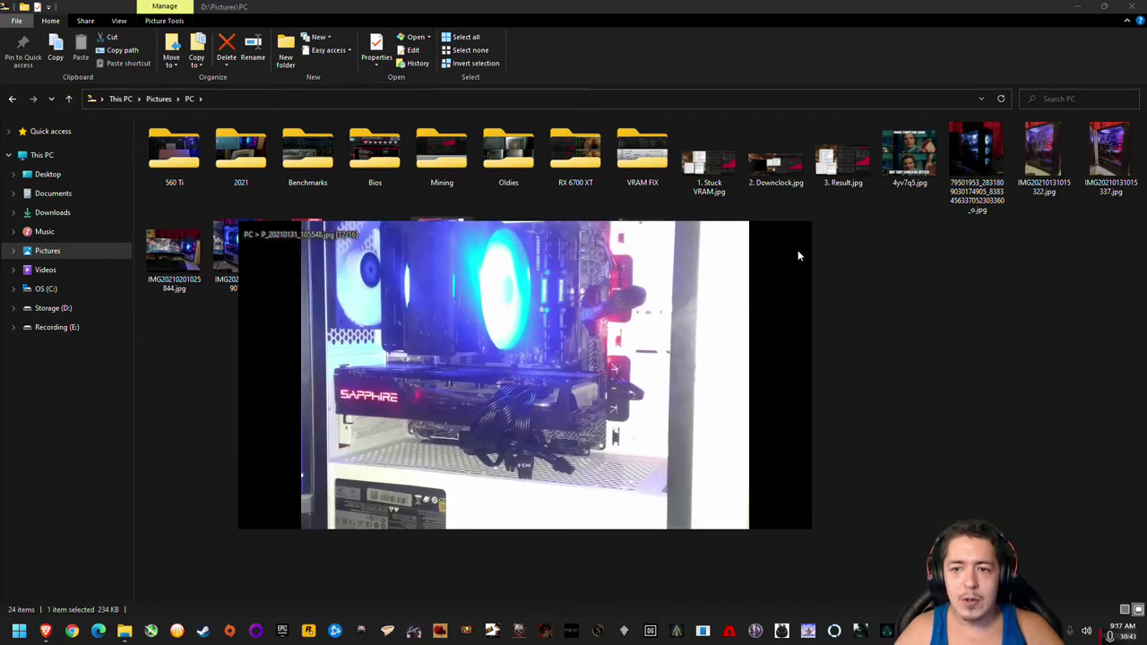
# Quick-preview several images in the PC folder one after another, including 1. Stuck VRAM.jpg, 2. Downclock.jpg, 3. Result.jpg and 4yv7q5.jpg
pyautogui.press('space')
pyautogui.click(707, 166)
pyautogui.press('space')
pyautogui.press('space')
pyautogui.click(775, 170)
pyautogui.press('space')
pyautogui.press('space')
pyautogui.click(842, 160)
pyautogui.press('space')
pyautogui.press('space')
pyautogui.click(927, 164)
pyautogui.press('space')
pyautogui.press('space')
pyautogui.click(887, 296)
pyautogui.click(642, 251)
pyautogui.press('space')
pyautogui.press('space')
# Go to the Oldies folder, open 1.0. 32ghz.jpg with Paint from the list of alternative apps, and close Paint
pyautogui.doubleClick(512, 161)
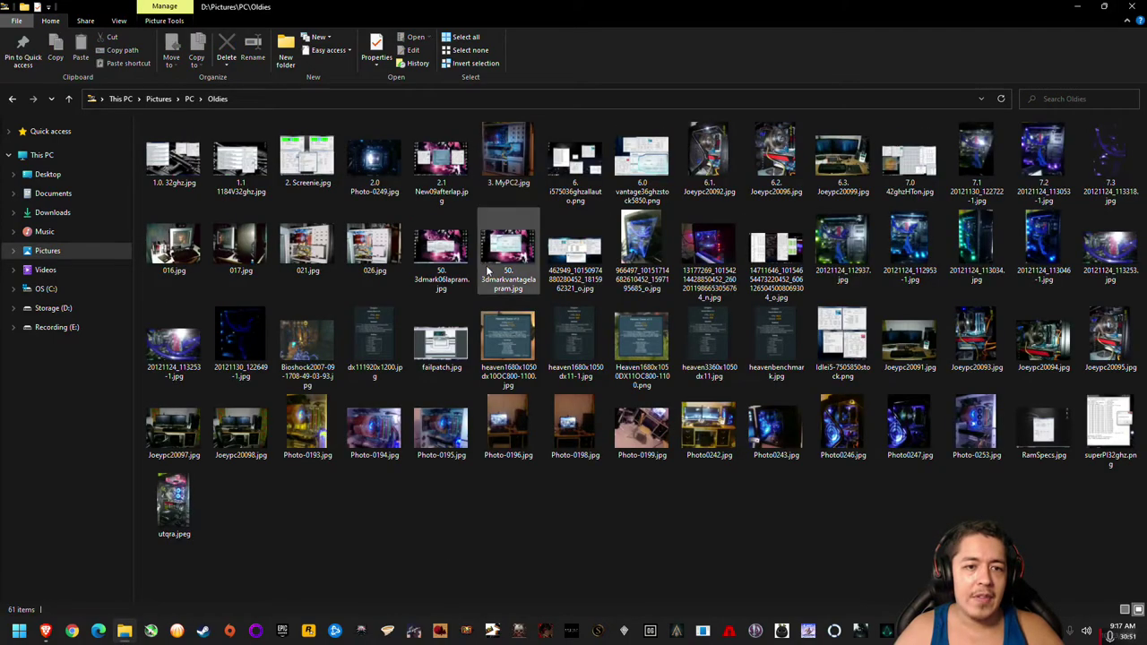
pyautogui.click(174, 152)
pyautogui.rightClick(175, 153)
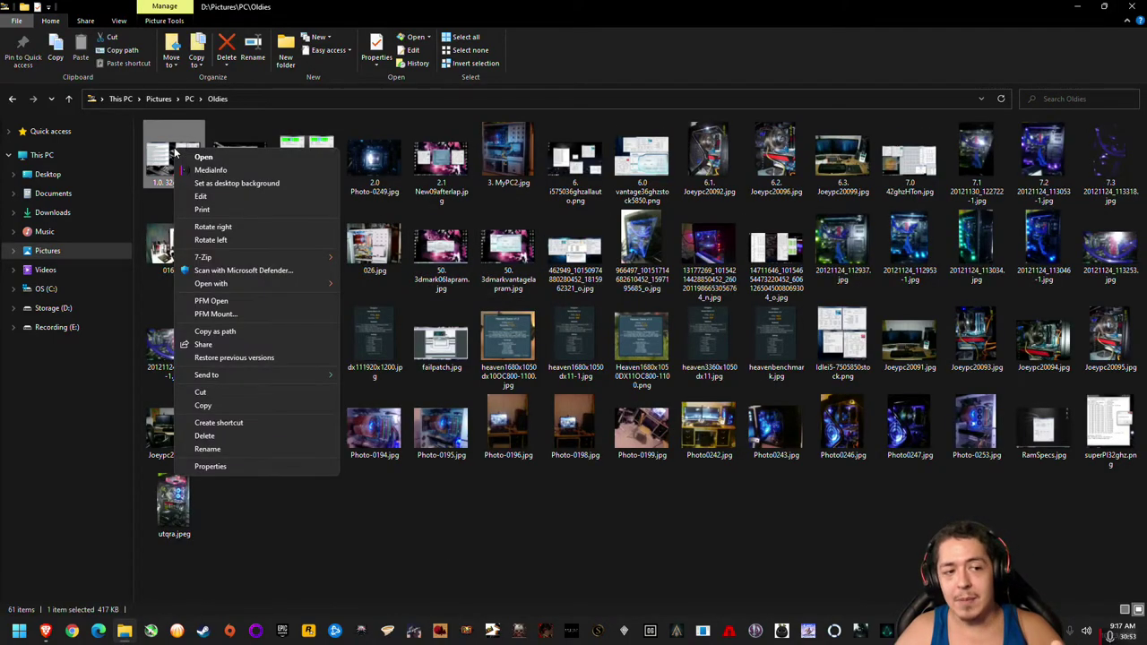
pyautogui.moveTo(297, 288)
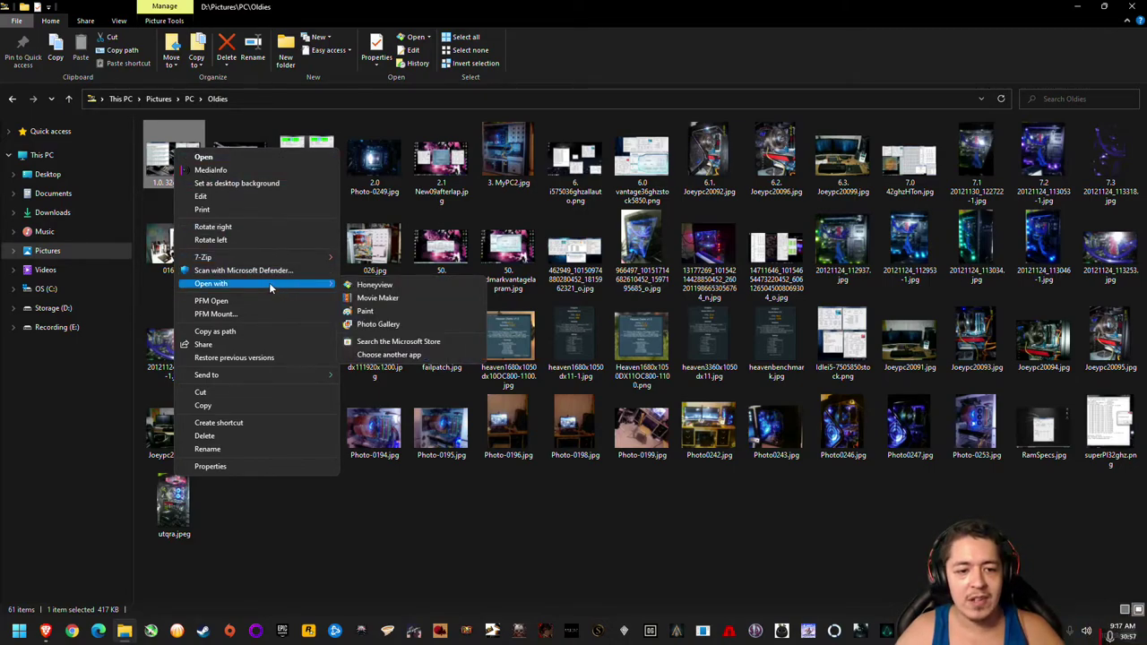
pyautogui.click(363, 312)
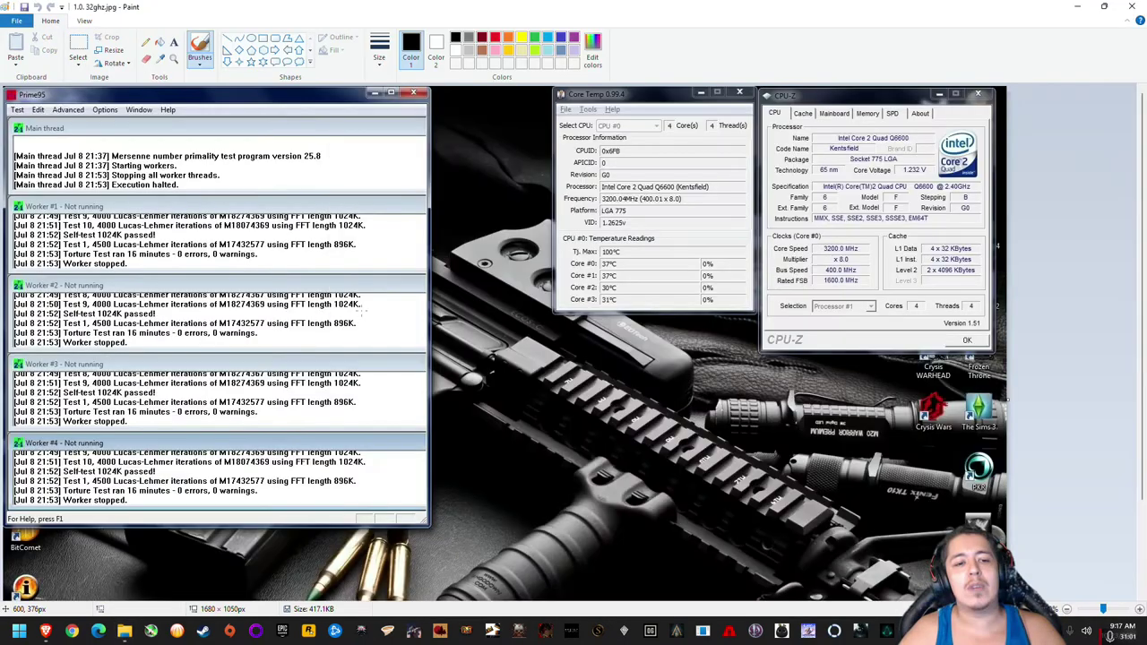
pyautogui.click(1134, 7)
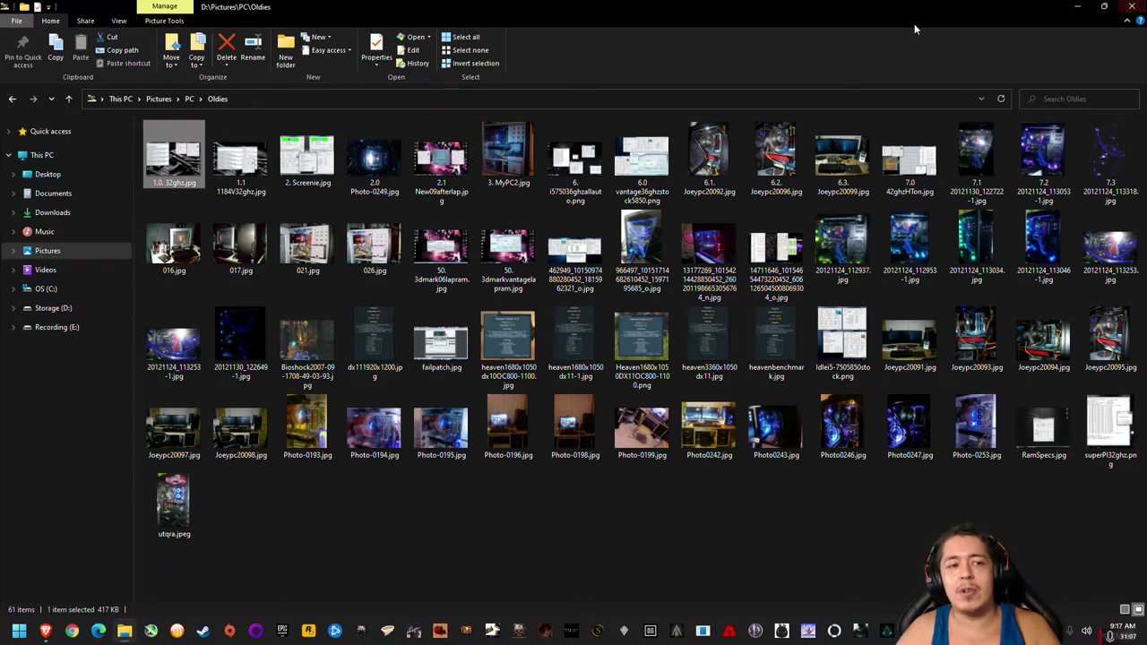
# Open 1.0. 32ghz.jpg with the Edit command and close Paint
pyautogui.rightClick(165, 169)
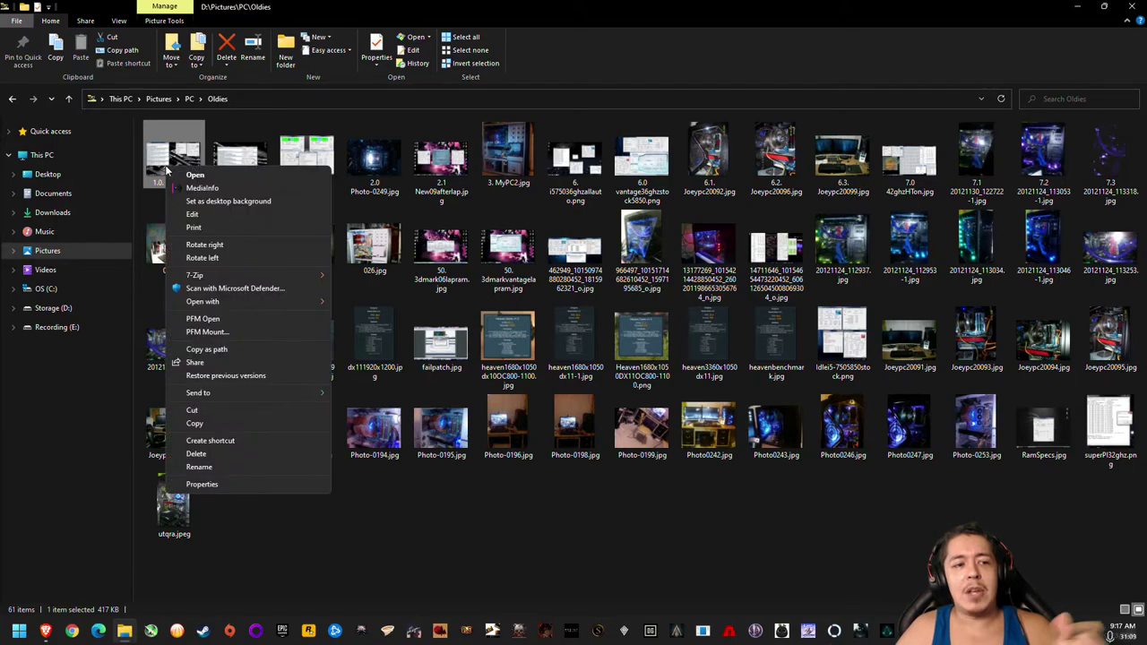
pyautogui.click(159, 155)
pyautogui.rightClick(160, 155)
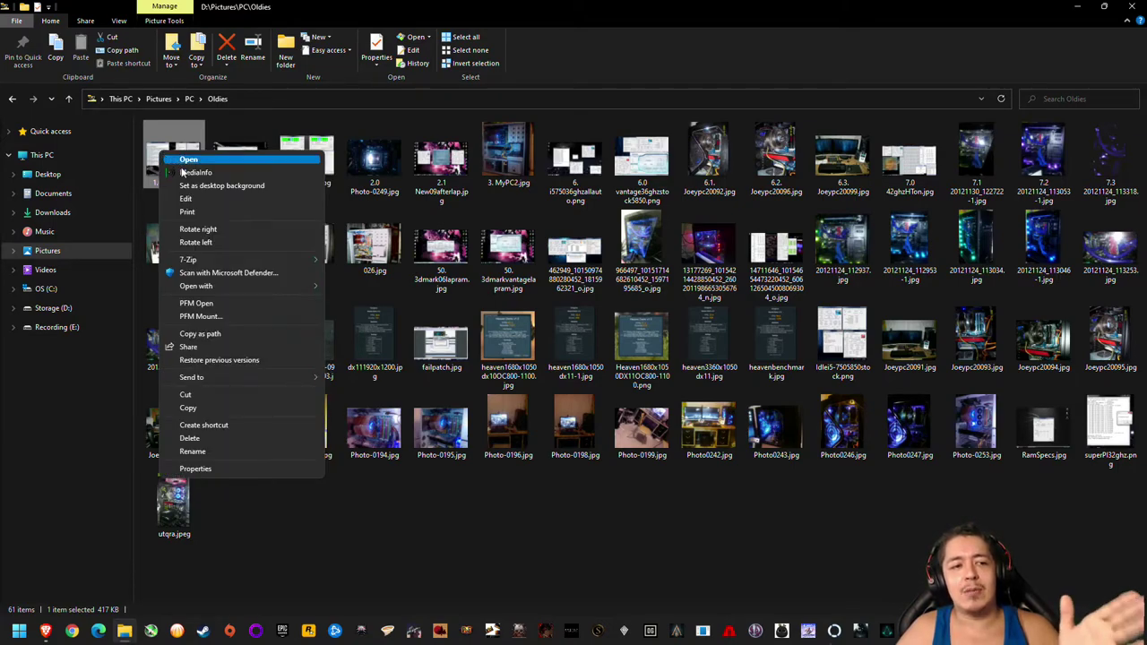
pyautogui.click(158, 155)
pyautogui.rightClick(185, 176)
pyautogui.click(195, 177)
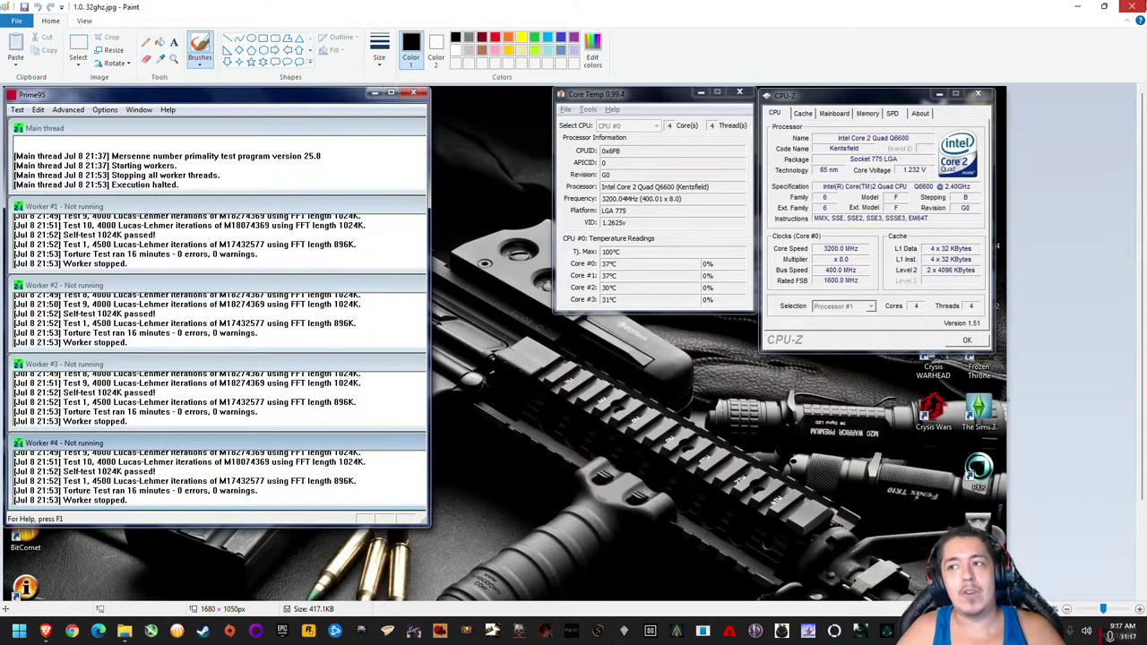
pyautogui.click(1131, 6)
# Open 1.1 1184V32ghz.jpg and 2. Screenie.jpg in turn with the Edit command, closing Paint after each
pyautogui.rightClick(231, 167)
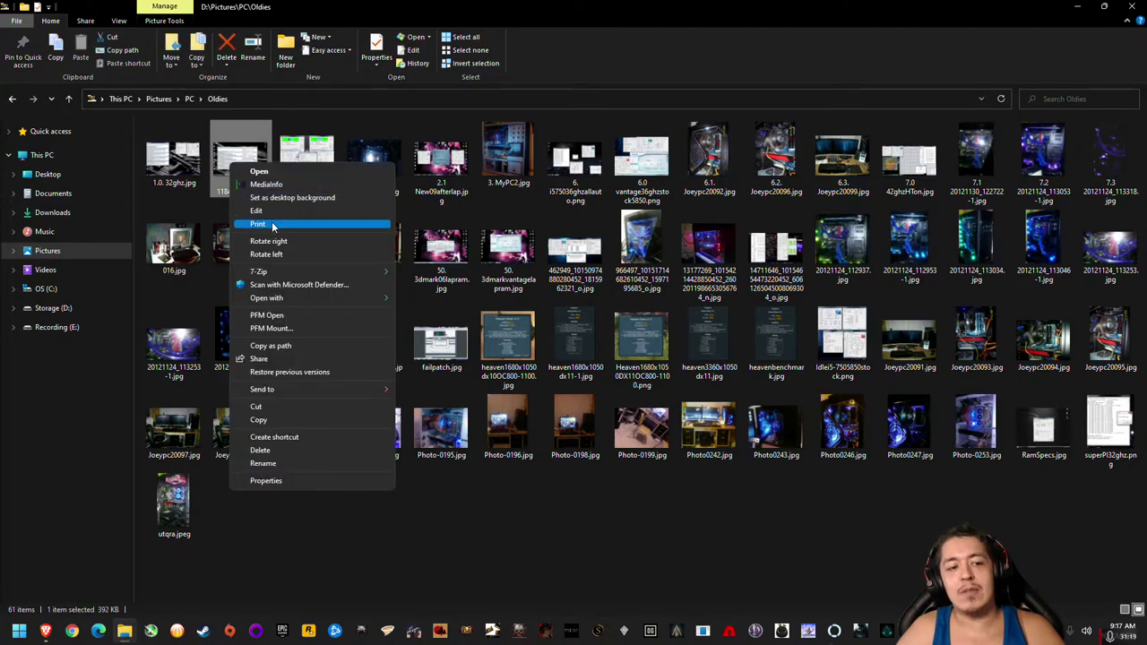
pyautogui.click(280, 211)
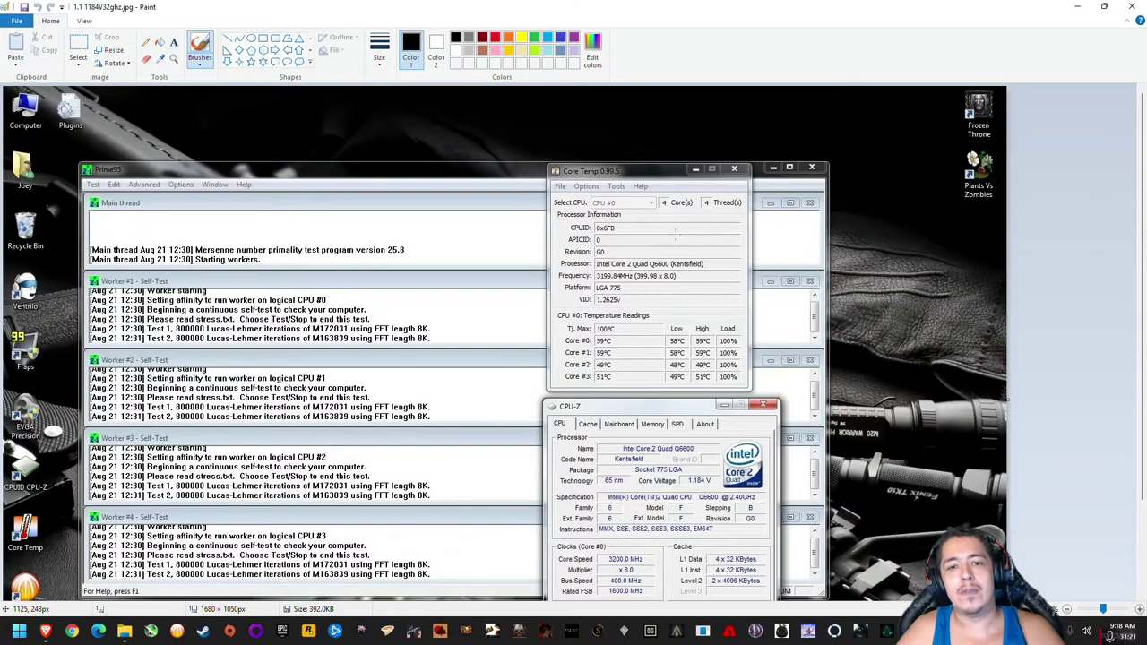
pyautogui.click(1131, 6)
pyautogui.rightClick(313, 161)
pyautogui.click(358, 204)
pyautogui.click(1132, 6)
pyautogui.click(193, 166)
# Switch to the Brave browser and bring up the Winaero article "Change App for Edit Image Context Menu Command"
pyautogui.click(45, 631)
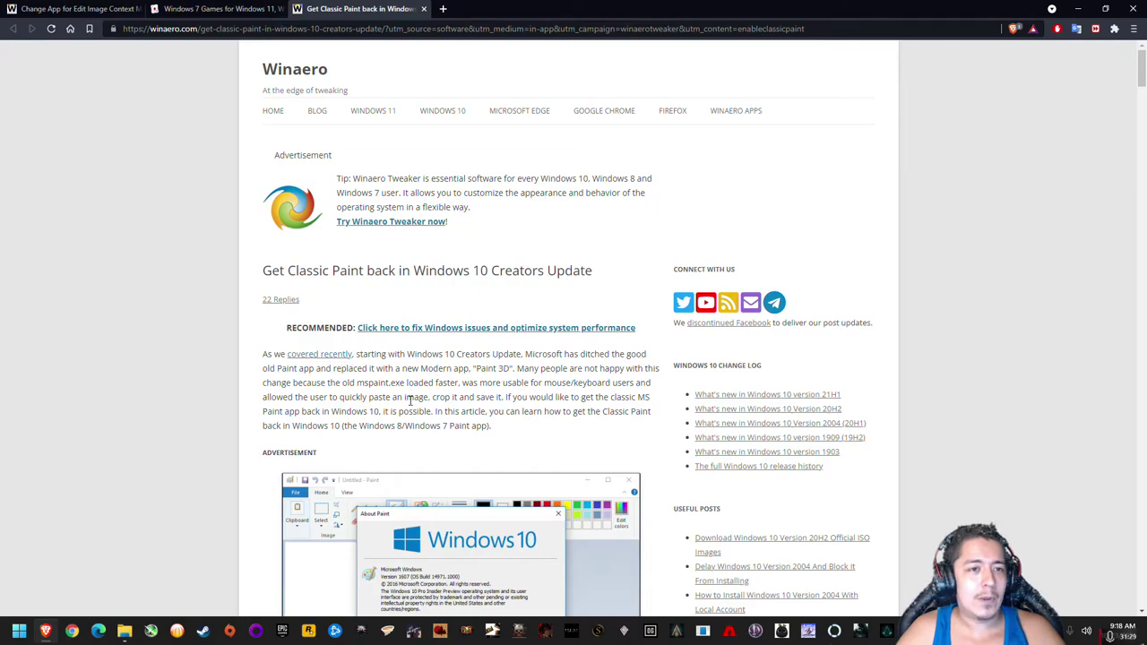
pyautogui.click(230, 8)
pyautogui.click(88, 8)
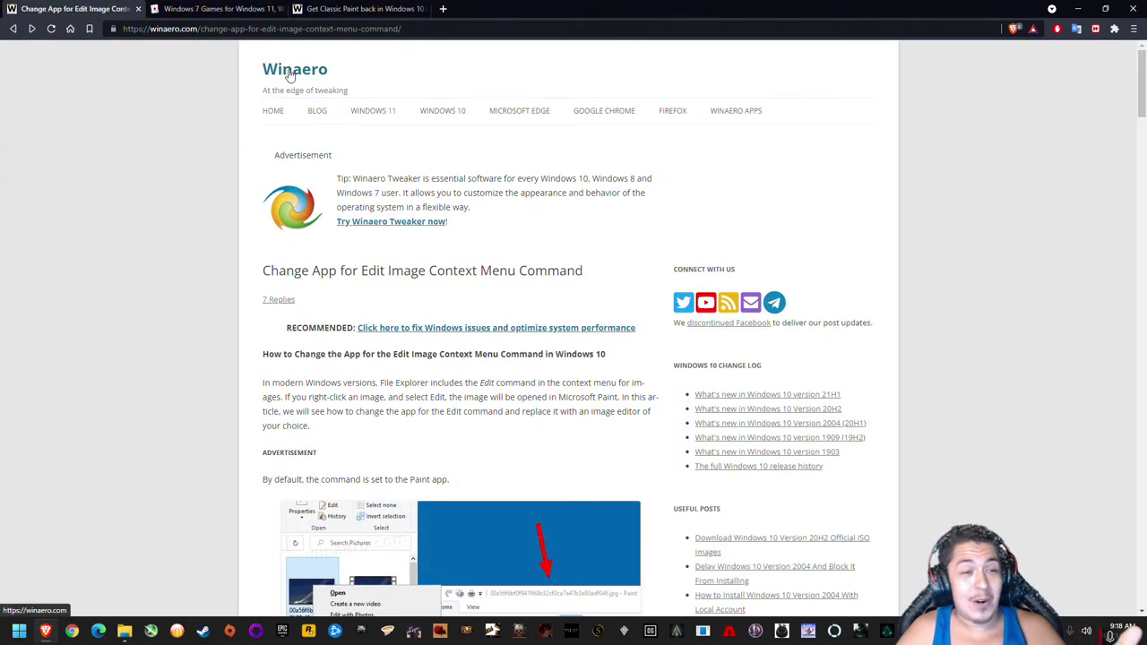
# Read through the article to its Registry Editor instructions for changing the image Edit command's app
pyautogui.scroll(-4, 423, 250)
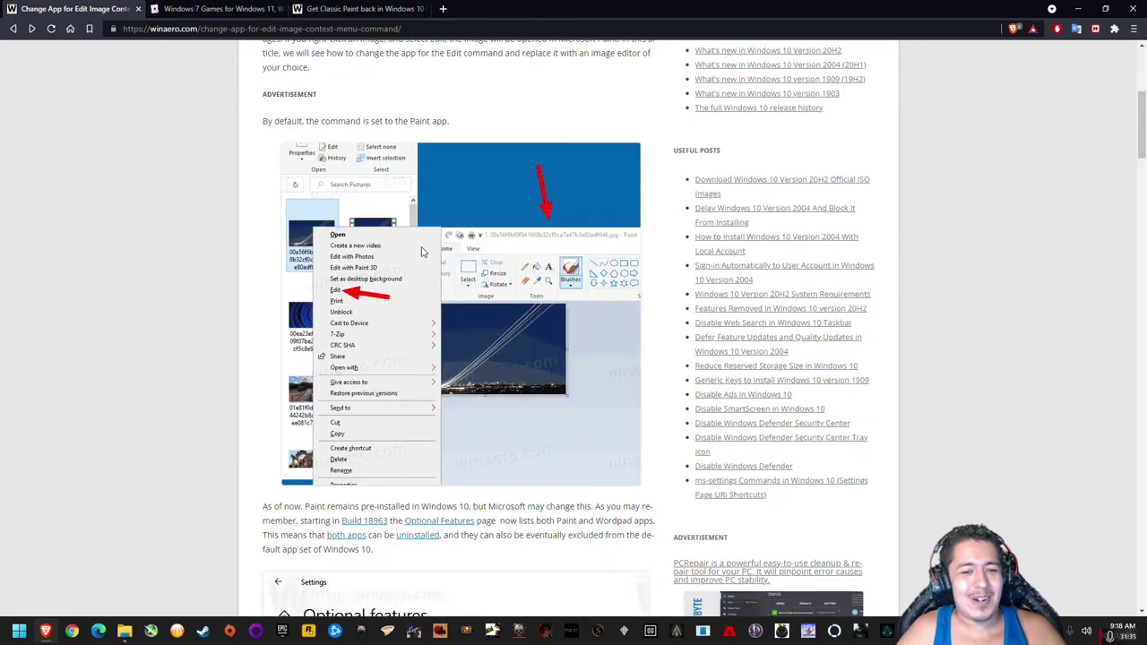
pyautogui.scroll(3, 423, 251)
pyautogui.scroll(2, 423, 251)
pyautogui.scroll(-3, 423, 250)
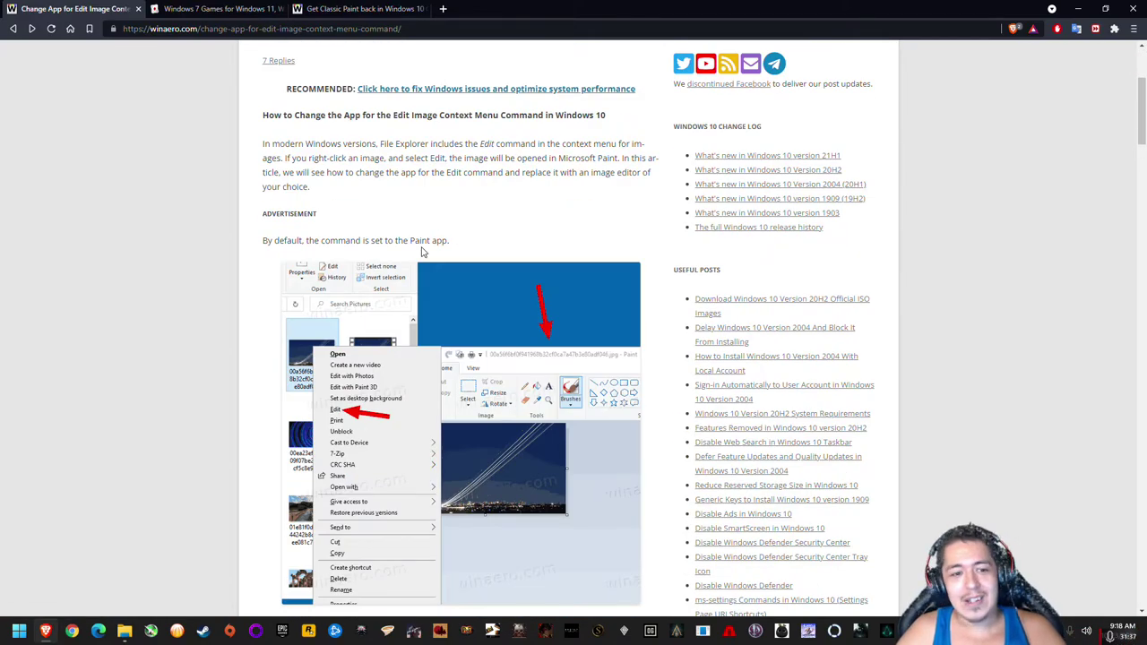
pyautogui.scroll(-12, 423, 250)
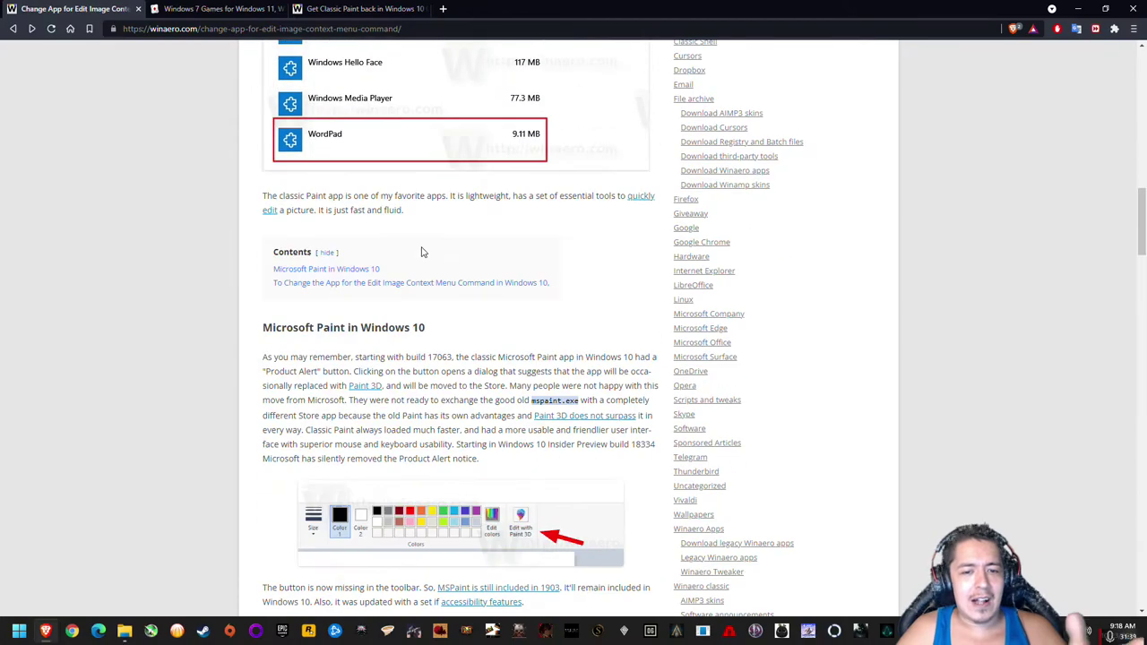
pyautogui.scroll(-3, 423, 252)
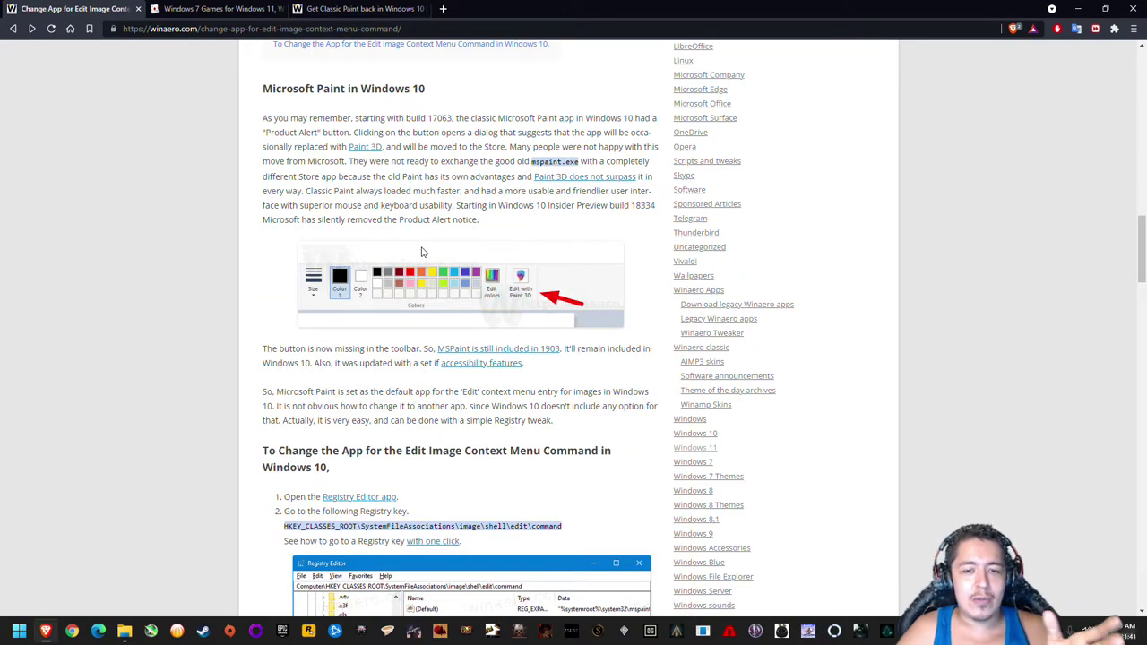
pyautogui.scroll(-2, 423, 252)
pyautogui.scroll(-2, 423, 252)
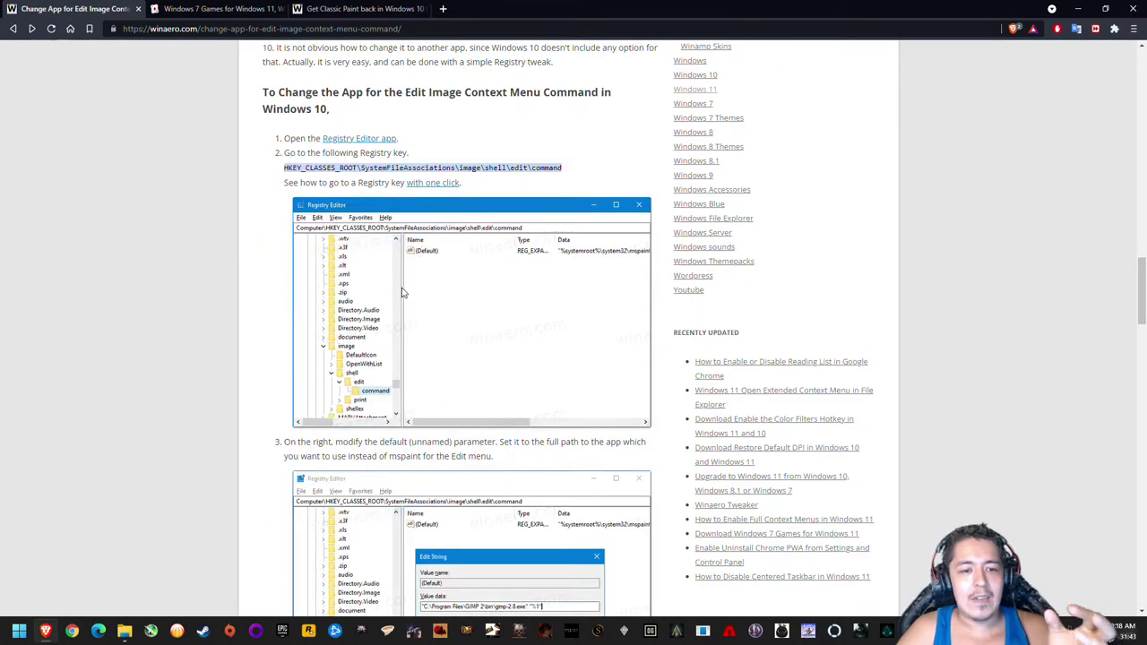
pyautogui.scroll(1, 399, 307)
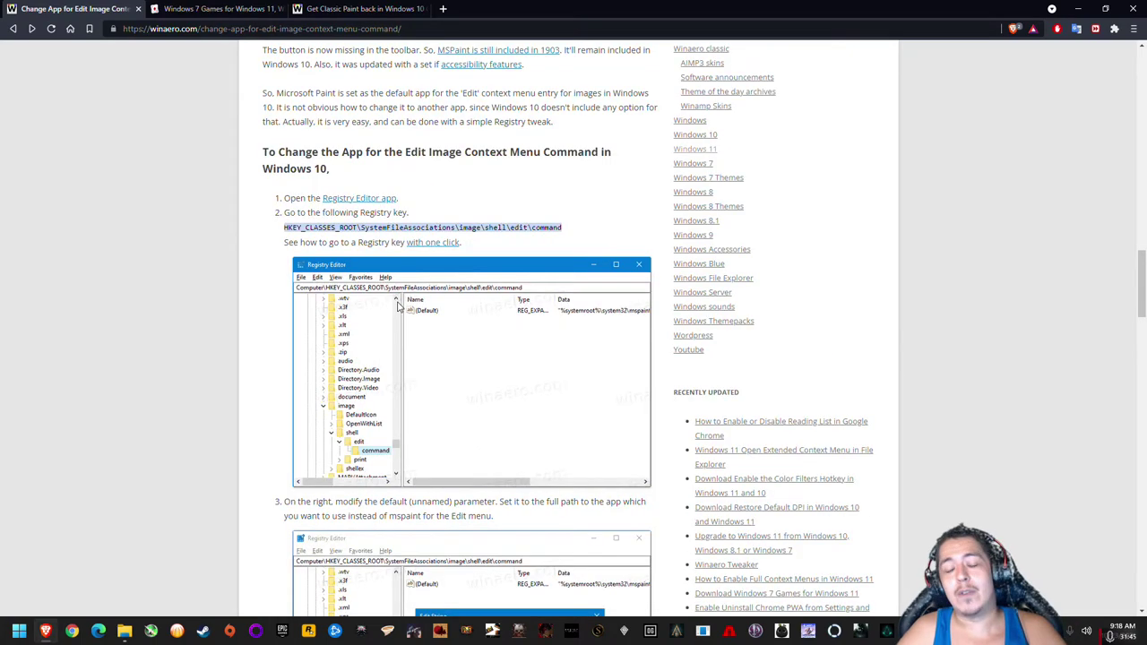
pyautogui.scroll(-1, 399, 305)
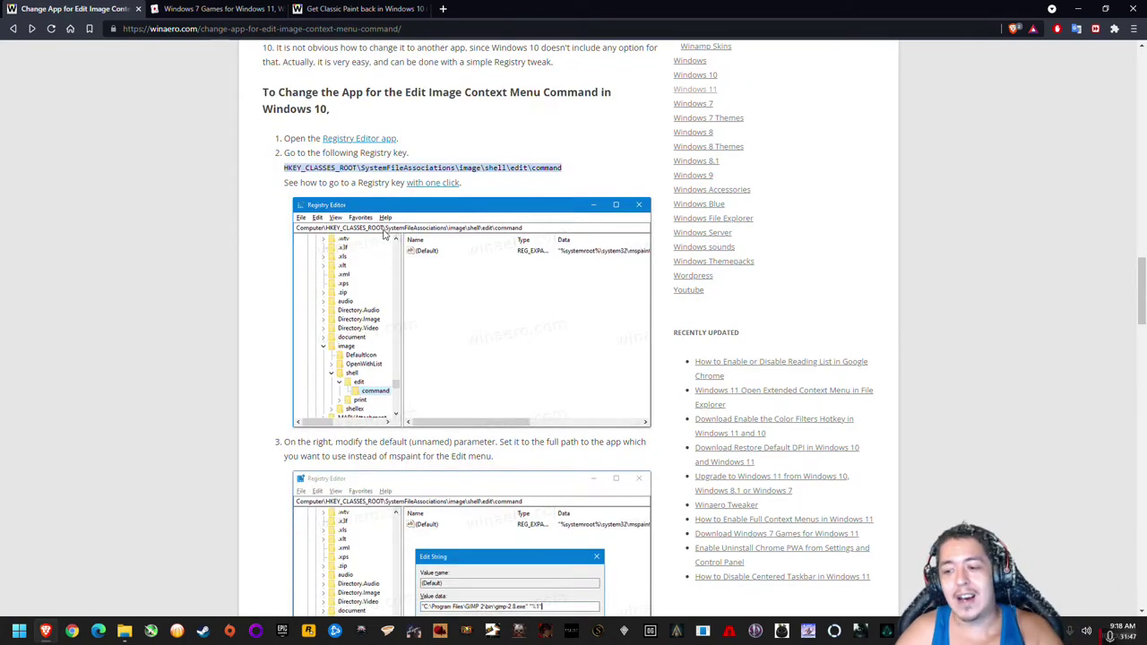
pyautogui.scroll(-1, 441, 353)
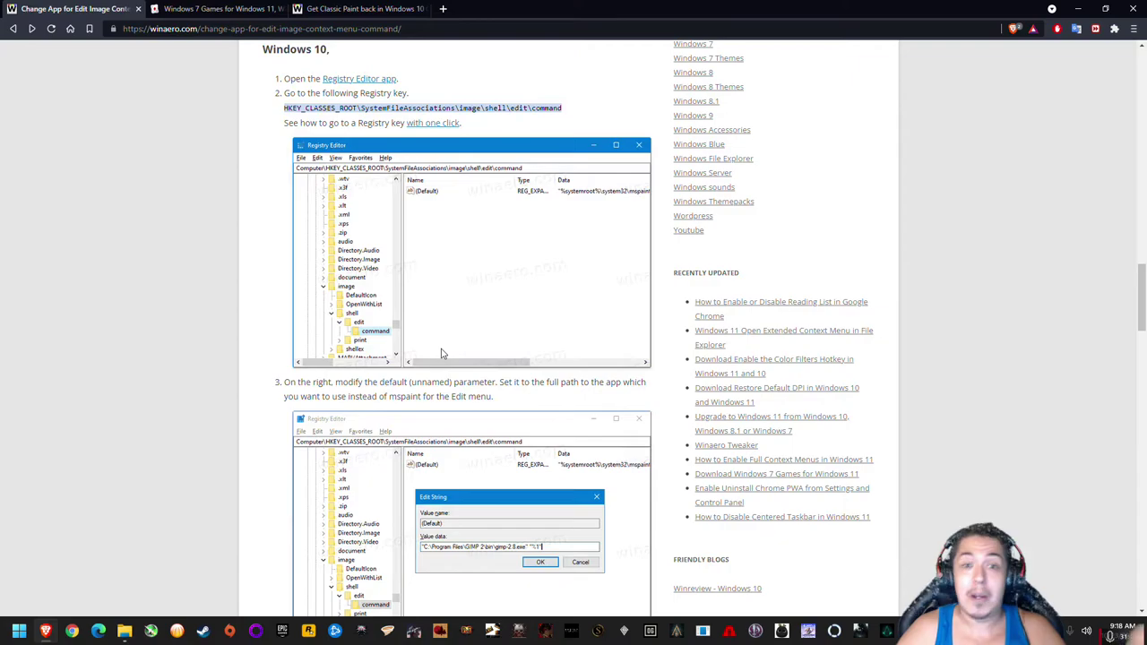
pyautogui.scroll(2, 440, 353)
# Search for and open Registry Editor, and arrange it side by side with the browser
pyautogui.click(19, 631)
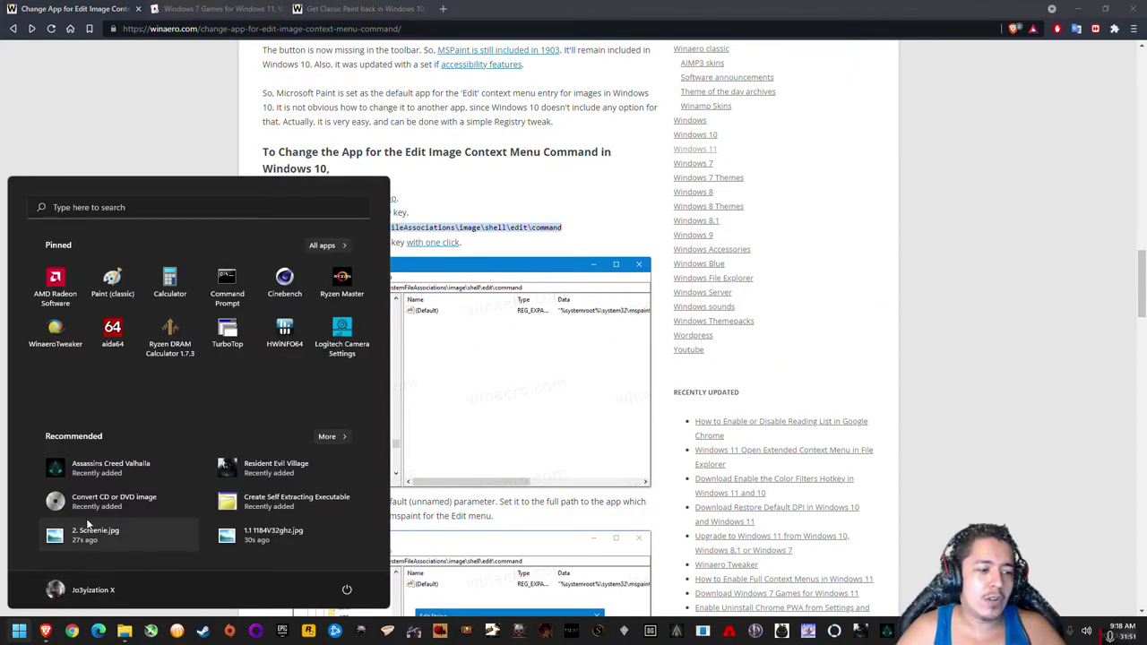
pyautogui.write('rege')
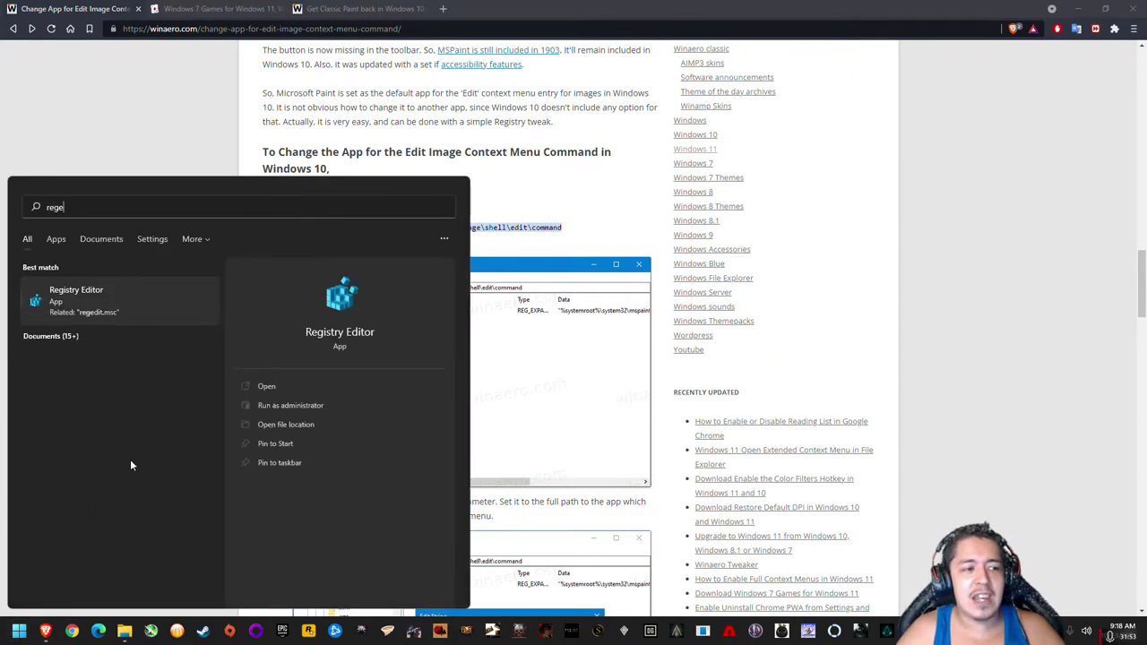
pyautogui.press('BackSpace')
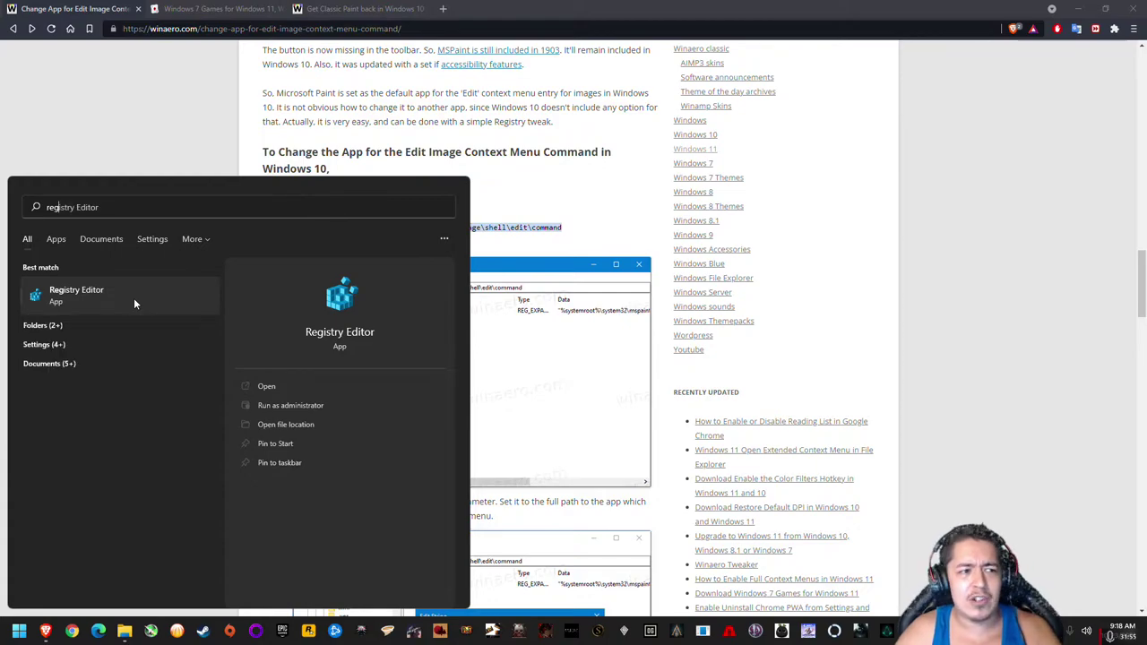
pyautogui.click(135, 293)
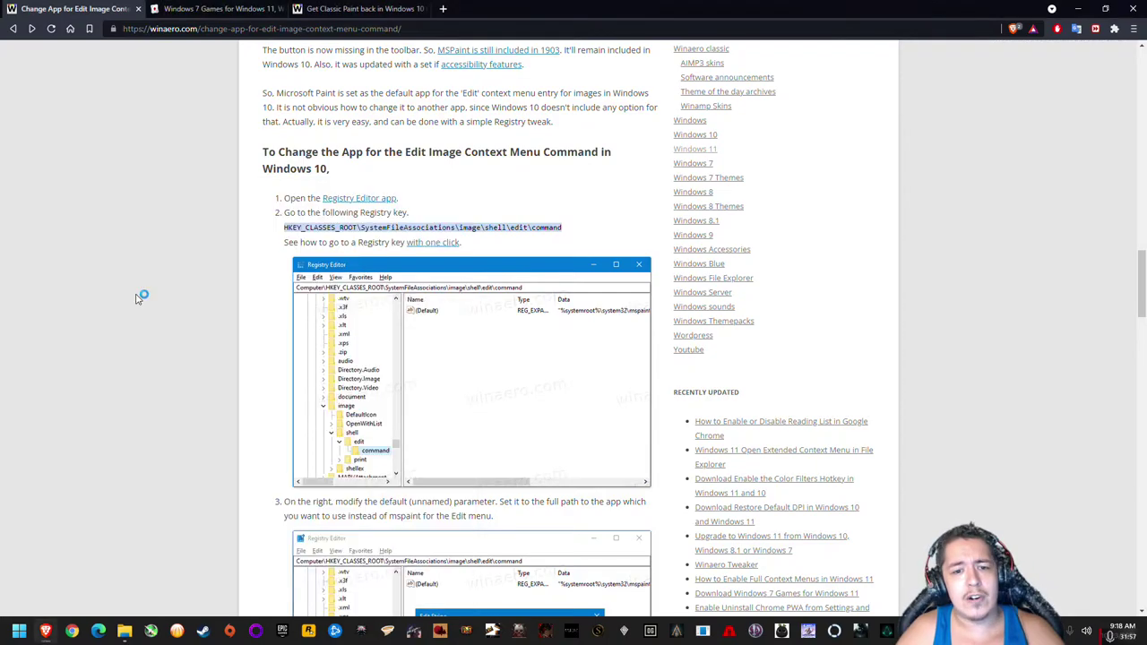
pyautogui.moveTo(701, 165); pyautogui.dragTo(1146, 251)
pyautogui.click(430, 231)
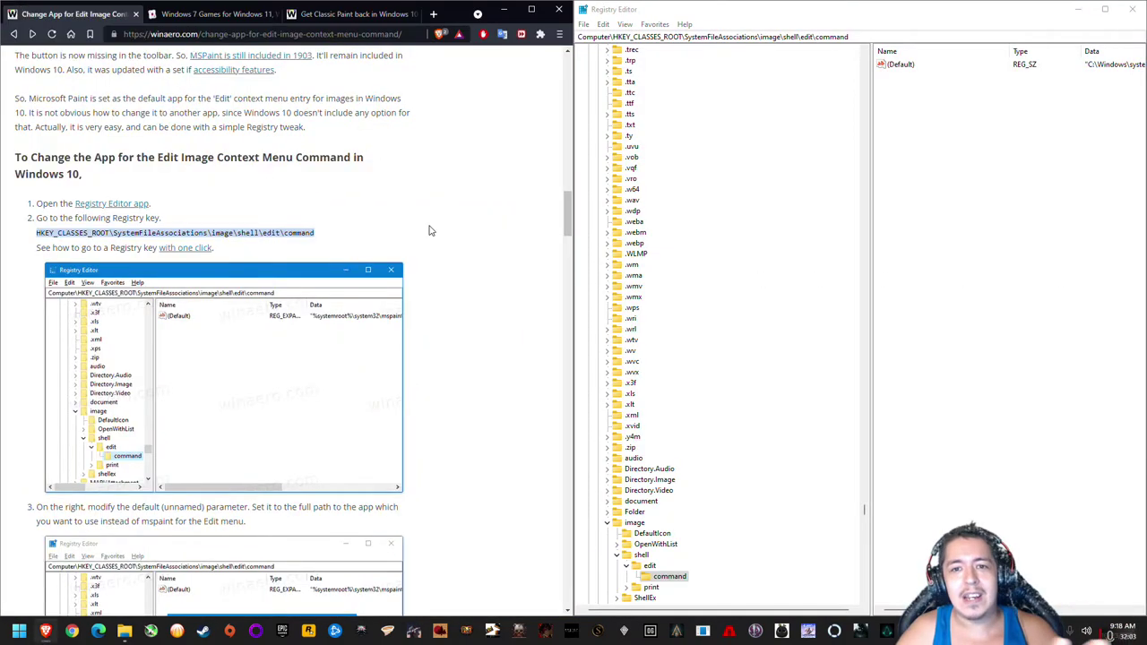
# Copy the registry path HKEY_CLASSES_ROOT\SystemFileAssociations\image\shell\edit\command from the article
pyautogui.click(643, 234)
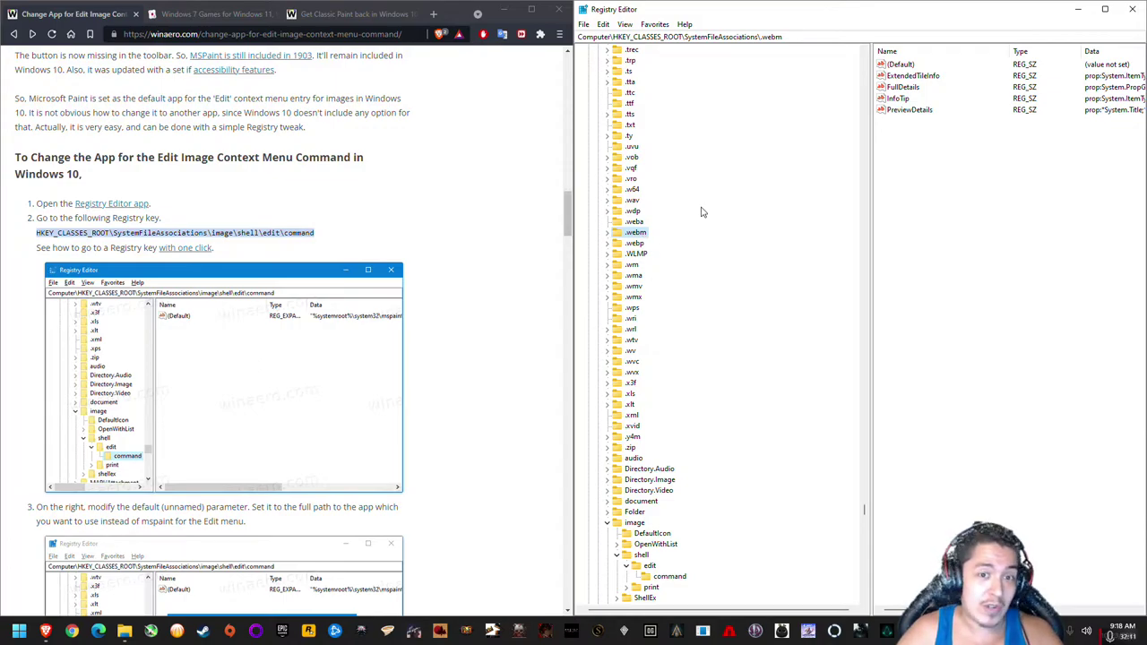
pyautogui.click(439, 346)
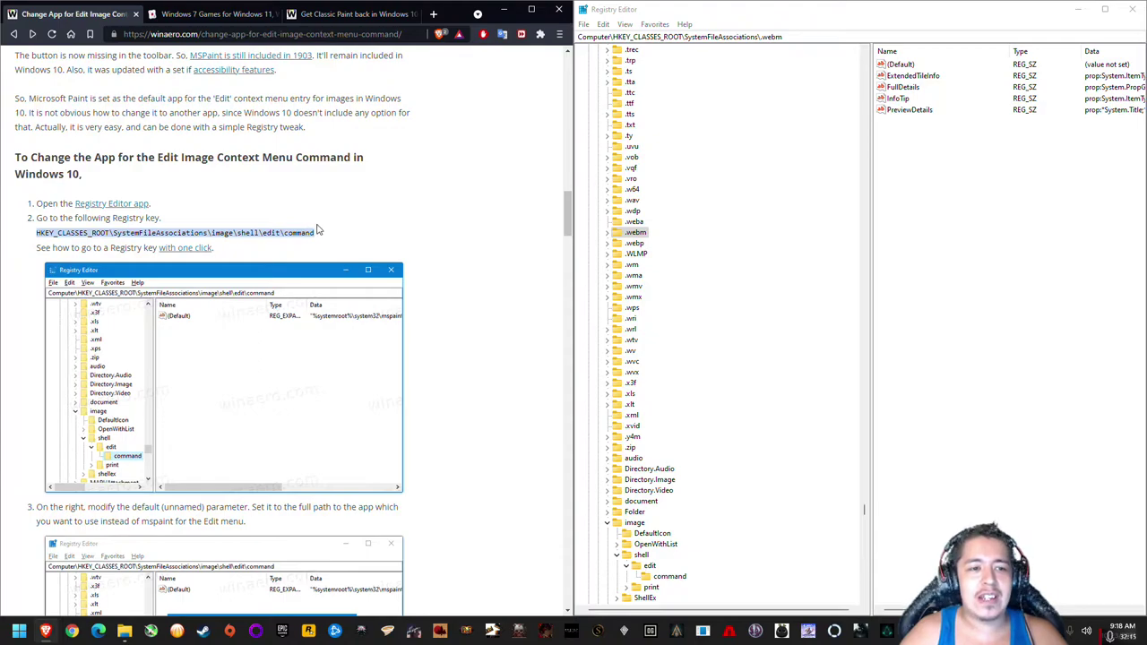
pyautogui.moveTo(316, 233)
pyautogui.mouseDown()
pyautogui.moveTo(37, 234)
pyautogui.moveTo(315, 242)
pyautogui.mouseUp()
pyautogui.hotkey('ctrl', 'c')
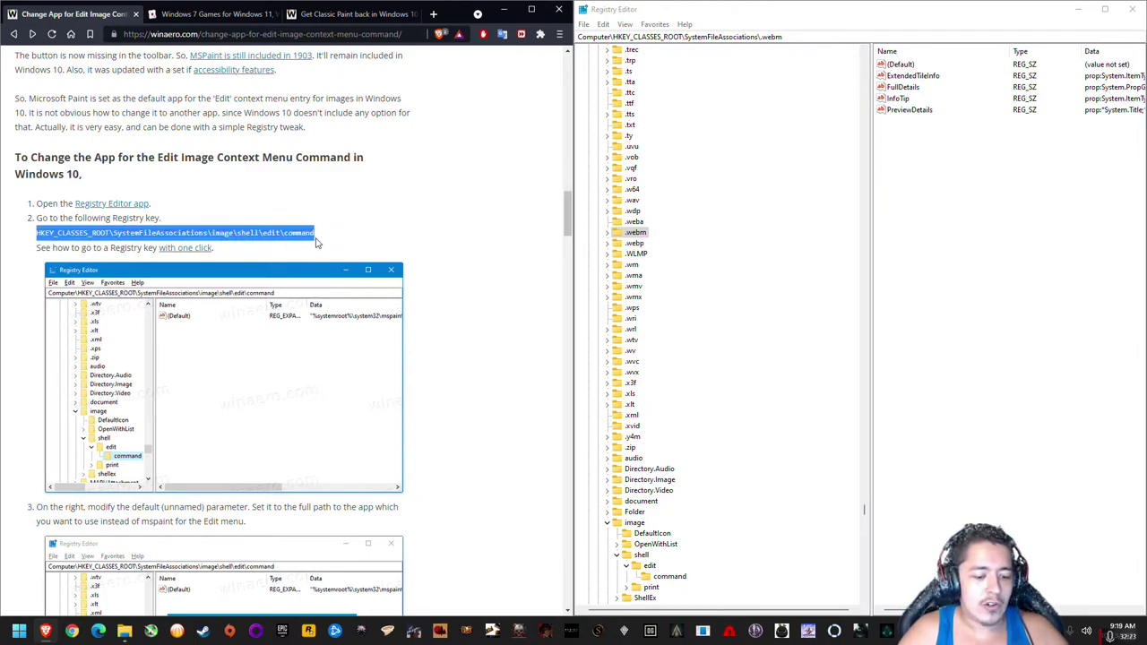
# Collapse the HKEY_CLASSES_ROOT branch in the registry tree
pyautogui.moveTo(784, 36)
pyautogui.mouseDown()
pyautogui.moveTo(636, 37)
pyautogui.moveTo(787, 36)
pyautogui.mouseUp()
pyautogui.click(596, 37)
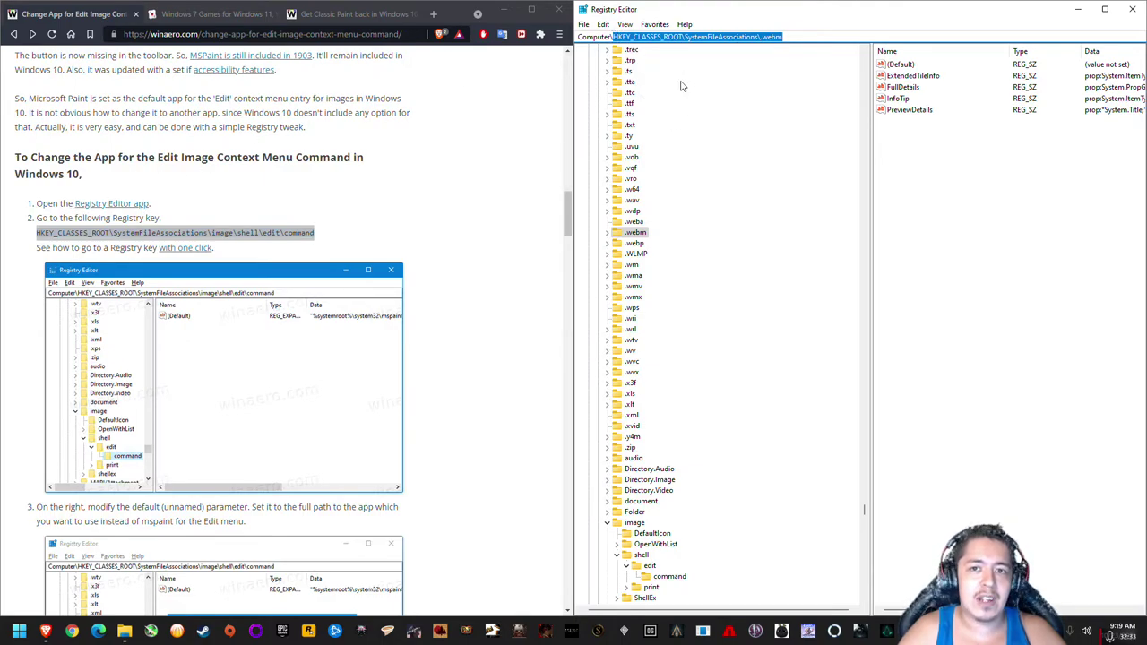
pyautogui.moveTo(865, 511); pyautogui.dragTo(888, 49)
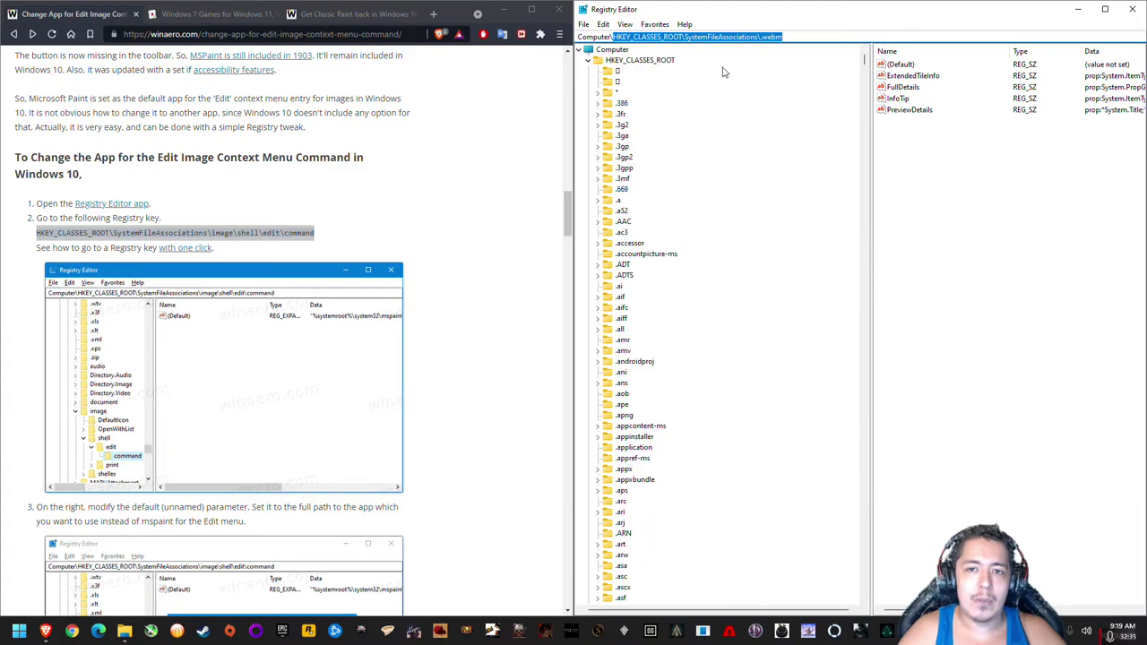
pyautogui.click(588, 60)
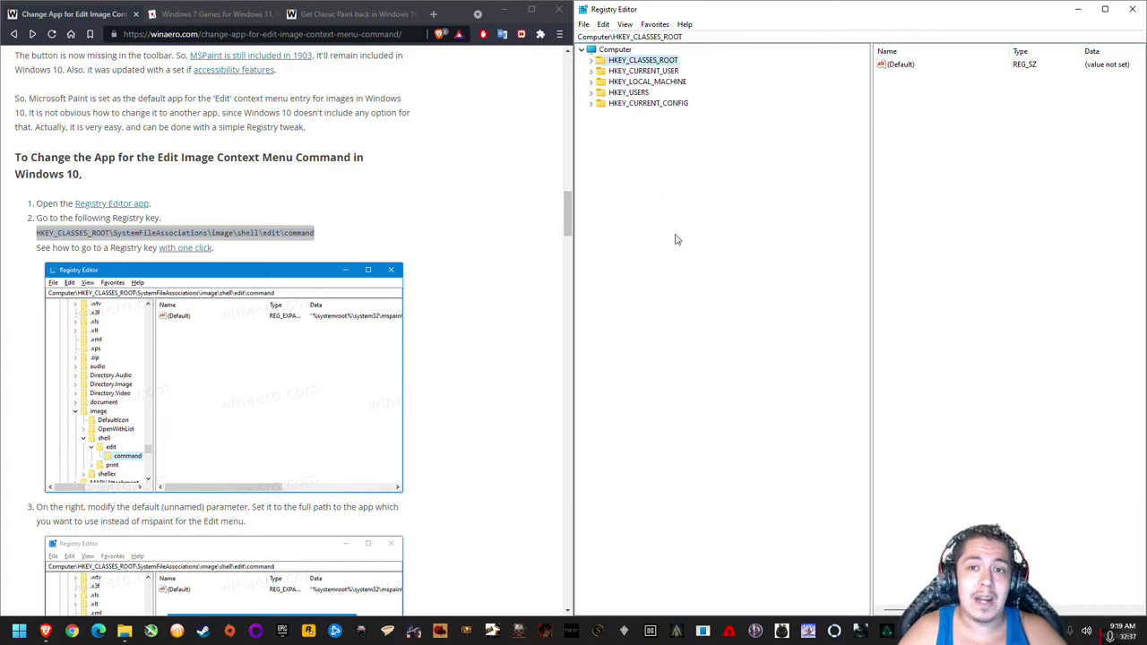
# Go to the registry key HKEY_CLASSES_ROOT\SystemFileAssociations\image\shell\edit\command using the copied path
pyautogui.moveTo(706, 39); pyautogui.dragTo(617, 39)
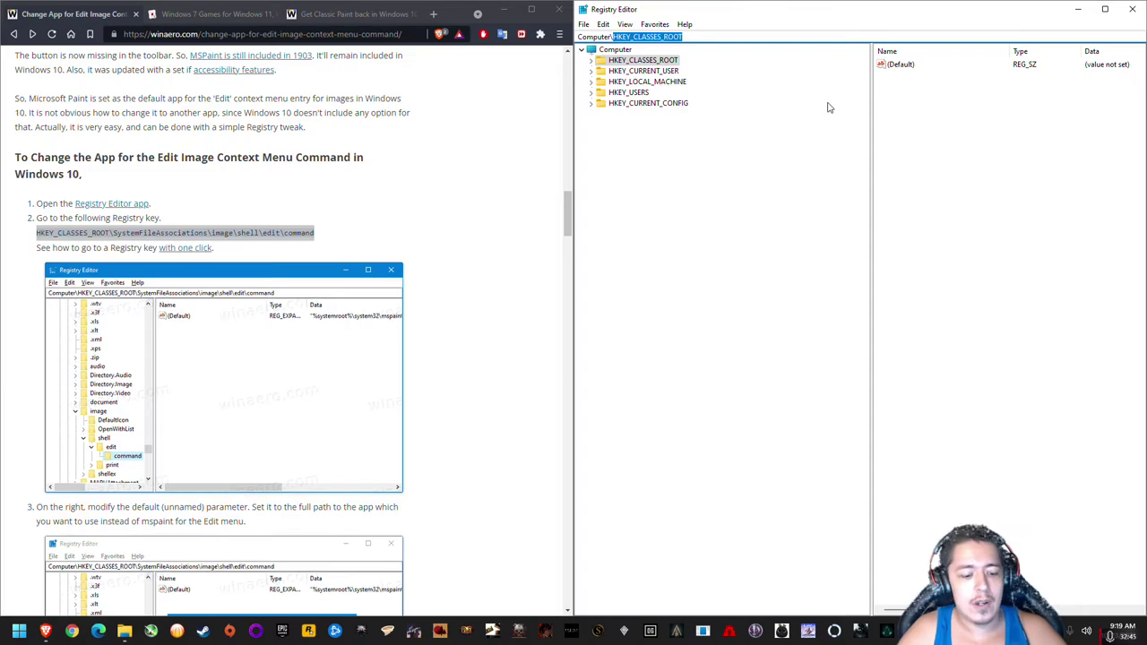
pyautogui.hotkey('ctrl', 'v')
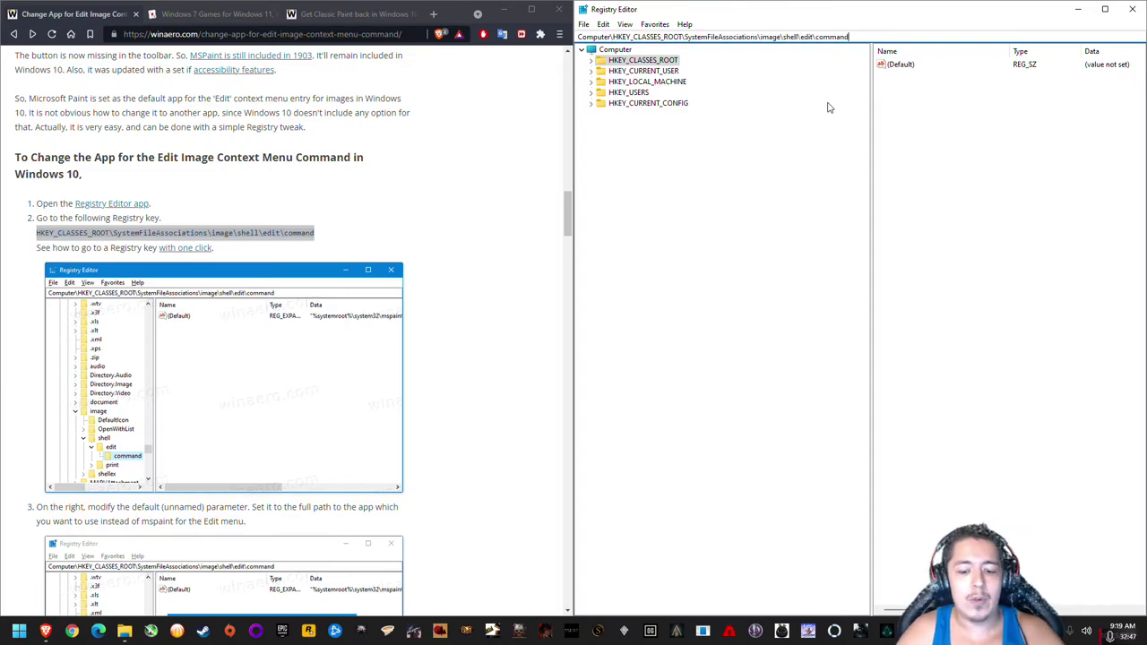
pyautogui.press('Return')
pyautogui.scroll(-6, 730, 345)
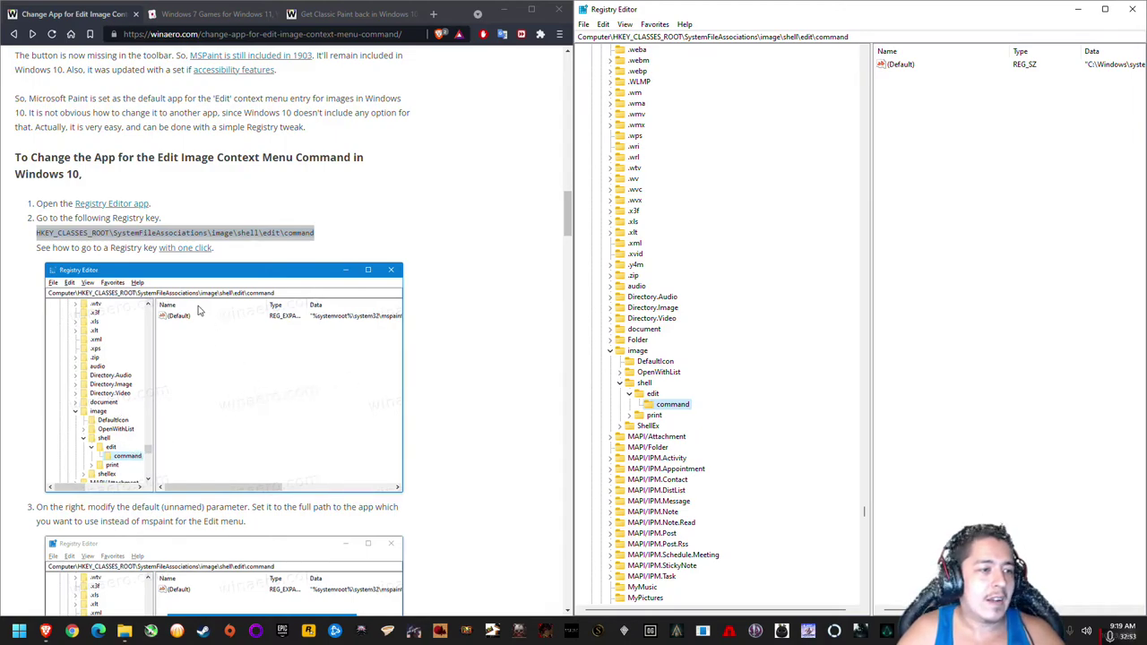
# Compare the article's key tree with the shell, print, edit and command keys under image in the registry
pyautogui.click(278, 498)
pyautogui.scroll(-2, 285, 492)
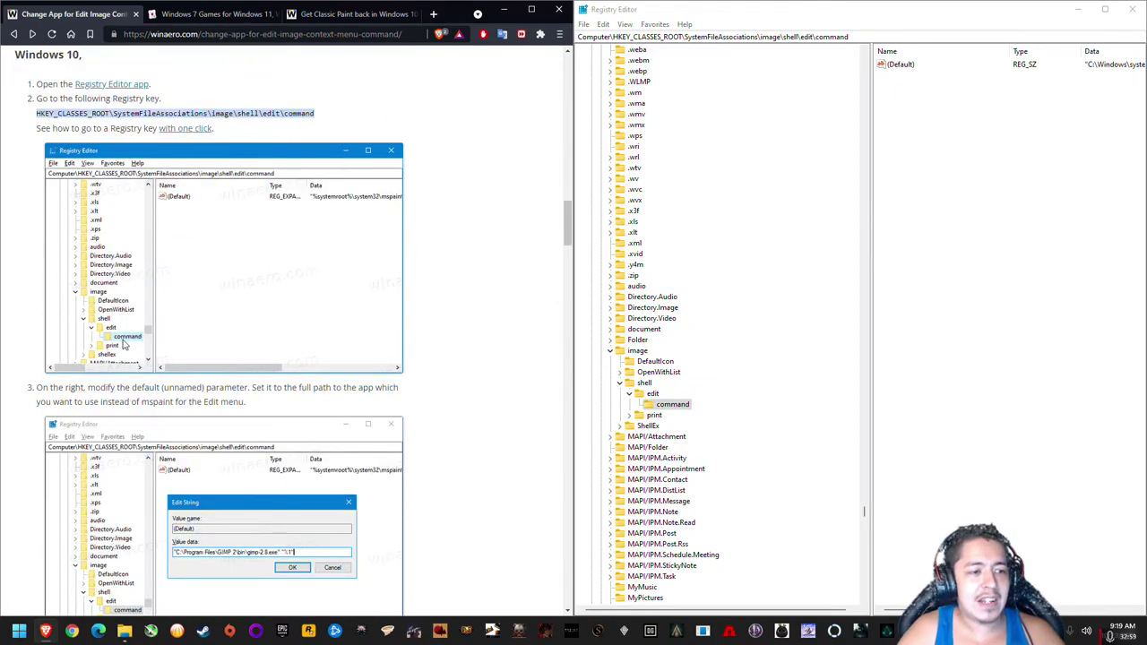
pyautogui.click(646, 384)
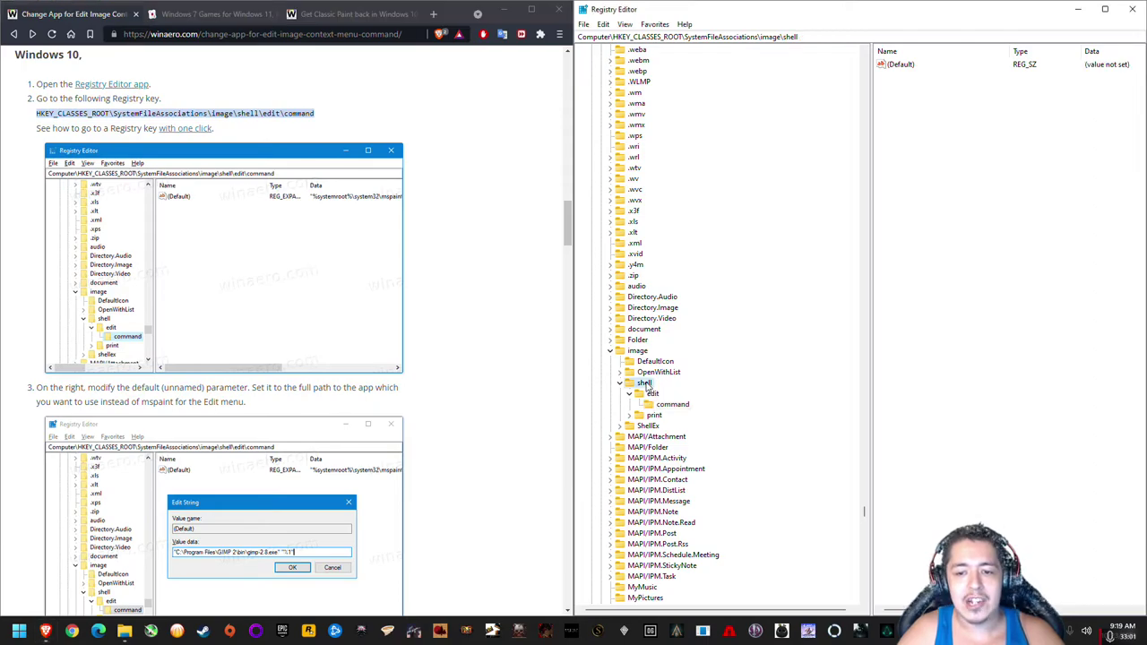
pyautogui.click(654, 414)
pyautogui.click(652, 394)
pyautogui.click(668, 404)
pyautogui.click(644, 384)
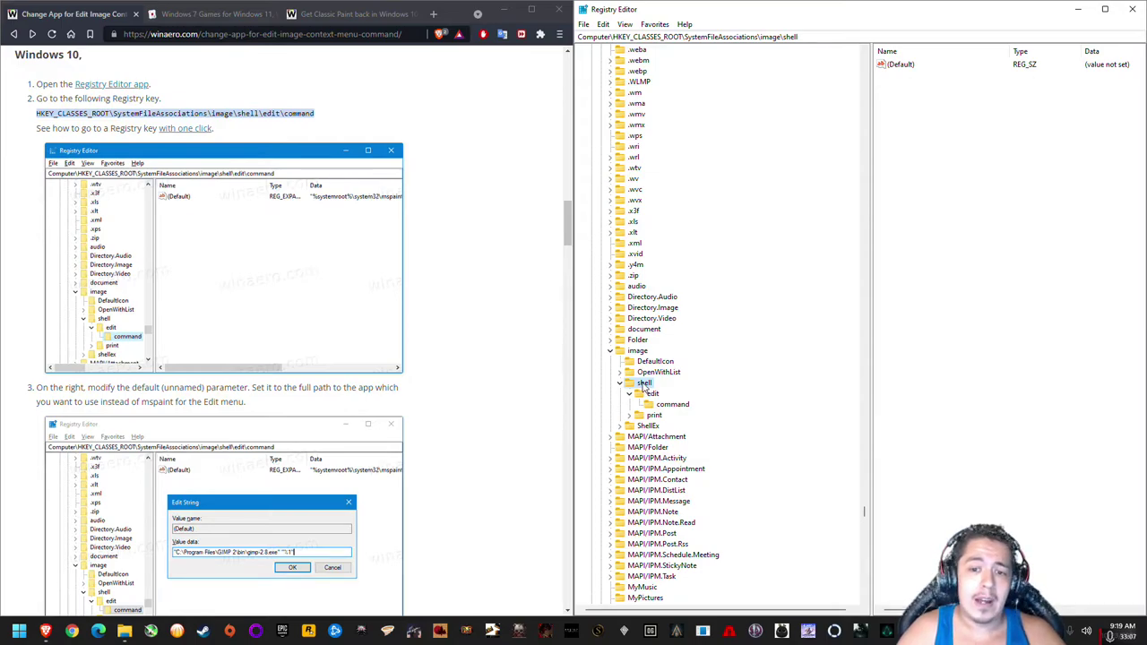
# Show the options for adding a new key under shell and under edit, dismiss them, and select the command key
pyautogui.rightClick(644, 383)
pyautogui.moveTo(695, 405)
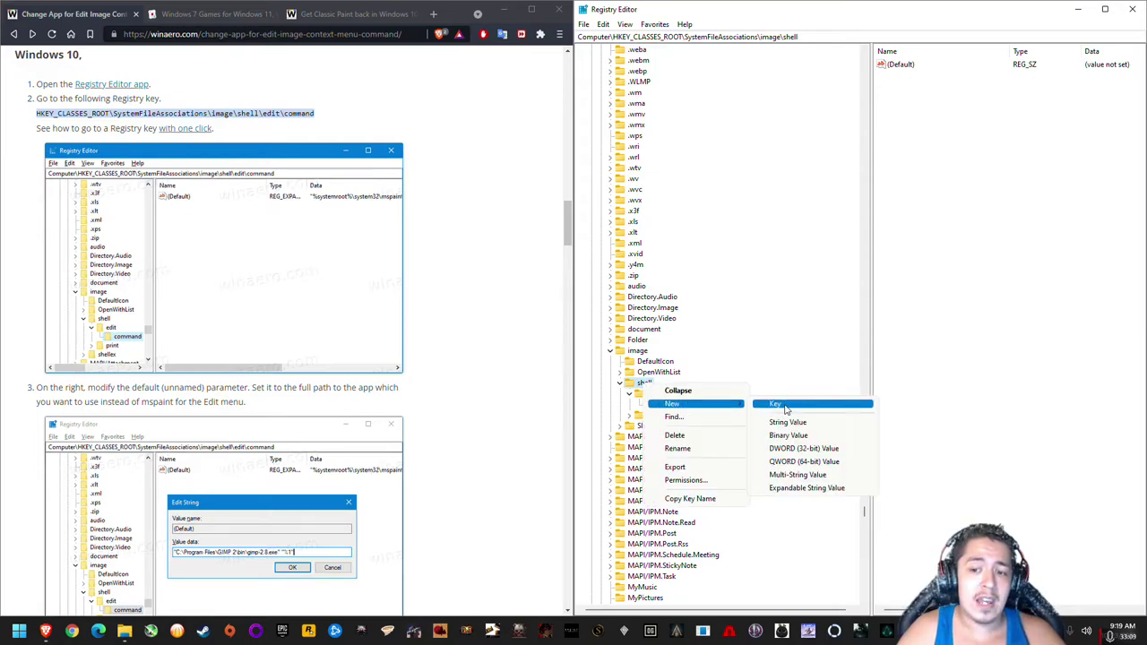
pyautogui.click(778, 374)
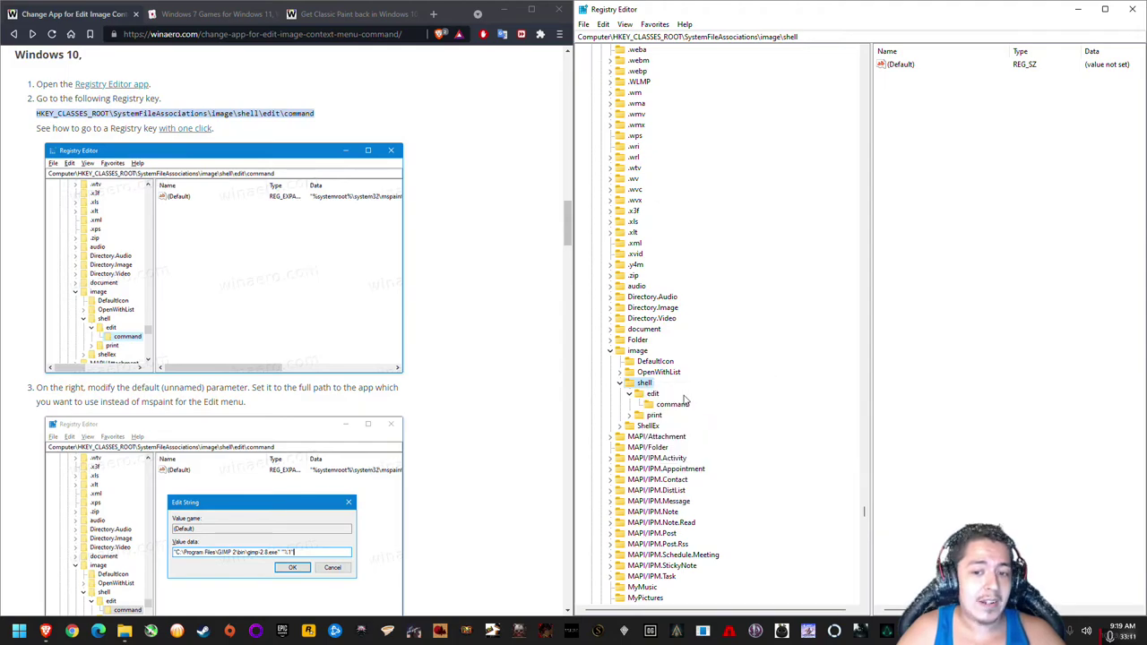
pyautogui.click(652, 396)
pyautogui.rightClick(652, 397)
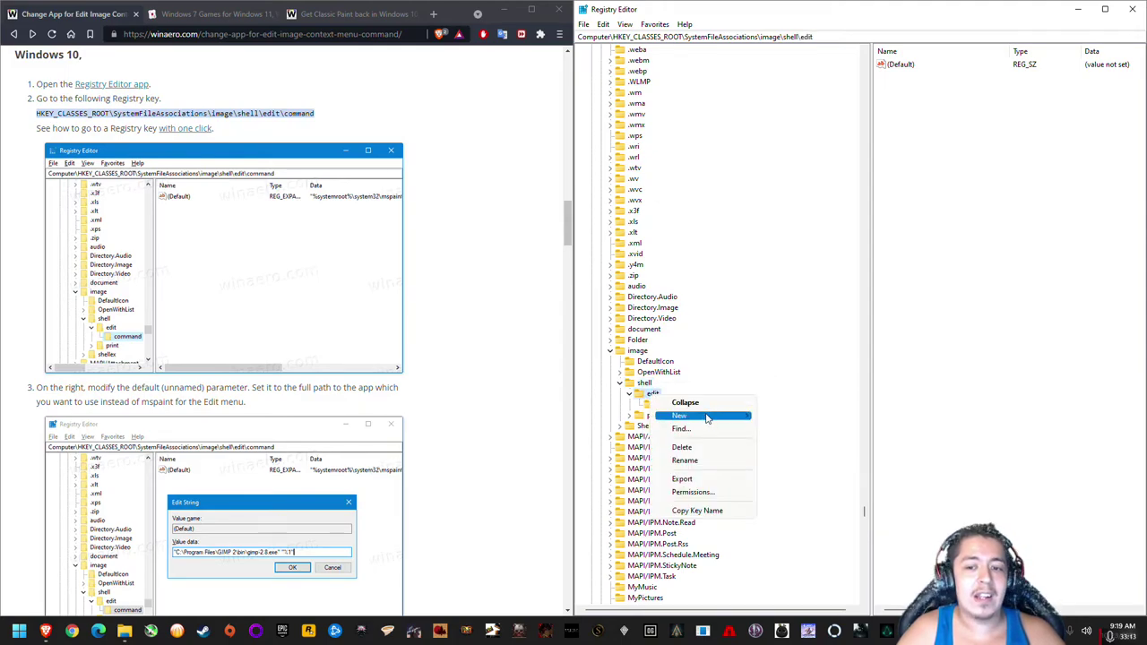
pyautogui.moveTo(707, 417)
pyautogui.click(794, 377)
pyautogui.click(663, 405)
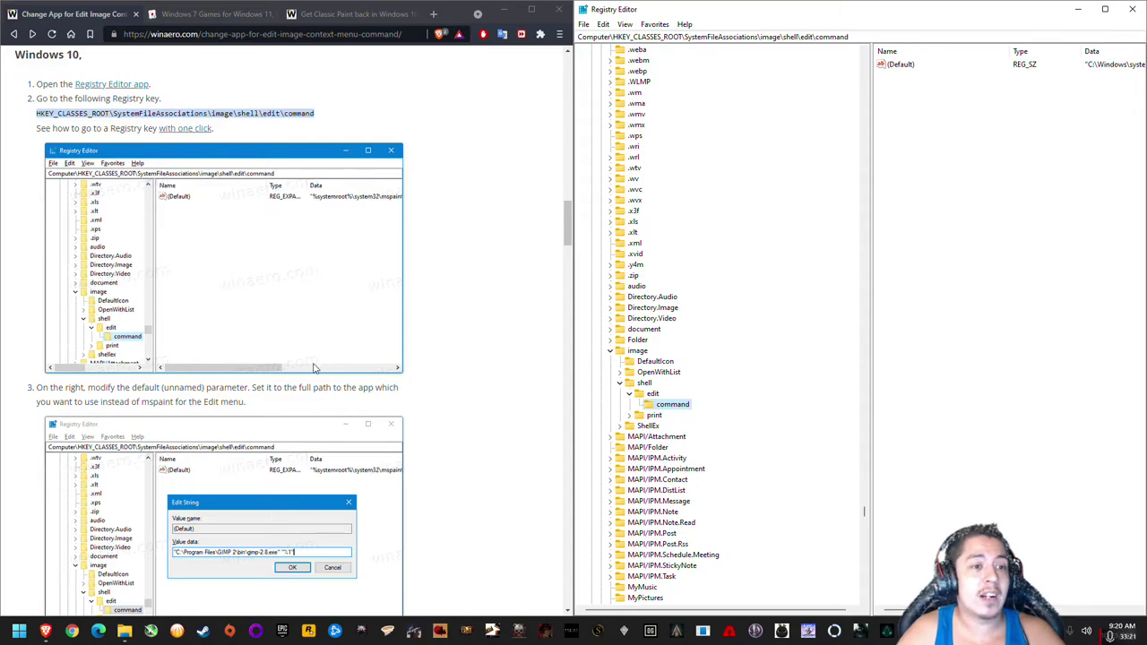
# Open the command key's (Default) value for editing and examine its executable path and "%1" argument against the article's example
pyautogui.click(538, 335)
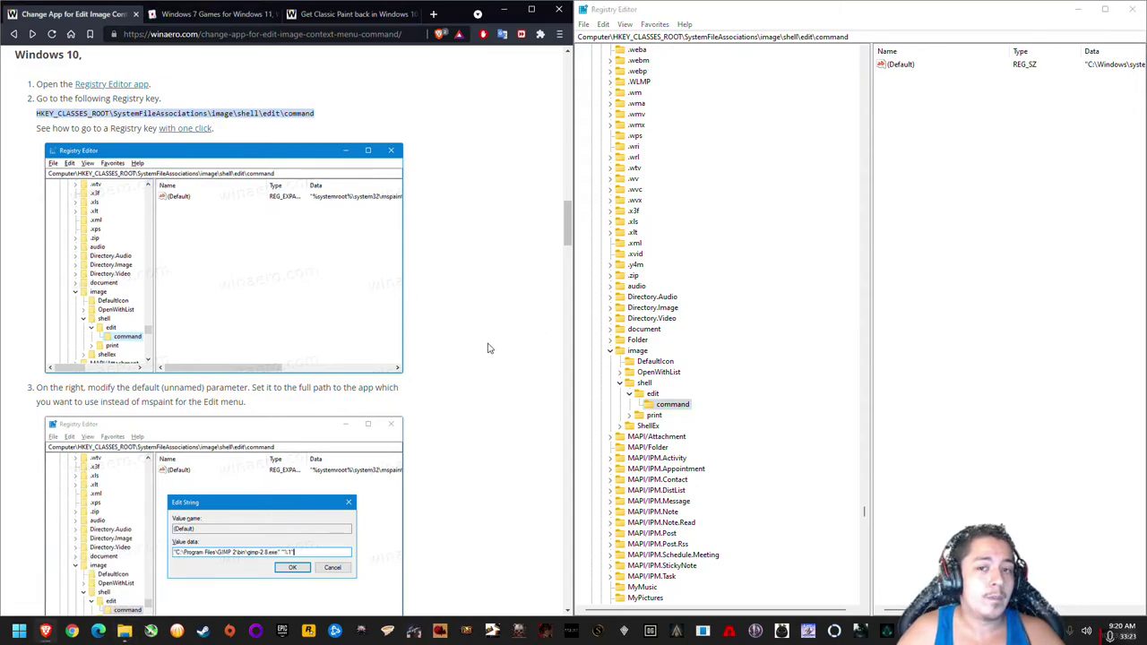
pyautogui.scroll(-2, 487, 348)
pyautogui.click(901, 68)
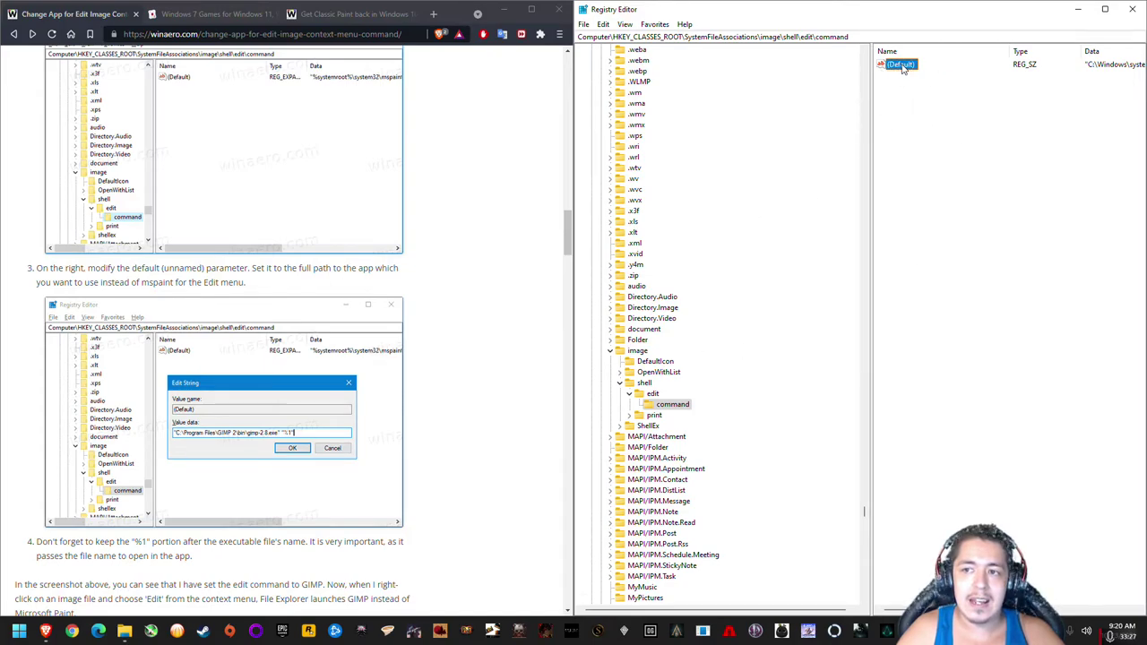
pyautogui.doubleClick(892, 69)
pyautogui.click(626, 122)
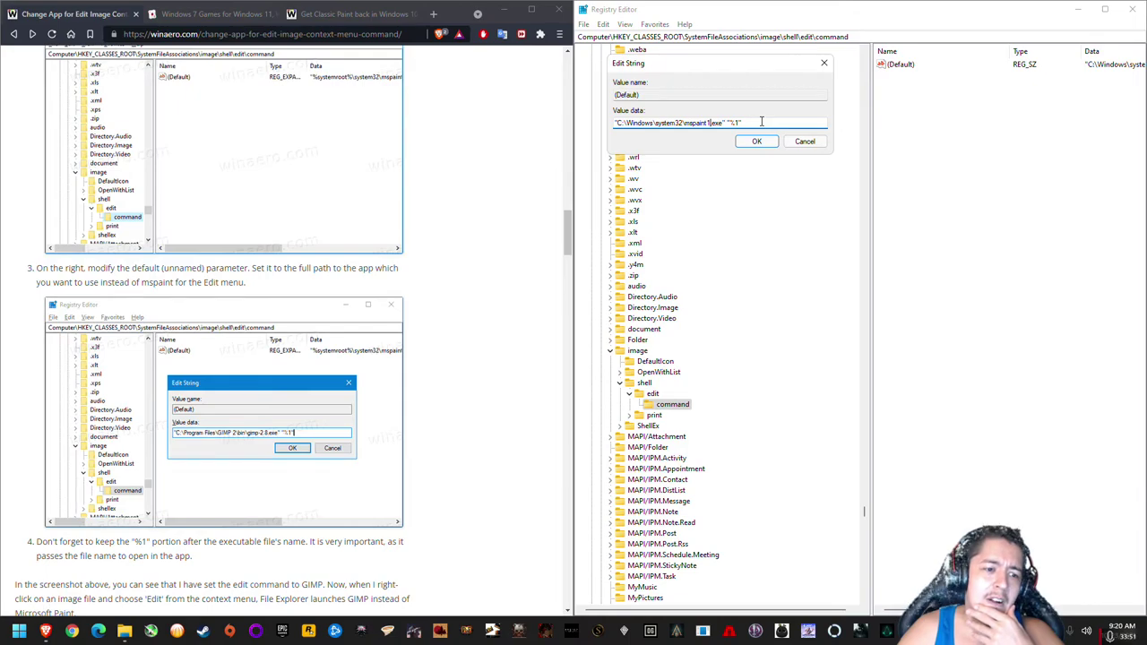
pyautogui.moveTo(768, 123); pyautogui.dragTo(590, 126)
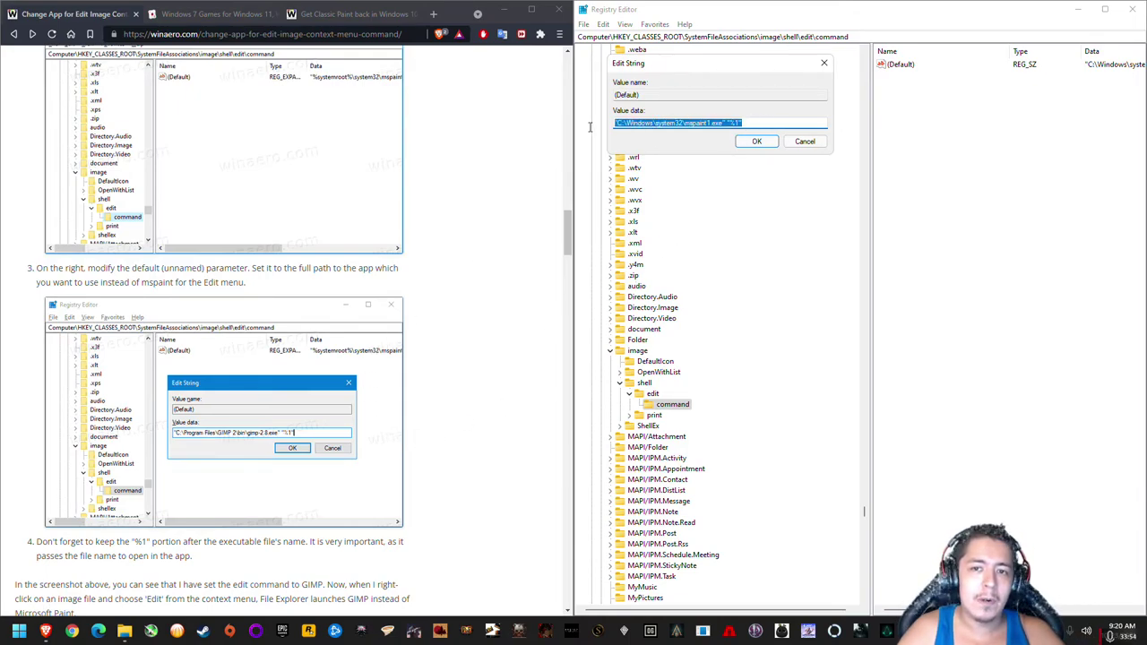
pyautogui.click(665, 123)
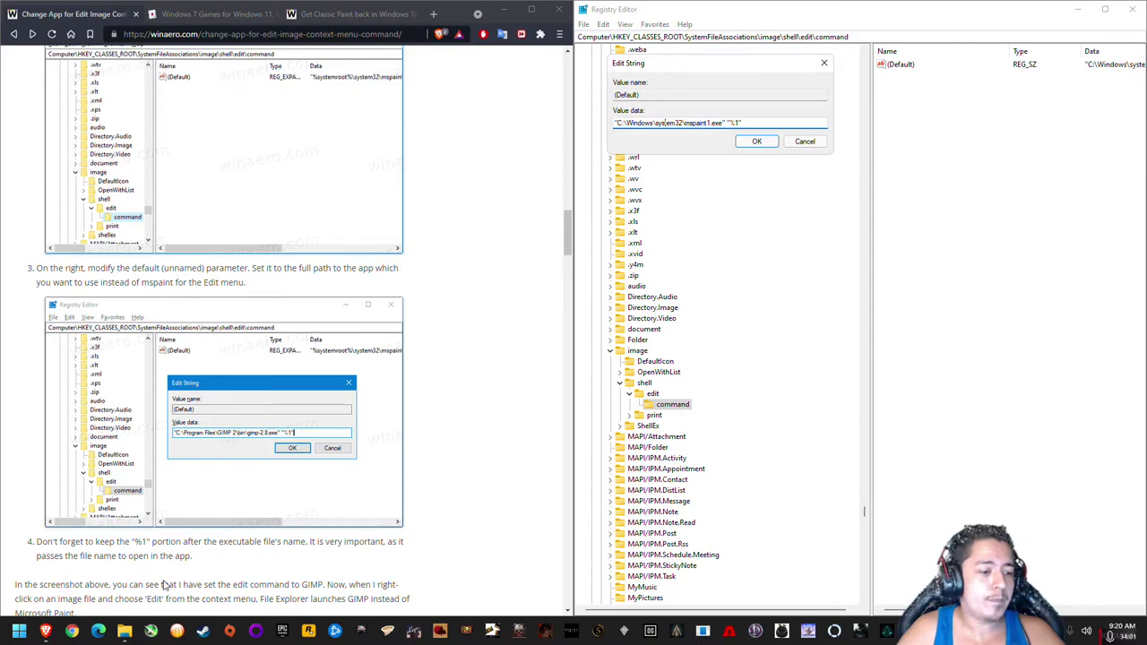
pyautogui.moveTo(49, 631)
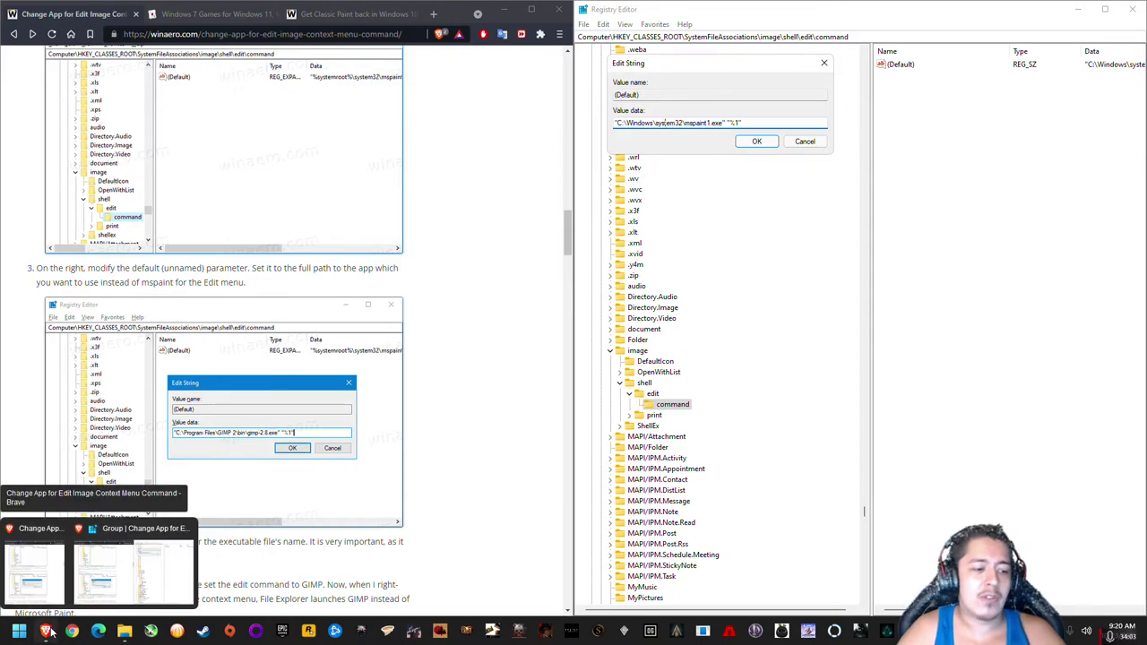
pyautogui.click(124, 630)
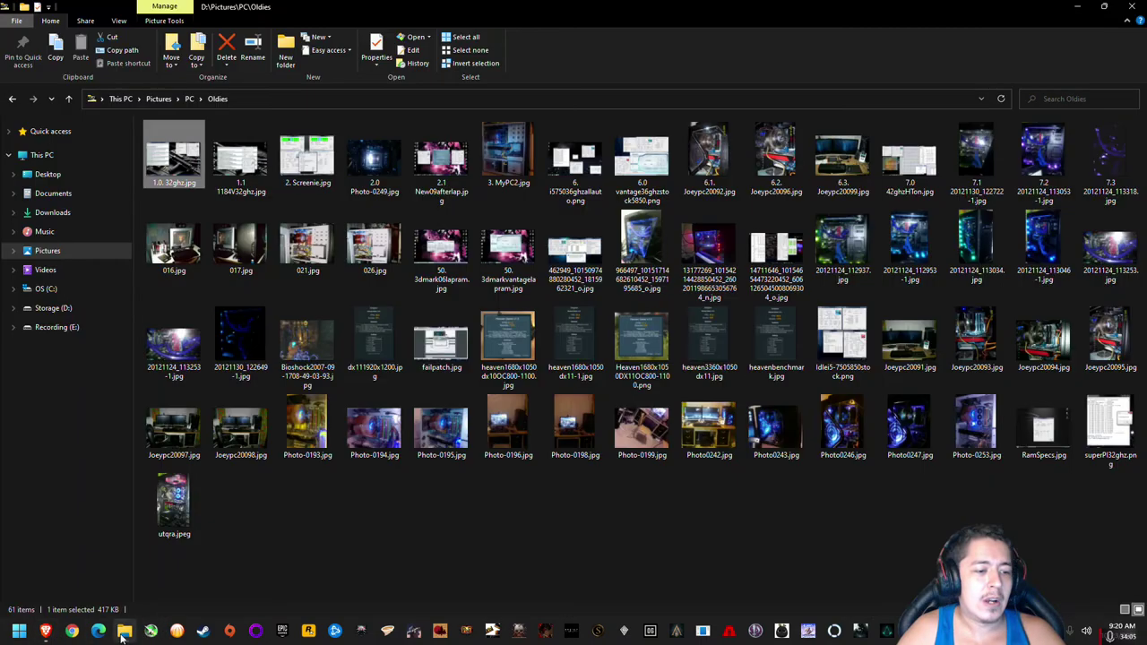
pyautogui.doubleClick(307, 344)
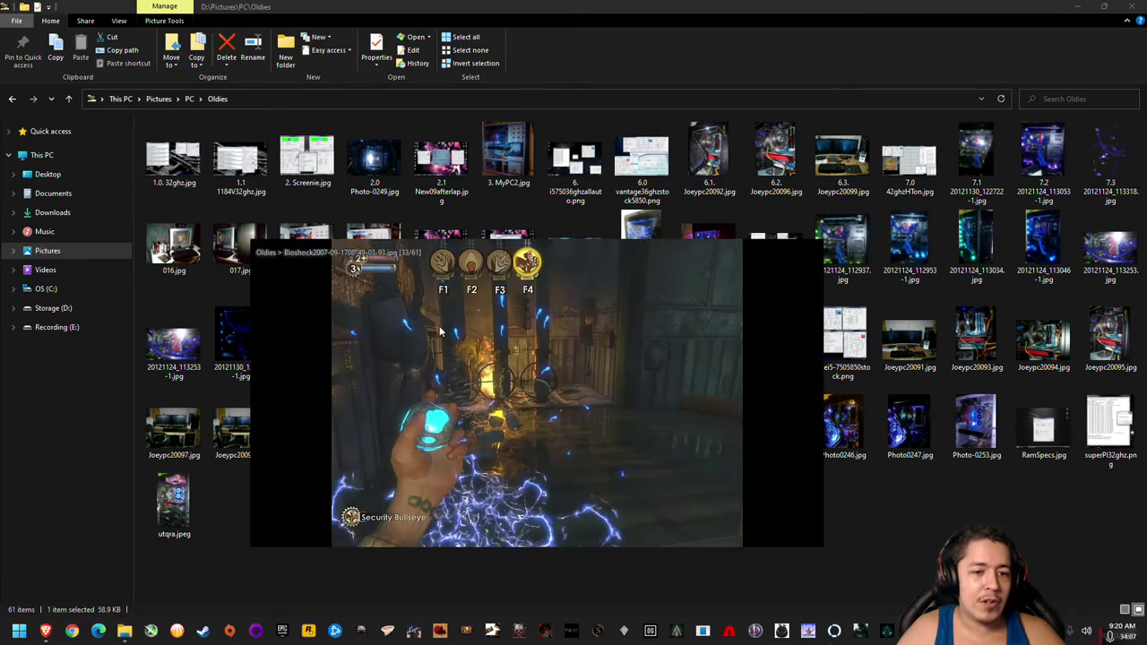
pyautogui.moveTo(430, 253); pyautogui.dragTo(309, 132)
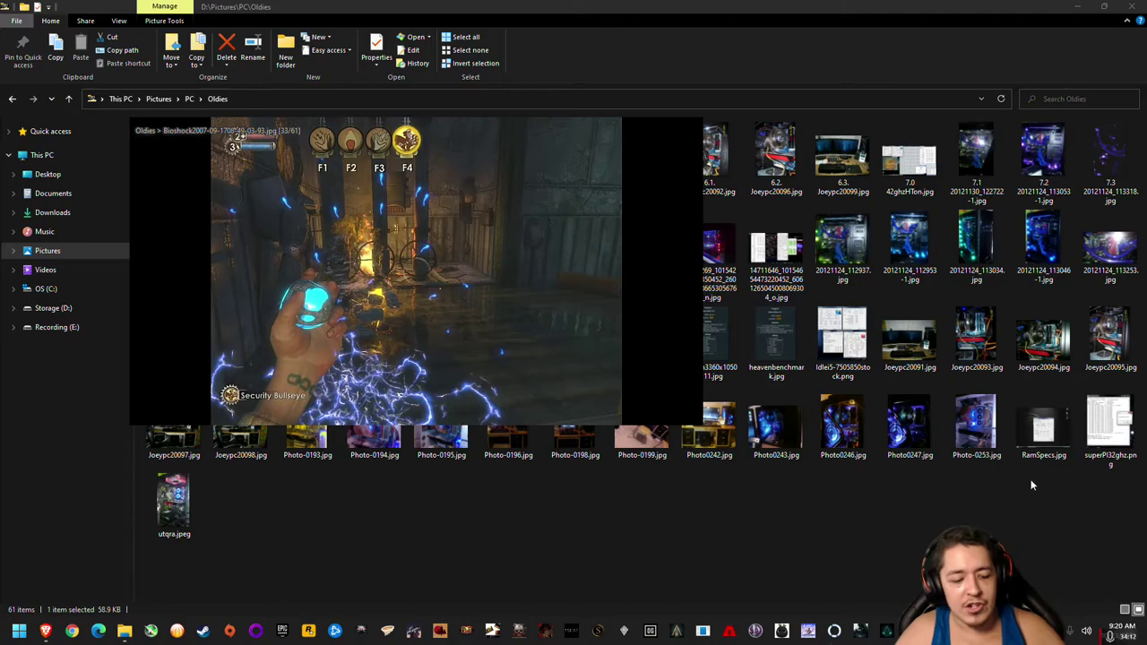
# Open the Honeyview shortcut's properties and copy its full target path, "C:\Program Files\Honeyview\Honeyview.exe"
pyautogui.rightClick(971, 635)
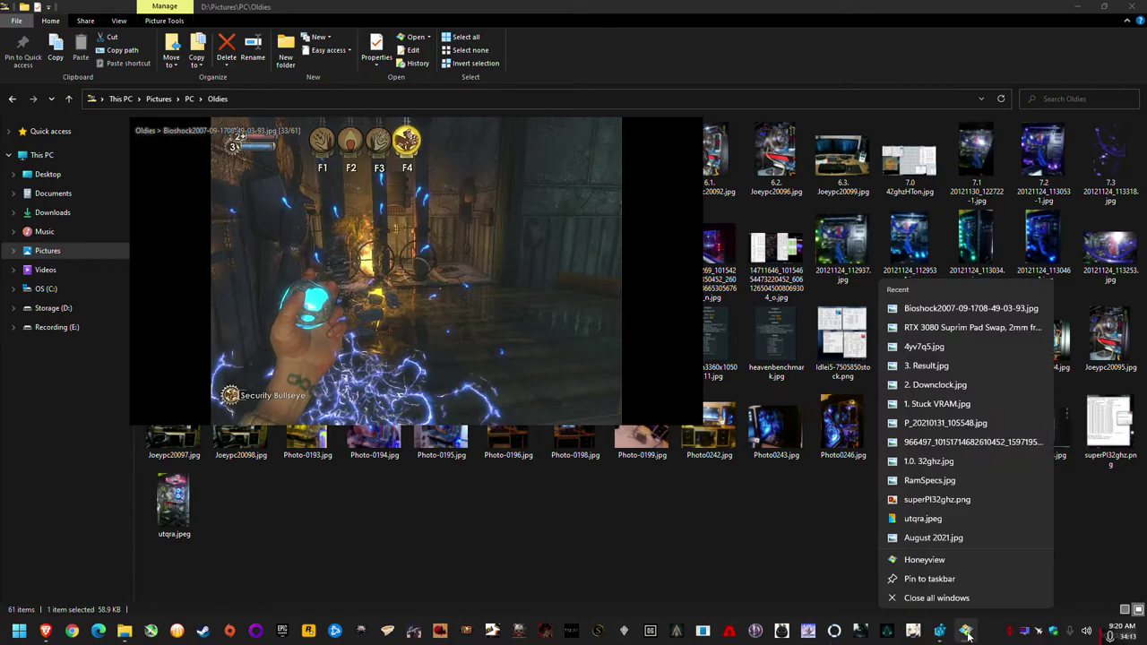
pyautogui.rightClick(918, 557)
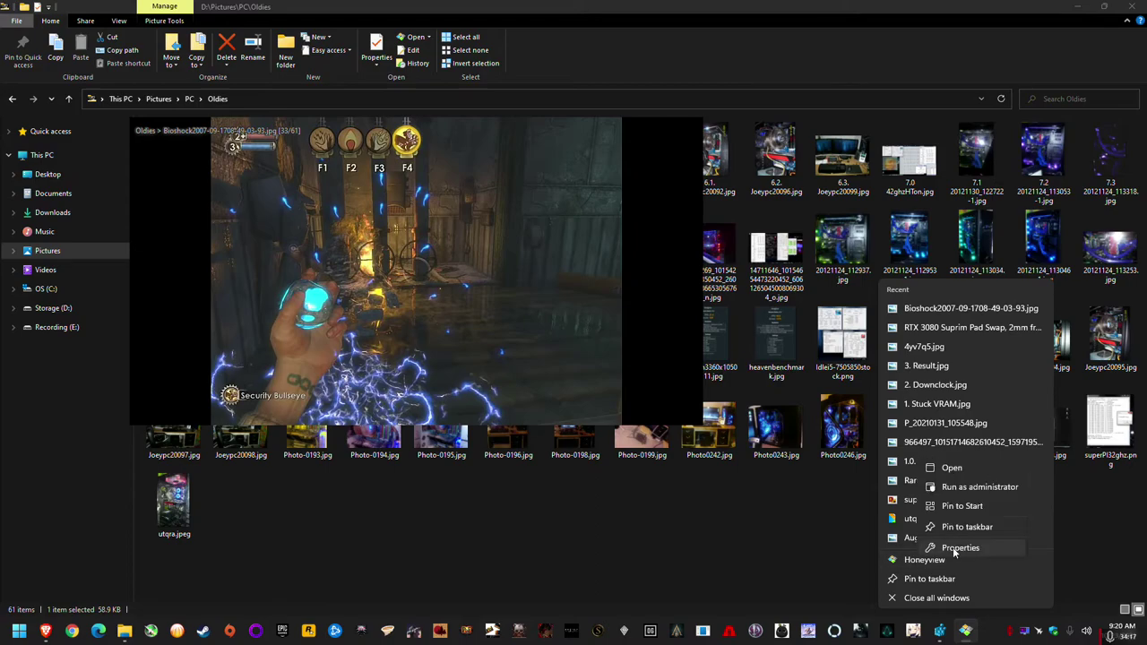
pyautogui.click(954, 548)
pyautogui.moveTo(982, 279); pyautogui.dragTo(483, 224)
pyautogui.click(495, 329)
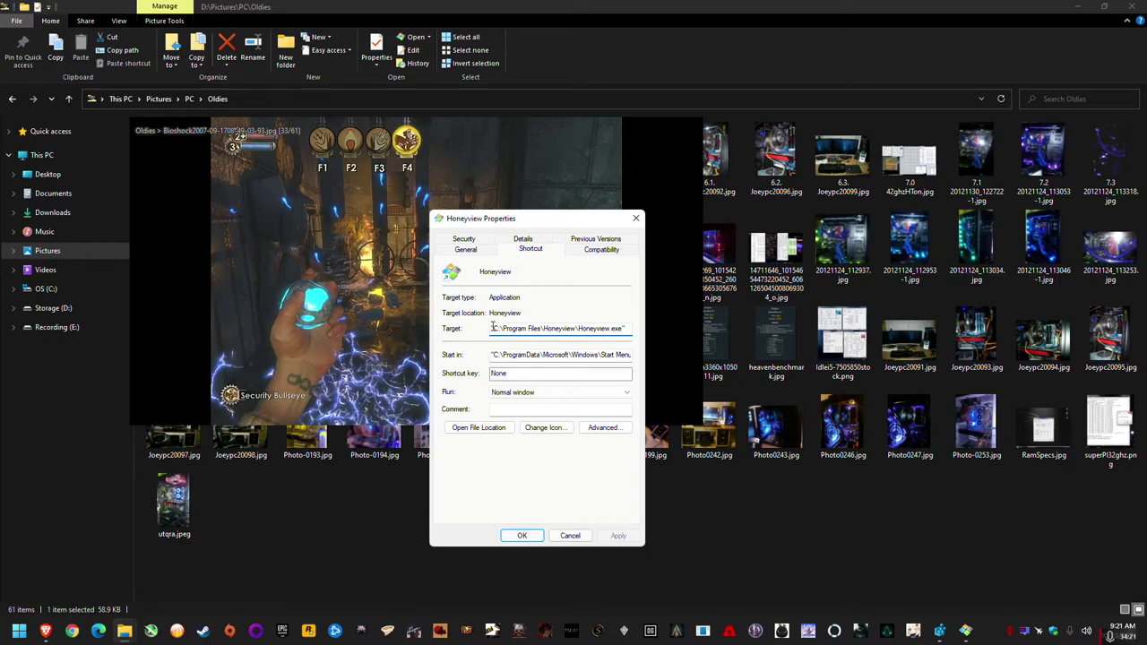
pyautogui.moveTo(505, 328); pyautogui.dragTo(669, 331)
pyautogui.hotkey('ctrl', 'c')
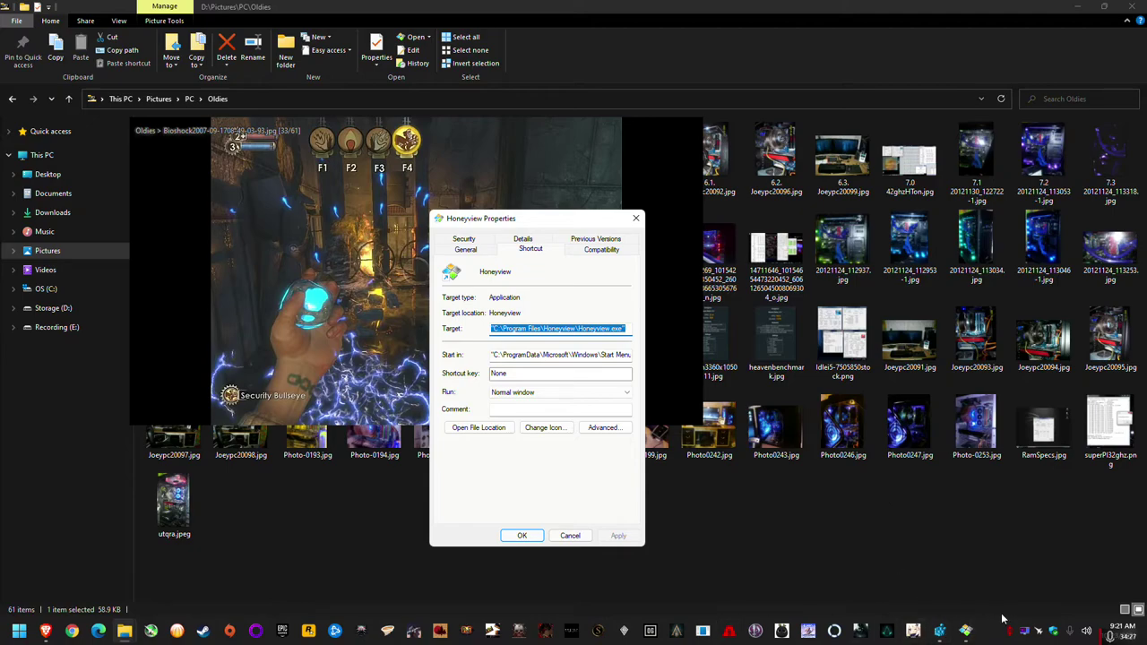
# In Registry Editor, try replacing the mspaint1.exe path with the copied Honeyview path while keeping "%1", check the article, and cancel the edit
pyautogui.click(938, 623)
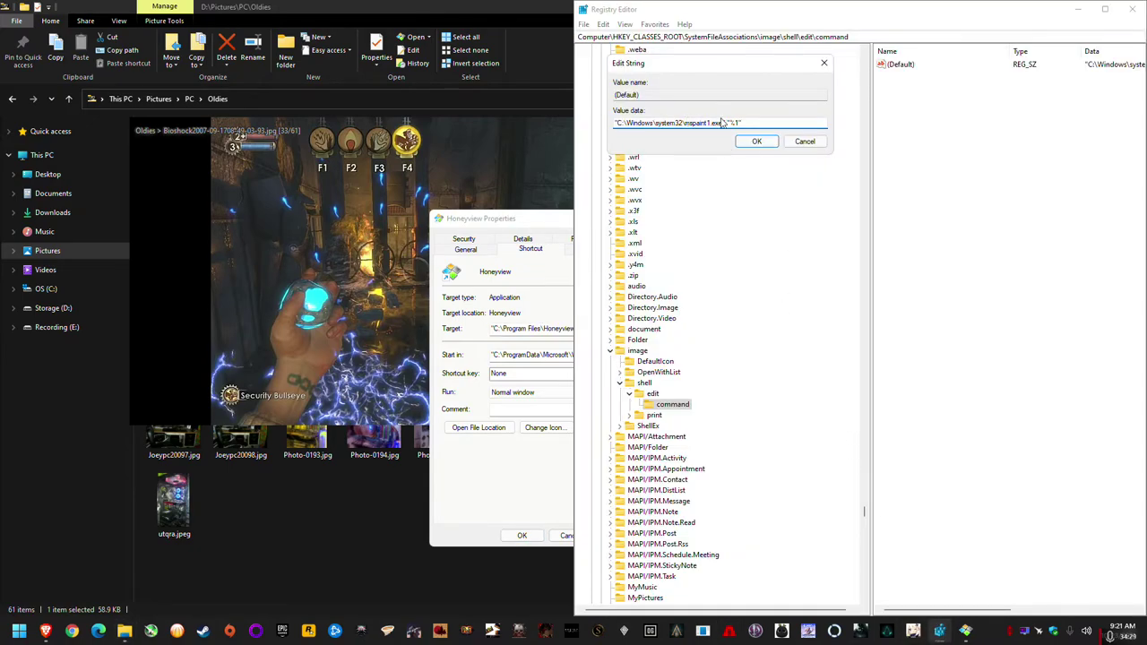
pyautogui.moveTo(718, 123); pyautogui.dragTo(619, 130)
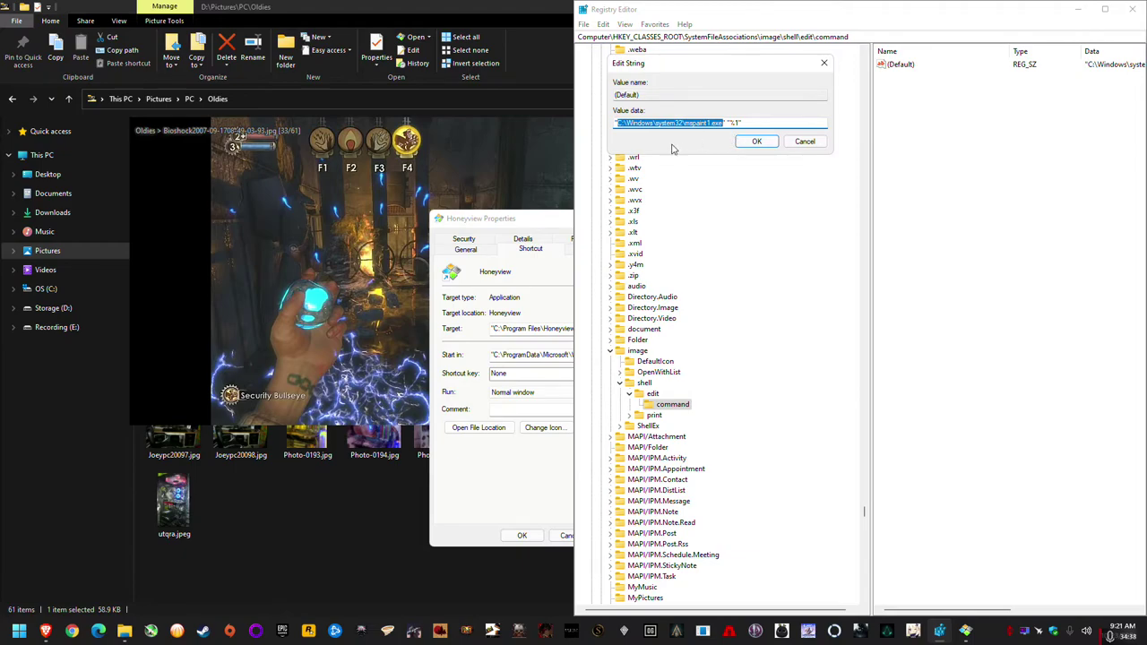
pyautogui.hotkey('ctrl', 'v')
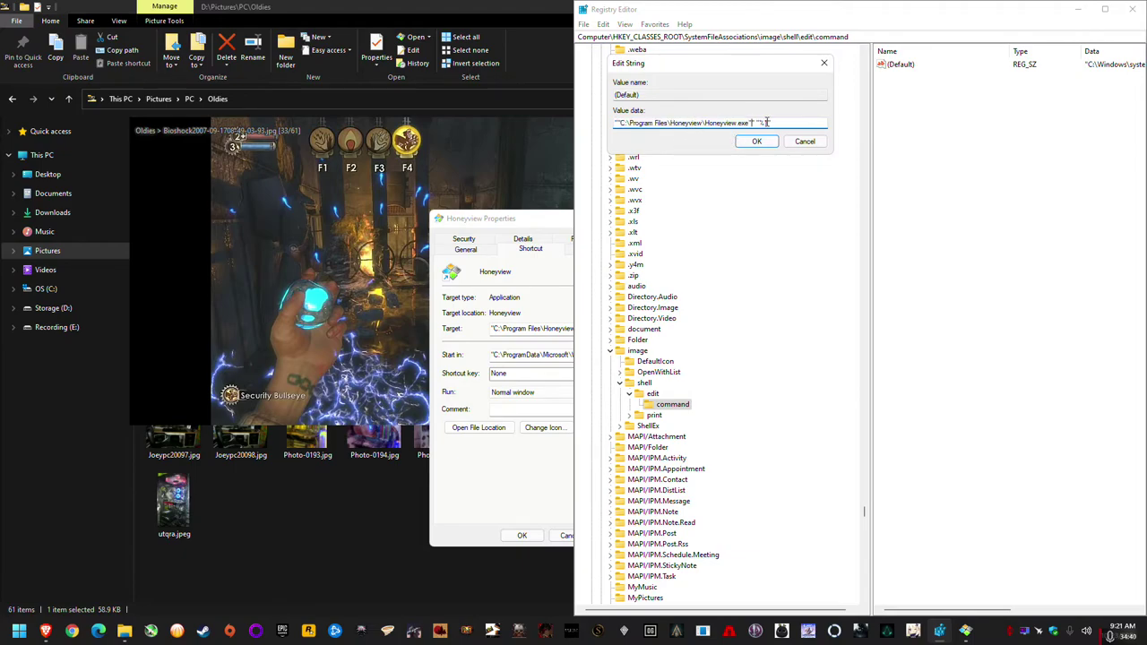
pyautogui.press('BackSpace')
pyautogui.moveTo(751, 122); pyautogui.dragTo(768, 122)
pyautogui.click(46, 631)
pyautogui.scroll(-1, 298, 467)
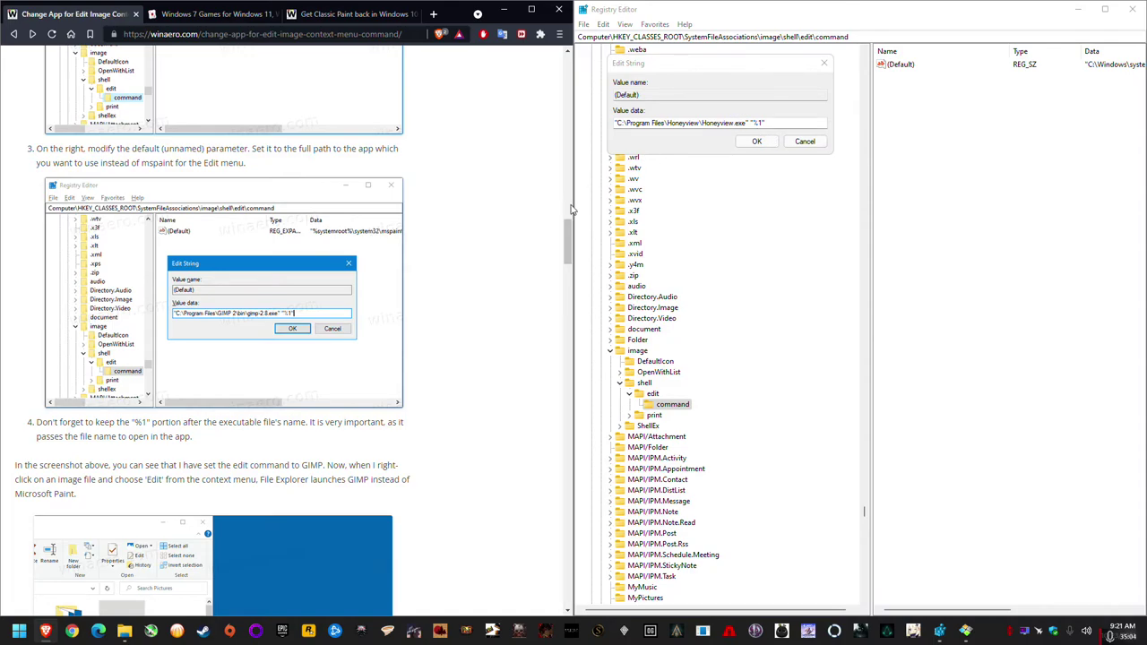
pyautogui.click(806, 143)
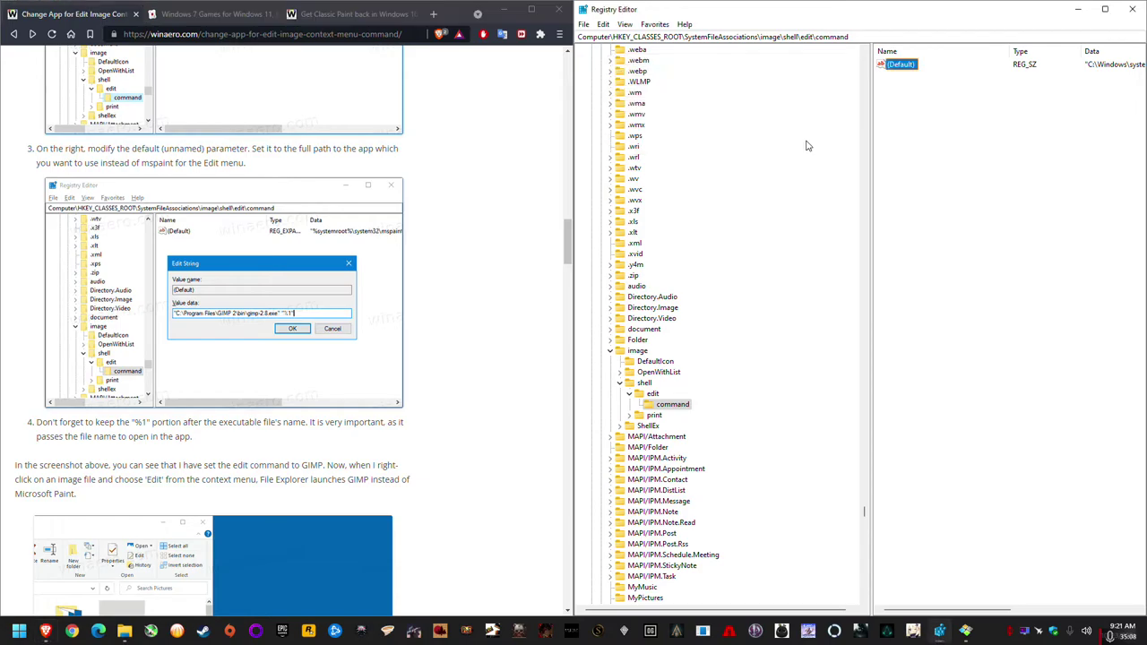
# Recheck the (Default) value of the command key without editing it and close Registry Editor
pyautogui.doubleClick(907, 72)
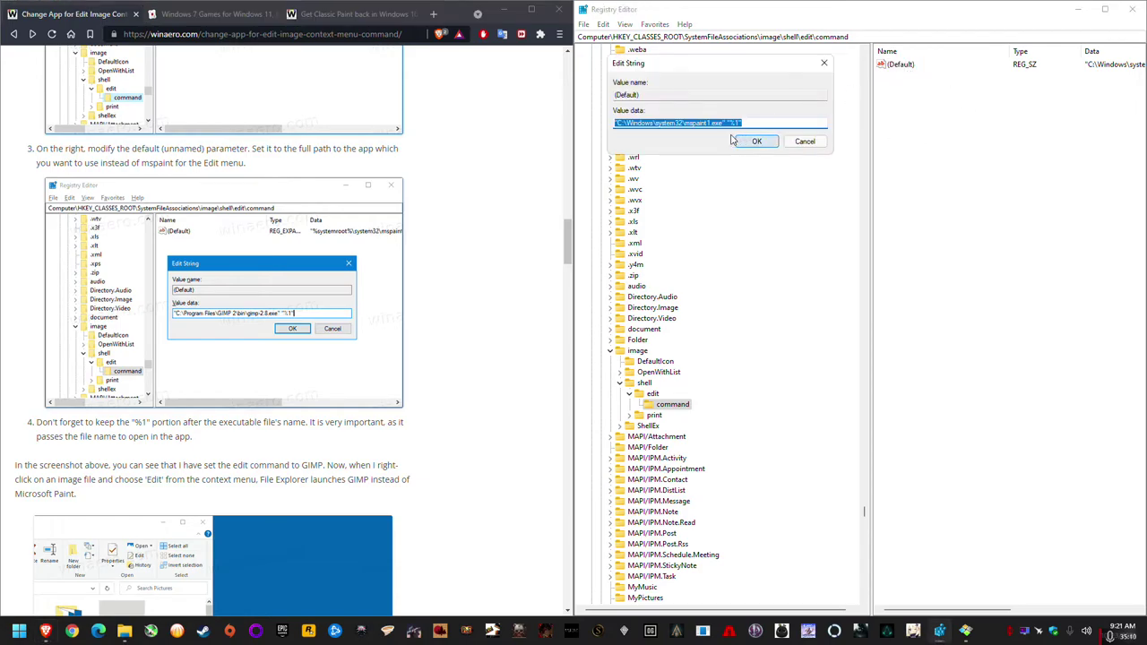
pyautogui.click(805, 142)
pyautogui.moveTo(867, 18); pyautogui.dragTo(548, 36)
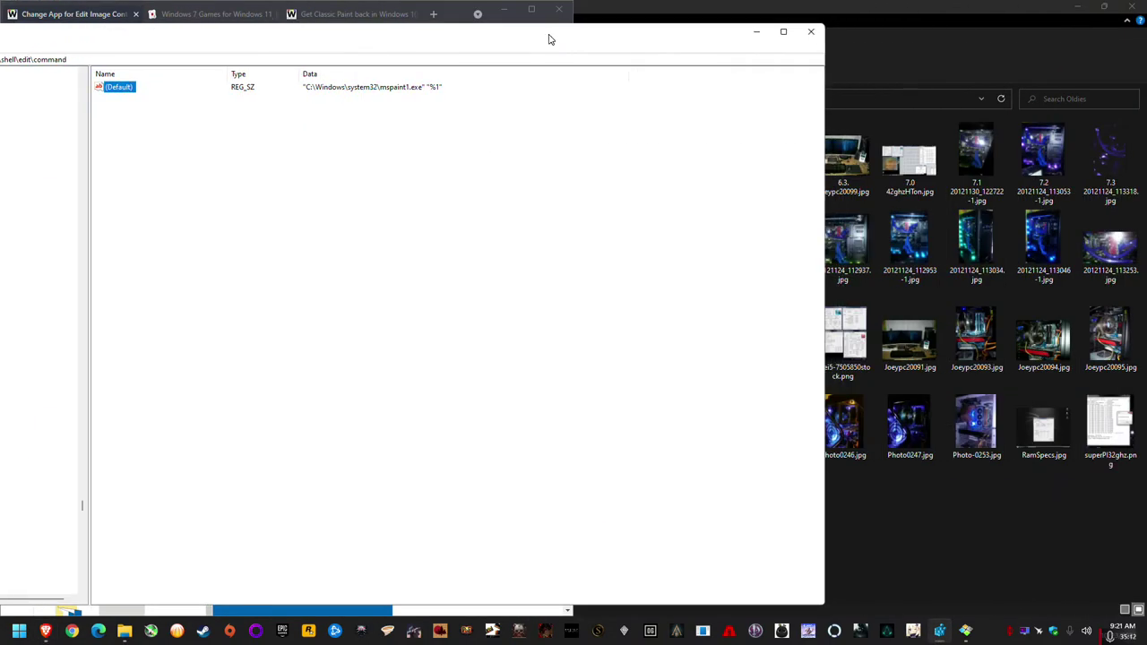
pyautogui.click(812, 33)
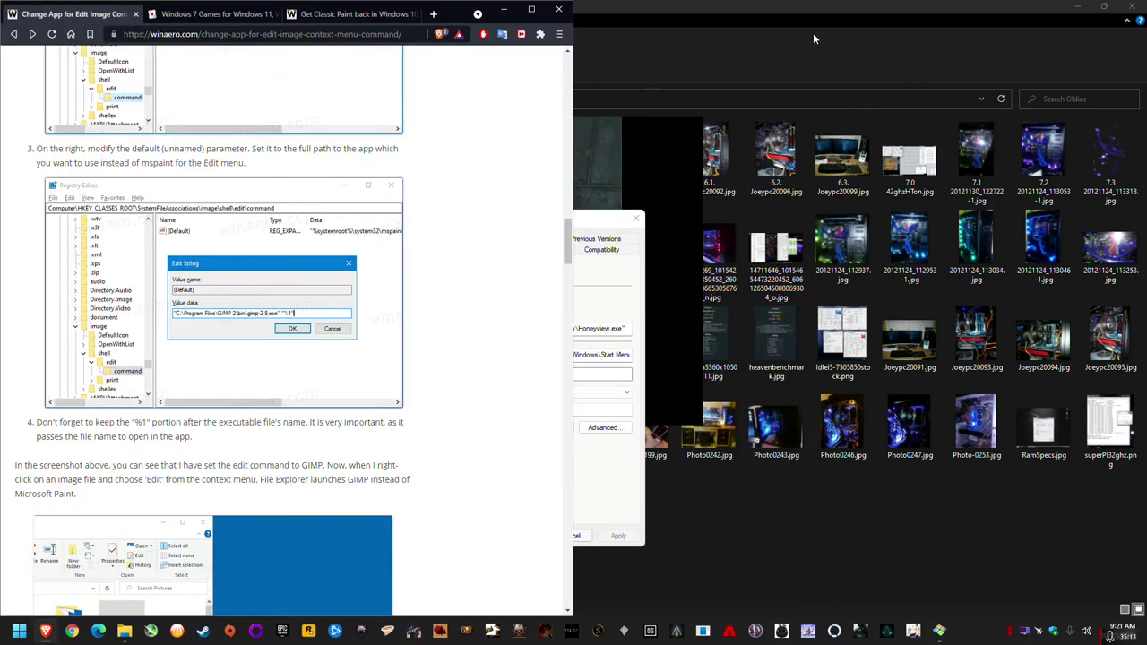
# Return to the Oldies folder in File Explorer and open 2.1 New09afterlap.jpg with the Edit command
pyautogui.click(124, 630)
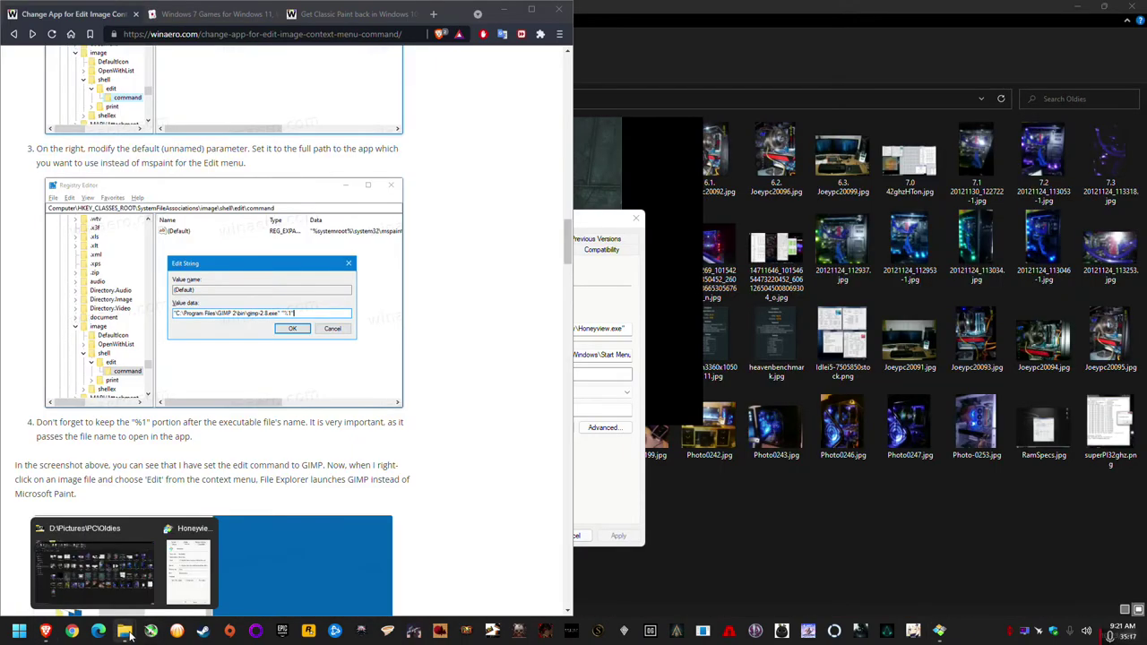
pyautogui.click(143, 560)
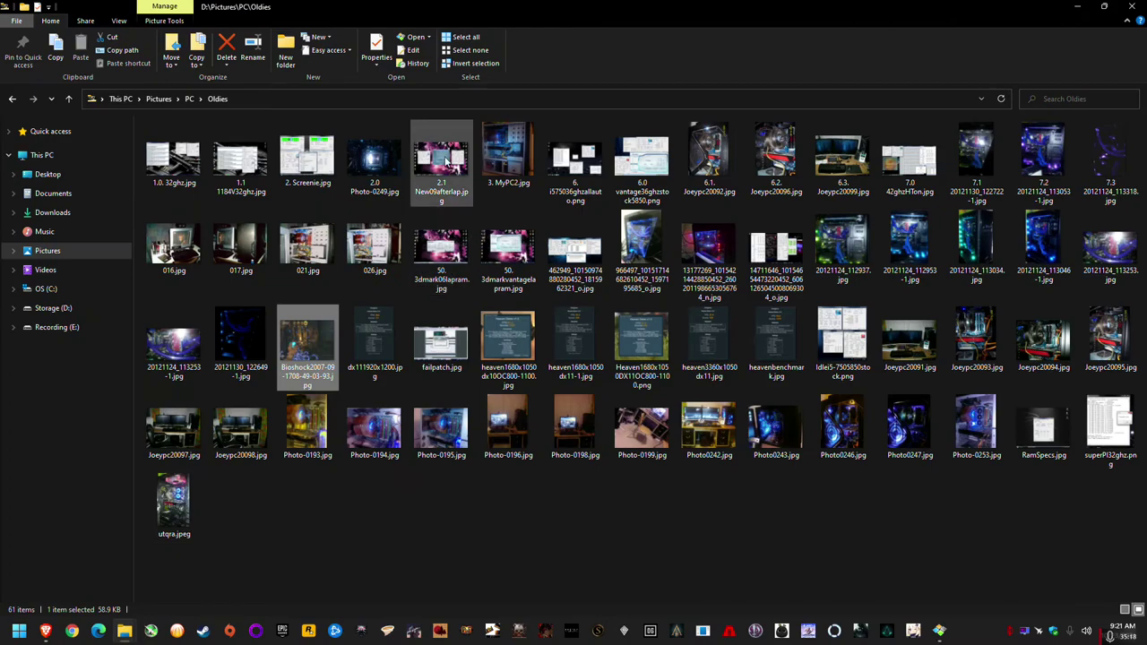
pyautogui.rightClick(444, 160)
pyautogui.click(495, 206)
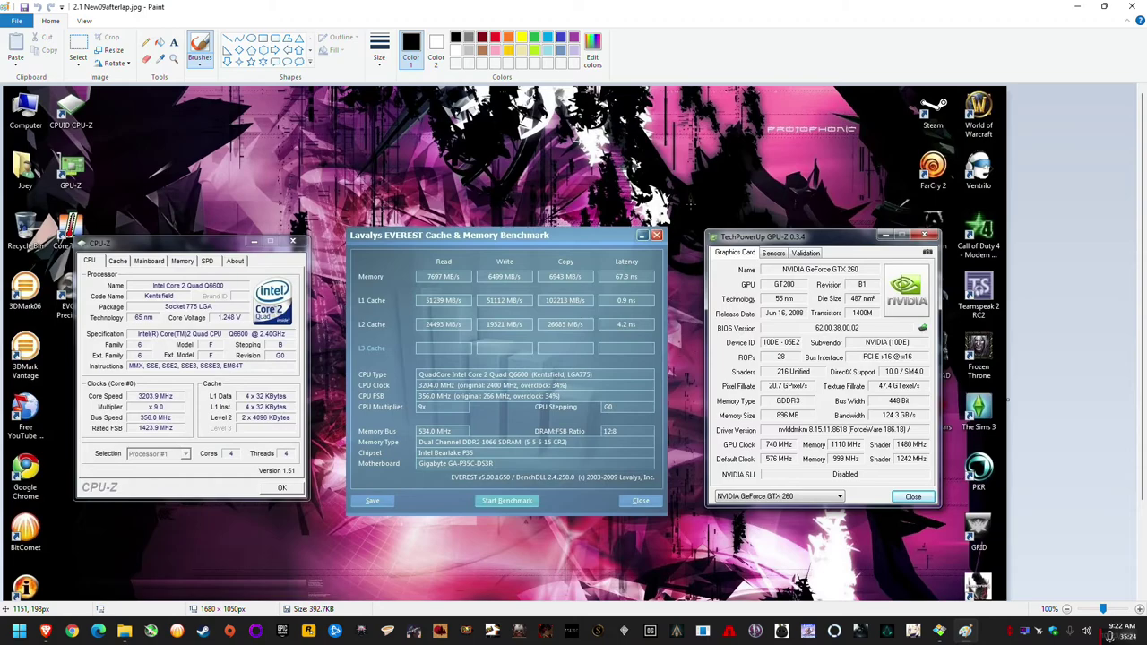
# Open the Paint (classic) shortcut's properties, try enclosing its mspaint1.exe target path in quotation marks, and cancel the changes
pyautogui.rightClick(966, 632)
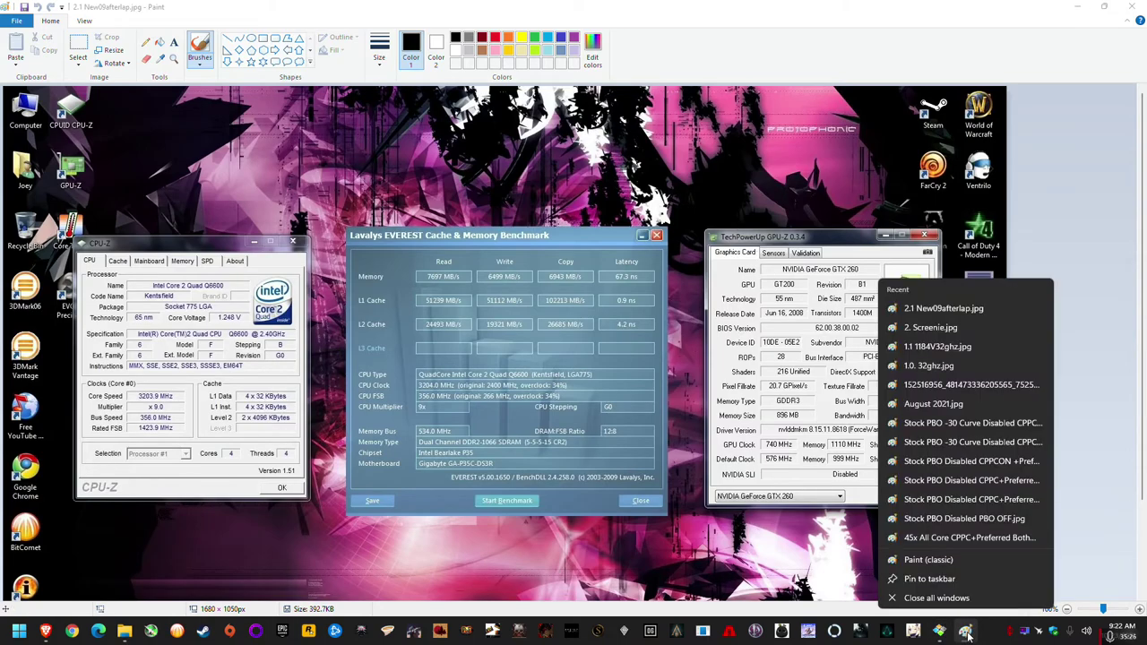
pyautogui.rightClick(930, 559)
pyautogui.click(992, 547)
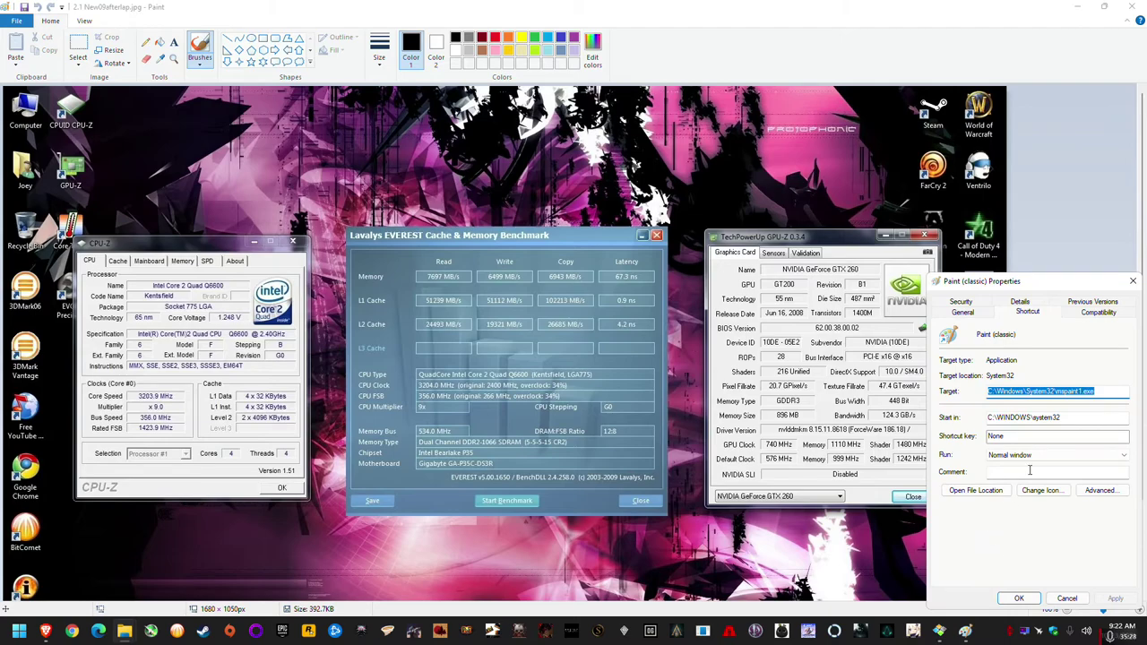
pyautogui.click(1105, 391)
pyautogui.write('"')
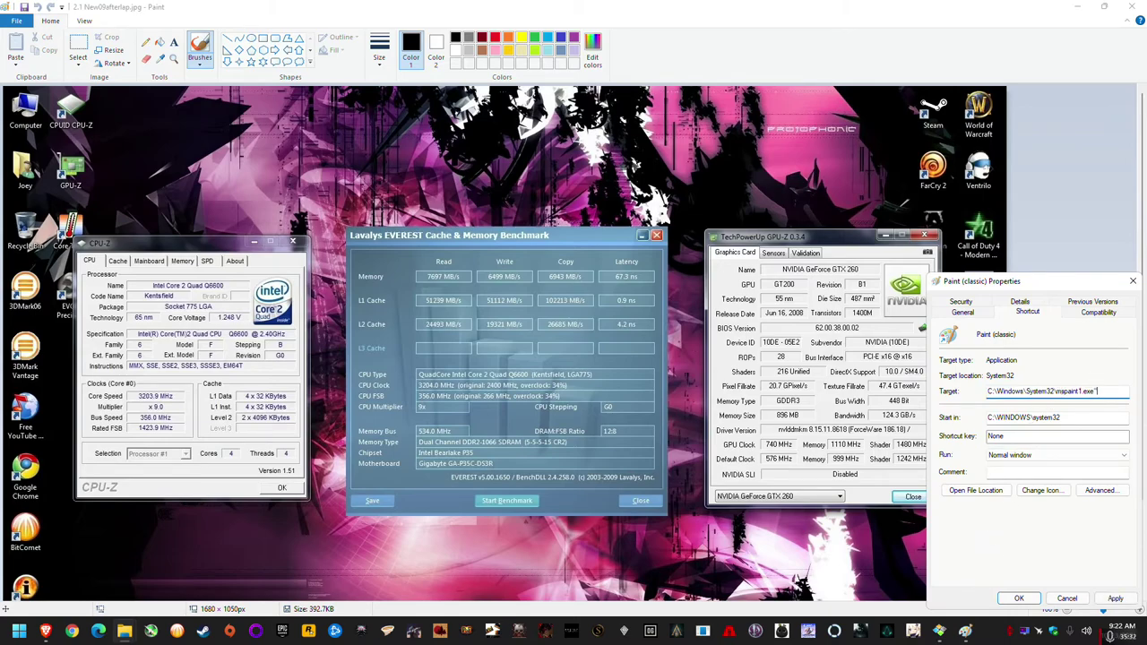
pyautogui.click(989, 390)
pyautogui.write('"')
pyautogui.press('BackSpace')
pyautogui.press('Home')
pyautogui.write('"')
pyautogui.press('BackSpace')
pyautogui.moveTo(1101, 387); pyautogui.dragTo(988, 390)
pyautogui.click(1066, 597)
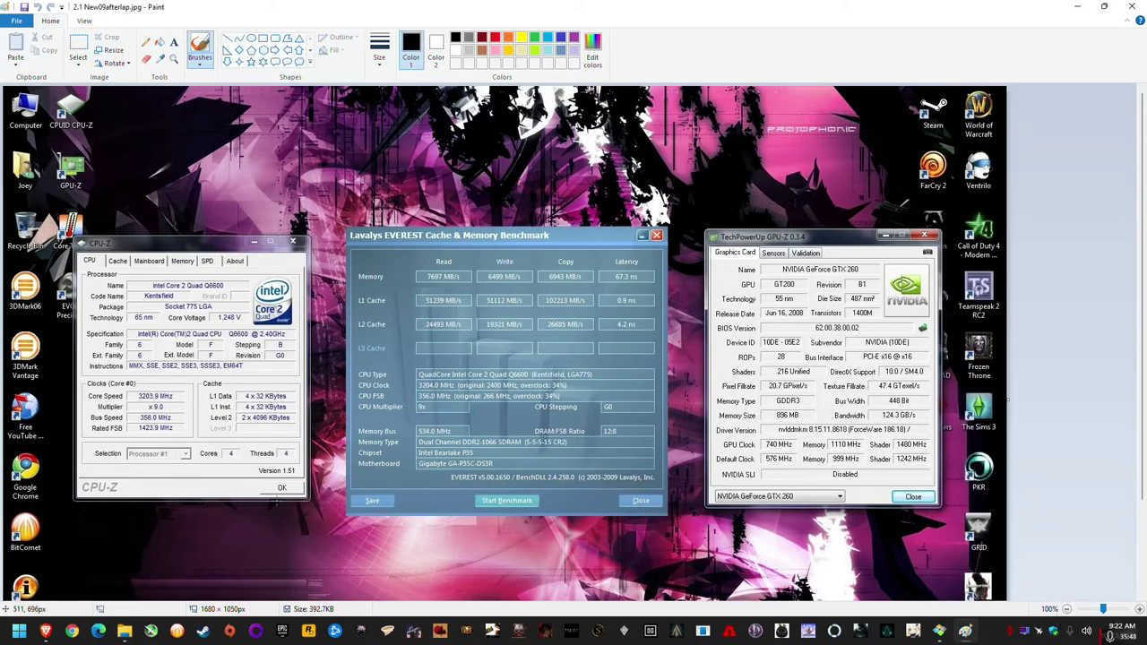
# Read the article's note on undoing the edit command change, minimise the browser, and close the Paint window
pyautogui.click(46, 631)
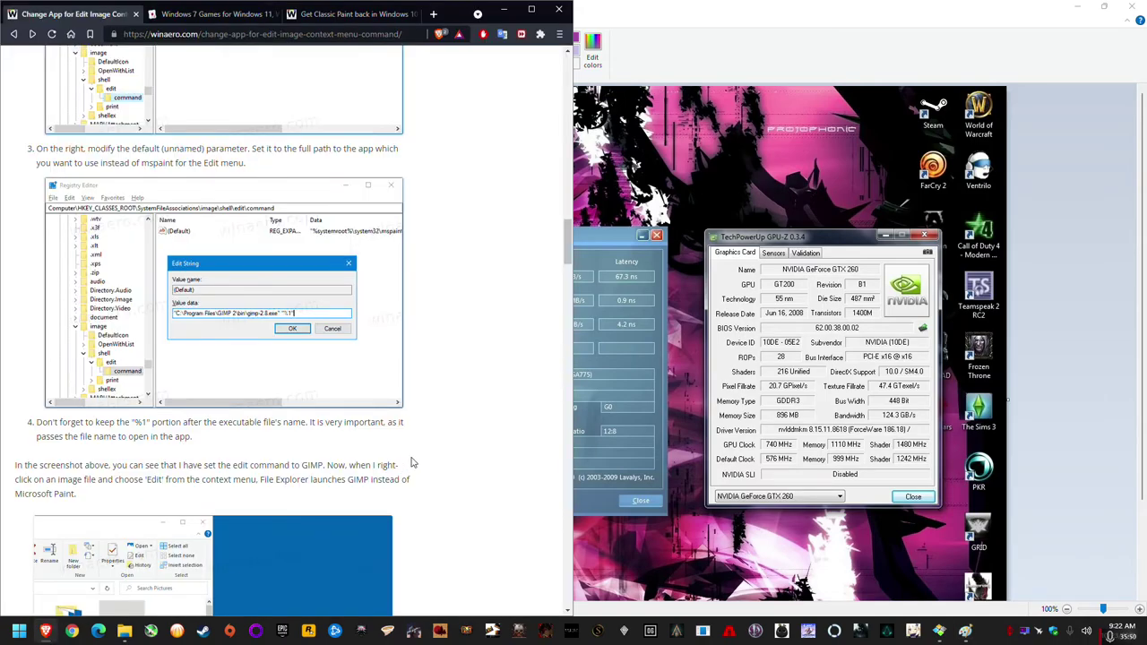
pyautogui.scroll(-5, 410, 465)
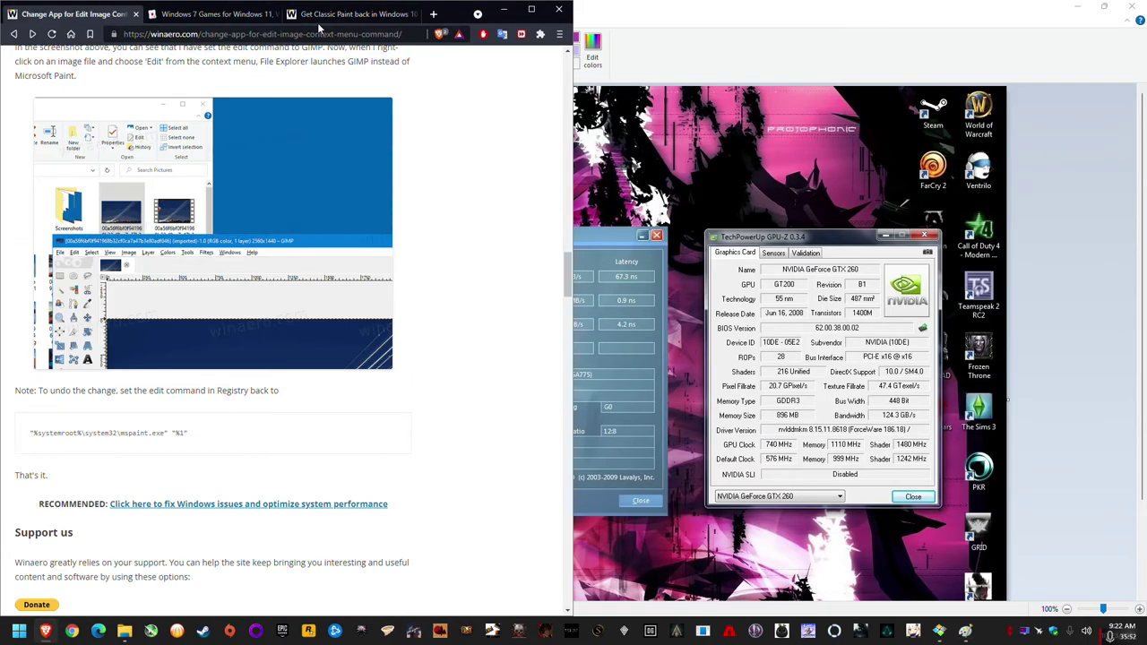
pyautogui.click(503, 9)
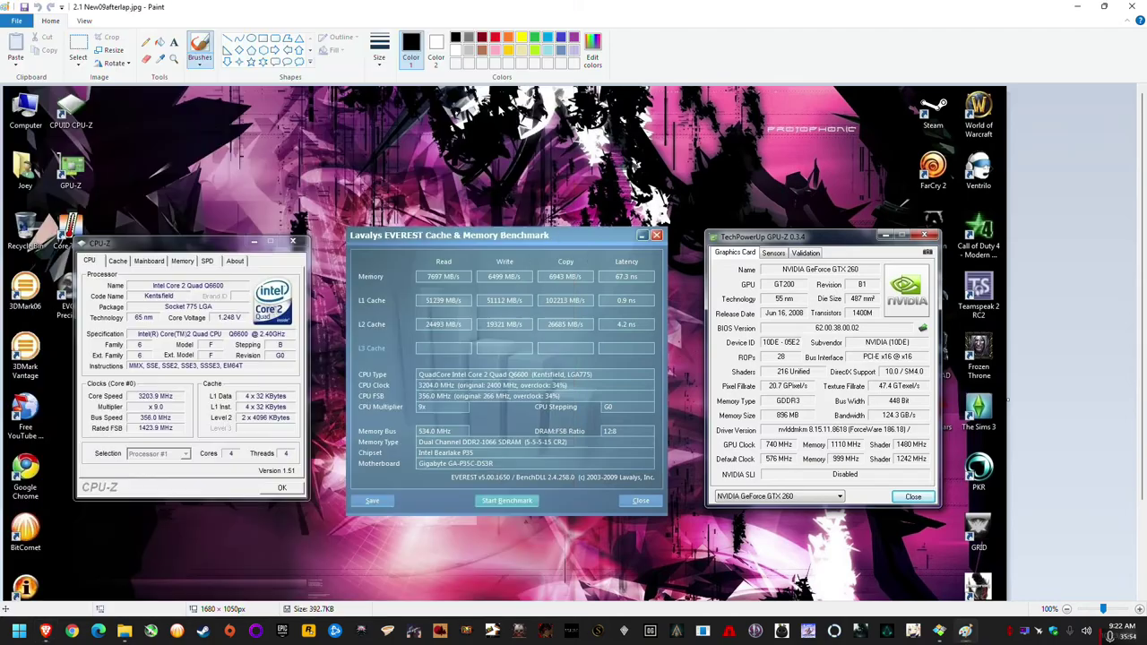
pyautogui.click(1131, 7)
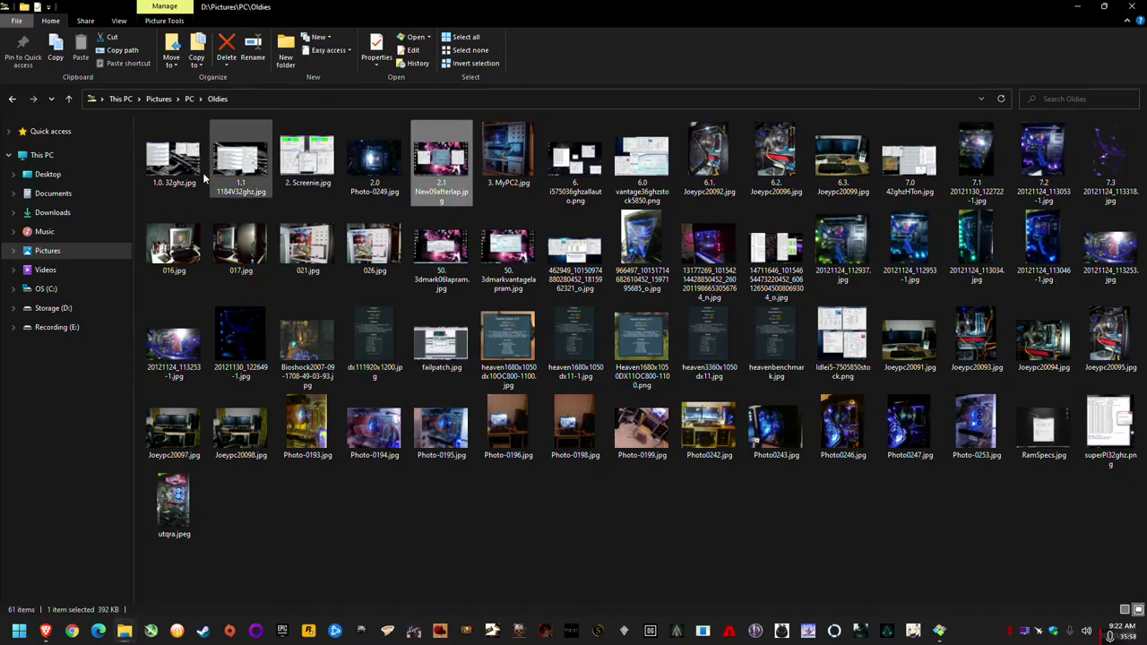
# Open 1.0. 32ghz.jpg in Honeyview, snap it to the upper-left quarter of the screen and place the Oldies folder window beside it
pyautogui.doubleClick(185, 161)
pyautogui.moveTo(635, 334); pyautogui.dragTo(212, 87)
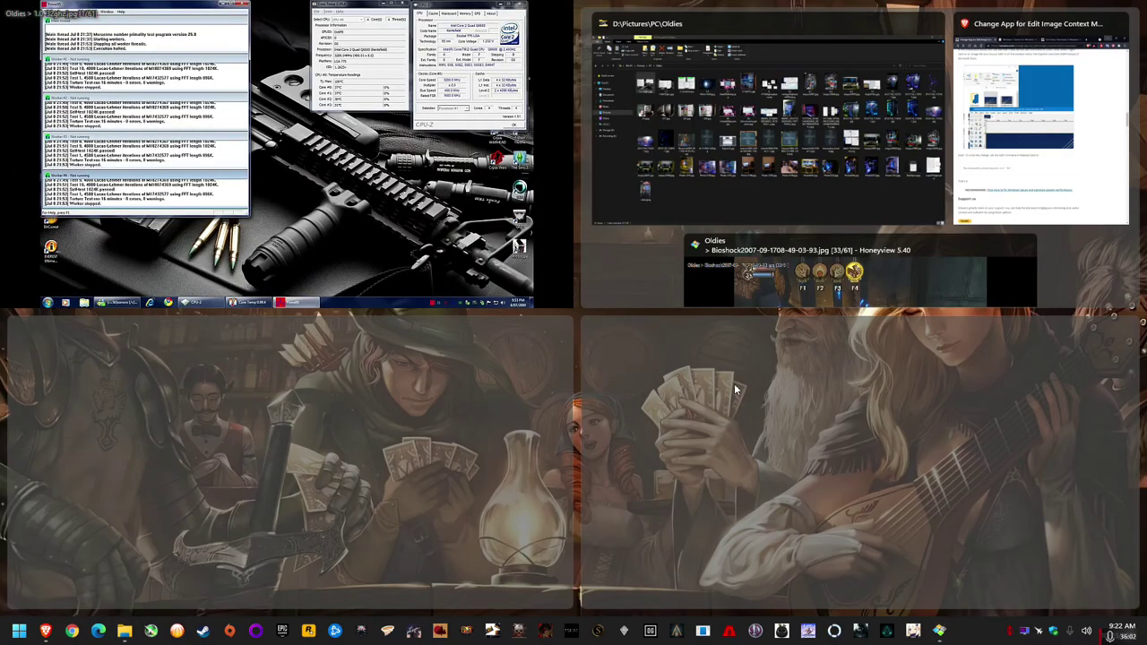
pyautogui.click(667, 296)
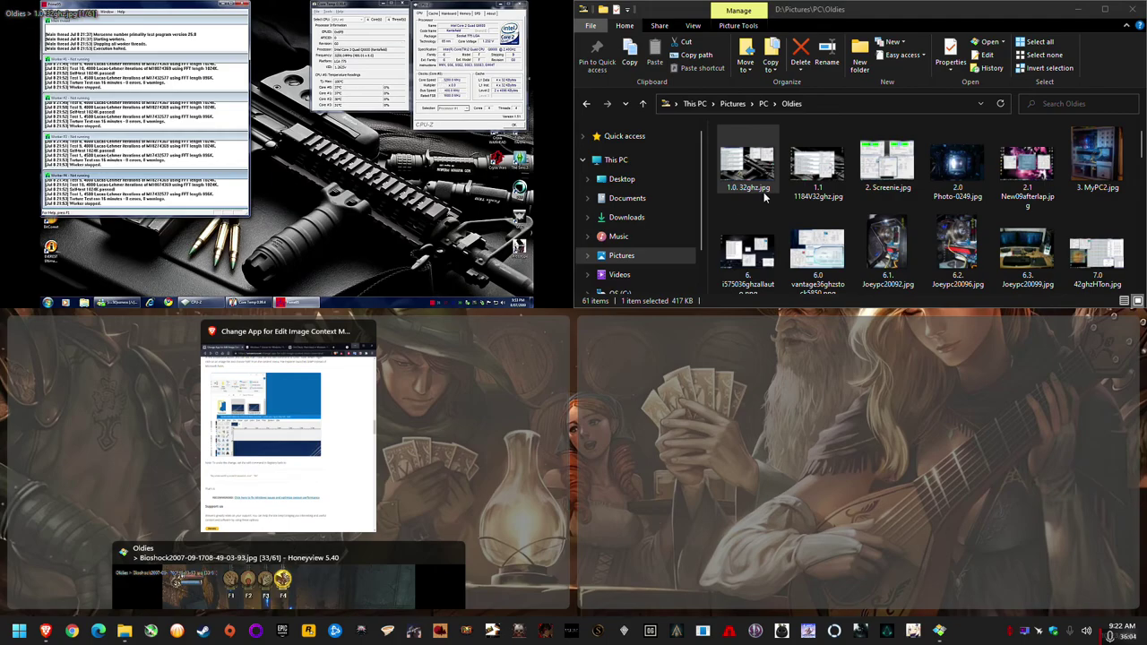
# Open 1.1 1184V32ghz.jpg in Honeyview and snap its window to the upper-right quarter of the screen
pyautogui.click(822, 177)
pyautogui.doubleClick(823, 177)
pyautogui.moveTo(511, 257); pyautogui.dragTo(1142, 4)
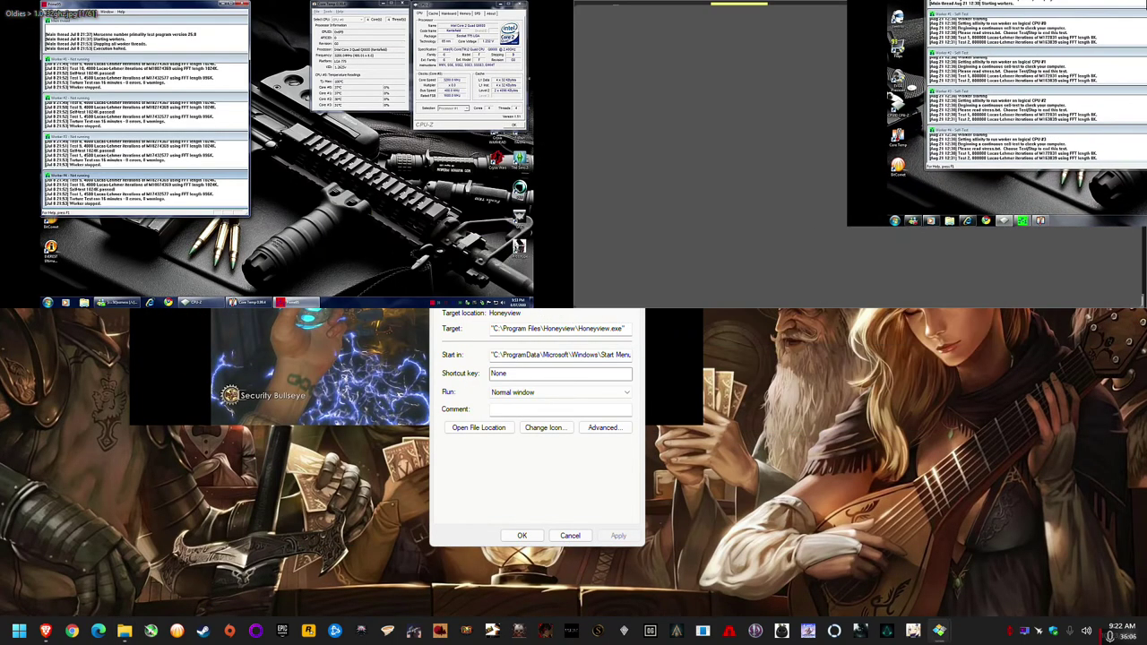
pyautogui.click(766, 505)
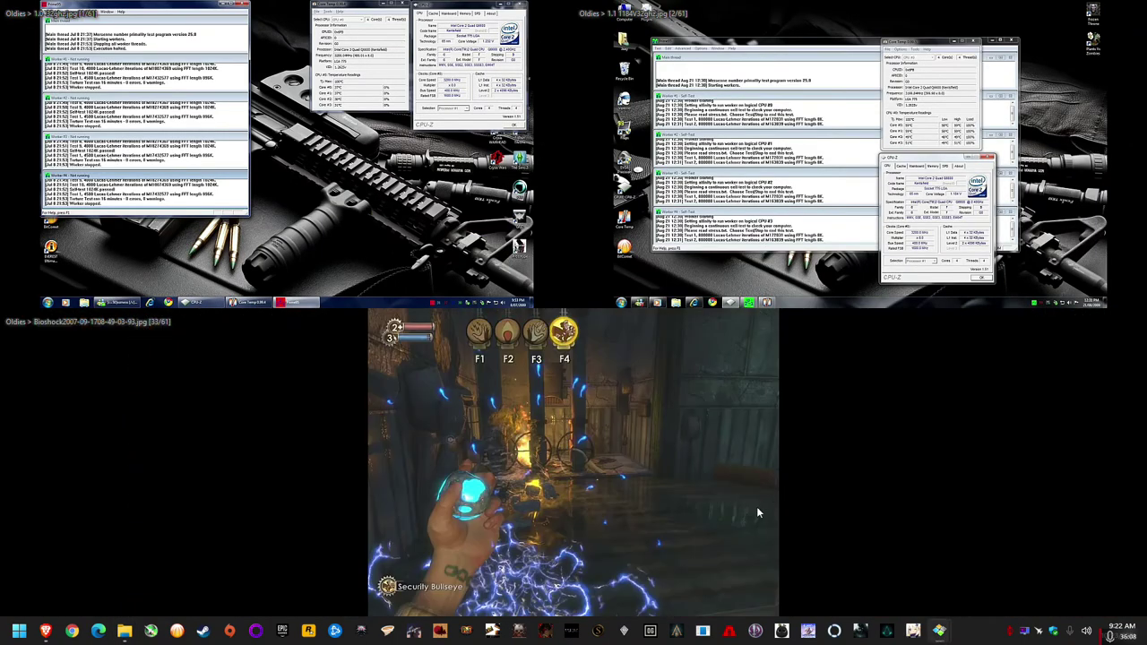
pyautogui.moveTo(666, 441); pyautogui.dragTo(31, 607)
pyautogui.click(717, 453)
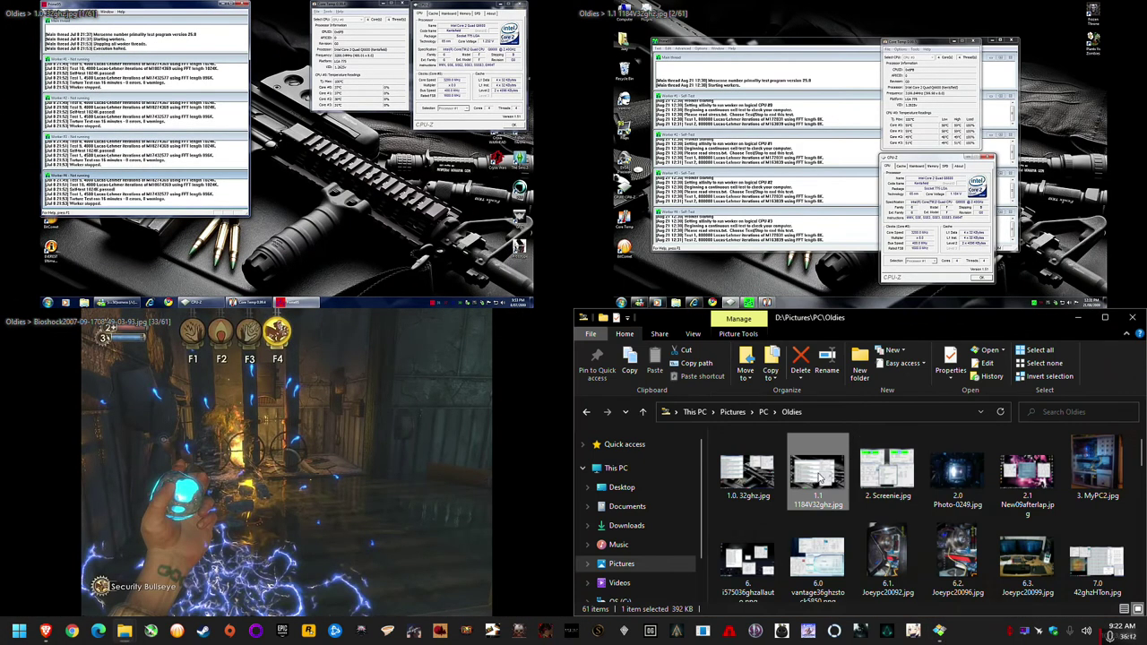
# Open 6.1. Joeypc20092.jpg in the lower-right quarter and enlarge the images so they fill their Honeyview windows
pyautogui.doubleClick(916, 565)
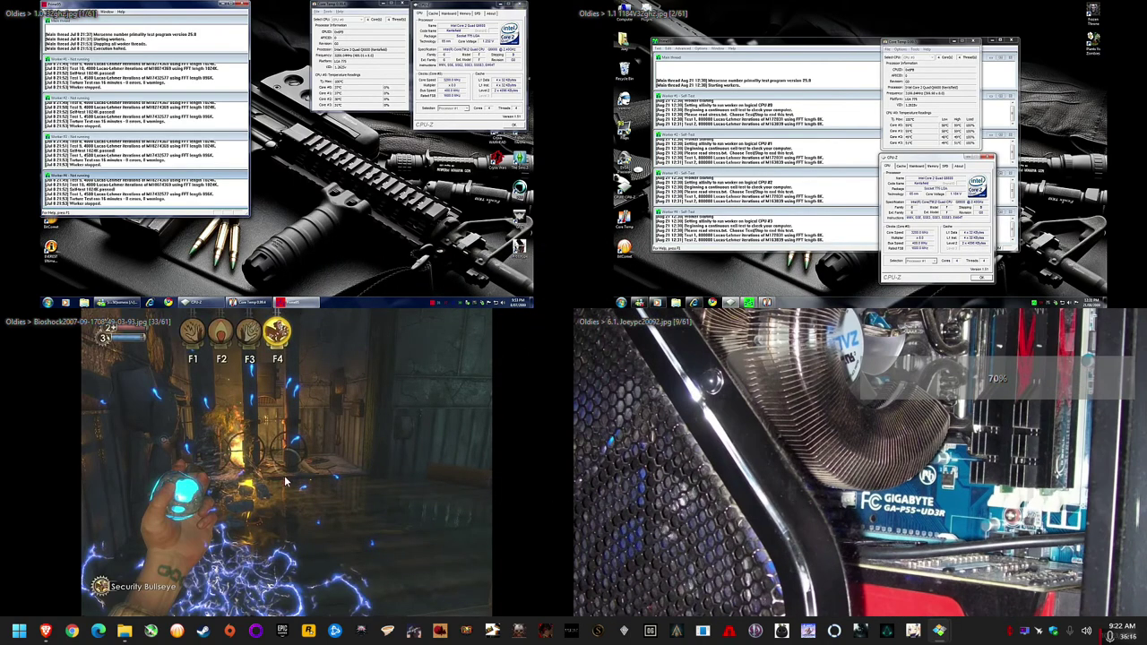
pyautogui.scroll(1, 431, 392)
pyautogui.scroll(1, 353, 198)
pyautogui.scroll(1, 947, 153)
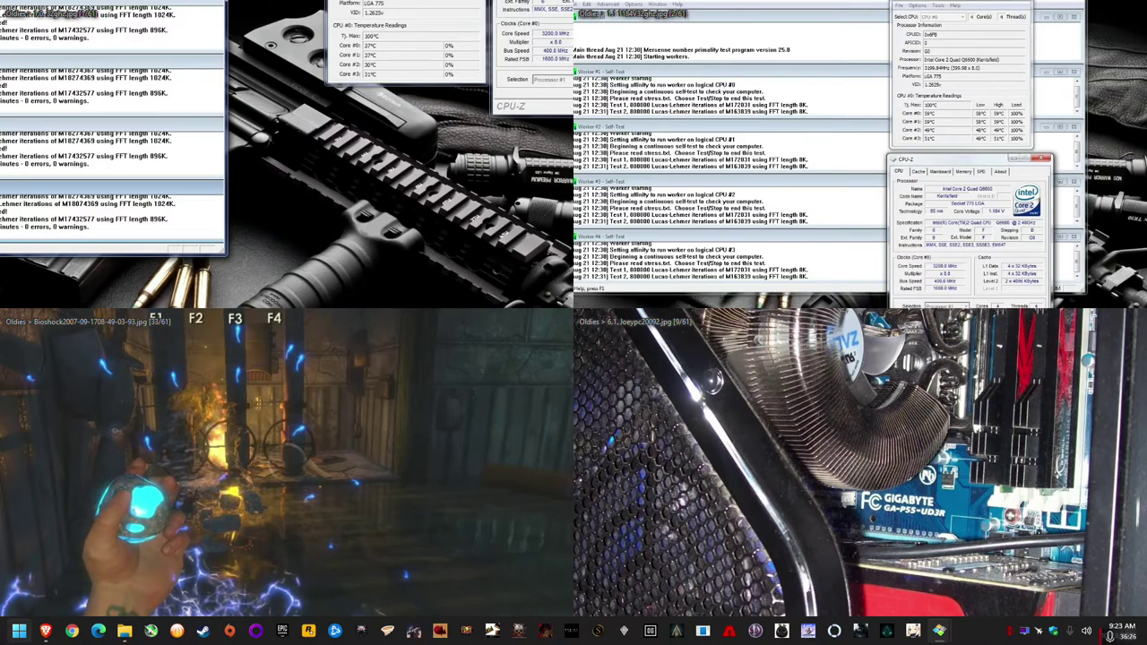
# Paste the captured screenshot into a new picture in classic Paint and crop it to about 1913 × 1027 px, excluding the taskbar
pyautogui.click(18, 630)
pyautogui.click(121, 291)
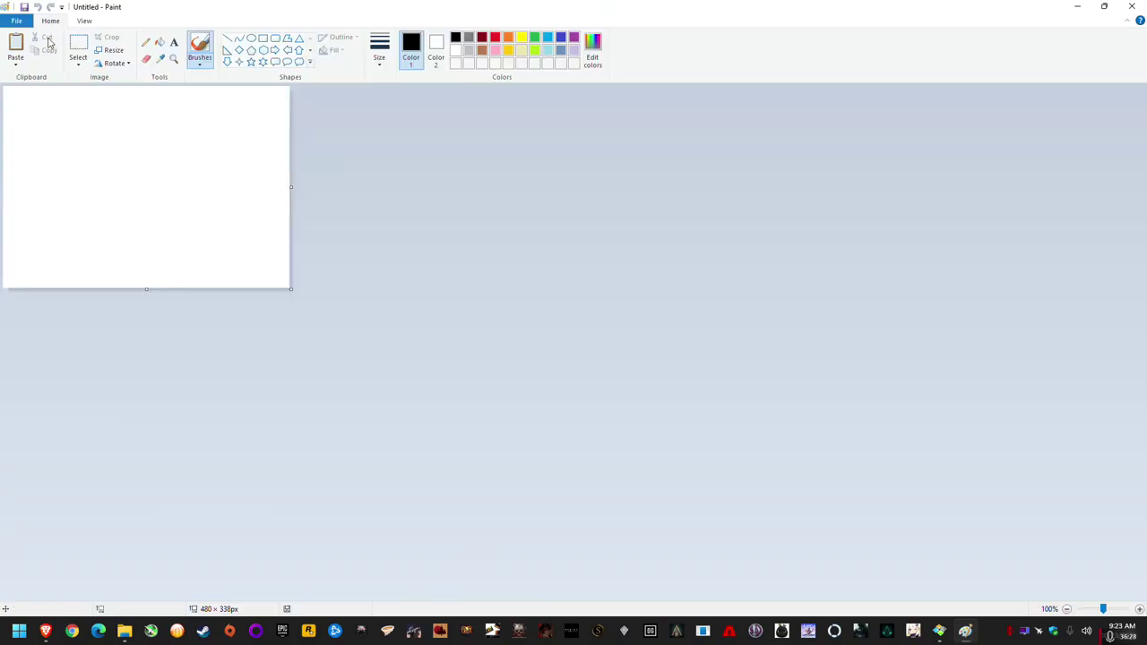
pyautogui.hotkey('ctrl', 'v')
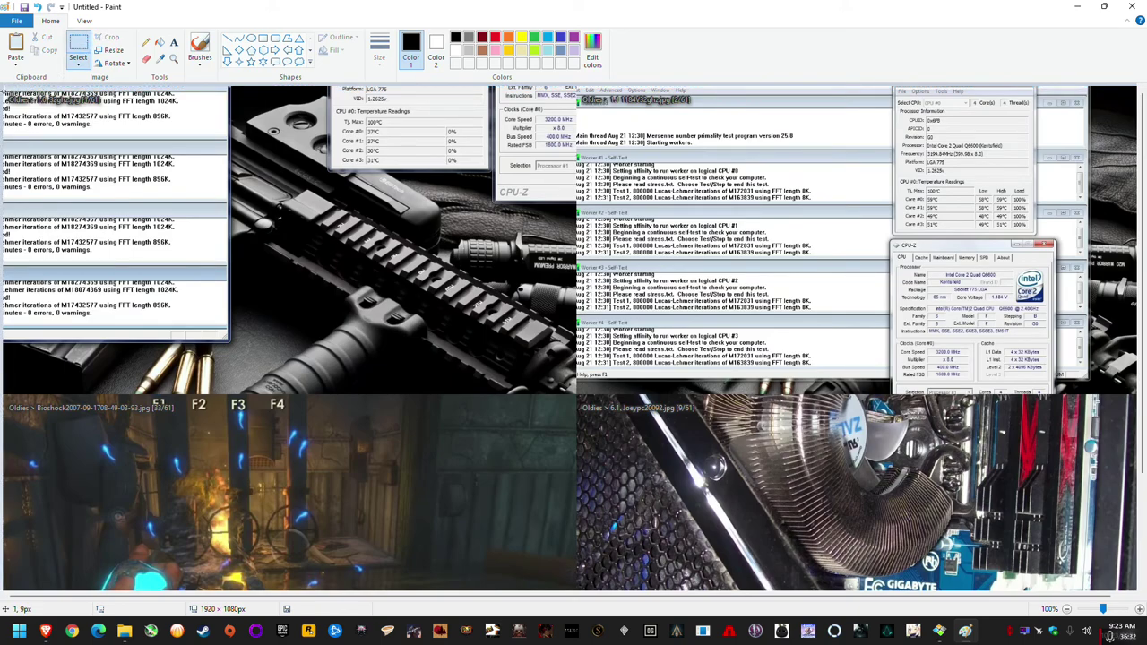
pyautogui.moveTo(3, 106); pyautogui.dragTo(26, 115)
pyautogui.click(78, 50)
pyautogui.moveTo(3, 86); pyautogui.dragTo(1143, 556)
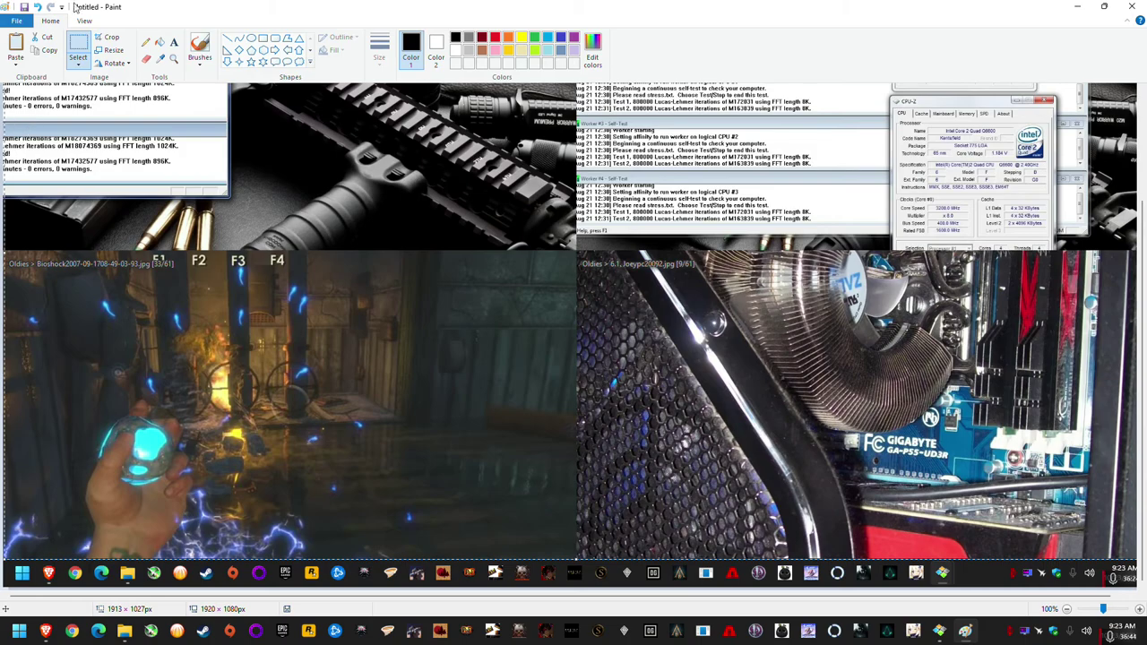
pyautogui.click(110, 37)
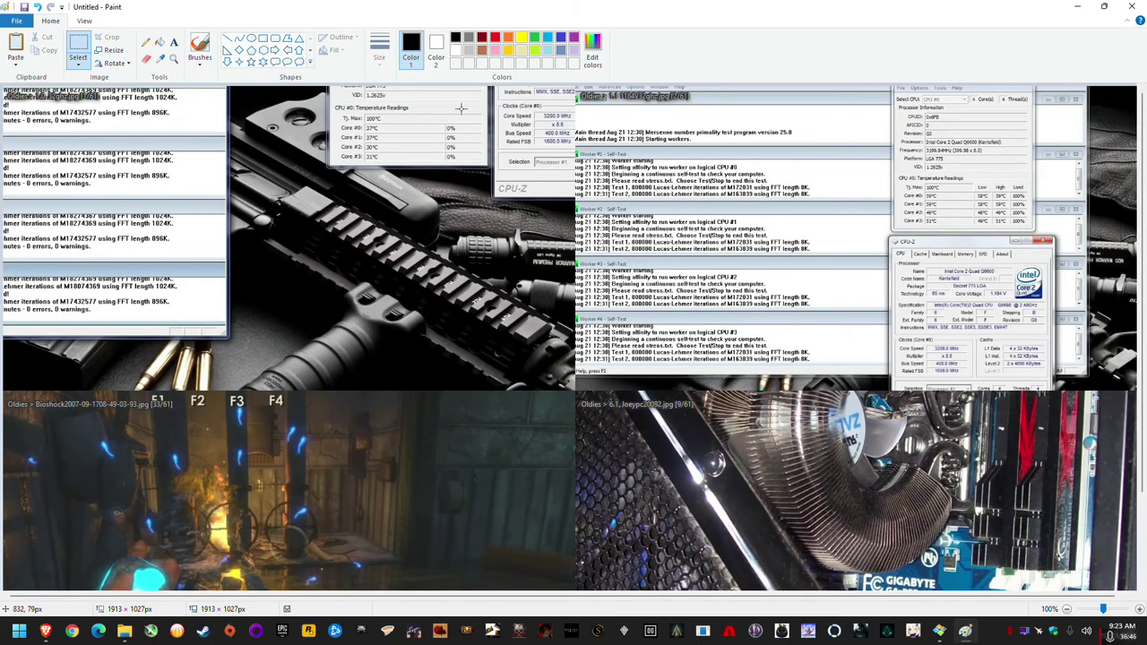
# Resize the cropped screenshot by pixels to 1280 × 720 without maintaining the aspect ratio
pyautogui.click(86, 20)
pyautogui.click(41, 47)
pyautogui.click(41, 46)
pyautogui.click(15, 47)
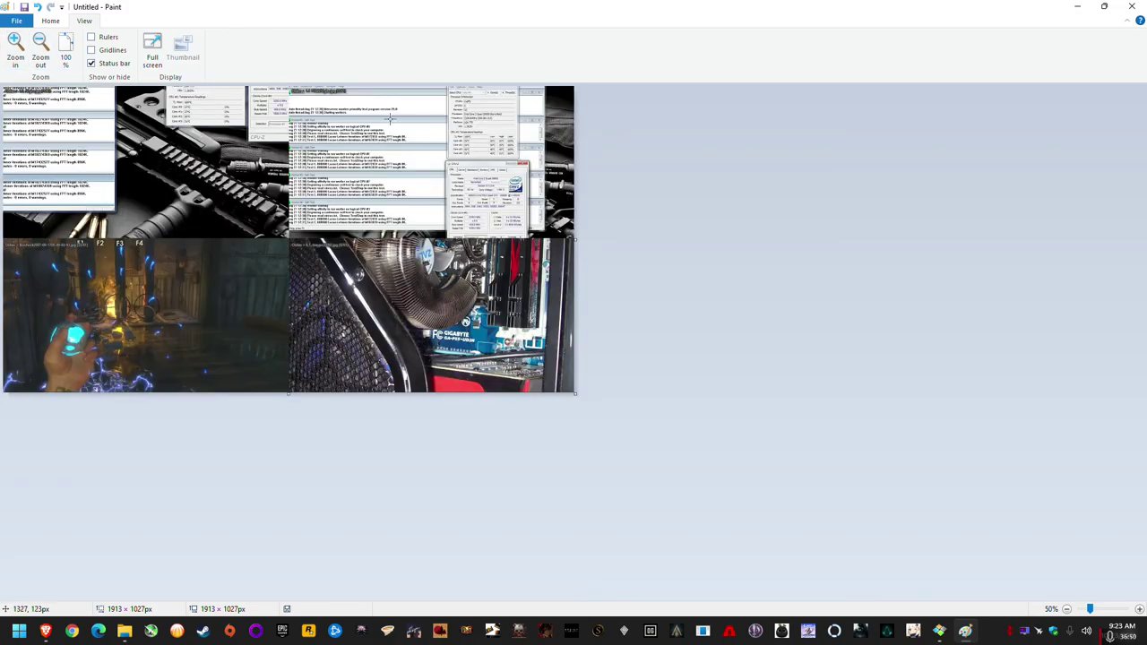
pyautogui.click(52, 21)
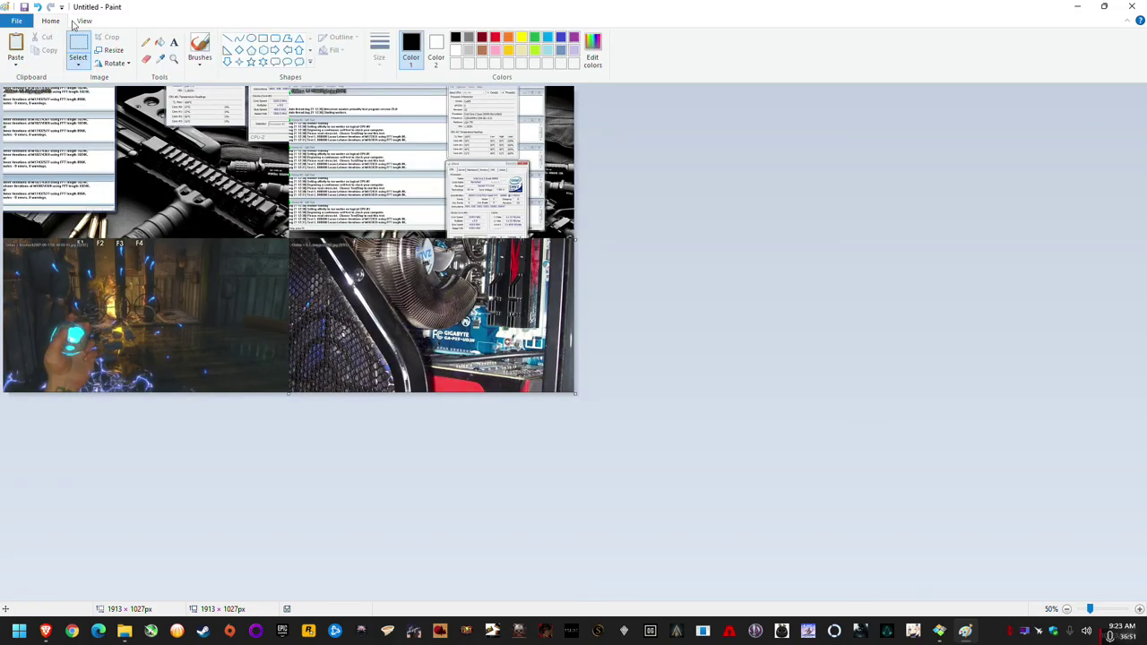
pyautogui.click(111, 50)
pyautogui.click(132, 94)
pyautogui.moveTo(148, 58); pyautogui.dragTo(786, 172)
pyautogui.doubleClick(789, 228)
pyautogui.write('128')
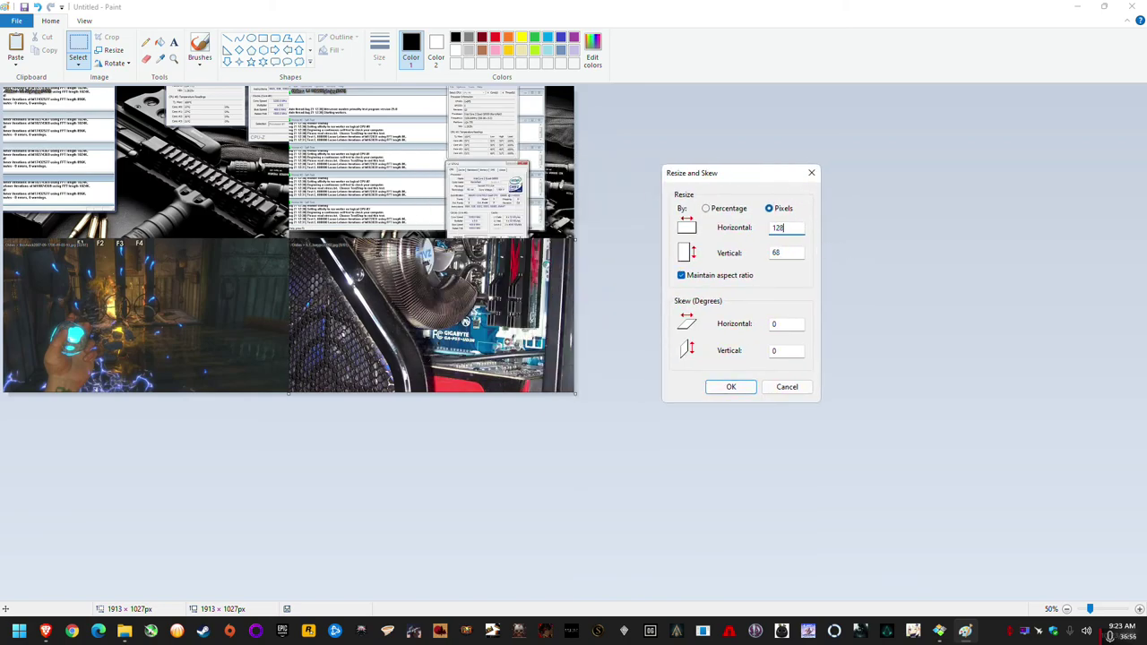
pyautogui.write('0')
pyautogui.click(728, 276)
pyautogui.doubleClick(782, 252)
pyautogui.write('720')
pyautogui.press('Return')
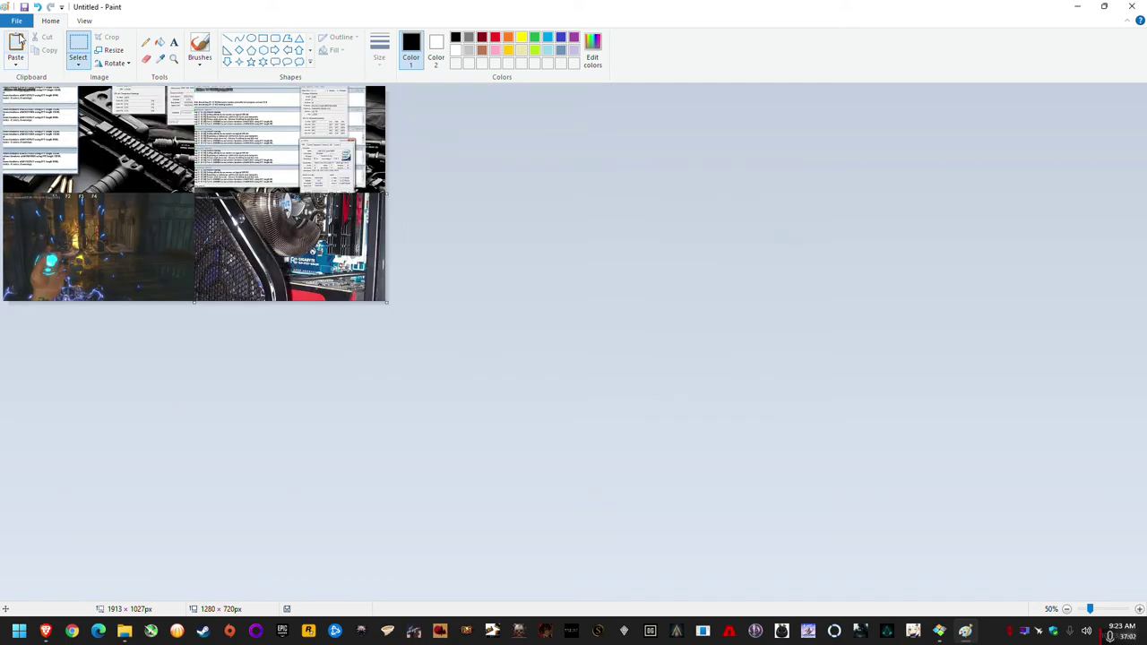
# Look at Paint's options for saving the picture, dismiss them, and close Paint without saving the changes
pyautogui.click(17, 20)
pyautogui.moveTo(48, 128)
pyautogui.click(735, 275)
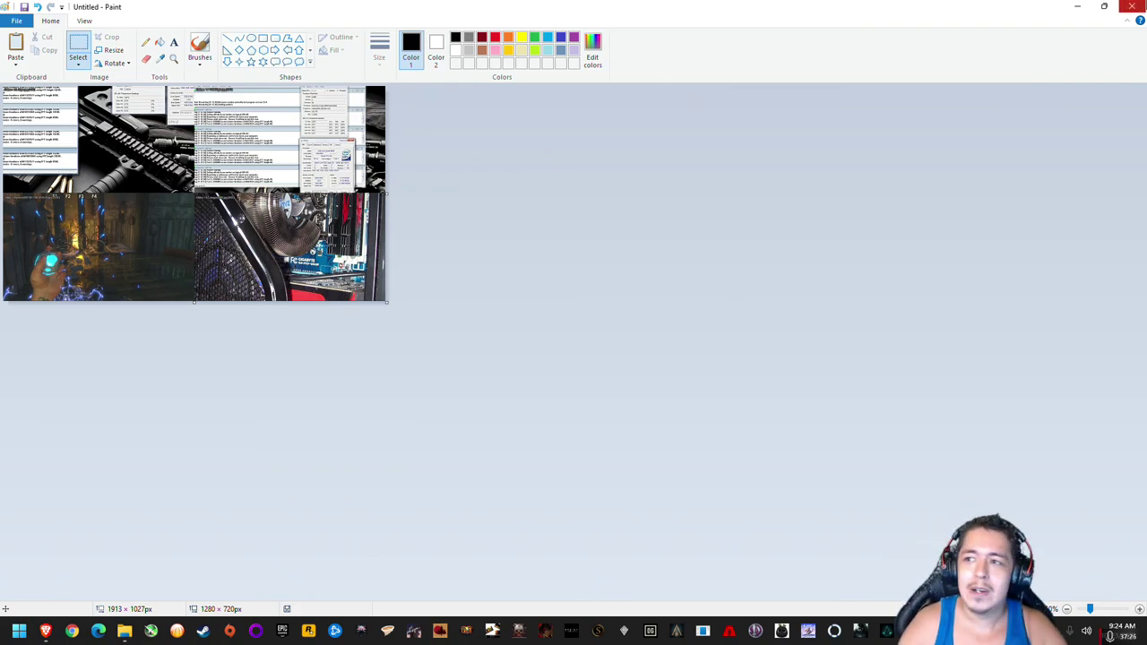
pyautogui.click(1135, 7)
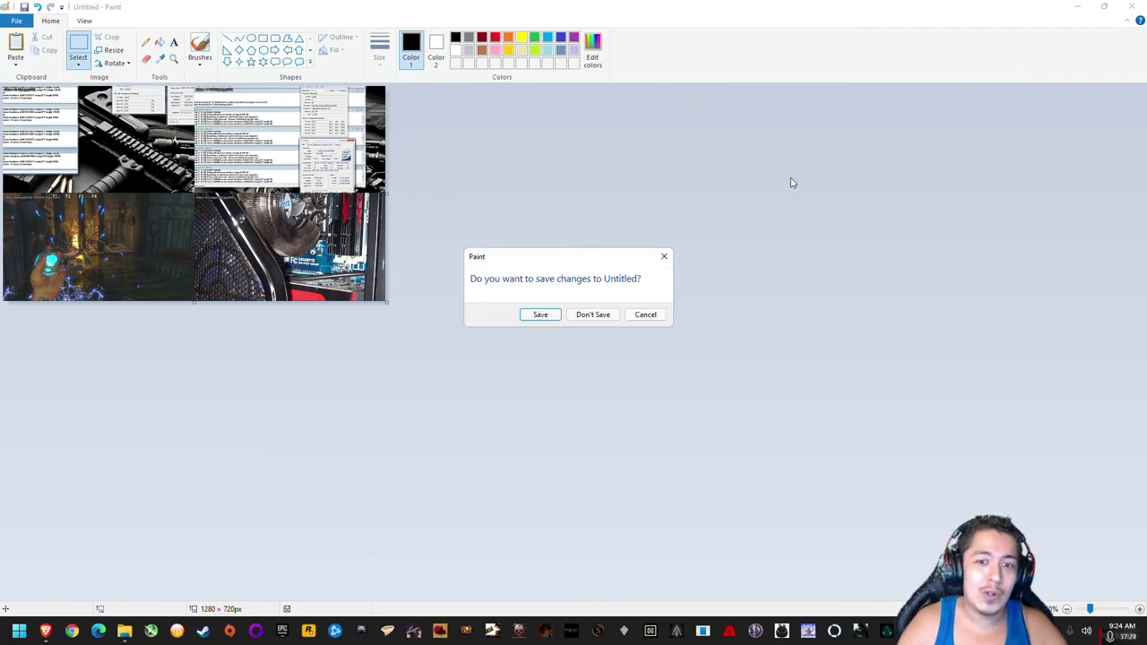
pyautogui.click(588, 317)
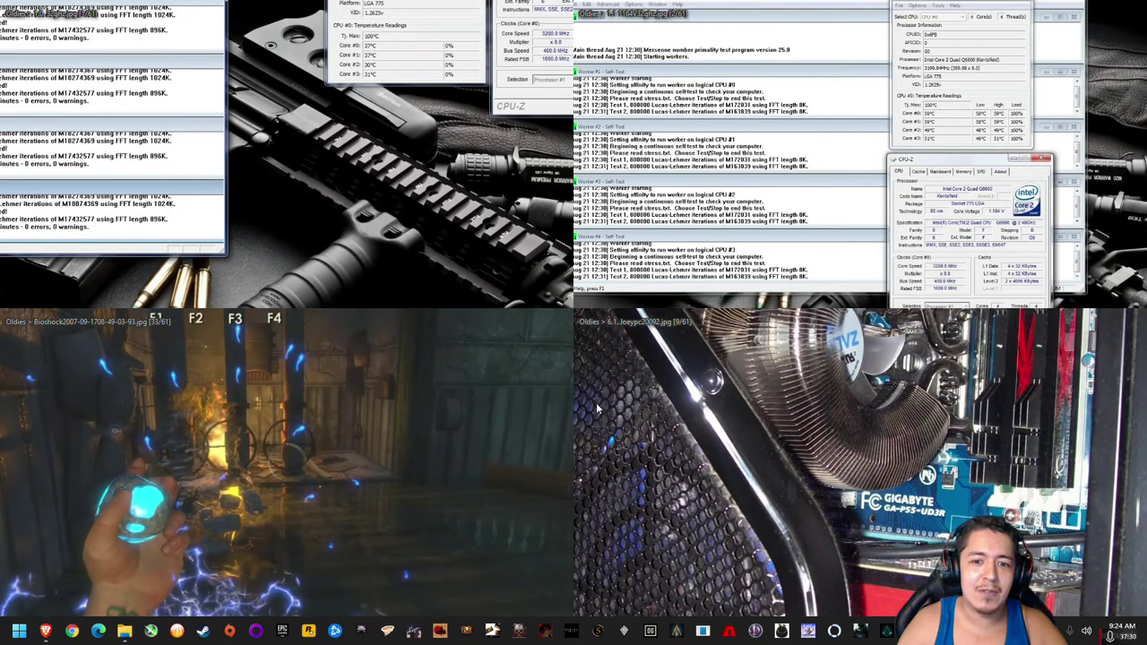